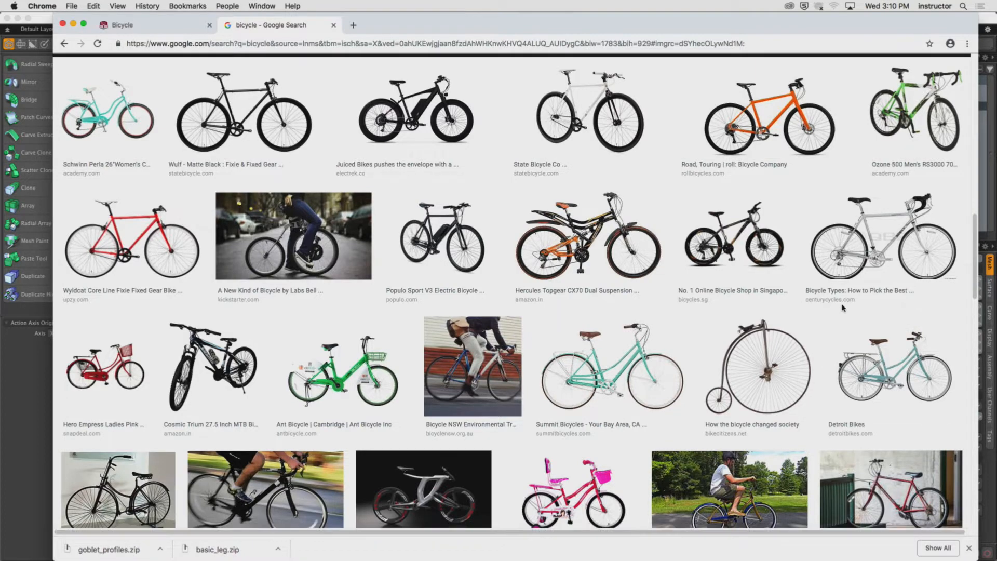
Leave the bicycle image results and go to the-blueprints.com.
{"action": "scroll", "coordinate": [655, 301], "scroll_direction": "down", "scroll_amount": 3}
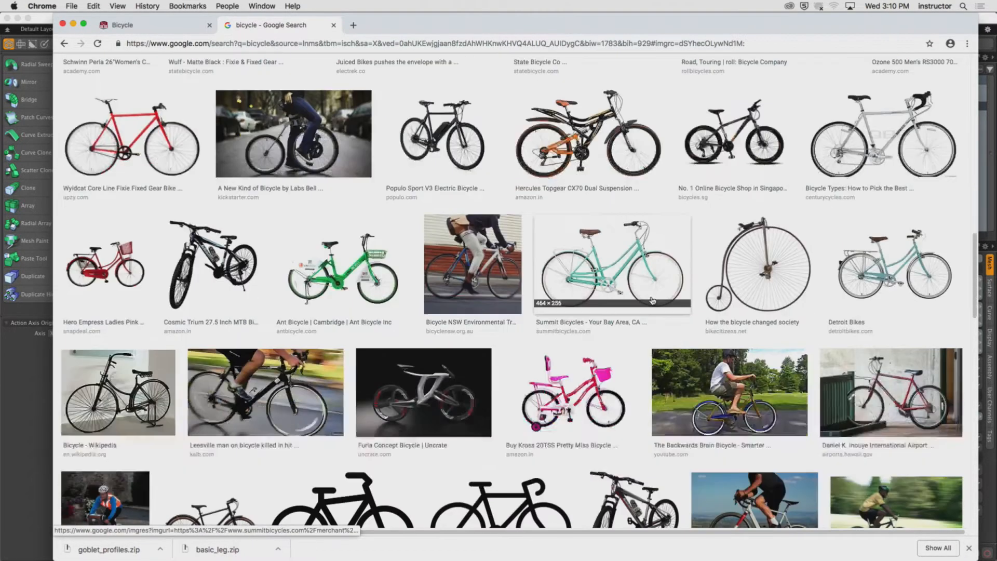
{"action": "scroll", "coordinate": [652, 301], "scroll_direction": "down", "scroll_amount": 6}
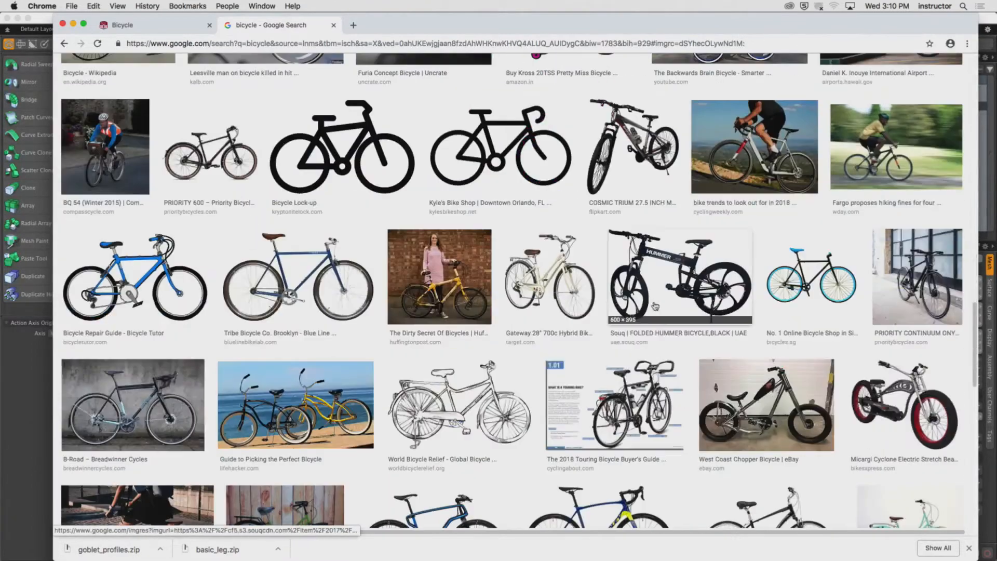
{"action": "scroll", "coordinate": [705, 308], "scroll_direction": "down", "scroll_amount": 2}
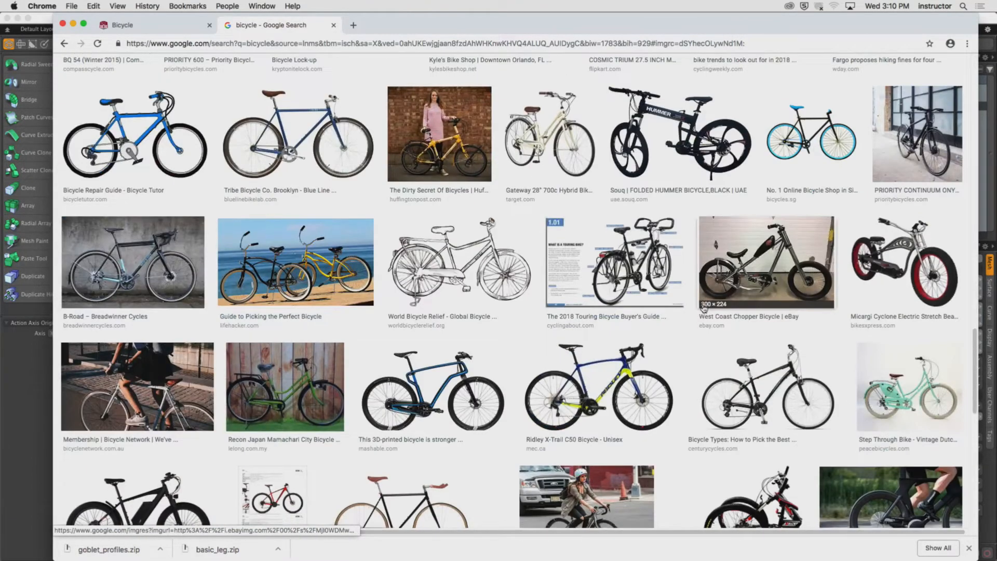
{"action": "scroll", "coordinate": [704, 309], "scroll_direction": "down", "scroll_amount": 8}
{"action": "left_click", "coordinate": [342, 44]}
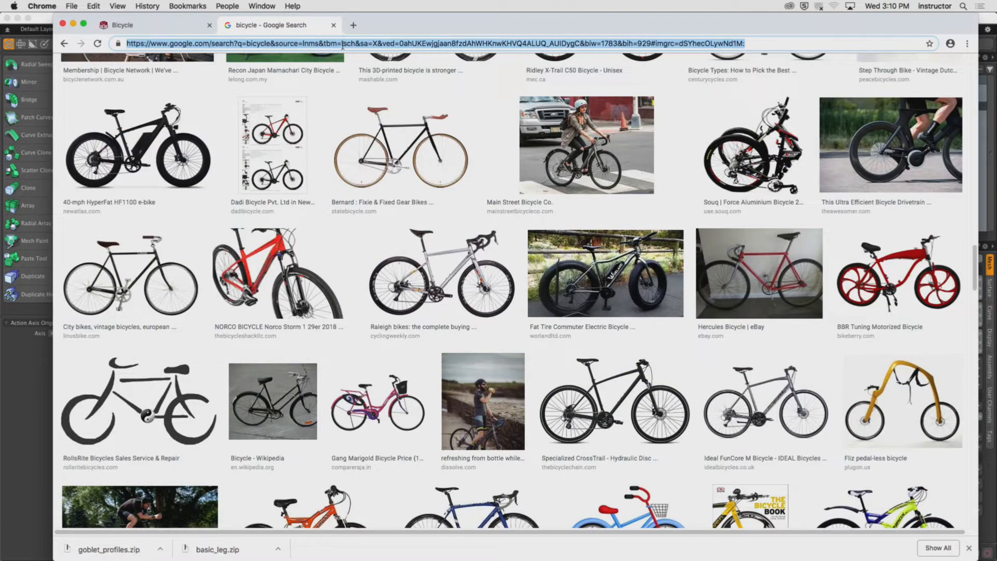
{"action": "type", "text": "the-blu"}
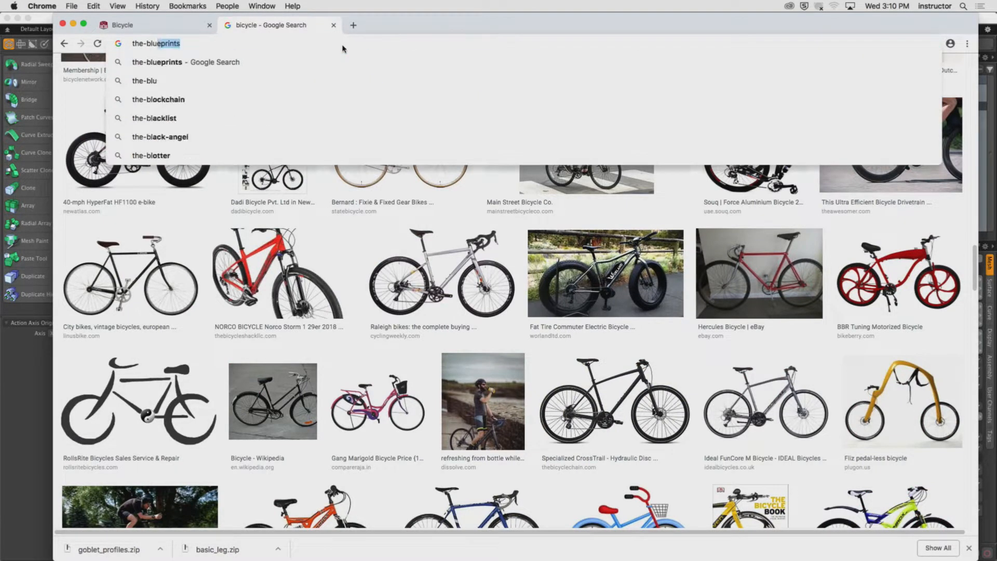
{"action": "type", "text": "eprints.com"}
{"action": "key", "text": "Return"}
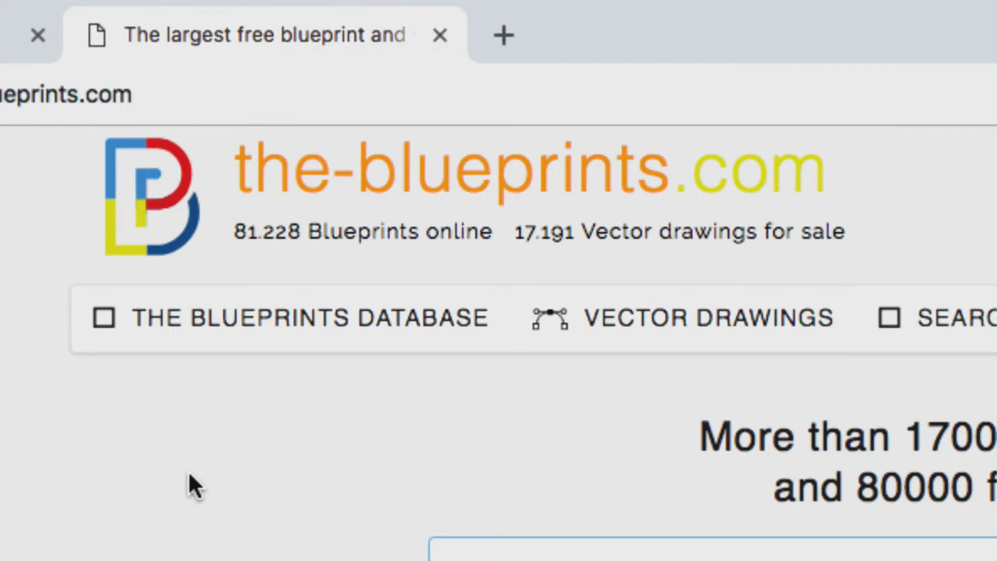
Open the blueprints database category overview.
{"action": "left_click", "coordinate": [337, 326]}
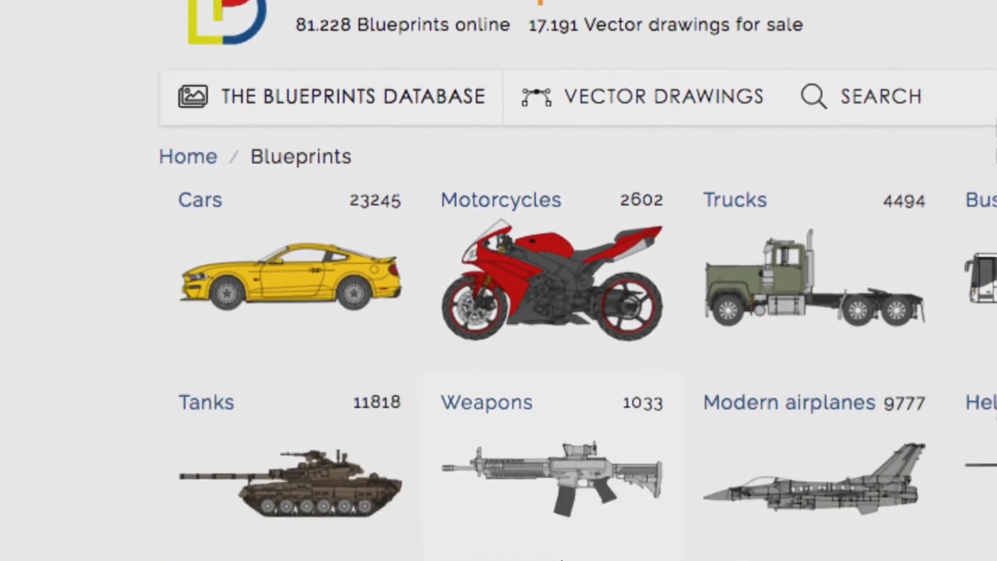
{"action": "scroll", "coordinate": [981, 479], "scroll_direction": "down", "scroll_amount": 3}
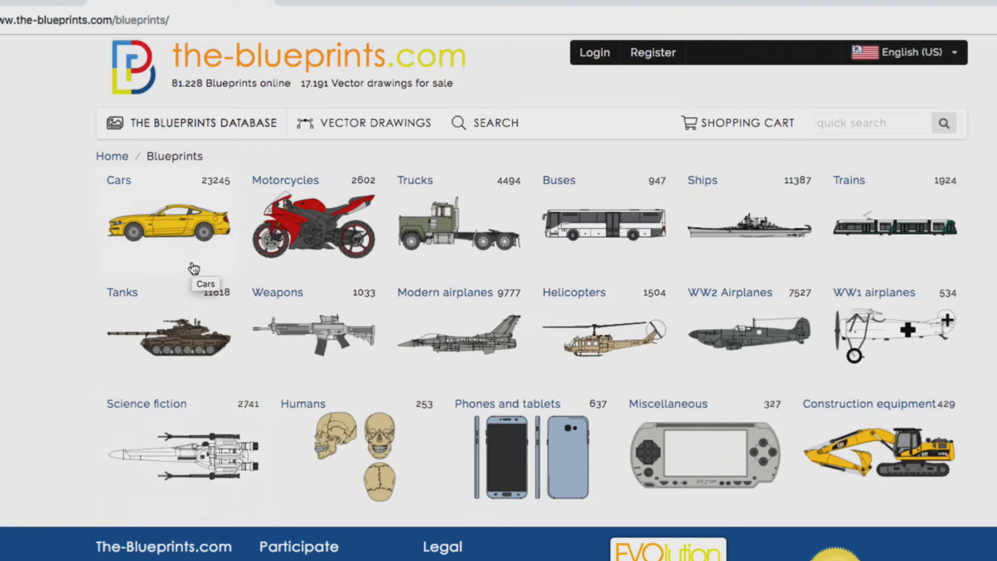
Quick-search the site for bicycles.
{"action": "left_click", "coordinate": [840, 123]}
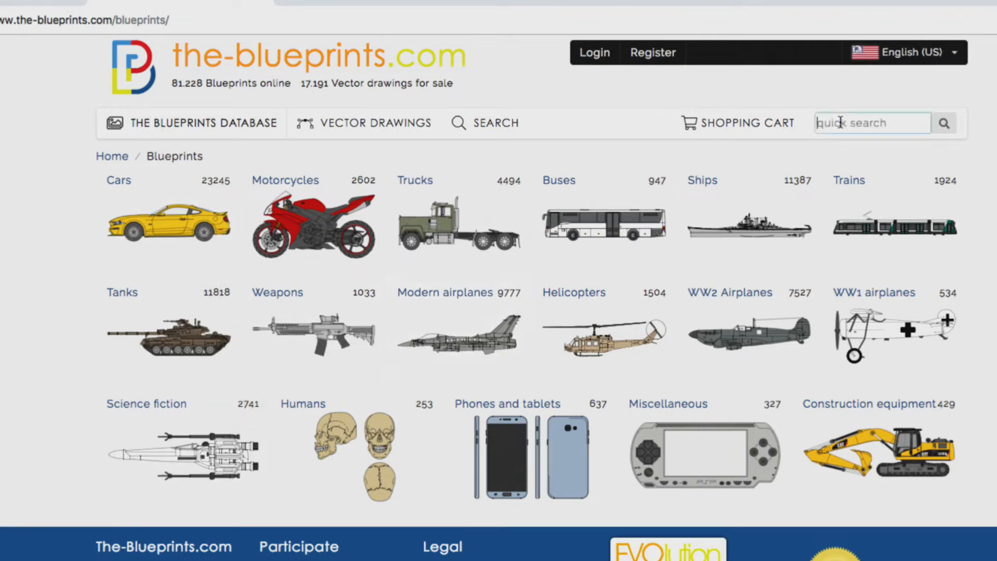
{"action": "type", "text": "bib"}
{"action": "type", "text": "cycles"}
{"action": "key", "text": "Return"}
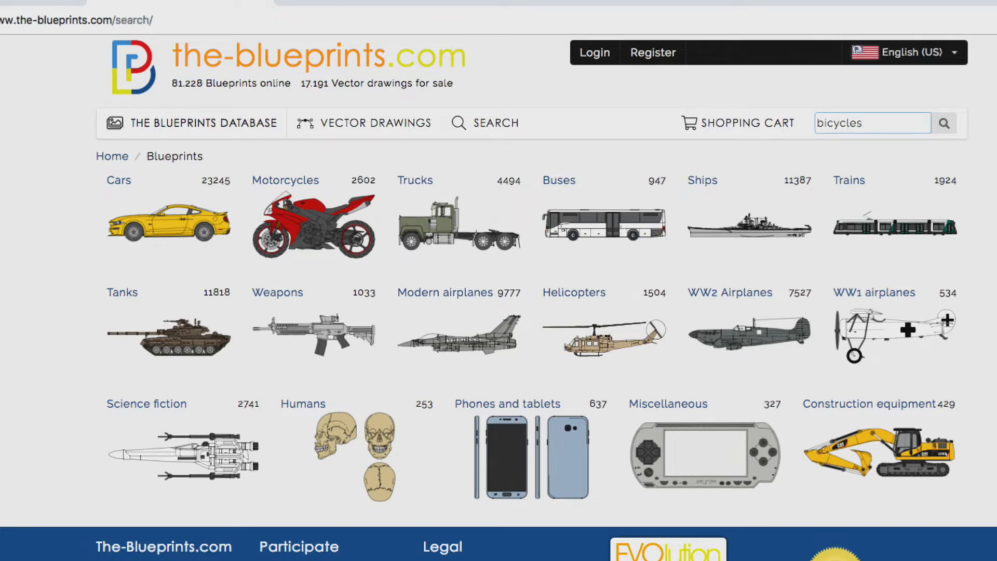
Return to the blueprints database and open the Motorcycles category.
{"action": "left_click", "coordinate": [236, 123]}
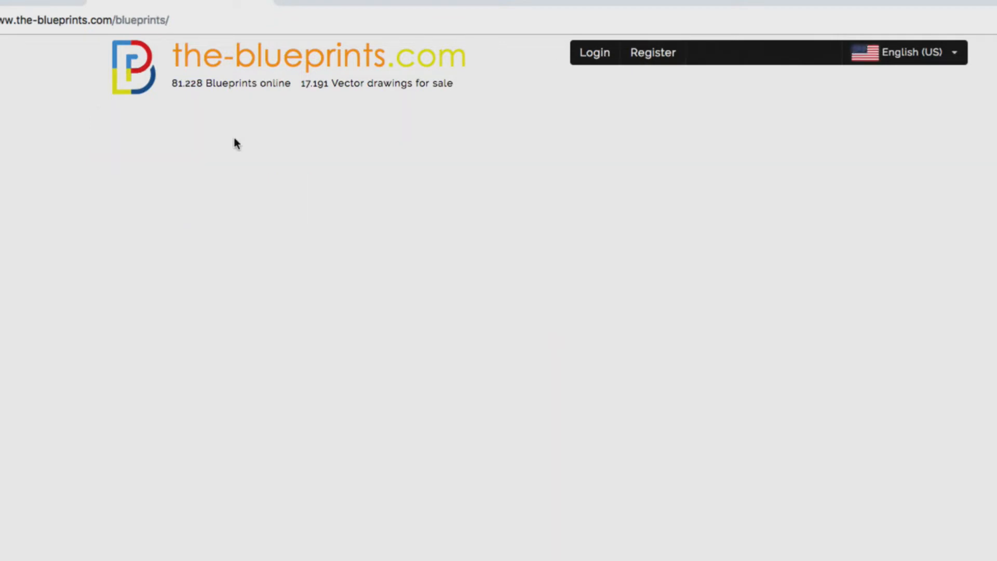
{"action": "left_click", "coordinate": [844, 126]}
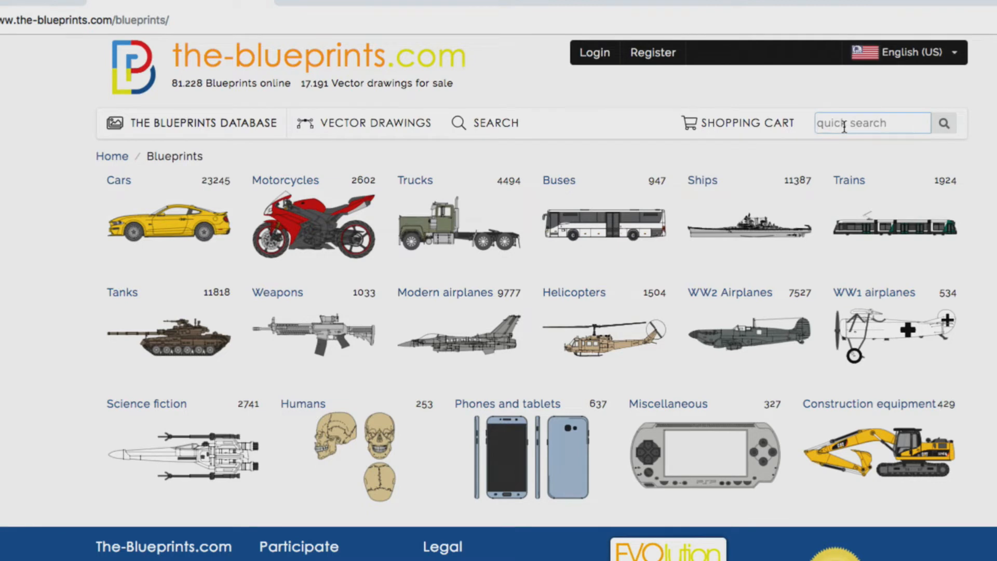
{"action": "left_click", "coordinate": [289, 181]}
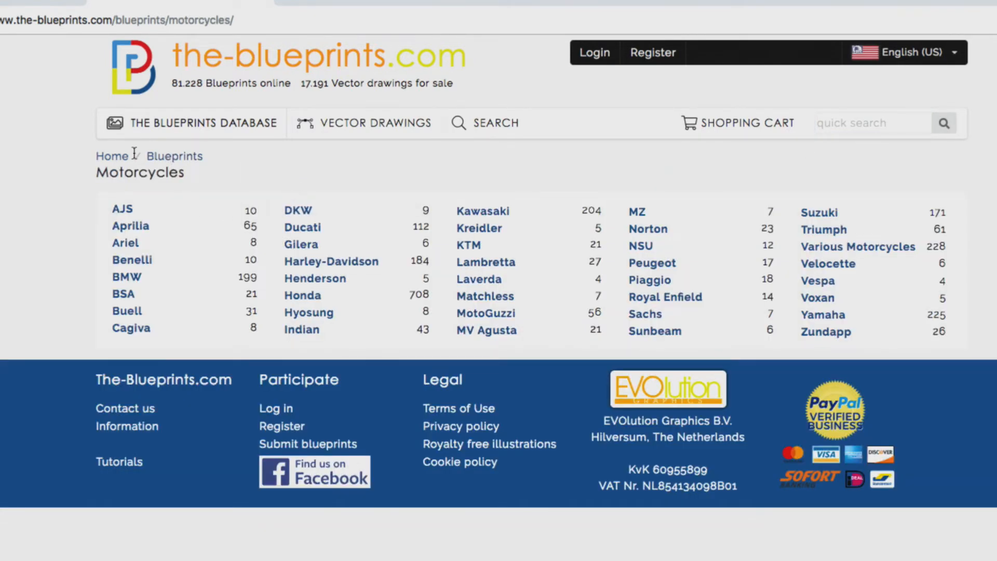
Search the blueprints and vector drawings for bike.
{"action": "left_click", "coordinate": [491, 125]}
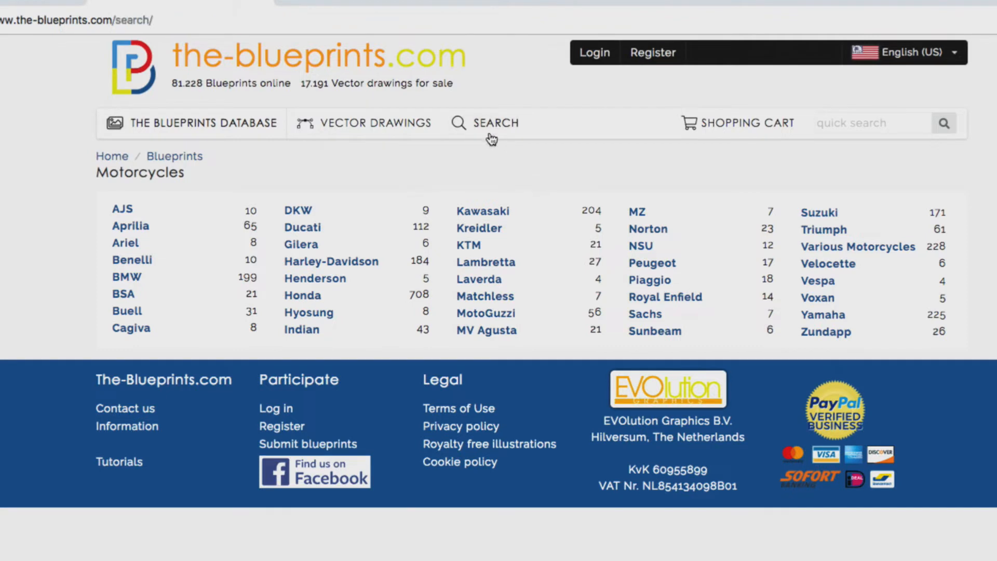
{"action": "left_click", "coordinate": [435, 204]}
{"action": "left_click", "coordinate": [424, 178]}
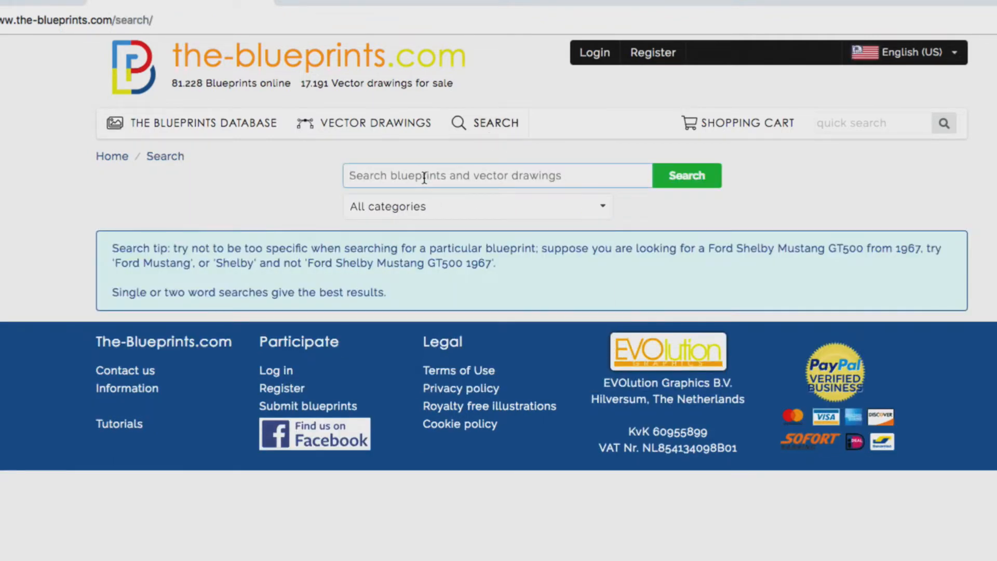
{"action": "type", "text": "bike"}
{"action": "key", "text": "Return"}
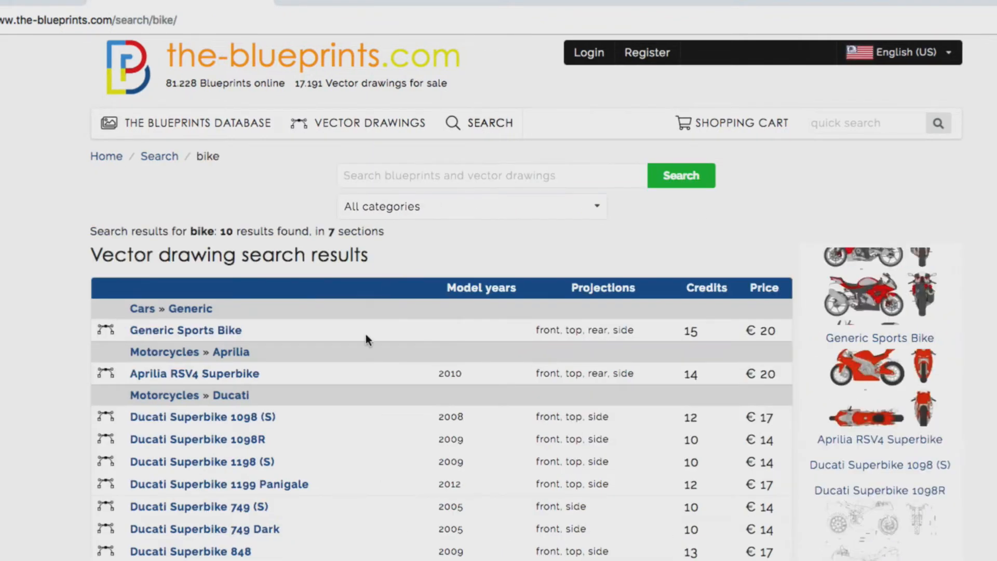
Open the Aprilia vector drawings listing and view the Aprilia Amico drawing.
{"action": "scroll", "coordinate": [363, 337], "scroll_direction": "down", "scroll_amount": 5}
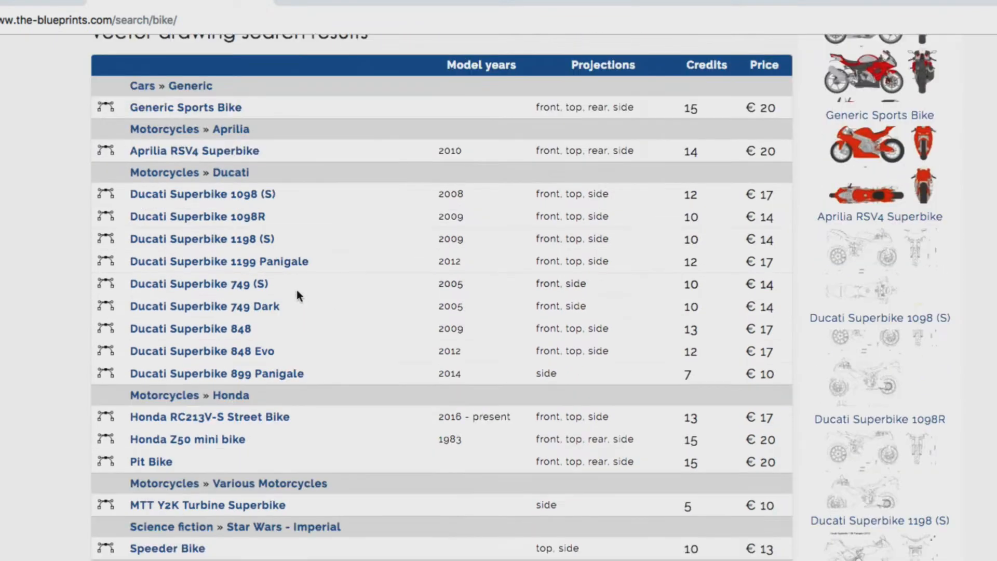
{"action": "left_click", "coordinate": [215, 130]}
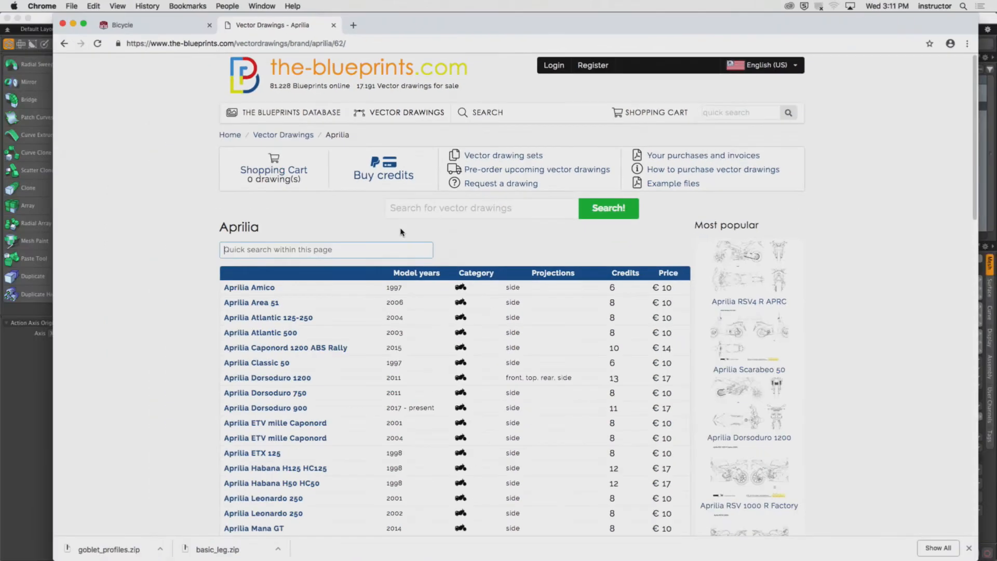
{"action": "scroll", "coordinate": [335, 338], "scroll_direction": "down", "scroll_amount": 3}
{"action": "scroll", "coordinate": [378, 259], "scroll_direction": "up", "scroll_amount": 3}
{"action": "left_click", "coordinate": [263, 289]}
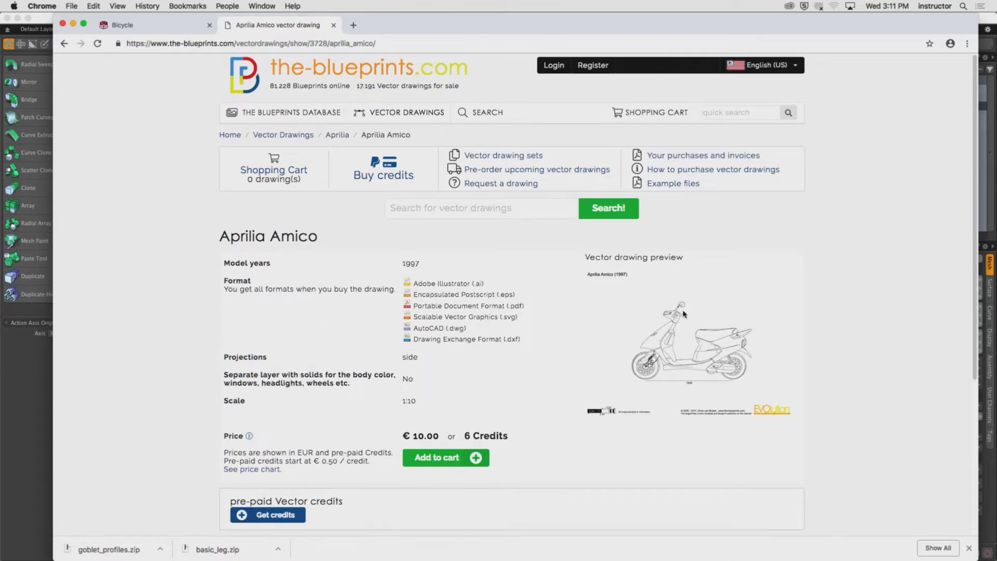
Go back to the bike search results and open the Downhill mountain bike vector drawing.
{"action": "left_click", "coordinate": [65, 44]}
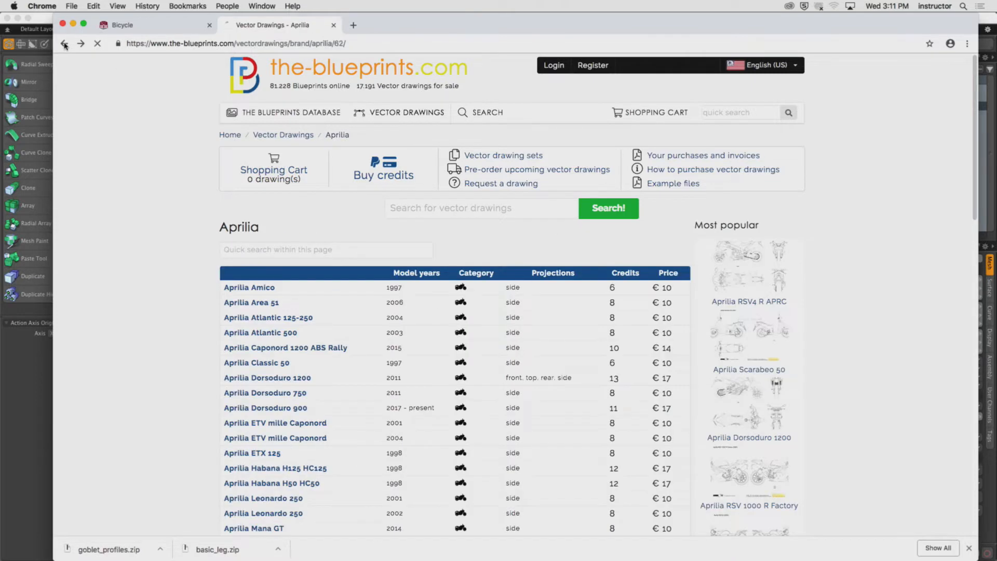
{"action": "left_click", "coordinate": [64, 44]}
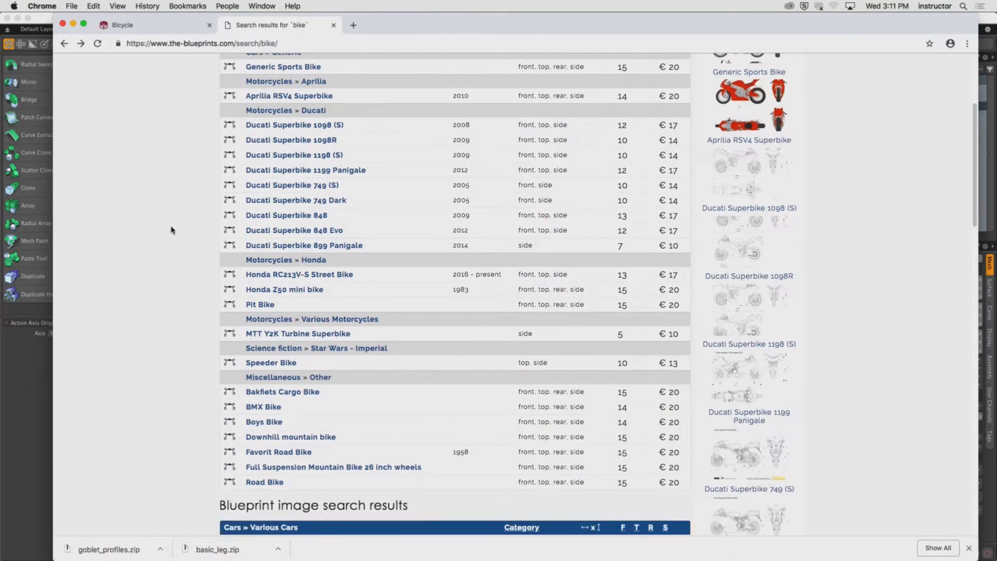
{"action": "scroll", "coordinate": [253, 347], "scroll_direction": "down", "scroll_amount": 2}
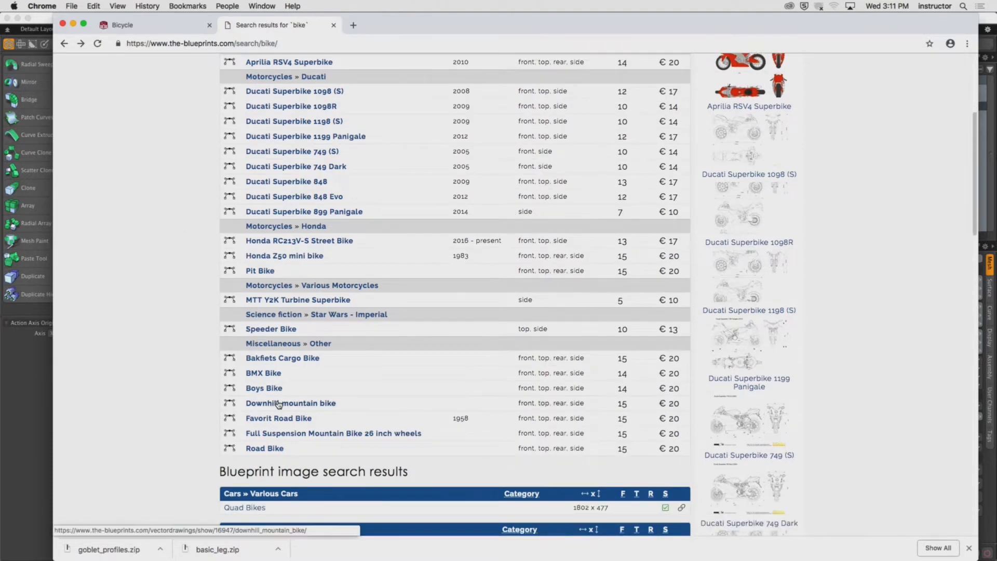
{"action": "left_click", "coordinate": [279, 404]}
{"action": "scroll", "coordinate": [237, 397], "scroll_direction": "down", "scroll_amount": 3}
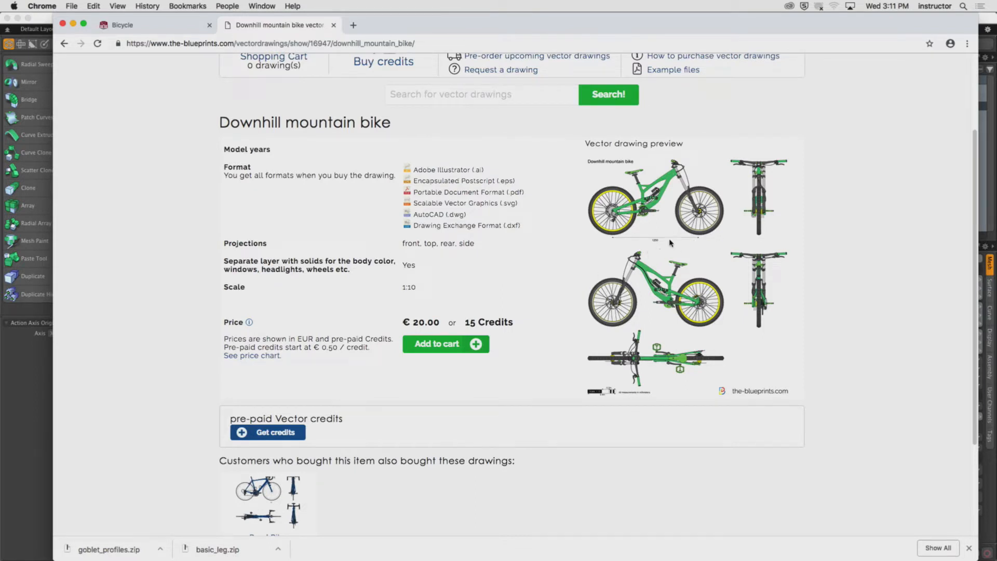
Return to the bike search results, review them, and open the Miscellaneous vector drawing category.
{"action": "left_click", "coordinate": [63, 43]}
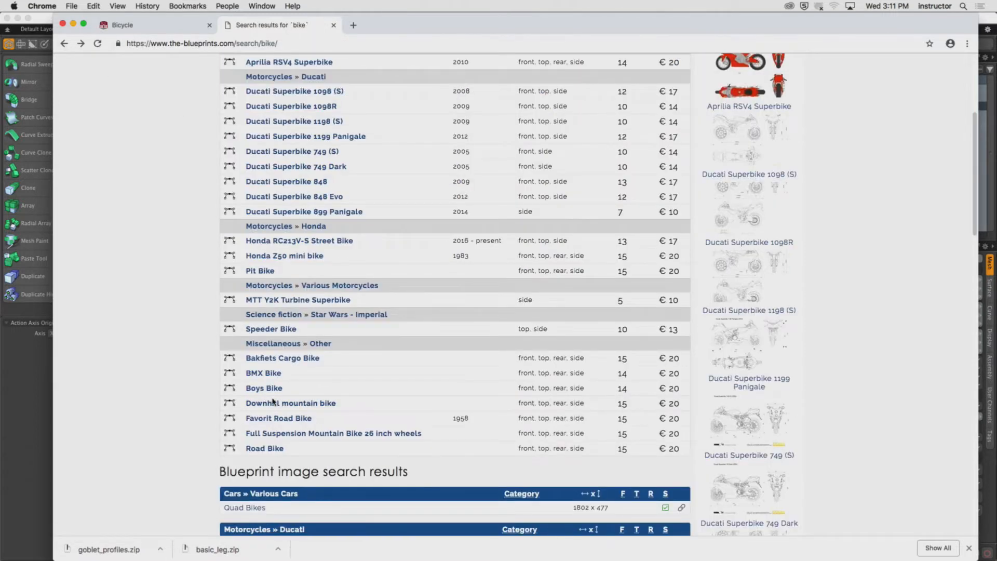
{"action": "scroll", "coordinate": [272, 402], "scroll_direction": "up", "scroll_amount": 1}
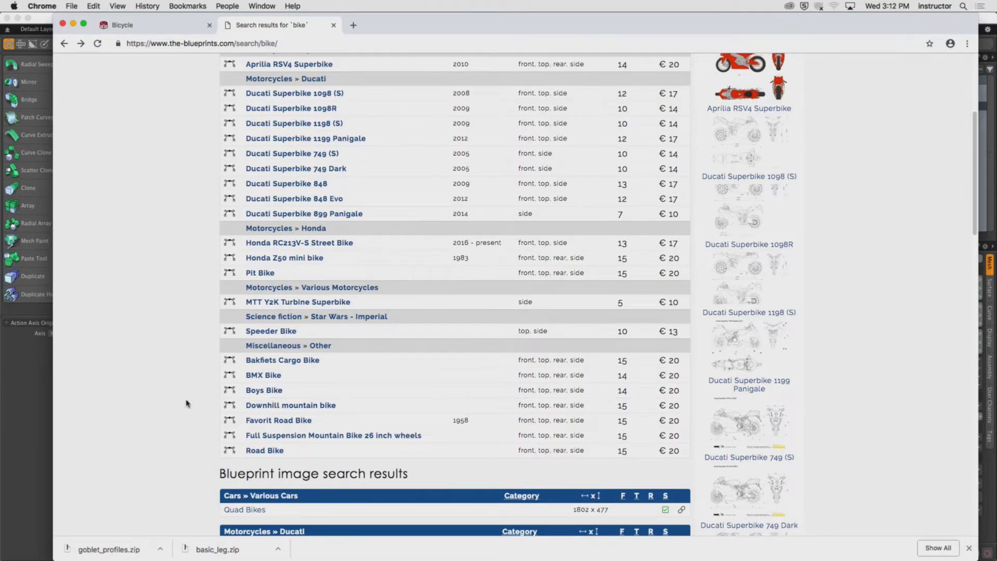
{"action": "scroll", "coordinate": [187, 404], "scroll_direction": "up", "scroll_amount": 8}
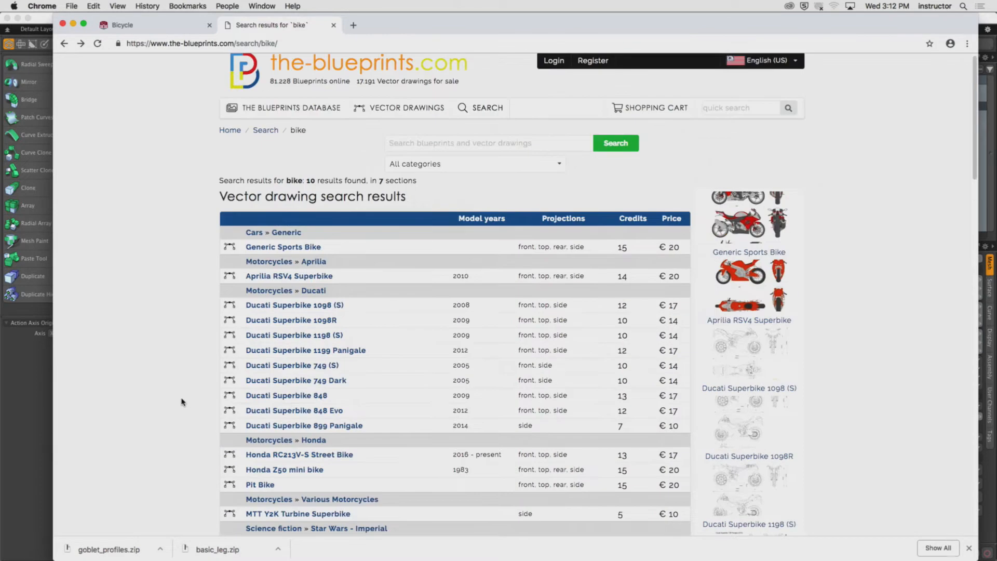
{"action": "scroll", "coordinate": [180, 401], "scroll_direction": "down", "scroll_amount": 4}
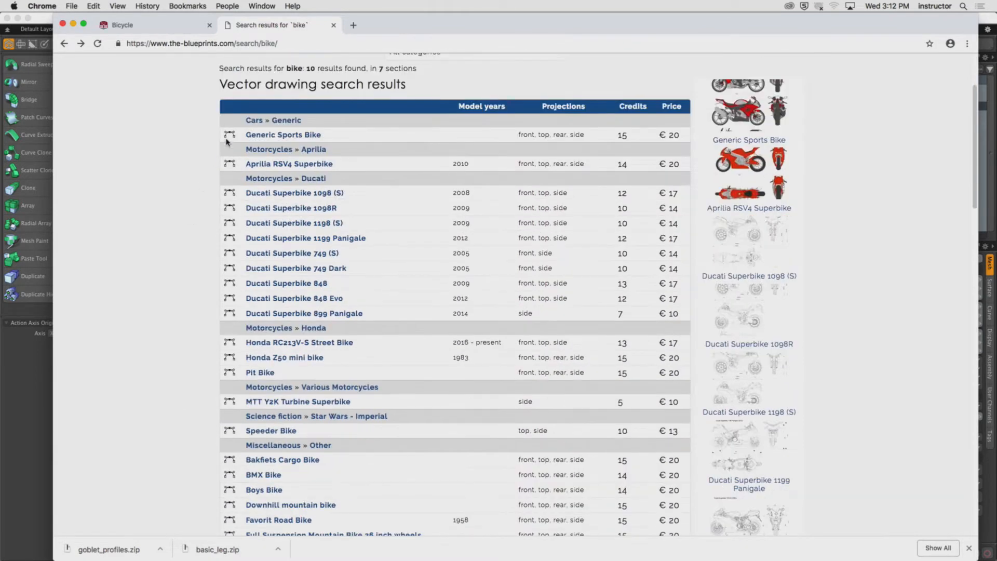
{"action": "scroll", "coordinate": [171, 415], "scroll_direction": "down", "scroll_amount": 10}
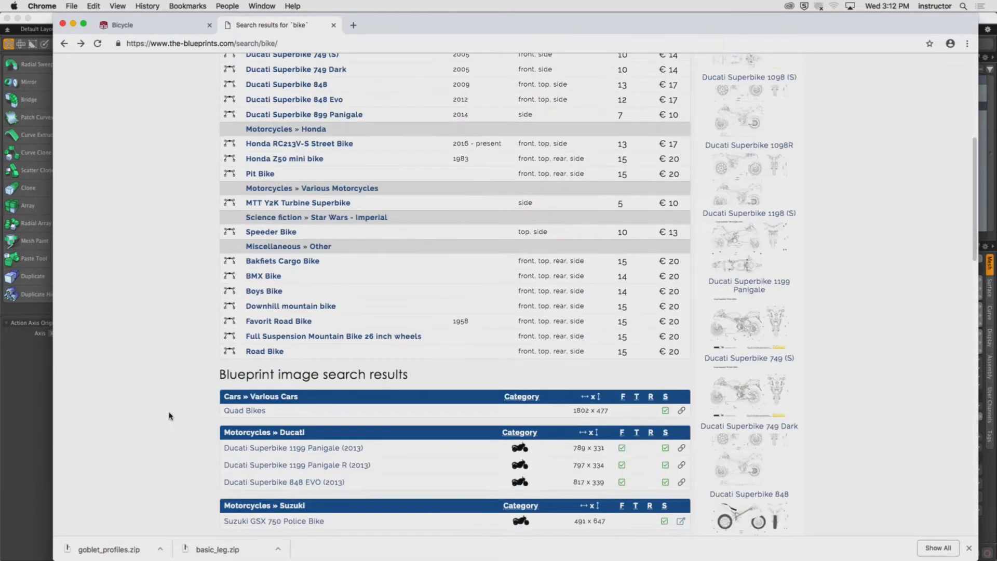
{"action": "scroll", "coordinate": [170, 405], "scroll_direction": "down", "scroll_amount": 5}
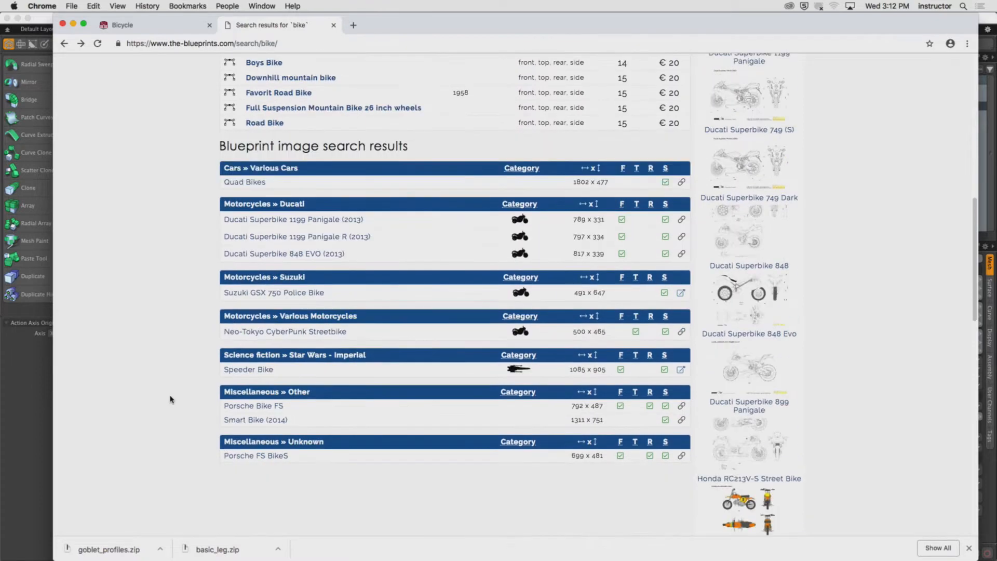
{"action": "scroll", "coordinate": [171, 399], "scroll_direction": "down", "scroll_amount": 1}
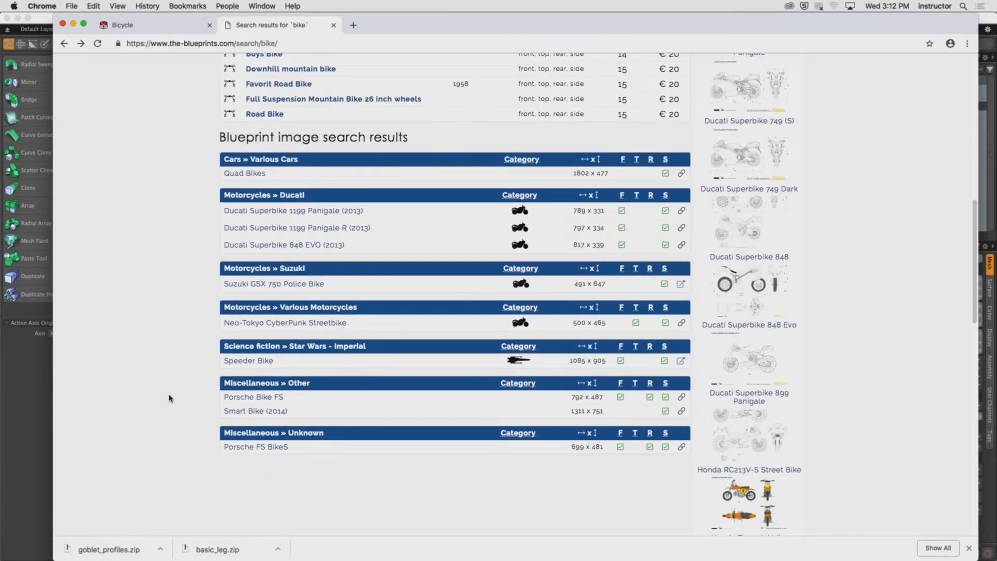
{"action": "scroll", "coordinate": [168, 398], "scroll_direction": "up", "scroll_amount": 15}
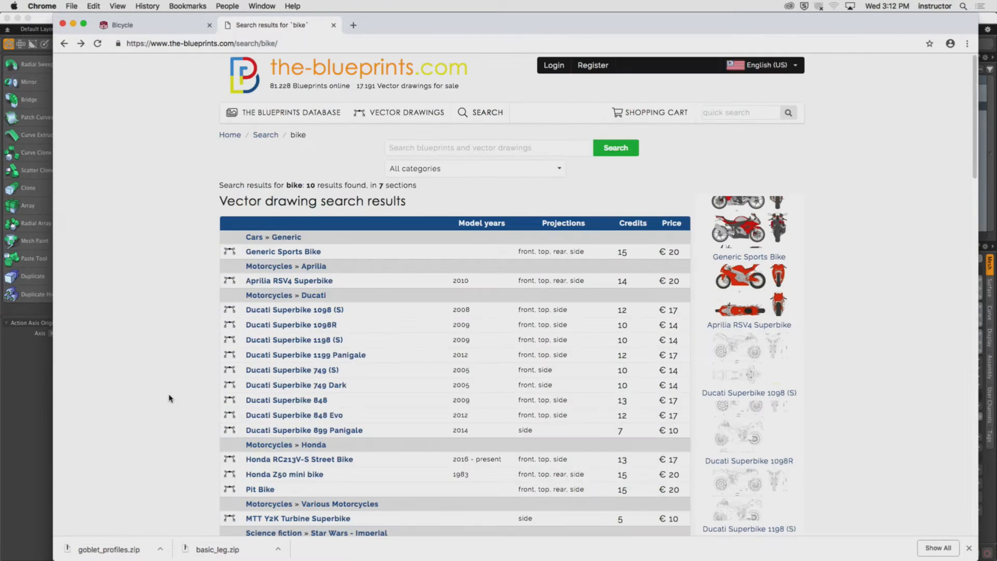
{"action": "scroll", "coordinate": [172, 399], "scroll_direction": "down", "scroll_amount": 2}
{"action": "scroll", "coordinate": [173, 398], "scroll_direction": "down", "scroll_amount": 2}
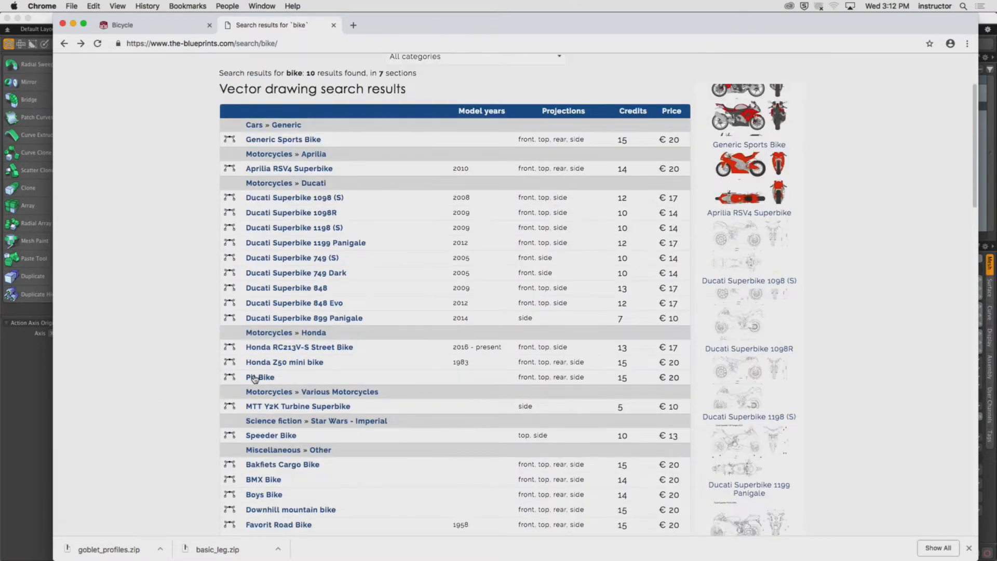
{"action": "scroll", "coordinate": [257, 378], "scroll_direction": "down", "scroll_amount": 5}
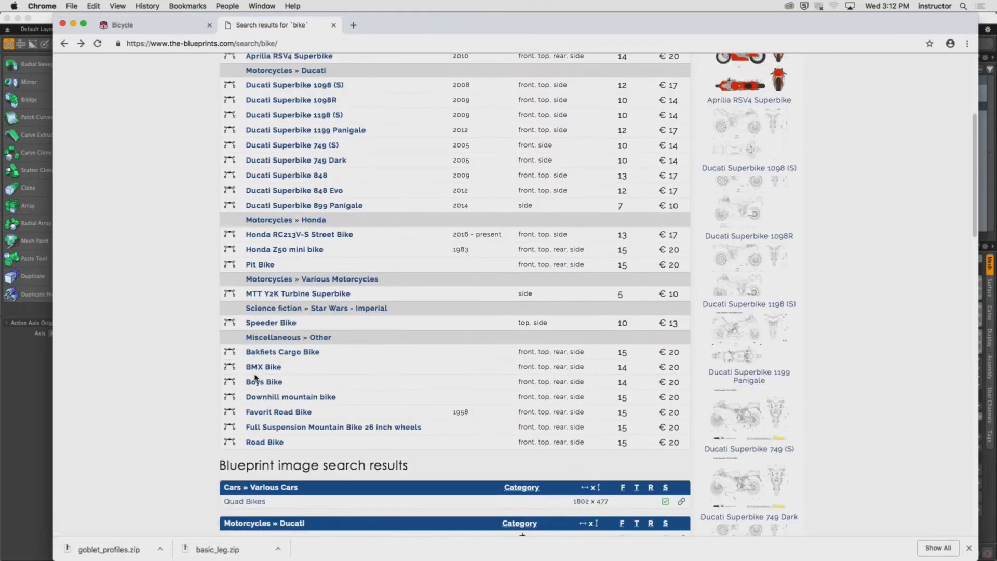
{"action": "left_click", "coordinate": [293, 341]}
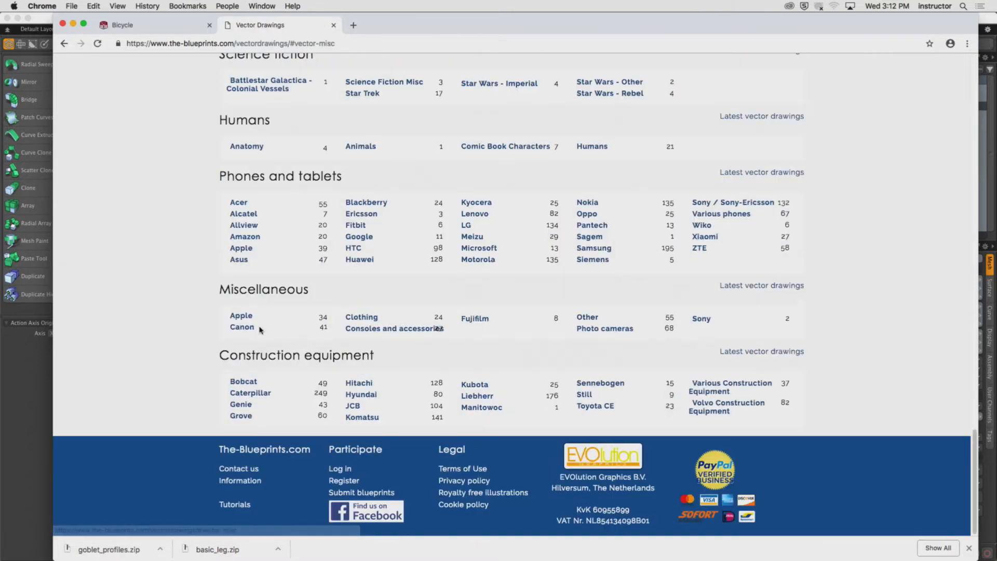
Open the Other vector drawings category within the Miscellaneous section.
{"action": "scroll", "coordinate": [206, 341], "scroll_direction": "up", "scroll_amount": 10}
{"action": "scroll", "coordinate": [204, 344], "scroll_direction": "up", "scroll_amount": 3}
{"action": "scroll", "coordinate": [204, 343], "scroll_direction": "down", "scroll_amount": 12}
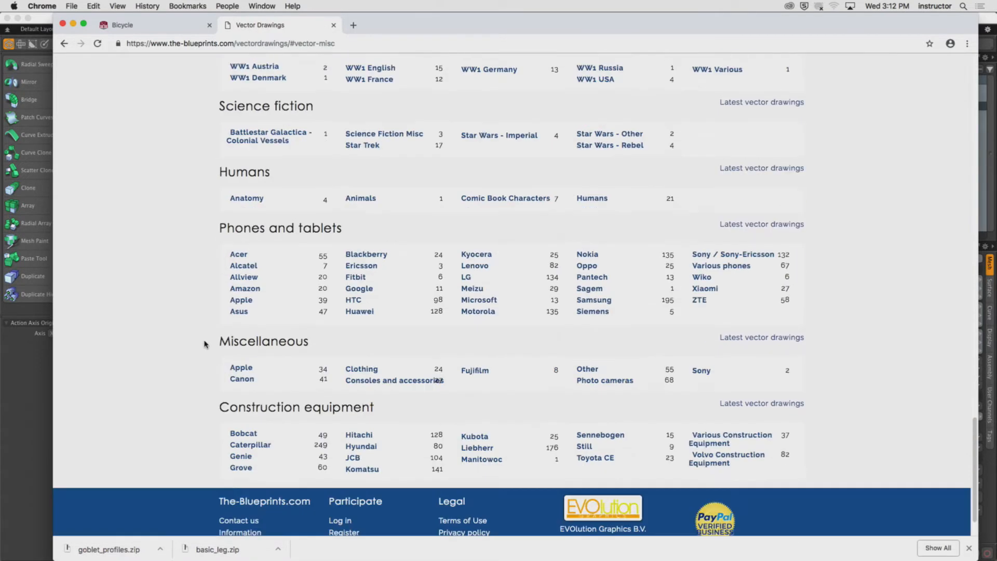
{"action": "scroll", "coordinate": [206, 345], "scroll_direction": "down", "scroll_amount": 2}
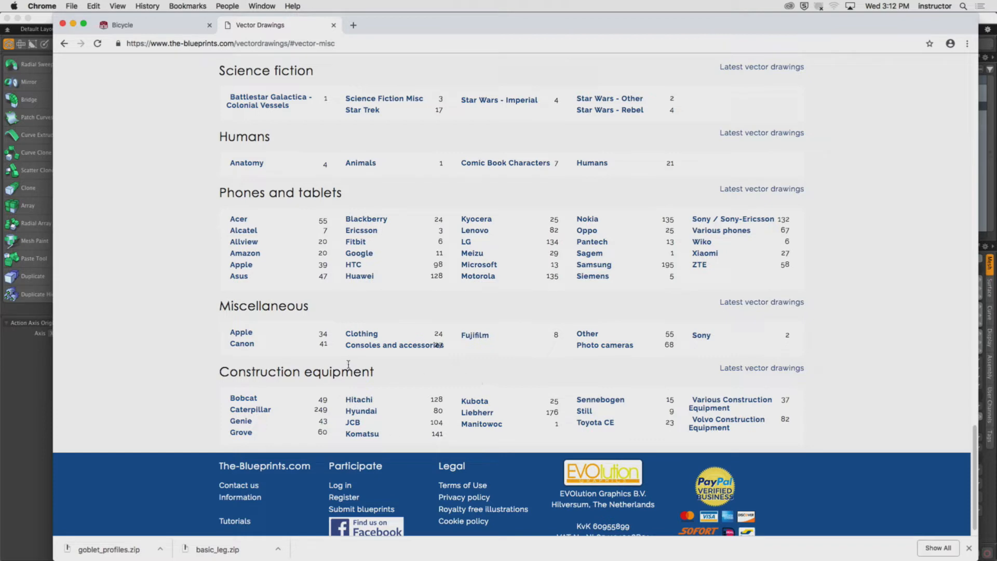
{"action": "left_click", "coordinate": [586, 334]}
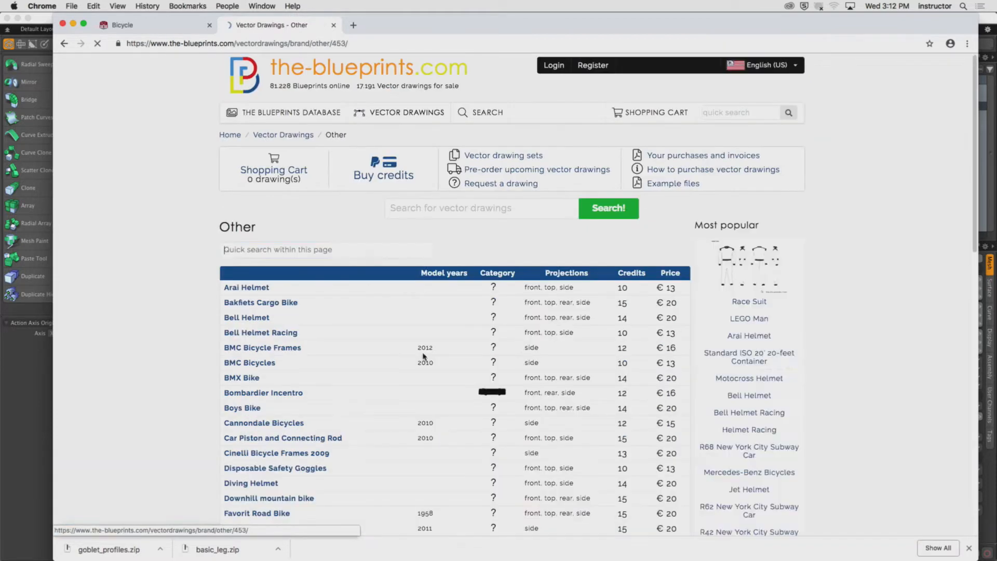
Scroll the Other vector drawings list and open the Focus Bicycles drawing.
{"action": "scroll", "coordinate": [172, 396], "scroll_direction": "down", "scroll_amount": 3}
{"action": "scroll", "coordinate": [172, 395], "scroll_direction": "down", "scroll_amount": 1}
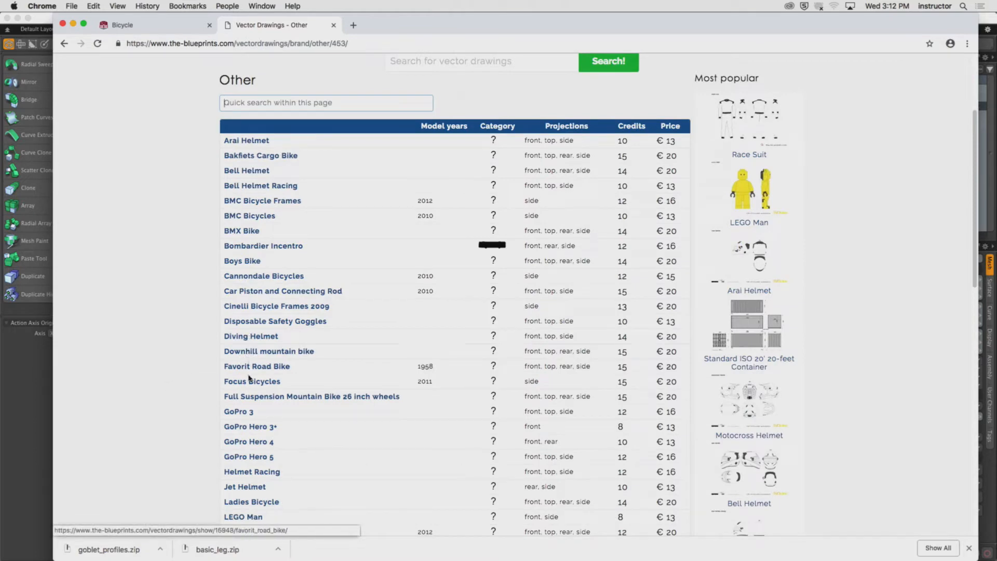
{"action": "scroll", "coordinate": [130, 381], "scroll_direction": "down", "scroll_amount": 3}
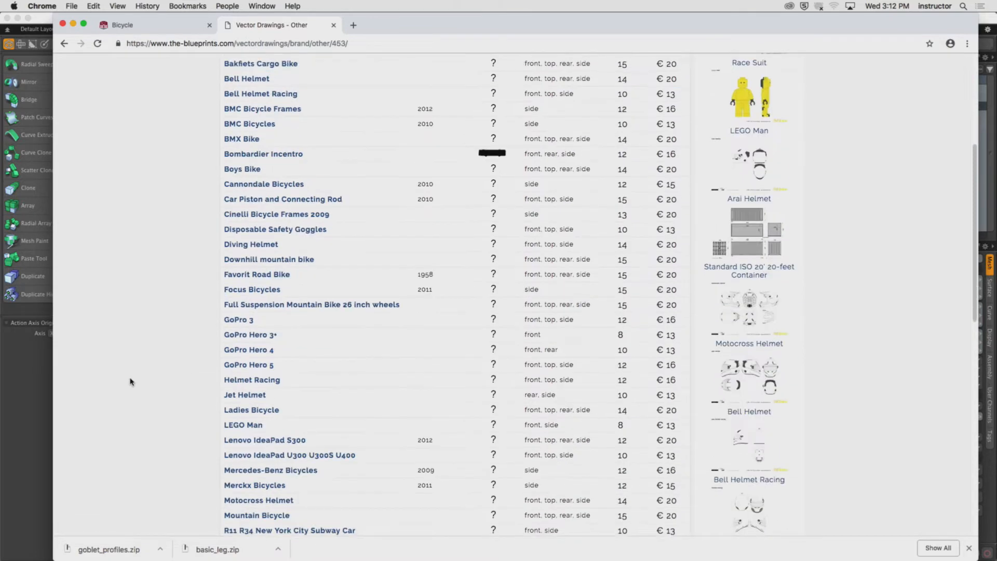
{"action": "scroll", "coordinate": [131, 382], "scroll_direction": "down", "scroll_amount": 2}
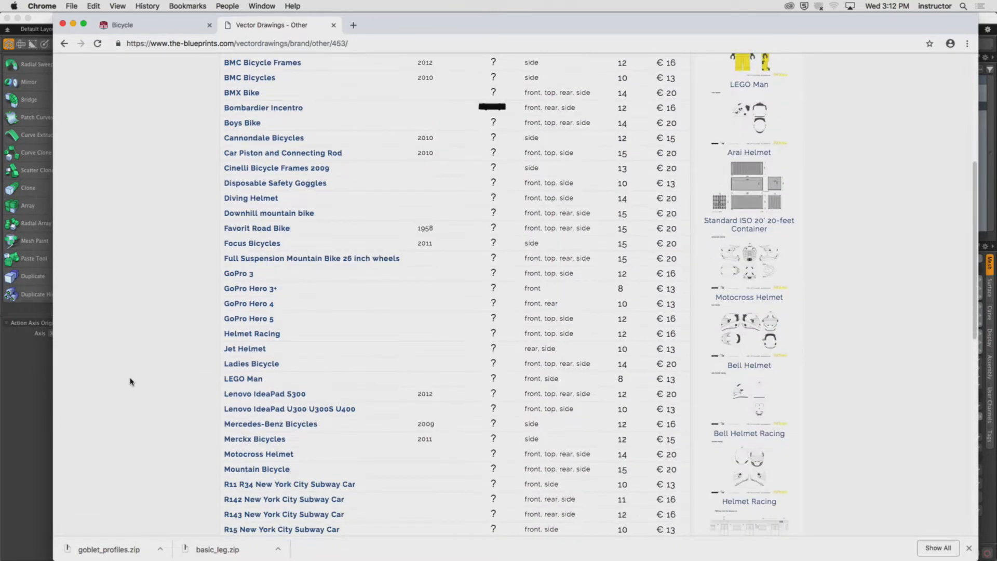
{"action": "left_click", "coordinate": [264, 244]}
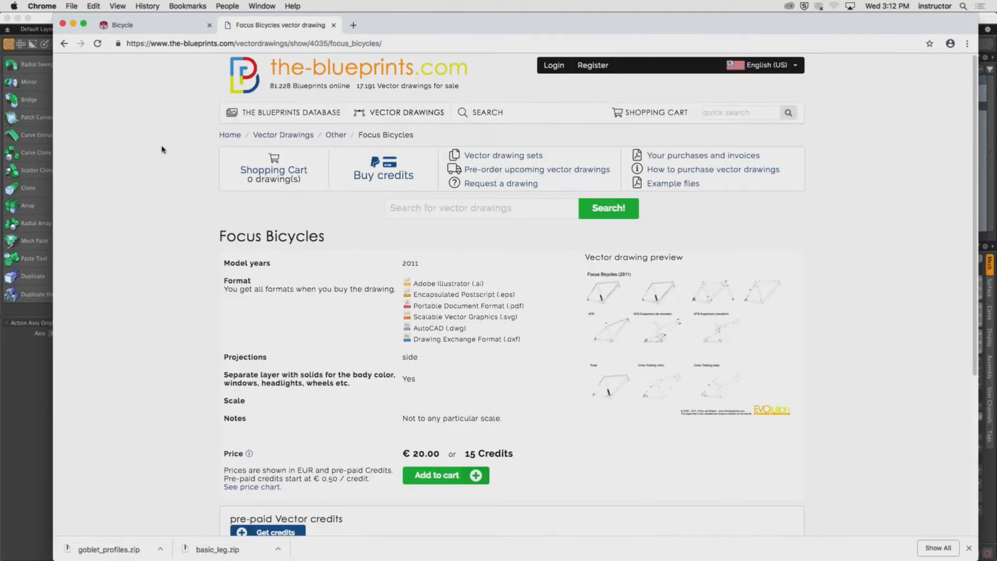
Go back to the Other listing and open the Mountain Bicycle vector drawing to examine its preview.
{"action": "left_click", "coordinate": [64, 44]}
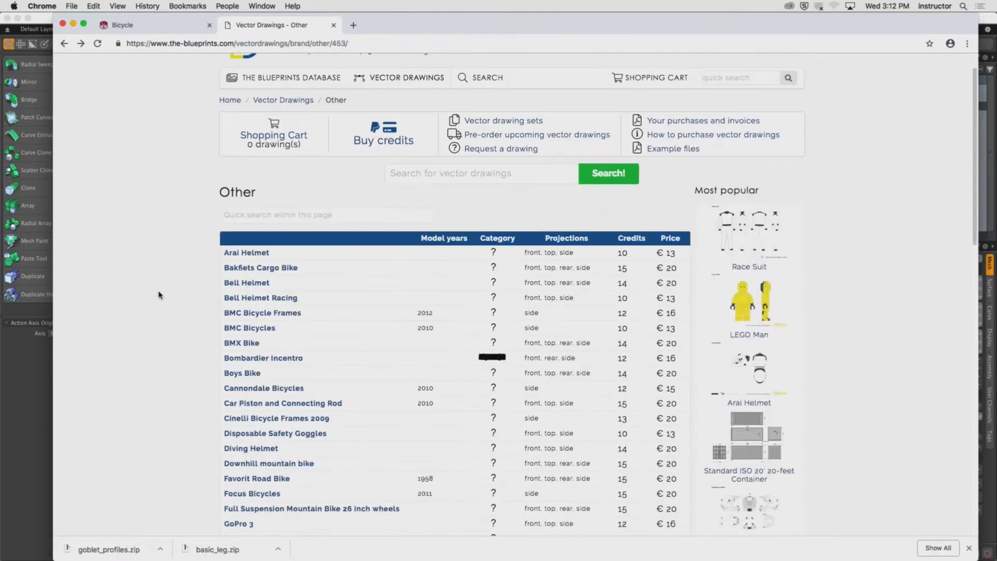
{"action": "scroll", "coordinate": [150, 288], "scroll_direction": "down", "scroll_amount": 5}
{"action": "scroll", "coordinate": [154, 291], "scroll_direction": "down", "scroll_amount": 2}
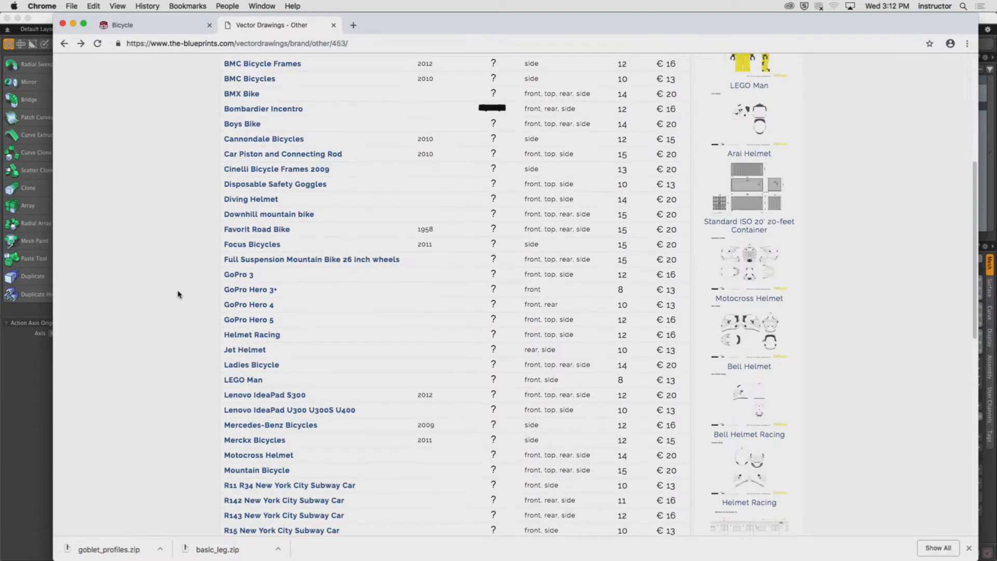
{"action": "left_click", "coordinate": [249, 470]}
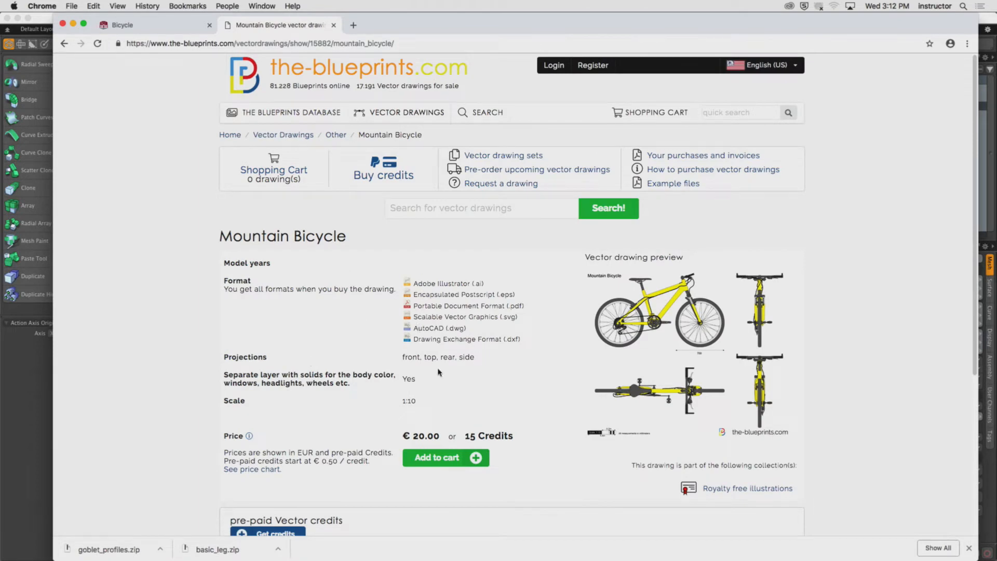
{"action": "scroll", "coordinate": [610, 442], "scroll_direction": "down", "scroll_amount": 3}
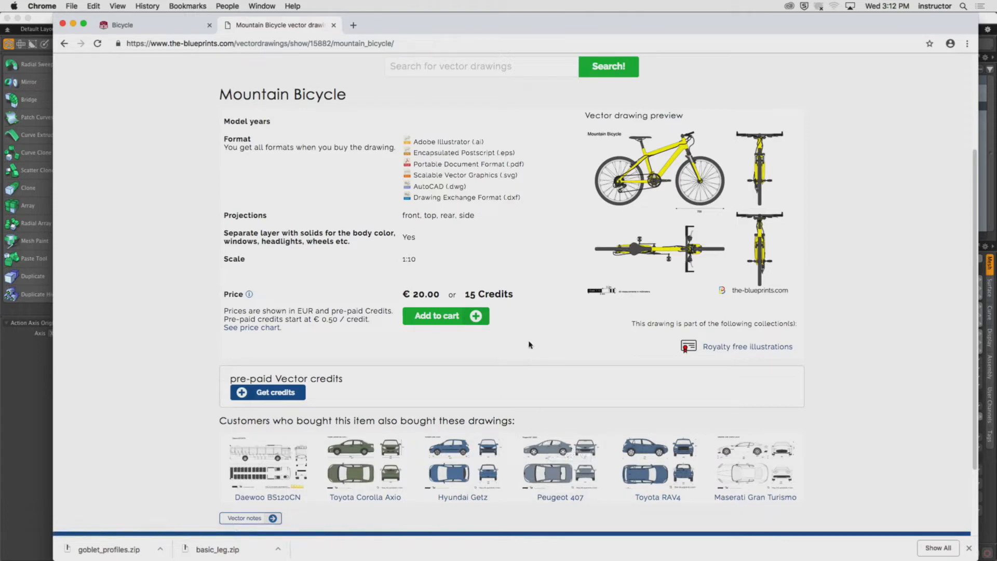
{"action": "scroll", "coordinate": [573, 329], "scroll_direction": "up", "scroll_amount": 1}
{"action": "scroll", "coordinate": [363, 197], "scroll_direction": "up", "scroll_amount": 3}
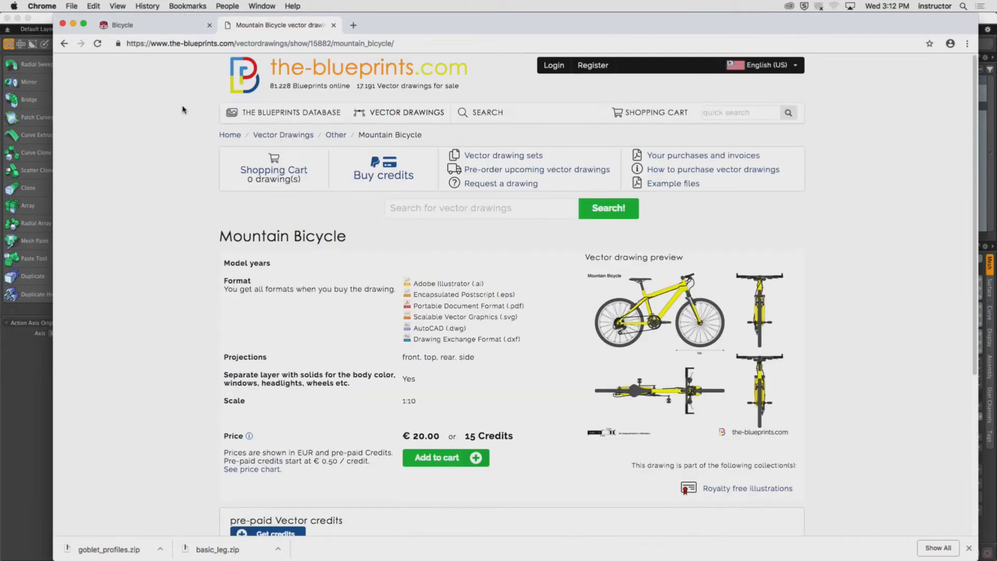
Return to the vector drawing categories, open Star Wars - Rebel, and view the X-Wing drawing.
{"action": "left_click", "coordinate": [66, 44]}
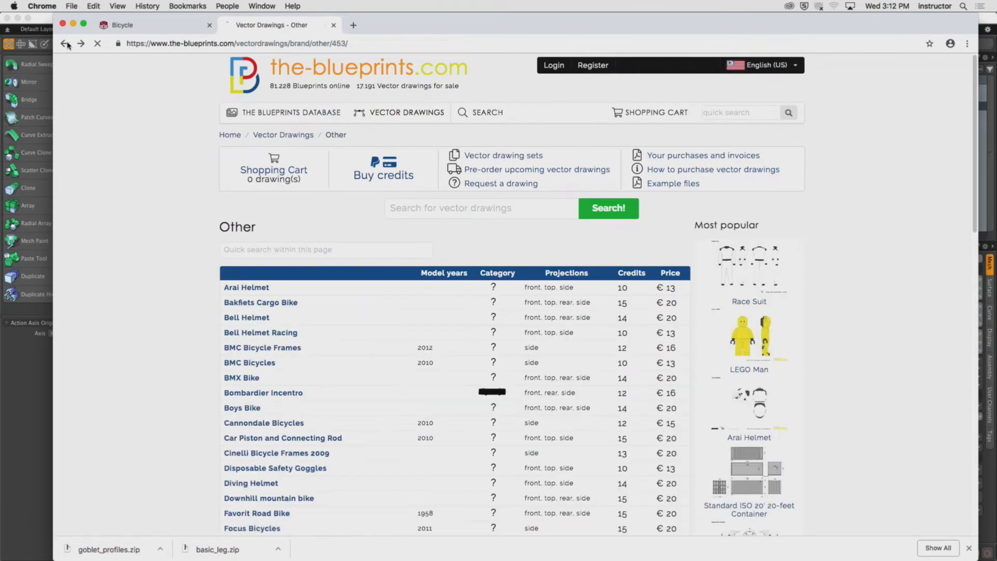
{"action": "left_click", "coordinate": [66, 44]}
{"action": "scroll", "coordinate": [132, 166], "scroll_direction": "up", "scroll_amount": 10}
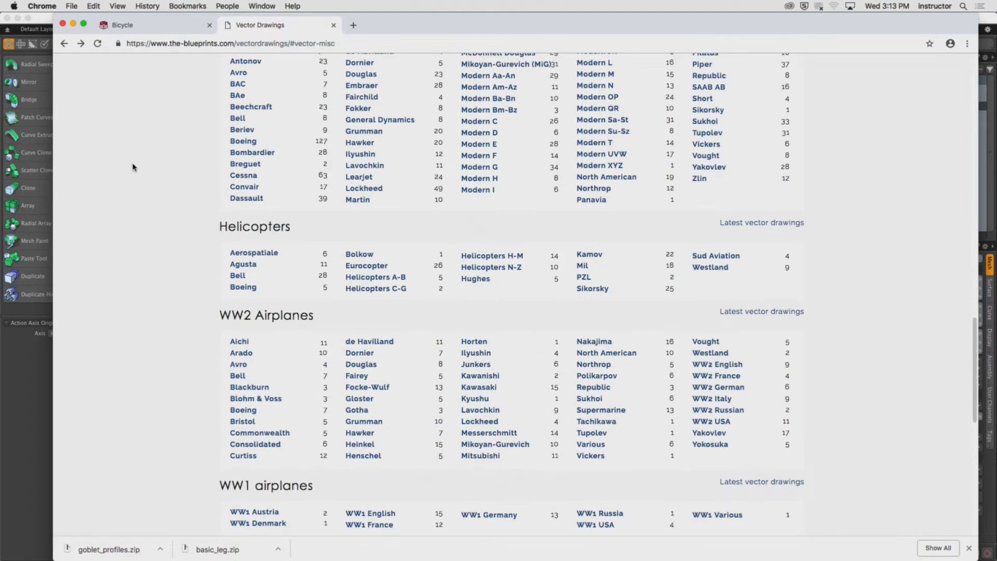
{"action": "scroll", "coordinate": [165, 198], "scroll_direction": "down", "scroll_amount": 3}
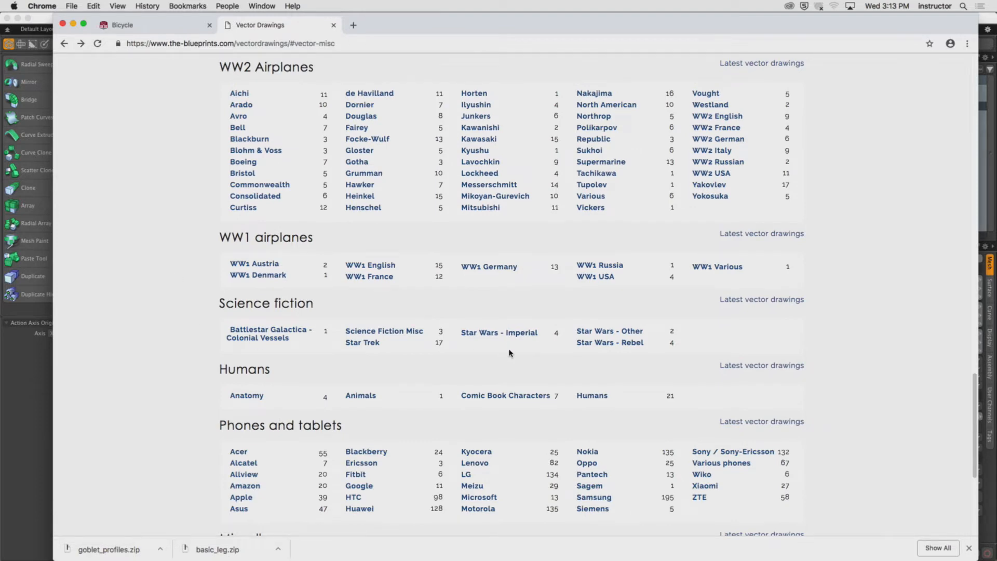
{"action": "left_click", "coordinate": [600, 342]}
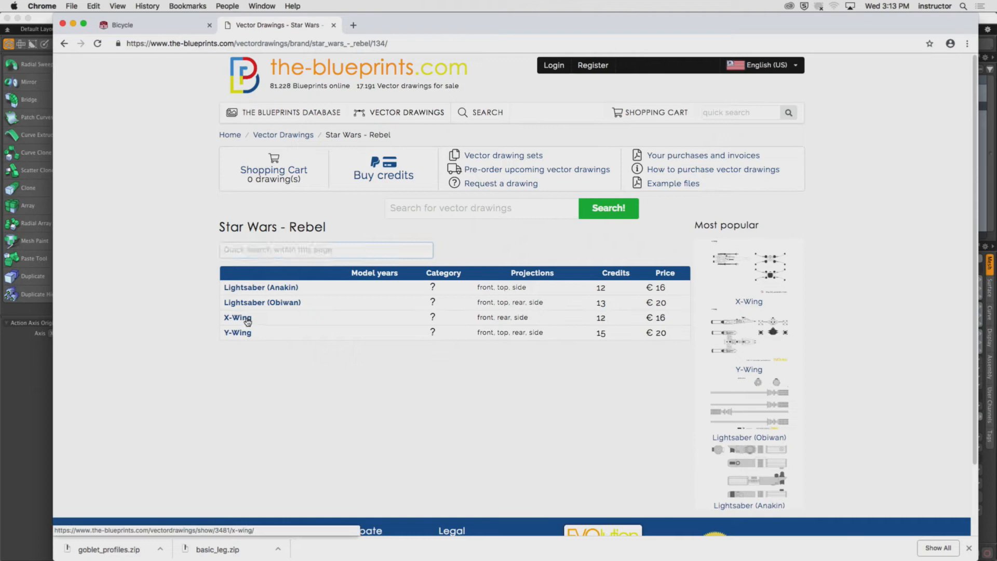
{"action": "left_click", "coordinate": [247, 321]}
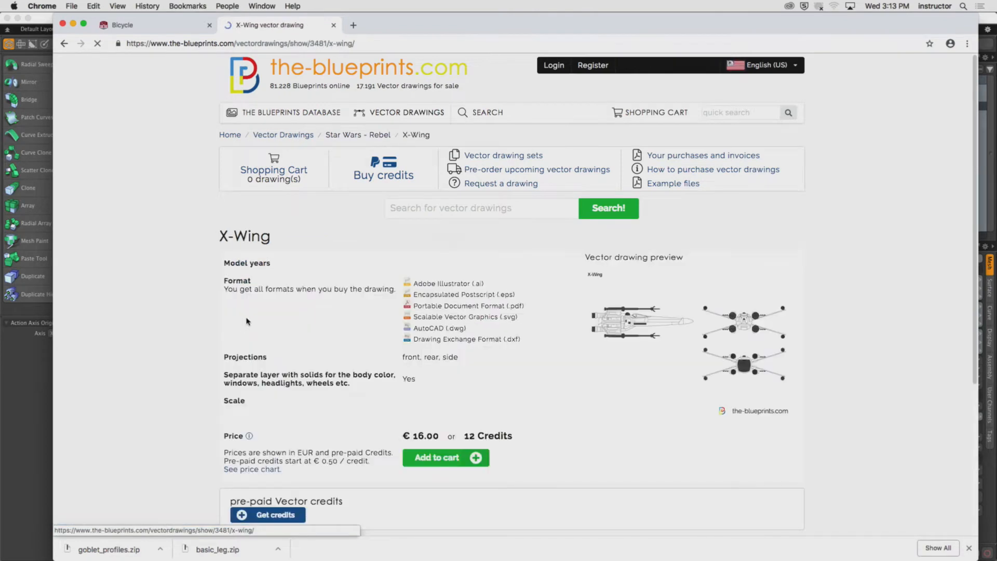
Switch to the blueprints database and open the Other category under Miscellaneous.
{"action": "scroll", "coordinate": [277, 316], "scroll_direction": "down", "scroll_amount": 1}
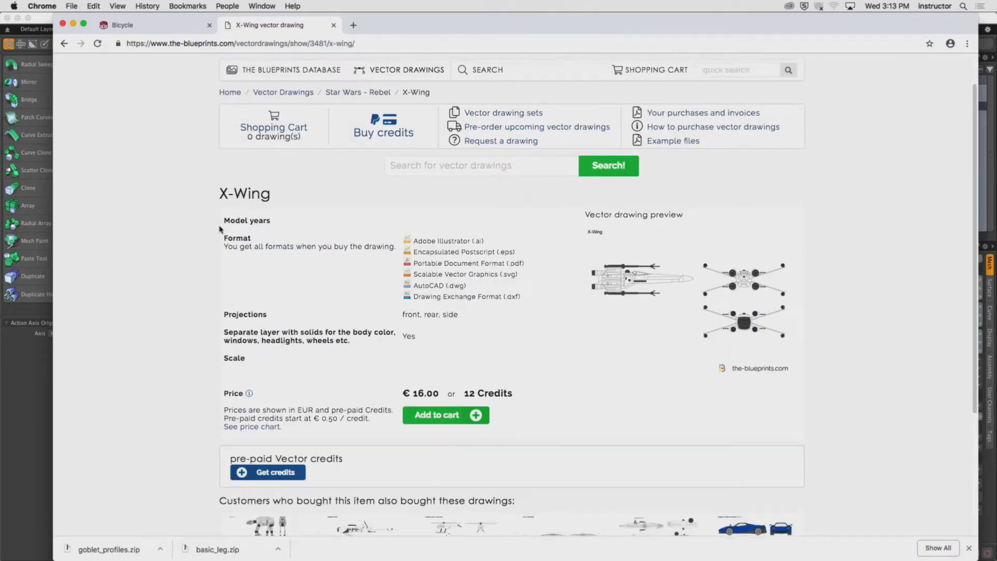
{"action": "scroll", "coordinate": [218, 234], "scroll_direction": "up", "scroll_amount": 2}
{"action": "left_click", "coordinate": [279, 120]}
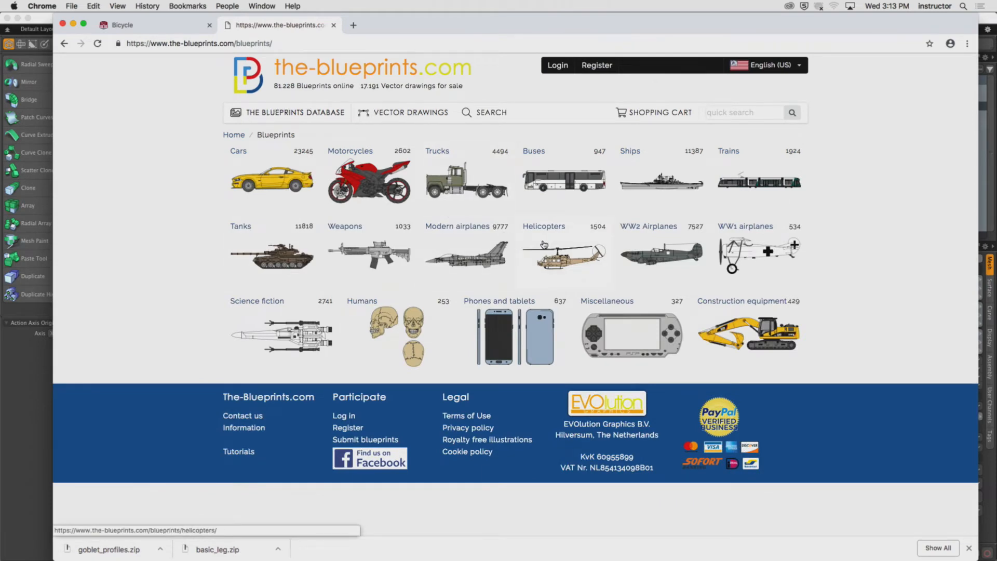
{"action": "left_click", "coordinate": [649, 336]}
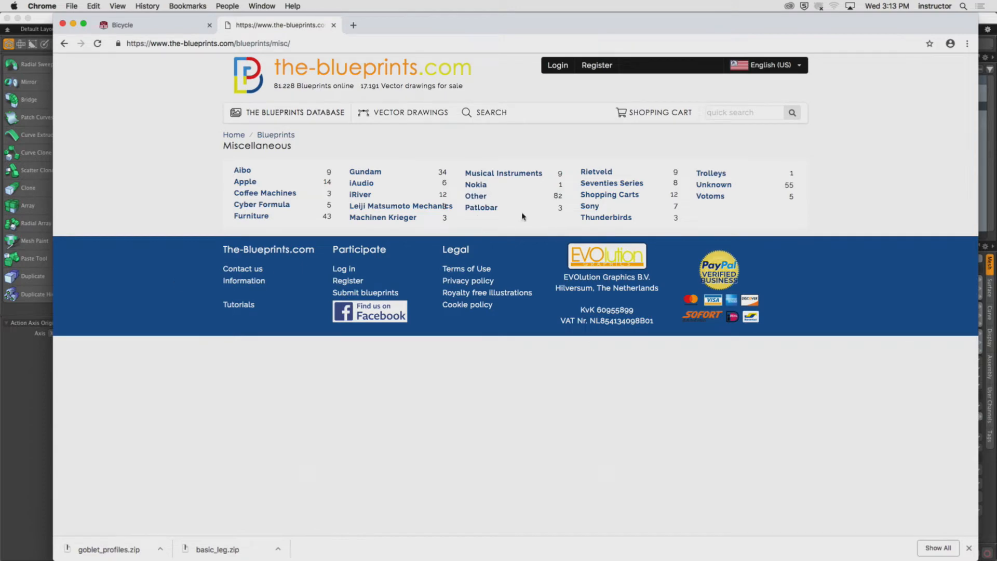
{"action": "left_click", "coordinate": [475, 196]}
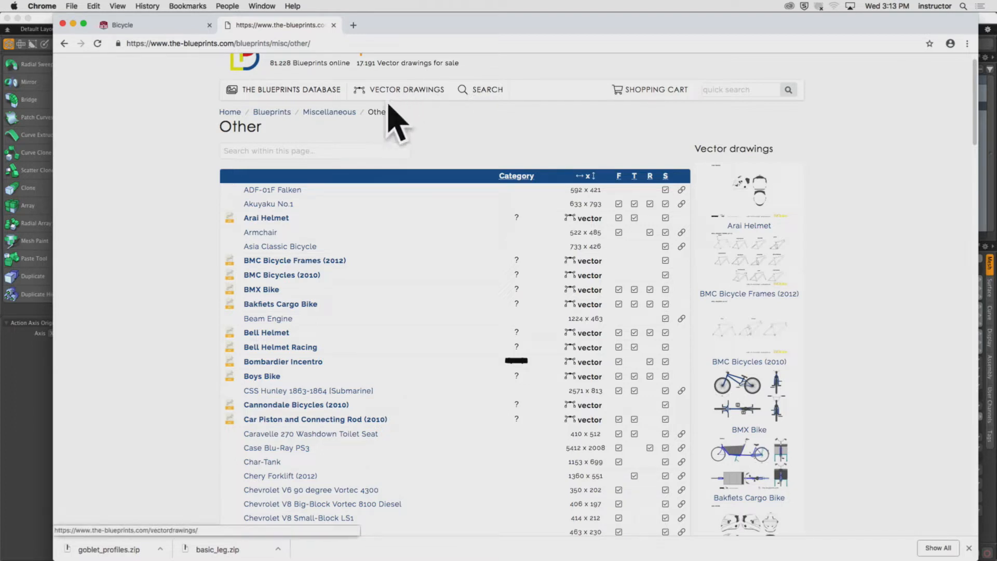
Browse the Other blueprints list, opening the FRX-00 Mave Yukikaze and E-P2-05 images and returning each time.
{"action": "scroll", "coordinate": [181, 173], "scroll_direction": "down", "scroll_amount": 3}
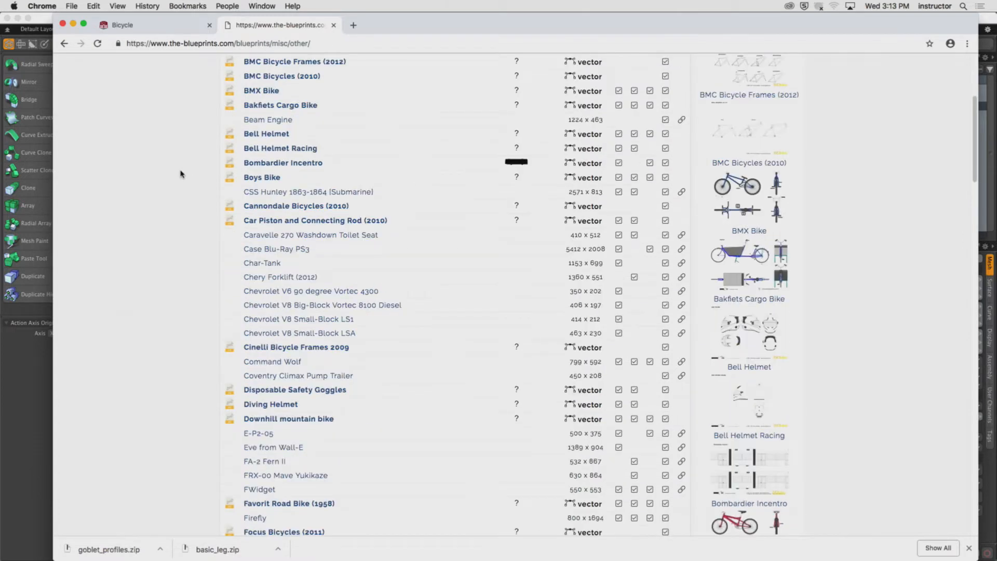
{"action": "scroll", "coordinate": [180, 174], "scroll_direction": "down", "scroll_amount": 3}
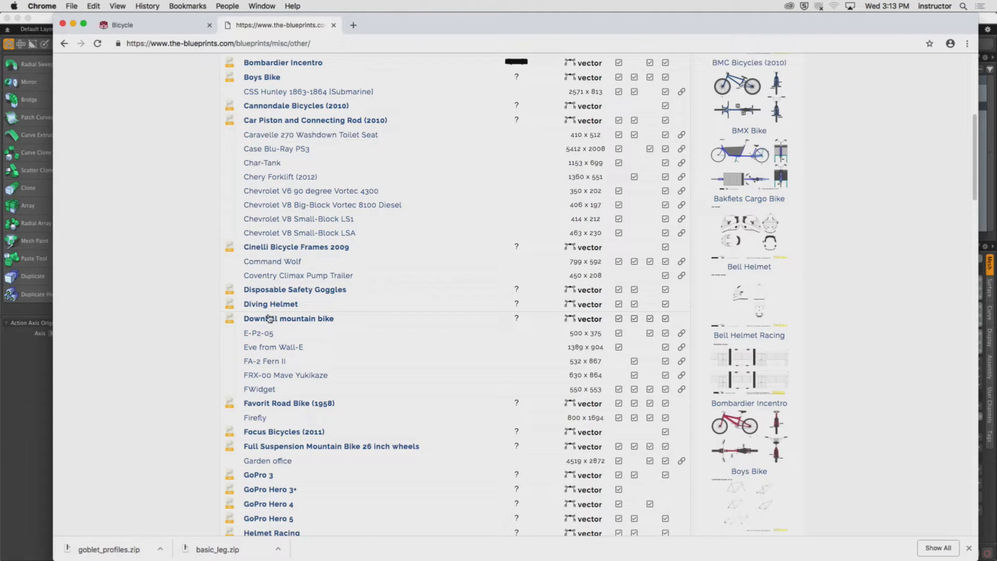
{"action": "left_click", "coordinate": [268, 375]}
{"action": "scroll", "coordinate": [238, 363], "scroll_direction": "down", "scroll_amount": 1}
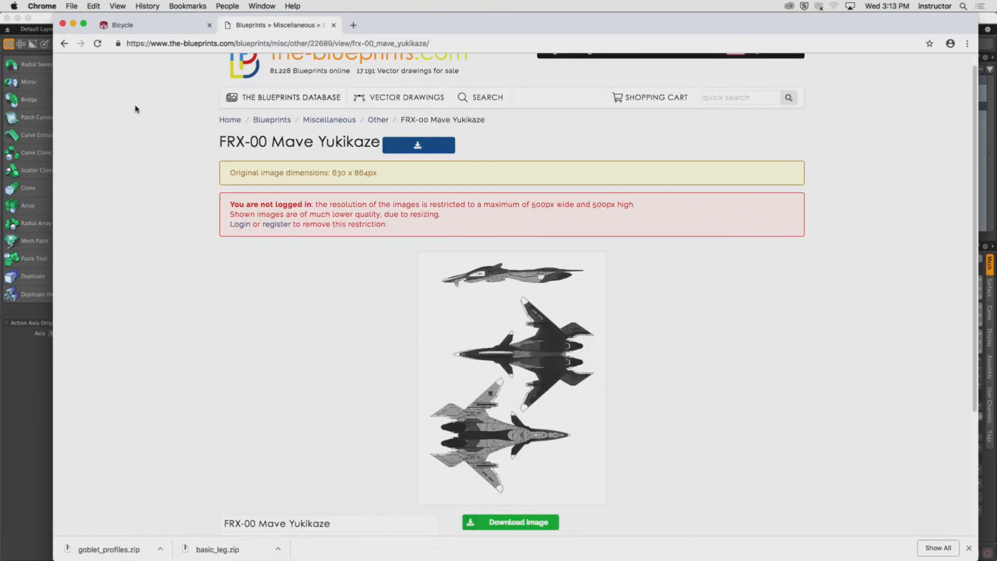
{"action": "left_click", "coordinate": [63, 44]}
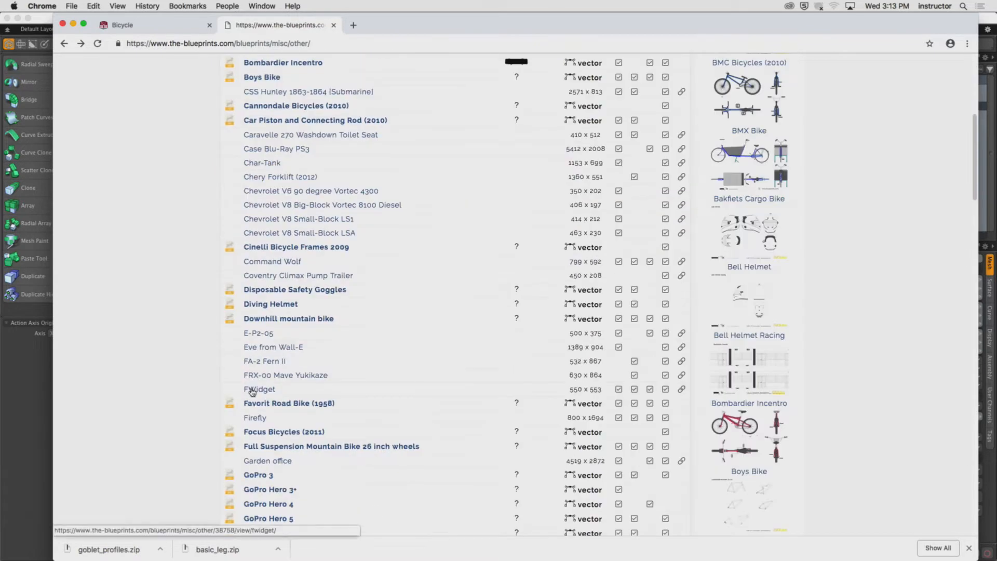
{"action": "left_click", "coordinate": [256, 332]}
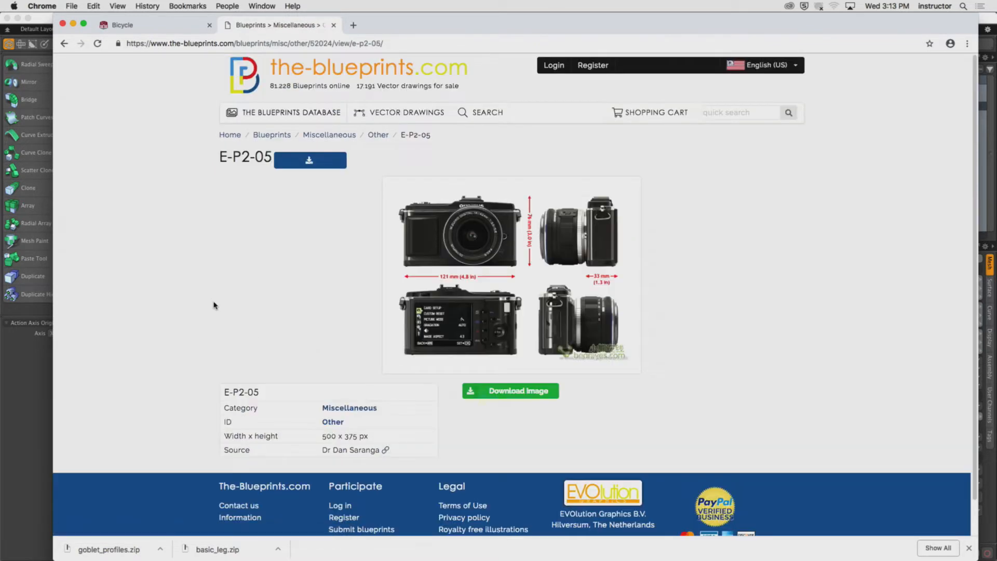
{"action": "scroll", "coordinate": [214, 306], "scroll_direction": "down", "scroll_amount": 1}
{"action": "left_click", "coordinate": [63, 43]}
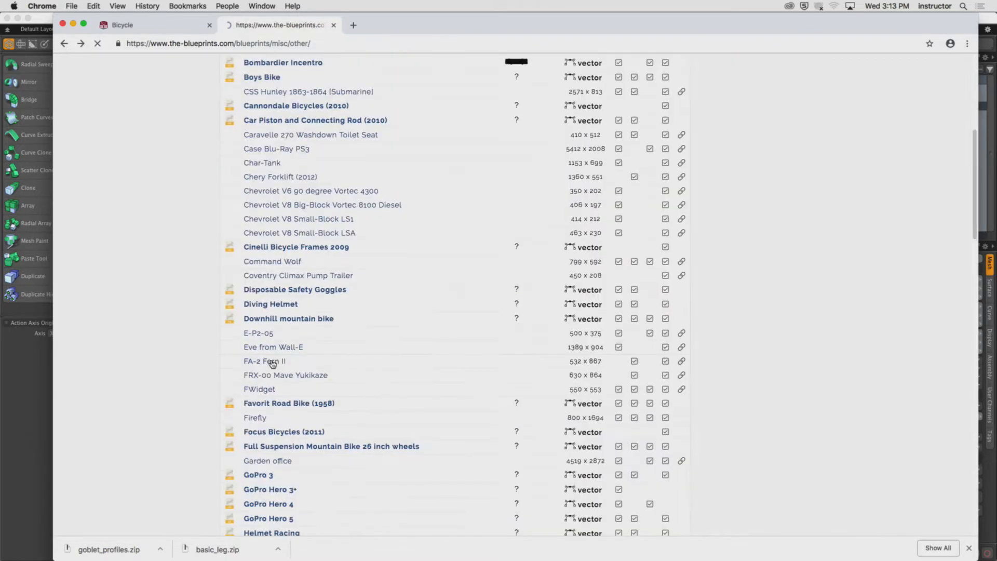
Open the Jedi Starfighter blueprint from the Other list and examine its views.
{"action": "scroll", "coordinate": [270, 360], "scroll_direction": "down", "scroll_amount": 5}
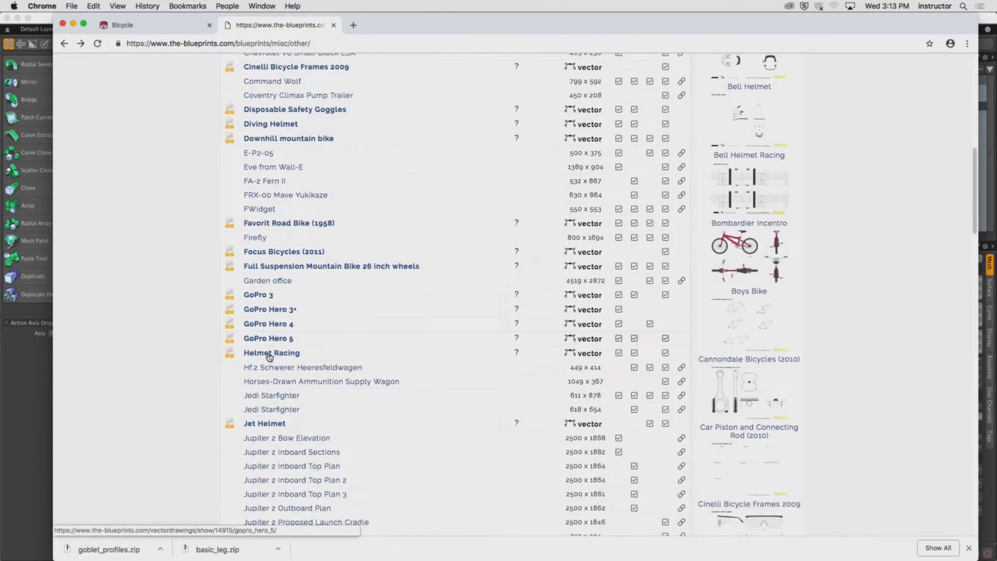
{"action": "left_click", "coordinate": [283, 358]}
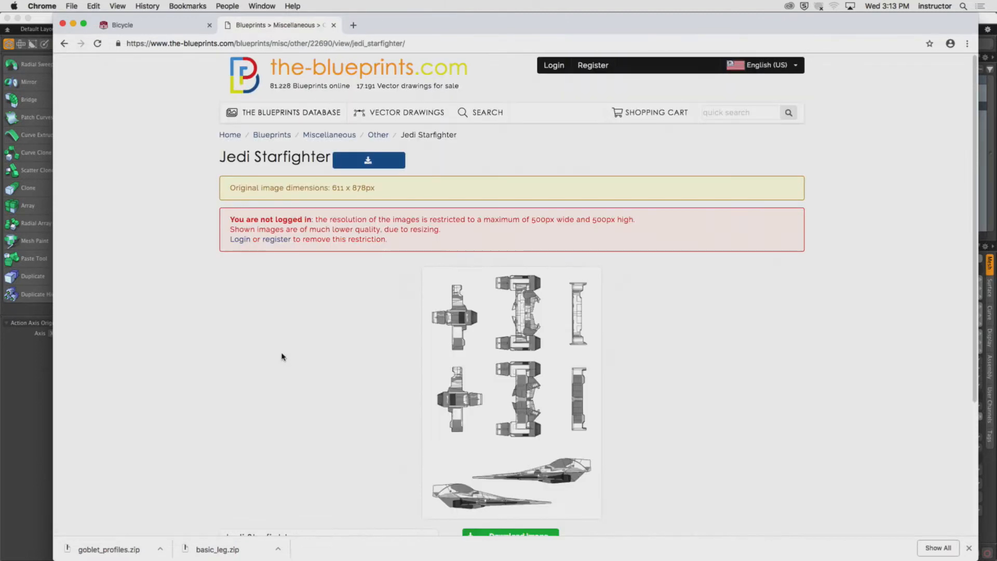
{"action": "scroll", "coordinate": [325, 367], "scroll_direction": "down", "scroll_amount": 1}
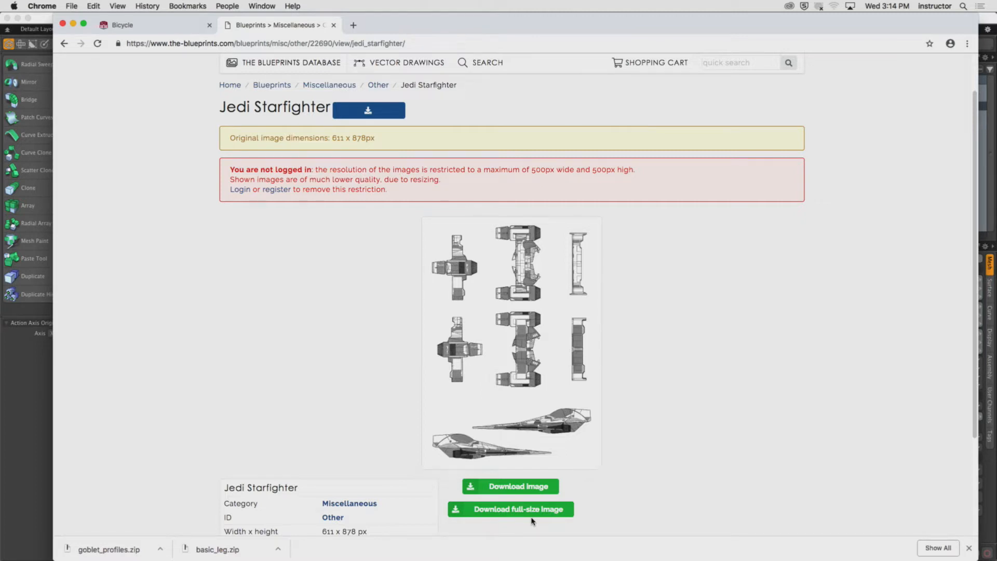
{"action": "scroll", "coordinate": [376, 384], "scroll_direction": "up", "scroll_amount": 2}
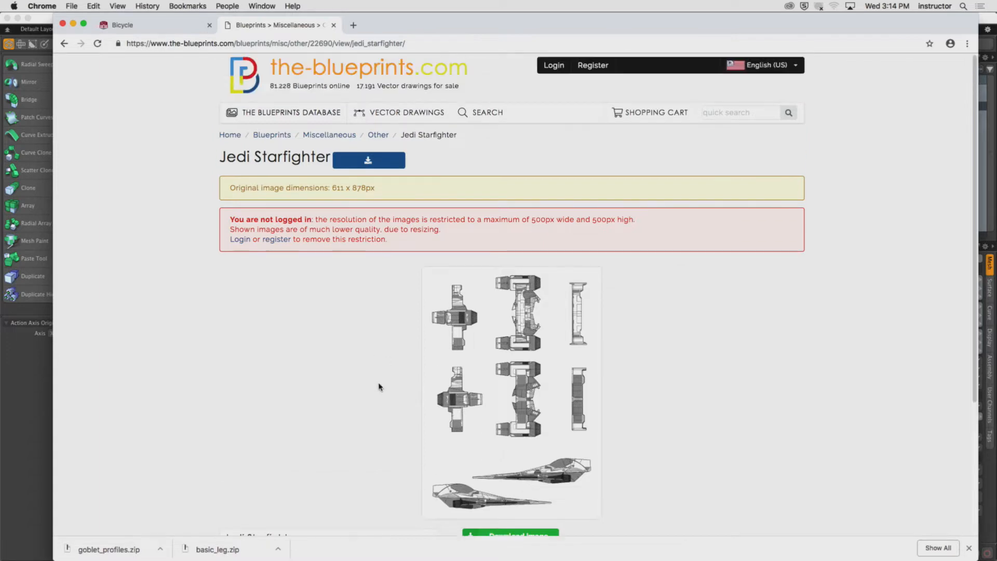
Review the Bicycle assignment requirements in its tab and hide the browser to return to Modo.
{"action": "left_click", "coordinate": [122, 25]}
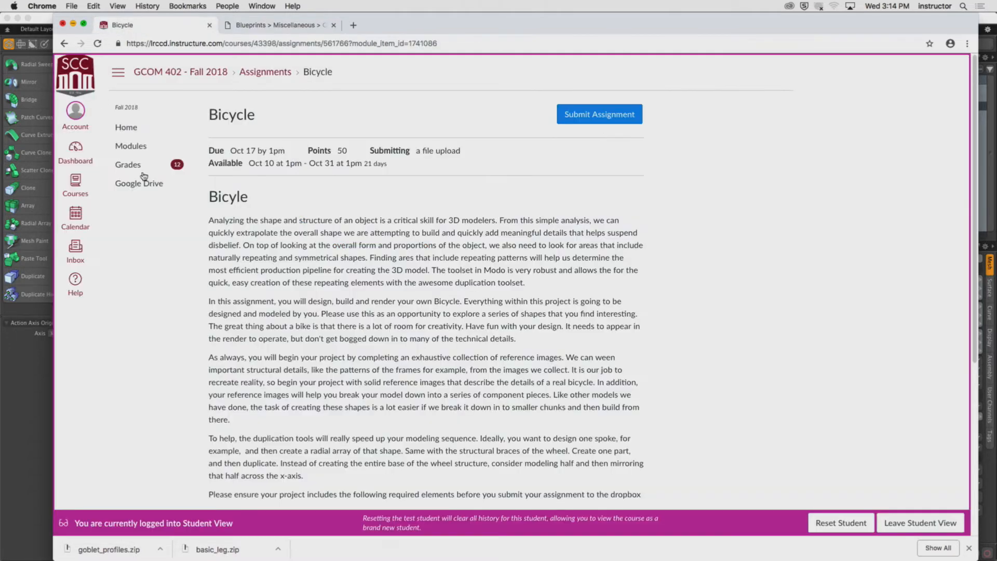
{"action": "scroll", "coordinate": [239, 267], "scroll_direction": "down", "scroll_amount": 4}
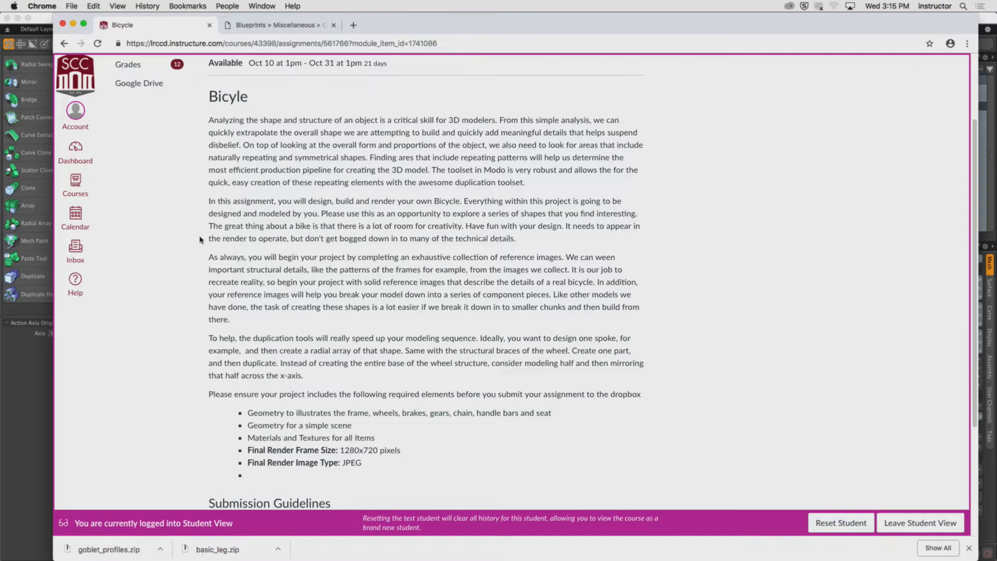
{"action": "left_click", "coordinate": [37, 6]}
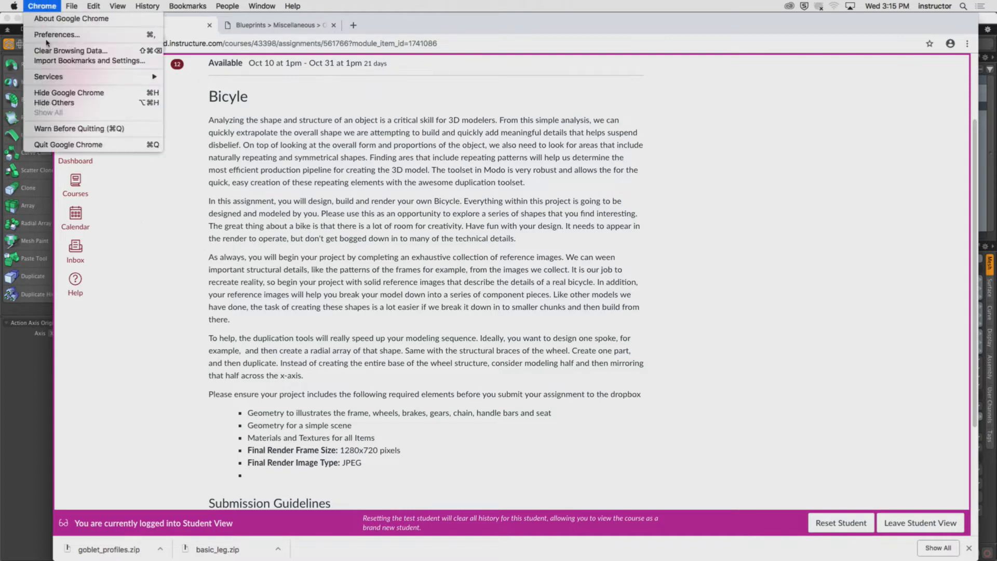
{"action": "left_click", "coordinate": [63, 92]}
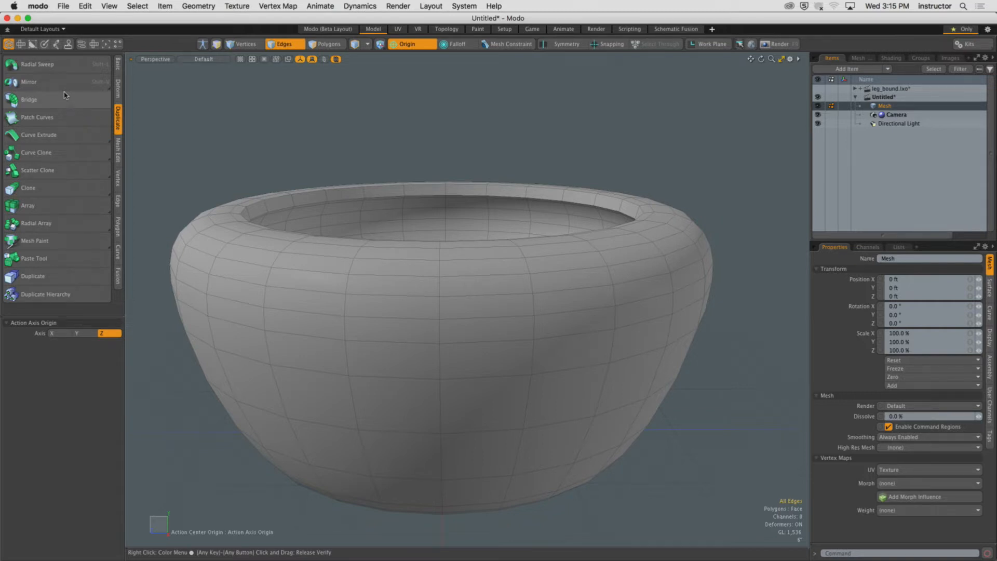
Switch to polygon selection, select the existing bowl mesh and delete it.
{"action": "left_click", "coordinate": [325, 43]}
{"action": "left_click", "coordinate": [424, 250]}
{"action": "double_click", "coordinate": [425, 250]}
{"action": "scroll", "coordinate": [425, 250], "scroll_direction": "down", "scroll_amount": 5}
{"action": "left_click_drag", "start_coordinate": [384, 287], "coordinate": [460, 305], "text": "alt"}
{"action": "key", "text": "Delete"}
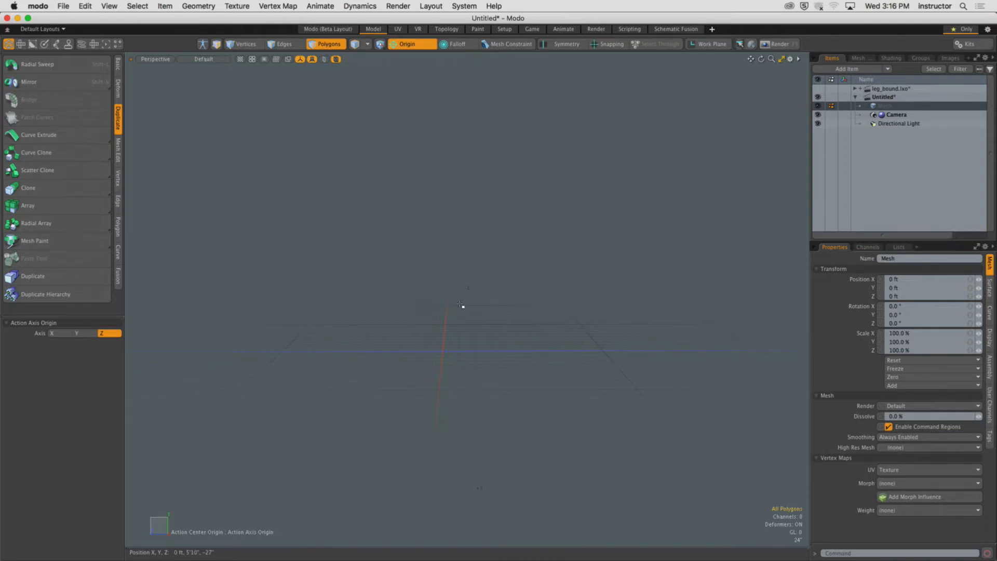
Draw a flat cylinder disc of about 19'3" radius in the Front view and set it to 24 sides.
{"action": "left_click_drag", "start_coordinate": [452, 317], "coordinate": [426, 328], "text": "alt"}
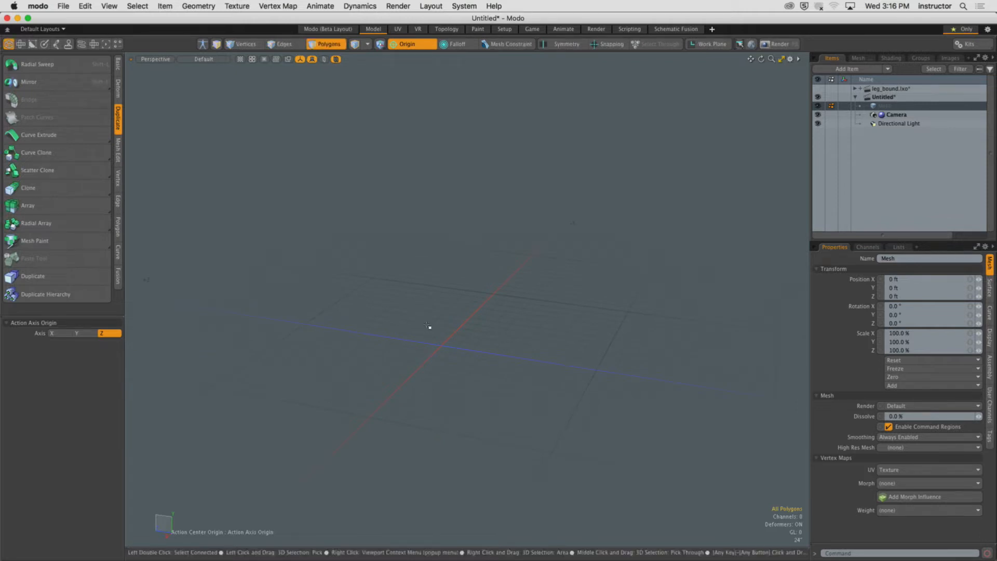
{"action": "mouse_move", "coordinate": [438, 327]}
{"action": "left_mouse_down", "text": "alt"}
{"action": "mouse_move", "coordinate": [558, 283]}
{"action": "mouse_move", "coordinate": [461, 305]}
{"action": "mouse_move", "coordinate": [437, 341]}
{"action": "mouse_move", "coordinate": [444, 312]}
{"action": "left_mouse_up", "text": "alt"}
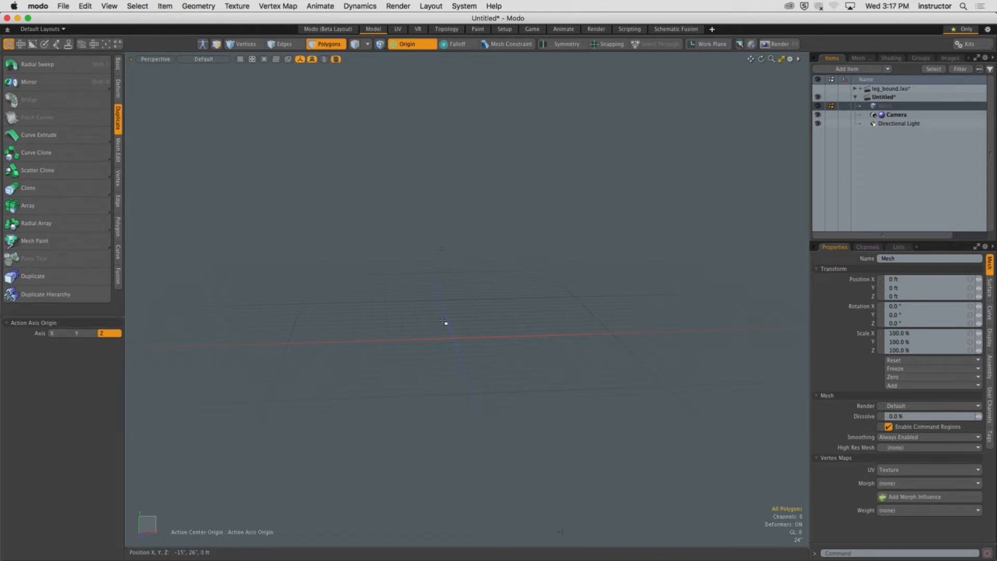
{"action": "key", "text": "KP_2"}
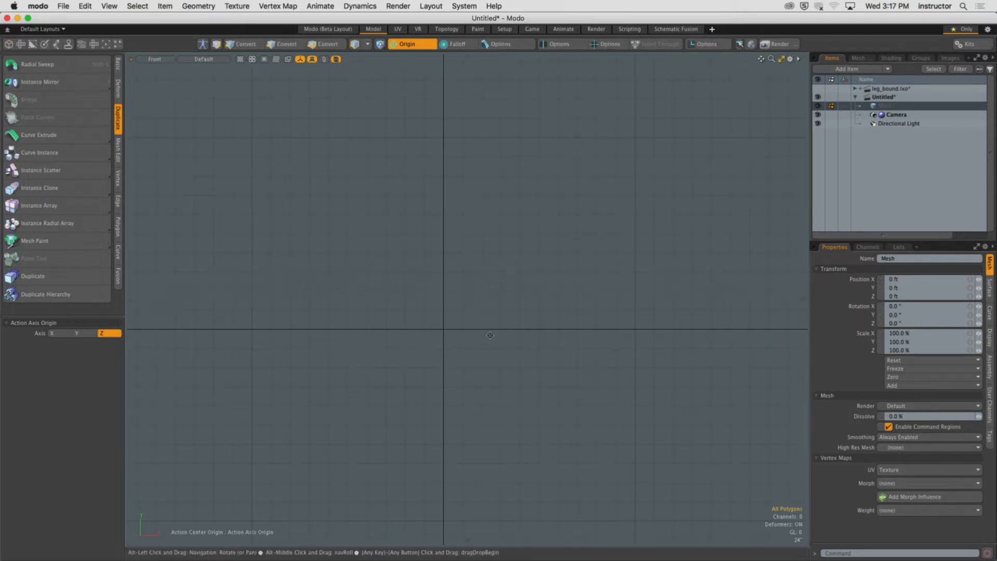
{"action": "mouse_move", "coordinate": [476, 320]}
{"action": "left_mouse_down", "text": "alt+shift"}
{"action": "mouse_move", "coordinate": [469, 301]}
{"action": "mouse_move", "coordinate": [467, 311]}
{"action": "left_mouse_up", "text": "alt+shift"}
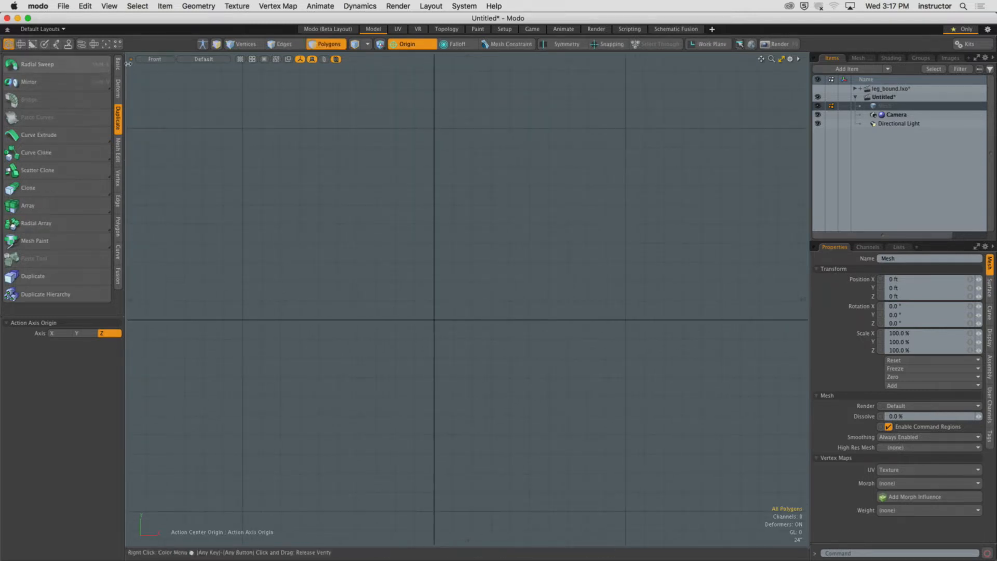
{"action": "left_click", "coordinate": [120, 65]}
{"action": "left_click", "coordinate": [70, 65]}
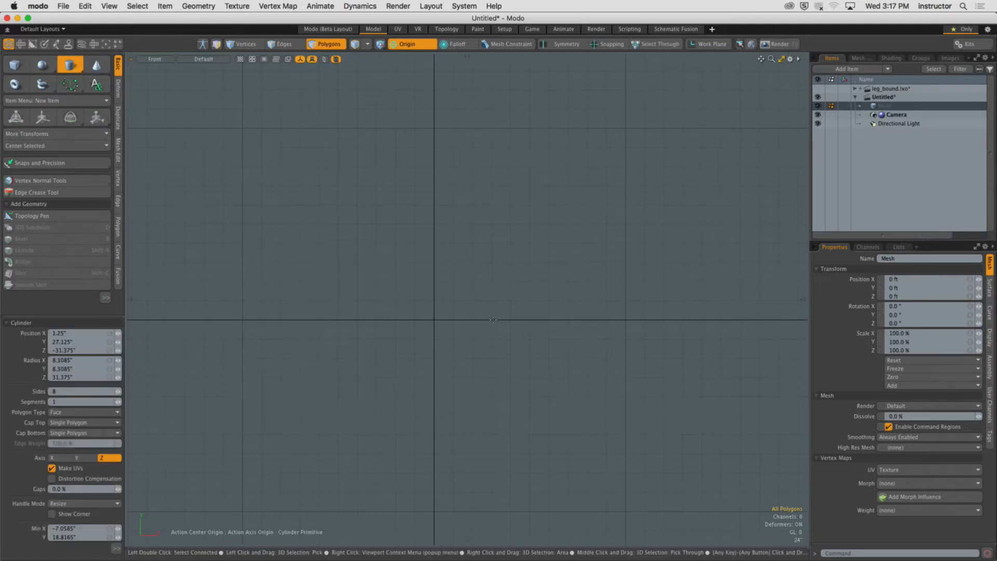
{"action": "left_click_drag", "start_coordinate": [434, 319], "coordinate": [403, 501]}
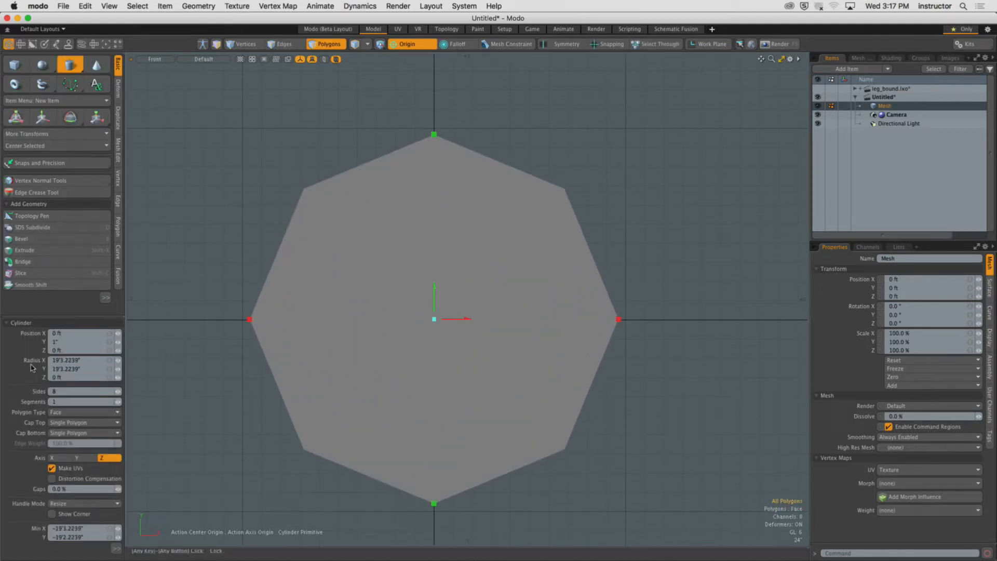
{"action": "double_click", "coordinate": [61, 391]}
{"action": "type", "text": "2"}
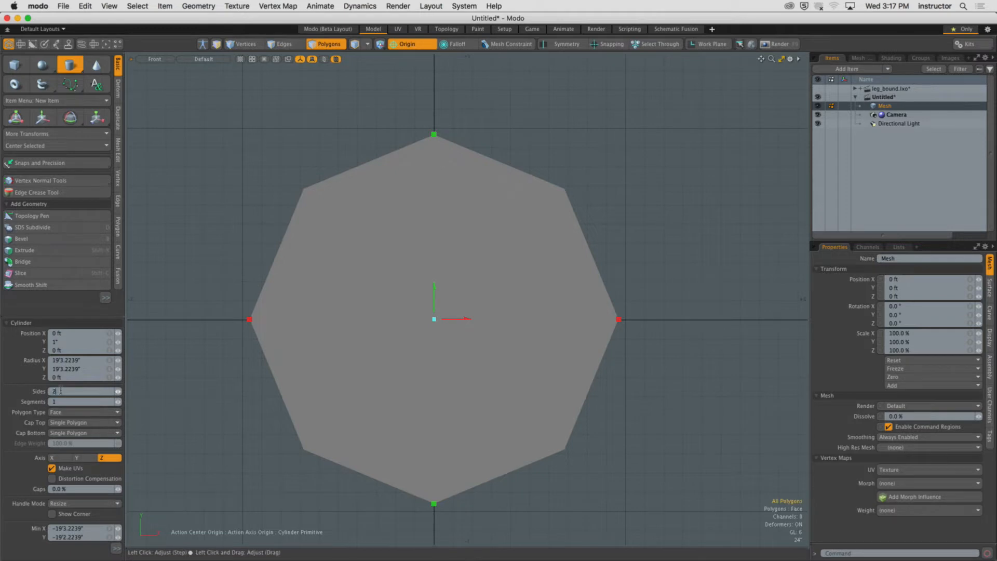
{"action": "type", "text": "4"}
{"action": "key", "text": "Return"}
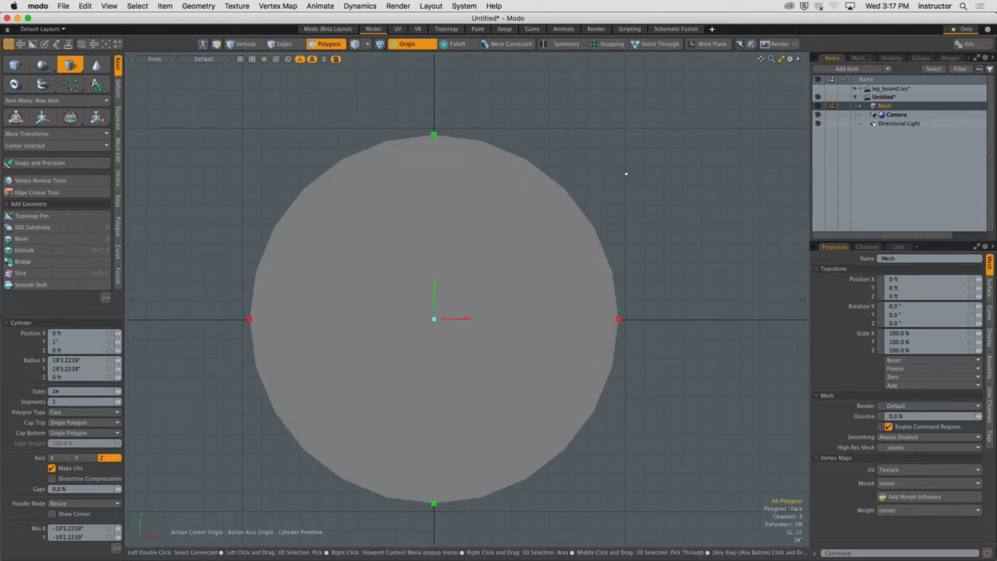
{"action": "key", "text": "space"}
Select the disc and center it on all axes.
{"action": "left_click", "coordinate": [455, 239]}
{"action": "mouse_move", "coordinate": [409, 238]}
{"action": "left_mouse_down", "text": "alt+shift"}
{"action": "mouse_move", "coordinate": [430, 240]}
{"action": "mouse_move", "coordinate": [404, 229]}
{"action": "left_mouse_up", "text": "alt+shift"}
{"action": "left_click", "coordinate": [102, 146]}
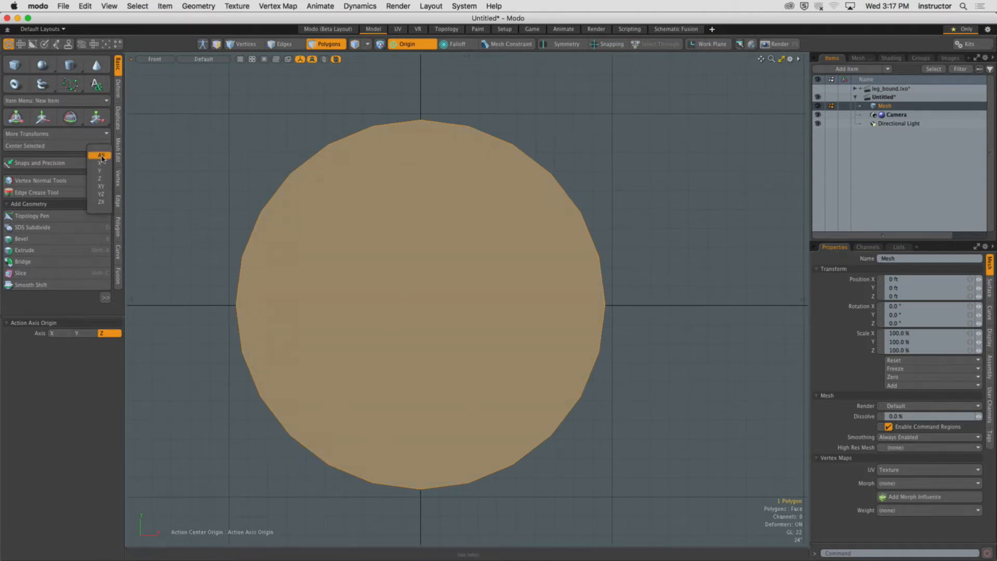
{"action": "left_click", "coordinate": [101, 157]}
Inset the disc face with Bevel by about 18.6" and delete the inner polygon to form a ring.
{"action": "left_click_drag", "start_coordinate": [454, 294], "coordinate": [579, 223], "text": "alt"}
{"action": "key", "text": "KP_2"}
{"action": "left_click_drag", "start_coordinate": [530, 291], "coordinate": [555, 310], "text": "alt"}
{"action": "scroll", "coordinate": [552, 311], "scroll_direction": "down", "scroll_amount": 1}
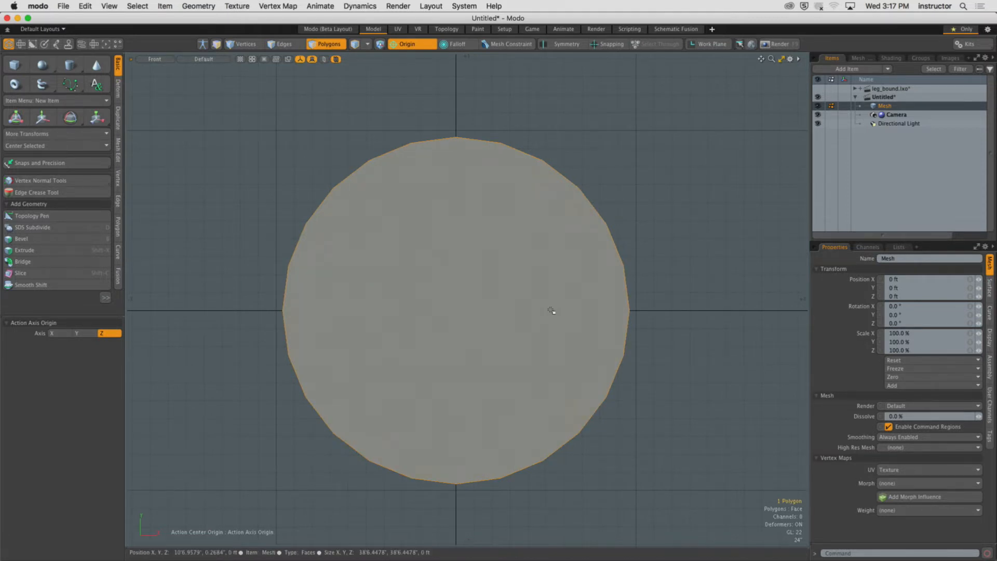
{"action": "key", "text": "b"}
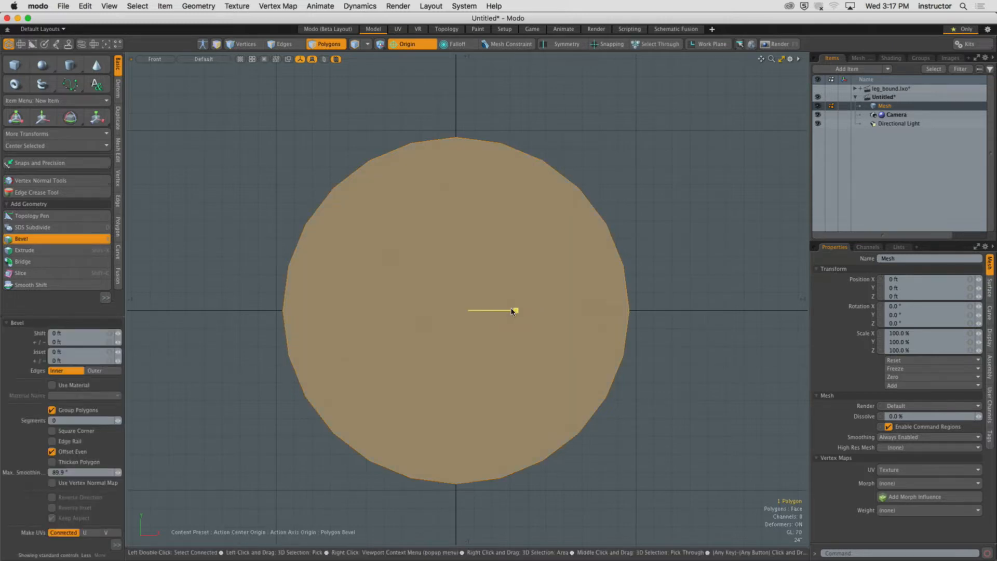
{"action": "mouse_move", "coordinate": [514, 310]}
{"action": "left_mouse_down"}
{"action": "mouse_move", "coordinate": [474, 310]}
{"action": "mouse_move", "coordinate": [513, 314]}
{"action": "left_mouse_up"}
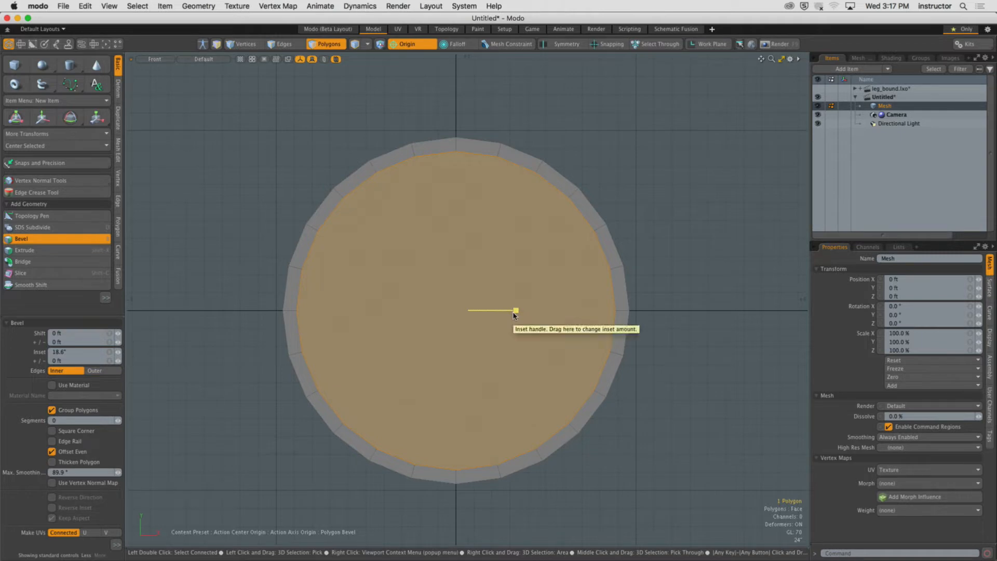
{"action": "key", "text": "space"}
{"action": "key", "text": "Delete"}
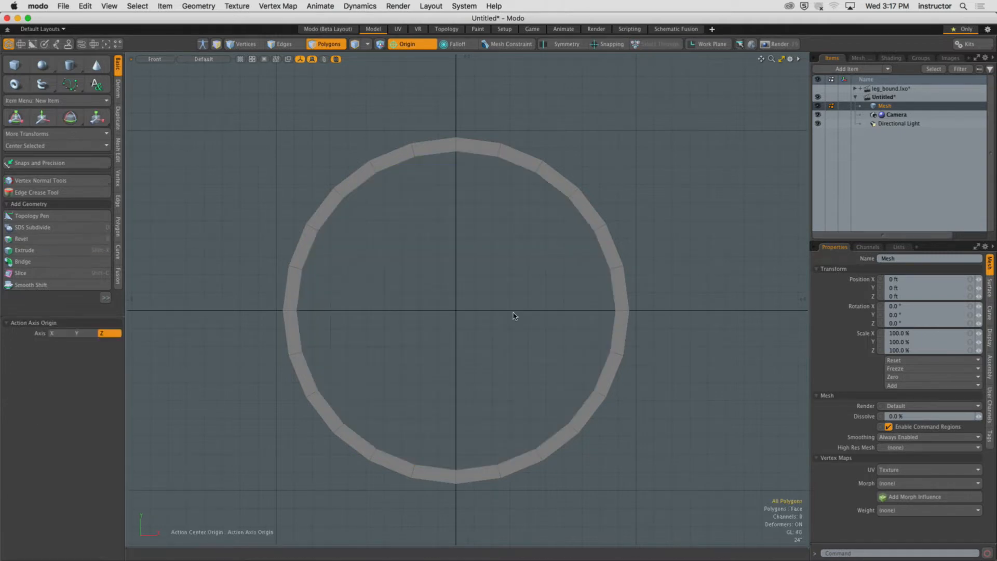
Undo the inset and the deletion of the inner face.
{"action": "double_click", "coordinate": [598, 230]}
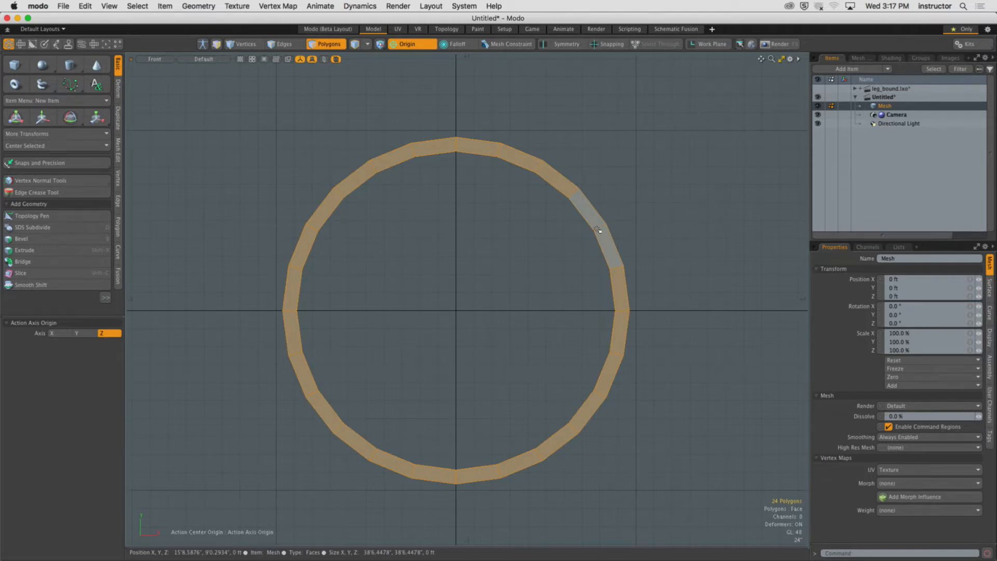
{"action": "left_click_drag", "start_coordinate": [556, 266], "coordinate": [507, 225], "text": "alt"}
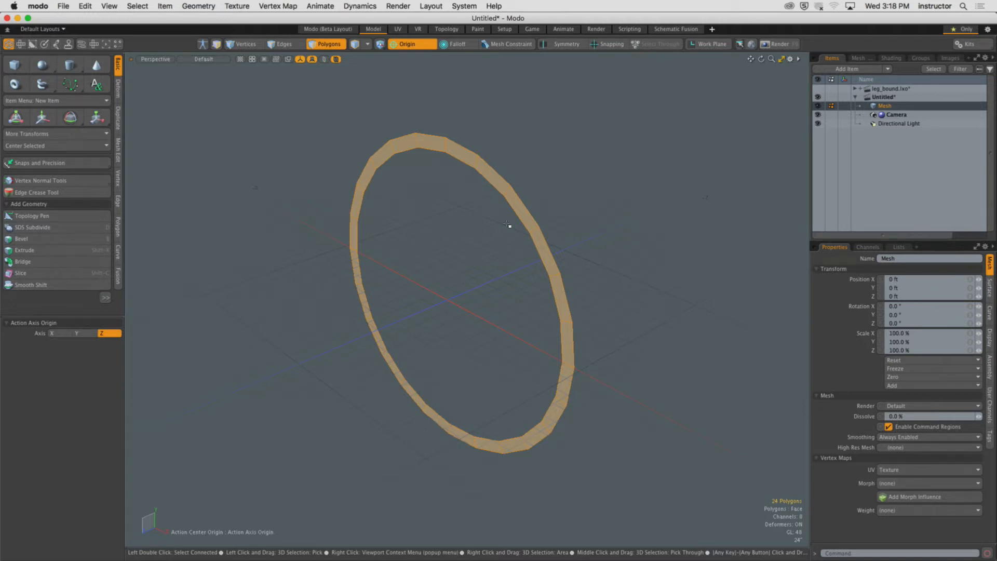
{"action": "left_click_drag", "start_coordinate": [488, 247], "coordinate": [569, 211], "text": "alt"}
{"action": "key", "text": "super+z"}
{"action": "key", "text": "super+z"}
{"action": "key", "text": "super+z"}
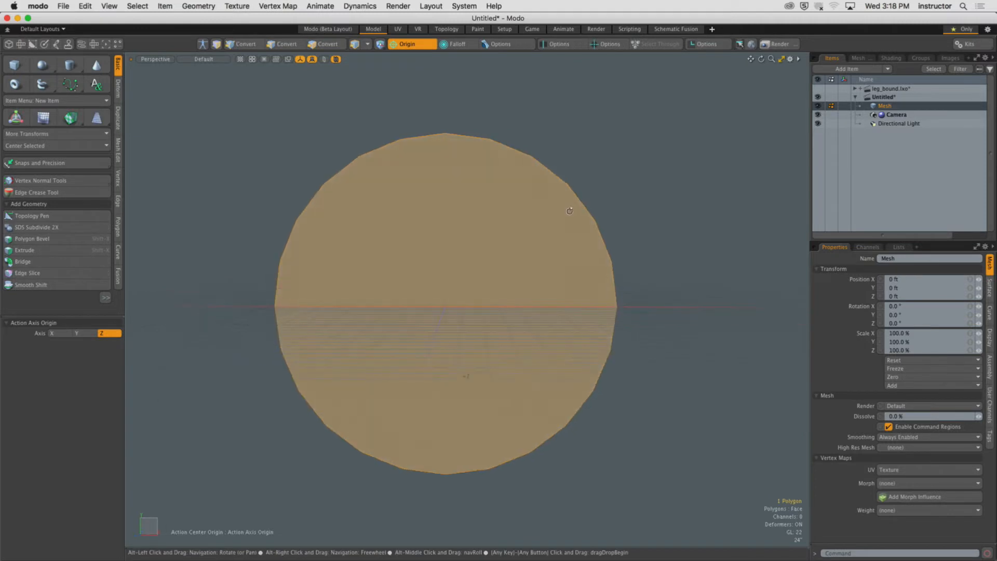
Inset the disc face again with Bevel and delete the inner polygon to leave a ring.
{"action": "key", "text": "shift+b"}
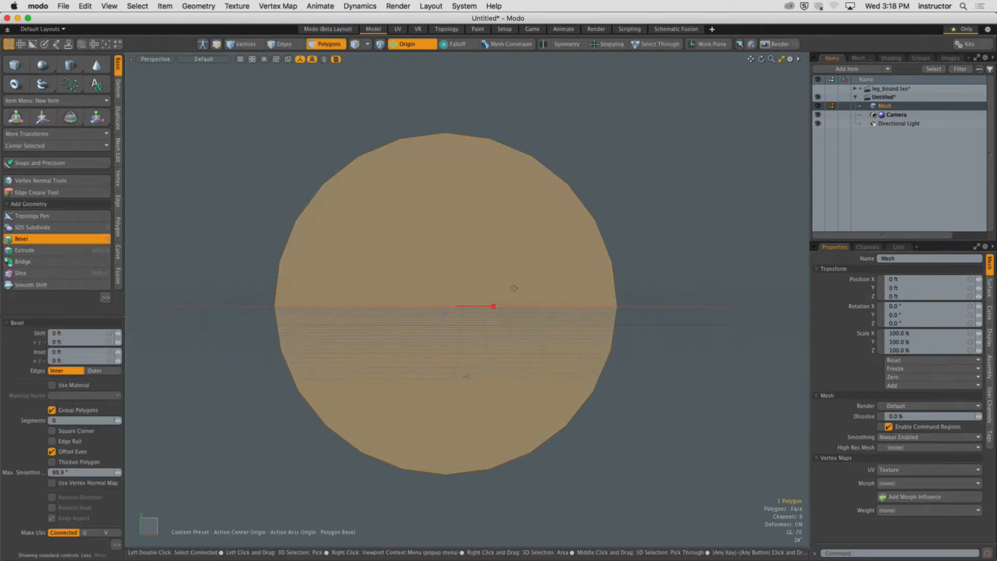
{"action": "left_click_drag", "start_coordinate": [493, 309], "coordinate": [463, 305]}
{"action": "key", "text": "q"}
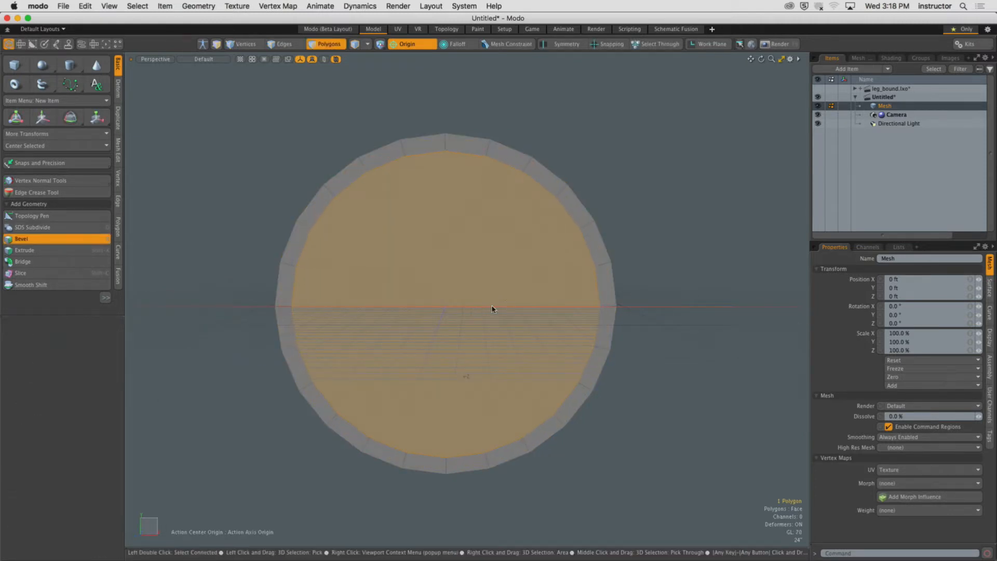
{"action": "key", "text": "Delete"}
Select the ring's polygons and extrude them to give the ring thickness.
{"action": "left_click_drag", "start_coordinate": [501, 267], "coordinate": [555, 270], "text": "alt"}
{"action": "double_click", "coordinate": [615, 271]}
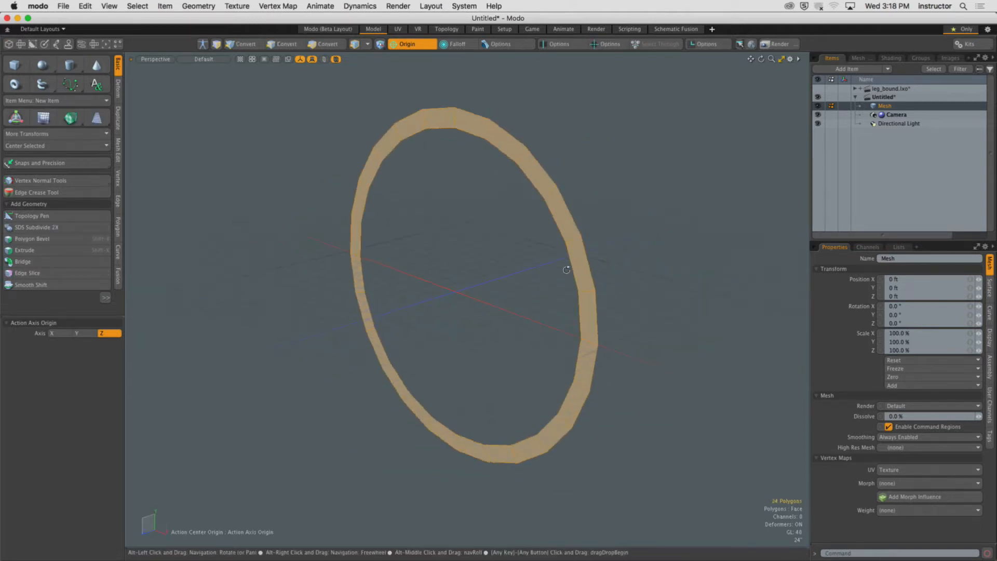
{"action": "key", "text": "shift+x"}
{"action": "left_click", "coordinate": [554, 270]}
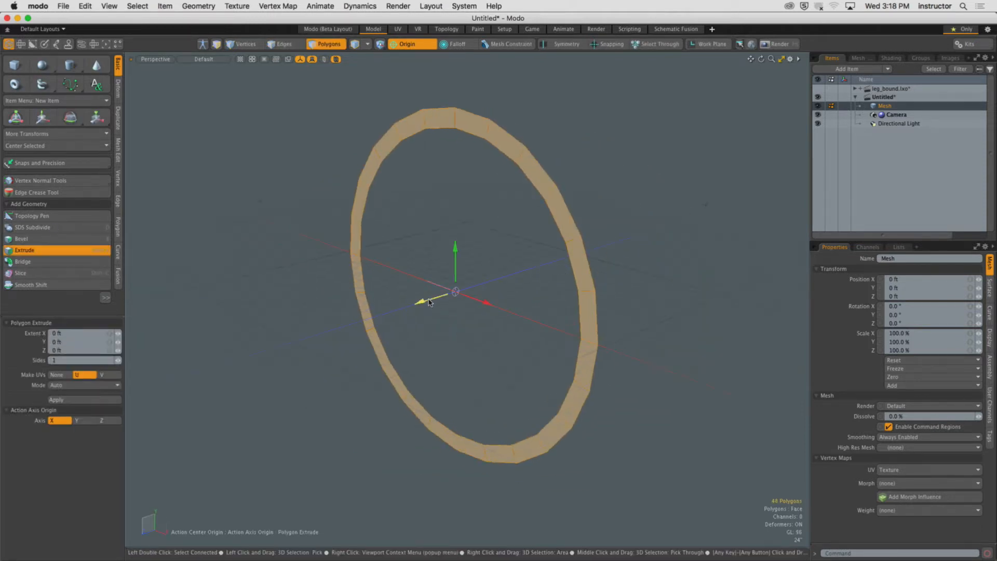
{"action": "left_click_drag", "start_coordinate": [429, 301], "coordinate": [417, 304]}
{"action": "key", "text": "space"}
{"action": "left_click", "coordinate": [448, 236]}
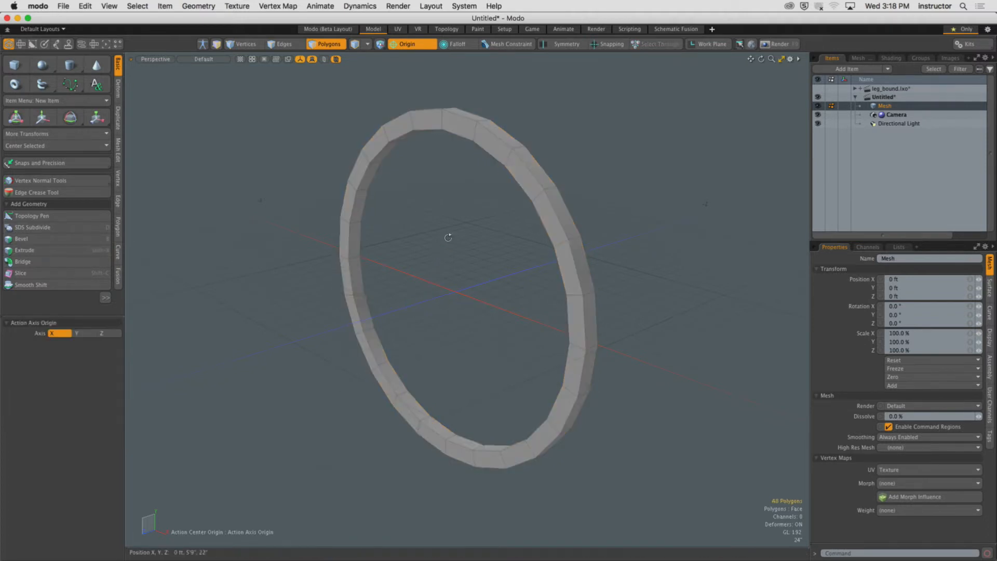
Set the action center to none, select the ring and center it on the Z axis.
{"action": "left_click_drag", "start_coordinate": [447, 236], "coordinate": [460, 269], "text": "alt"}
{"action": "scroll", "coordinate": [469, 262], "scroll_direction": "up", "scroll_amount": 3}
{"action": "scroll", "coordinate": [440, 281], "scroll_direction": "down", "scroll_amount": 3}
{"action": "key", "text": "ctrl+space"}
{"action": "left_click", "coordinate": [501, 279]}
{"action": "scroll", "coordinate": [460, 270], "scroll_direction": "down", "scroll_amount": 3}
{"action": "mouse_move", "coordinate": [400, 110]}
{"action": "left_mouse_down"}
{"action": "mouse_move", "coordinate": [447, 424]}
{"action": "mouse_move", "coordinate": [466, 441]}
{"action": "left_mouse_up"}
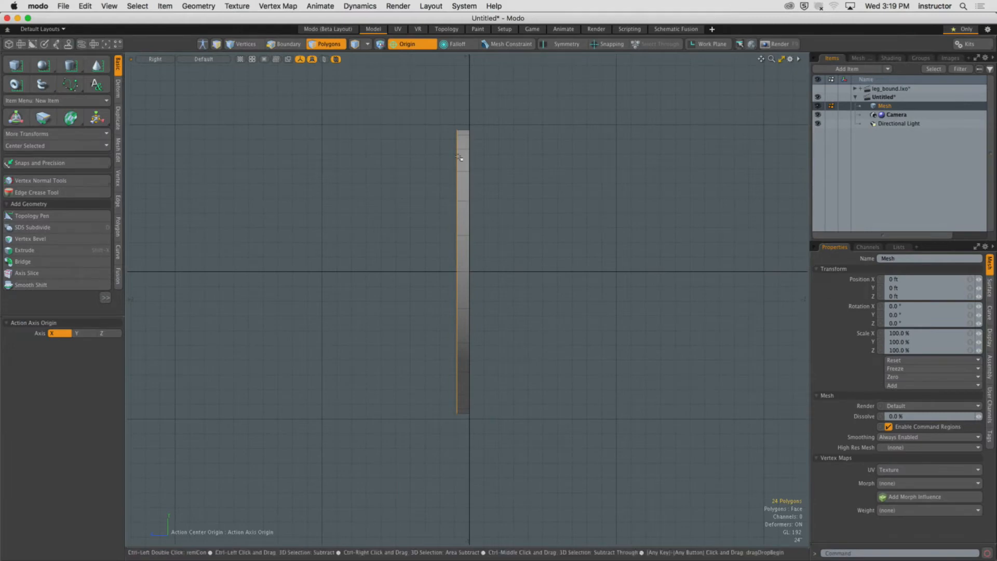
{"action": "left_click", "coordinate": [414, 44]}
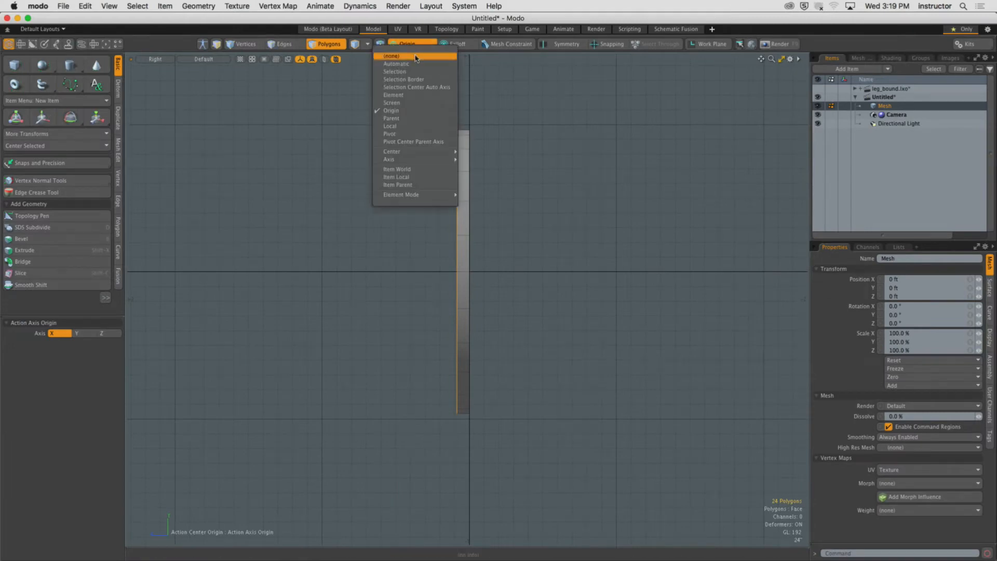
{"action": "left_click", "coordinate": [416, 57]}
{"action": "double_click", "coordinate": [463, 151]}
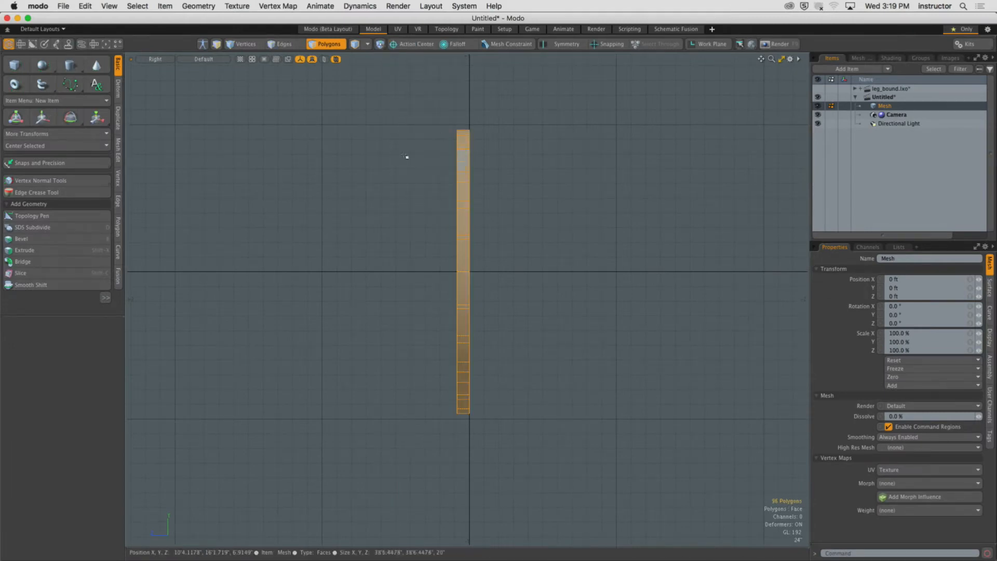
{"action": "left_click", "coordinate": [73, 146]}
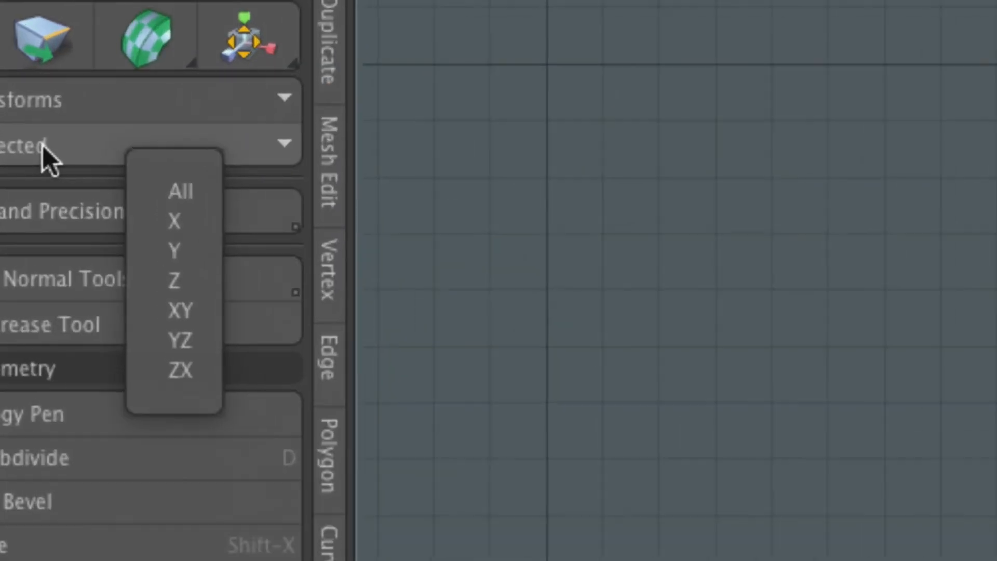
{"action": "left_click", "coordinate": [182, 279]}
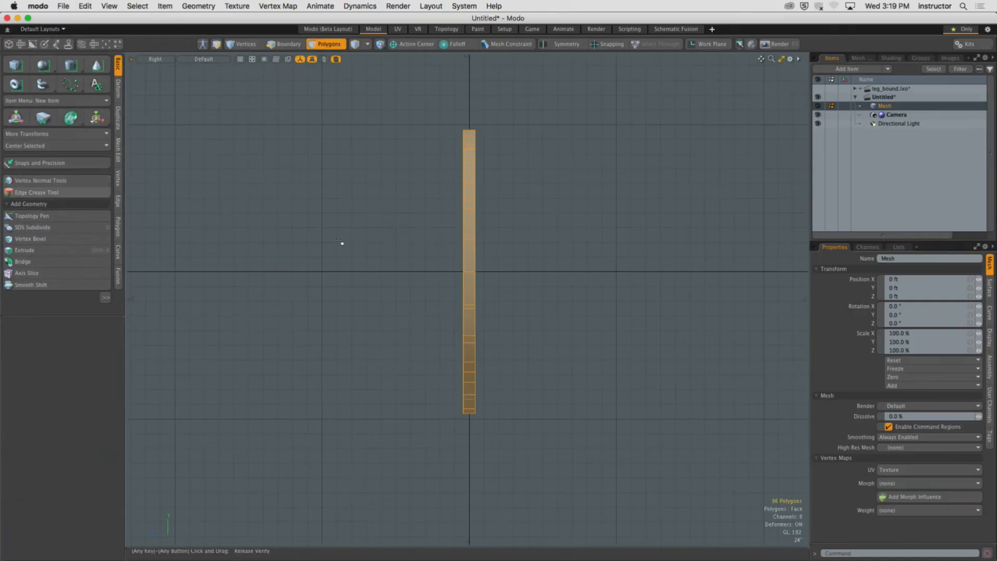
{"action": "left_click", "coordinate": [404, 161]}
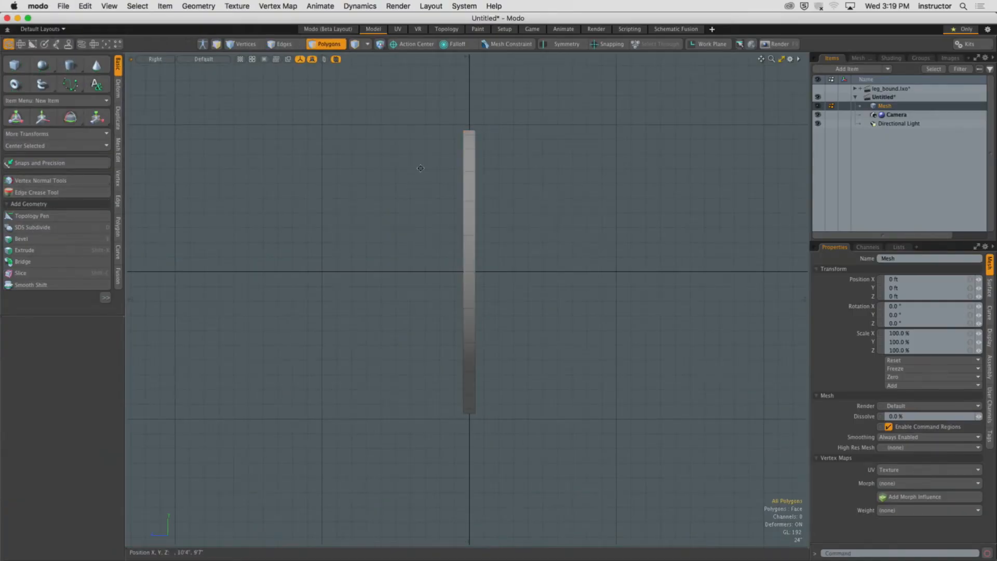
Examine the ring's thickness from the side view and in perspective.
{"action": "left_click_drag", "start_coordinate": [418, 149], "coordinate": [376, 202], "text": "alt+shift"}
{"action": "left_click_drag", "start_coordinate": [376, 202], "coordinate": [633, 187], "text": "ctrl+alt"}
{"action": "left_click_drag", "start_coordinate": [727, 125], "coordinate": [332, 240], "text": "alt+shift"}
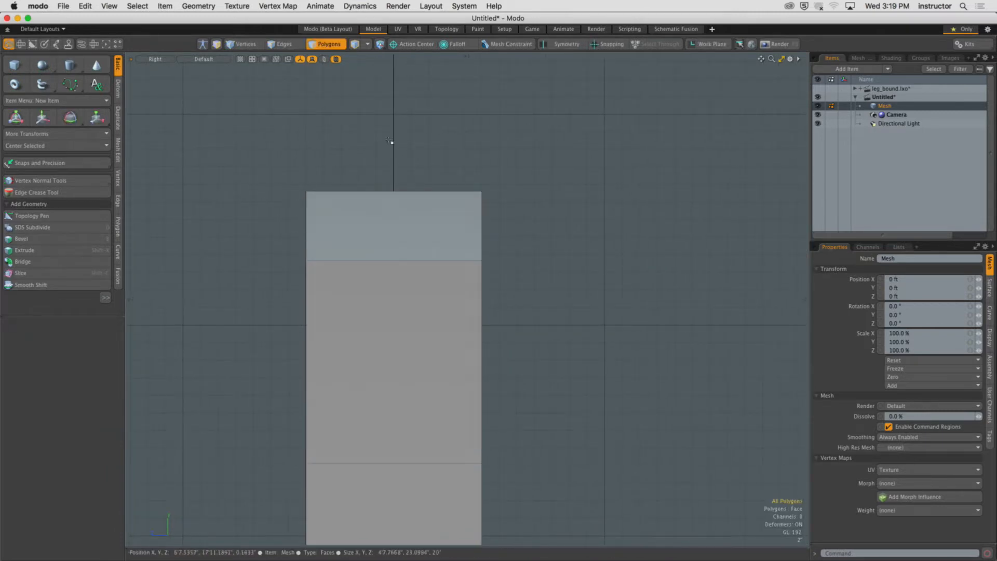
{"action": "left_click_drag", "start_coordinate": [443, 242], "coordinate": [276, 265], "text": "ctrl+alt"}
{"action": "left_click_drag", "start_coordinate": [407, 271], "coordinate": [512, 246], "text": "alt+shift"}
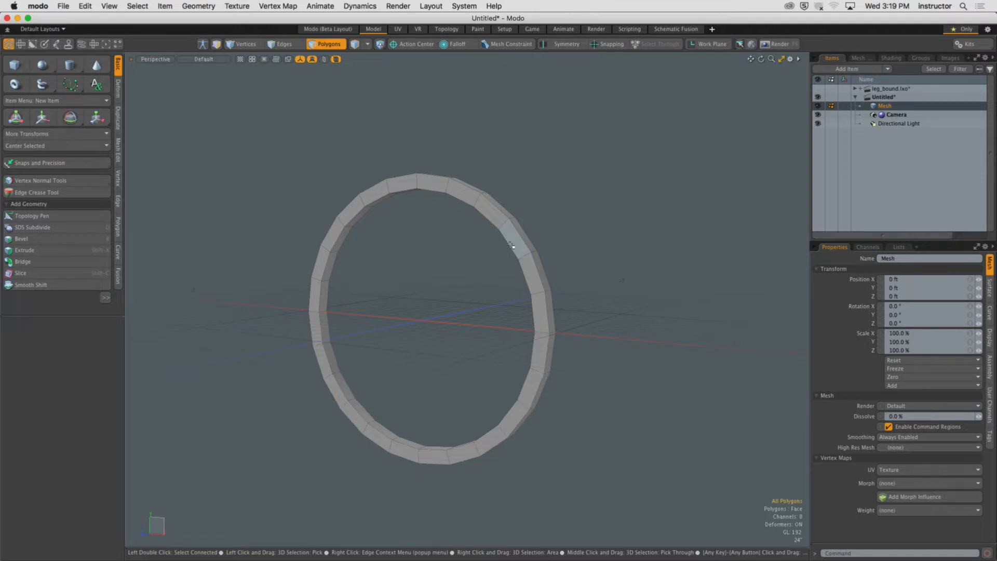
{"action": "left_click_drag", "start_coordinate": [489, 167], "coordinate": [334, 234], "text": "ctrl+alt"}
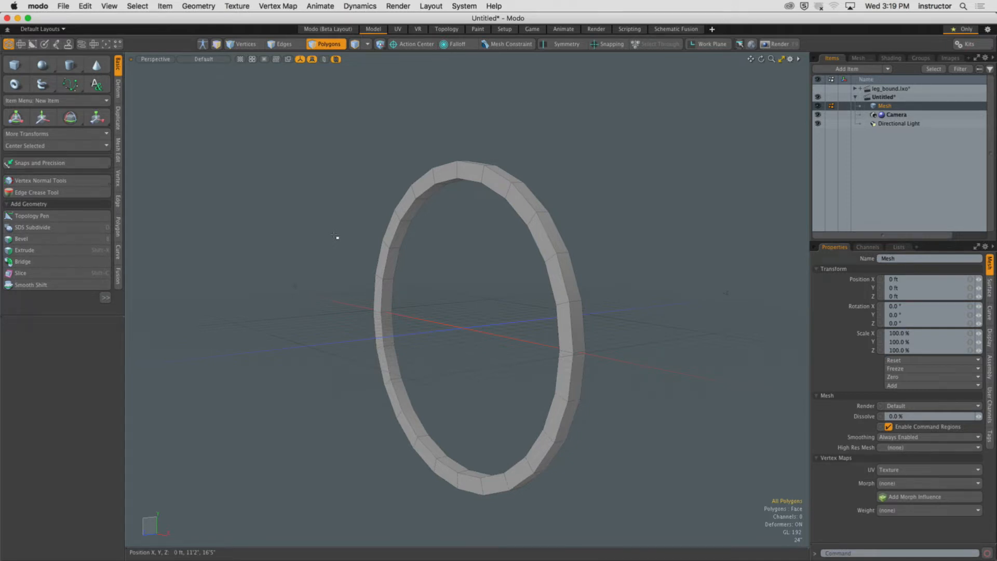
{"action": "mouse_move", "coordinate": [406, 211]}
{"action": "left_mouse_down"}
{"action": "mouse_move", "coordinate": [392, 264]}
{"action": "mouse_move", "coordinate": [453, 255]}
{"action": "left_mouse_up"}
{"action": "scroll", "coordinate": [410, 252], "scroll_direction": "up", "scroll_amount": 5}
{"action": "mouse_move", "coordinate": [499, 134]}
{"action": "left_mouse_down"}
{"action": "mouse_move", "coordinate": [459, 215]}
{"action": "mouse_move", "coordinate": [588, 225]}
{"action": "mouse_move", "coordinate": [429, 223]}
{"action": "left_mouse_up"}
Select the ring's inner polygon loop and bevel it with an inset of about 4.8".
{"action": "key", "text": "l"}
{"action": "scroll", "coordinate": [493, 216], "scroll_direction": "down", "scroll_amount": 3}
{"action": "key", "text": "shift+b"}
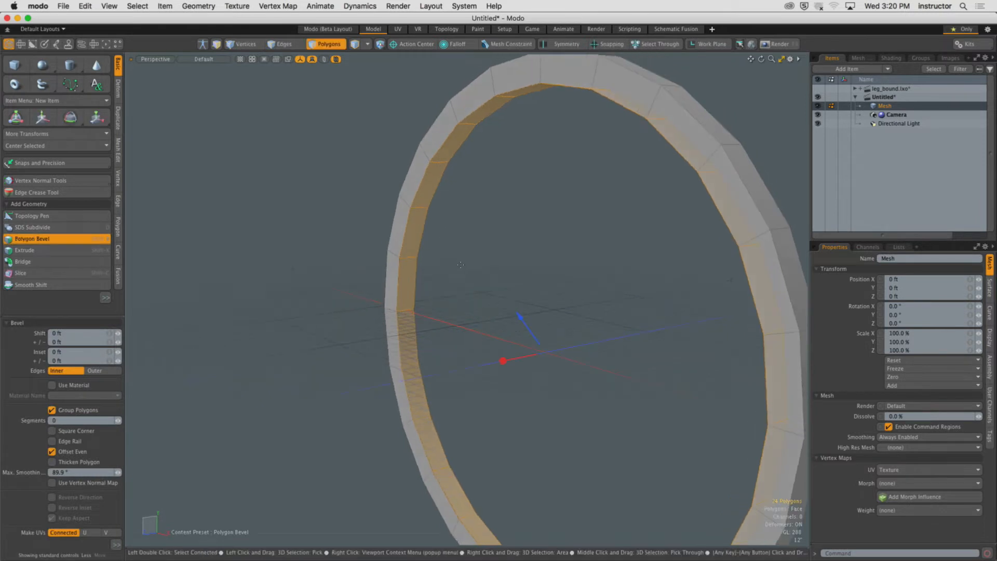
{"action": "left_click_drag", "start_coordinate": [487, 343], "coordinate": [501, 360], "text": "alt"}
{"action": "left_click", "coordinate": [471, 280], "text": "shift"}
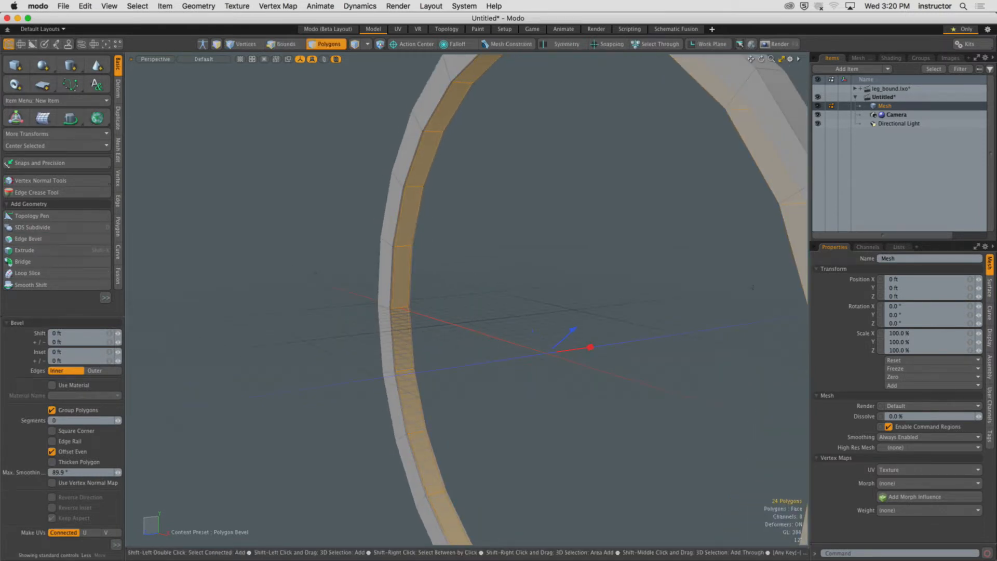
{"action": "left_click_drag", "start_coordinate": [567, 339], "coordinate": [471, 348]}
{"action": "left_click", "coordinate": [545, 317], "text": "shift"}
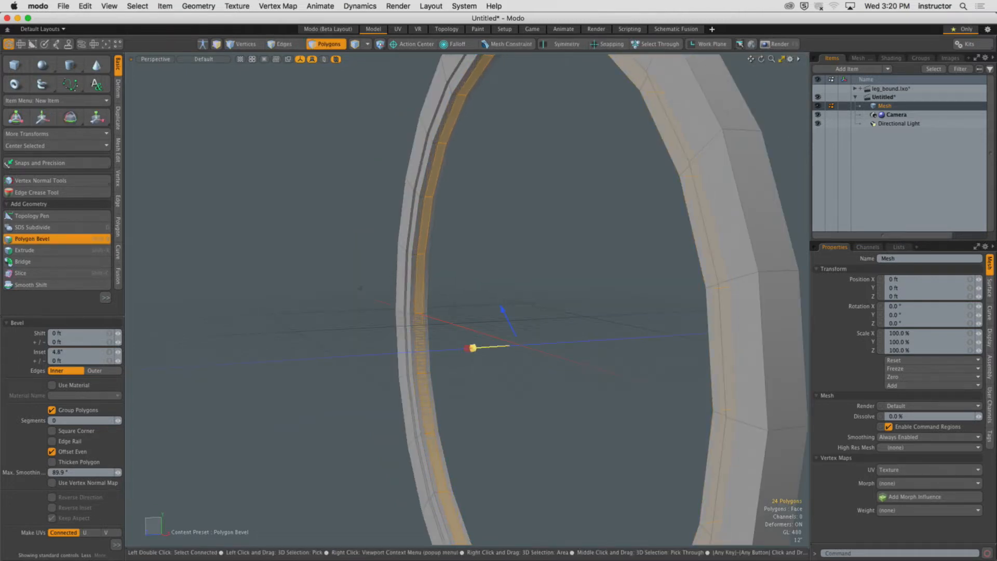
{"action": "left_click", "coordinate": [463, 303], "text": "shift"}
{"action": "left_click_drag", "start_coordinate": [535, 329], "coordinate": [528, 415]}
{"action": "key", "text": "space"}
Select the ring's two edge loops and edge-bevel them with an inset value of 0.625".
{"action": "left_click", "coordinate": [528, 300]}
{"action": "left_click_drag", "start_coordinate": [527, 363], "coordinate": [524, 315], "text": "alt"}
{"action": "left_click_drag", "start_coordinate": [524, 315], "coordinate": [421, 232], "text": "ctrl+alt"}
{"action": "key", "text": "2"}
{"action": "double_click", "coordinate": [439, 229]}
{"action": "double_click", "coordinate": [488, 274], "text": "shift"}
{"action": "key", "text": "b"}
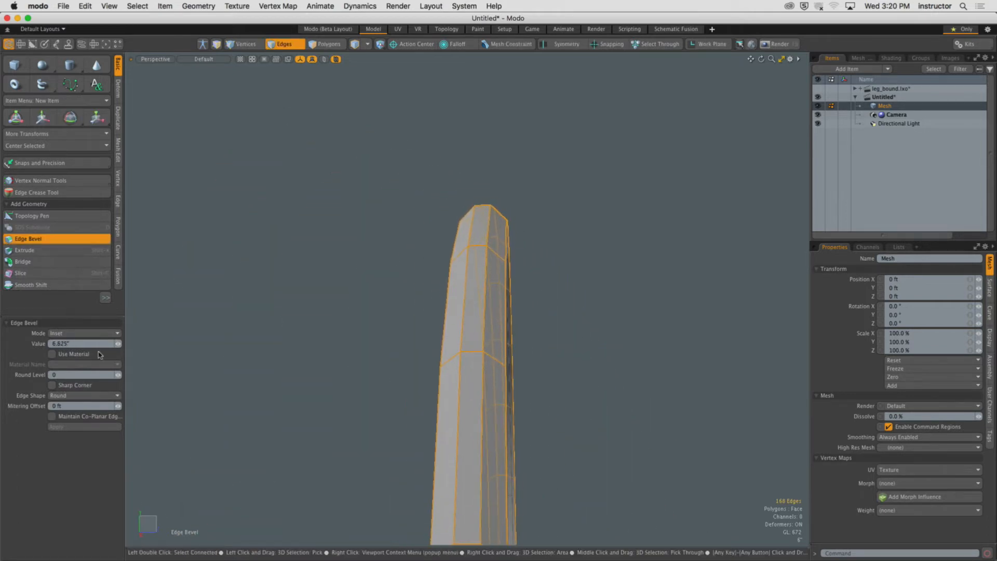
{"action": "left_click_drag", "start_coordinate": [119, 374], "coordinate": [122, 375]}
{"action": "key", "text": "Escape"}
{"action": "key", "text": "Escape"}
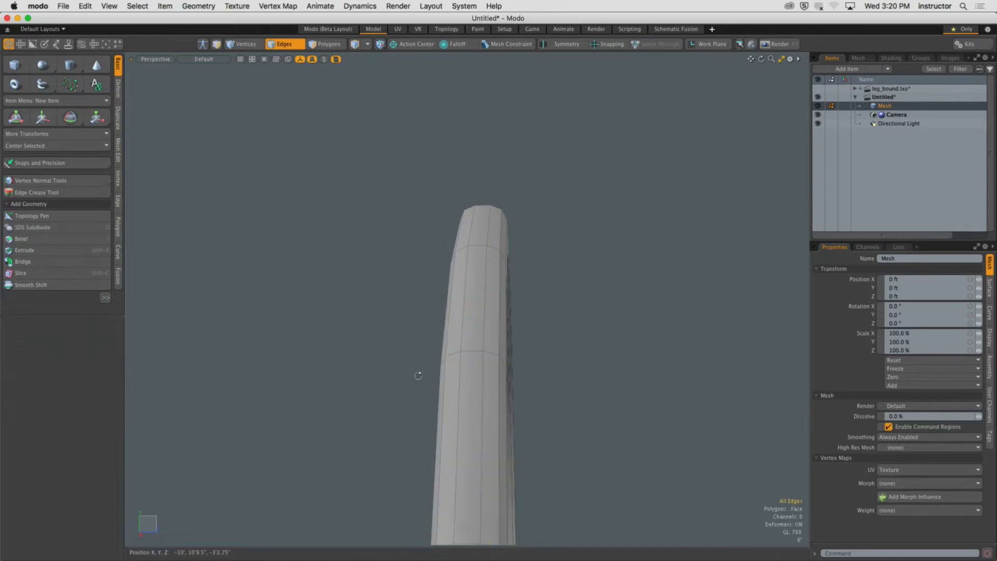
Select an edge loop along the ring's side and bevel it.
{"action": "left_click_drag", "start_coordinate": [418, 375], "coordinate": [345, 357], "text": "alt"}
{"action": "left_click_drag", "start_coordinate": [460, 358], "coordinate": [398, 367], "text": "alt"}
{"action": "double_click", "coordinate": [429, 346]}
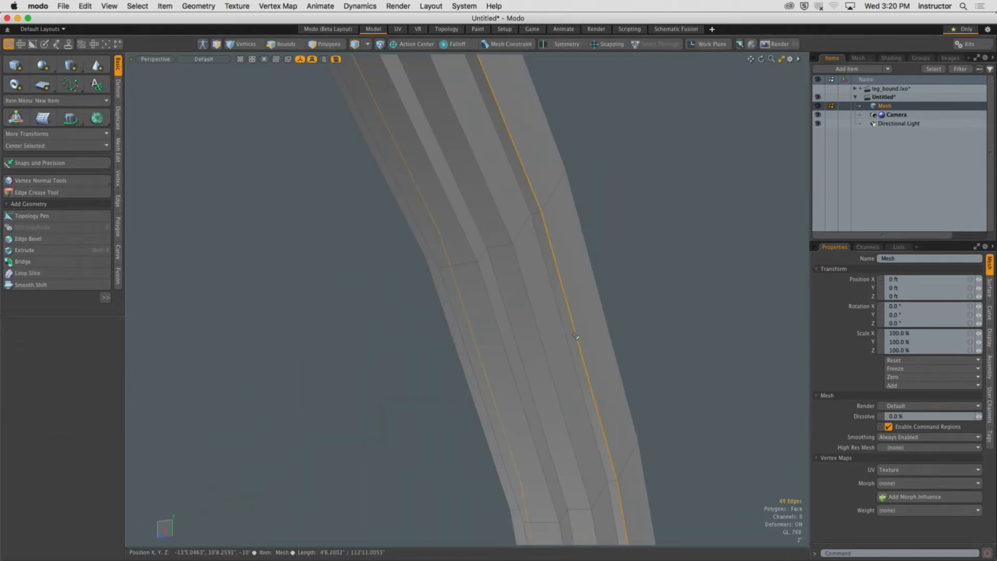
{"action": "mouse_move", "coordinate": [575, 336]}
{"action": "left_mouse_down", "text": "alt"}
{"action": "mouse_move", "coordinate": [548, 335]}
{"action": "mouse_move", "coordinate": [570, 335]}
{"action": "left_mouse_up", "text": "alt"}
{"action": "key", "text": "b"}
{"action": "key", "text": "space"}
{"action": "left_click", "coordinate": [626, 264]}
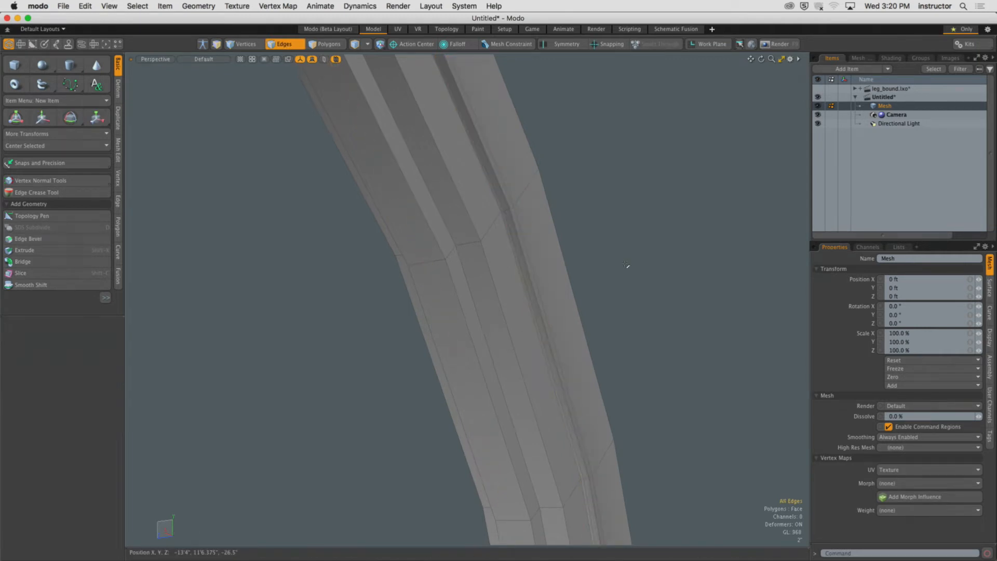
Select several parallel edge loops on the ring's face and bevel them.
{"action": "left_click_drag", "start_coordinate": [626, 264], "coordinate": [495, 300], "text": "alt"}
{"action": "double_click", "coordinate": [500, 311]}
{"action": "key", "text": "l"}
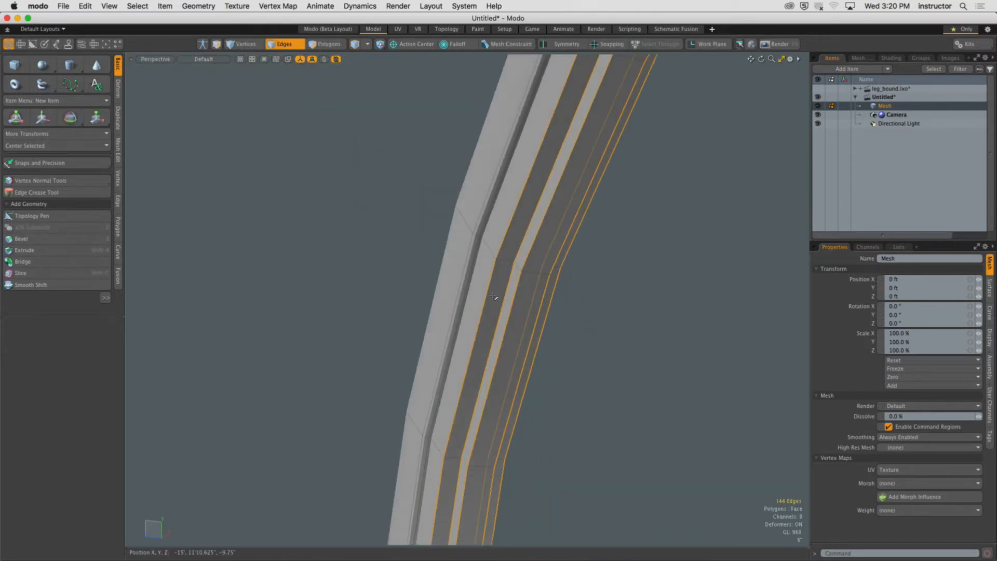
{"action": "key", "text": "b"}
{"action": "left_click_drag", "start_coordinate": [498, 295], "coordinate": [481, 259], "text": "alt"}
{"action": "key", "text": "space"}
{"action": "left_click", "coordinate": [612, 327]}
{"action": "scroll", "coordinate": [612, 327], "scroll_direction": "down", "scroll_amount": 5}
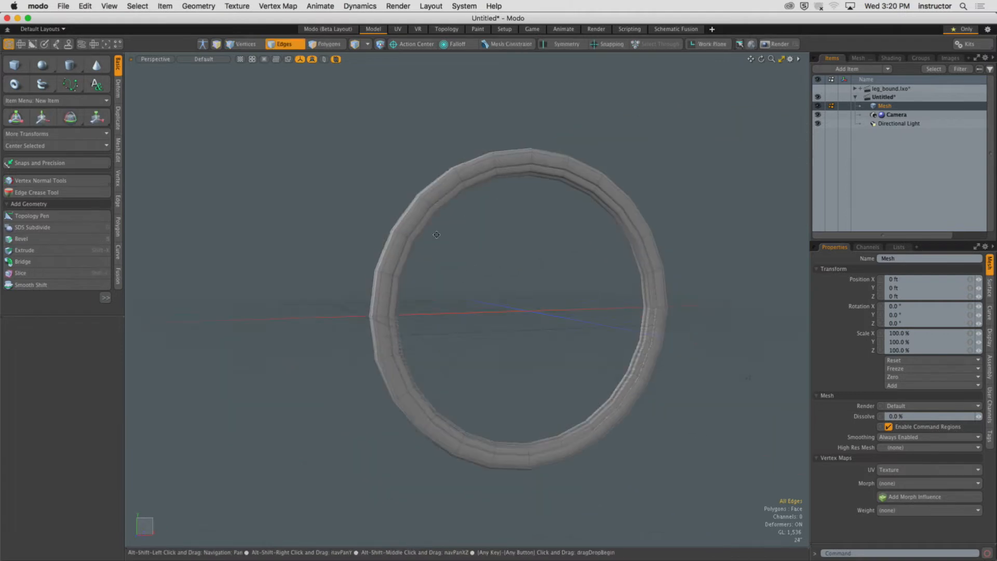
Switch to polygon mode and turn on subdivision surface smoothing for the ring.
{"action": "left_click_drag", "start_coordinate": [410, 248], "coordinate": [374, 222], "text": "alt"}
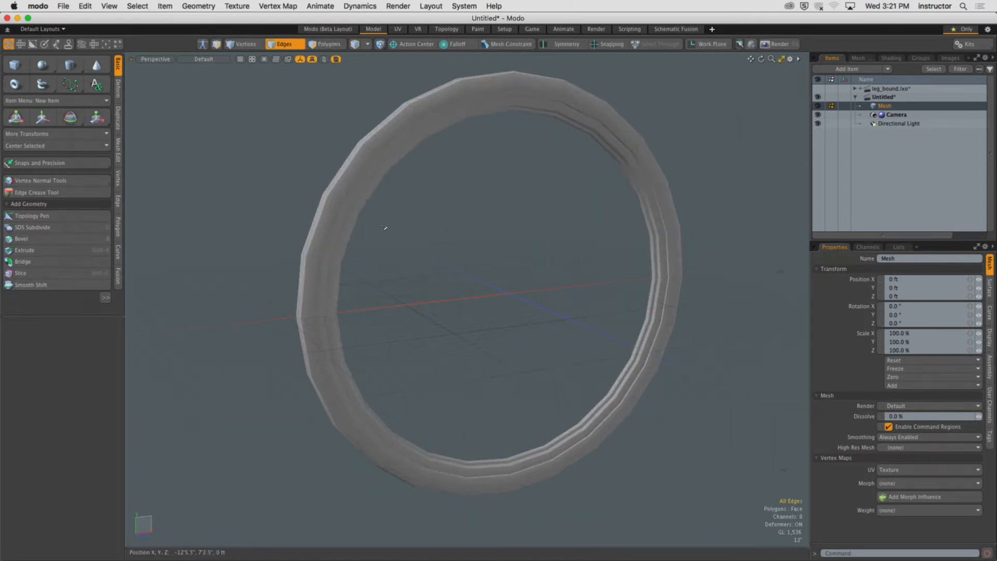
{"action": "mouse_move", "coordinate": [407, 156]}
{"action": "left_mouse_down", "text": "alt"}
{"action": "mouse_move", "coordinate": [414, 173]}
{"action": "mouse_move", "coordinate": [394, 154]}
{"action": "left_mouse_up", "text": "alt"}
{"action": "key", "text": "3"}
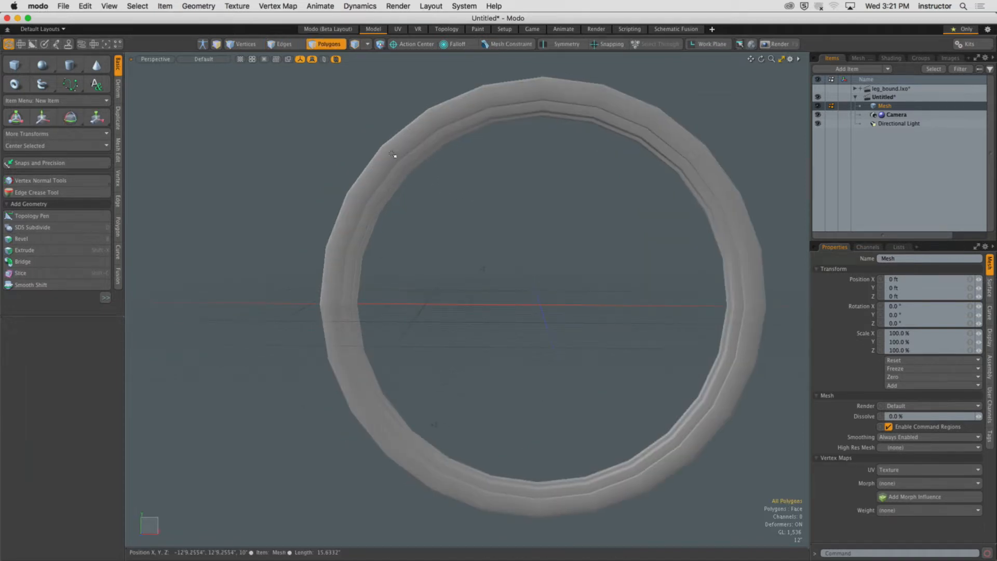
{"action": "key", "text": "Tab"}
{"action": "left_click_drag", "start_coordinate": [436, 195], "coordinate": [510, 187], "text": "alt"}
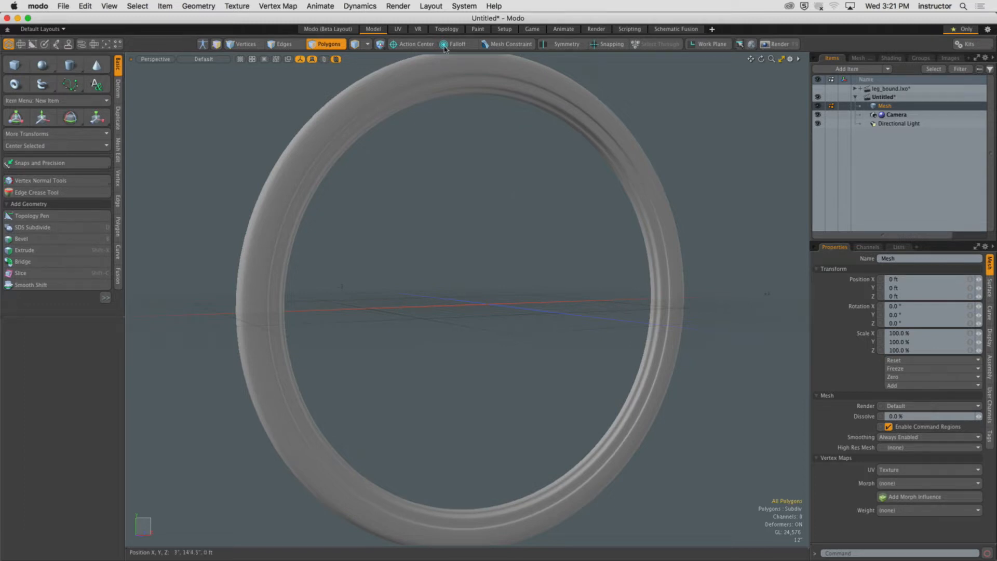
Inspect the smoothed ring closely from several angles.
{"action": "left_click_drag", "start_coordinate": [488, 130], "coordinate": [378, 141], "text": "ctrl+alt"}
{"action": "key", "text": "2"}
{"action": "key", "text": "3"}
{"action": "left_click", "coordinate": [378, 141]}
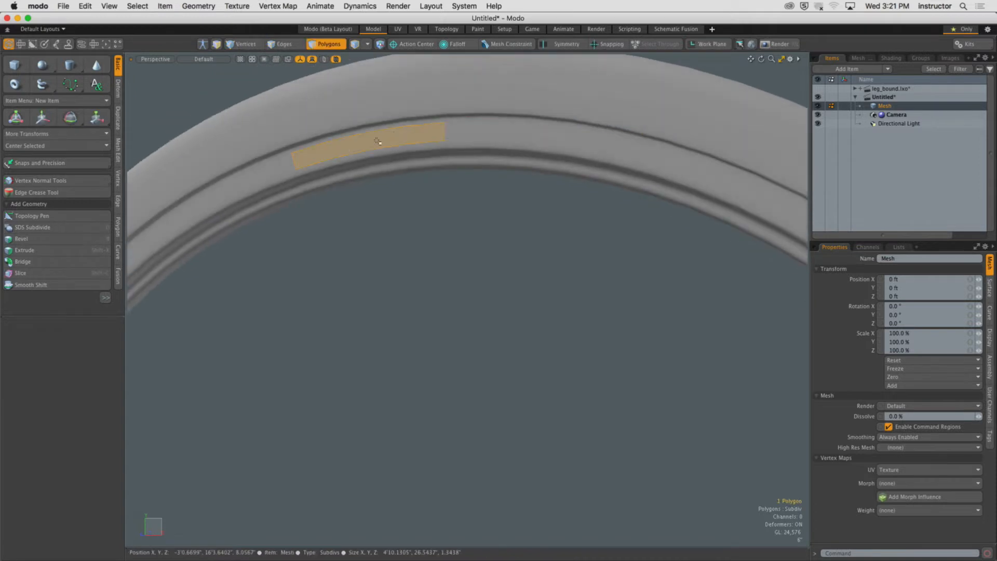
{"action": "left_click", "coordinate": [556, 128], "text": "shift"}
{"action": "left_click_drag", "start_coordinate": [472, 183], "coordinate": [392, 208], "text": "alt"}
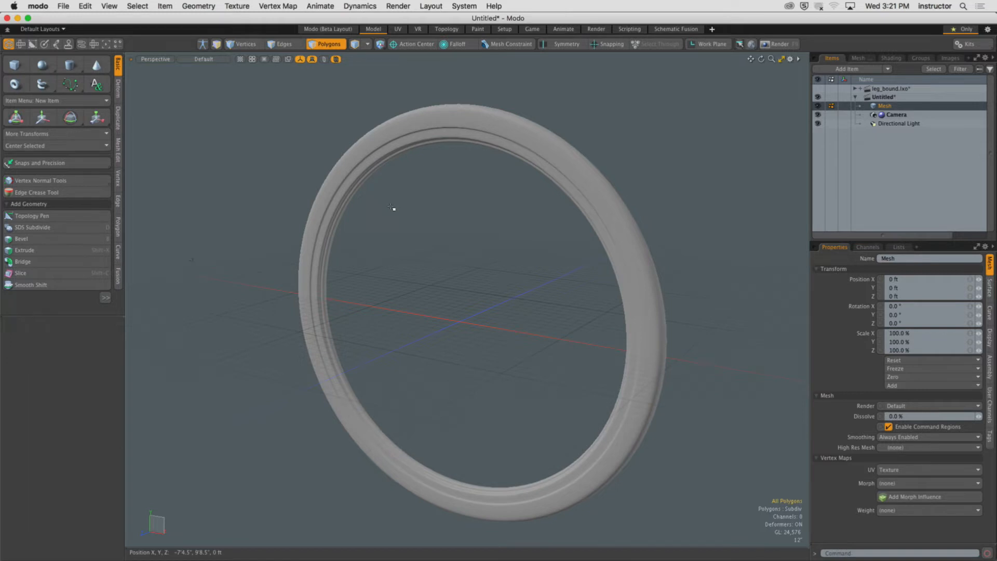
{"action": "left_click_drag", "start_coordinate": [491, 191], "coordinate": [454, 166], "text": "alt"}
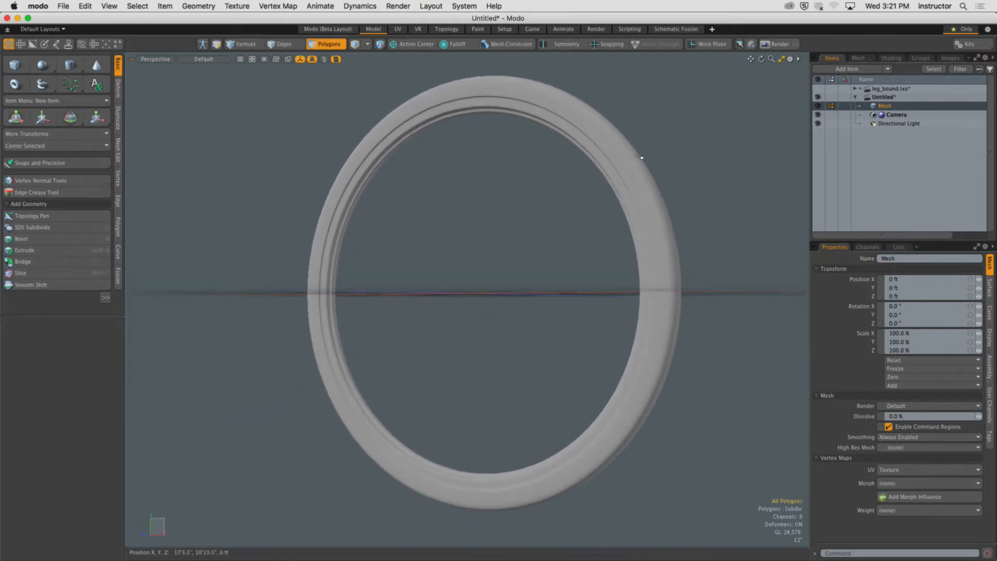
{"action": "mouse_move", "coordinate": [623, 167]}
{"action": "left_mouse_down"}
{"action": "mouse_move", "coordinate": [614, 191]}
{"action": "mouse_move", "coordinate": [631, 209]}
{"action": "mouse_move", "coordinate": [612, 237]}
{"action": "left_mouse_up"}
{"action": "left_click", "coordinate": [611, 236]}
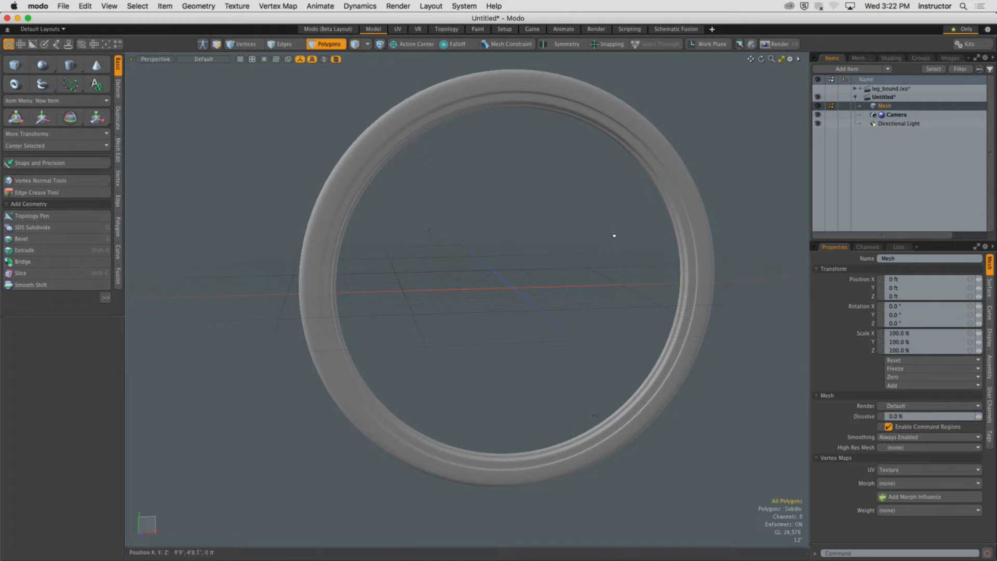
Switch to the front view and draw a small cylinder disc inside the ring's upper area.
{"action": "key", "text": "ctrl+space"}
{"action": "left_click", "coordinate": [494, 221]}
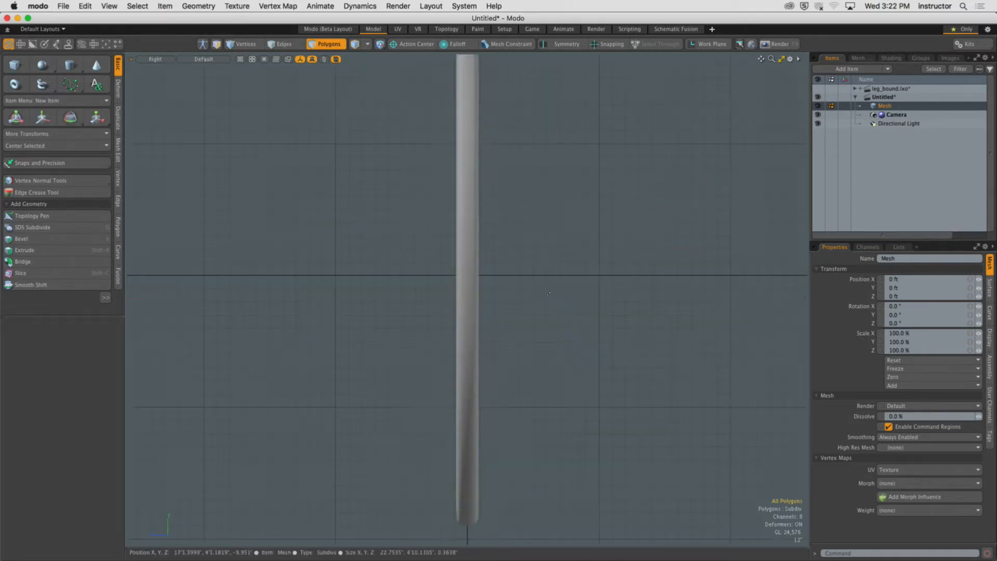
{"action": "key", "text": "space"}
{"action": "key", "text": "ctrl+space"}
{"action": "left_click", "coordinate": [532, 294]}
{"action": "left_click", "coordinate": [534, 294]}
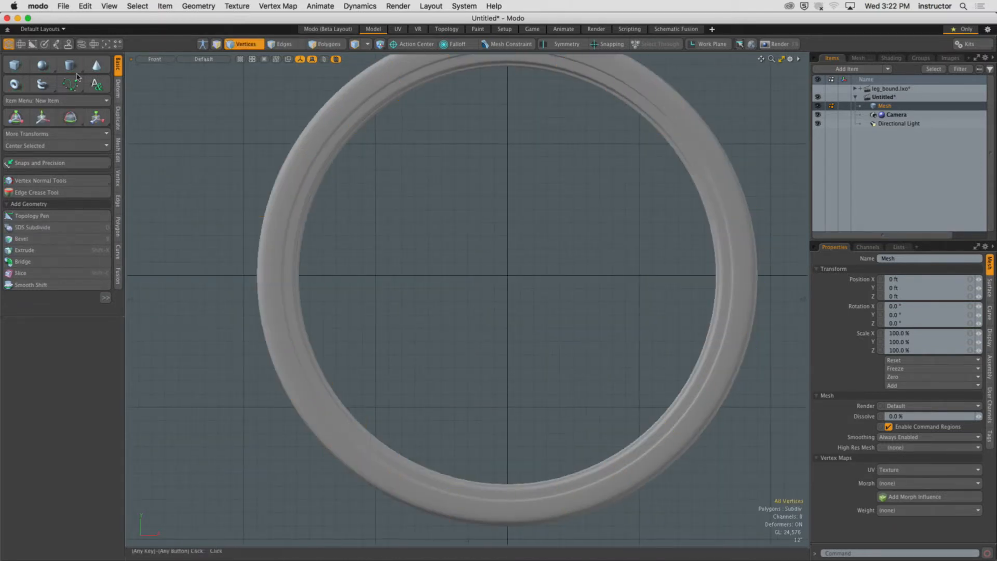
{"action": "left_click", "coordinate": [71, 65]}
{"action": "left_click_drag", "start_coordinate": [473, 191], "coordinate": [498, 190]}
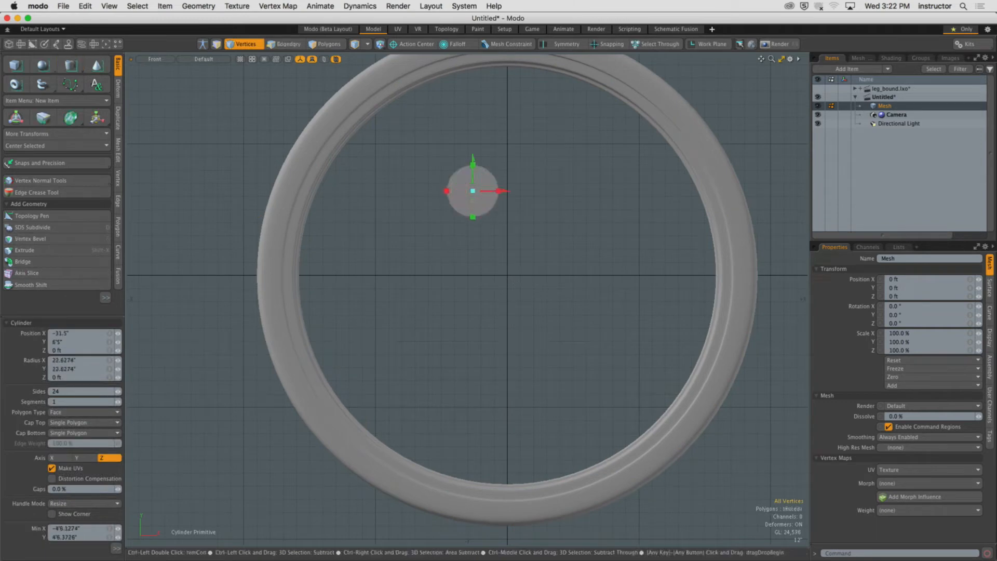
Select the new disc and center it in the middle of the ring.
{"action": "key", "text": "space"}
{"action": "key", "text": "3"}
{"action": "left_click", "coordinate": [473, 199]}
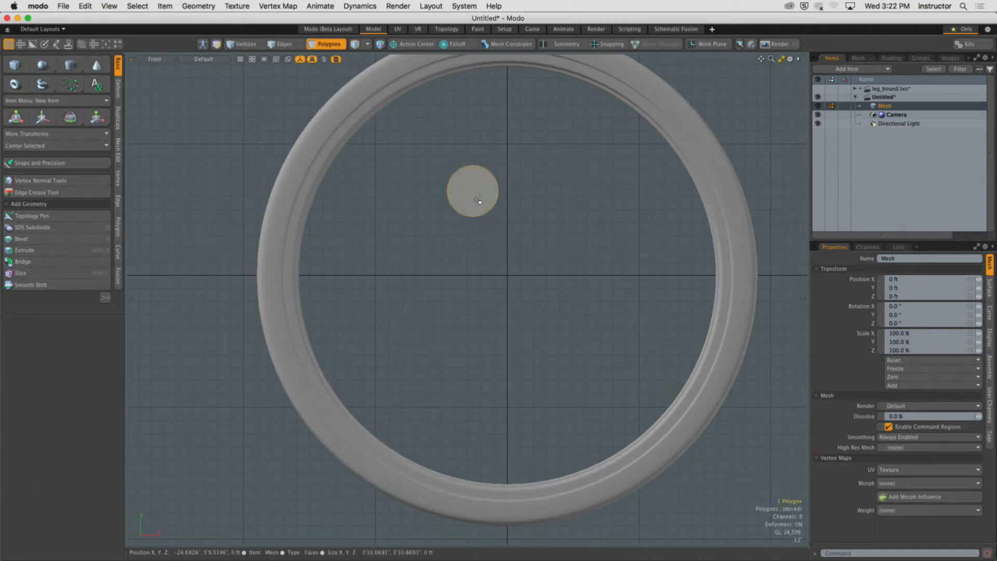
{"action": "left_click", "coordinate": [44, 145]}
{"action": "left_click", "coordinate": [48, 161]}
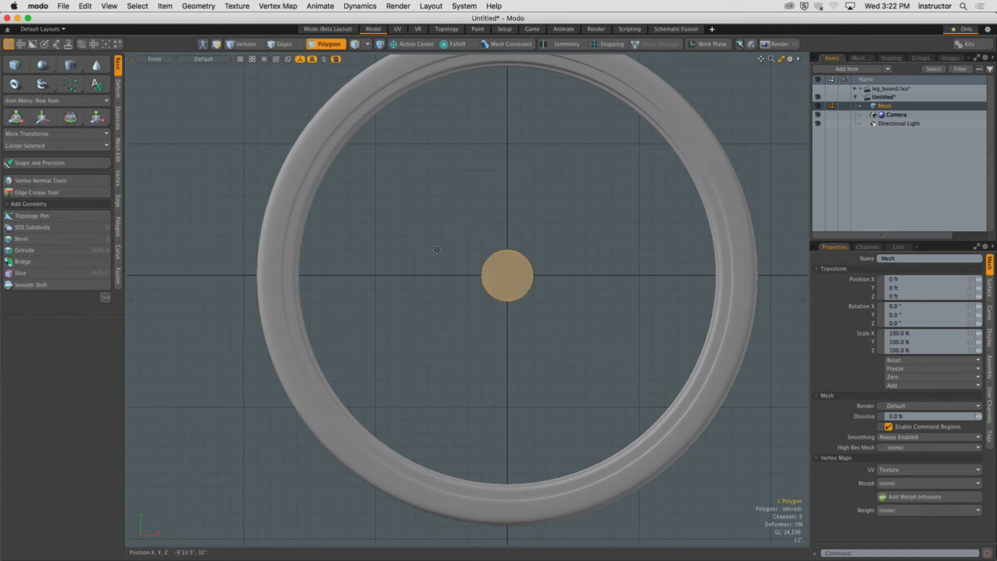
Extrude the disc along its axis to give the hub thickness.
{"action": "left_click_drag", "start_coordinate": [437, 250], "coordinate": [385, 245], "text": "alt+shift"}
{"action": "left_click_drag", "start_coordinate": [384, 245], "coordinate": [441, 296], "text": "ctrl+alt"}
{"action": "key", "text": "ctrl+space"}
{"action": "left_click", "coordinate": [490, 249]}
{"action": "left_click_drag", "start_coordinate": [485, 252], "coordinate": [423, 284], "text": "alt"}
{"action": "left_click_drag", "start_coordinate": [424, 284], "coordinate": [443, 291], "text": "ctrl+alt"}
{"action": "key", "text": "shift+c"}
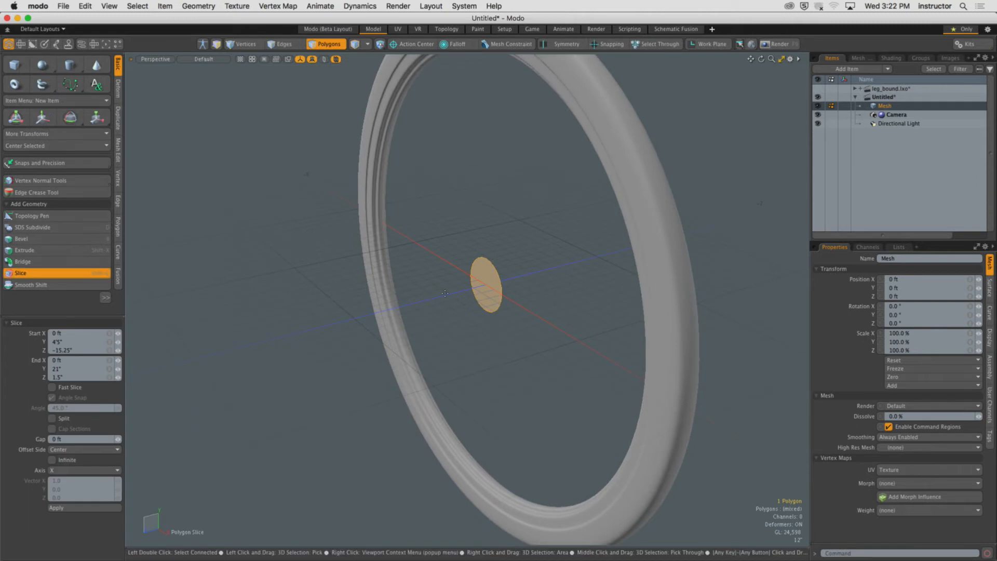
{"action": "key", "text": "shift+x"}
{"action": "mouse_move", "coordinate": [461, 291]}
{"action": "left_mouse_down"}
{"action": "mouse_move", "coordinate": [442, 295]}
{"action": "mouse_move", "coordinate": [469, 276]}
{"action": "left_mouse_up"}
{"action": "key", "text": "space"}
Select the whole hub cylinder in the side view and center it on the ring's axis.
{"action": "double_click", "coordinate": [489, 279]}
{"action": "key", "text": "KP_3"}
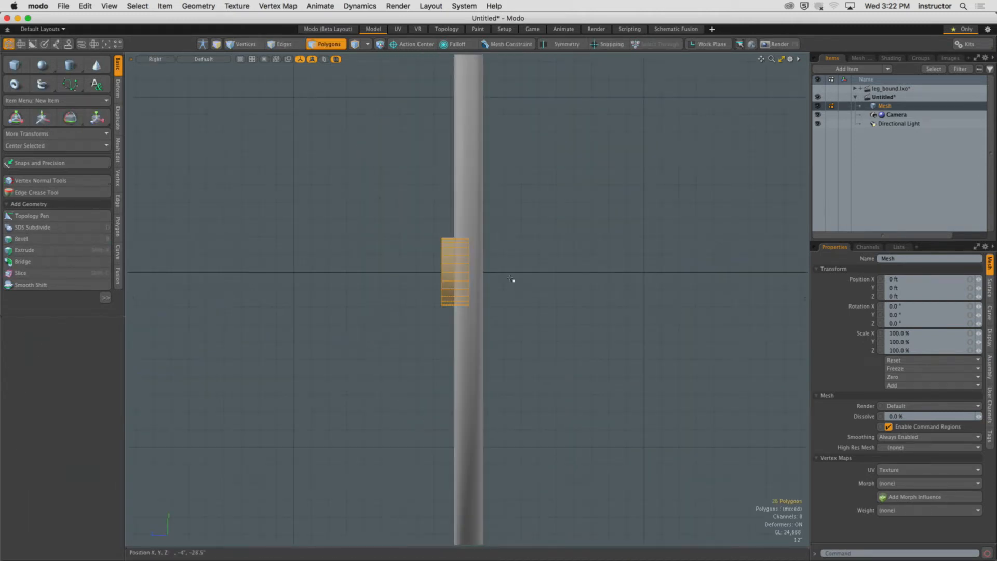
{"action": "left_click", "coordinate": [46, 145]}
{"action": "left_click", "coordinate": [48, 180]}
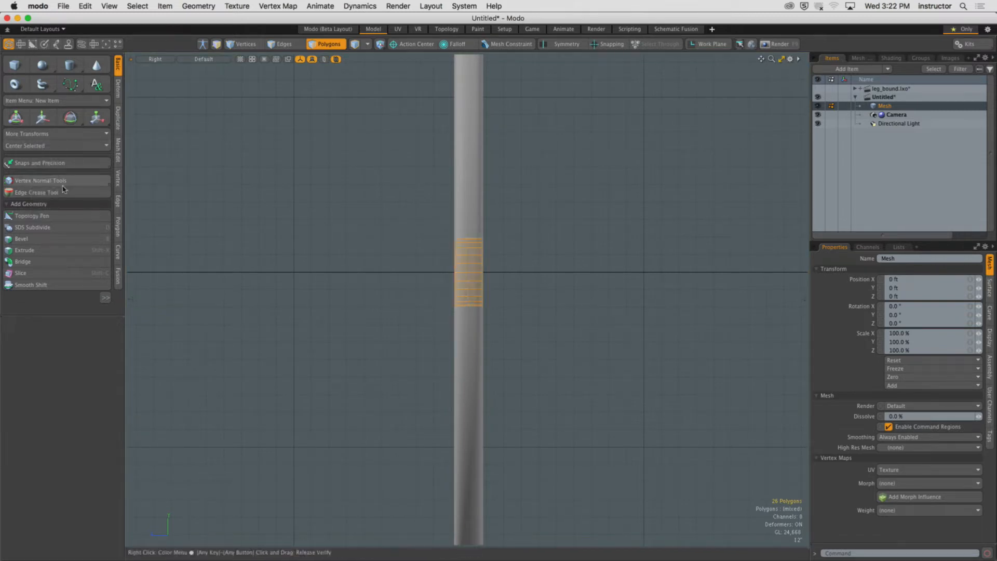
{"action": "left_click_drag", "start_coordinate": [455, 262], "coordinate": [511, 273], "text": "ctrl+alt"}
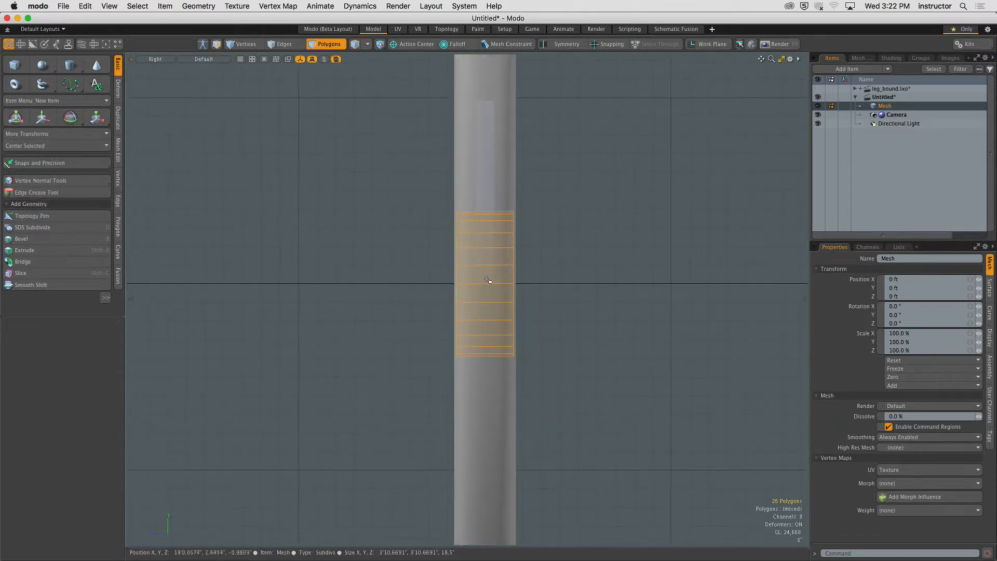
Scale the hub cylinder to 62.5% along Z.
{"action": "key", "text": "r"}
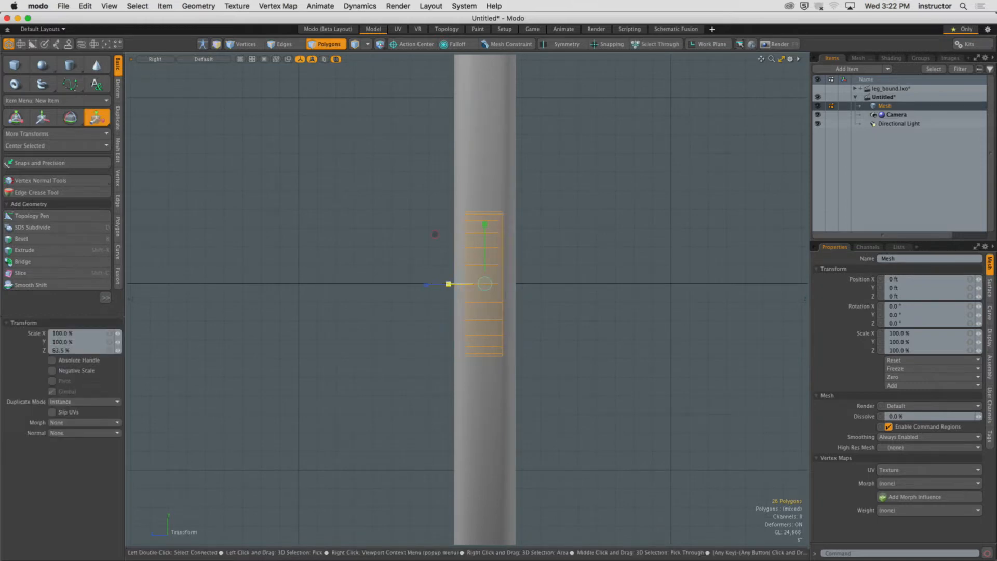
{"action": "key", "text": "KP_Decimal"}
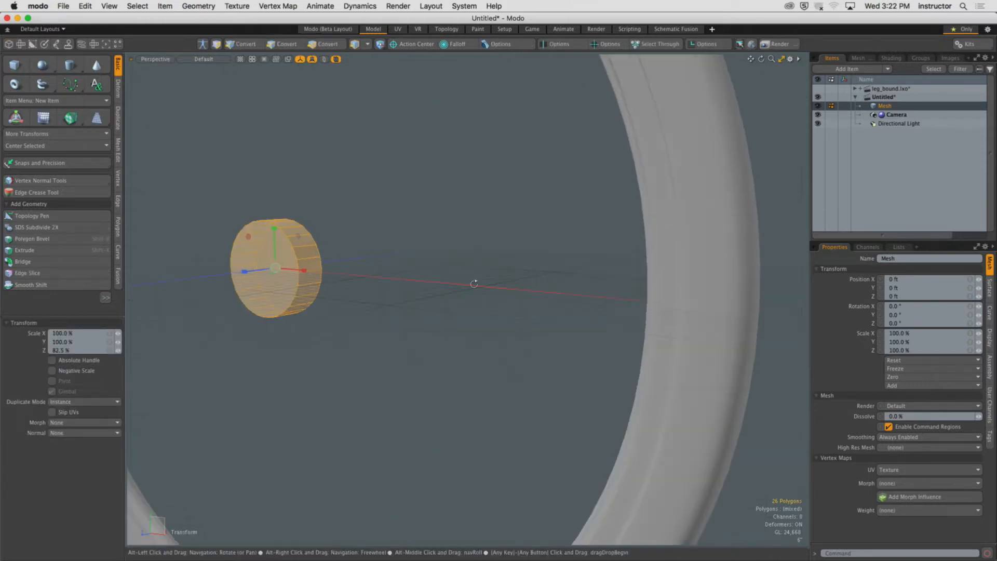
{"action": "key", "text": "space"}
Select both hub caps and polygon-bevel them, insetting and pushing them outward to form an axle.
{"action": "key", "text": "shift+a"}
{"action": "left_click_drag", "start_coordinate": [421, 274], "coordinate": [422, 287], "text": "alt"}
{"action": "left_click_drag", "start_coordinate": [423, 286], "coordinate": [316, 299], "text": "ctrl+alt"}
{"action": "left_click", "coordinate": [439, 292]}
{"action": "left_click", "coordinate": [494, 291], "text": "shift"}
{"action": "mouse_move", "coordinate": [494, 291]}
{"action": "left_mouse_down", "text": "alt"}
{"action": "mouse_move", "coordinate": [461, 305]}
{"action": "mouse_move", "coordinate": [503, 310]}
{"action": "mouse_move", "coordinate": [492, 308]}
{"action": "left_mouse_up", "text": "alt"}
{"action": "key", "text": "b"}
{"action": "left_click", "coordinate": [451, 209], "text": "shift"}
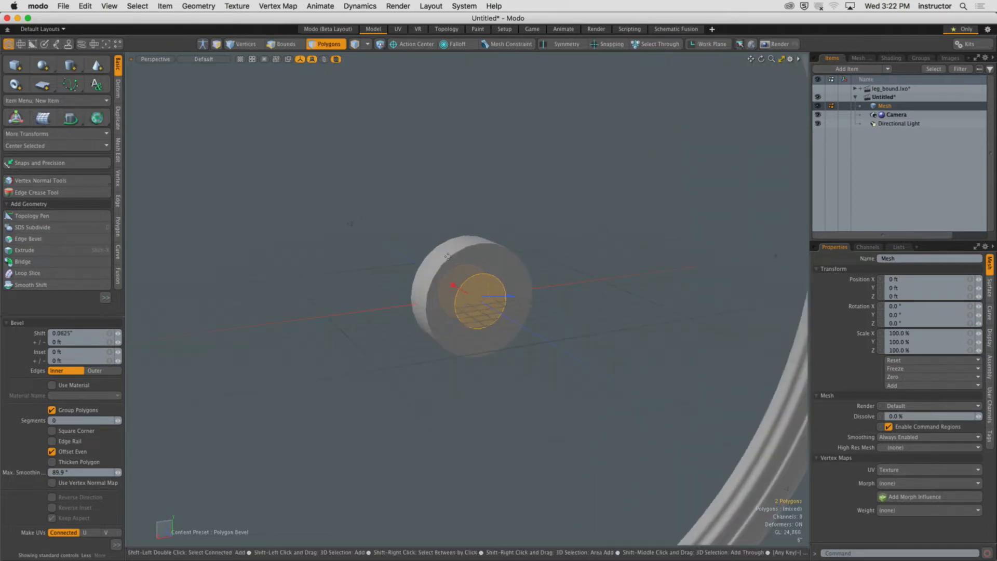
{"action": "left_click_drag", "start_coordinate": [500, 299], "coordinate": [536, 296]}
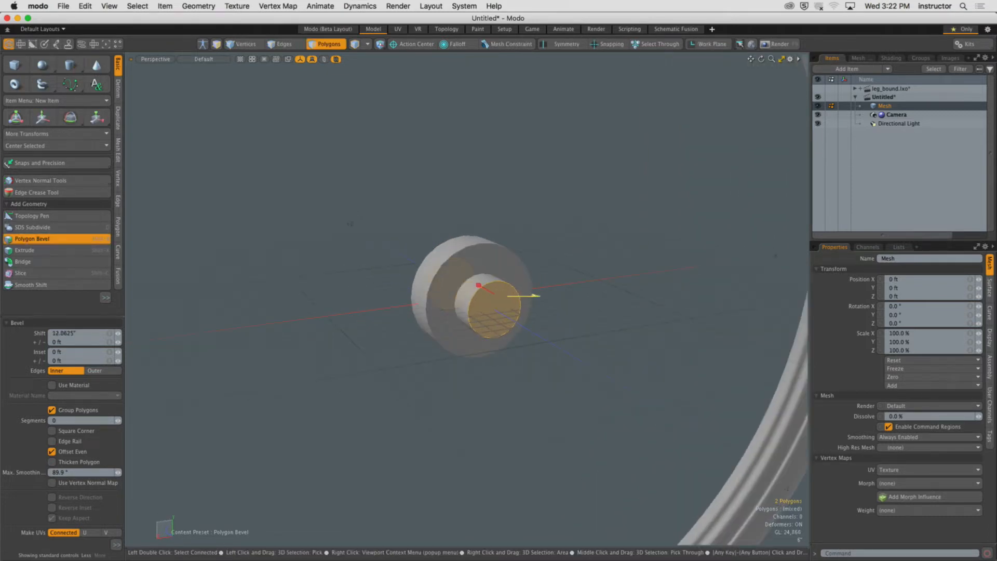
{"action": "key", "text": "q"}
{"action": "left_click", "coordinate": [577, 231]}
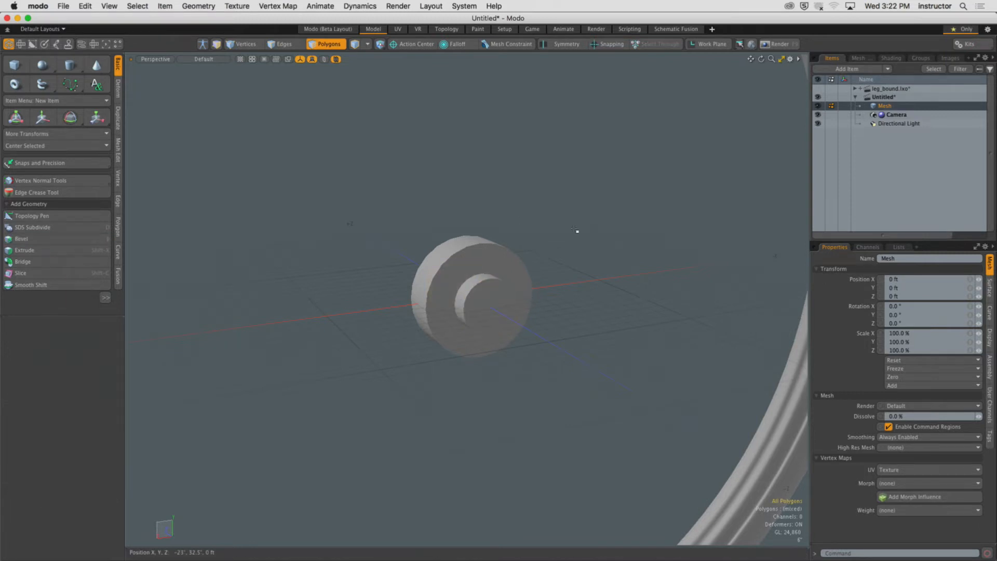
Select the hub disc's two outer edge loops and bevel them.
{"action": "left_click_drag", "start_coordinate": [577, 232], "coordinate": [446, 265], "text": "alt"}
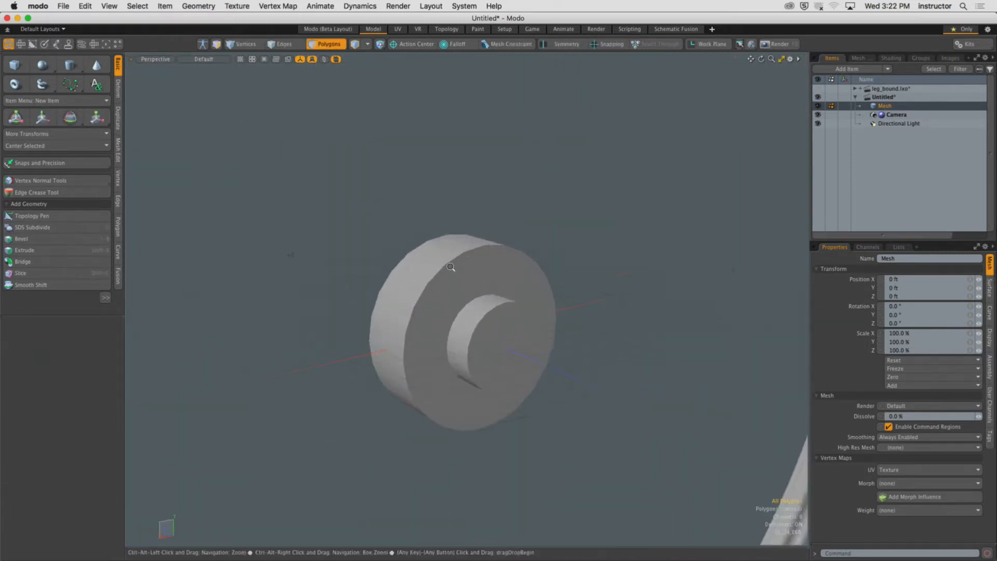
{"action": "key", "text": "2"}
{"action": "double_click", "coordinate": [410, 276]}
{"action": "double_click", "coordinate": [409, 262], "text": "shift"}
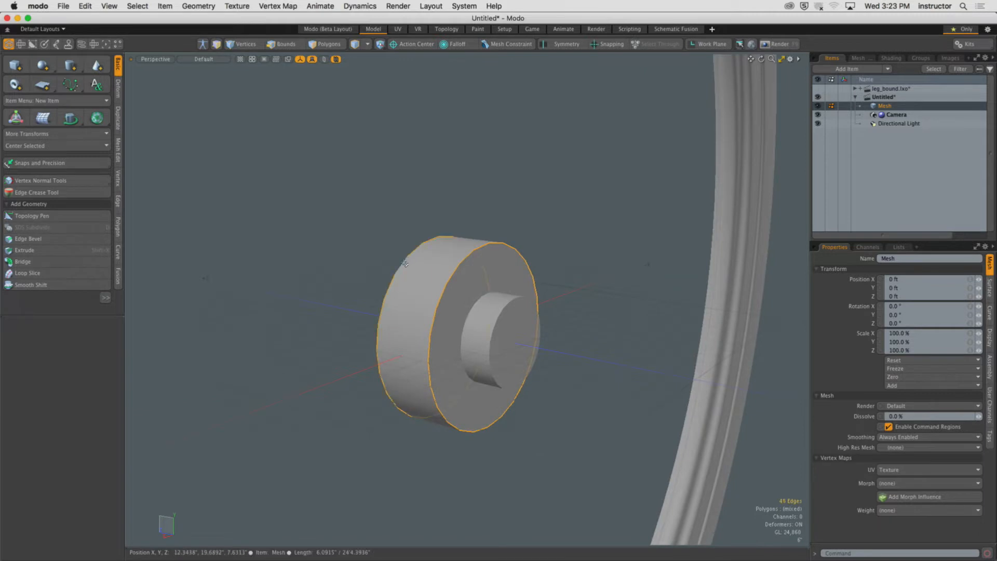
{"action": "left_click_drag", "start_coordinate": [409, 262], "coordinate": [490, 275], "text": "alt"}
{"action": "key", "text": "b"}
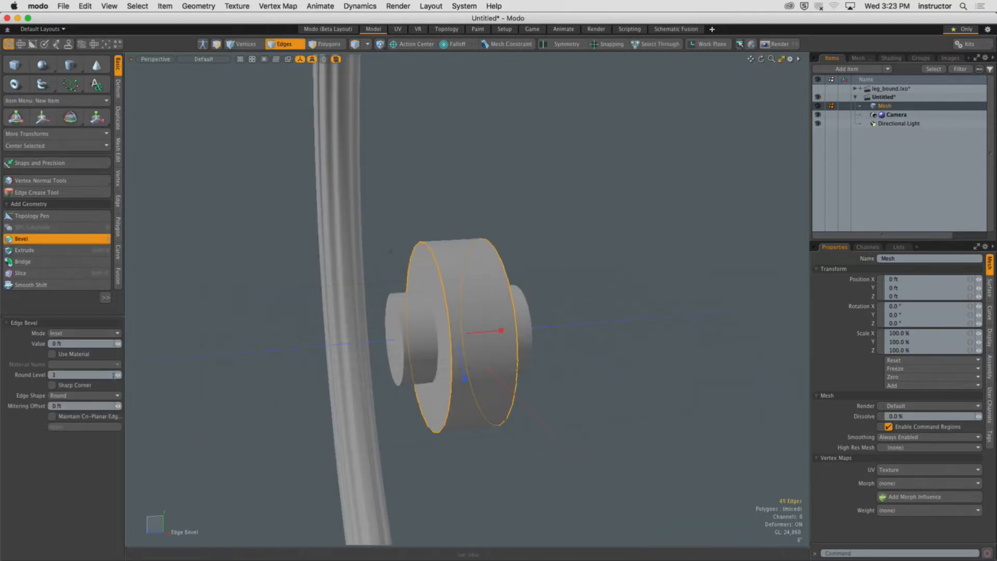
{"action": "left_click_drag", "start_coordinate": [119, 375], "coordinate": [114, 375]}
{"action": "left_click_drag", "start_coordinate": [410, 341], "coordinate": [455, 336], "text": "alt"}
{"action": "scroll", "coordinate": [455, 336], "scroll_direction": "up", "scroll_amount": 3}
{"action": "left_click_drag", "start_coordinate": [349, 365], "coordinate": [507, 340]}
{"action": "key", "text": "space"}
Bevel the axle's end edge loops with an inset value of 0.5".
{"action": "double_click", "coordinate": [372, 369]}
{"action": "double_click", "coordinate": [501, 340], "text": "shift"}
{"action": "key", "text": "b"}
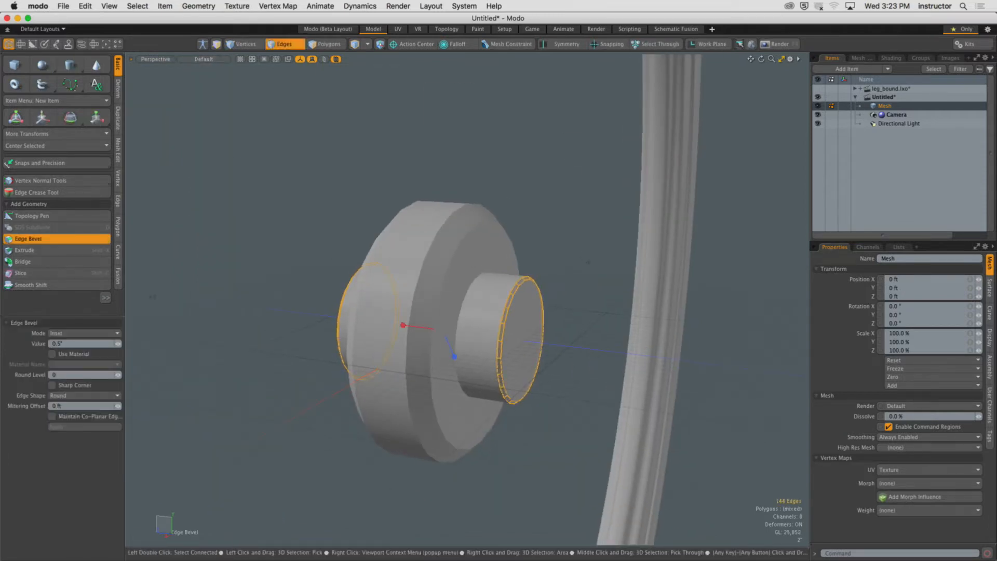
{"action": "key", "text": "space"}
{"action": "left_click", "coordinate": [556, 234]}
Select both axle end caps and bevel them inward to form a hole.
{"action": "left_click_drag", "start_coordinate": [556, 234], "coordinate": [545, 240], "text": "ctrl+alt"}
{"action": "left_click_drag", "start_coordinate": [546, 276], "coordinate": [501, 309], "text": "alt"}
{"action": "left_click_drag", "start_coordinate": [501, 309], "coordinate": [566, 338], "text": "ctrl+alt"}
{"action": "left_click_drag", "start_coordinate": [566, 338], "coordinate": [641, 341], "text": "ctrl+alt"}
{"action": "left_click_drag", "start_coordinate": [529, 332], "coordinate": [576, 329], "text": "alt"}
{"action": "key", "text": "3"}
{"action": "left_click", "coordinate": [479, 326]}
{"action": "left_click", "coordinate": [384, 339], "text": "shift"}
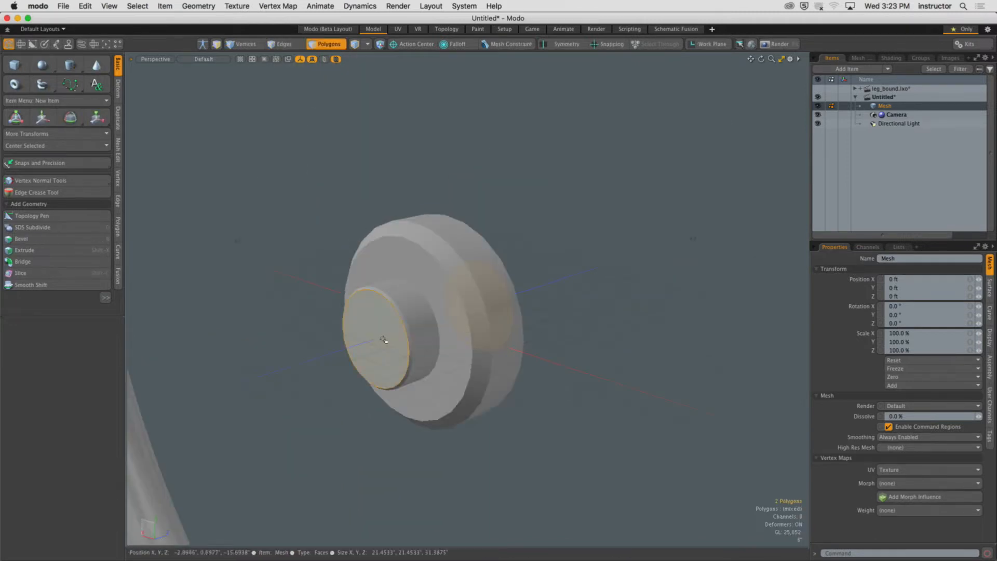
{"action": "key", "text": "b"}
{"action": "left_click_drag", "start_coordinate": [463, 310], "coordinate": [438, 295]}
{"action": "left_click", "coordinate": [462, 312], "text": "shift"}
{"action": "key", "text": "q"}
{"action": "left_click", "coordinate": [552, 242]}
Orbit and zoom around to review the hub inside the ring.
{"action": "left_click_drag", "start_coordinate": [552, 243], "coordinate": [406, 290], "text": "alt"}
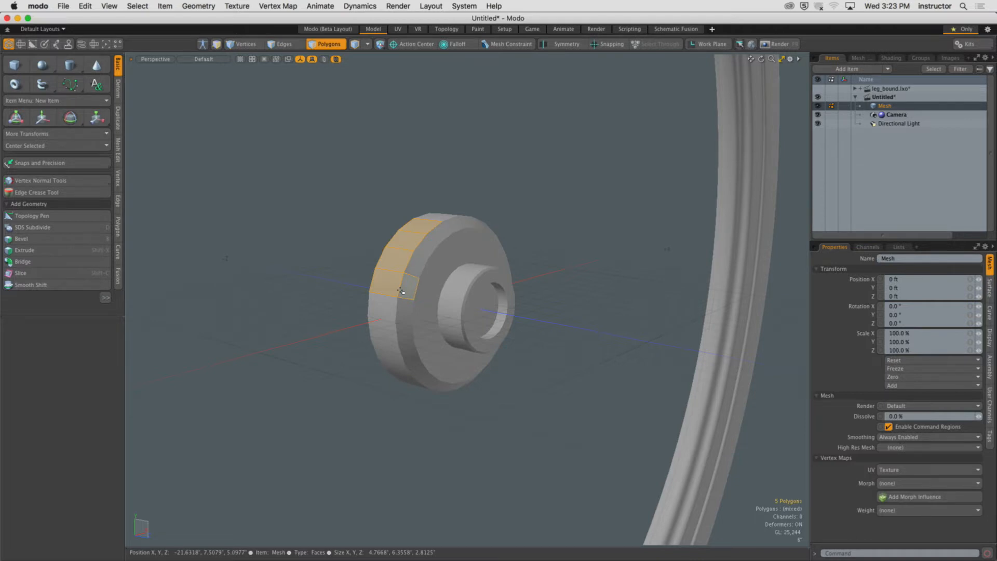
{"action": "left_click", "coordinate": [478, 192]}
{"action": "scroll", "coordinate": [478, 192], "scroll_direction": "down", "scroll_amount": 5}
{"action": "left_click_drag", "start_coordinate": [478, 192], "coordinate": [470, 256], "text": "alt"}
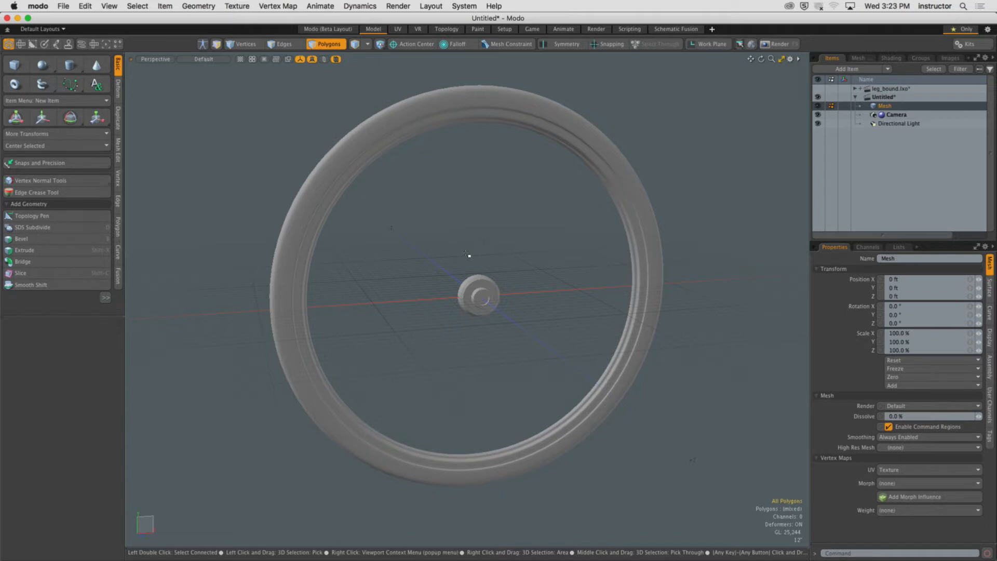
{"action": "left_click_drag", "start_coordinate": [485, 260], "coordinate": [548, 244], "text": "alt+shift"}
{"action": "left_click_drag", "start_coordinate": [548, 244], "coordinate": [477, 308], "text": "alt+shift"}
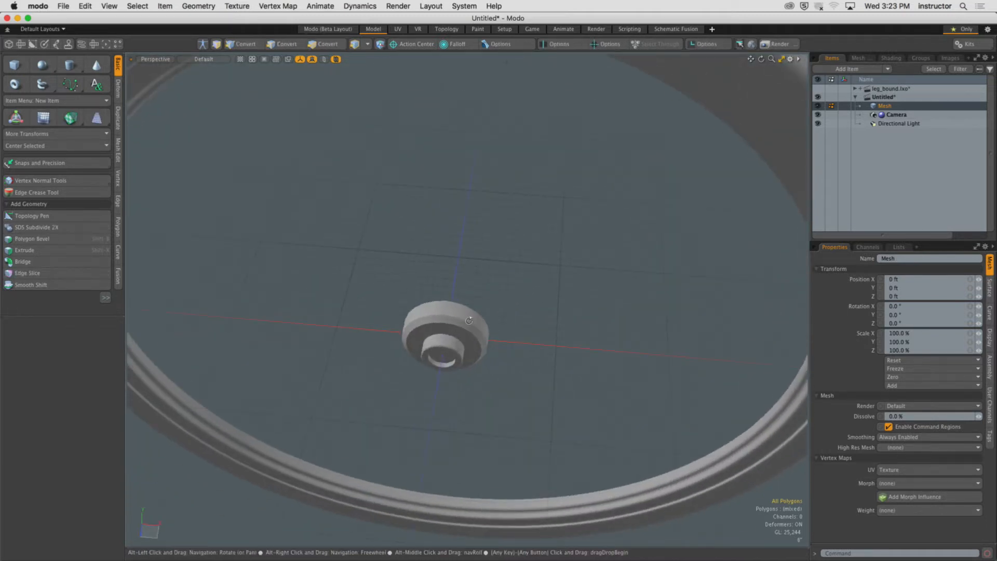
Create a 12-sided cylinder standing upright beside the hub as the start of a spoke.
{"action": "left_click", "coordinate": [65, 65]}
{"action": "left_click", "coordinate": [71, 391]}
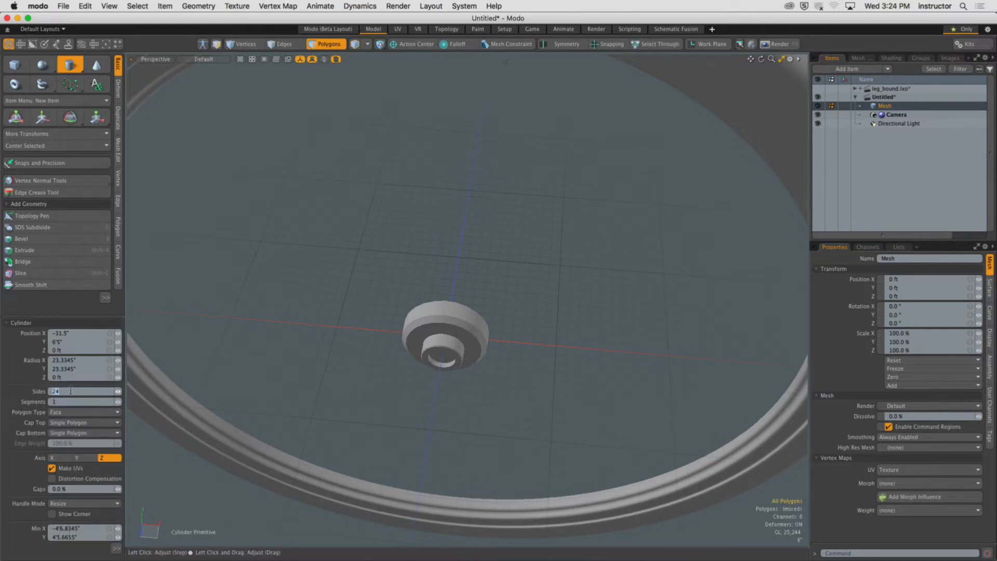
{"action": "type", "text": "12"}
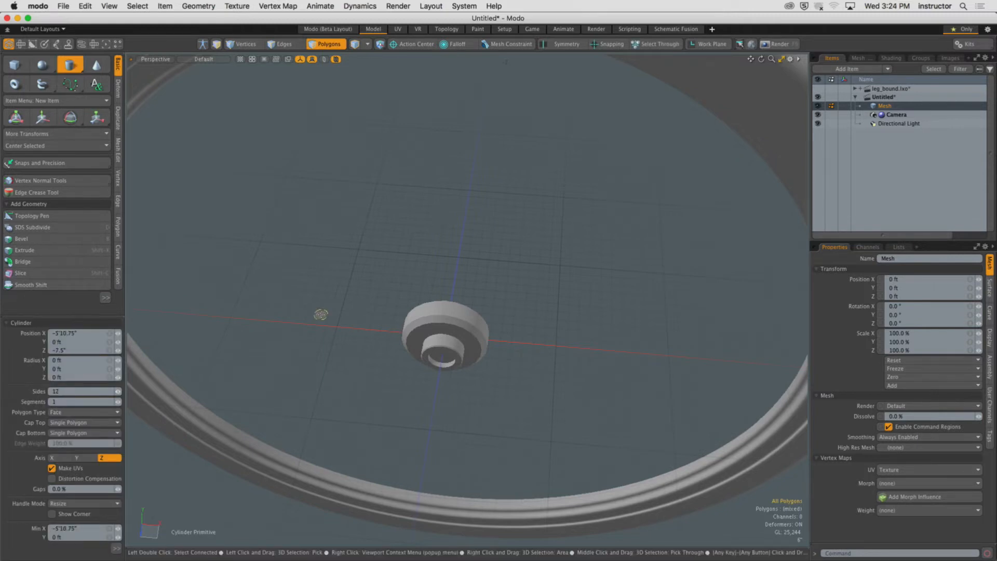
{"action": "left_click_drag", "start_coordinate": [322, 314], "coordinate": [313, 180]}
{"action": "key", "text": "q"}
{"action": "left_click", "coordinate": [323, 315]}
{"action": "key", "text": "b"}
{"action": "left_click", "coordinate": [338, 326]}
{"action": "key", "text": "q"}
{"action": "left_click", "coordinate": [353, 265]}
{"action": "mouse_move", "coordinate": [351, 267]}
{"action": "left_mouse_down", "text": "alt+shift"}
{"action": "mouse_move", "coordinate": [363, 278]}
{"action": "mouse_move", "coordinate": [394, 264]}
{"action": "mouse_move", "coordinate": [358, 254]}
{"action": "mouse_move", "coordinate": [438, 247]}
{"action": "mouse_move", "coordinate": [287, 243]}
{"action": "mouse_move", "coordinate": [239, 256]}
{"action": "mouse_move", "coordinate": [446, 291]}
{"action": "mouse_move", "coordinate": [339, 264]}
{"action": "left_mouse_up", "text": "alt+shift"}
{"action": "double_click", "coordinate": [345, 262]}
{"action": "key", "text": "3"}
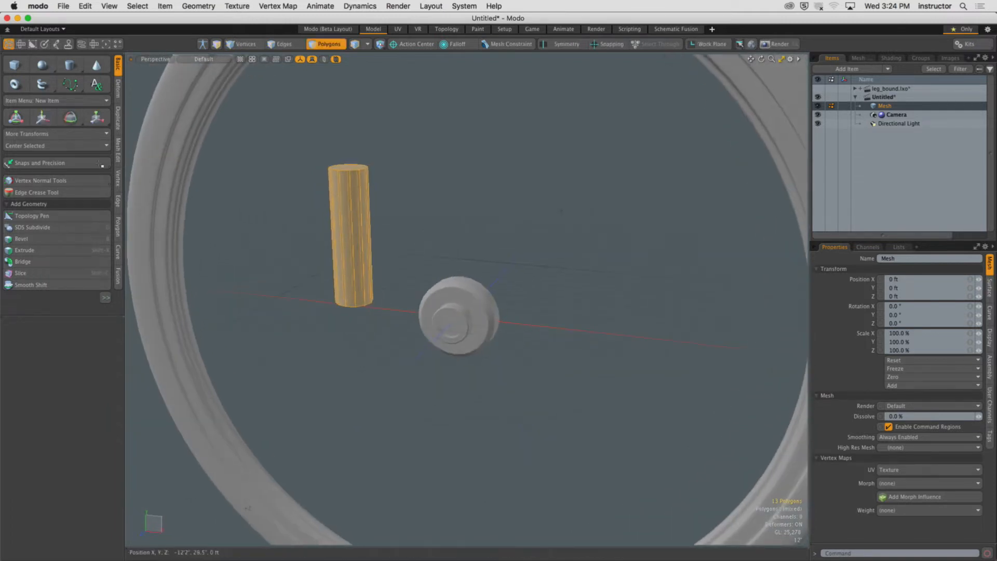
Center the cylinder and move it up onto the hub.
{"action": "left_click", "coordinate": [62, 146]}
{"action": "left_click", "coordinate": [63, 159]}
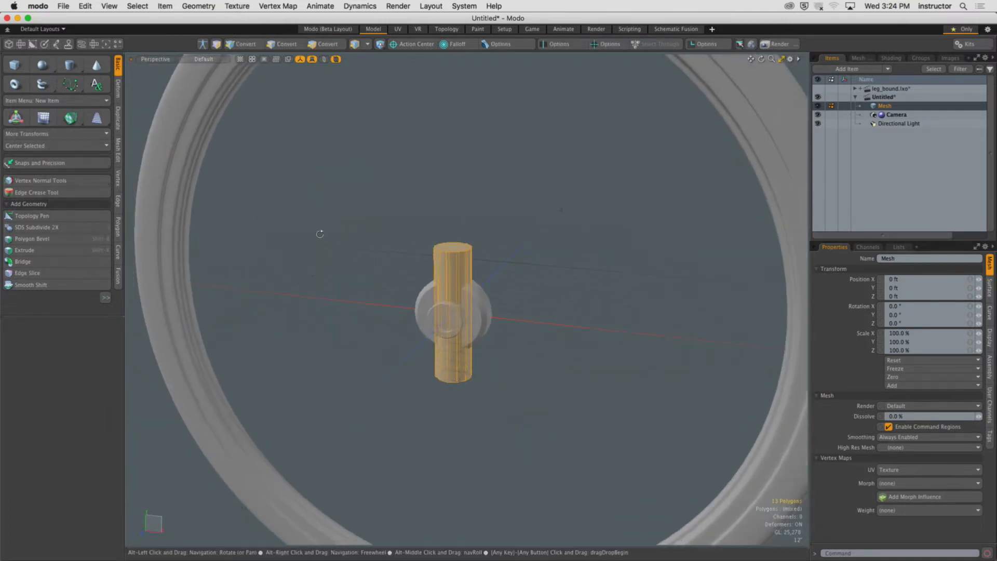
{"action": "key", "text": "w"}
{"action": "left_click_drag", "start_coordinate": [426, 267], "coordinate": [454, 273], "text": "ctrl+alt"}
{"action": "left_click_drag", "start_coordinate": [480, 307], "coordinate": [439, 233]}
Scale the cylinder down to a thin spoke reaching from the hub toward the rim.
{"action": "key", "text": "r"}
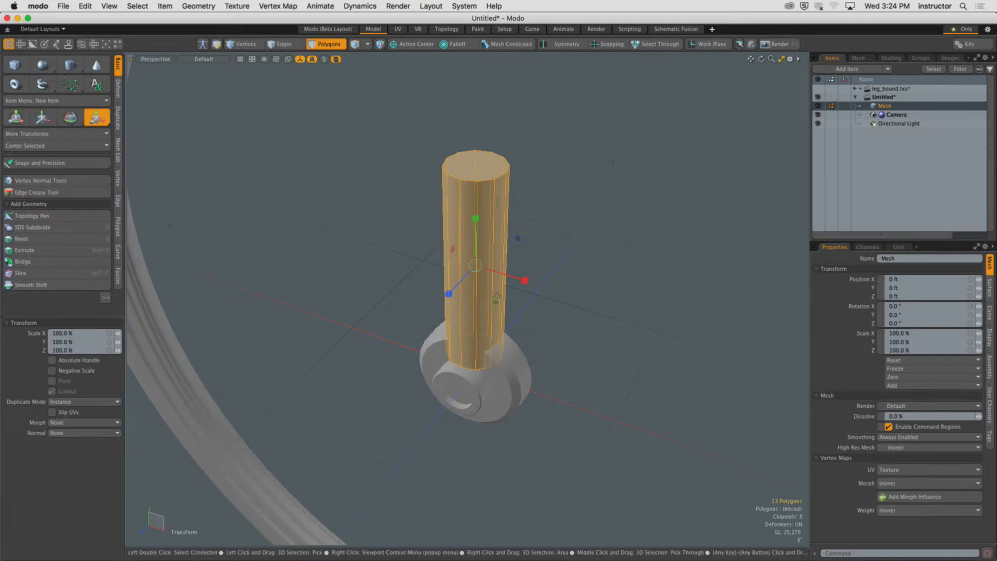
{"action": "left_click_drag", "start_coordinate": [495, 304], "coordinate": [468, 306]}
{"action": "left_click_drag", "start_coordinate": [469, 307], "coordinate": [528, 265], "text": "ctrl+alt"}
{"action": "key", "text": "space"}
{"action": "left_click", "coordinate": [561, 280]}
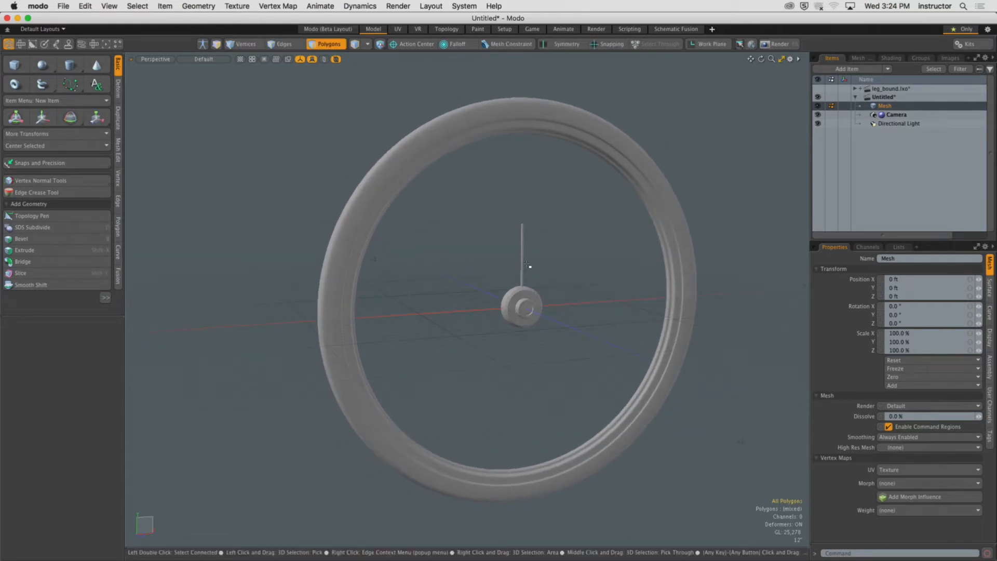
Start a full render of the wheel, abort it, and close the render window.
{"action": "key", "text": "F9"}
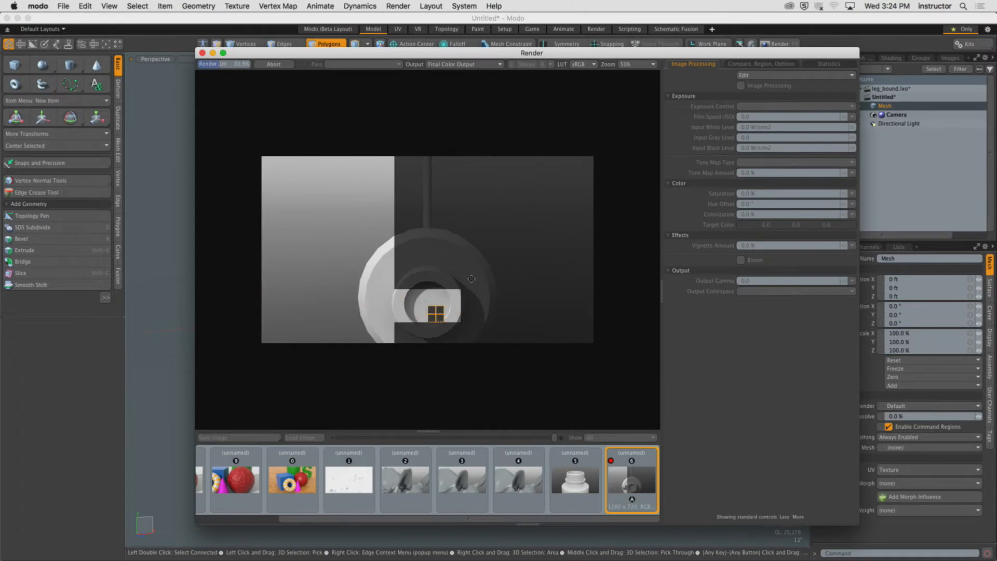
{"action": "left_click", "coordinate": [274, 64]}
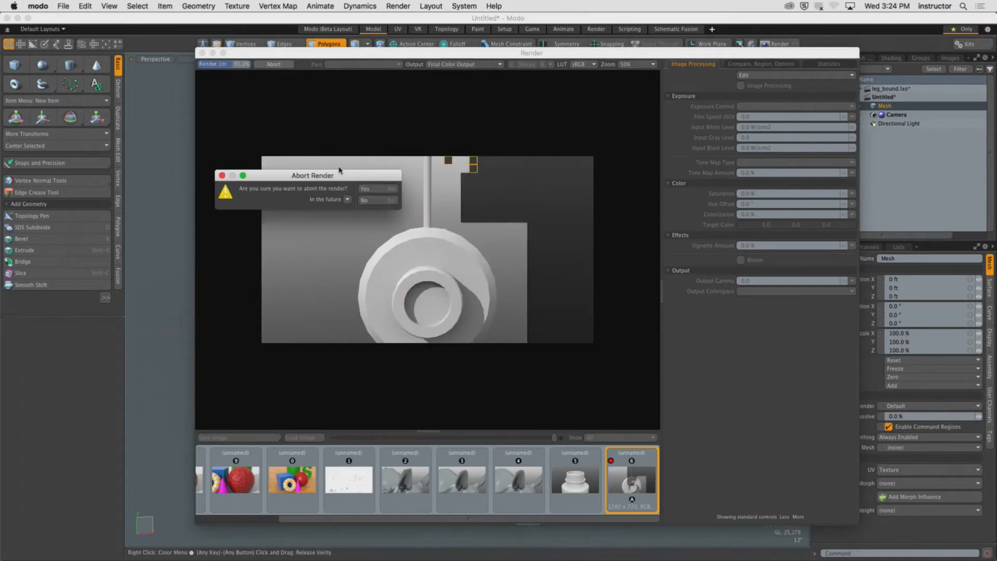
{"action": "left_click", "coordinate": [369, 190]}
{"action": "left_click", "coordinate": [202, 52]}
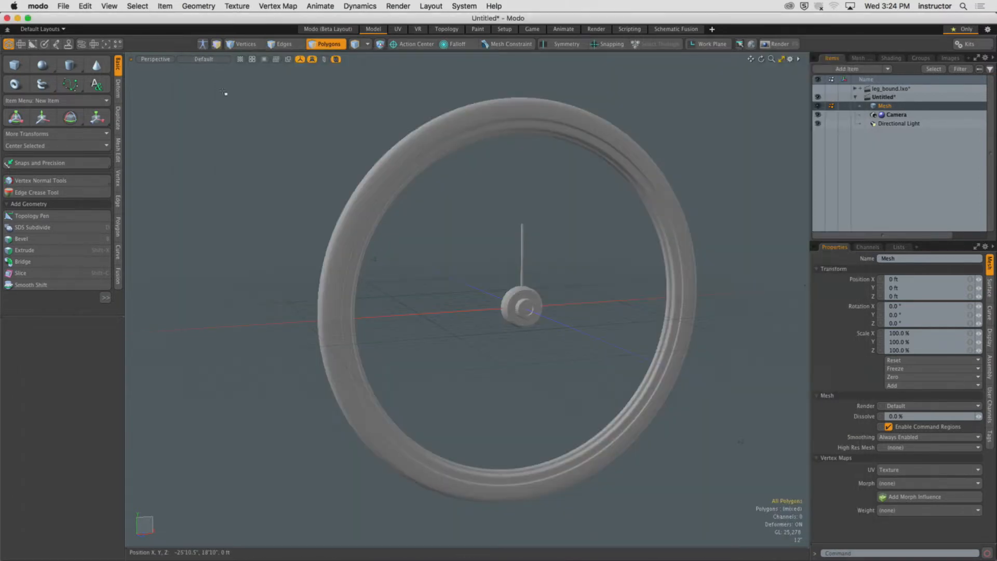
Run the preview render to check the wheel and spoke, then close the preview window.
{"action": "key", "text": "F8"}
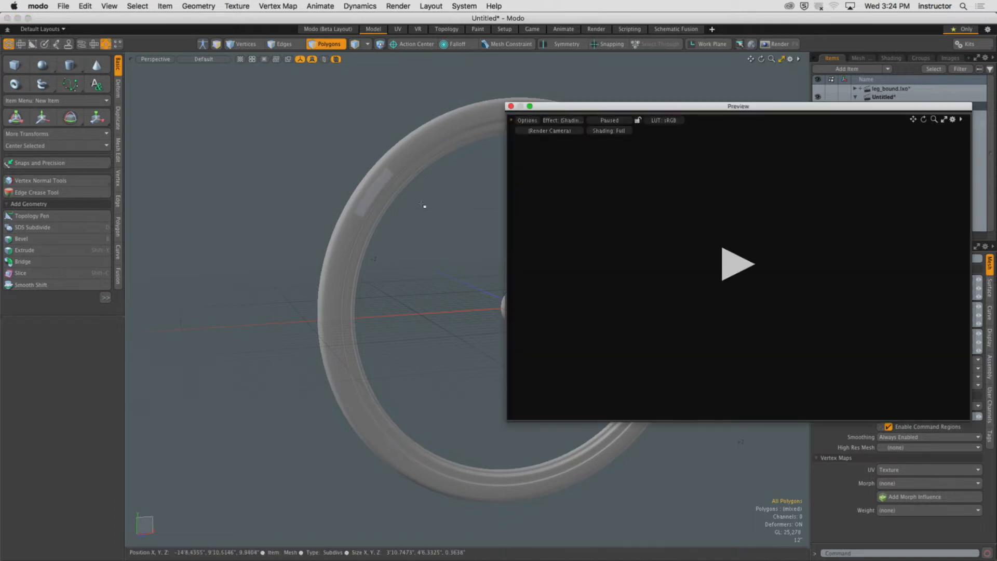
{"action": "left_click", "coordinate": [741, 261]}
{"action": "left_click_drag", "start_coordinate": [727, 290], "coordinate": [708, 310], "text": "ctrl+alt"}
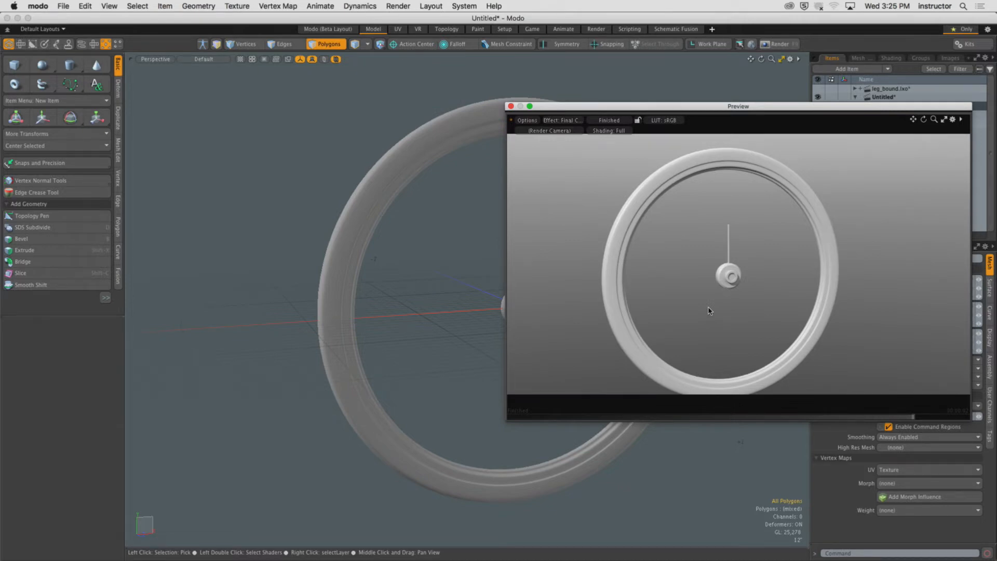
{"action": "left_click", "coordinate": [510, 106]}
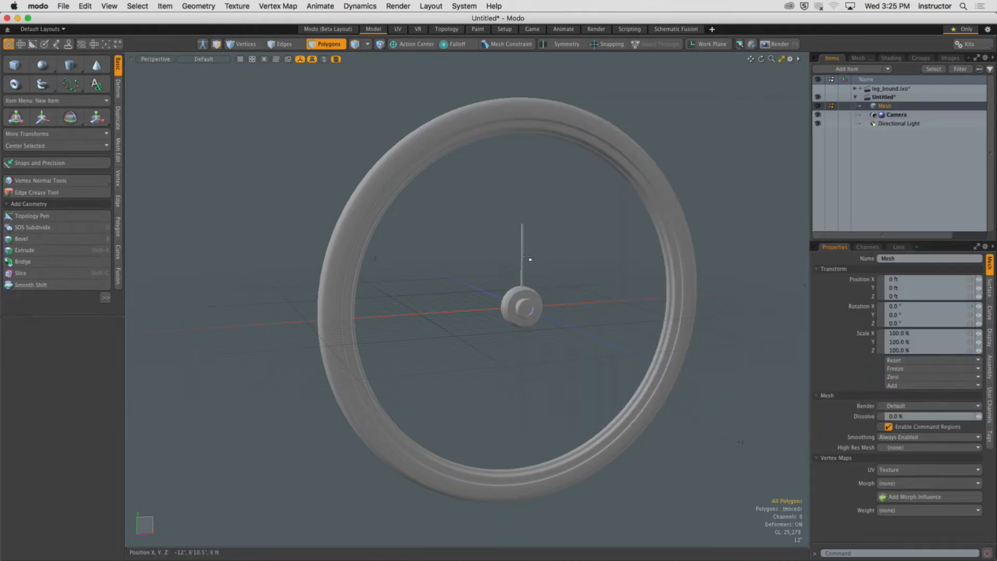
Isolate the spoke, select its bottom edge loop, and move it up out of the hub.
{"action": "left_click_drag", "start_coordinate": [529, 259], "coordinate": [502, 270], "text": "ctrl+alt"}
{"action": "double_click", "coordinate": [504, 269]}
{"action": "key", "text": "shift+a"}
{"action": "left_click_drag", "start_coordinate": [494, 325], "coordinate": [472, 255], "text": "alt"}
{"action": "left_click_drag", "start_coordinate": [471, 409], "coordinate": [517, 326], "text": "alt+shift"}
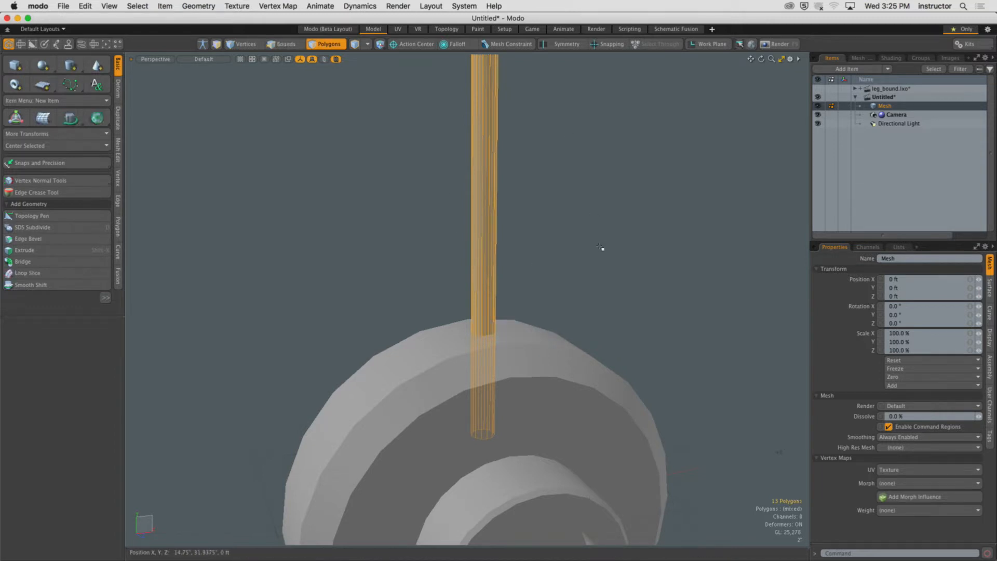
{"action": "key", "text": "shift+h"}
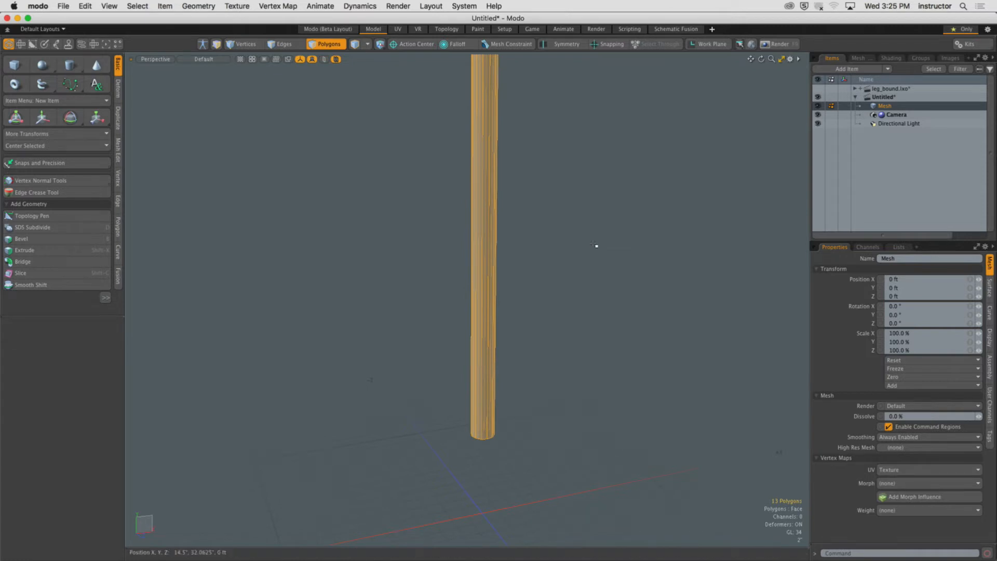
{"action": "key", "text": "2"}
{"action": "middle_click_drag", "start_coordinate": [373, 325], "coordinate": [587, 494]}
{"action": "left_click_drag", "start_coordinate": [567, 450], "coordinate": [549, 471], "text": "alt"}
{"action": "key", "text": "u"}
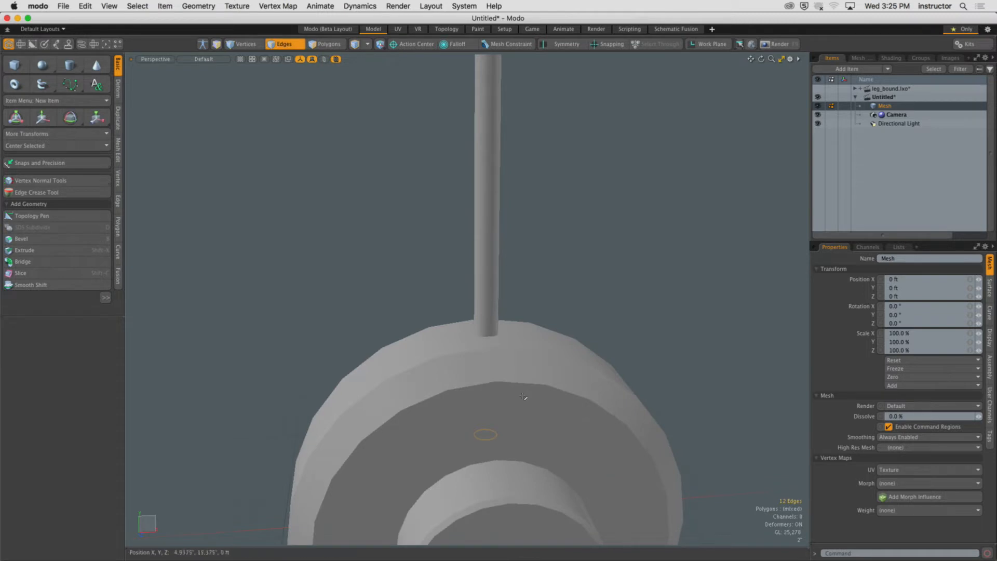
{"action": "key", "text": "w"}
{"action": "left_click_drag", "start_coordinate": [486, 401], "coordinate": [471, 286]}
{"action": "key", "text": "Escape"}
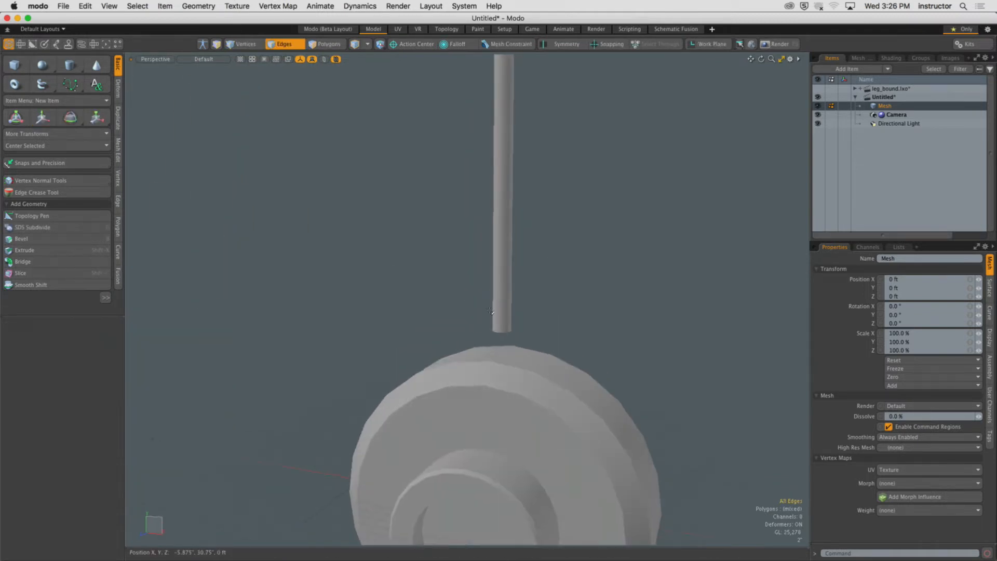
Reselect the spoke's bottom edge loop and move it down so the spoke meets the hub surface.
{"action": "double_click", "coordinate": [502, 333]}
{"action": "left_click_drag", "start_coordinate": [550, 332], "coordinate": [616, 330], "text": "alt"}
{"action": "key", "text": "w"}
{"action": "left_click_drag", "start_coordinate": [505, 302], "coordinate": [506, 335]}
{"action": "left_click_drag", "start_coordinate": [569, 340], "coordinate": [547, 343], "text": "ctrl+alt"}
{"action": "left_click_drag", "start_coordinate": [548, 343], "coordinate": [510, 328], "text": "alt"}
{"action": "key", "text": "q"}
In front view, select the spoke and slice a horizontal edge loop across it near its base.
{"action": "left_click", "coordinate": [566, 318]}
{"action": "double_click", "coordinate": [508, 318]}
{"action": "key", "text": "3"}
{"action": "key", "text": "ctrl+space"}
{"action": "left_click", "coordinate": [557, 367]}
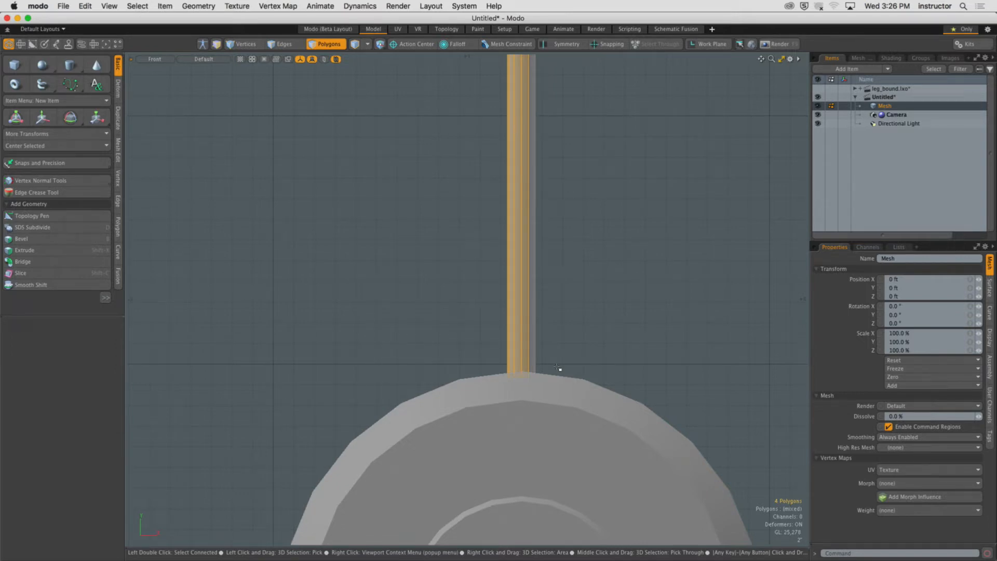
{"action": "left_click", "coordinate": [488, 305]}
{"action": "left_click_drag", "start_coordinate": [517, 313], "coordinate": [478, 300], "text": "alt+shift"}
{"action": "double_click", "coordinate": [506, 303]}
{"action": "left_click_drag", "start_coordinate": [478, 300], "coordinate": [510, 305], "text": "ctrl+alt"}
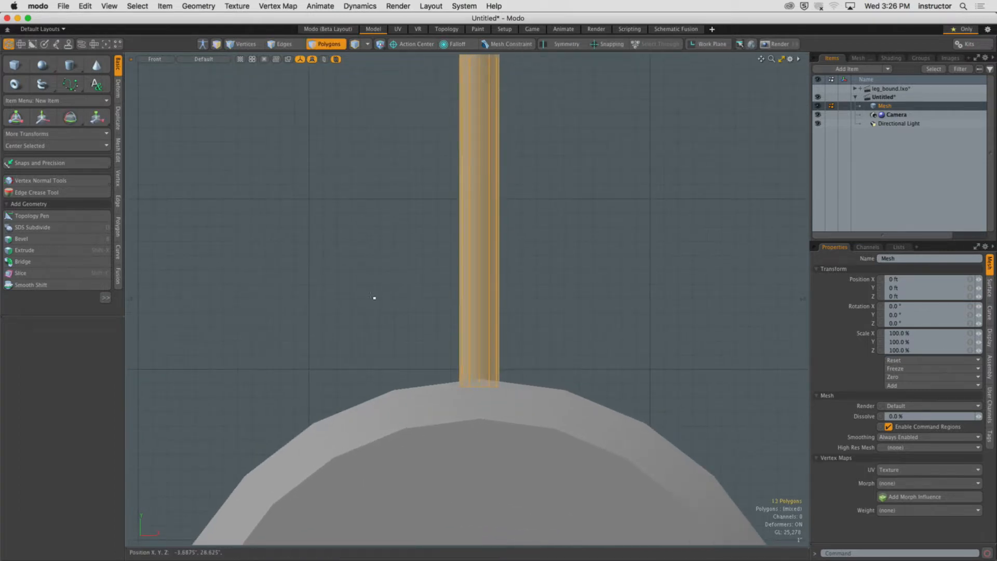
{"action": "scroll", "coordinate": [392, 288], "scroll_direction": "down", "scroll_amount": 3}
{"action": "left_click_drag", "start_coordinate": [392, 287], "coordinate": [479, 298], "text": "ctrl+alt"}
{"action": "key", "text": "shift+c"}
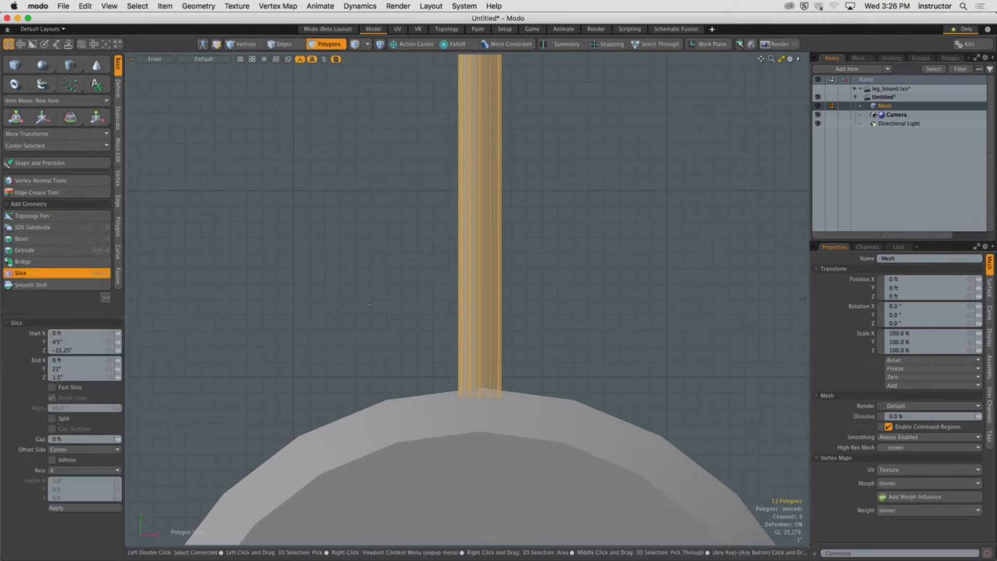
{"action": "left_click_drag", "start_coordinate": [313, 303], "coordinate": [622, 303]}
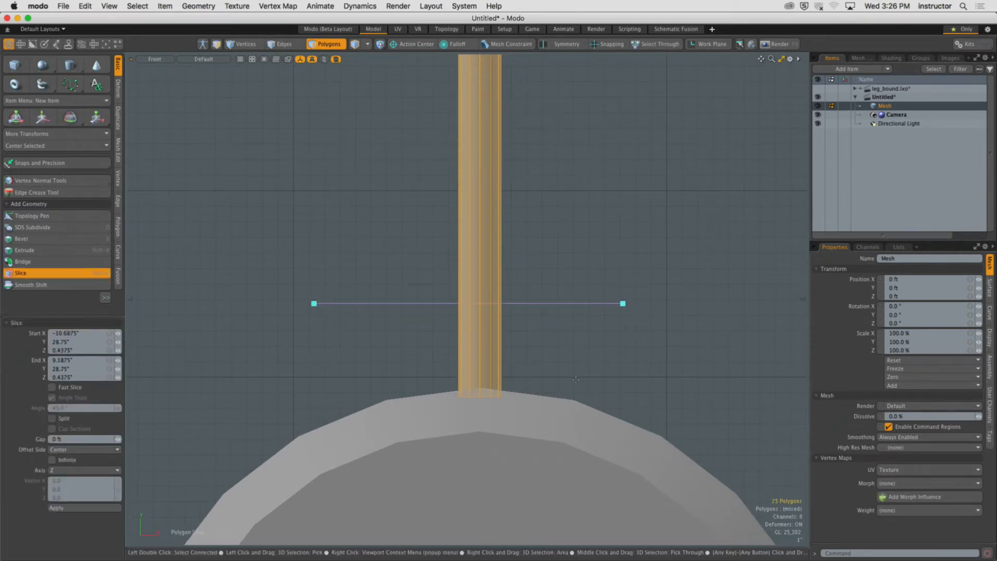
{"action": "left_click_drag", "start_coordinate": [512, 306], "coordinate": [551, 295]}
{"action": "key", "text": "Escape"}
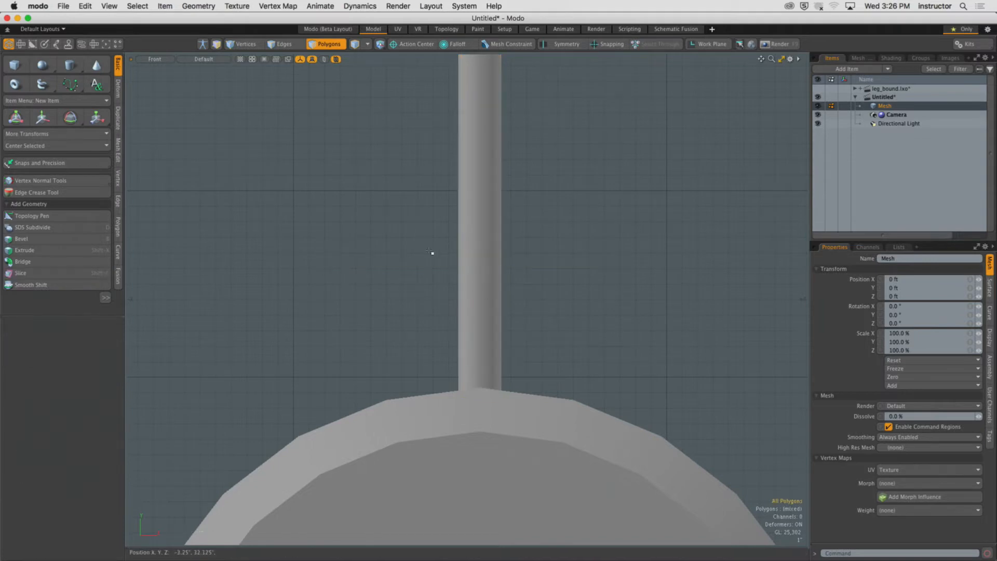
Set the viewport's wireframe overlay to Colored.
{"action": "key", "text": "o"}
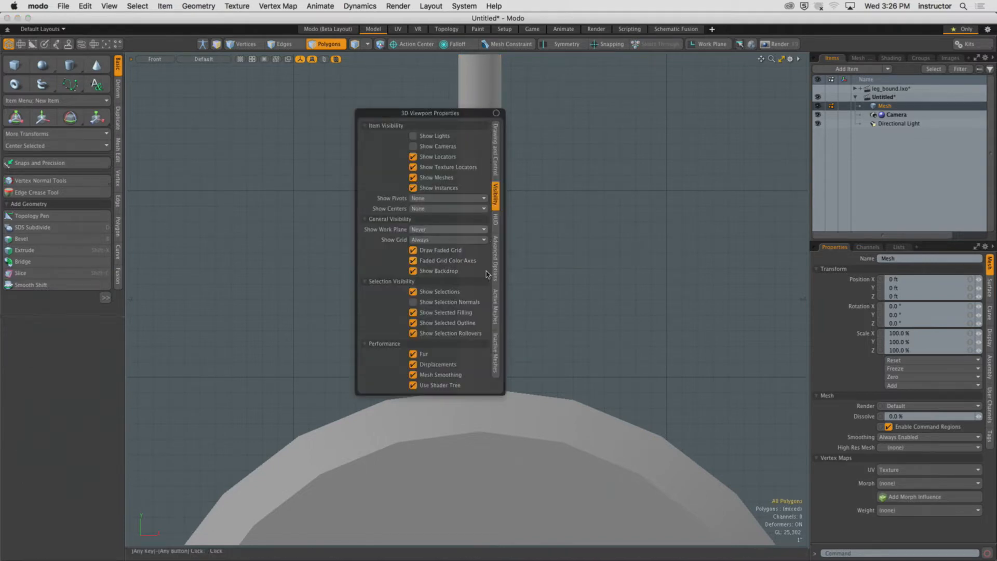
{"action": "left_click", "coordinate": [495, 308]}
{"action": "left_click", "coordinate": [450, 147]}
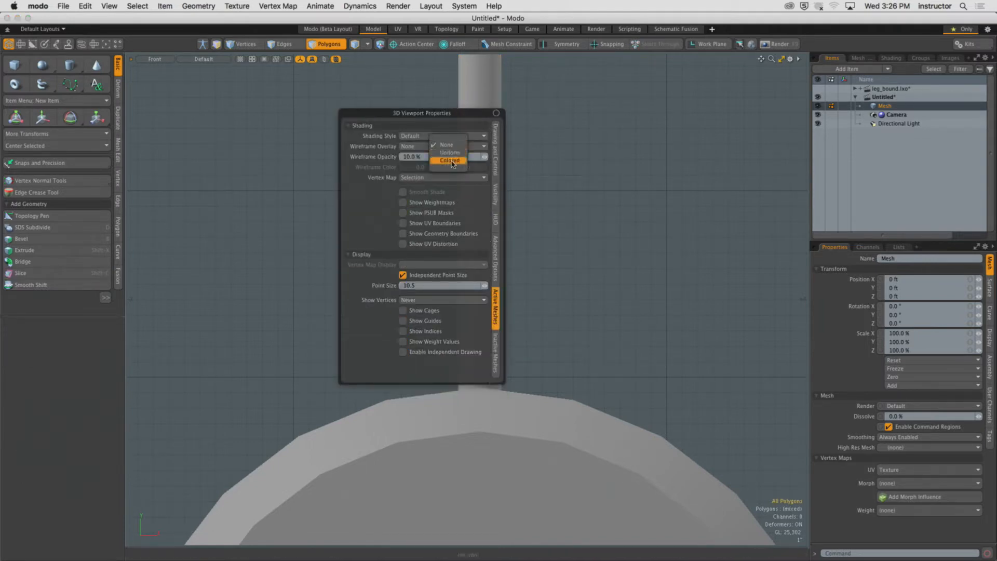
{"action": "left_click", "coordinate": [451, 160]}
Select the spoke's lower segment polygons and bevel them outward with a shift of about 1.19" to form a collar.
{"action": "mouse_move", "coordinate": [479, 304]}
{"action": "left_mouse_down"}
{"action": "mouse_move", "coordinate": [467, 306]}
{"action": "mouse_move", "coordinate": [485, 310]}
{"action": "left_mouse_up"}
{"action": "key", "text": "l"}
{"action": "key", "text": "ctrl+space"}
{"action": "left_click", "coordinate": [545, 247]}
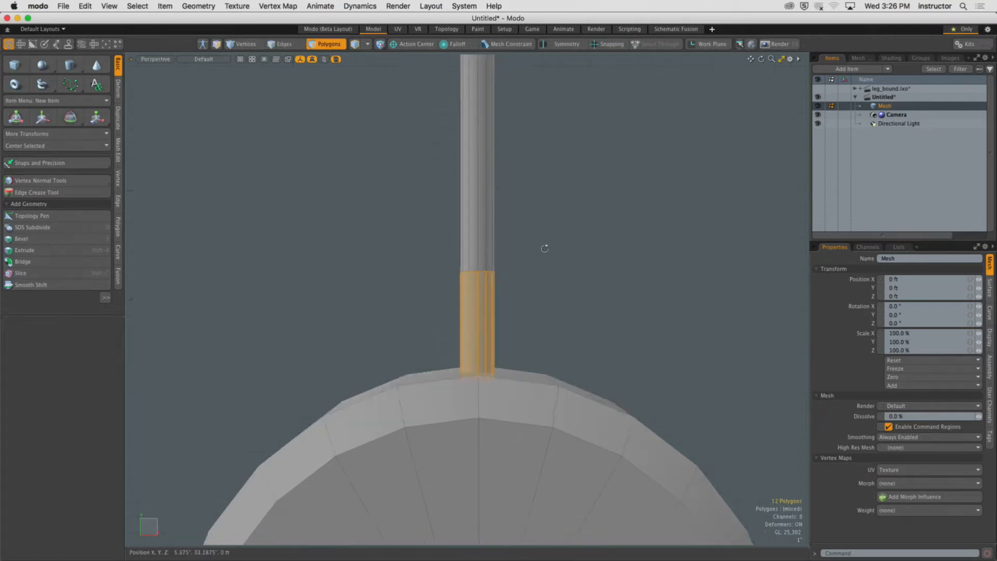
{"action": "left_click_drag", "start_coordinate": [545, 247], "coordinate": [506, 301], "text": "alt"}
{"action": "key", "text": "b"}
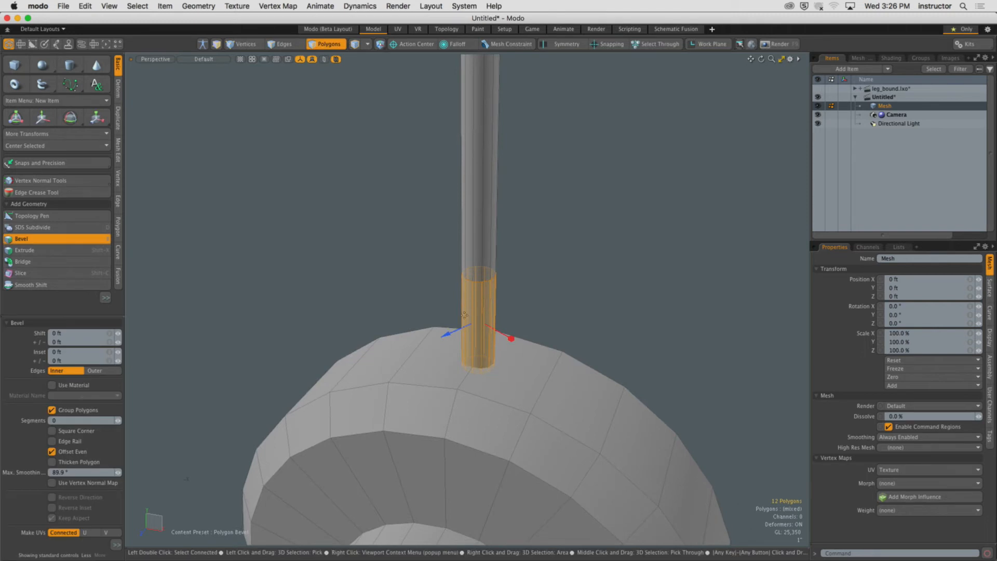
{"action": "left_click_drag", "start_coordinate": [465, 328], "coordinate": [433, 335]}
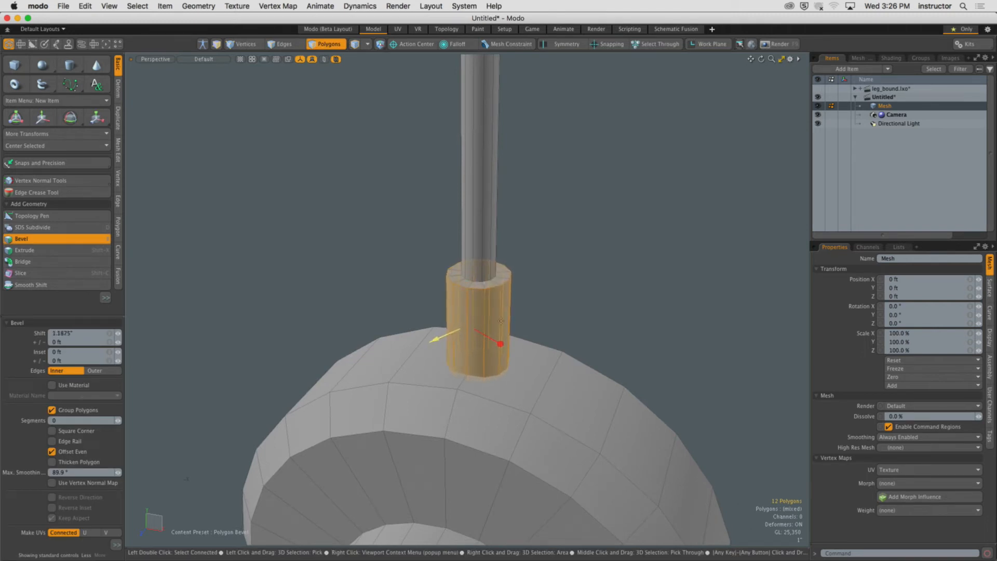
{"action": "key", "text": "Escape"}
{"action": "key", "text": "Escape"}
Select the collar's top edge loop and edge-bevel it into a chamfer.
{"action": "key", "text": "2"}
{"action": "double_click", "coordinate": [483, 288]}
{"action": "left_click_drag", "start_coordinate": [481, 286], "coordinate": [499, 283], "text": "ctrl+alt"}
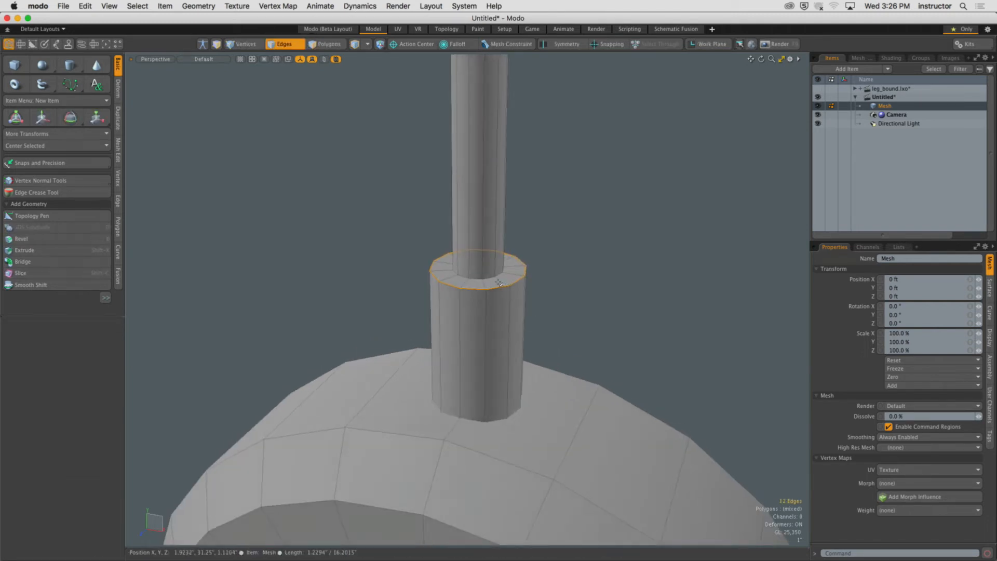
{"action": "key", "text": "b"}
{"action": "key", "text": "Escape"}
{"action": "key", "text": "Escape"}
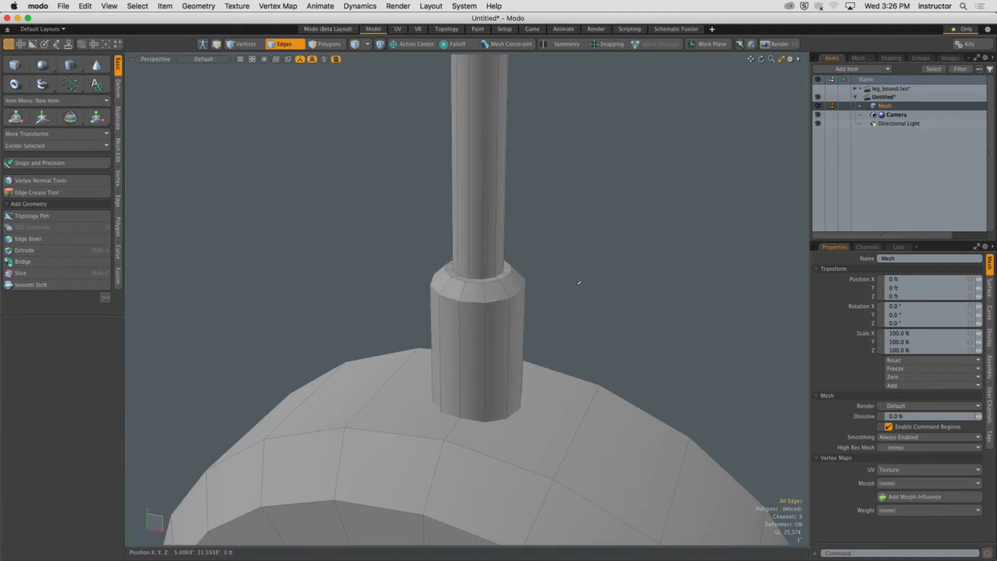
Select the collar's chamfer edge loop and move it downward to taper the collar's top.
{"action": "left_click_drag", "start_coordinate": [502, 311], "coordinate": [502, 299], "text": "alt"}
{"action": "key", "text": "w"}
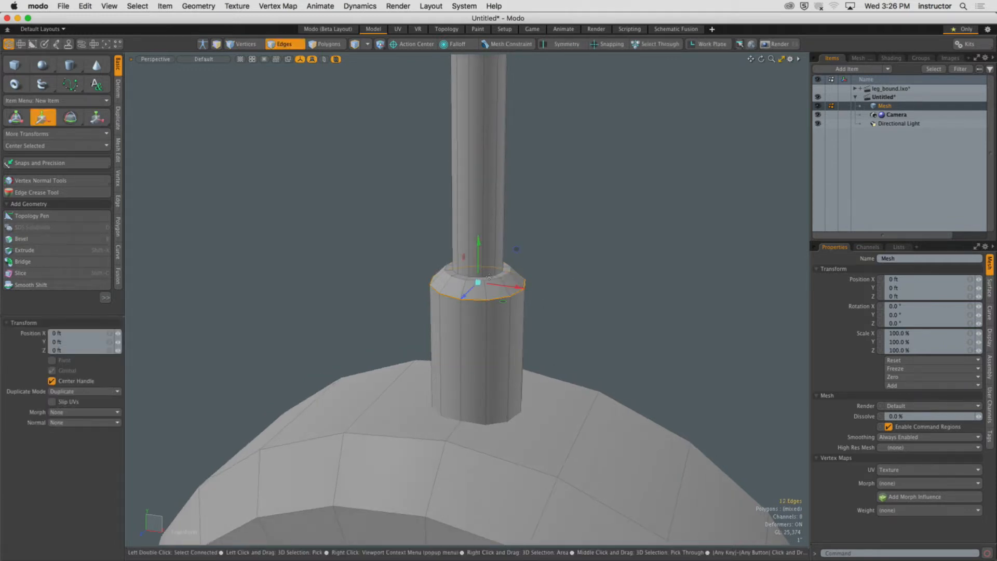
{"action": "left_click_drag", "start_coordinate": [478, 265], "coordinate": [460, 303]}
{"action": "key", "text": "Escape"}
{"action": "key", "text": "Escape"}
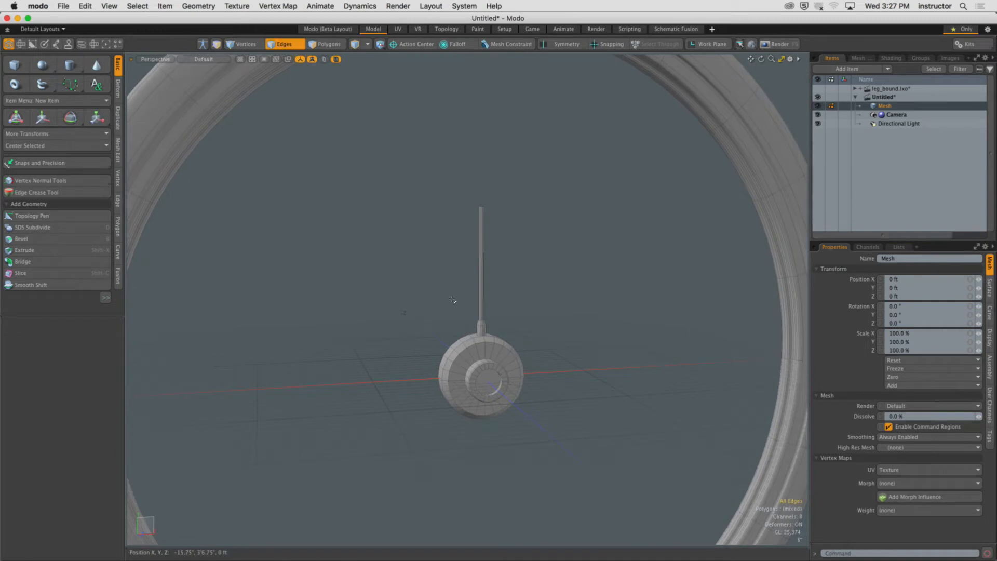
Run the preview render to check the spoke collar, then close the preview window.
{"action": "key", "text": "F8"}
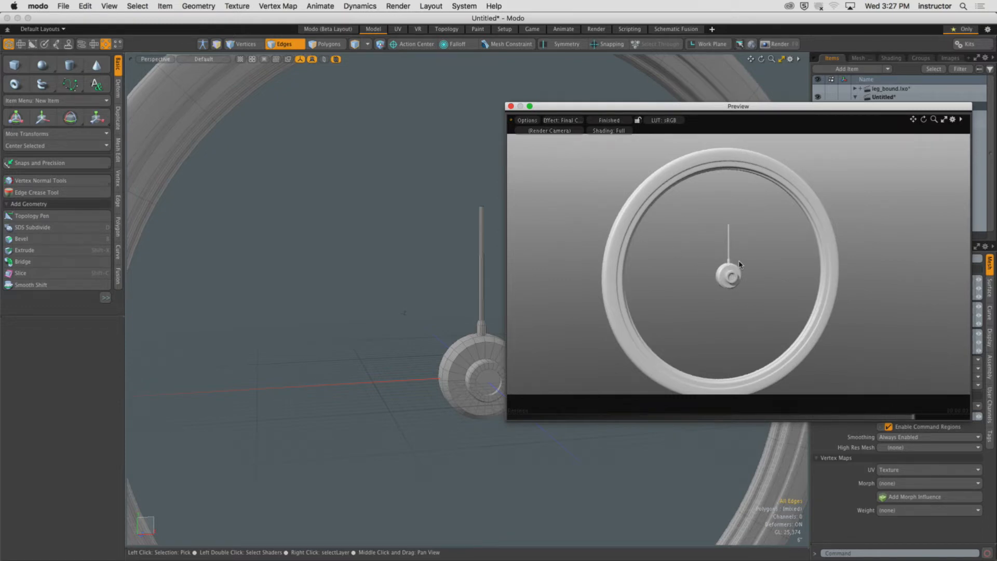
{"action": "left_click_drag", "start_coordinate": [740, 264], "coordinate": [697, 263], "text": "alt"}
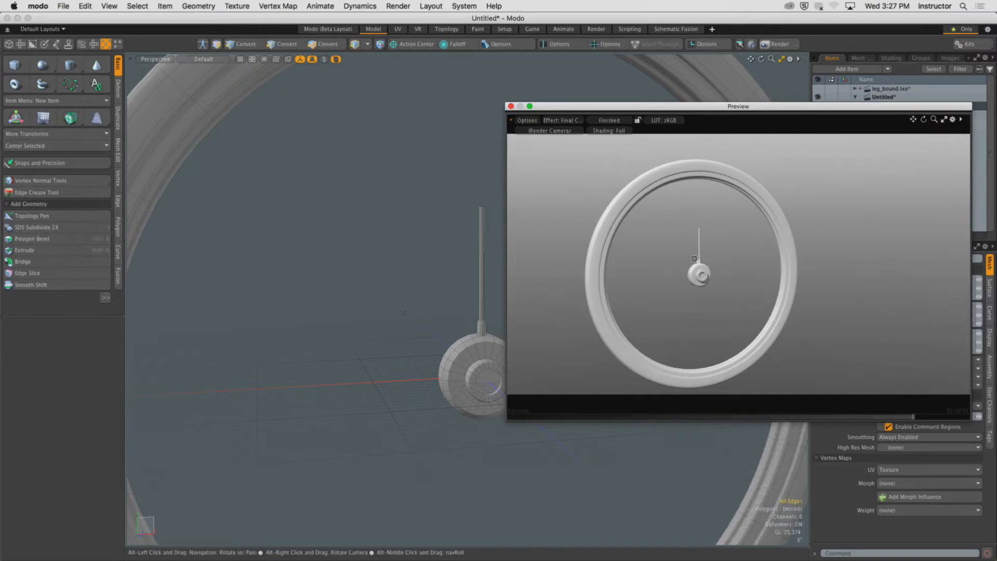
{"action": "left_click_drag", "start_coordinate": [712, 262], "coordinate": [750, 257], "text": "ctrl+alt"}
{"action": "left_click", "coordinate": [511, 106]}
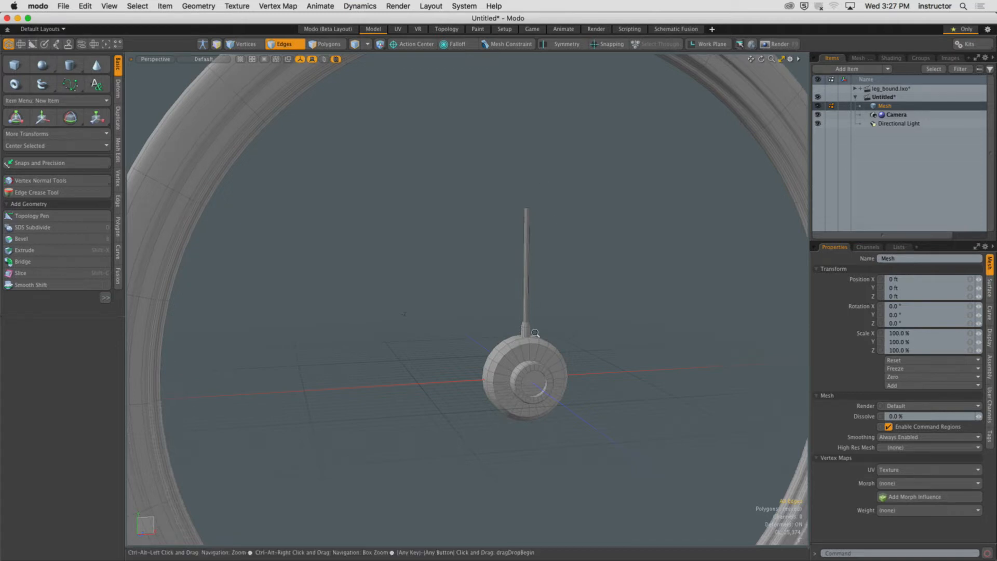
Select the edge loop where the collar meets the spoke and edge-bevel it into a narrow chamfer.
{"action": "left_click_drag", "start_coordinate": [520, 334], "coordinate": [556, 302], "text": "ctrl+alt"}
{"action": "left_click_drag", "start_coordinate": [563, 200], "coordinate": [492, 287], "text": "alt+shift"}
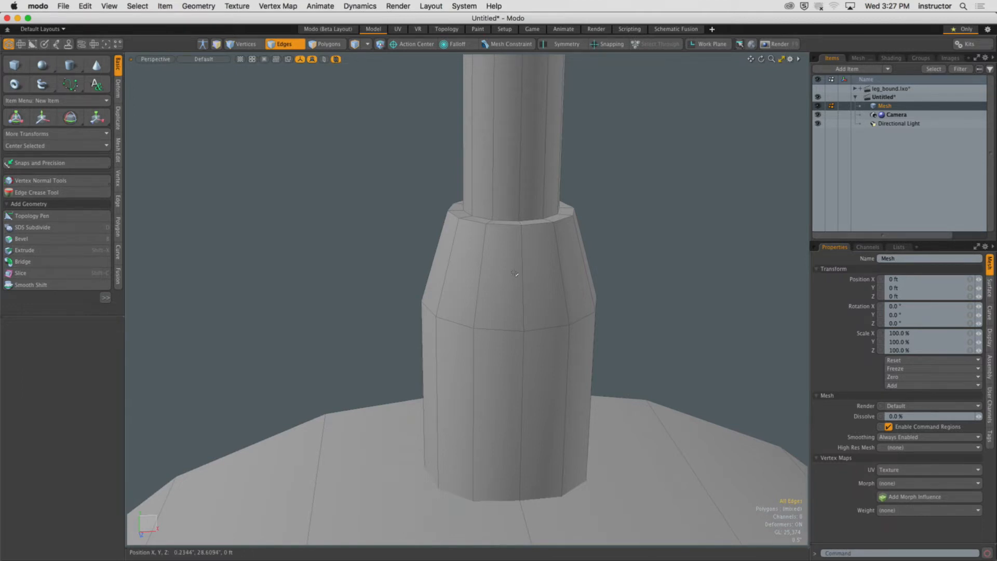
{"action": "double_click", "coordinate": [496, 226]}
{"action": "left_click_drag", "start_coordinate": [496, 226], "coordinate": [495, 258], "text": "alt"}
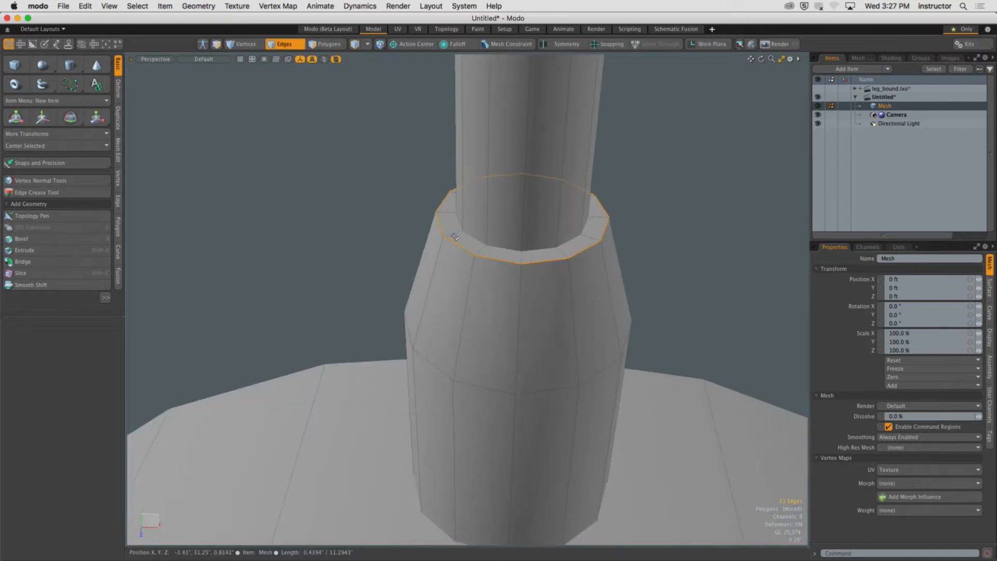
{"action": "key", "text": "b"}
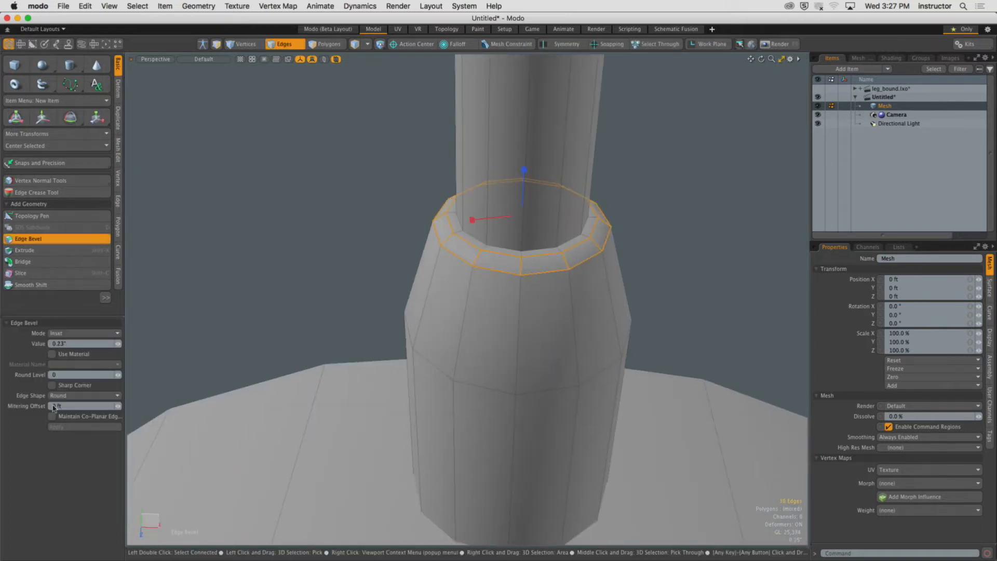
{"action": "left_click", "coordinate": [120, 374]}
{"action": "key", "text": "space"}
Run a preview render to inspect the beveled collar, then close the preview window.
{"action": "left_click", "coordinate": [321, 252]}
{"action": "scroll", "coordinate": [322, 252], "scroll_direction": "down", "scroll_amount": 4}
{"action": "left_click_drag", "start_coordinate": [338, 260], "coordinate": [358, 267], "text": "alt"}
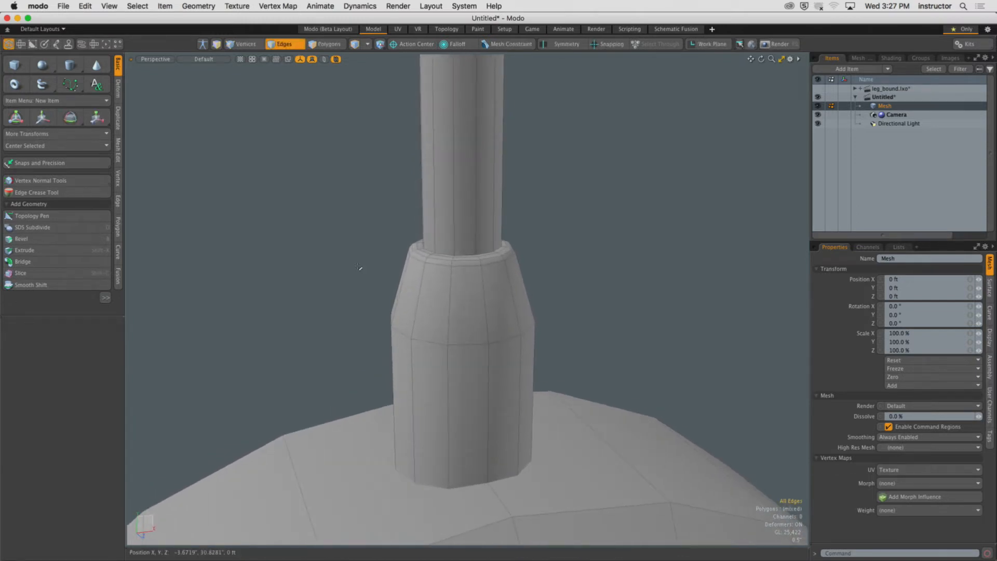
{"action": "key", "text": "F8"}
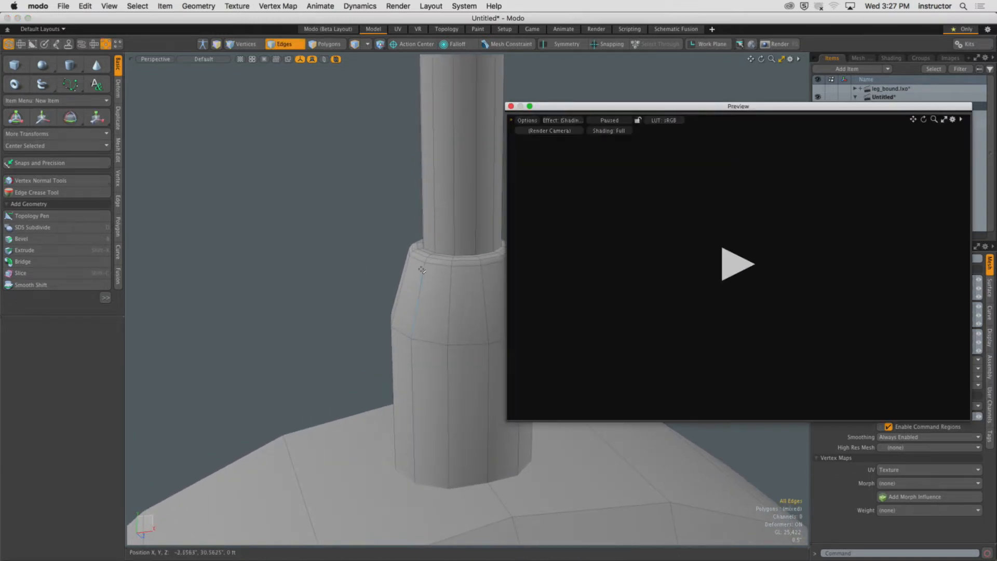
{"action": "left_click", "coordinate": [746, 266]}
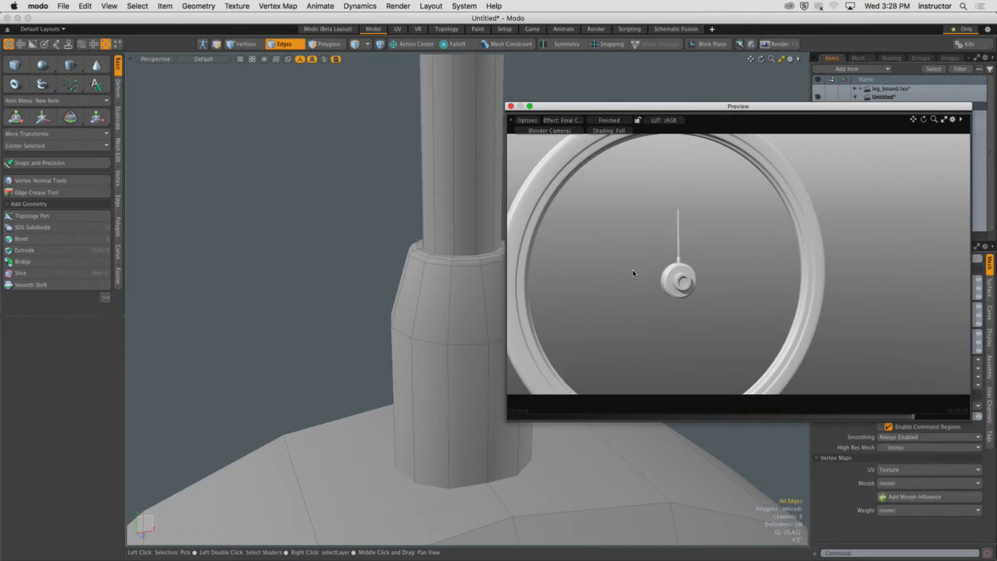
{"action": "mouse_move", "coordinate": [745, 276]}
{"action": "left_mouse_down", "text": "ctrl+alt"}
{"action": "mouse_move", "coordinate": [626, 278]}
{"action": "mouse_move", "coordinate": [691, 278]}
{"action": "mouse_move", "coordinate": [677, 268]}
{"action": "mouse_move", "coordinate": [666, 271]}
{"action": "mouse_move", "coordinate": [794, 281]}
{"action": "mouse_move", "coordinate": [752, 277]}
{"action": "left_mouse_up", "text": "ctrl+alt"}
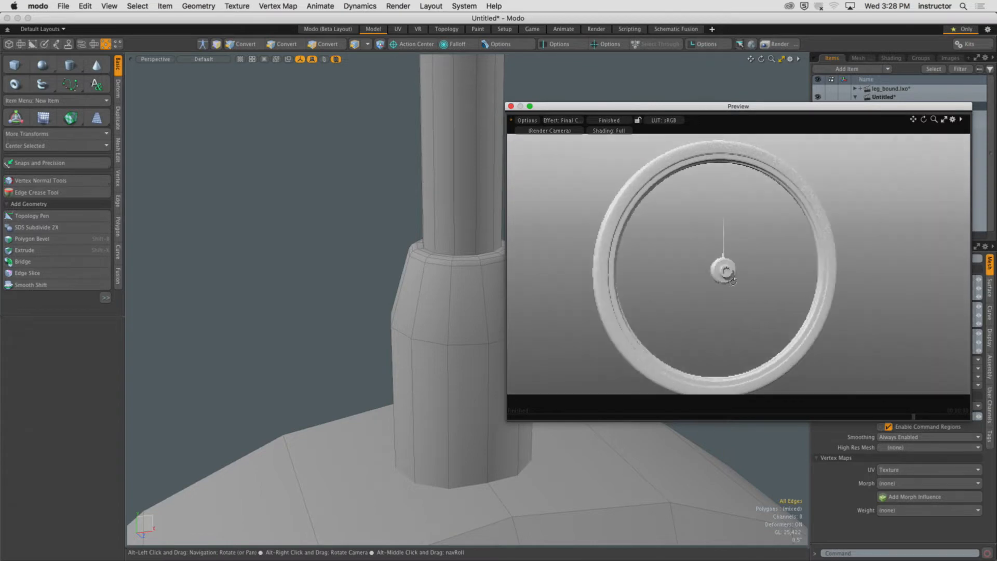
{"action": "left_click", "coordinate": [511, 106]}
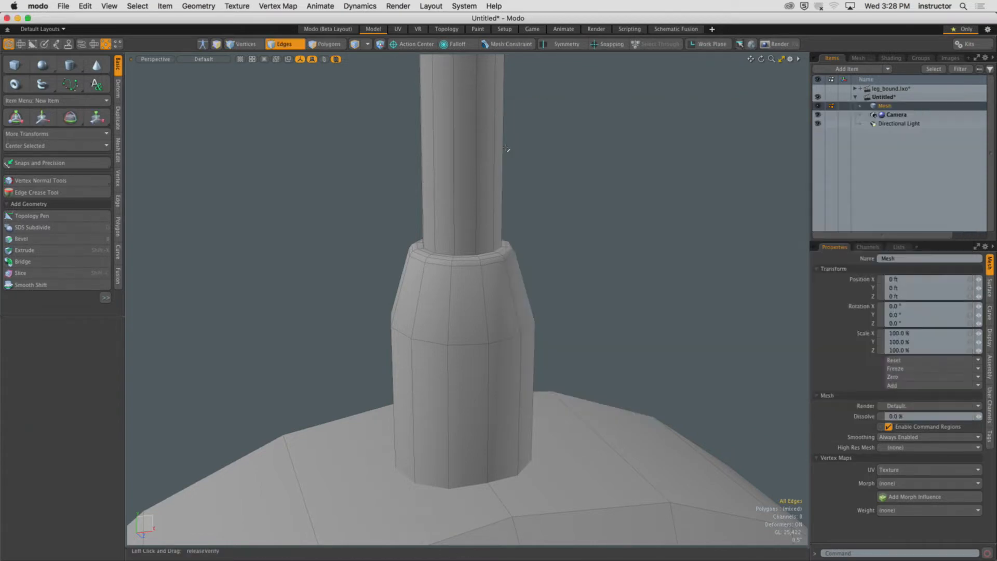
Select the polygon at the spoke's top end and bevel it inward with an inset of about -0.84".
{"action": "left_click_drag", "start_coordinate": [506, 149], "coordinate": [481, 193], "text": "ctrl+alt"}
{"action": "left_click_drag", "start_coordinate": [481, 192], "coordinate": [509, 216], "text": "alt+shift"}
{"action": "key", "text": "3"}
{"action": "left_click", "coordinate": [534, 224]}
{"action": "double_click", "coordinate": [537, 216]}
{"action": "left_click_drag", "start_coordinate": [511, 217], "coordinate": [512, 257], "text": "alt+shift"}
{"action": "mouse_move", "coordinate": [512, 257]}
{"action": "left_mouse_down", "text": "ctrl+alt"}
{"action": "mouse_move", "coordinate": [460, 256]}
{"action": "mouse_move", "coordinate": [502, 242]}
{"action": "left_mouse_up", "text": "ctrl+alt"}
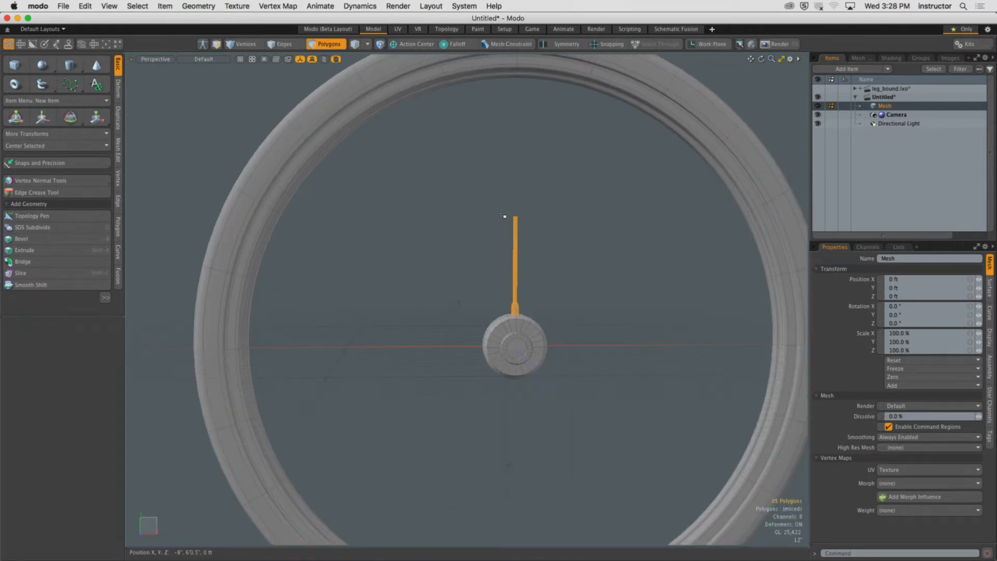
{"action": "left_click", "coordinate": [515, 217]}
{"action": "key", "text": "shift+a"}
{"action": "left_click_drag", "start_coordinate": [527, 240], "coordinate": [411, 258], "text": "ctrl+alt"}
{"action": "key", "text": "b"}
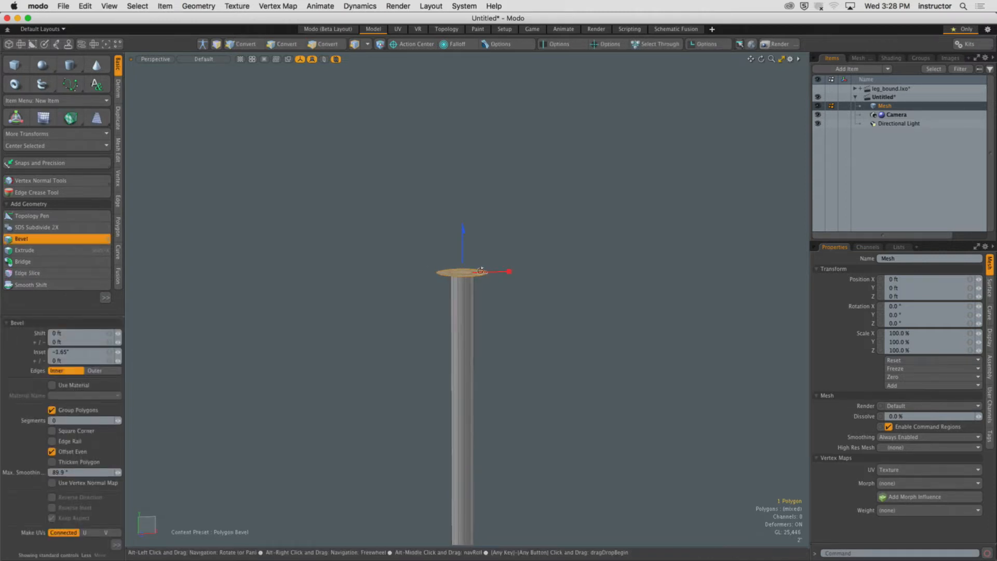
{"action": "left_click_drag", "start_coordinate": [472, 258], "coordinate": [464, 234], "text": "alt"}
{"action": "key", "text": "super+z"}
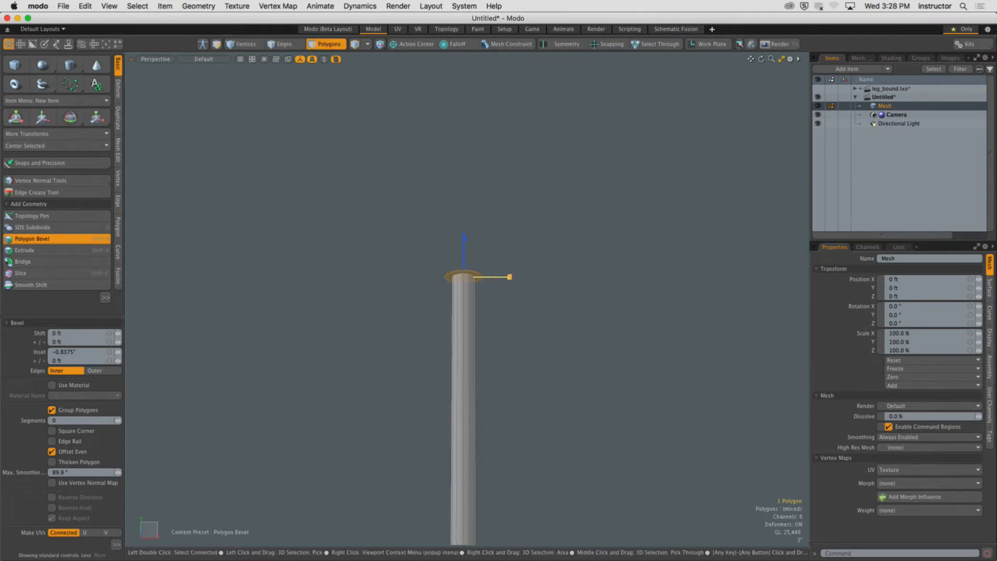
Bevel the spoke's top polygon again, shifting it about 13.3" upward with an outward inset to form the top collar.
{"action": "key", "text": "space"}
{"action": "key", "text": "b"}
{"action": "left_click_drag", "start_coordinate": [465, 235], "coordinate": [464, 124]}
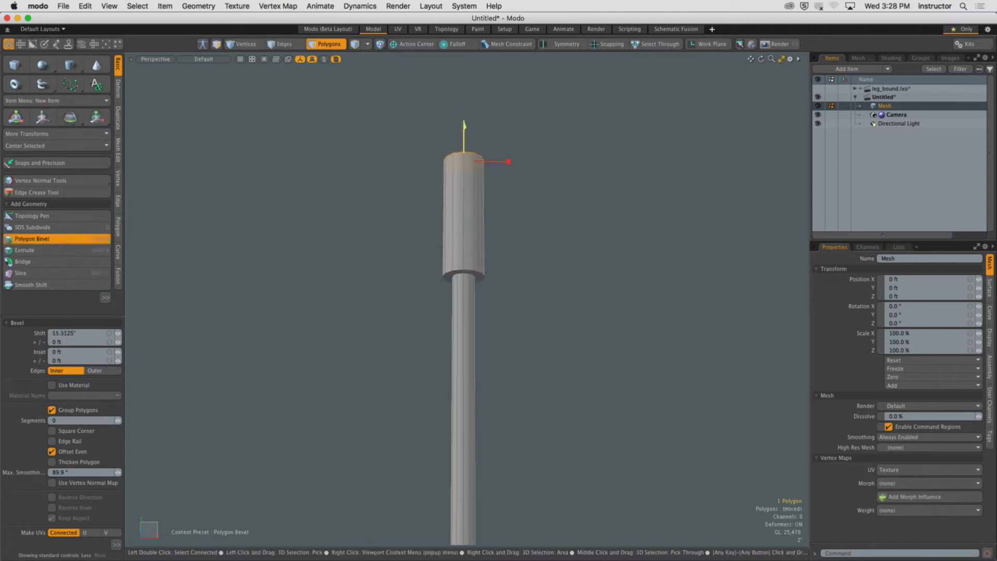
{"action": "left_click_drag", "start_coordinate": [508, 162], "coordinate": [427, 247]}
{"action": "key", "text": "space"}
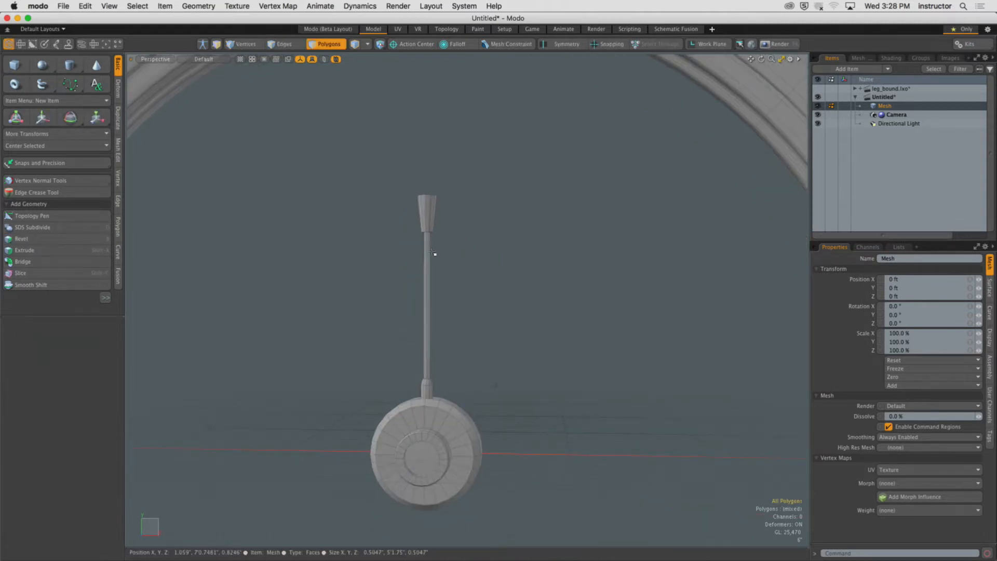
Move the top collar's end polygon upward to extend the collar toward the rim.
{"action": "middle_click_drag", "start_coordinate": [389, 185], "coordinate": [463, 258]}
{"action": "key", "text": "w"}
{"action": "left_click_drag", "start_coordinate": [428, 160], "coordinate": [429, 79]}
{"action": "left_click_drag", "start_coordinate": [477, 82], "coordinate": [473, 214], "text": "alt+shift"}
{"action": "left_click_drag", "start_coordinate": [511, 270], "coordinate": [577, 267], "text": "ctrl+alt"}
{"action": "left_click_drag", "start_coordinate": [576, 267], "coordinate": [435, 280], "text": "alt"}
{"action": "key", "text": "space"}
Select the top collar's lower edge loop and scale it to 71% to taper the collar.
{"action": "left_click", "coordinate": [480, 266]}
{"action": "double_click", "coordinate": [397, 286]}
{"action": "key", "text": "shift+h"}
{"action": "key", "text": "2"}
{"action": "middle_click_drag", "start_coordinate": [383, 264], "coordinate": [469, 317], "text": "shift"}
{"action": "mouse_move", "coordinate": [414, 275]}
{"action": "left_mouse_down", "text": "alt"}
{"action": "mouse_move", "coordinate": [410, 284]}
{"action": "mouse_move", "coordinate": [432, 274]}
{"action": "mouse_move", "coordinate": [428, 338]}
{"action": "mouse_move", "coordinate": [437, 340]}
{"action": "mouse_move", "coordinate": [416, 294]}
{"action": "left_mouse_up", "text": "alt"}
{"action": "key", "text": "u"}
{"action": "key", "text": "r"}
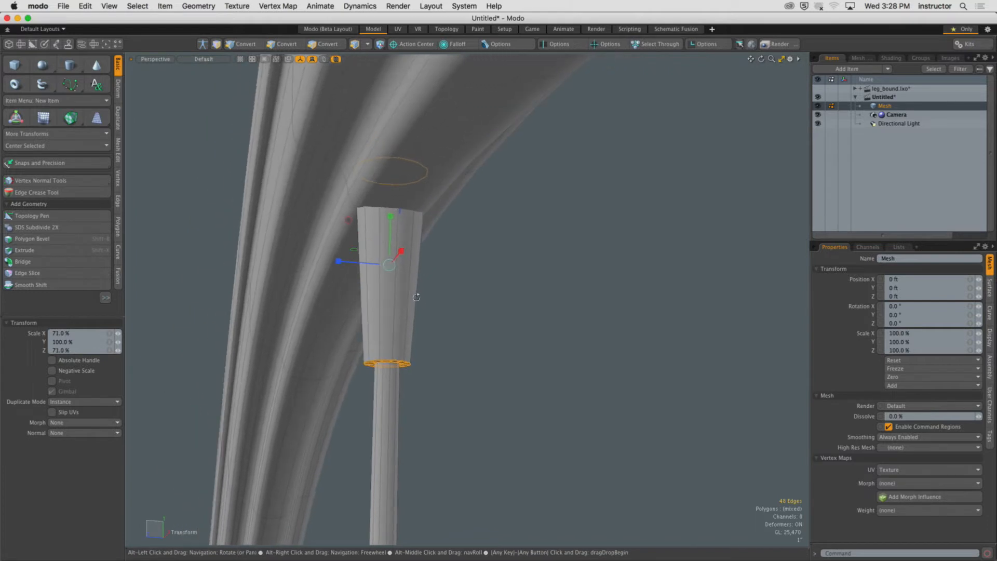
{"action": "left_click_drag", "start_coordinate": [355, 250], "coordinate": [358, 251]}
{"action": "key", "text": "space"}
Render the wheel to check the spoke's top collar, then close the render window.
{"action": "left_click", "coordinate": [423, 289]}
{"action": "left_click_drag", "start_coordinate": [424, 290], "coordinate": [415, 314], "text": "alt"}
{"action": "left_click_drag", "start_coordinate": [416, 314], "coordinate": [528, 260], "text": "alt"}
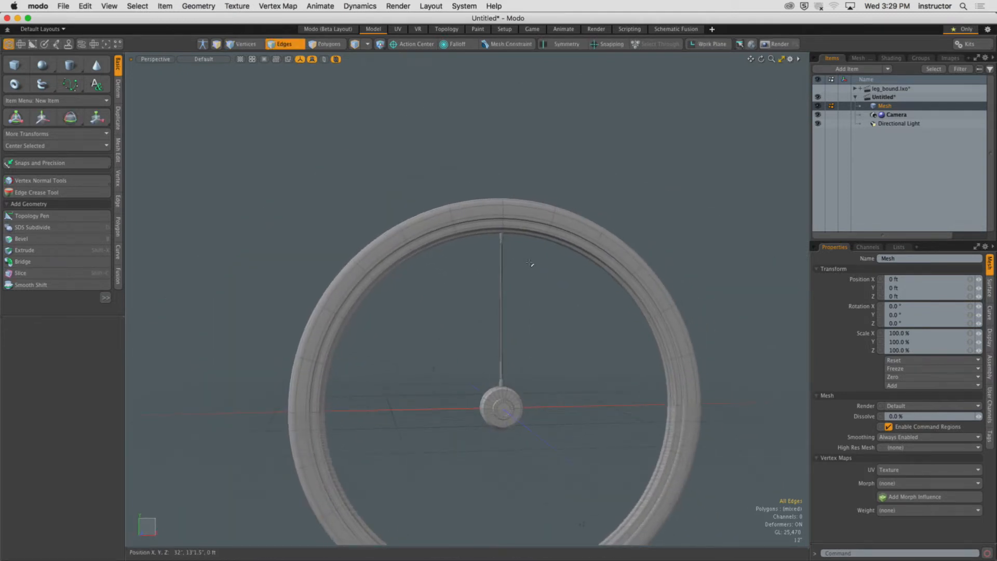
{"action": "key", "text": "F9"}
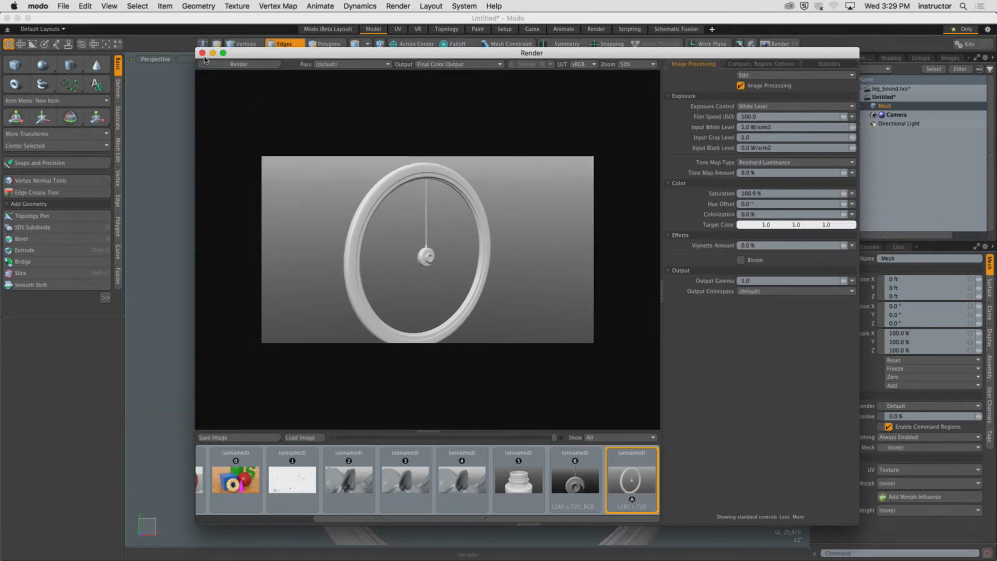
{"action": "left_click", "coordinate": [202, 53]}
Select the top collar's lower edge loop and rescale it to adjust the collar's flare.
{"action": "scroll", "coordinate": [554, 251], "scroll_direction": "up", "scroll_amount": 10}
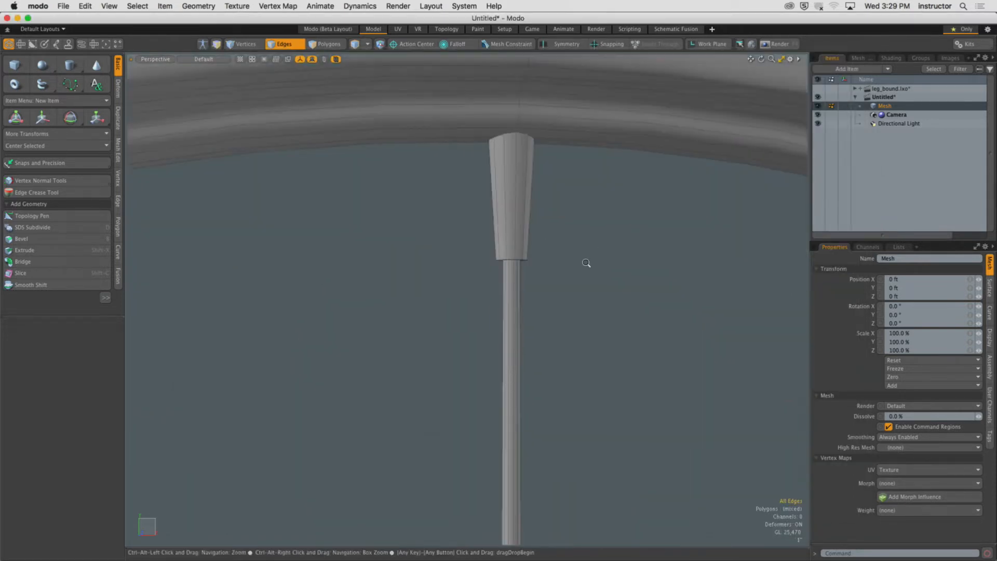
{"action": "key", "text": "2"}
{"action": "left_click_drag", "start_coordinate": [511, 225], "coordinate": [524, 351], "text": "alt"}
{"action": "double_click", "coordinate": [536, 348]}
{"action": "key", "text": "r"}
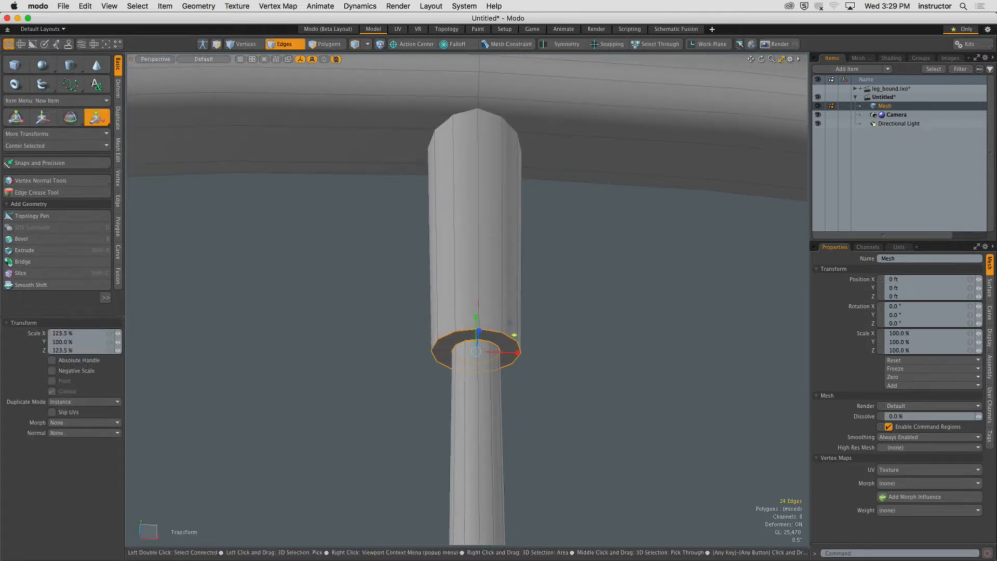
{"action": "key", "text": "space"}
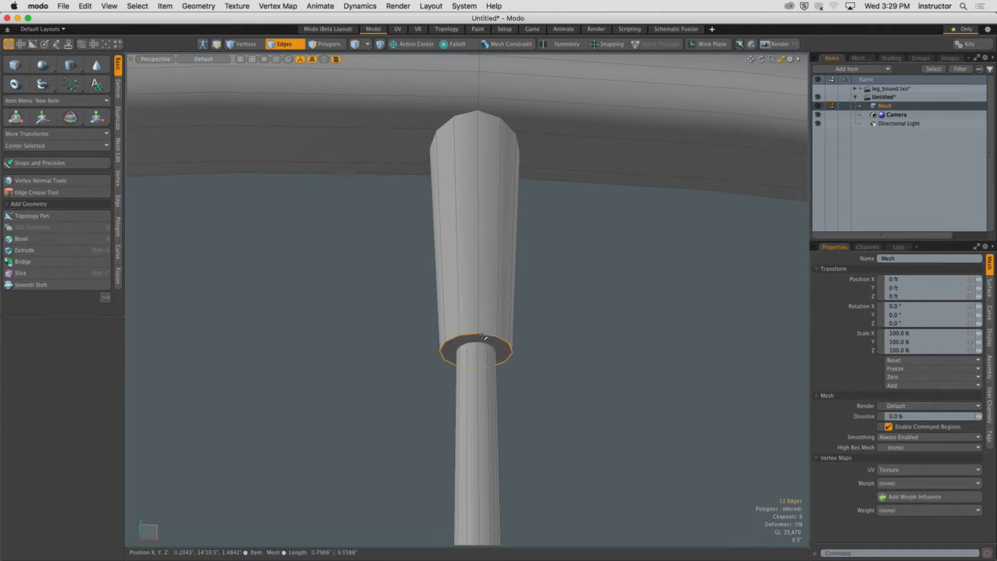
{"action": "key", "text": "r"}
{"action": "left_click_drag", "start_coordinate": [513, 336], "coordinate": [482, 381]}
{"action": "key", "text": "space"}
Select the edge loop at the collar's base and scale it slightly to refine the taper.
{"action": "left_click", "coordinate": [541, 329]}
{"action": "scroll", "coordinate": [538, 330], "scroll_direction": "down", "scroll_amount": 1}
{"action": "double_click", "coordinate": [471, 365]}
{"action": "scroll", "coordinate": [483, 371], "scroll_direction": "down", "scroll_amount": 1}
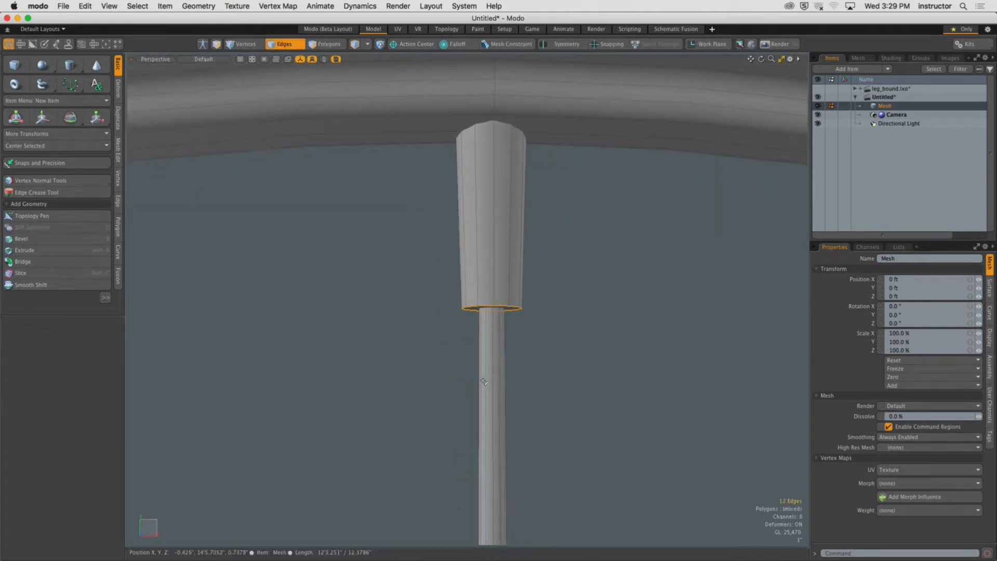
{"action": "key", "text": "r"}
{"action": "left_click_drag", "start_coordinate": [527, 345], "coordinate": [521, 320], "text": "alt"}
{"action": "scroll", "coordinate": [494, 363], "scroll_direction": "down", "scroll_amount": 3}
{"action": "key", "text": "space"}
{"action": "left_click", "coordinate": [563, 352]}
{"action": "scroll", "coordinate": [563, 352], "scroll_direction": "down", "scroll_amount": 5}
{"action": "scroll", "coordinate": [497, 312], "scroll_direction": "down", "scroll_amount": 2}
{"action": "scroll", "coordinate": [506, 280], "scroll_direction": "down", "scroll_amount": 3}
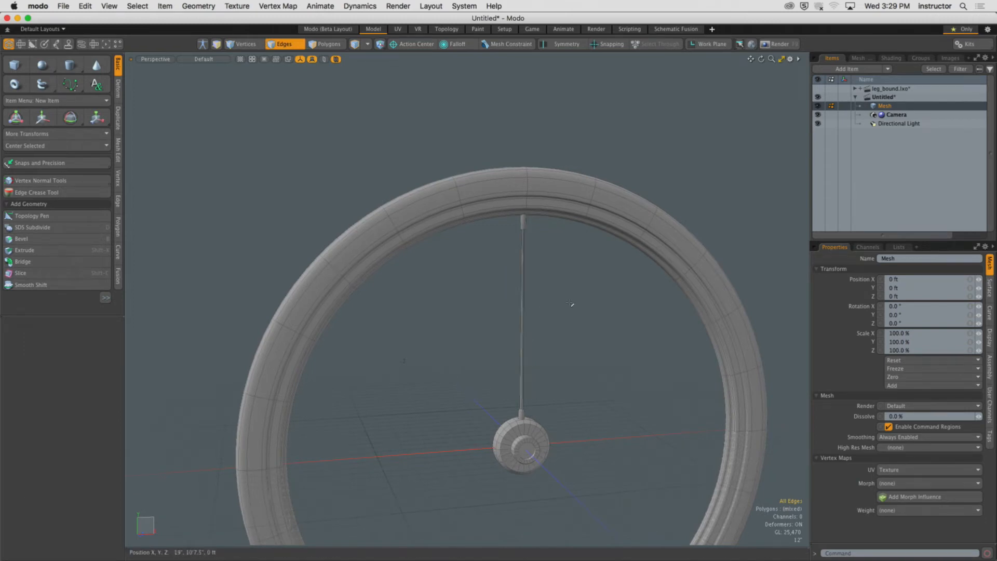
{"action": "left_click_drag", "start_coordinate": [569, 303], "coordinate": [562, 307], "text": "alt"}
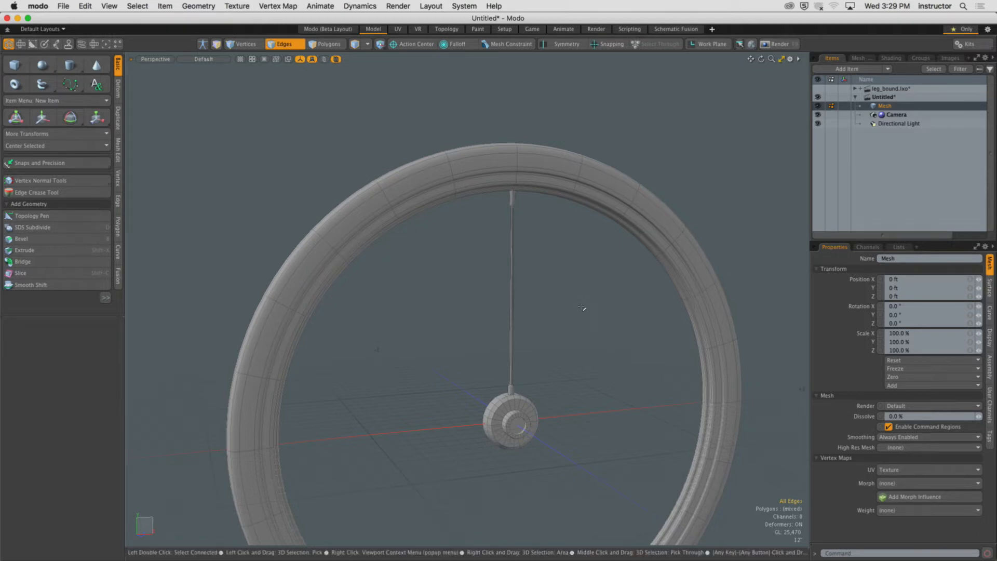
{"action": "mouse_move", "coordinate": [528, 225]}
{"action": "left_mouse_down", "text": "alt"}
{"action": "mouse_move", "coordinate": [533, 218]}
{"action": "mouse_move", "coordinate": [519, 231]}
{"action": "left_mouse_up", "text": "alt"}
{"action": "mouse_move", "coordinate": [519, 231]}
{"action": "left_mouse_down", "text": "alt+shift"}
{"action": "mouse_move", "coordinate": [511, 211]}
{"action": "mouse_move", "coordinate": [521, 227]}
{"action": "left_mouse_up", "text": "alt+shift"}
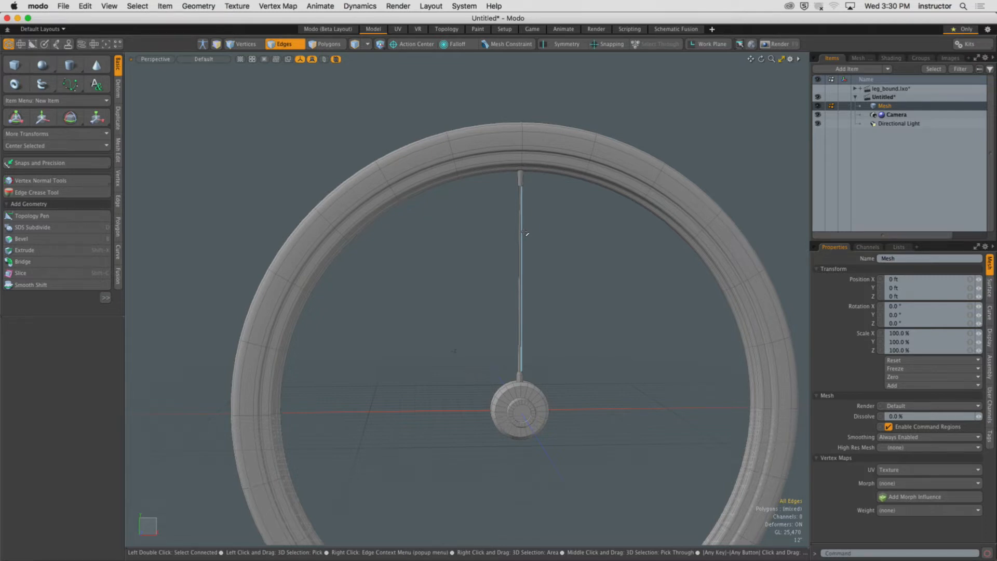
{"action": "left_click_drag", "start_coordinate": [523, 231], "coordinate": [516, 260], "text": "alt"}
{"action": "key", "text": "3"}
{"action": "double_click", "coordinate": [491, 216]}
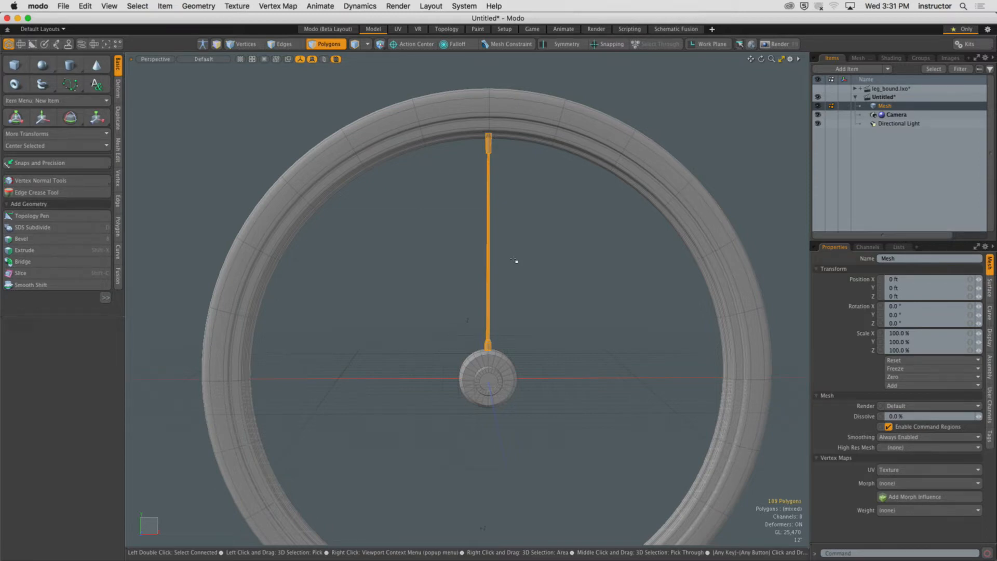
{"action": "left_click_drag", "start_coordinate": [564, 187], "coordinate": [534, 179], "text": "alt"}
{"action": "left_click", "coordinate": [532, 187]}
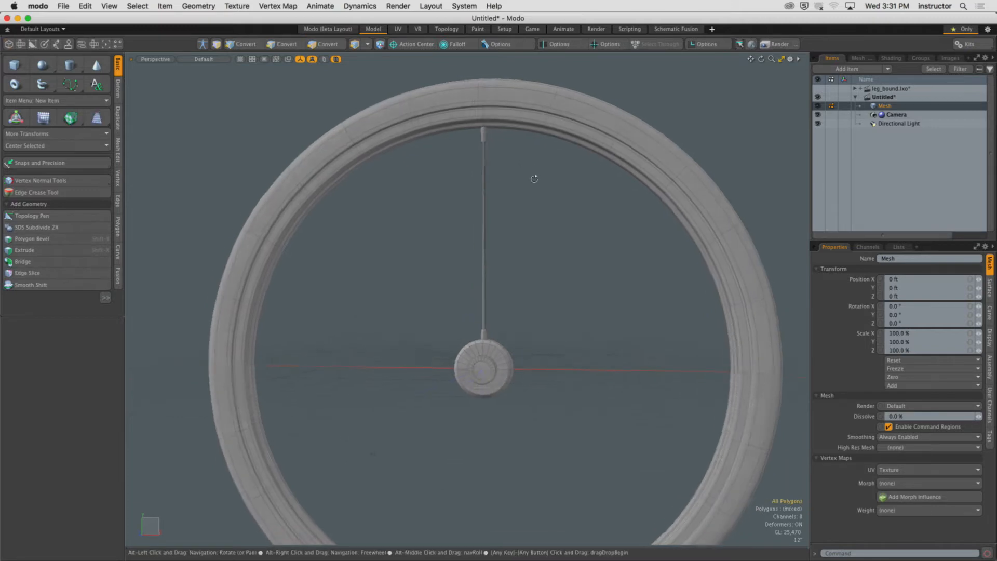
Set the action center to Origin.
{"action": "key", "text": "3"}
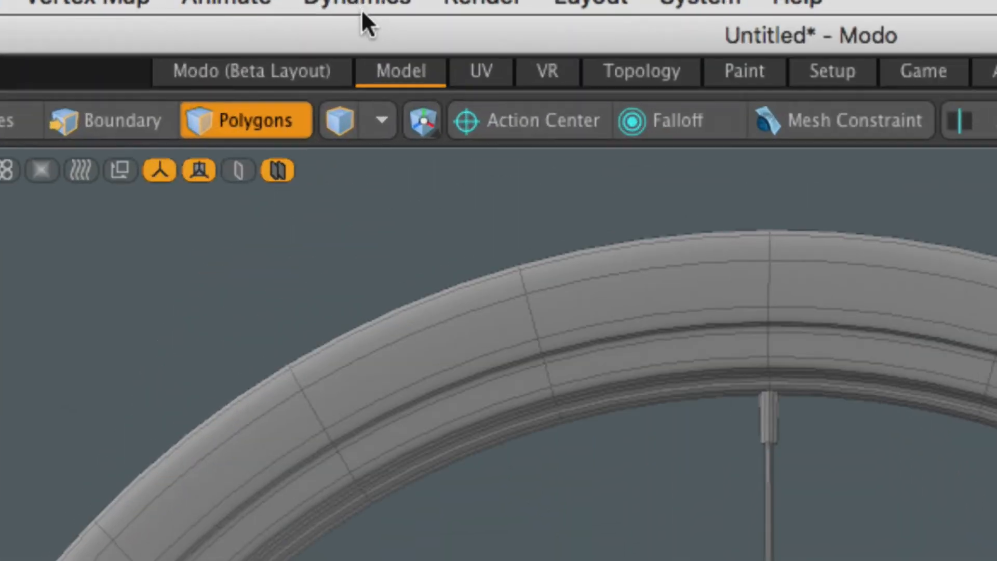
{"action": "left_click", "coordinate": [489, 120]}
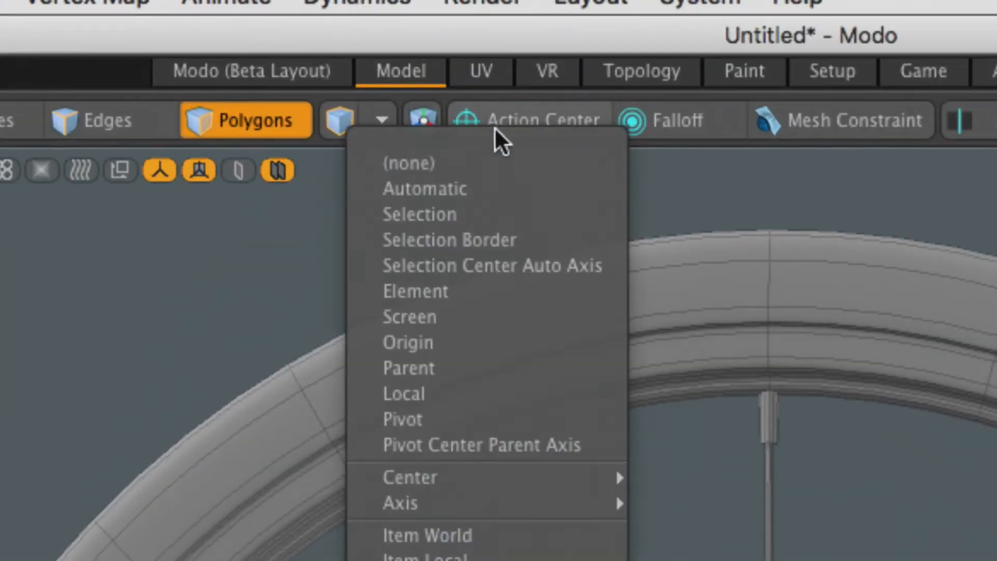
{"action": "left_click", "coordinate": [439, 345]}
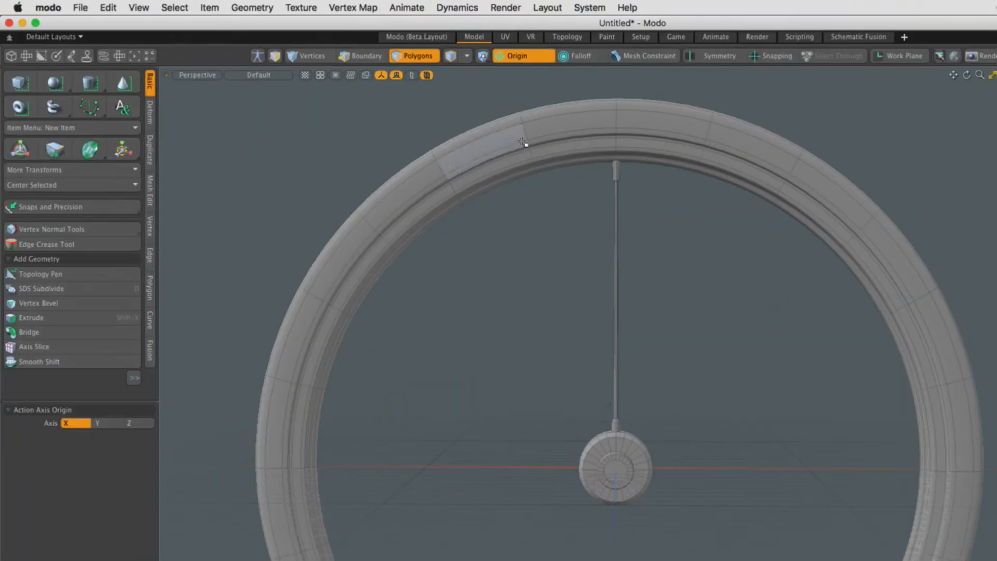
Select the spoke and create a radial array of 24 copies around the X axis.
{"action": "left_click_drag", "start_coordinate": [545, 218], "coordinate": [627, 247], "text": "alt"}
{"action": "left_click", "coordinate": [625, 245]}
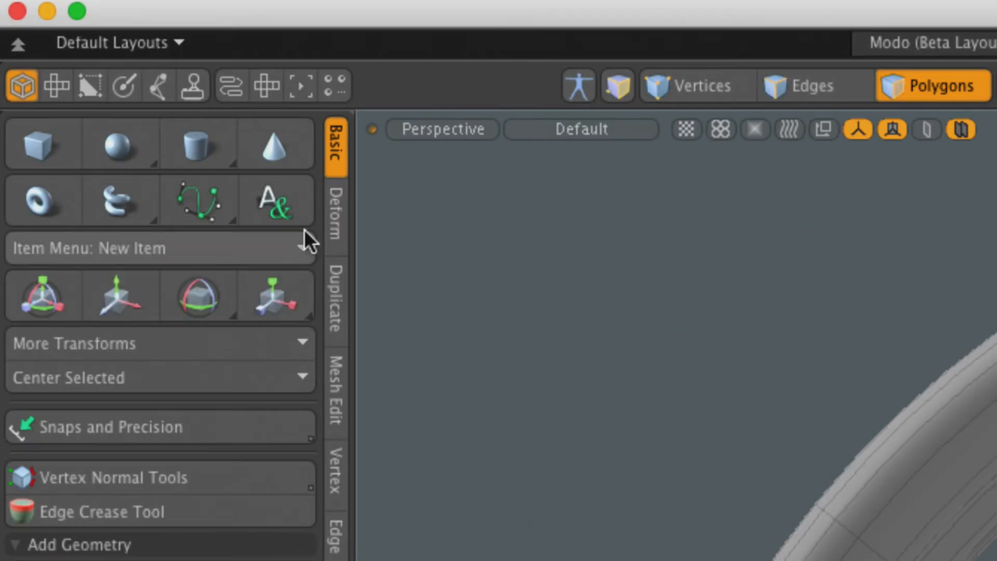
{"action": "left_click", "coordinate": [337, 281]}
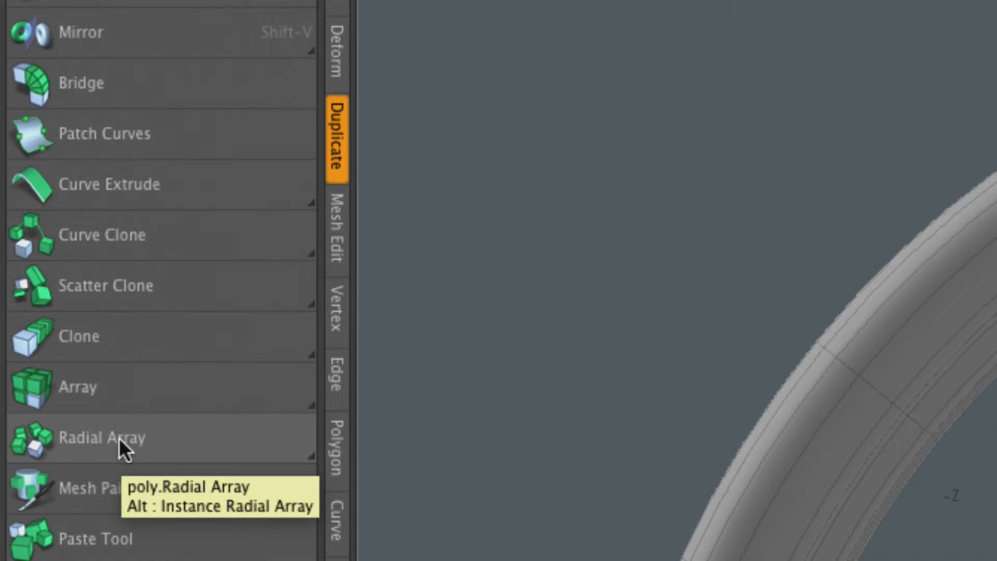
{"action": "left_click", "coordinate": [163, 434]}
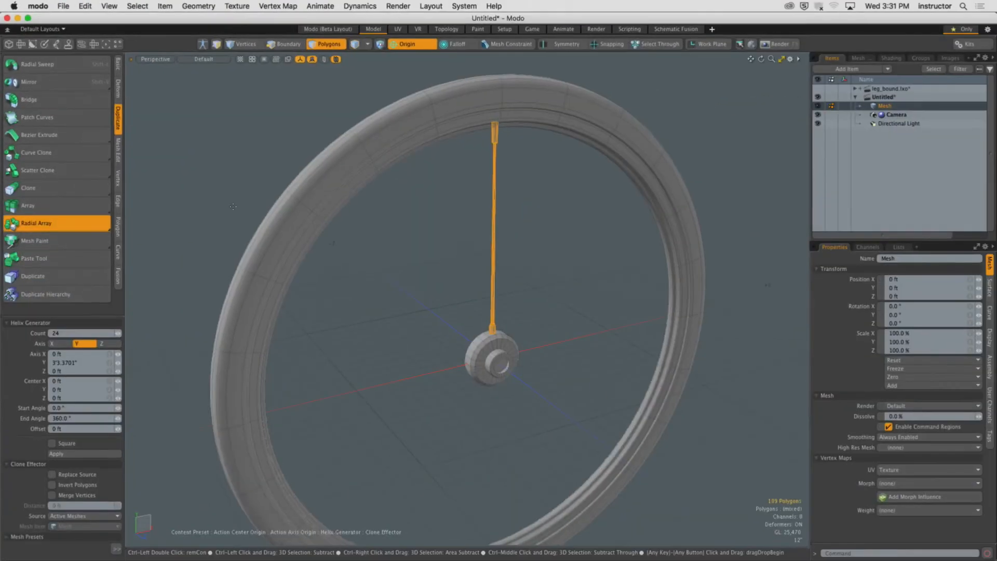
{"action": "left_click_drag", "start_coordinate": [349, 245], "coordinate": [478, 289], "text": "alt"}
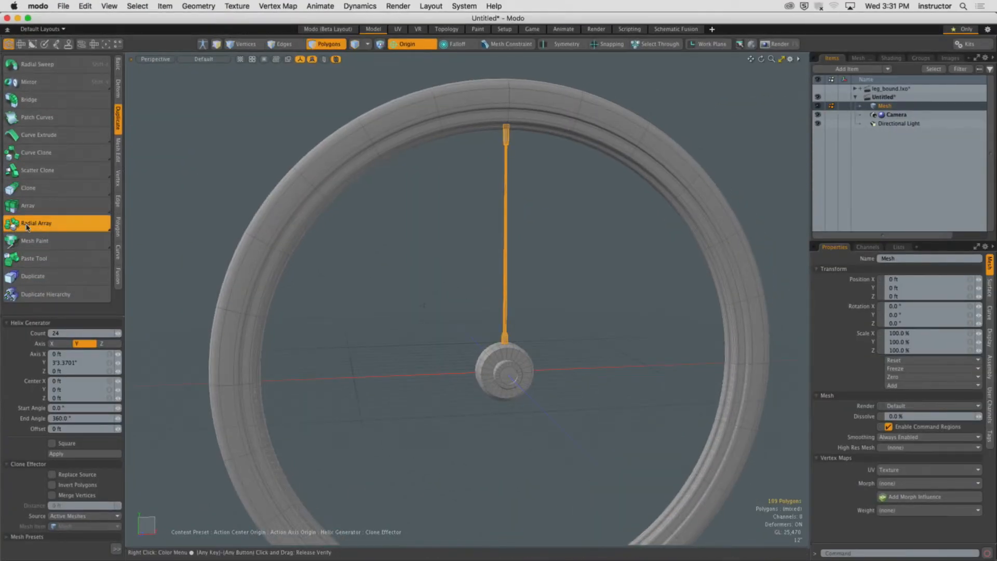
{"action": "left_click", "coordinate": [491, 396]}
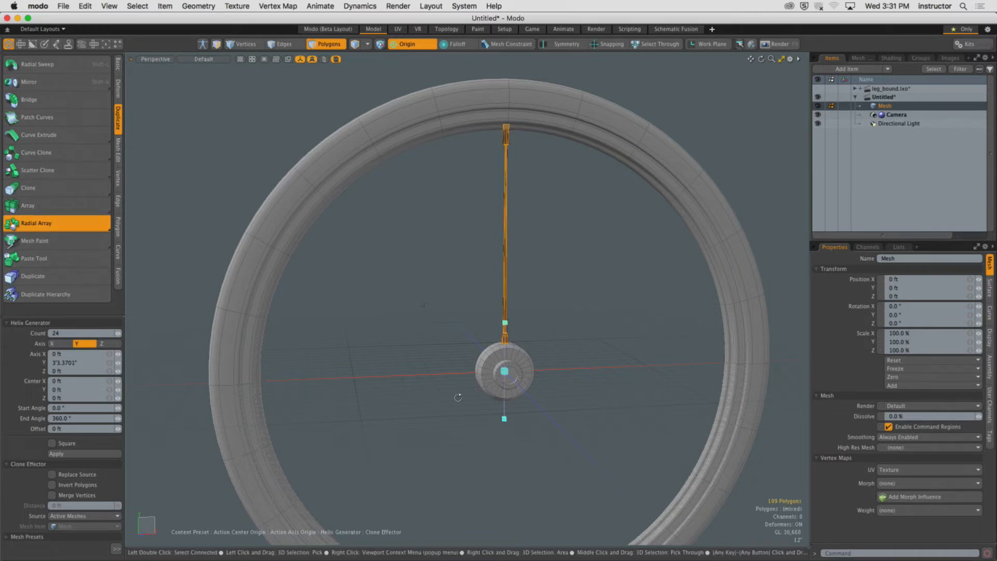
{"action": "left_click_drag", "start_coordinate": [458, 397], "coordinate": [514, 397], "text": "alt"}
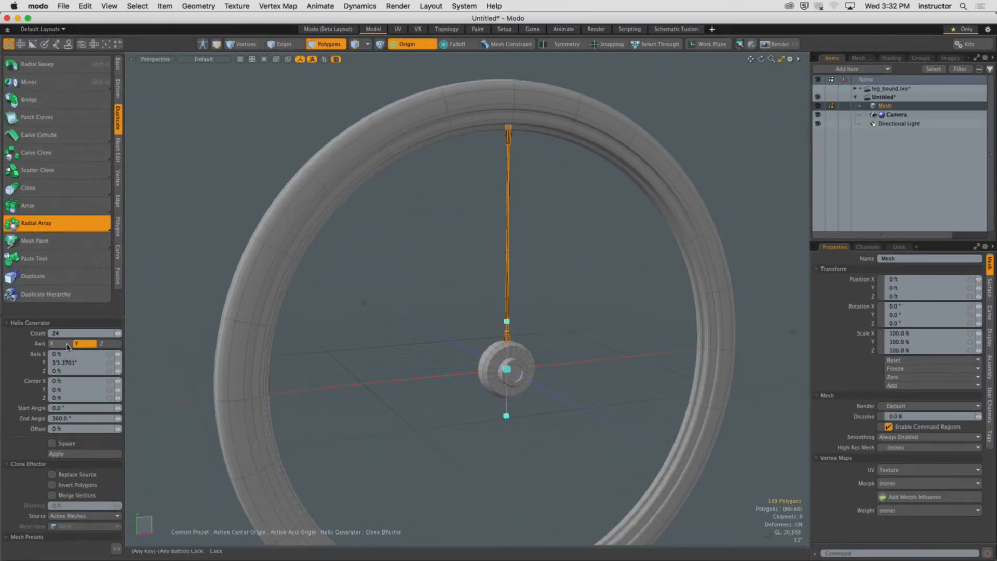
{"action": "left_click", "coordinate": [74, 319]}
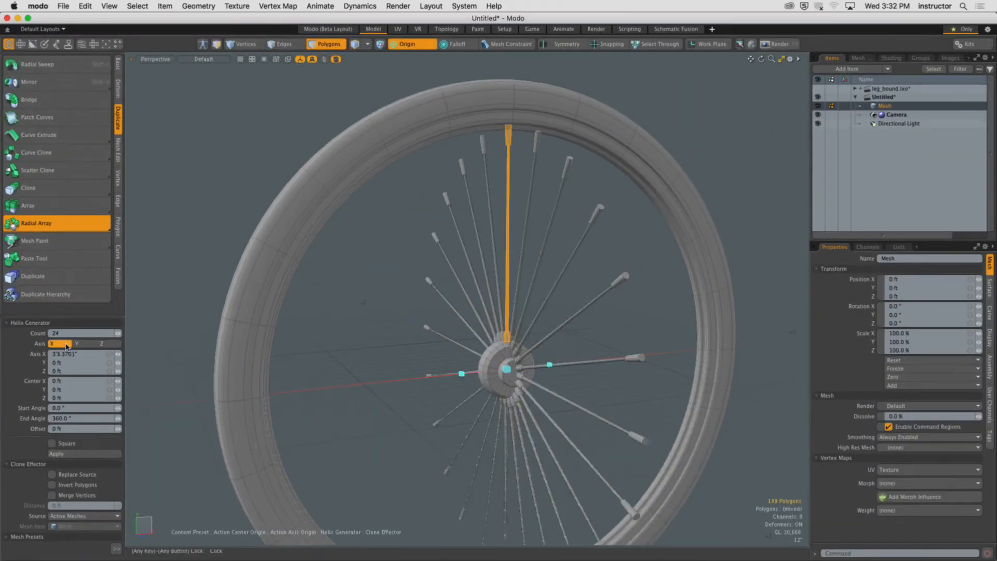
{"action": "left_click_drag", "start_coordinate": [496, 356], "coordinate": [445, 353], "text": "alt"}
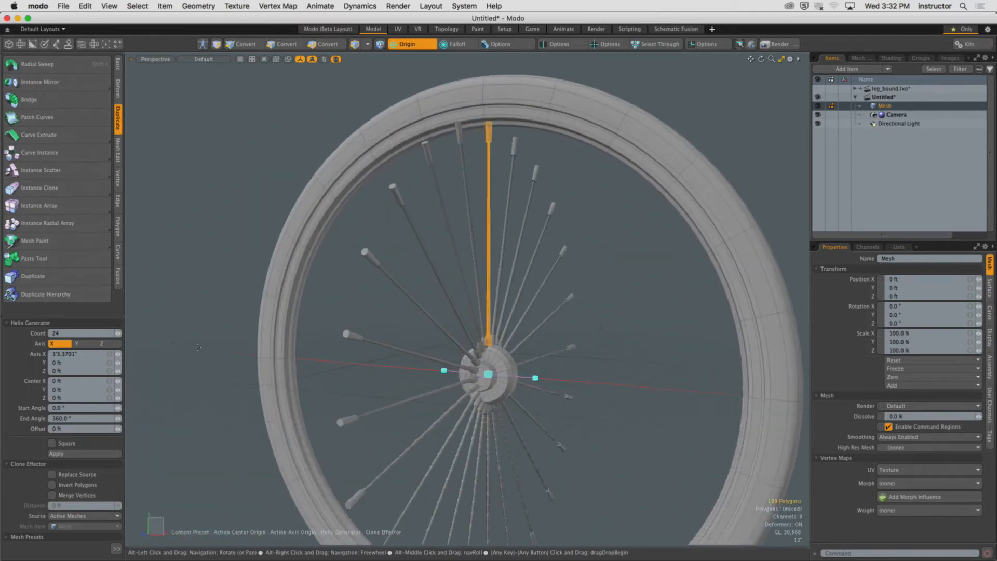
Switch the radial array's axis to Z so the spokes fan around the hub.
{"action": "left_click", "coordinate": [112, 344]}
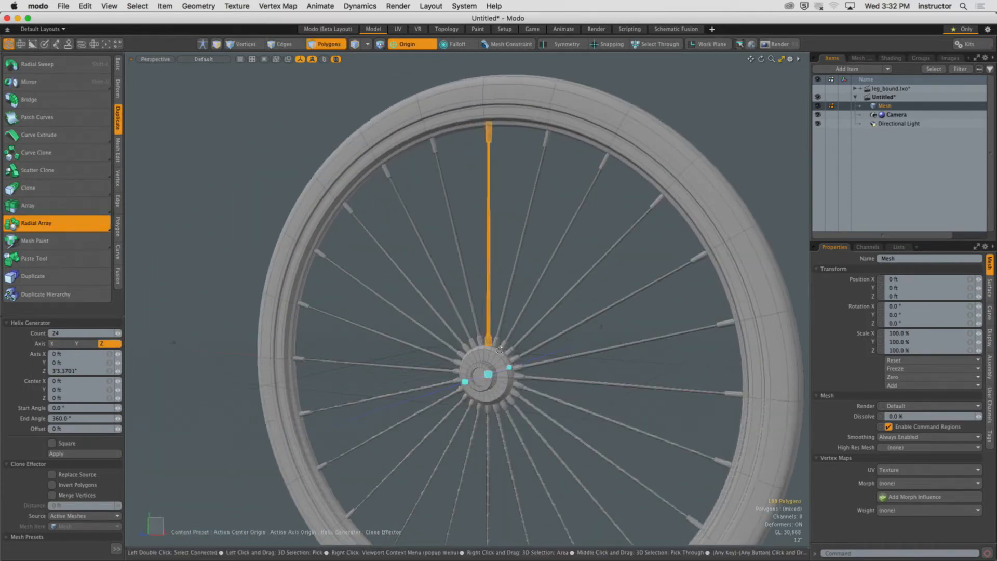
{"action": "left_click_drag", "start_coordinate": [519, 349], "coordinate": [551, 348], "text": "alt"}
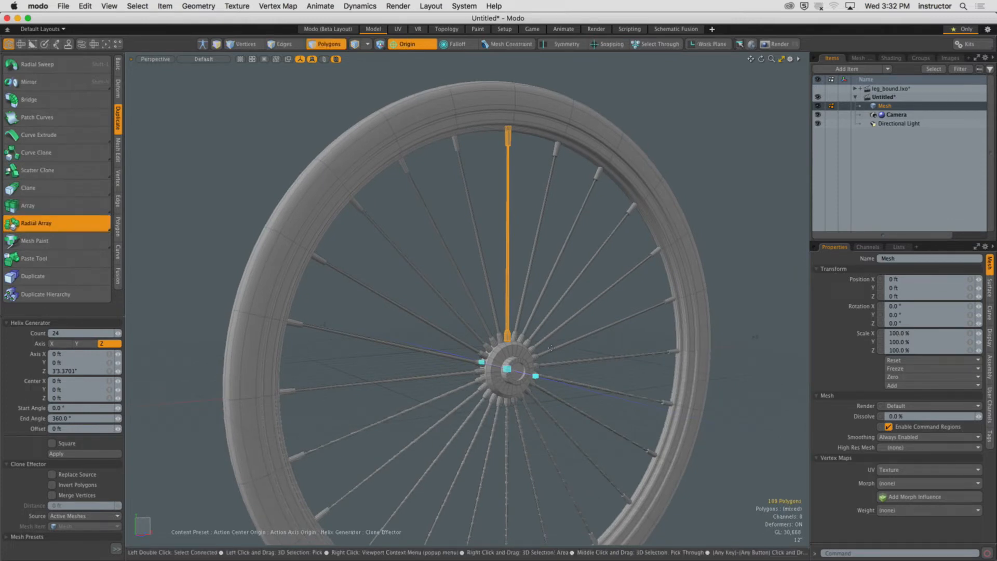
{"action": "left_click_drag", "start_coordinate": [551, 348], "coordinate": [597, 330], "text": "alt+shift"}
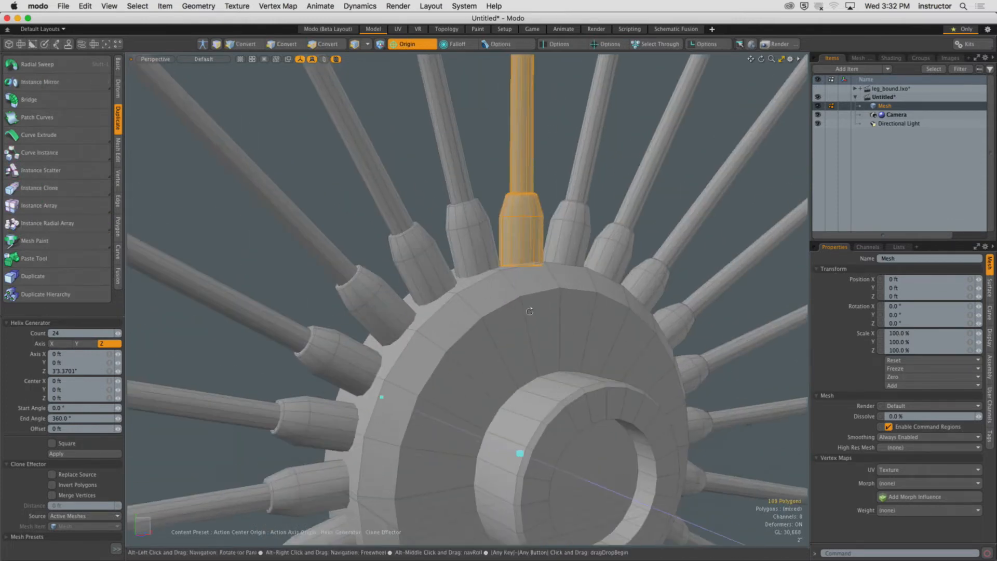
{"action": "mouse_move", "coordinate": [530, 311]}
{"action": "left_mouse_down", "text": "alt"}
{"action": "mouse_move", "coordinate": [462, 310]}
{"action": "mouse_move", "coordinate": [534, 317]}
{"action": "mouse_move", "coordinate": [432, 367]}
{"action": "mouse_move", "coordinate": [483, 334]}
{"action": "mouse_move", "coordinate": [472, 298]}
{"action": "mouse_move", "coordinate": [538, 306]}
{"action": "left_mouse_up", "text": "alt"}
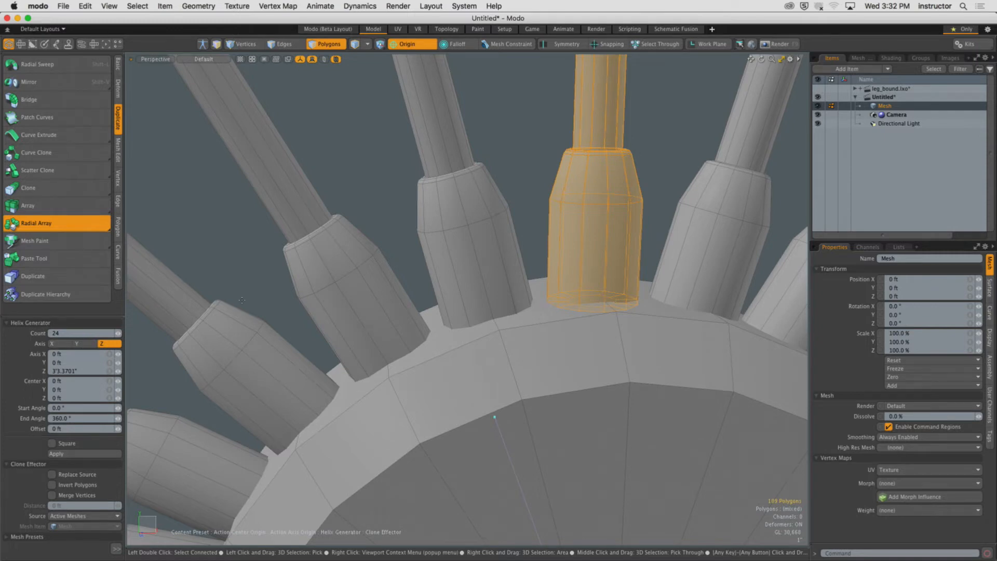
Try radial array counts of 30 and then 8 spokes.
{"action": "left_click", "coordinate": [83, 332]}
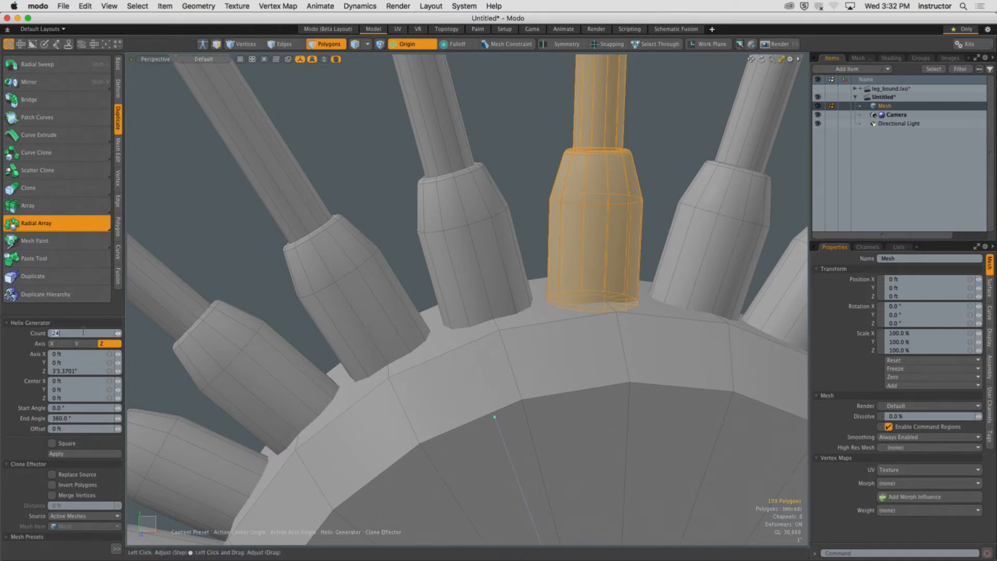
{"action": "type", "text": "30"}
{"action": "key", "text": "Return"}
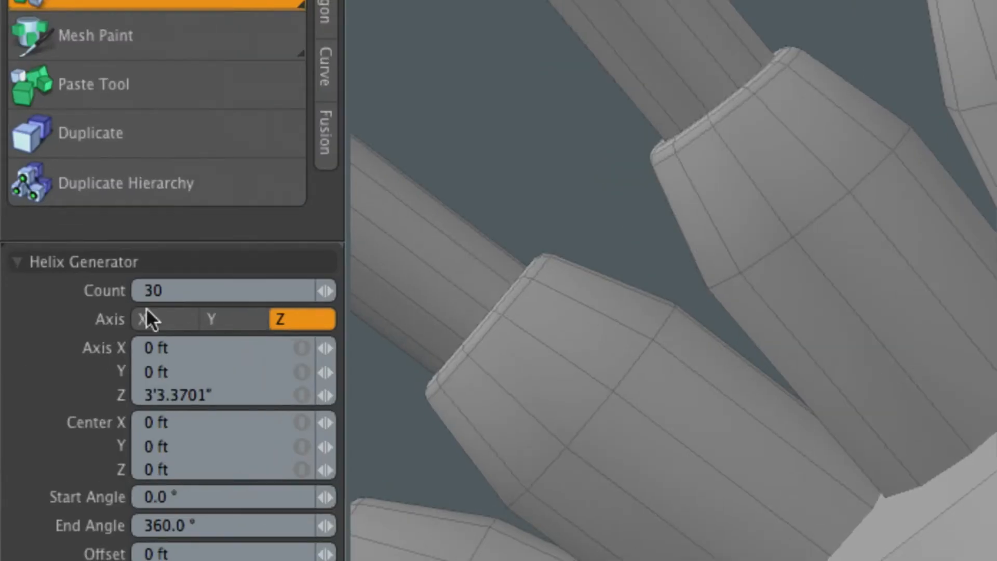
{"action": "left_click", "coordinate": [69, 332]}
{"action": "type", "text": "8"}
{"action": "key", "text": "Return"}
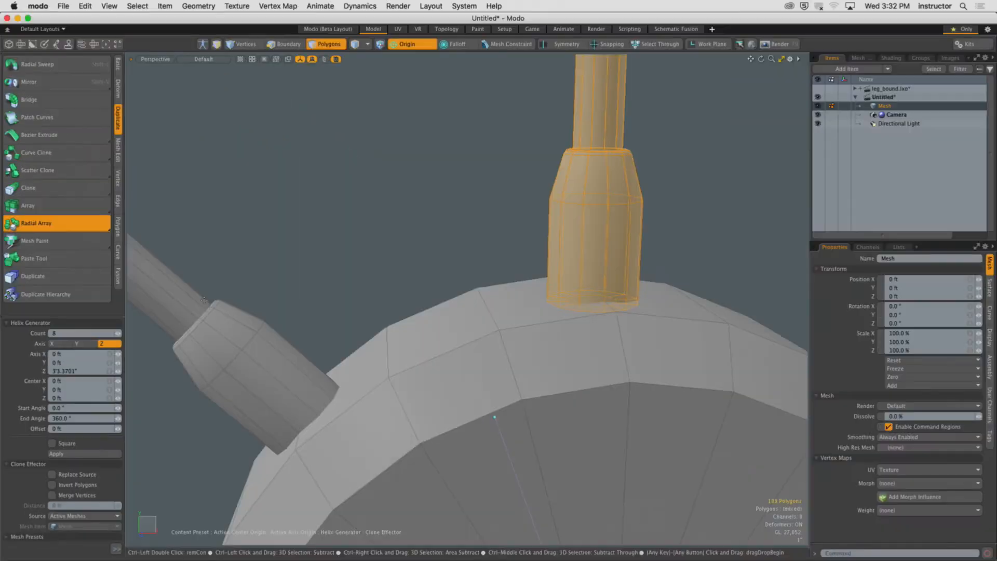
{"action": "left_click_drag", "start_coordinate": [560, 341], "coordinate": [483, 350], "text": "ctrl+alt"}
{"action": "scroll", "coordinate": [491, 332], "scroll_direction": "up", "scroll_amount": 3}
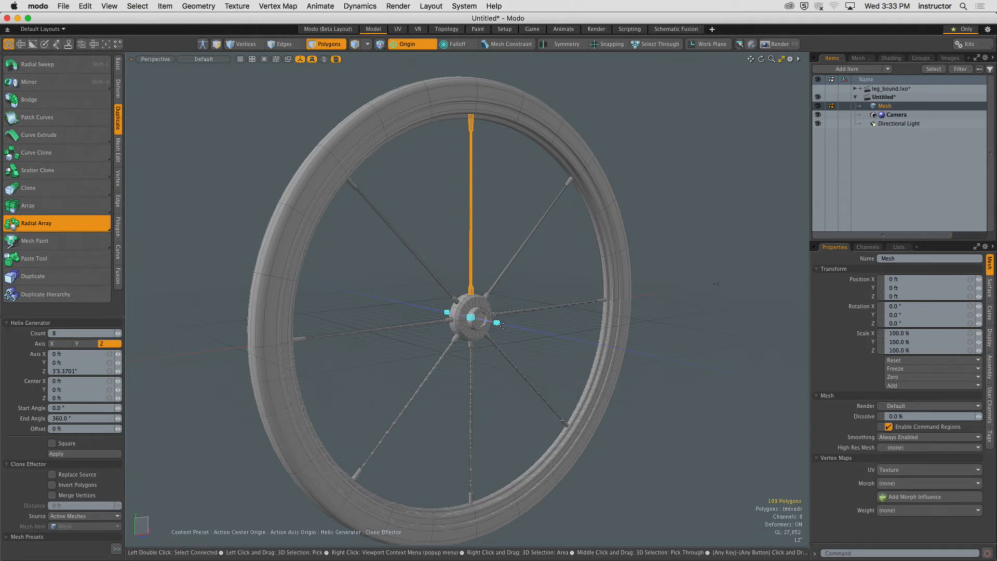
Set the radial array count back to 24.
{"action": "left_click", "coordinate": [69, 333]}
{"action": "type", "text": "24"}
{"action": "key", "text": "Return"}
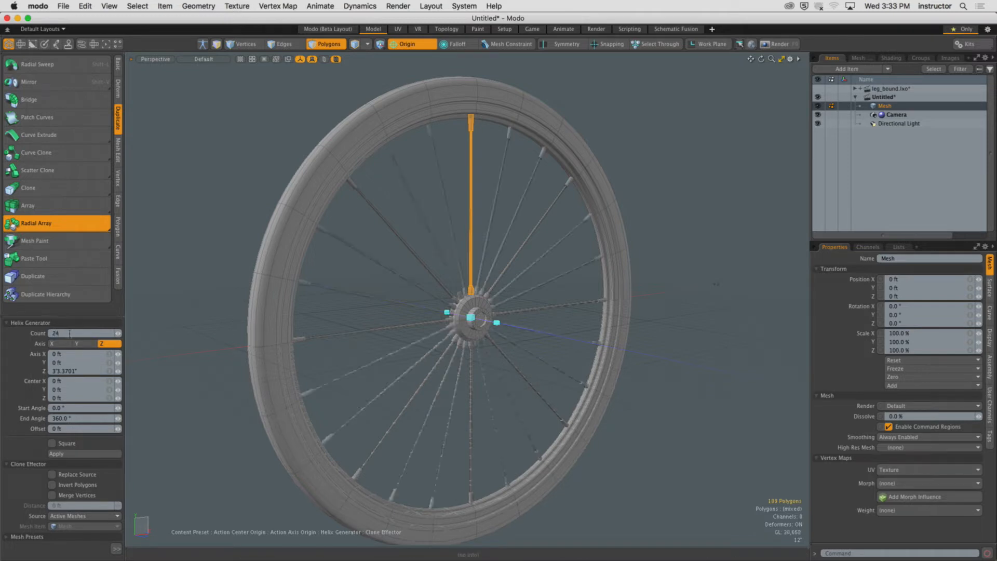
Set the radial array's end angle to 180°.
{"action": "left_click_drag", "start_coordinate": [363, 303], "coordinate": [401, 303], "text": "alt"}
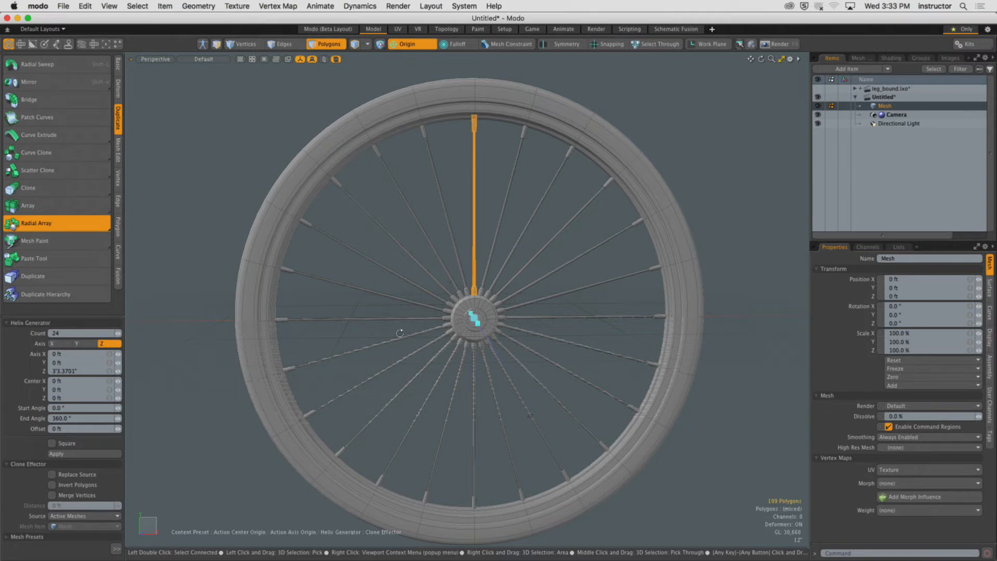
{"action": "left_click_drag", "start_coordinate": [400, 332], "coordinate": [462, 338], "text": "alt"}
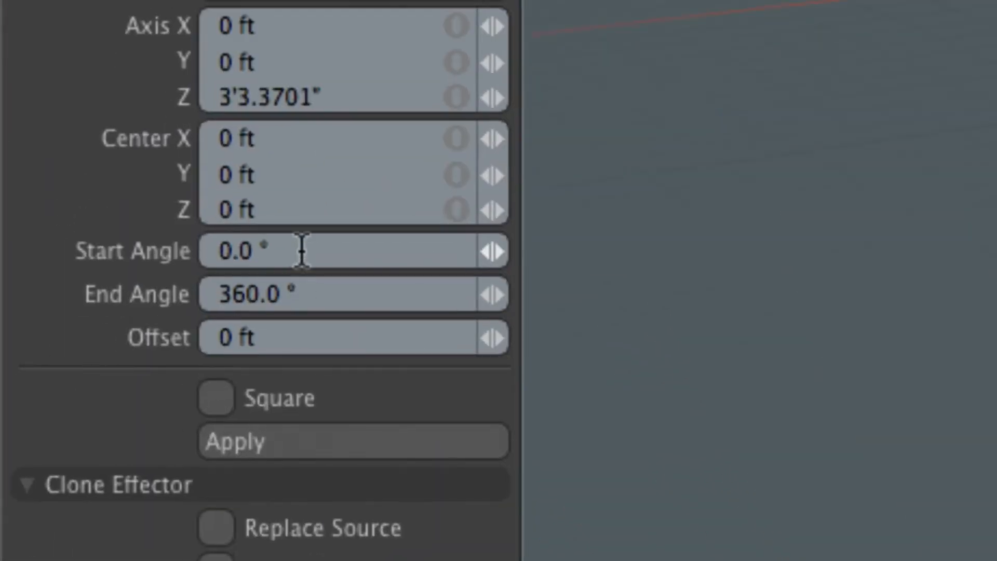
{"action": "left_click", "coordinate": [84, 399]}
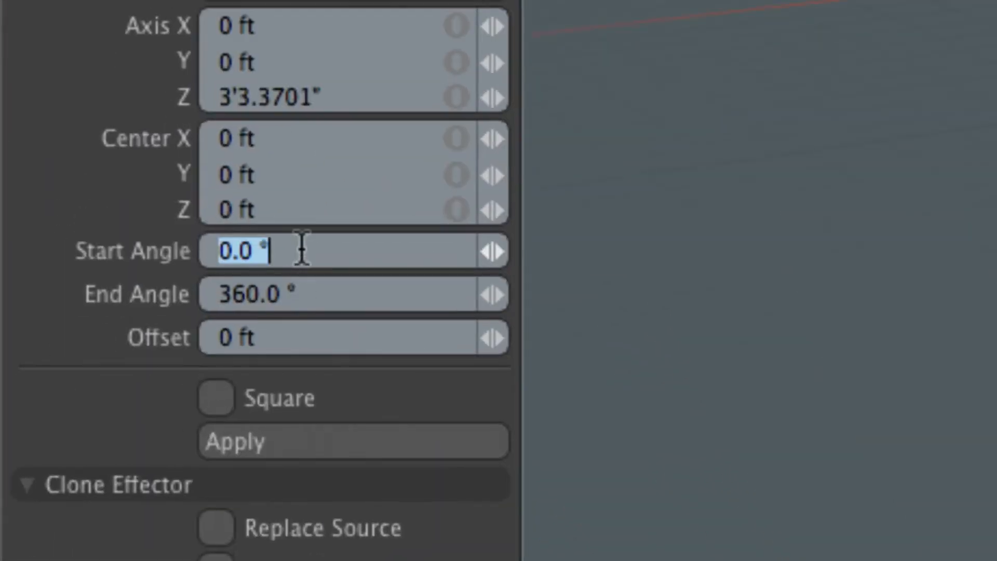
{"action": "left_click", "coordinate": [311, 291]}
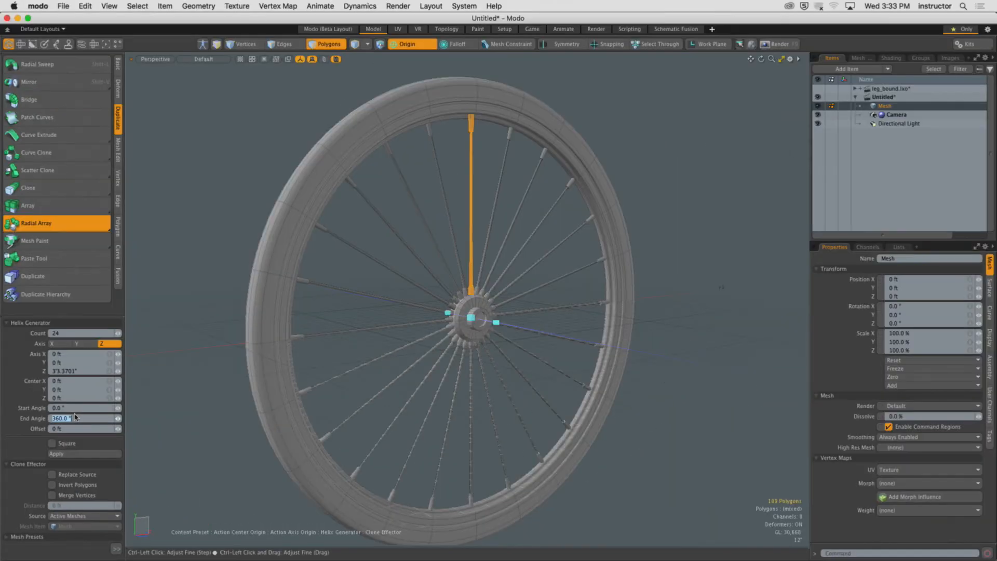
{"action": "type", "text": "180"}
{"action": "key", "text": "Return"}
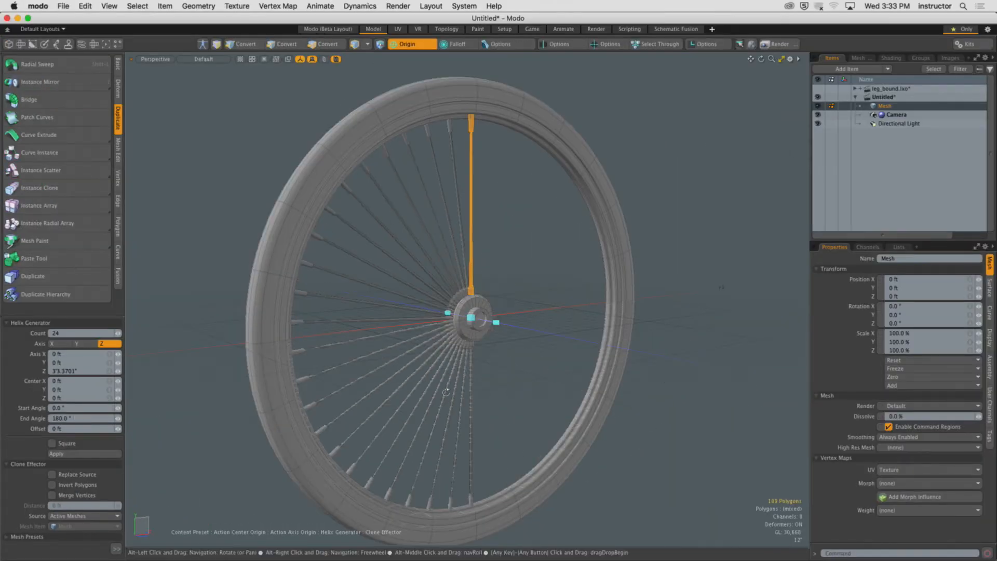
Undo the last two actions on the spoke array.
{"action": "left_click_drag", "start_coordinate": [446, 392], "coordinate": [469, 377], "text": "alt"}
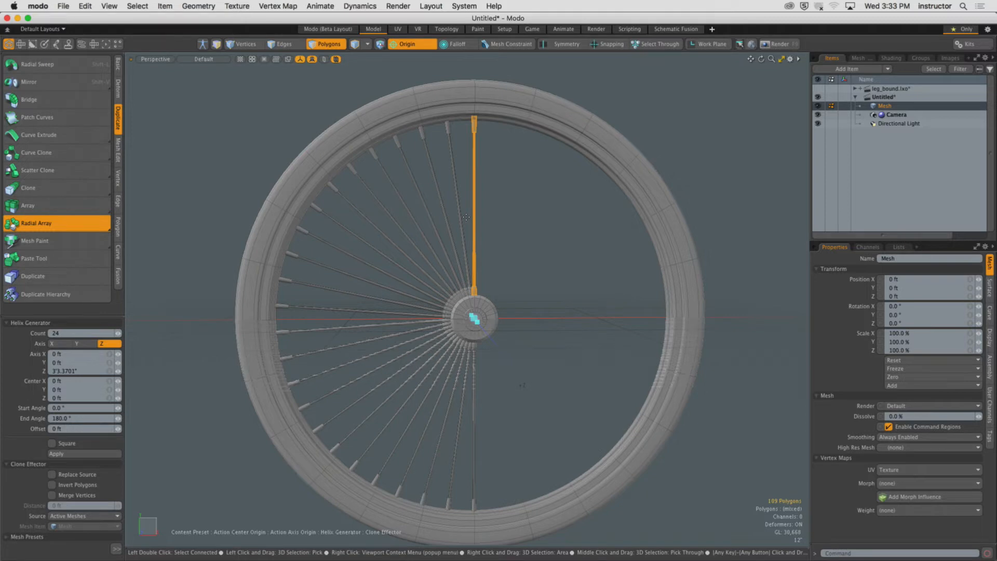
{"action": "left_click", "coordinate": [523, 267]}
{"action": "mouse_move", "coordinate": [508, 272]}
{"action": "left_mouse_down", "text": "alt"}
{"action": "mouse_move", "coordinate": [519, 273]}
{"action": "mouse_move", "coordinate": [498, 282]}
{"action": "left_mouse_up", "text": "alt"}
{"action": "key", "text": "super+z"}
{"action": "key", "text": "super+z"}
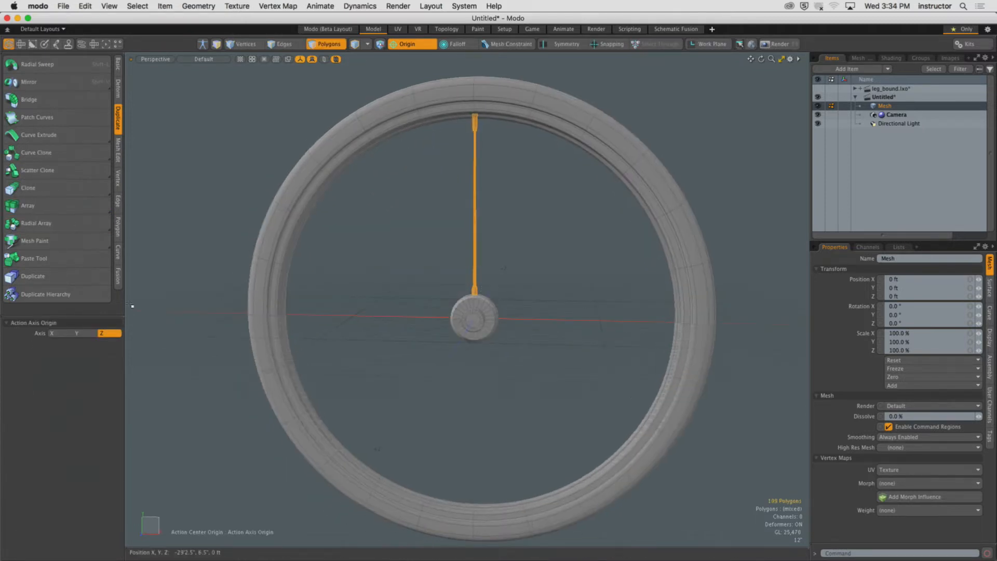
Reapply Radial Array to the spoke and set its end angle to 360°.
{"action": "left_click", "coordinate": [68, 226]}
{"action": "left_click", "coordinate": [395, 275]}
{"action": "left_click_drag", "start_coordinate": [395, 275], "coordinate": [408, 274], "text": "alt"}
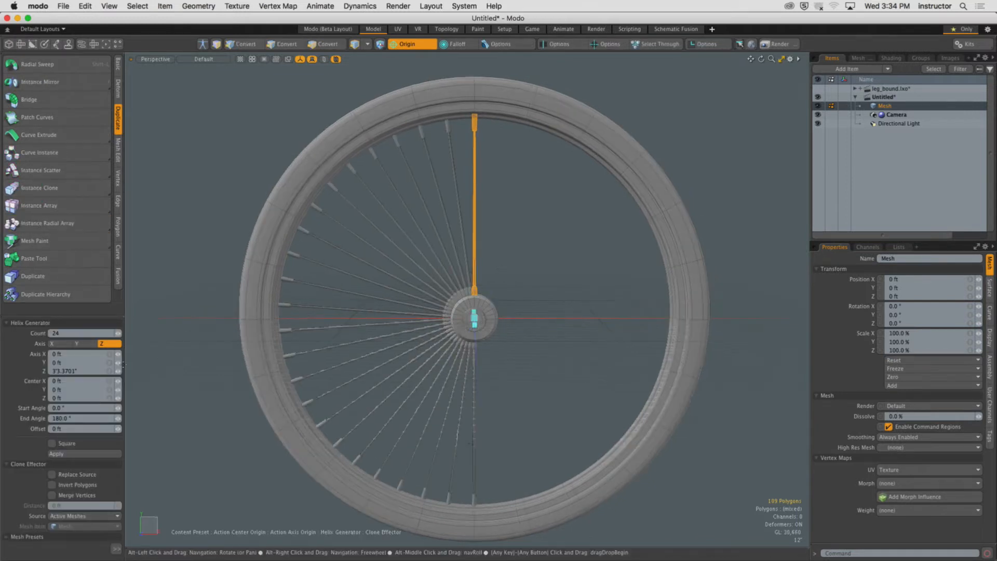
{"action": "left_click", "coordinate": [70, 419]}
{"action": "type", "text": "360"}
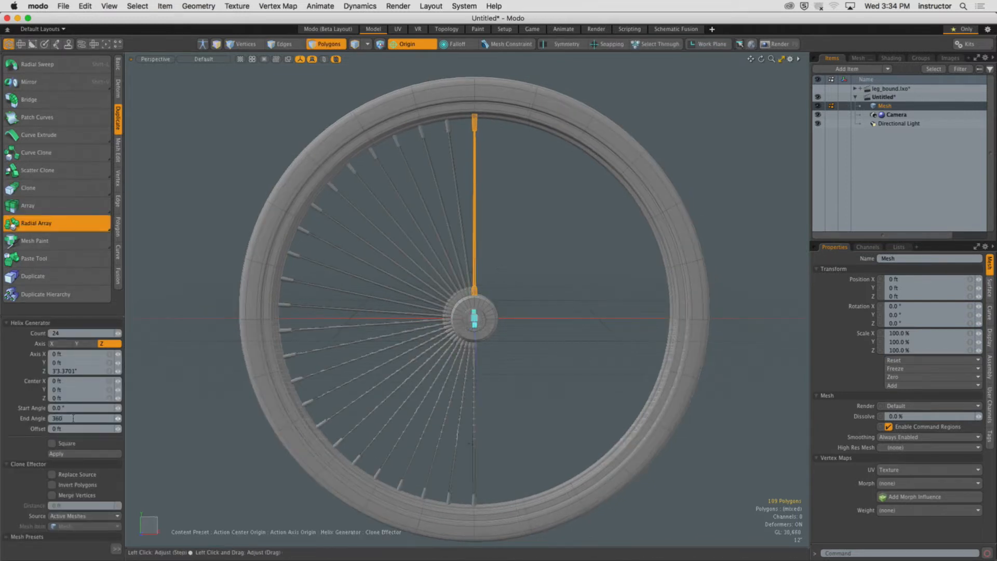
{"action": "key", "text": "Return"}
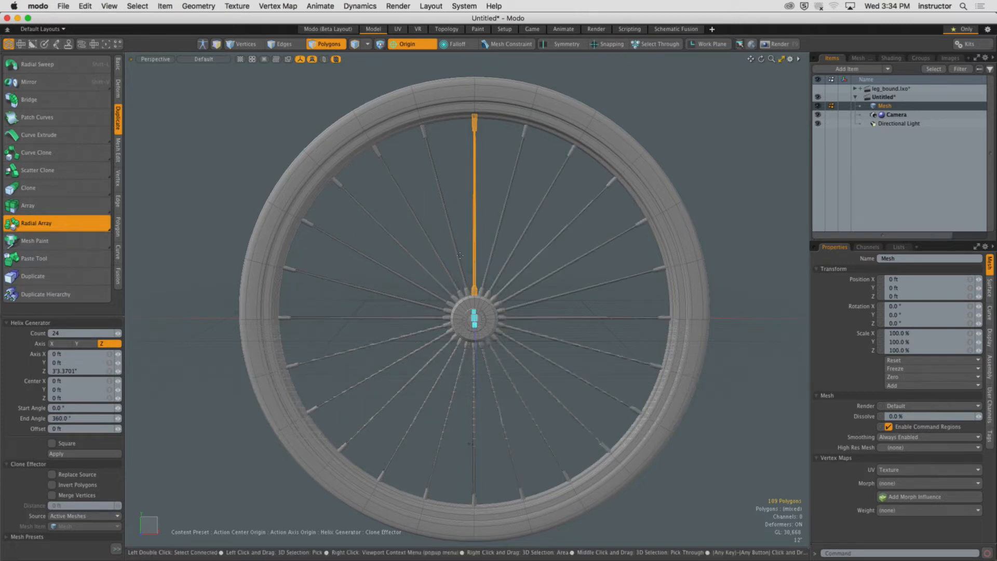
Try an end angle of 720° and undo it.
{"action": "scroll", "coordinate": [460, 256], "scroll_direction": "up", "scroll_amount": 5}
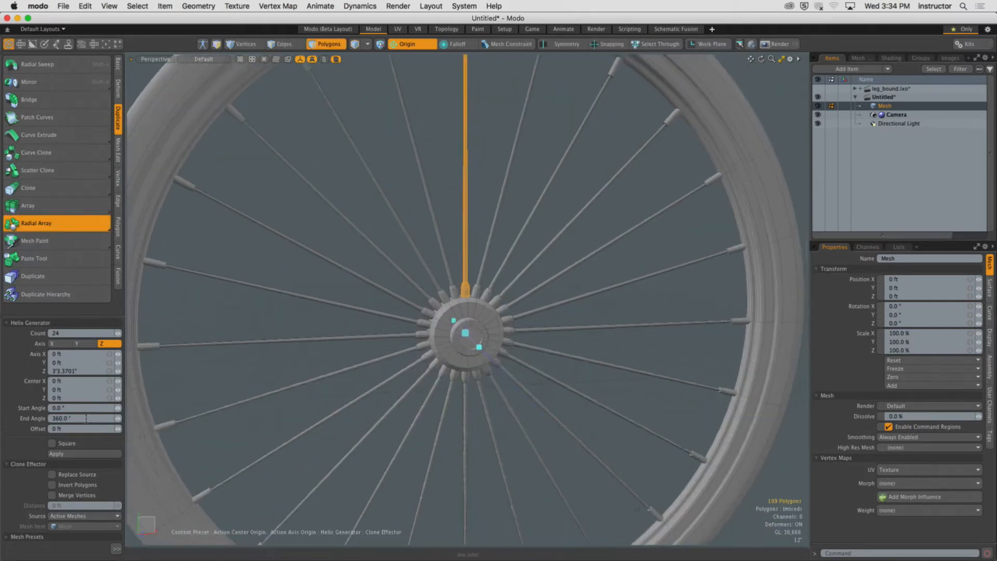
{"action": "left_click", "coordinate": [78, 419]}
{"action": "type", "text": "720"}
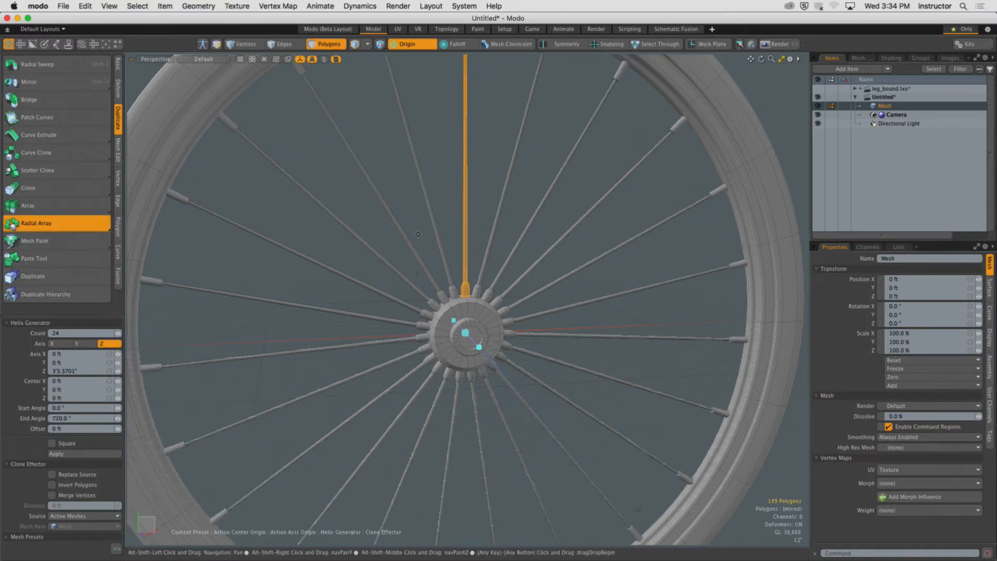
{"action": "left_click_drag", "start_coordinate": [419, 232], "coordinate": [390, 310], "text": "alt"}
{"action": "key", "text": "super+z"}
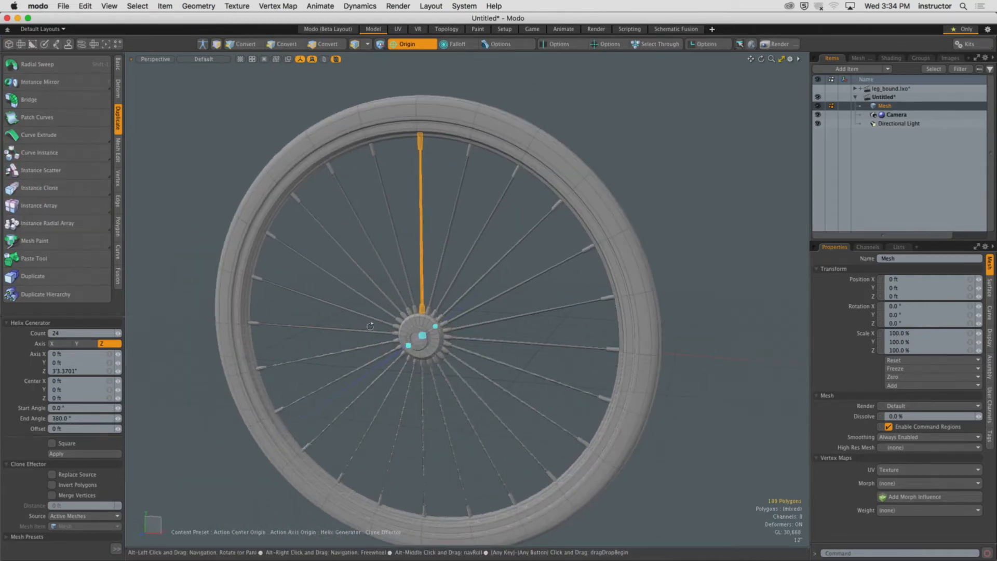
Set the radial array offset to 35'1" to spread the spokes along the axis.
{"action": "left_click_drag", "start_coordinate": [310, 333], "coordinate": [391, 333], "text": "alt"}
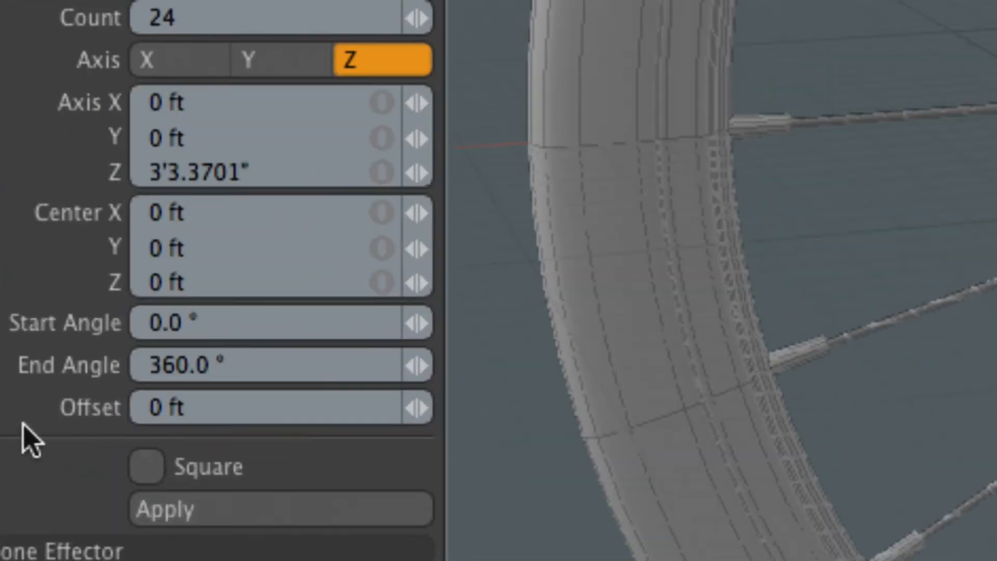
{"action": "left_click", "coordinate": [196, 408]}
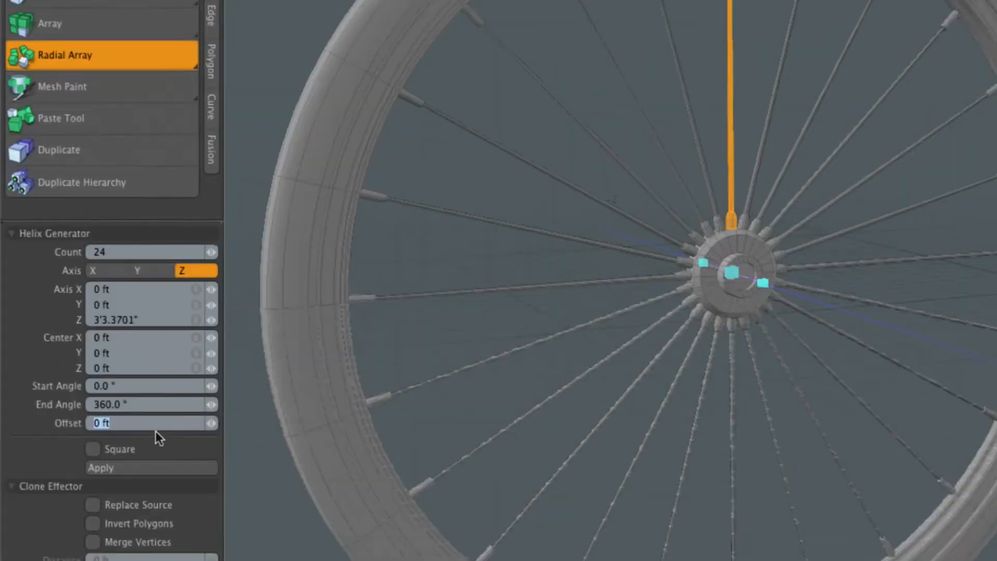
{"action": "left_click_drag", "start_coordinate": [789, 193], "coordinate": [866, 193], "text": "alt"}
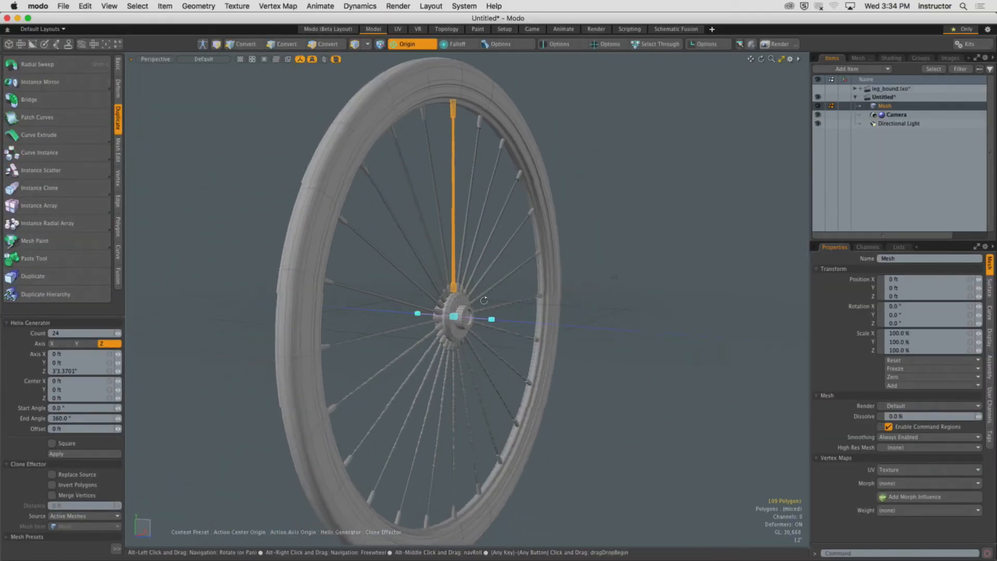
{"action": "mouse_move", "coordinate": [484, 300]}
{"action": "left_mouse_down", "text": "alt"}
{"action": "mouse_move", "coordinate": [516, 300]}
{"action": "mouse_move", "coordinate": [482, 296]}
{"action": "left_mouse_up", "text": "alt"}
{"action": "left_click_drag", "start_coordinate": [462, 283], "coordinate": [434, 373], "text": "alt+shift"}
{"action": "scroll", "coordinate": [434, 373], "scroll_direction": "up", "scroll_amount": 5}
{"action": "left_click_drag", "start_coordinate": [469, 408], "coordinate": [389, 343], "text": "alt+shift"}
{"action": "scroll", "coordinate": [387, 381], "scroll_direction": "down", "scroll_amount": 6}
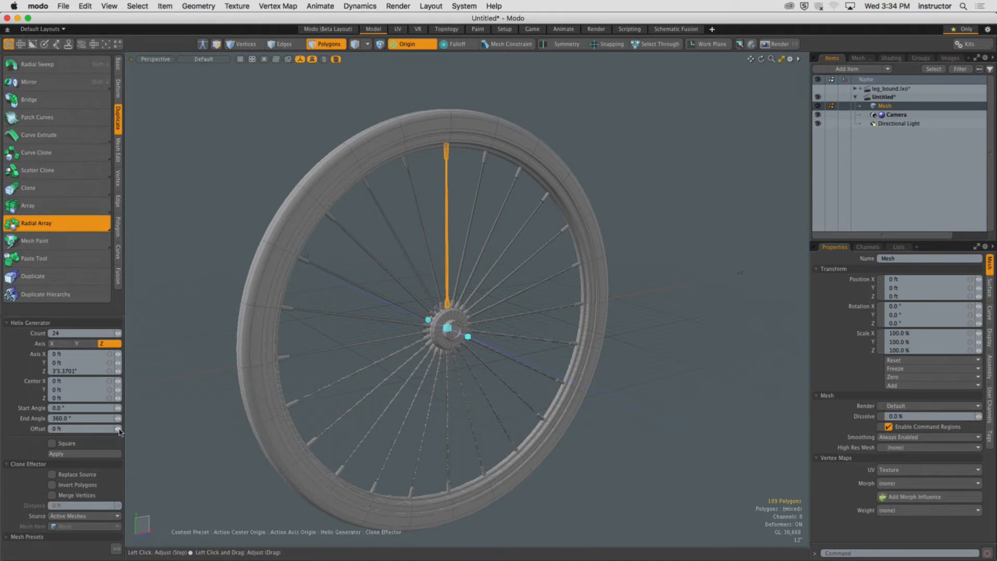
{"action": "mouse_move", "coordinate": [118, 431]}
{"action": "left_mouse_down"}
{"action": "mouse_move", "coordinate": [131, 431]}
{"action": "mouse_move", "coordinate": [121, 431]}
{"action": "left_mouse_up"}
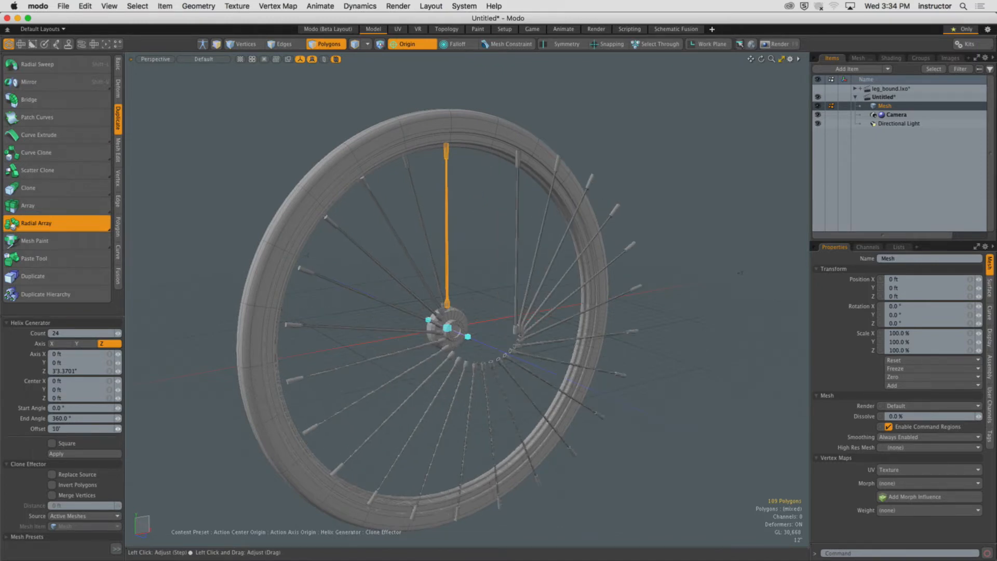
{"action": "left_click_drag", "start_coordinate": [412, 341], "coordinate": [510, 313], "text": "alt"}
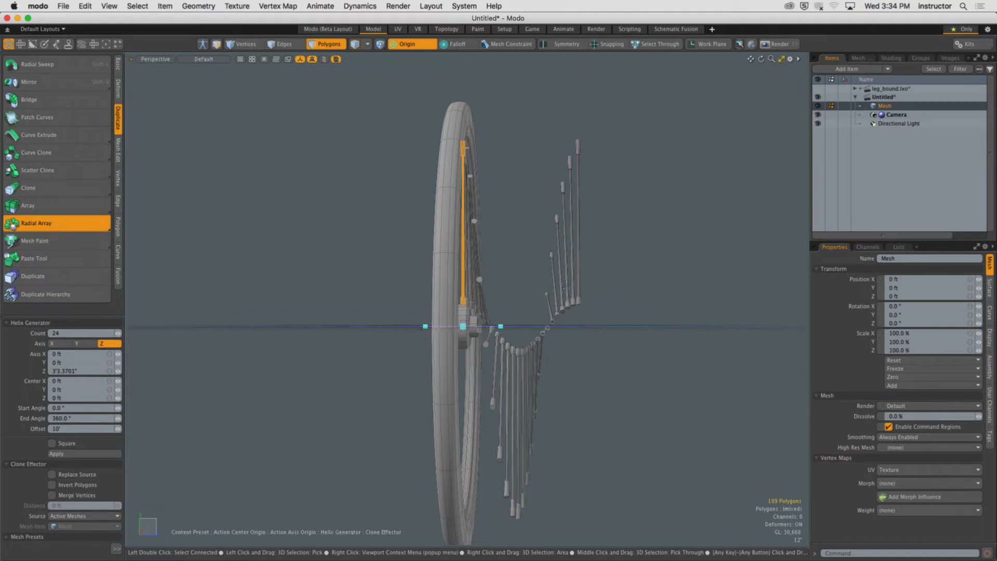
{"action": "left_click_drag", "start_coordinate": [563, 288], "coordinate": [198, 384], "text": "alt"}
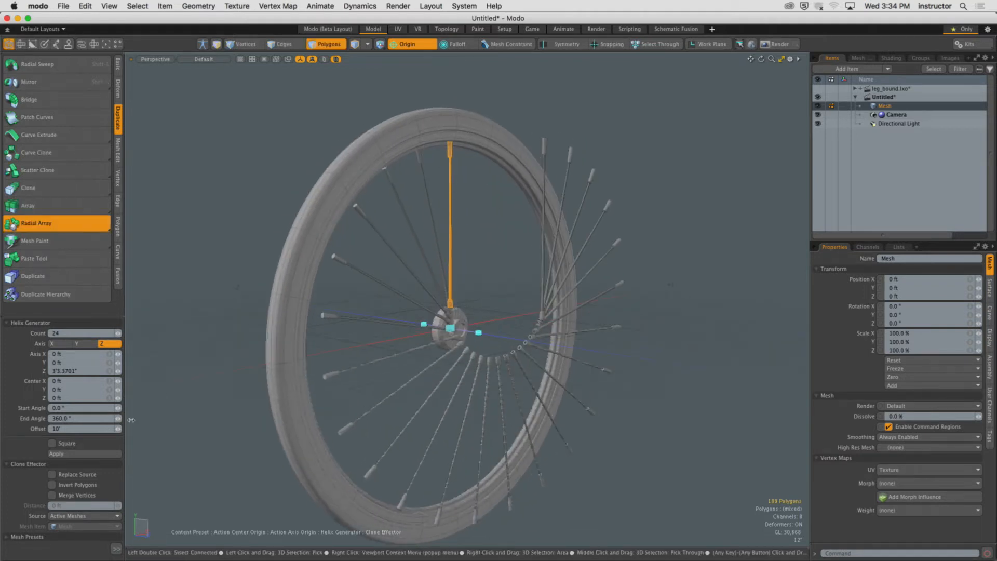
{"action": "left_click_drag", "start_coordinate": [118, 430], "coordinate": [150, 430]}
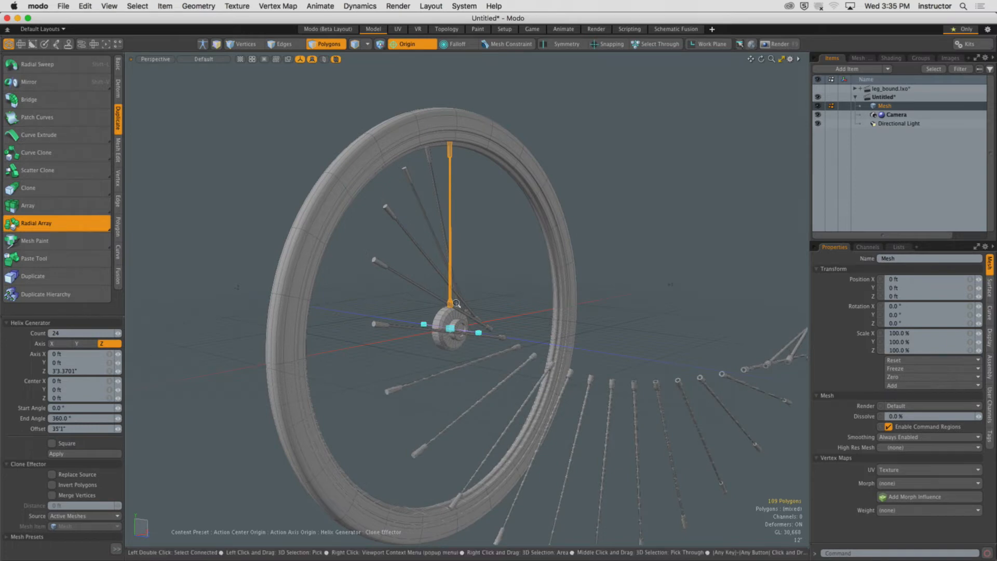
Set the radial array's end angle to 720°.
{"action": "scroll", "coordinate": [475, 306], "scroll_direction": "down", "scroll_amount": 5}
{"action": "left_click_drag", "start_coordinate": [476, 306], "coordinate": [410, 323], "text": "alt+shift"}
{"action": "left_click", "coordinate": [103, 419]}
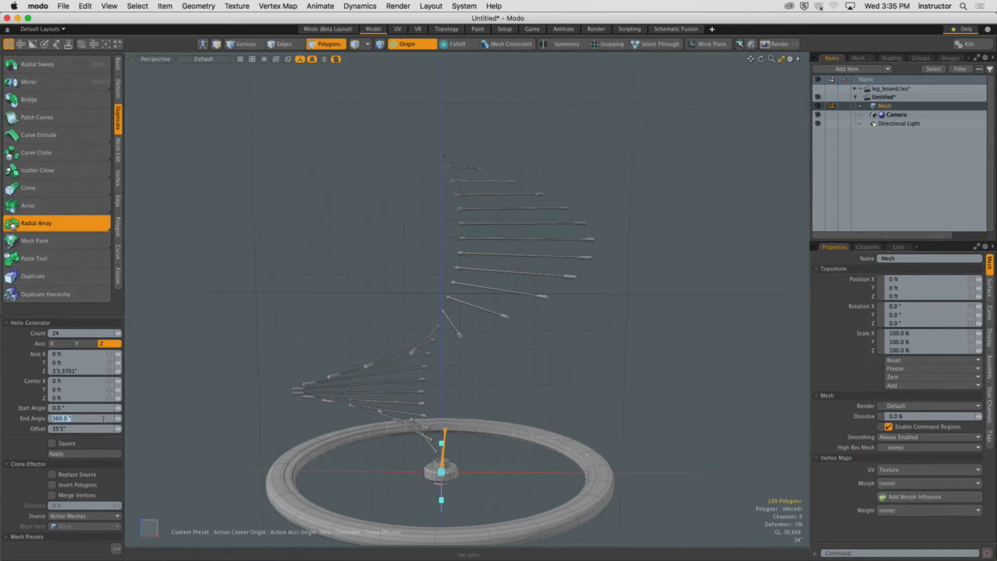
{"action": "type", "text": "70"}
{"action": "key", "text": "BackSpace"}
{"action": "type", "text": "20"}
{"action": "key", "text": "Return"}
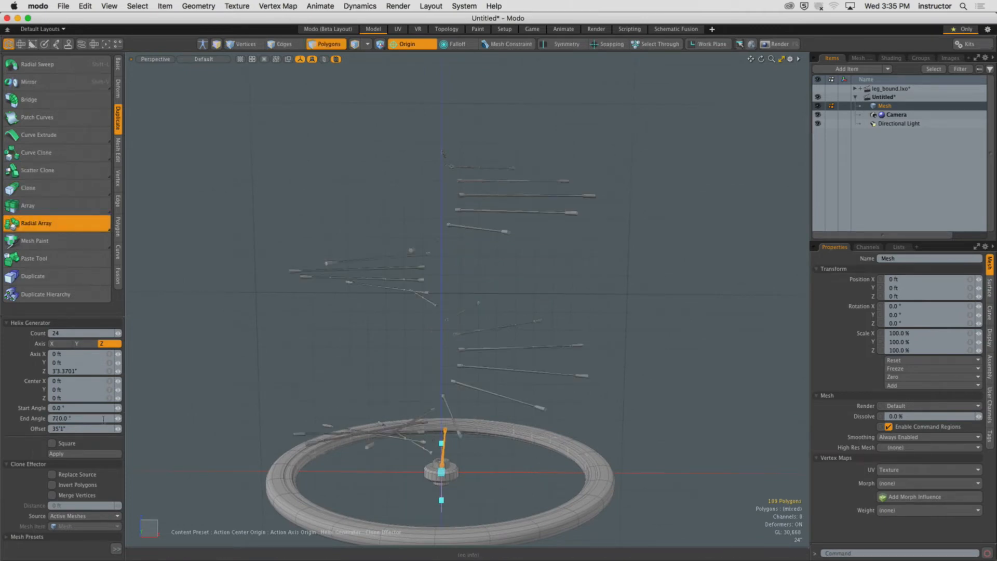
{"action": "left_click_drag", "start_coordinate": [382, 285], "coordinate": [322, 257], "text": "alt"}
Set the radial array count to 48.
{"action": "left_click", "coordinate": [73, 333]}
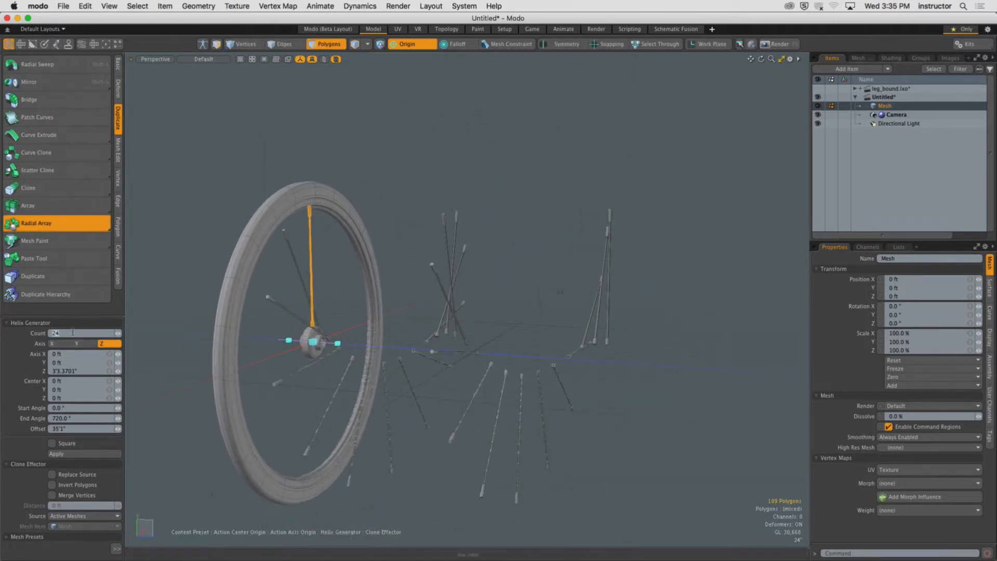
{"action": "type", "text": "48"}
{"action": "key", "text": "Return"}
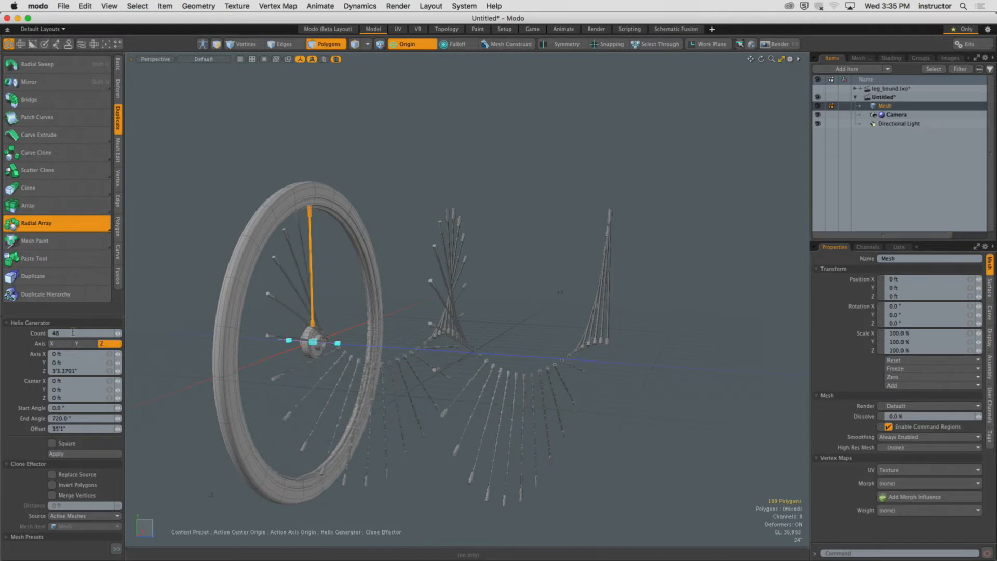
{"action": "mouse_move", "coordinate": [542, 335]}
{"action": "left_mouse_down", "text": "alt"}
{"action": "mouse_move", "coordinate": [517, 334]}
{"action": "mouse_move", "coordinate": [493, 301]}
{"action": "mouse_move", "coordinate": [467, 291]}
{"action": "mouse_move", "coordinate": [446, 365]}
{"action": "mouse_move", "coordinate": [384, 314]}
{"action": "mouse_move", "coordinate": [290, 283]}
{"action": "mouse_move", "coordinate": [100, 317]}
{"action": "mouse_move", "coordinate": [623, 317]}
{"action": "mouse_move", "coordinate": [546, 317]}
{"action": "left_mouse_up", "text": "alt"}
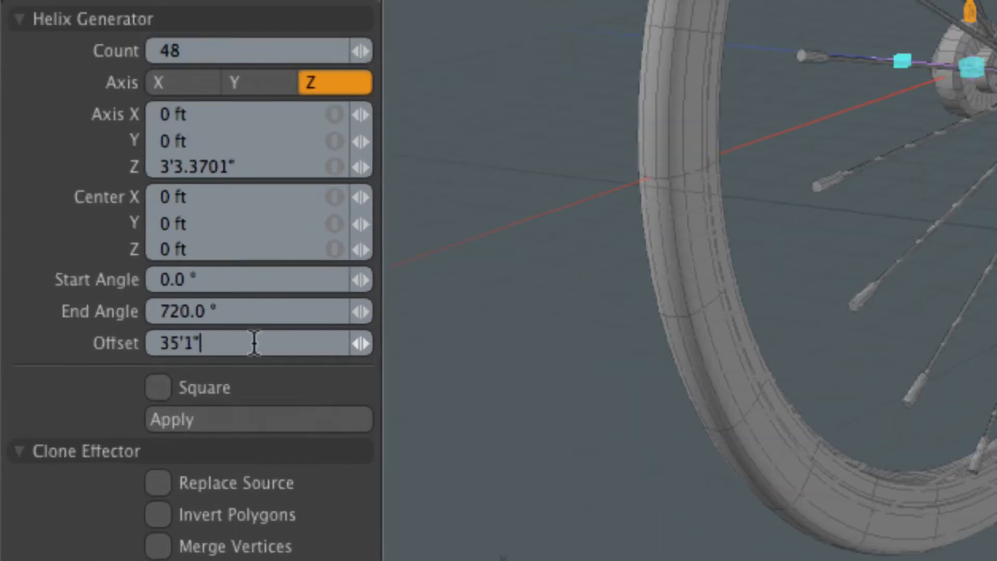
Set the radial array offset to 0 ft and the end angle to 360°.
{"action": "left_click", "coordinate": [85, 428]}
{"action": "type", "text": "0"}
{"action": "key", "text": "Return"}
{"action": "left_click", "coordinate": [246, 313]}
{"action": "type", "text": "360"}
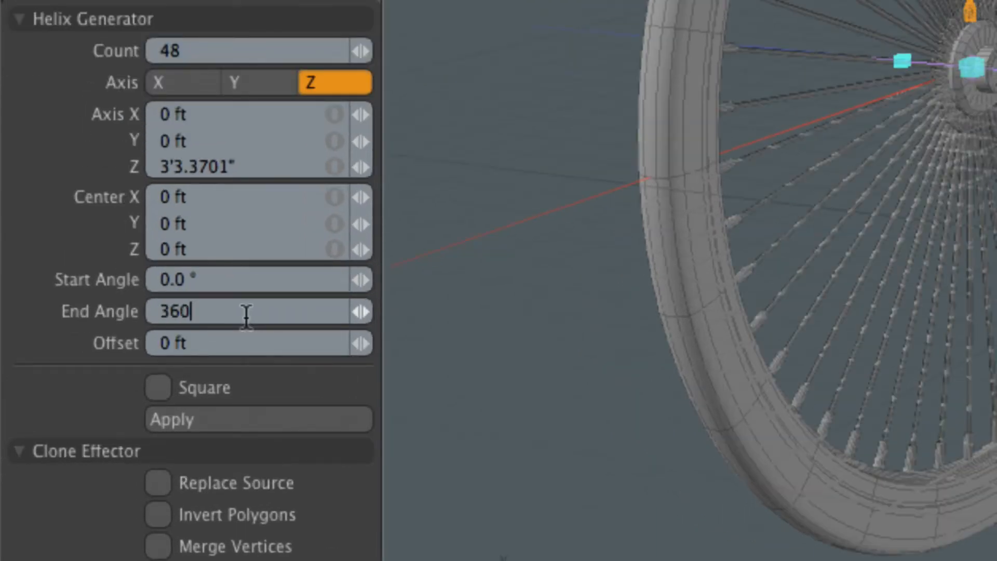
{"action": "key", "text": "Return"}
Set the radial array count to 24 and finish the Radial Array tool.
{"action": "left_click", "coordinate": [169, 50]}
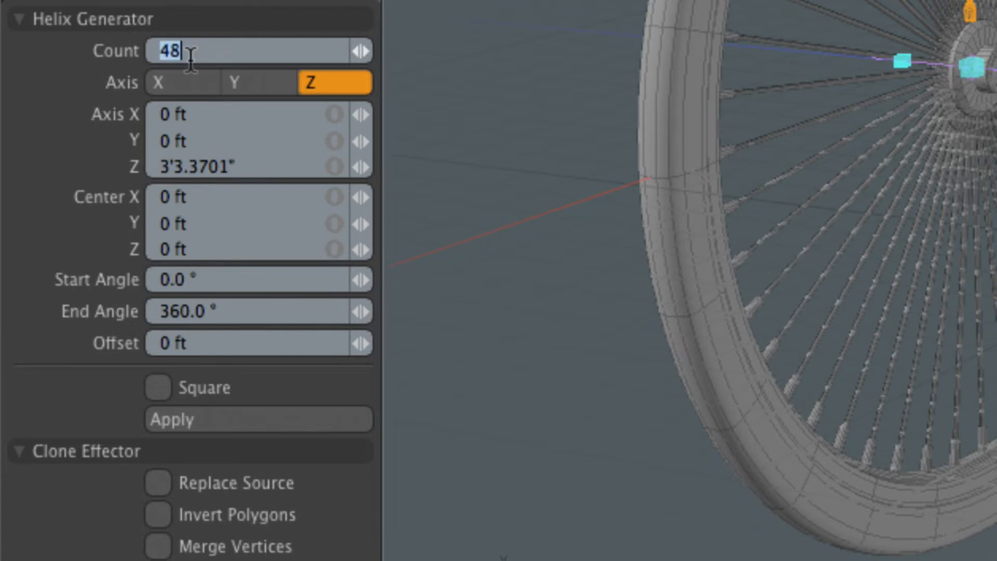
{"action": "type", "text": "24"}
{"action": "key", "text": "Return"}
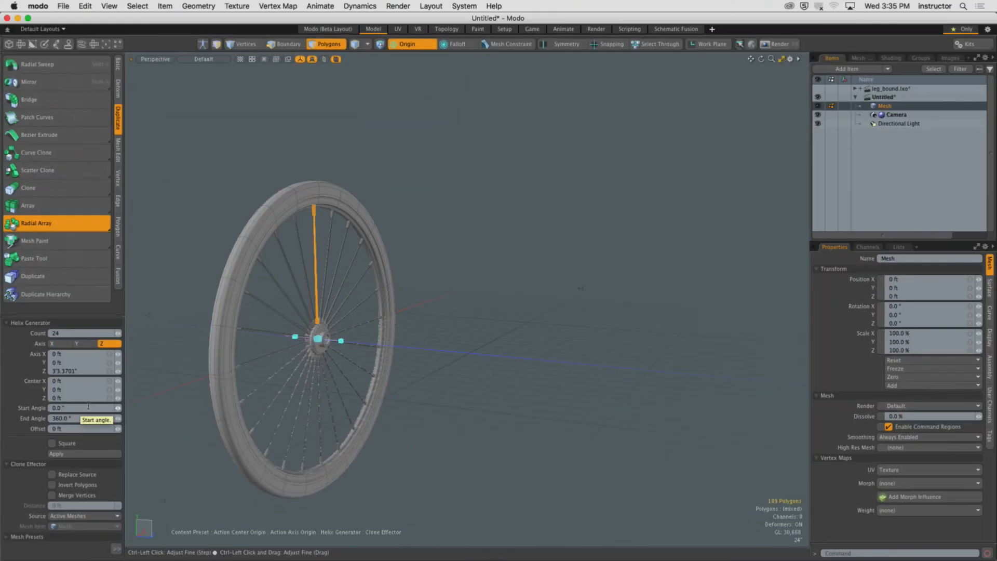
{"action": "left_click_drag", "start_coordinate": [182, 335], "coordinate": [348, 316], "text": "alt+shift"}
{"action": "left_click_drag", "start_coordinate": [348, 316], "coordinate": [390, 315], "text": "ctrl+alt"}
{"action": "key", "text": "space"}
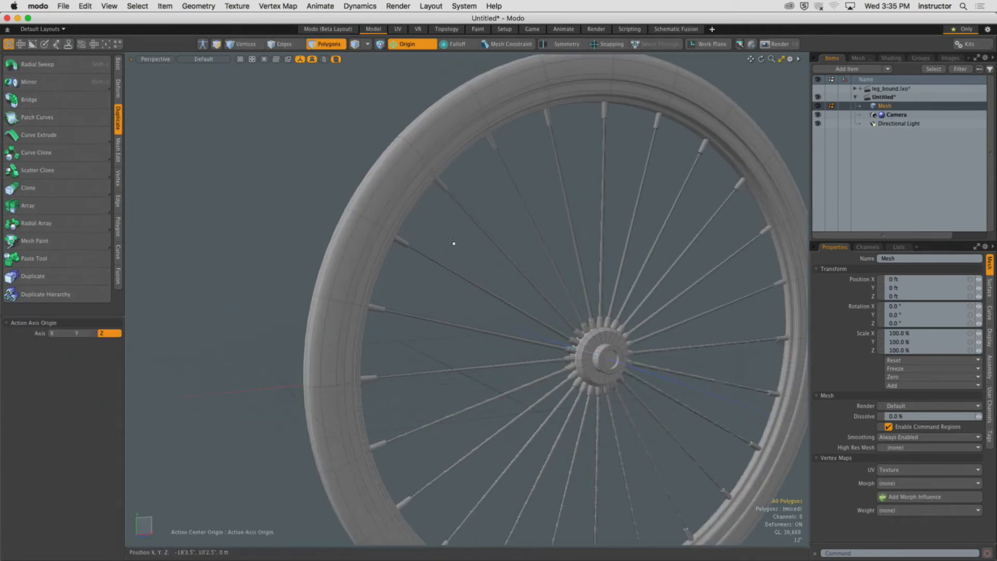
{"action": "key", "text": "a"}
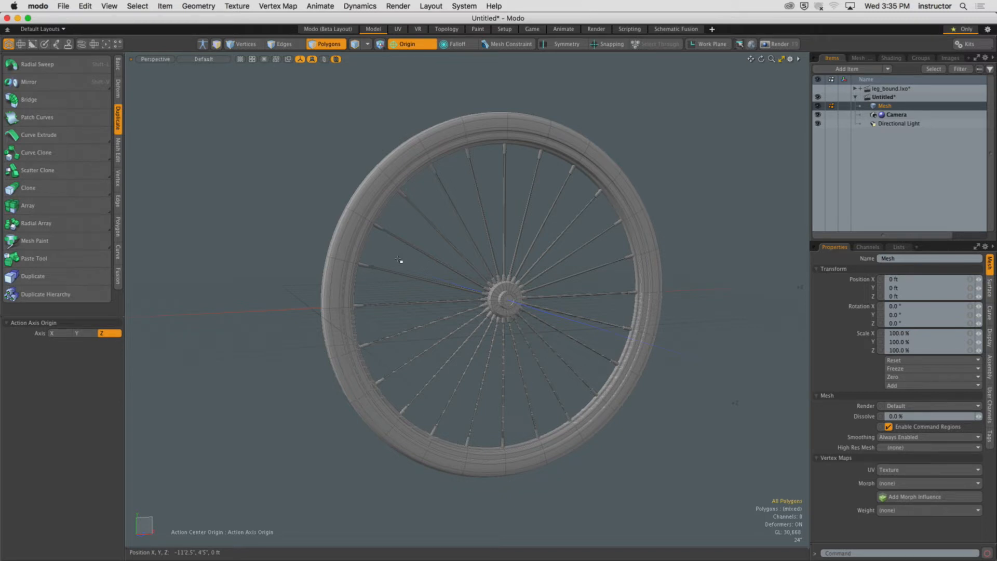
Undo the previous array and reapply Radial Array to the single spoke around the hub.
{"action": "key", "text": "super+z"}
{"action": "key", "text": "super+z"}
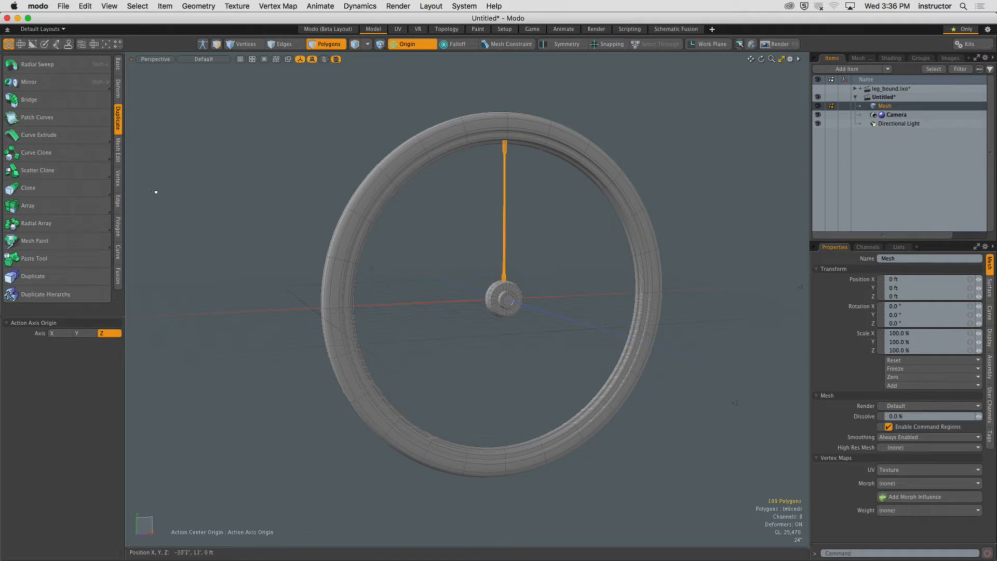
{"action": "left_click", "coordinate": [99, 226]}
{"action": "left_click", "coordinate": [484, 280]}
{"action": "left_click_drag", "start_coordinate": [484, 280], "coordinate": [482, 245], "text": "alt+shift"}
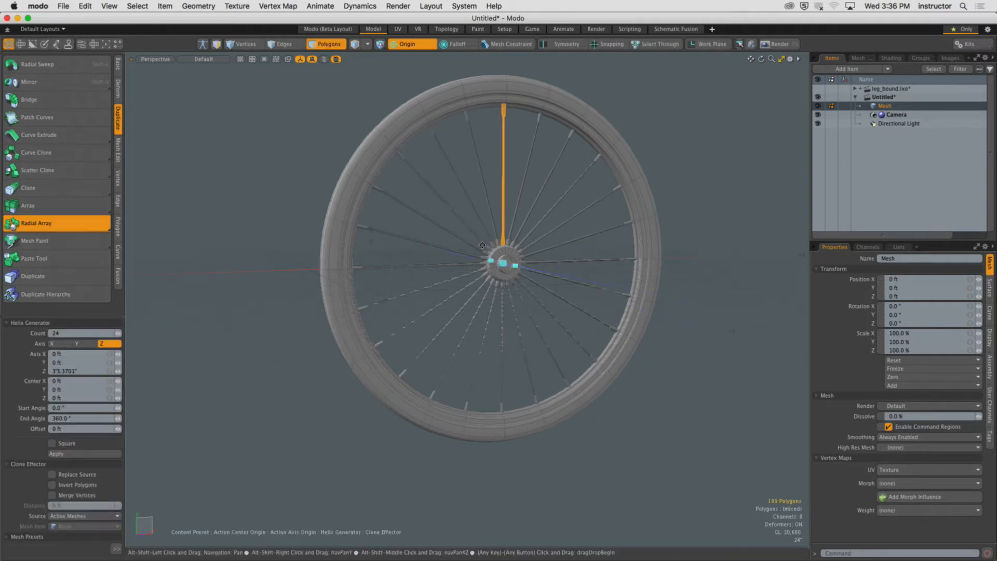
{"action": "left_click_drag", "start_coordinate": [70, 315], "coordinate": [84, 210]}
{"action": "left_click_drag", "start_coordinate": [514, 233], "coordinate": [485, 261], "text": "alt+shift"}
{"action": "scroll", "coordinate": [545, 238], "scroll_direction": "up", "scroll_amount": 5}
{"action": "scroll", "coordinate": [506, 244], "scroll_direction": "down", "scroll_amount": 2}
{"action": "scroll", "coordinate": [491, 250], "scroll_direction": "down", "scroll_amount": 2}
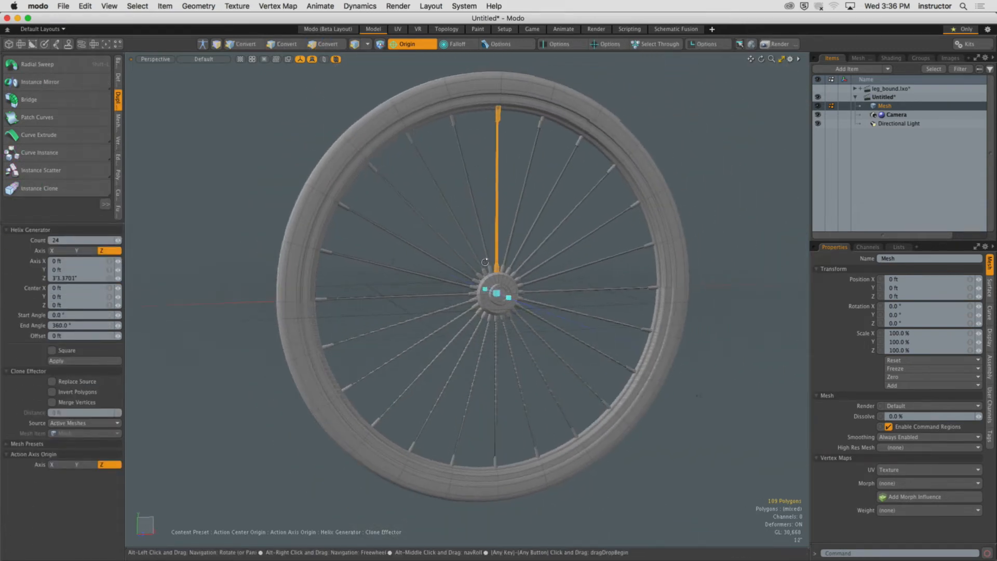
{"action": "left_click_drag", "start_coordinate": [465, 201], "coordinate": [441, 194], "text": "alt"}
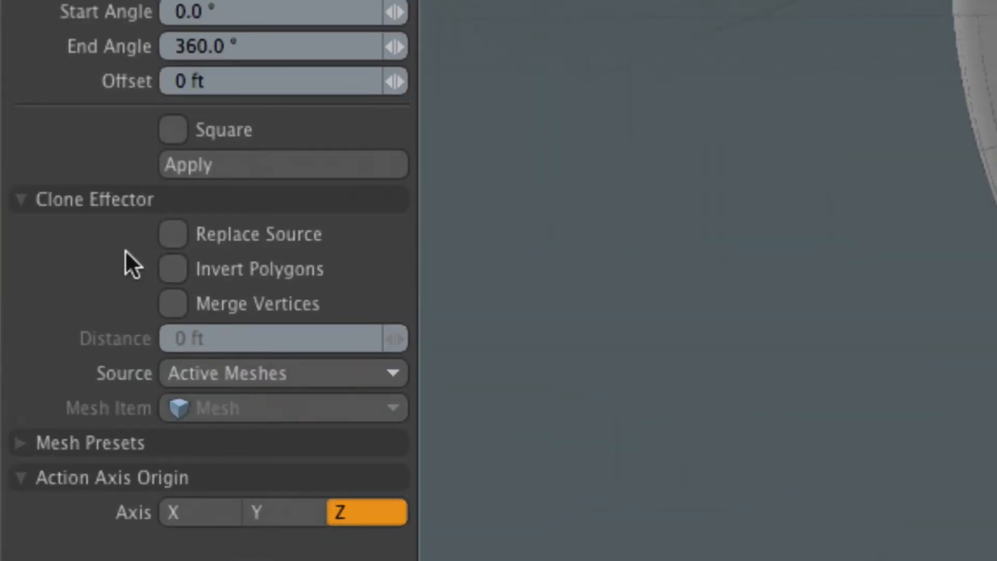
Enable Replace Source for the radial array and set the count to 13.
{"action": "left_click", "coordinate": [188, 232]}
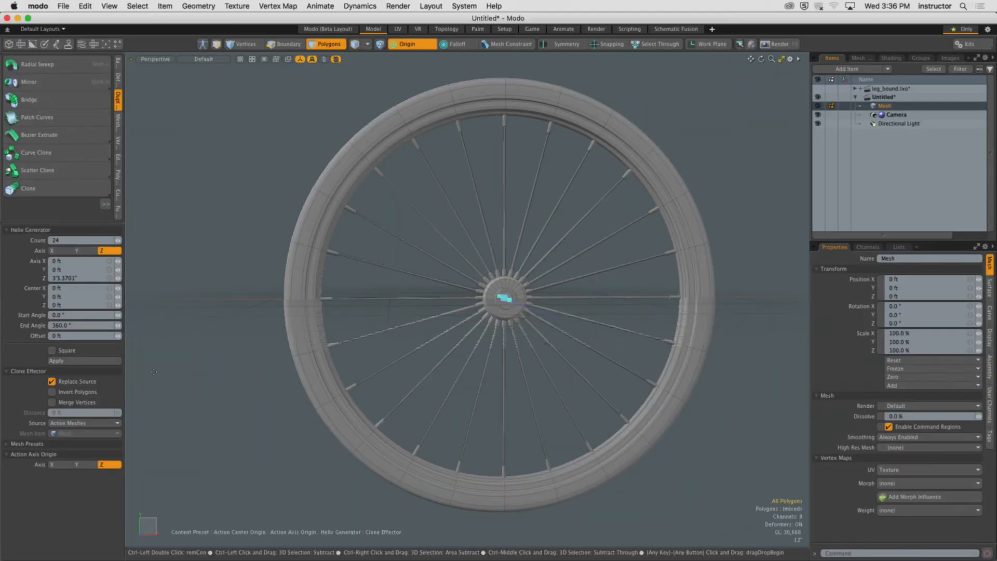
{"action": "left_click_drag", "start_coordinate": [532, 235], "coordinate": [531, 236], "text": "alt+shift"}
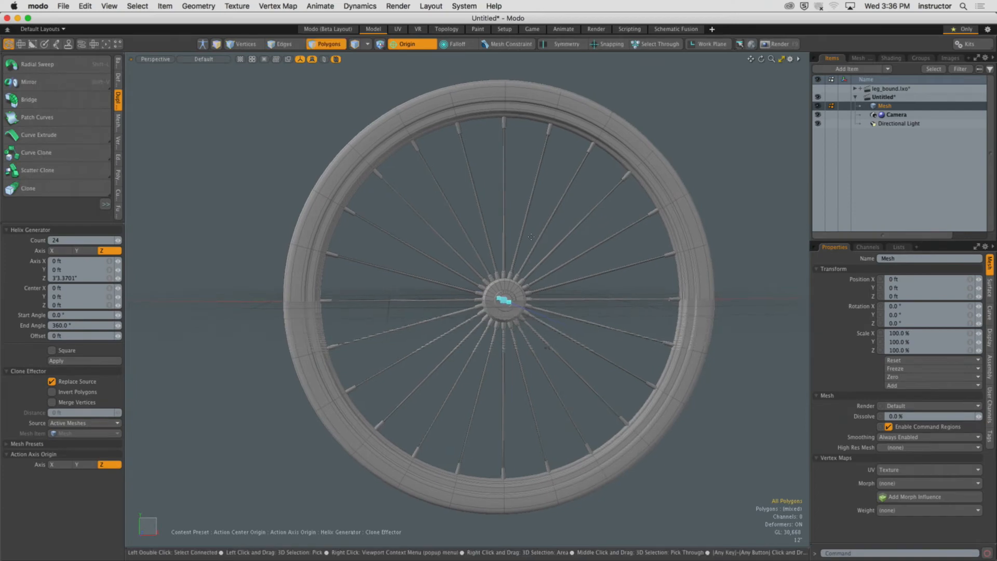
{"action": "left_click", "coordinate": [80, 240]}
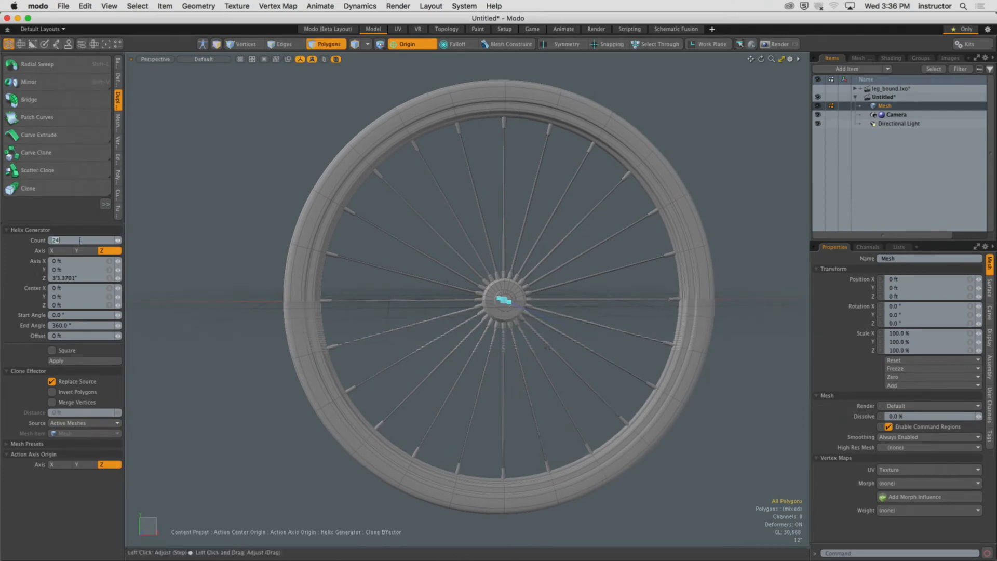
{"action": "type", "text": "13"}
{"action": "key", "text": "Return"}
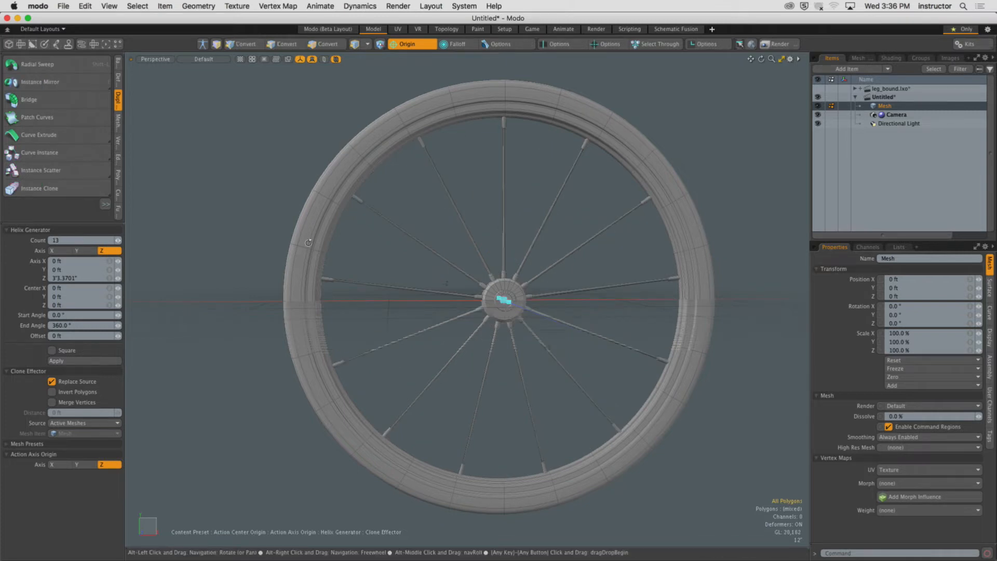
Toggle Replace Source off and back on to compare the array results.
{"action": "mouse_move", "coordinate": [393, 244]}
{"action": "left_mouse_down", "text": "alt"}
{"action": "mouse_move", "coordinate": [368, 229]}
{"action": "mouse_move", "coordinate": [387, 238]}
{"action": "left_mouse_up", "text": "alt"}
{"action": "left_click", "coordinate": [63, 382]}
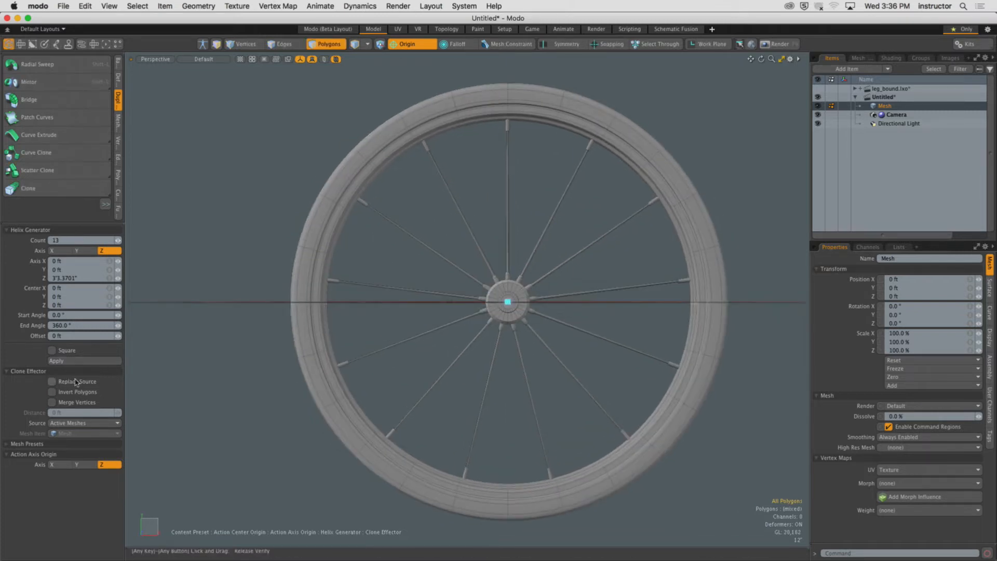
{"action": "left_click", "coordinate": [64, 382]}
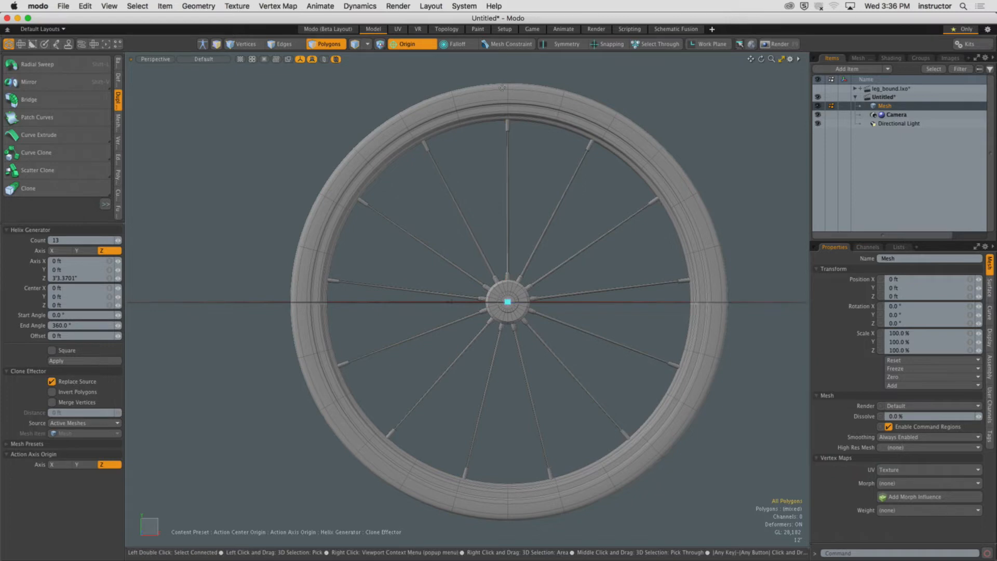
Set the radial array count to 11 and disable Replace Source.
{"action": "left_click", "coordinate": [76, 240]}
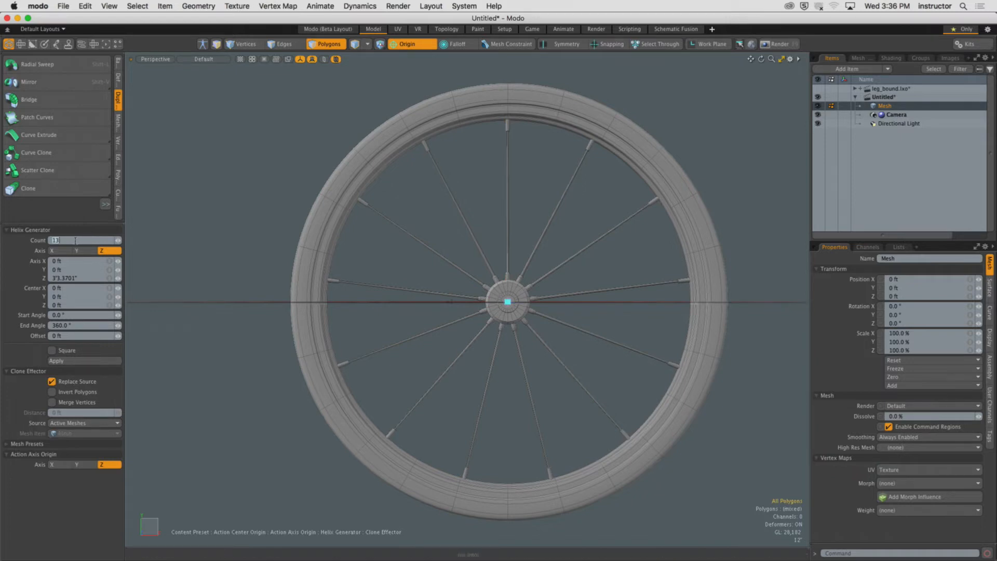
{"action": "type", "text": "11"}
{"action": "key", "text": "Return"}
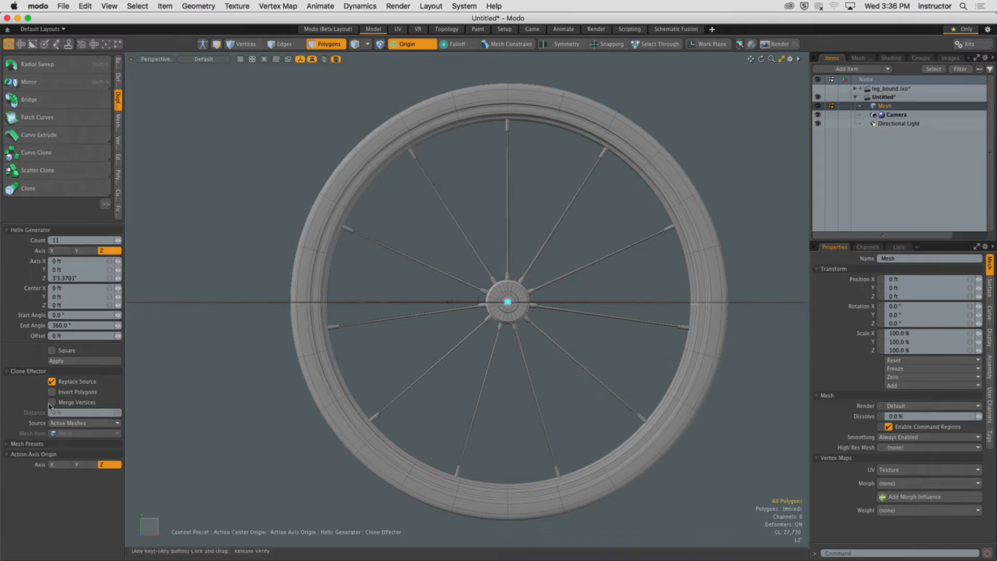
{"action": "left_click", "coordinate": [59, 383]}
{"action": "left_click", "coordinate": [63, 384]}
{"action": "left_click", "coordinate": [66, 383]}
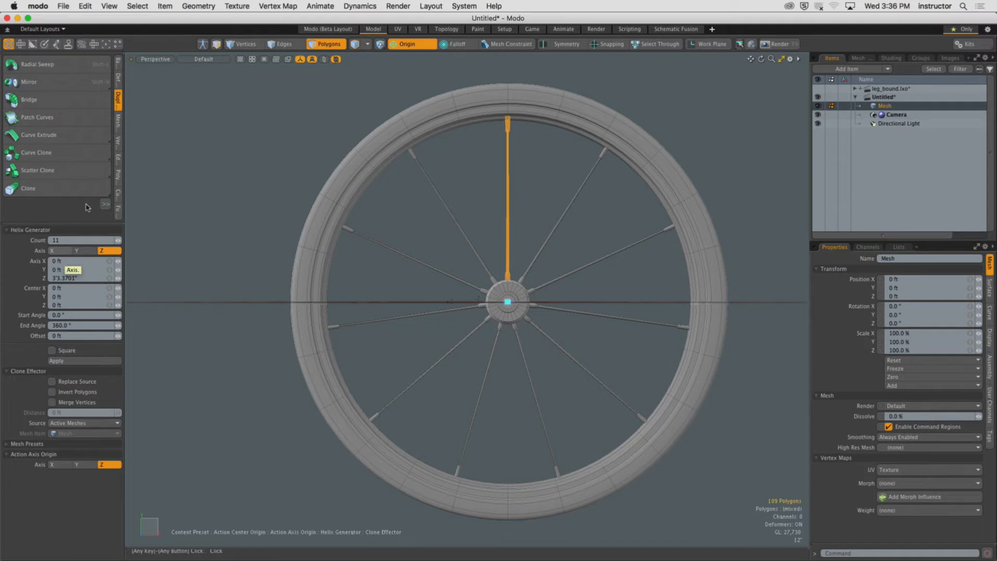
Set the array count to 24 and drop the Radial Array tool.
{"action": "left_click", "coordinate": [65, 231]}
{"action": "left_click", "coordinate": [58, 230]}
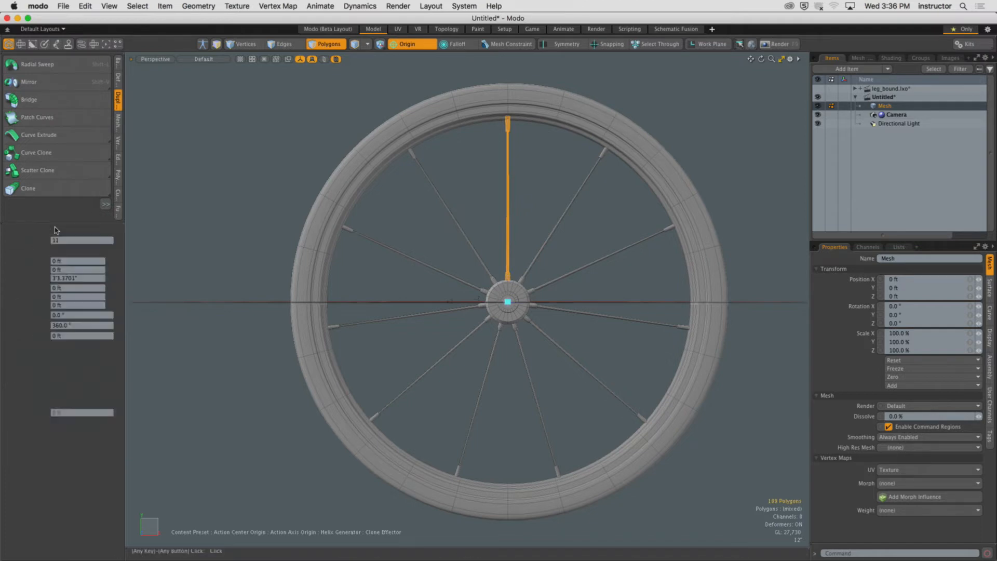
{"action": "left_click", "coordinate": [65, 240]}
{"action": "type", "text": "24"}
{"action": "key", "text": "Return"}
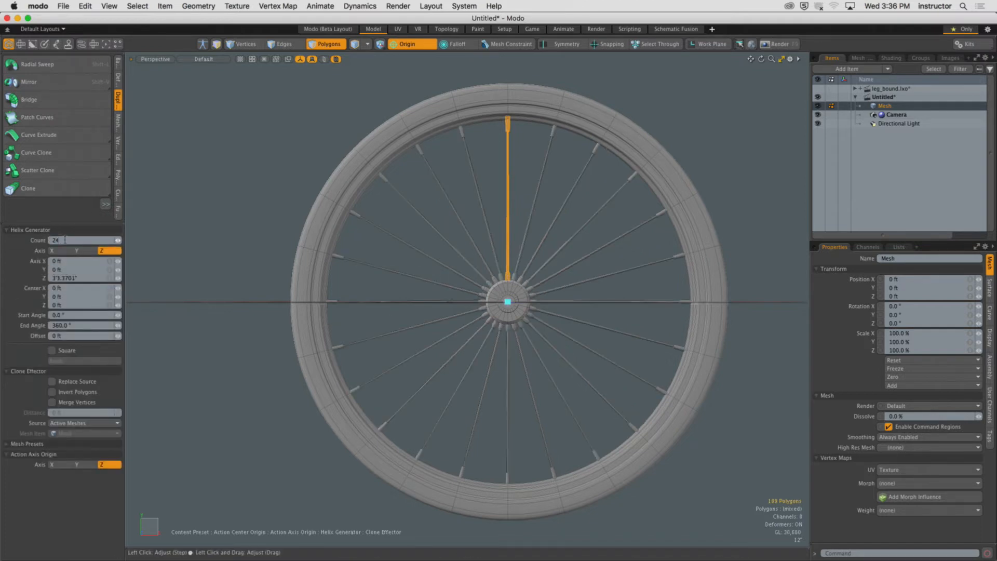
{"action": "left_click_drag", "start_coordinate": [450, 206], "coordinate": [444, 279], "text": "alt"}
{"action": "scroll", "coordinate": [540, 242], "scroll_direction": "down", "scroll_amount": 2}
{"action": "scroll", "coordinate": [462, 244], "scroll_direction": "up", "scroll_amount": 2}
{"action": "key", "text": "q"}
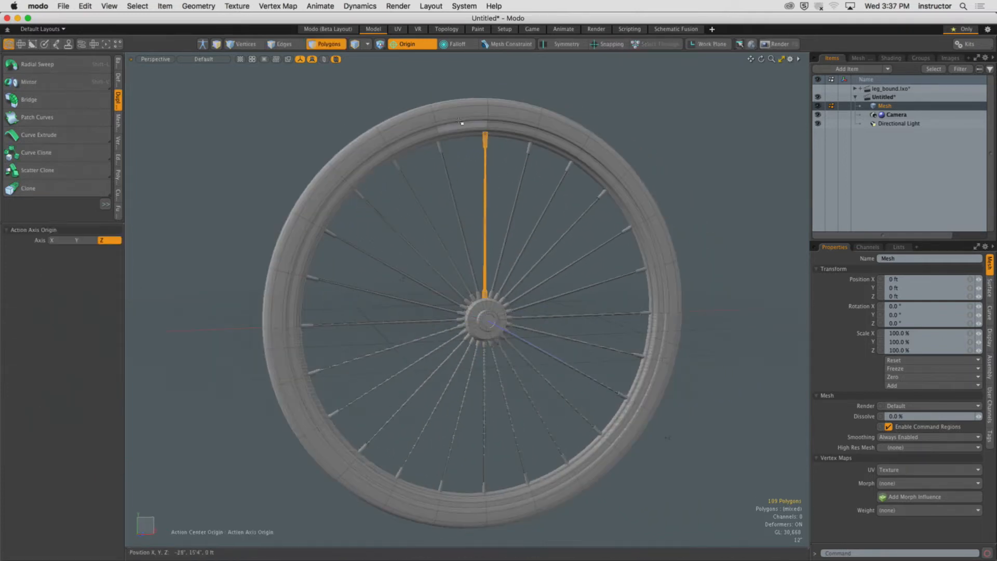
Zoom in to examine the spoke collars where they meet the rim.
{"action": "left_click", "coordinate": [462, 218]}
{"action": "mouse_move", "coordinate": [462, 223]}
{"action": "left_mouse_down", "text": "alt"}
{"action": "mouse_move", "coordinate": [463, 195]}
{"action": "mouse_move", "coordinate": [411, 196]}
{"action": "mouse_move", "coordinate": [461, 211]}
{"action": "mouse_move", "coordinate": [478, 189]}
{"action": "mouse_move", "coordinate": [454, 200]}
{"action": "mouse_move", "coordinate": [462, 198]}
{"action": "left_mouse_up", "text": "alt"}
{"action": "scroll", "coordinate": [461, 211], "scroll_direction": "up", "scroll_amount": 2}
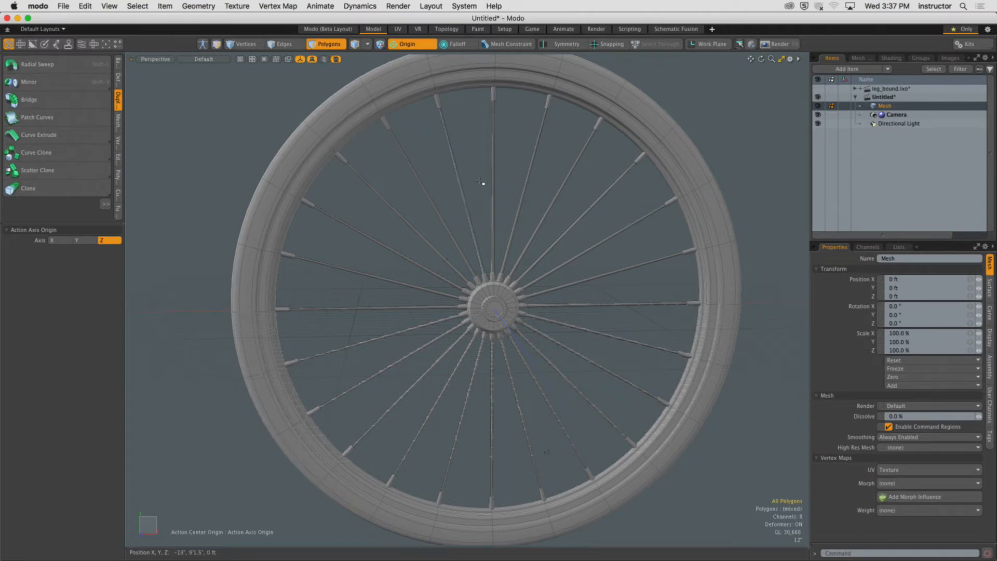
{"action": "scroll", "coordinate": [536, 112], "scroll_direction": "up", "scroll_amount": 4, "text": "alt"}
{"action": "scroll", "coordinate": [537, 112], "scroll_direction": "up", "scroll_amount": 5, "text": "alt"}
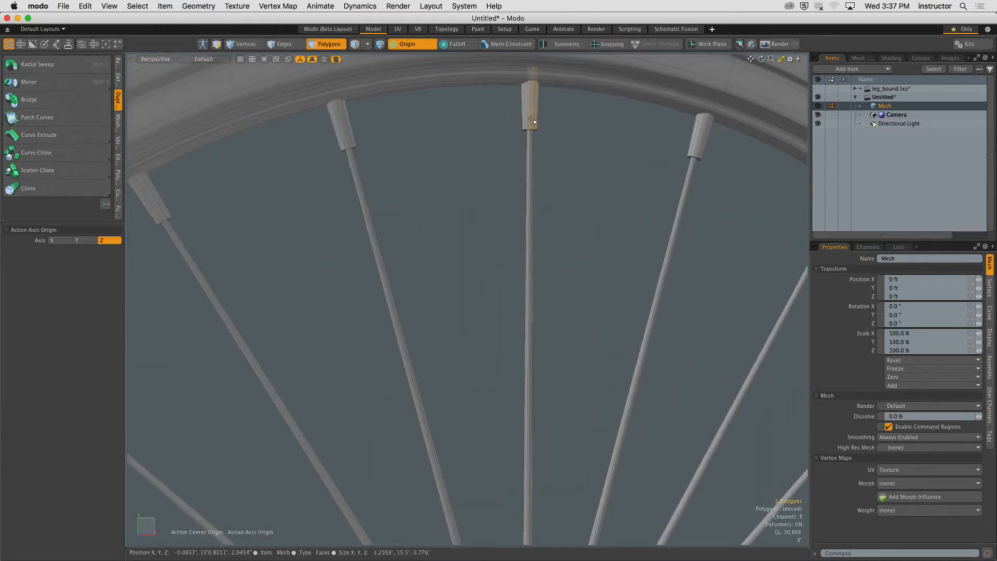
{"action": "double_click", "coordinate": [531, 149]}
{"action": "scroll", "coordinate": [519, 150], "scroll_direction": "down", "scroll_amount": 8, "text": "alt"}
{"action": "left_click_drag", "start_coordinate": [476, 153], "coordinate": [479, 150], "text": "alt"}
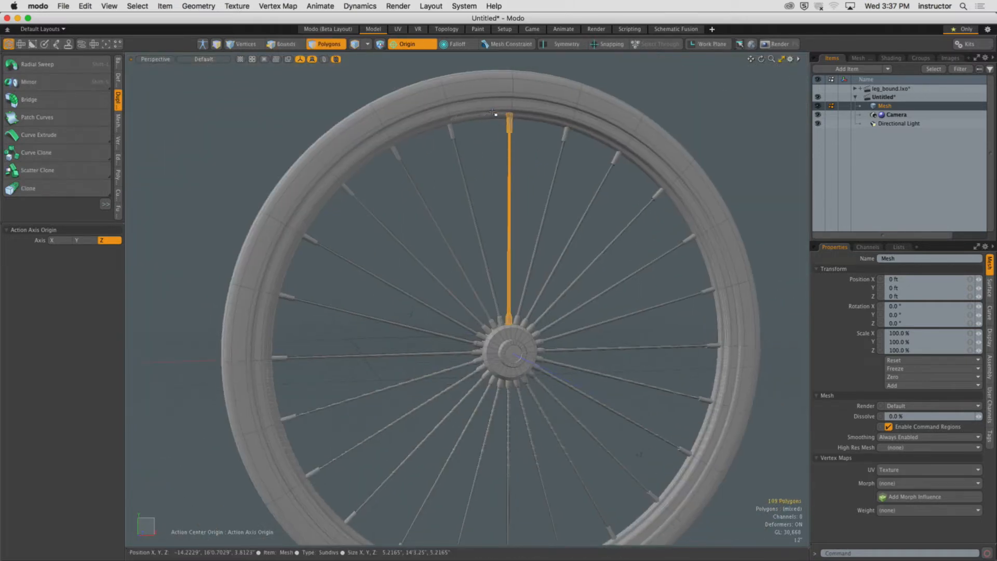
Try deleting the arrayed spokes by selecting rim, hub and source spoke and inverting the selection, then undo.
{"action": "double_click", "coordinate": [496, 110], "text": "shift"}
{"action": "double_click", "coordinate": [515, 354], "text": "shift"}
{"action": "left_click_drag", "start_coordinate": [516, 354], "coordinate": [523, 345], "text": "alt+shift"}
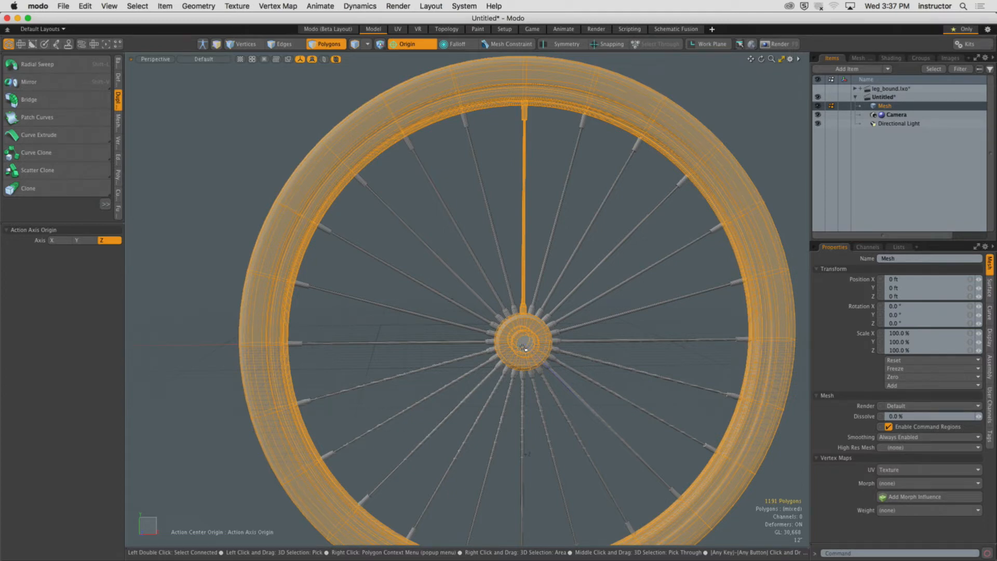
{"action": "key", "text": "bracketleft"}
{"action": "key", "text": "Delete"}
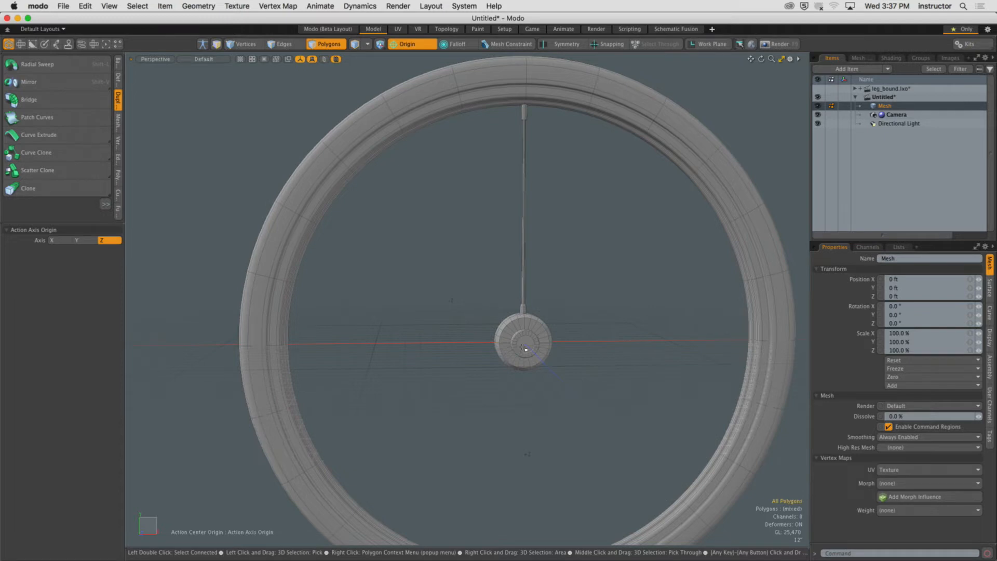
{"action": "key", "text": "super+z"}
Draw a box mesh in front of the wheel with the Cube tool.
{"action": "key", "text": "space"}
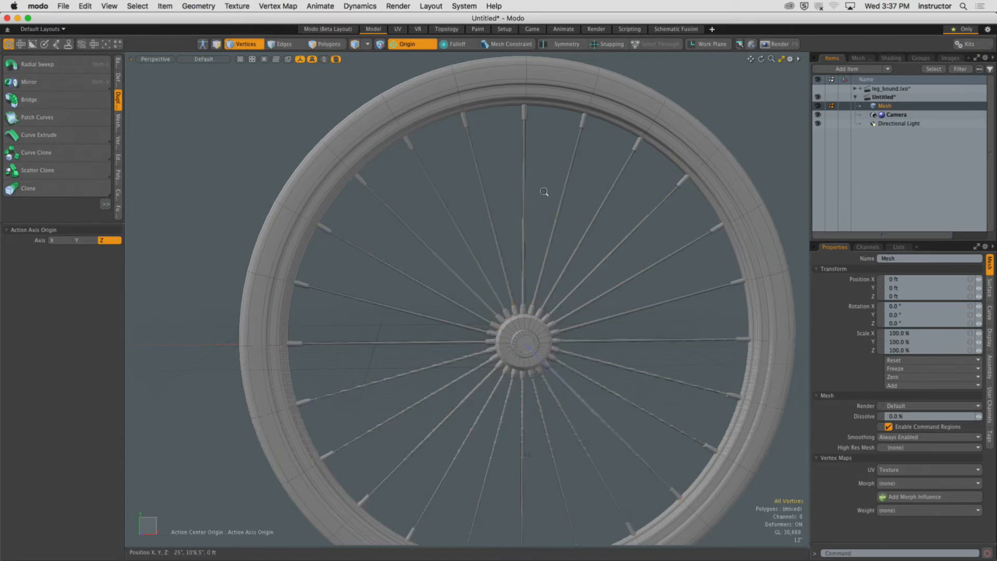
{"action": "scroll", "coordinate": [524, 203], "scroll_direction": "down", "scroll_amount": 3}
{"action": "left_click_drag", "start_coordinate": [519, 210], "coordinate": [353, 282], "text": "alt"}
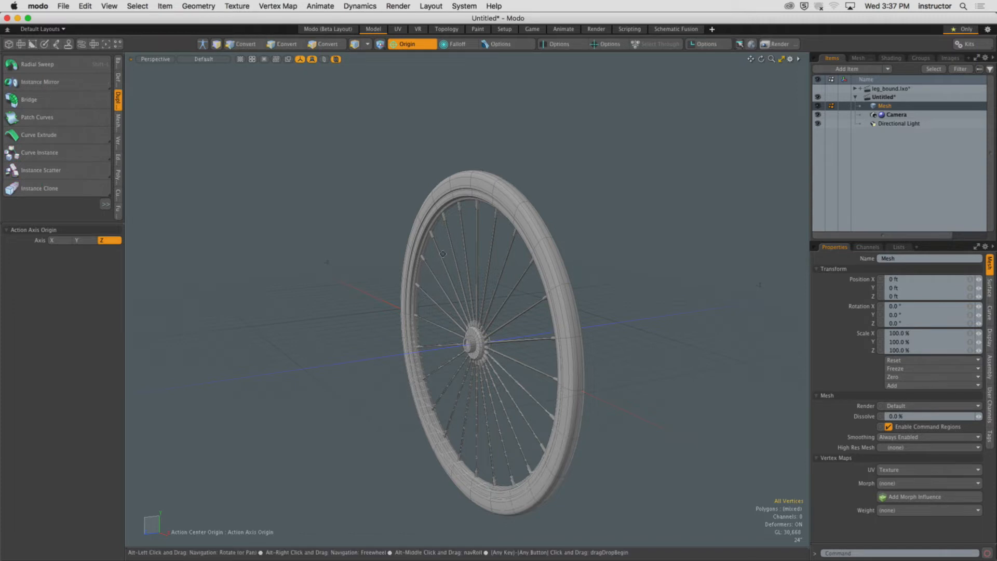
{"action": "left_click_drag", "start_coordinate": [423, 279], "coordinate": [446, 309], "text": "alt"}
{"action": "mouse_move", "coordinate": [445, 309]}
{"action": "left_mouse_down", "text": "alt+shift"}
{"action": "mouse_move", "coordinate": [434, 291]}
{"action": "mouse_move", "coordinate": [453, 324]}
{"action": "left_mouse_up", "text": "alt+shift"}
{"action": "left_click_drag", "start_coordinate": [452, 325], "coordinate": [475, 318], "text": "ctrl+alt"}
{"action": "left_click", "coordinate": [118, 63]}
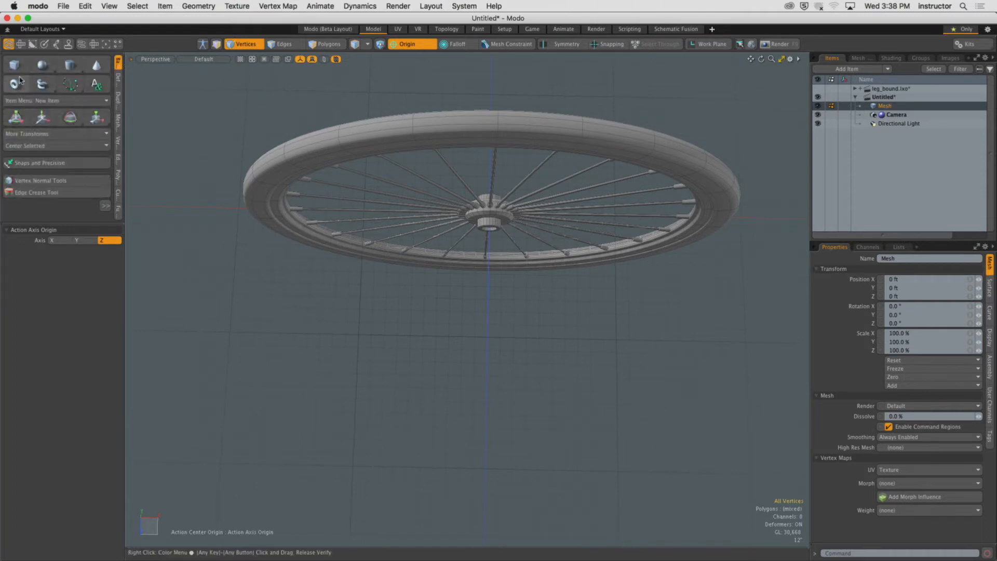
{"action": "left_click", "coordinate": [14, 64]}
{"action": "left_click_drag", "start_coordinate": [390, 339], "coordinate": [665, 467]}
{"action": "left_click_drag", "start_coordinate": [623, 416], "coordinate": [603, 387], "text": "alt"}
{"action": "key", "text": "q"}
Loop slice the box once through its middle using Symmetry mode.
{"action": "key", "text": "3"}
{"action": "left_click", "coordinate": [494, 370]}
{"action": "left_click", "coordinate": [514, 279], "text": "shift"}
{"action": "key", "text": "b"}
{"action": "key", "text": "q"}
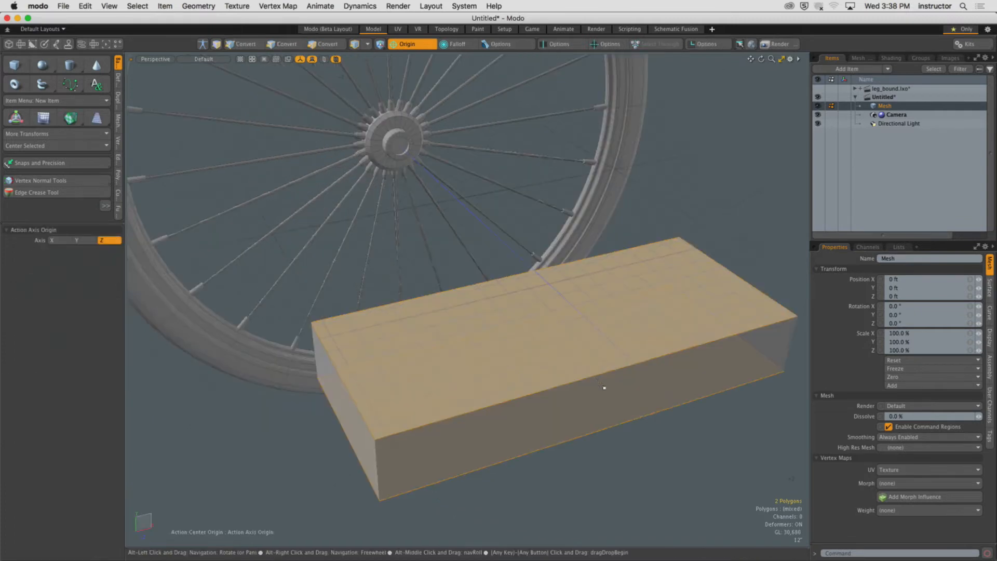
{"action": "left_click", "coordinate": [603, 386], "text": "shift"}
{"action": "key", "text": "alt+c"}
{"action": "left_click", "coordinate": [589, 364]}
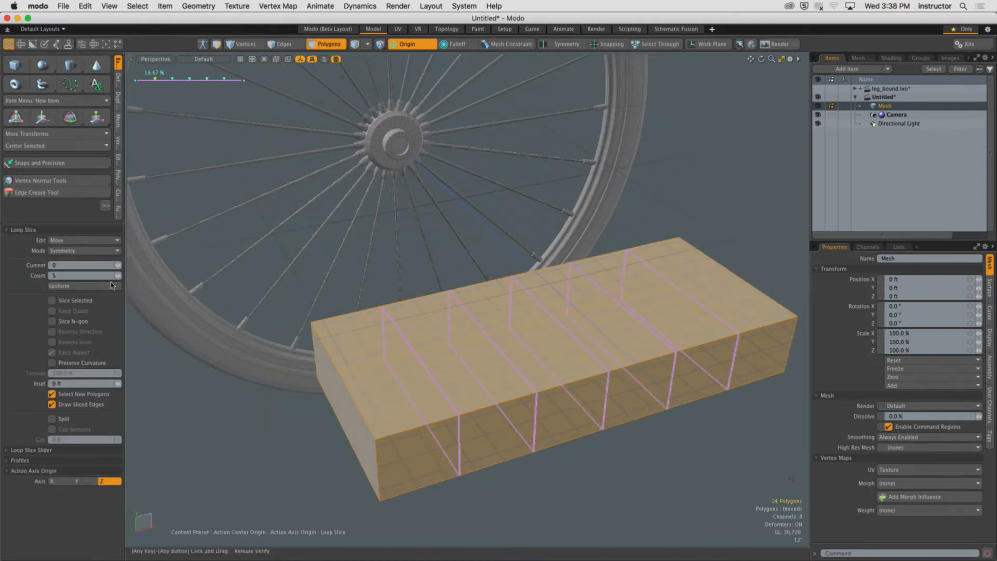
{"action": "left_click_drag", "start_coordinate": [118, 279], "coordinate": [119, 287]}
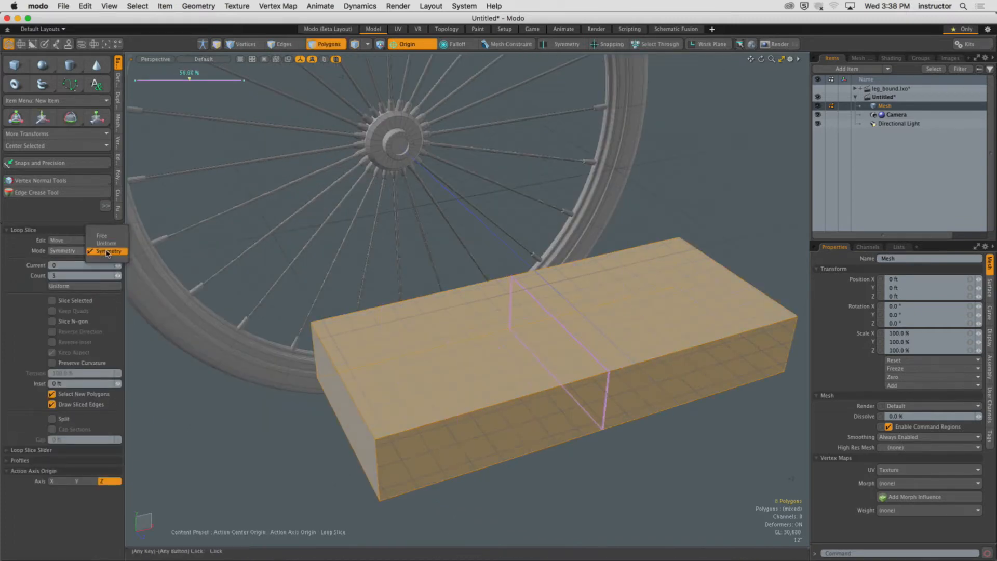
{"action": "key", "text": "q"}
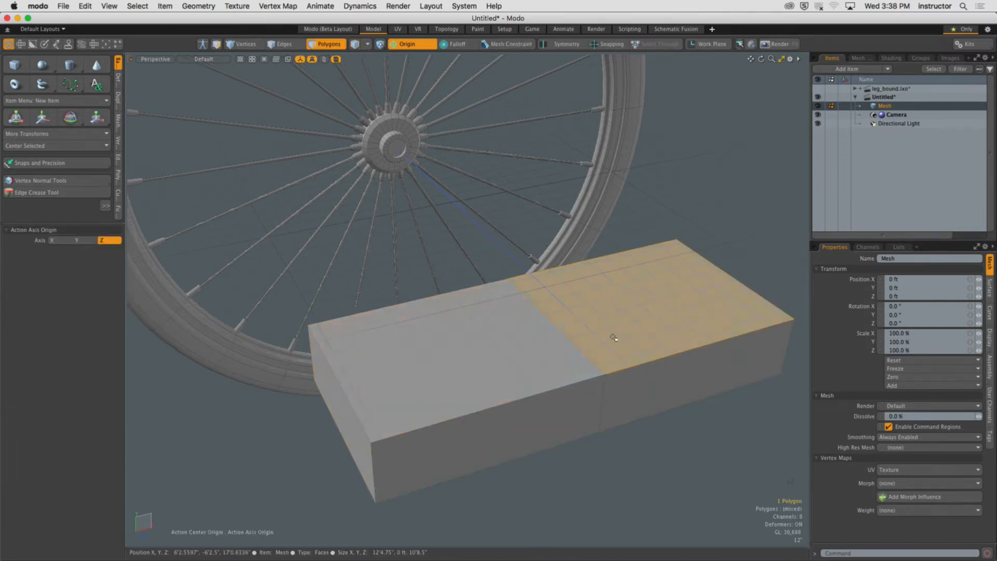
Set the viewport's Show Work Plane option to Never.
{"action": "key", "text": "o"}
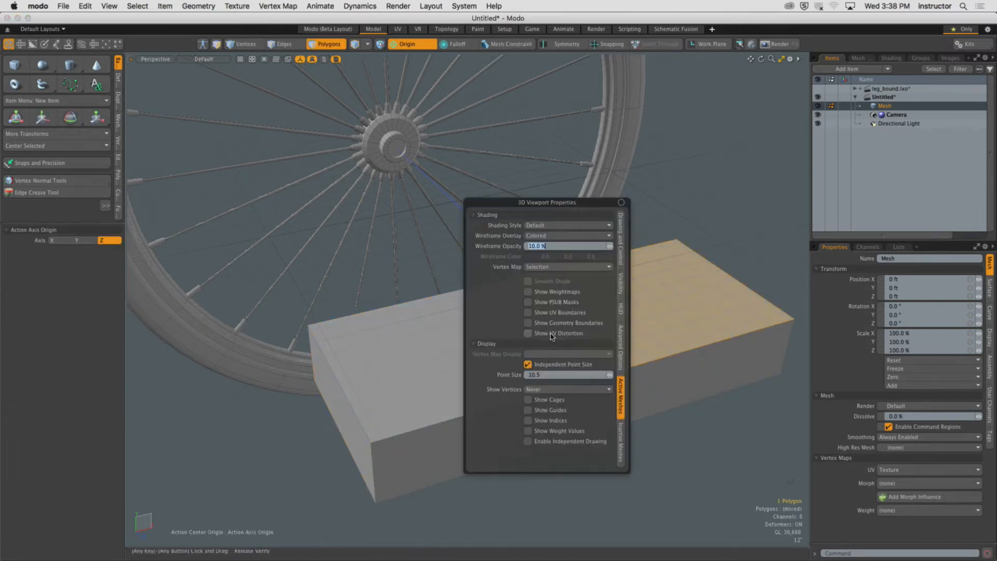
{"action": "left_click", "coordinate": [622, 289]}
{"action": "left_click", "coordinate": [583, 330]}
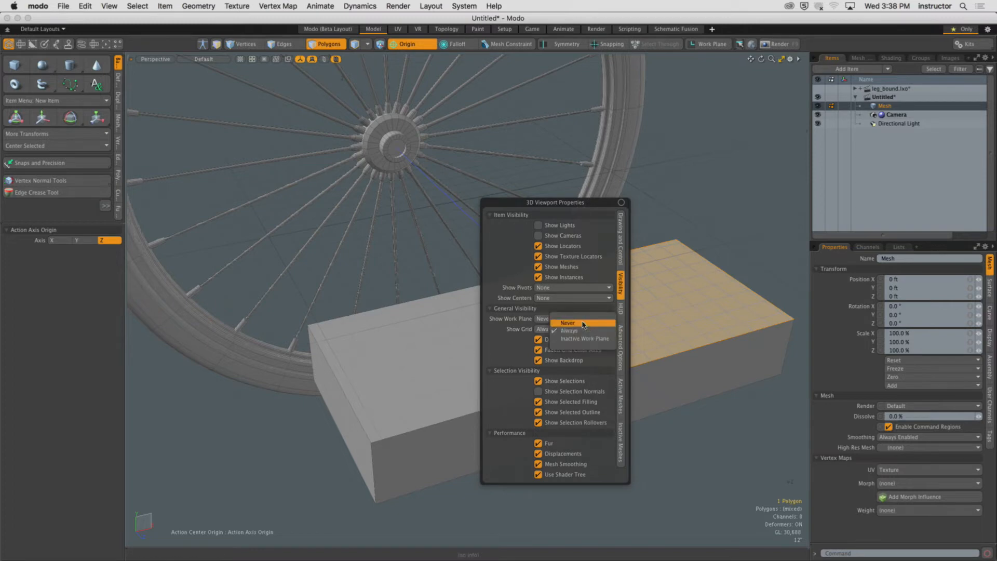
{"action": "left_click", "coordinate": [582, 323]}
Select the box's two top faces and bevel them with an inset of about 16.6 inches.
{"action": "left_click_drag", "start_coordinate": [688, 240], "coordinate": [605, 283], "text": "alt+shift"}
{"action": "left_click_drag", "start_coordinate": [605, 282], "coordinate": [470, 117], "text": "ctrl+alt"}
{"action": "left_click", "coordinate": [652, 327], "text": "shift"}
{"action": "left_click_drag", "start_coordinate": [650, 326], "coordinate": [607, 356], "text": "alt+shift"}
{"action": "left_click", "coordinate": [483, 329], "text": "shift"}
{"action": "left_click_drag", "start_coordinate": [484, 280], "coordinate": [492, 335], "text": "alt"}
{"action": "left_click_drag", "start_coordinate": [475, 299], "coordinate": [543, 319], "text": "alt"}
{"action": "left_click", "coordinate": [468, 318], "text": "shift"}
{"action": "key", "text": "b"}
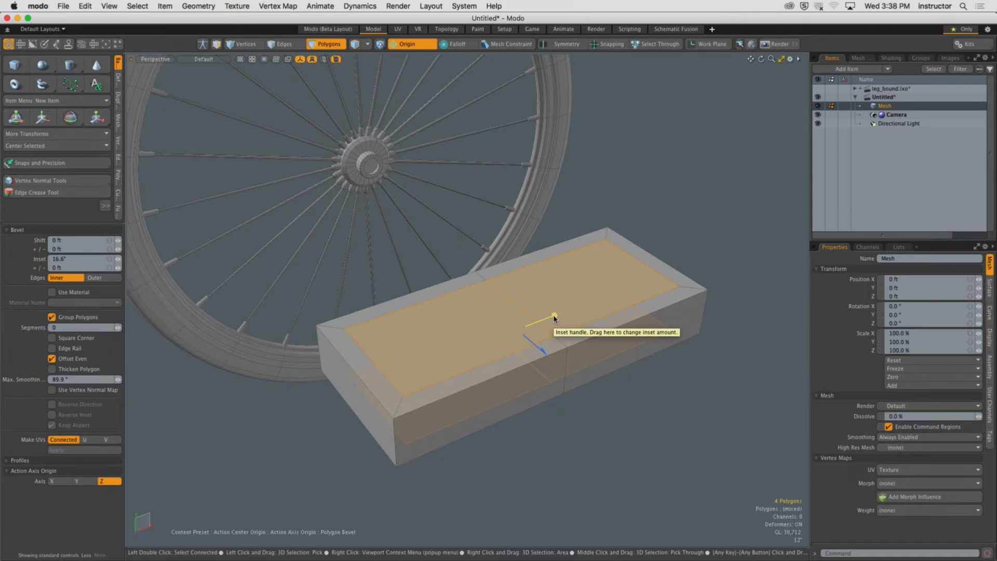
Disable Group Polygons so each top face is inset separately.
{"action": "scroll", "coordinate": [516, 312], "scroll_direction": "up", "scroll_amount": 5}
{"action": "left_click_drag", "start_coordinate": [517, 312], "coordinate": [471, 356], "text": "alt"}
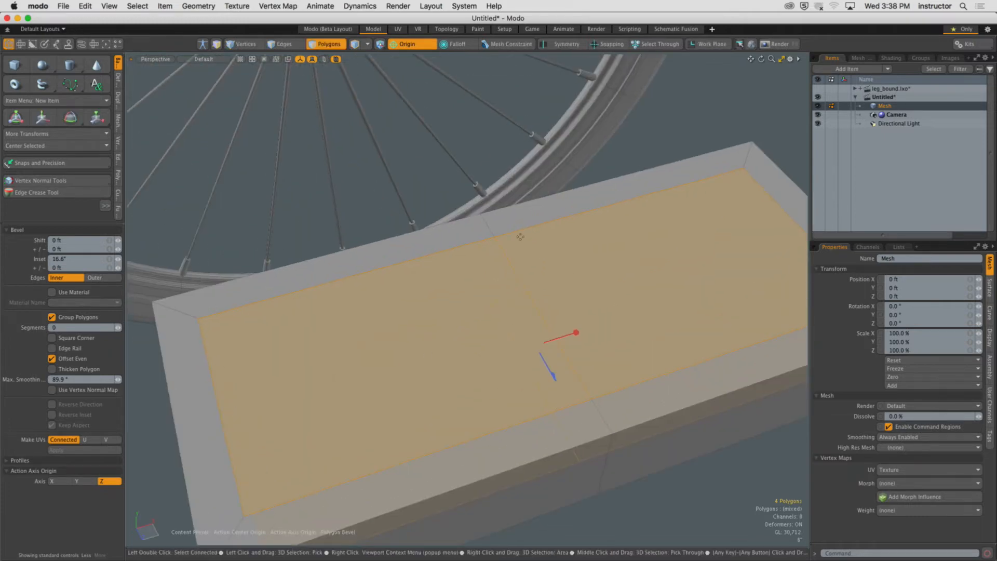
{"action": "left_click_drag", "start_coordinate": [622, 204], "coordinate": [507, 282], "text": "alt"}
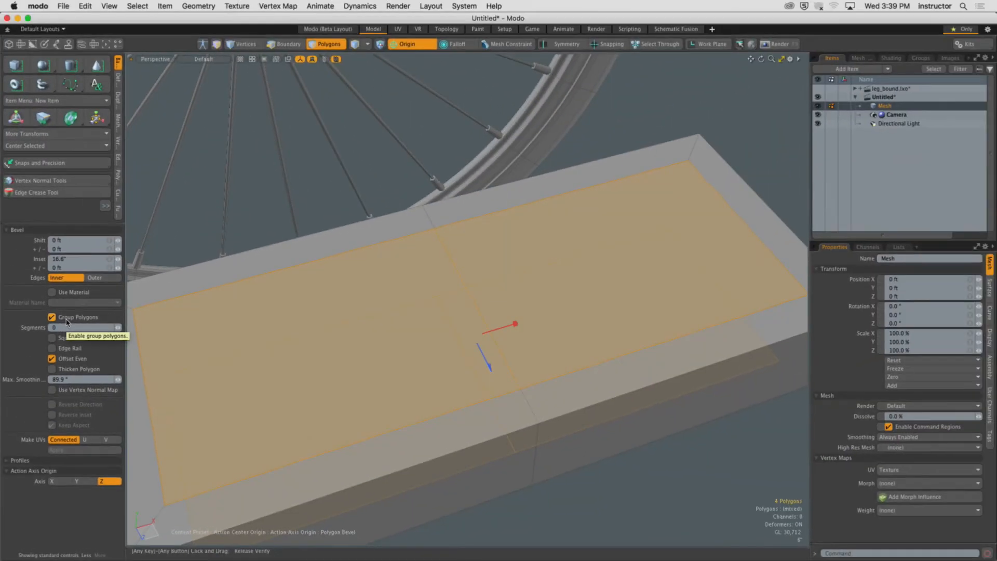
{"action": "left_click", "coordinate": [66, 322]}
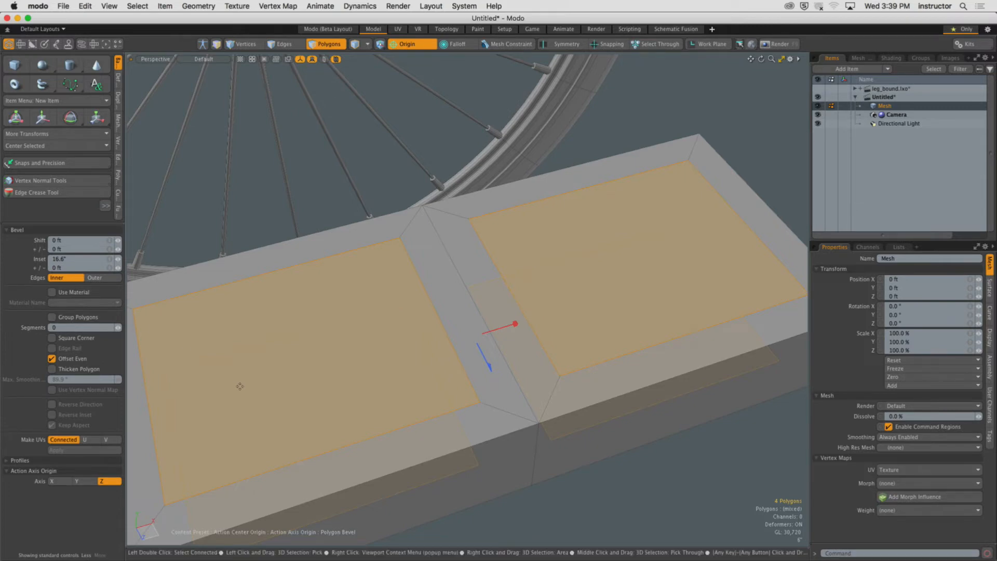
Finish the Bevel tool.
{"action": "left_click_drag", "start_coordinate": [333, 384], "coordinate": [442, 179], "text": "alt"}
{"action": "key", "text": "space"}
{"action": "left_click_drag", "start_coordinate": [62, 224], "coordinate": [62, 369]}
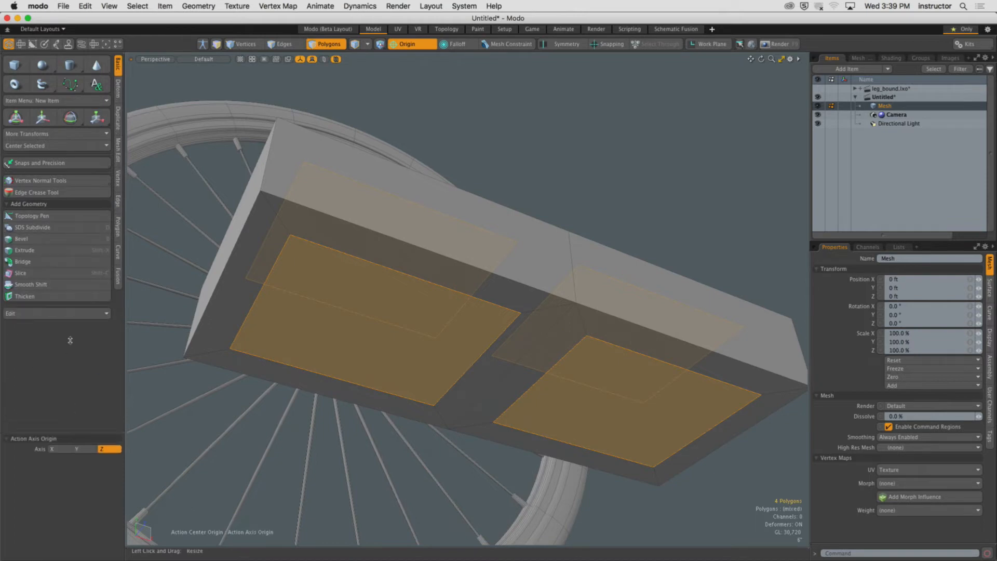
{"action": "left_click", "coordinate": [71, 262]}
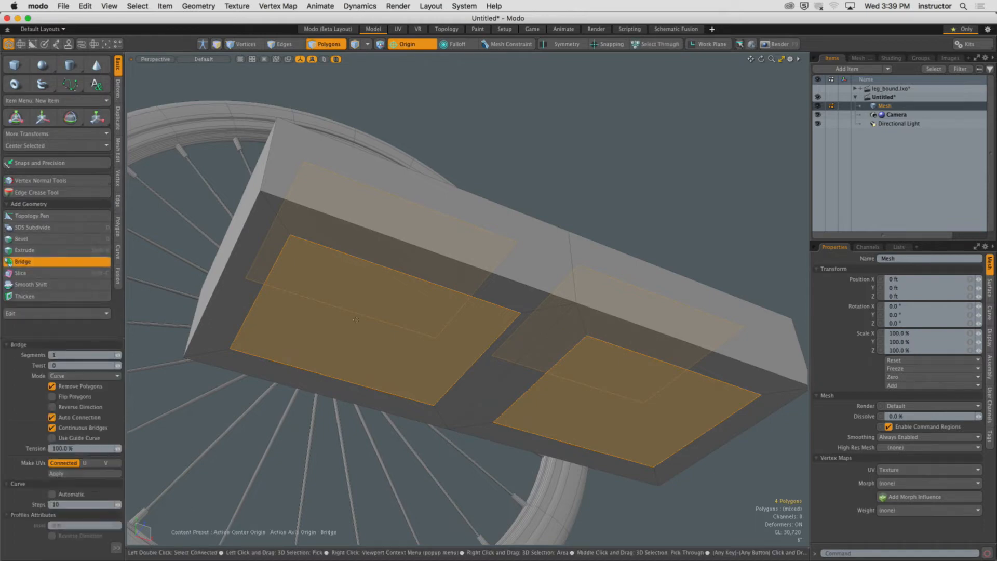
{"action": "left_click_drag", "start_coordinate": [345, 318], "coordinate": [377, 400], "text": "alt"}
{"action": "key", "text": "super+z"}
{"action": "key", "text": "space"}
{"action": "key", "text": "space"}
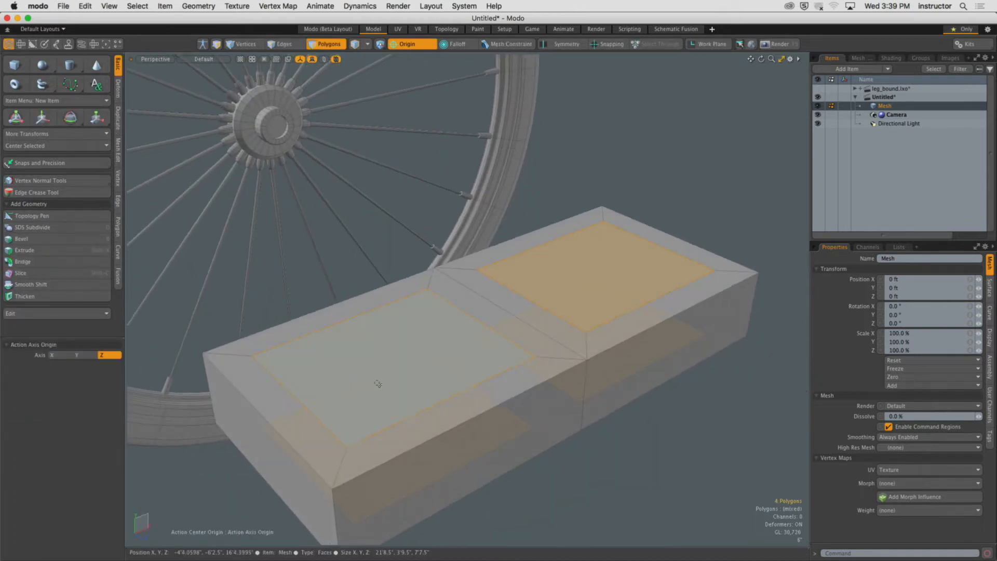
{"action": "key", "text": "space"}
{"action": "key", "text": "space"}
Select the left inset top face with the bottom face beneath it and bridge them to cut an opening through the box.
{"action": "left_click", "coordinate": [390, 374]}
{"action": "mouse_move", "coordinate": [378, 297]}
{"action": "left_mouse_down", "text": "alt"}
{"action": "mouse_move", "coordinate": [377, 306]}
{"action": "mouse_move", "coordinate": [374, 296]}
{"action": "left_mouse_up", "text": "alt"}
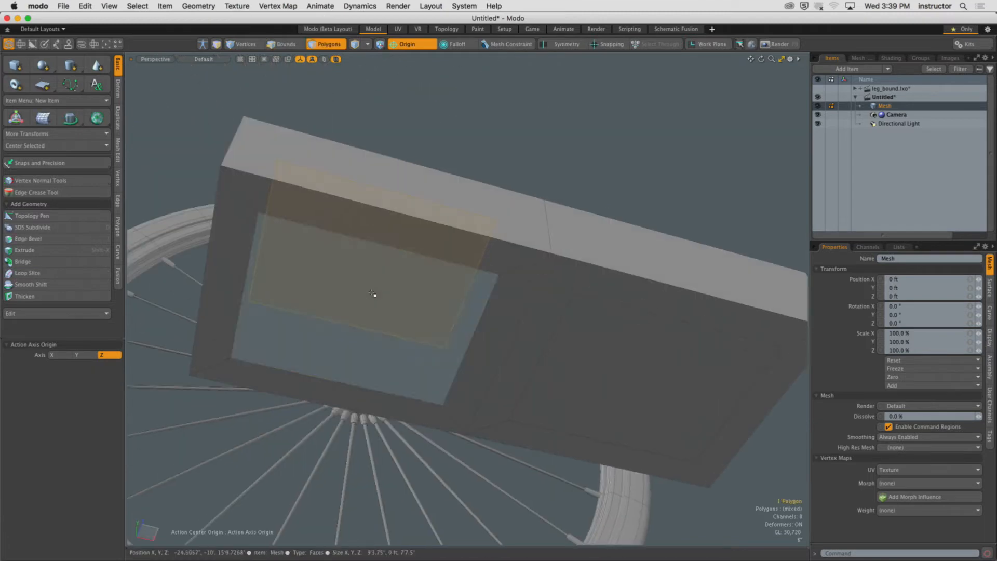
{"action": "left_click", "coordinate": [374, 296], "text": "shift"}
{"action": "left_click", "coordinate": [57, 261]}
Bridge the right inset top face to its bottom face to cut a second opening through the box.
{"action": "left_click", "coordinate": [569, 344]}
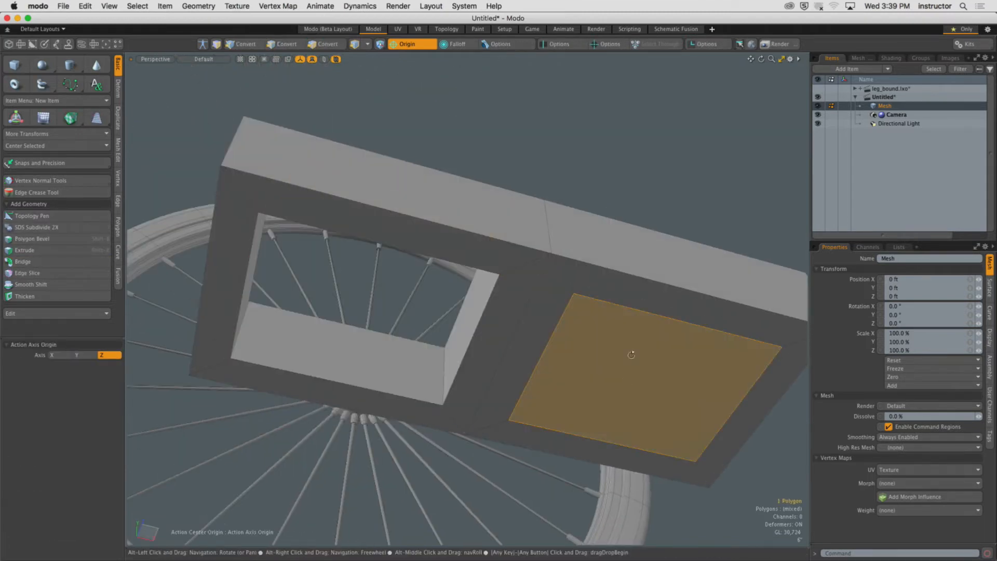
{"action": "left_click_drag", "start_coordinate": [632, 352], "coordinate": [561, 312], "text": "alt"}
{"action": "left_click", "coordinate": [90, 260]}
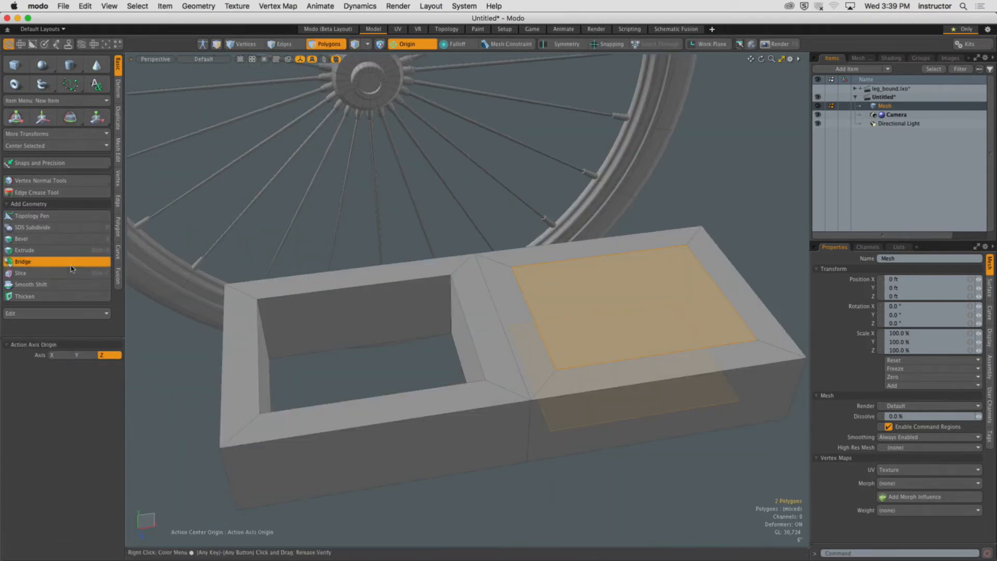
{"action": "left_click", "coordinate": [566, 294]}
{"action": "left_click_drag", "start_coordinate": [566, 293], "coordinate": [407, 427], "text": "alt"}
{"action": "left_click", "coordinate": [394, 435]}
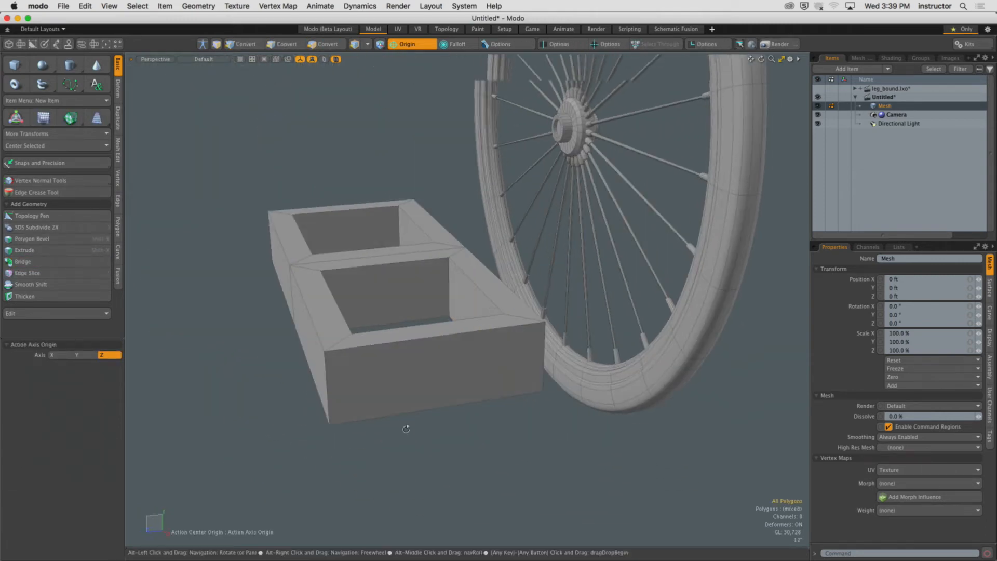
Draw a 12-sided cylinder along the X axis beside the box with the Cylinder tool.
{"action": "left_click", "coordinate": [70, 65]}
{"action": "left_click_drag", "start_coordinate": [292, 233], "coordinate": [272, 213], "text": "alt"}
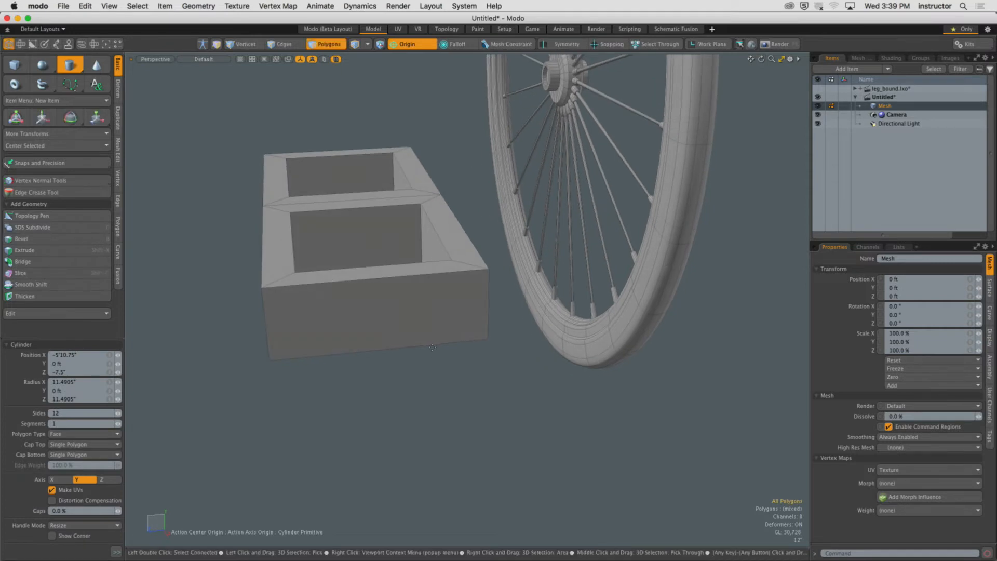
{"action": "left_click_drag", "start_coordinate": [377, 322], "coordinate": [372, 350], "text": "alt"}
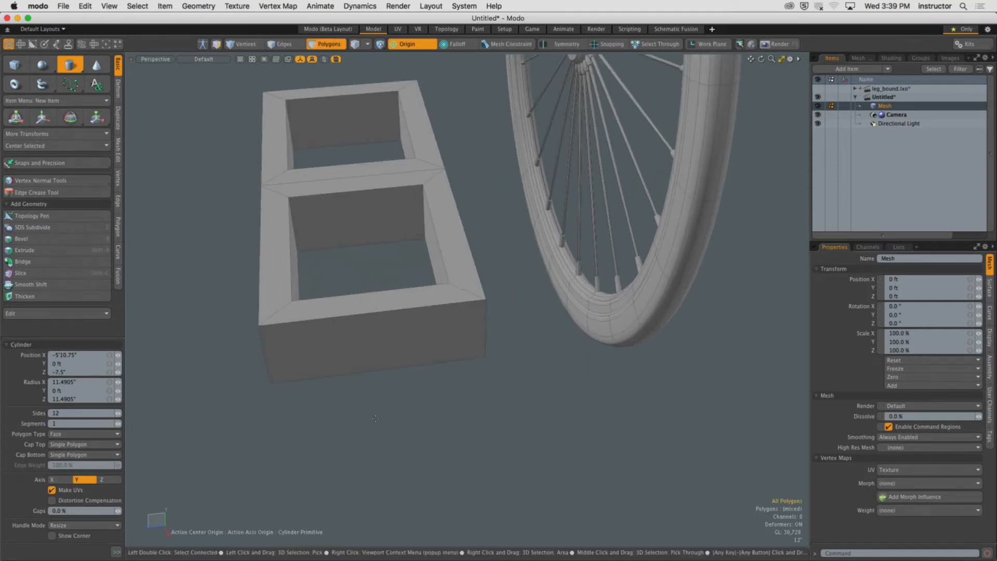
{"action": "left_click_drag", "start_coordinate": [375, 418], "coordinate": [424, 410], "text": "alt"}
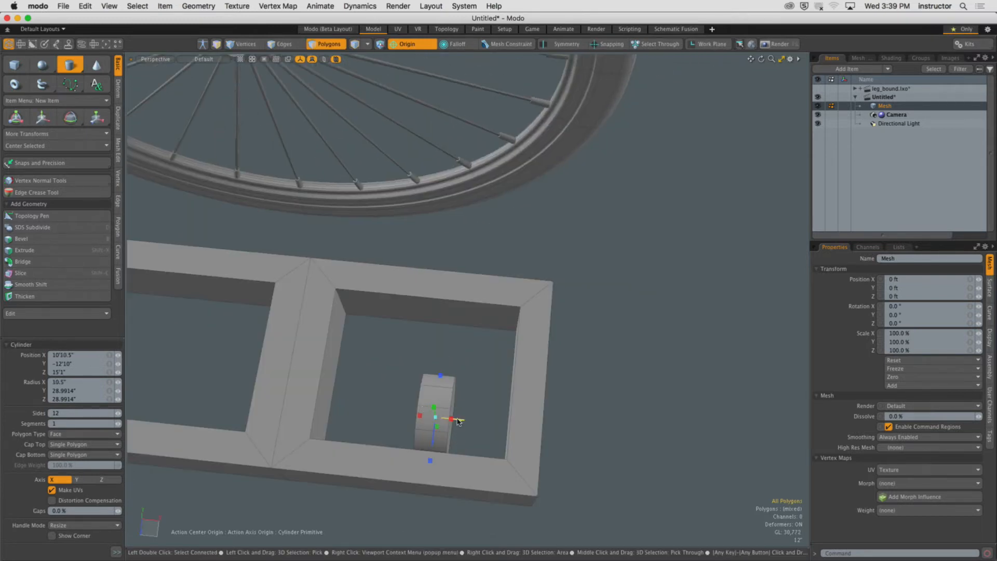
{"action": "left_click_drag", "start_coordinate": [456, 420], "coordinate": [525, 436]}
{"action": "key", "text": "q"}
Select all polygons of the new cylinder, excluding the box face.
{"action": "left_click", "coordinate": [483, 398]}
{"action": "left_click_drag", "start_coordinate": [525, 436], "coordinate": [530, 391], "text": "alt+shift"}
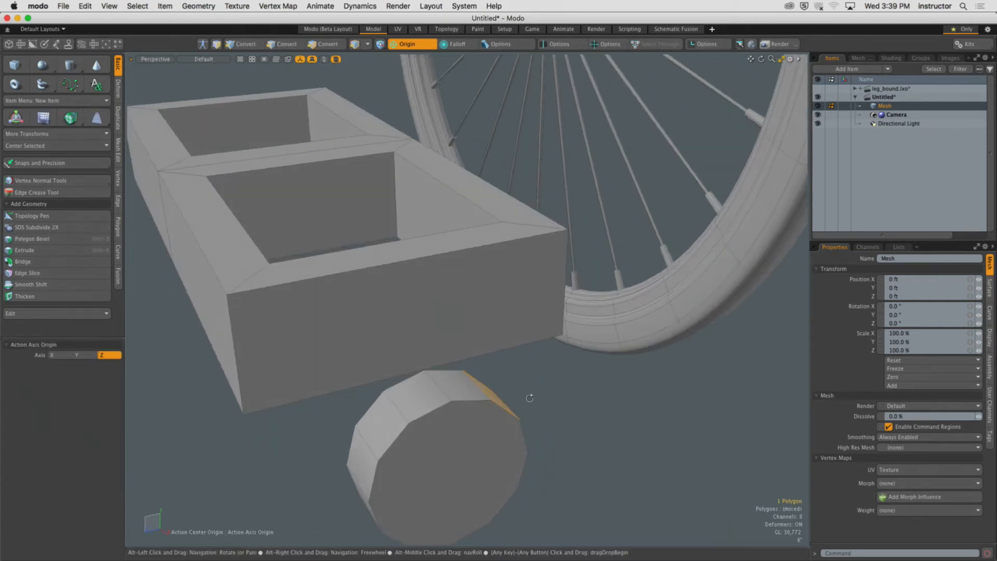
{"action": "left_click", "coordinate": [541, 393]}
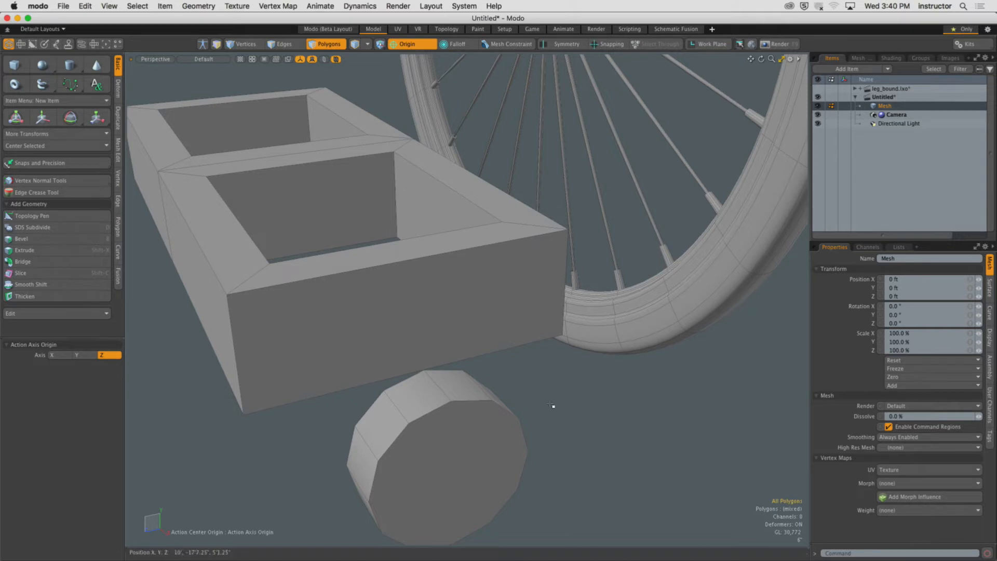
{"action": "double_click", "coordinate": [490, 447]}
{"action": "left_click_drag", "start_coordinate": [490, 447], "coordinate": [467, 356], "text": "alt"}
{"action": "left_click", "coordinate": [449, 266], "text": "shift"}
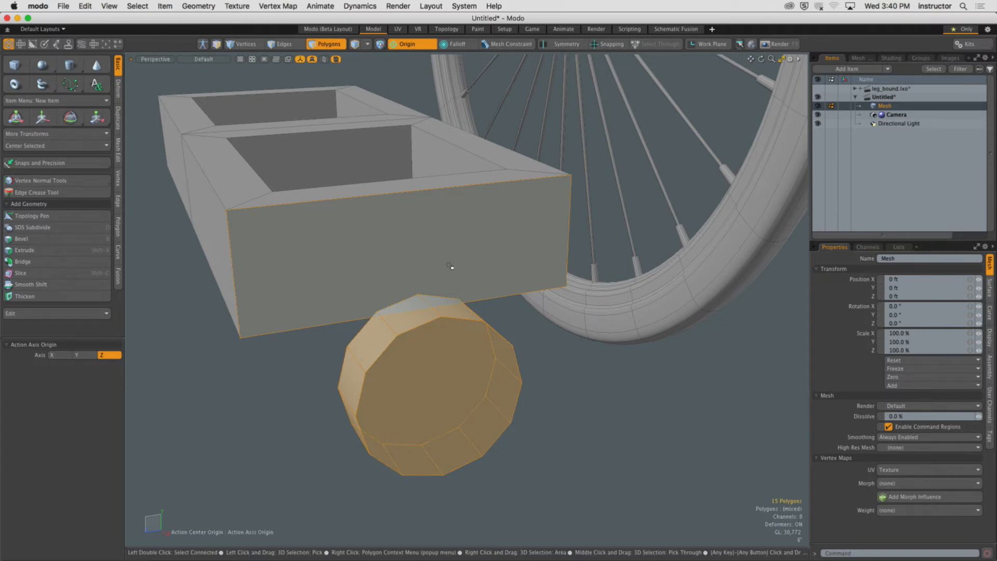
{"action": "key", "text": "ctrl+z"}
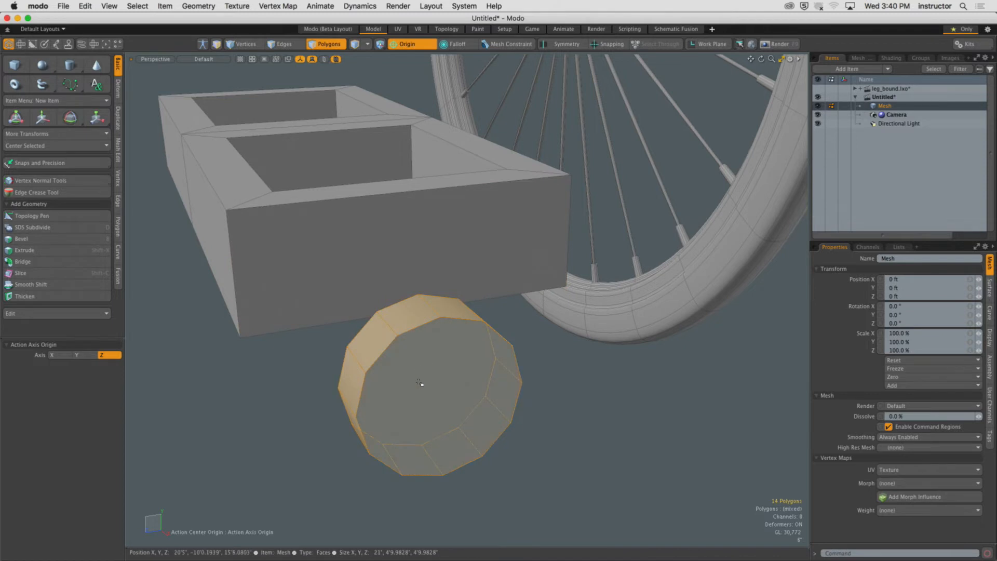
Move the cylinder up against the front face of the box.
{"action": "key", "text": "w"}
{"action": "left_click", "coordinate": [425, 45]}
{"action": "left_click", "coordinate": [423, 56]}
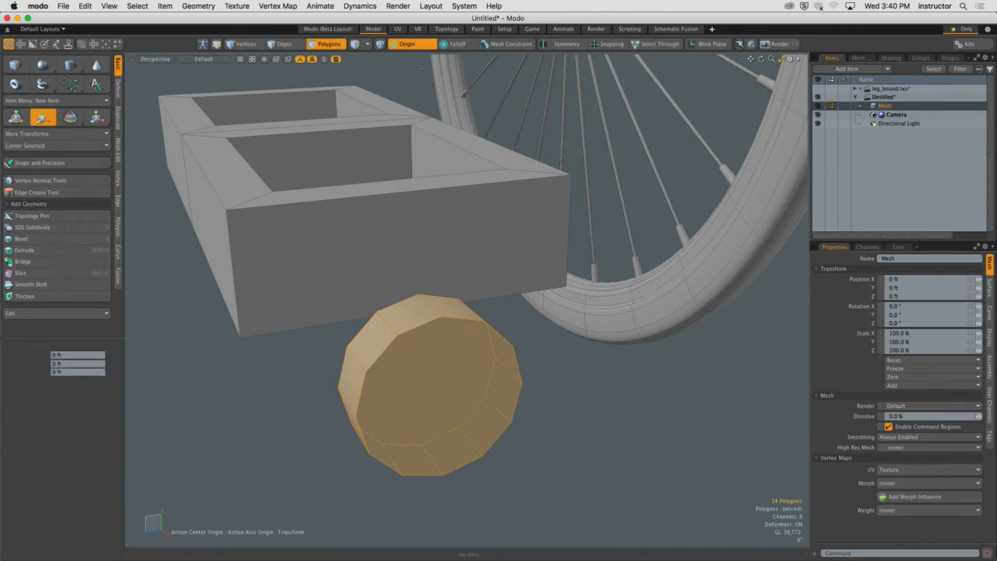
{"action": "left_click_drag", "start_coordinate": [429, 337], "coordinate": [428, 229]}
{"action": "left_click_drag", "start_coordinate": [429, 228], "coordinate": [524, 237], "text": "alt"}
{"action": "left_click_drag", "start_coordinate": [719, 265], "coordinate": [522, 281]}
{"action": "left_click_drag", "start_coordinate": [376, 252], "coordinate": [407, 283]}
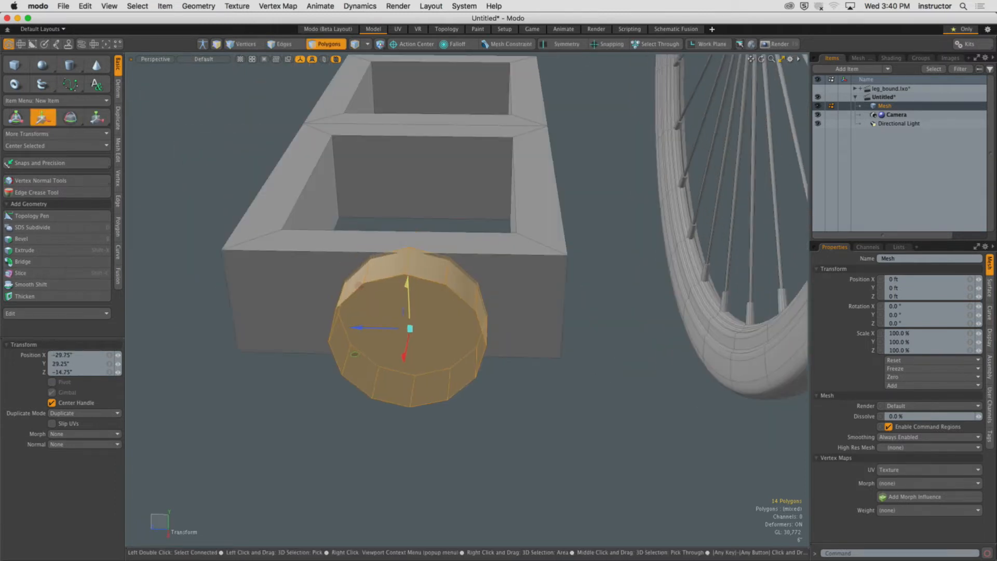
Scale the cylinder to stretch it along its length.
{"action": "key", "text": "r"}
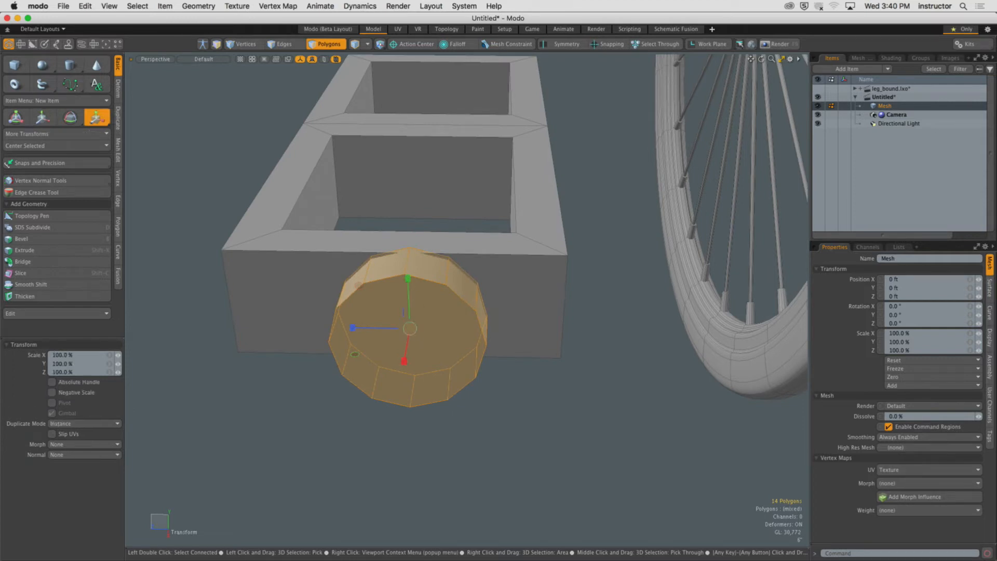
{"action": "left_click_drag", "start_coordinate": [411, 335], "coordinate": [654, 349]}
{"action": "key", "text": "q"}
{"action": "left_click_drag", "start_coordinate": [441, 291], "coordinate": [460, 309], "text": "alt"}
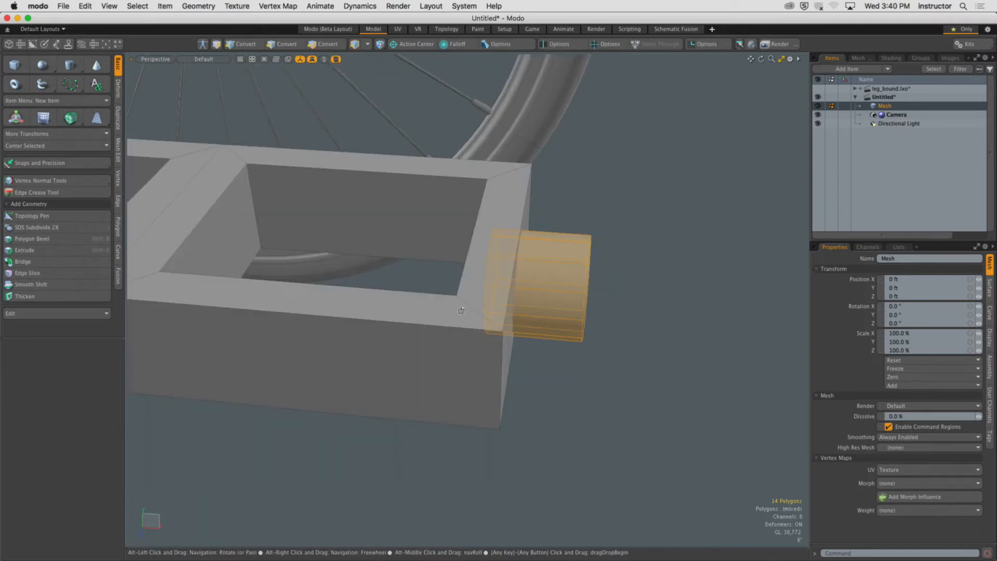
Select the box's front face and align the work plane to it.
{"action": "key", "text": "1"}
{"action": "mouse_move", "coordinate": [556, 236]}
{"action": "left_mouse_down", "text": "alt"}
{"action": "mouse_move", "coordinate": [444, 244]}
{"action": "mouse_move", "coordinate": [550, 241]}
{"action": "mouse_move", "coordinate": [561, 253]}
{"action": "left_mouse_up", "text": "alt"}
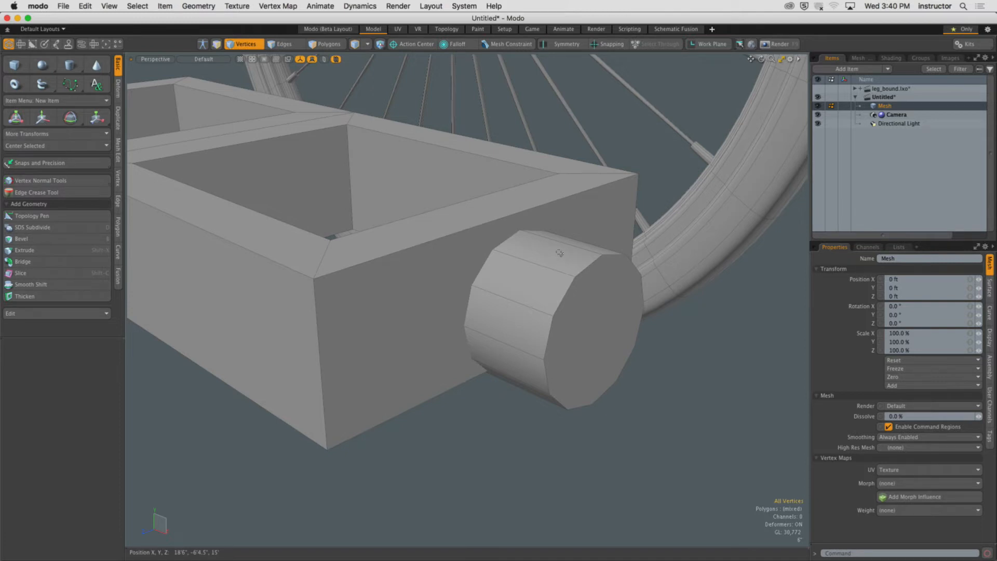
{"action": "key", "text": "3"}
{"action": "left_click", "coordinate": [413, 284]}
{"action": "left_click_drag", "start_coordinate": [413, 284], "coordinate": [404, 289], "text": "alt"}
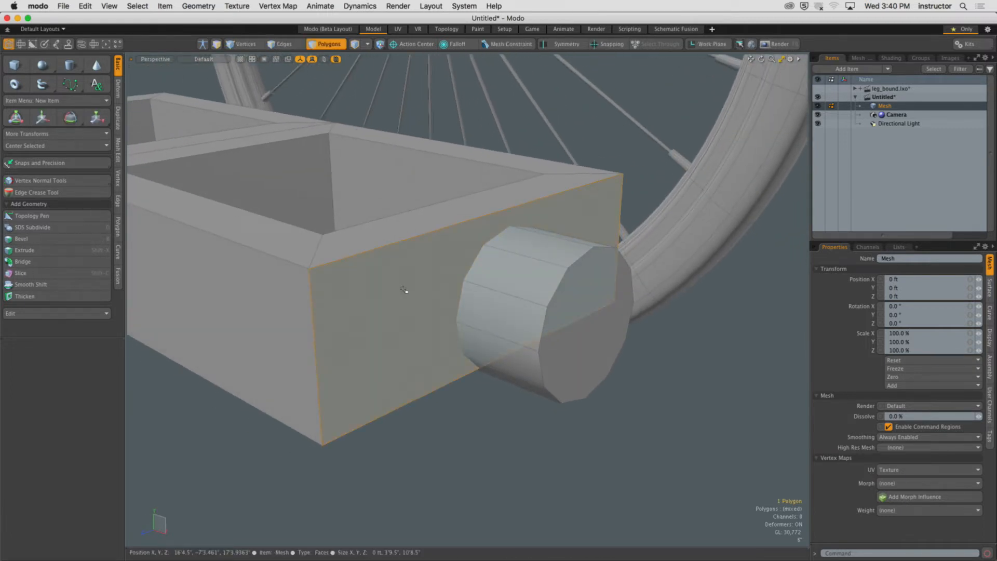
{"action": "left_click_drag", "start_coordinate": [386, 282], "coordinate": [378, 278], "text": "alt"}
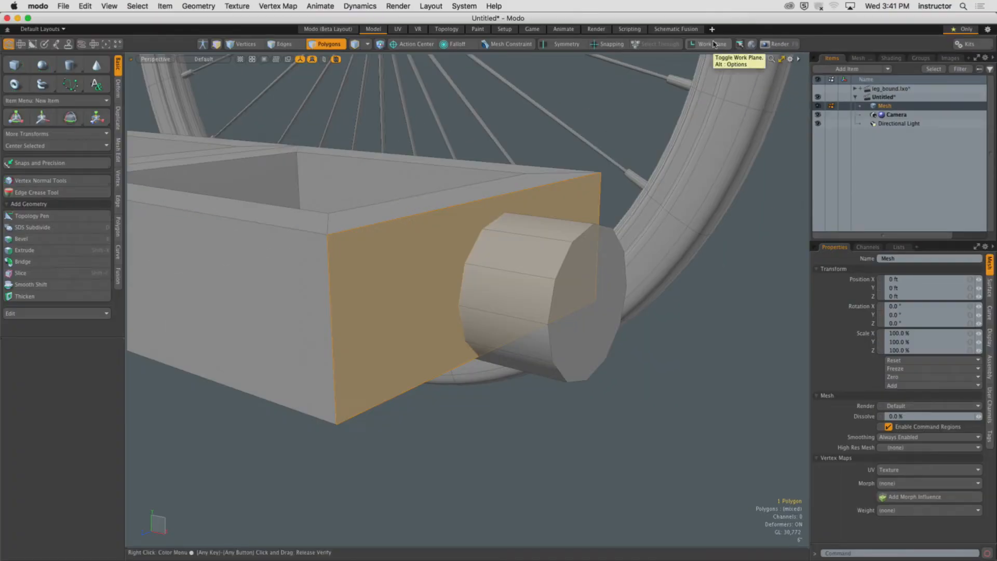
{"action": "left_click", "coordinate": [714, 45]}
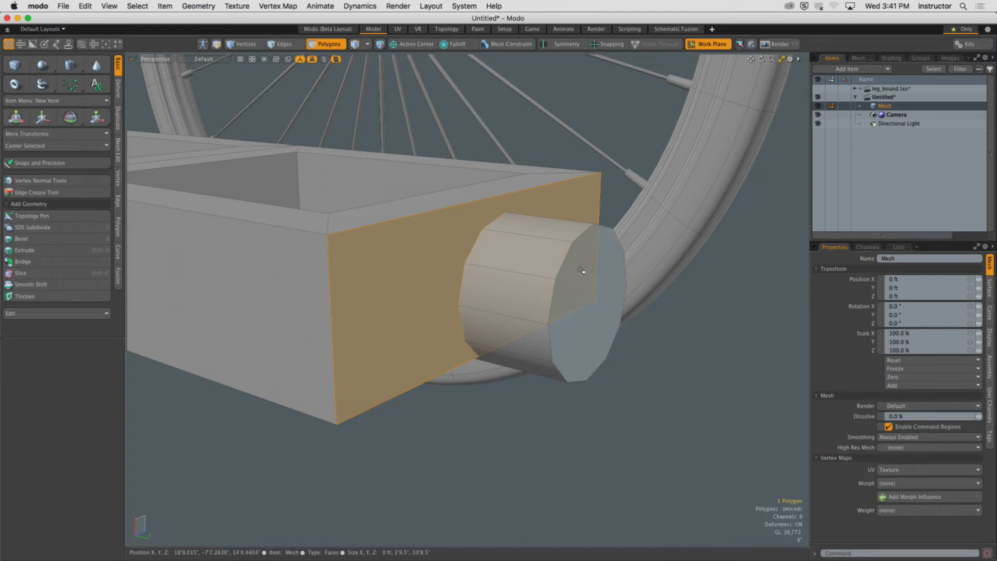
Set the viewport's Show Work Plane and Show Grid options to Inactive Work Plane.
{"action": "key", "text": "o"}
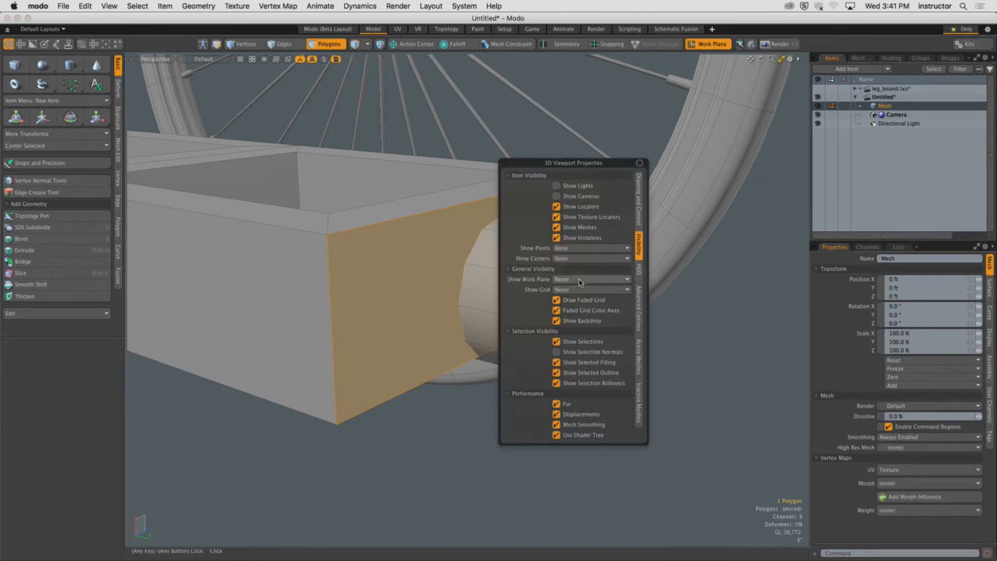
{"action": "left_click", "coordinate": [579, 279]}
{"action": "left_click", "coordinate": [581, 293]}
{"action": "left_click", "coordinate": [582, 290]}
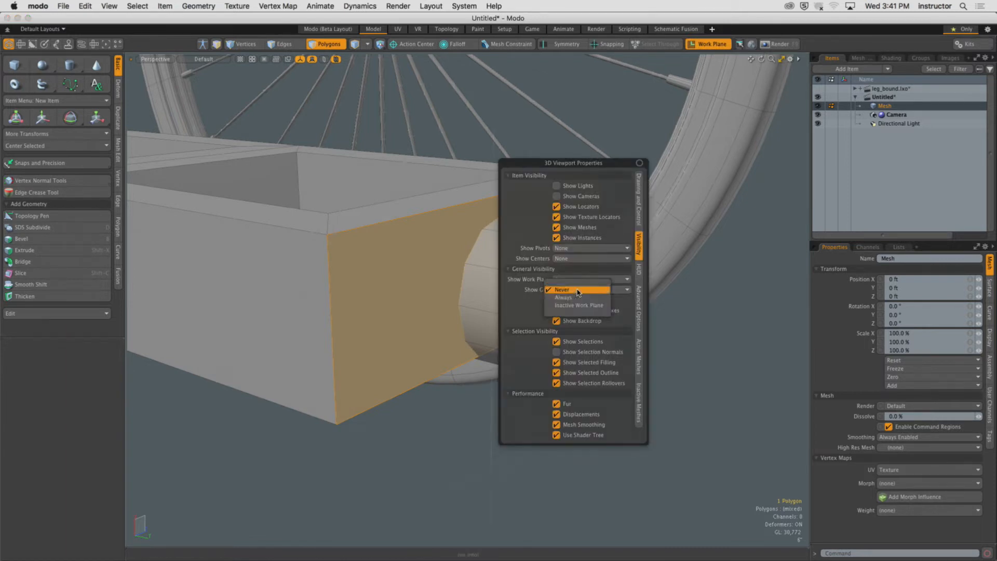
{"action": "left_click", "coordinate": [582, 305]}
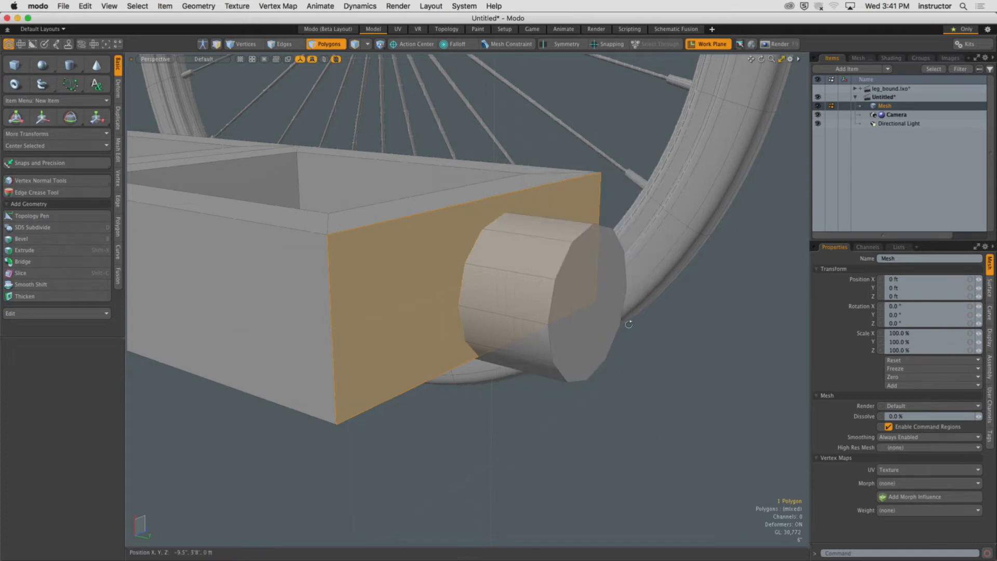
Select the cylinder and center it on the work plane with Center Selected.
{"action": "left_click_drag", "start_coordinate": [629, 325], "coordinate": [591, 310], "text": "alt"}
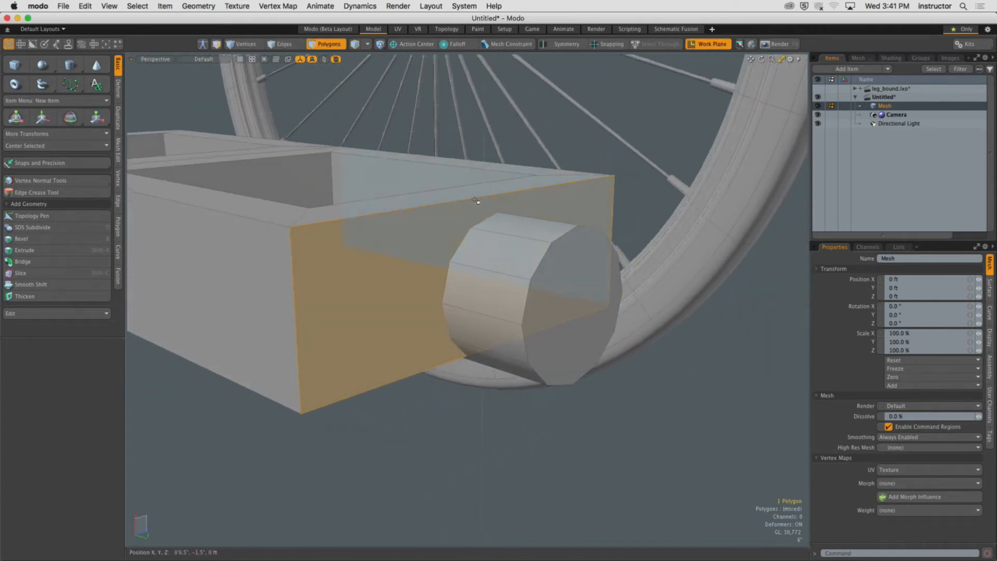
{"action": "left_click_drag", "start_coordinate": [470, 321], "coordinate": [446, 315], "text": "alt"}
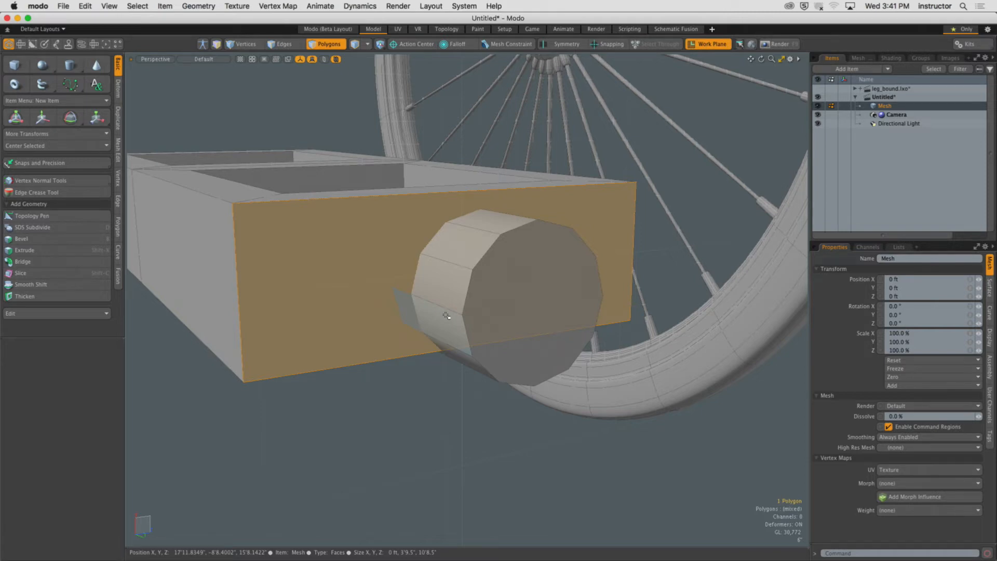
{"action": "double_click", "coordinate": [446, 315]}
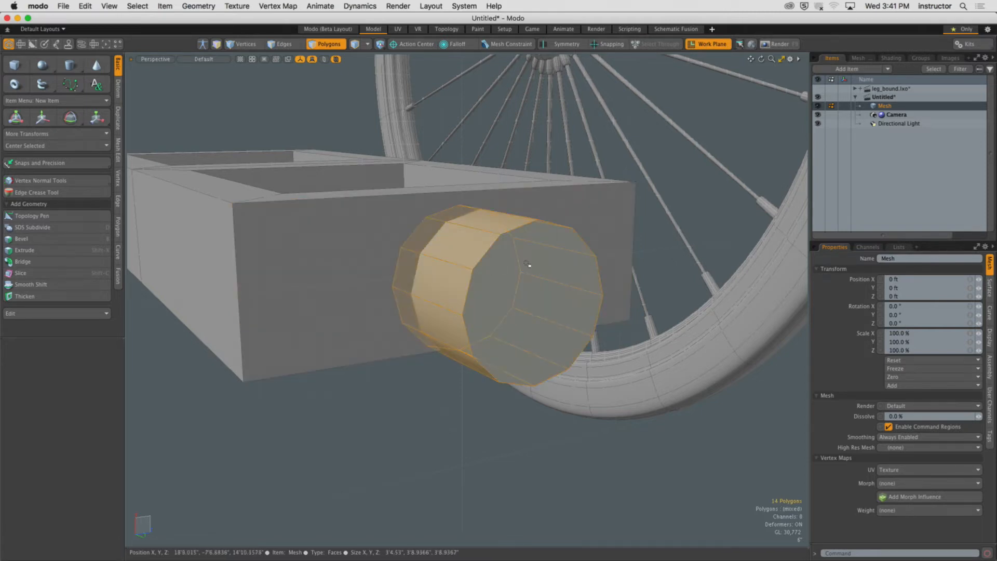
{"action": "left_click_drag", "start_coordinate": [493, 272], "coordinate": [607, 326], "text": "alt"}
{"action": "key", "text": "w"}
{"action": "key", "text": "q"}
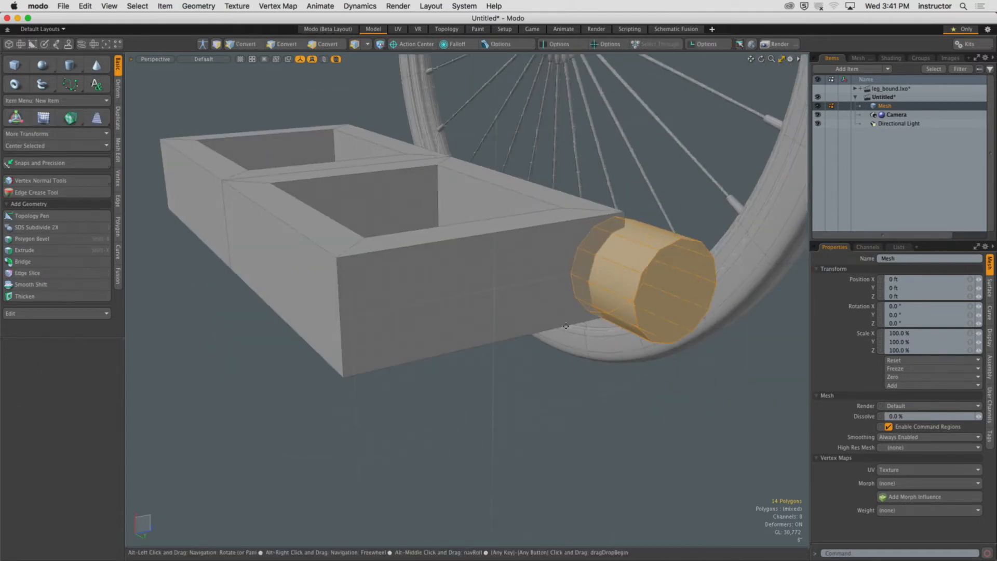
{"action": "left_click_drag", "start_coordinate": [527, 308], "coordinate": [483, 314], "text": "alt+shift"}
{"action": "left_click", "coordinate": [68, 146]}
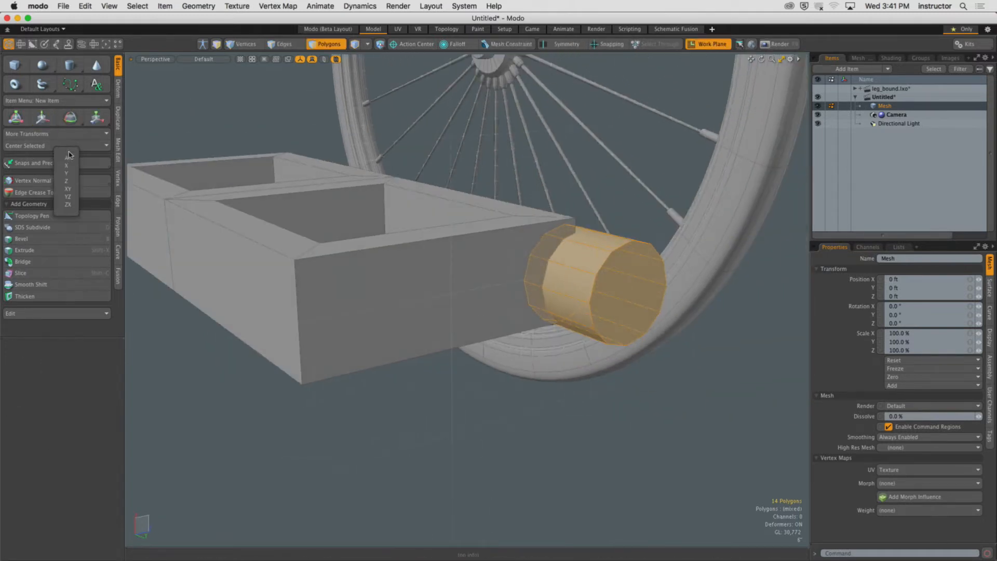
{"action": "left_click", "coordinate": [71, 158]}
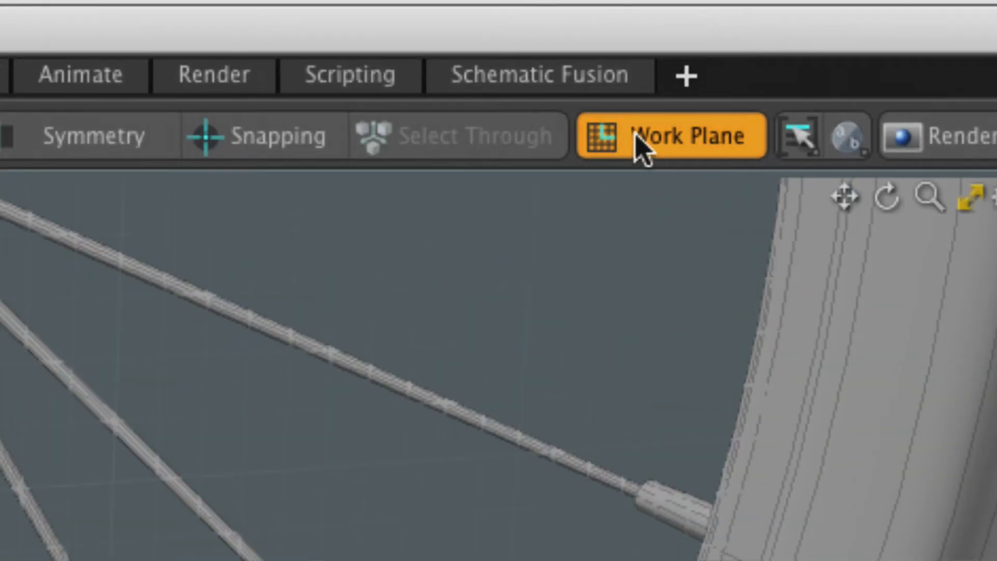
Turn the work plane off and select the cylinder again.
{"action": "left_click", "coordinate": [666, 140]}
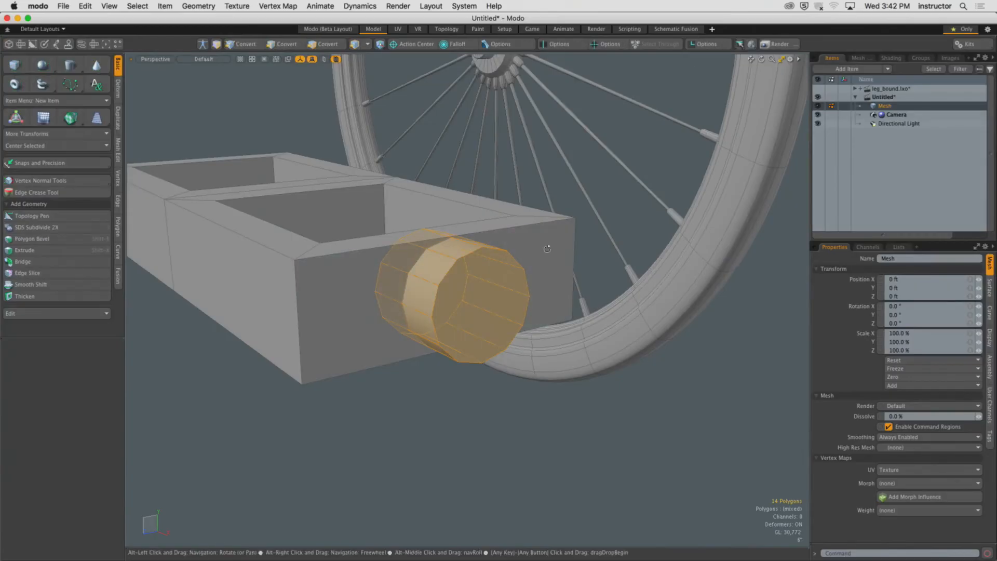
{"action": "left_click_drag", "start_coordinate": [548, 249], "coordinate": [552, 376], "text": "alt"}
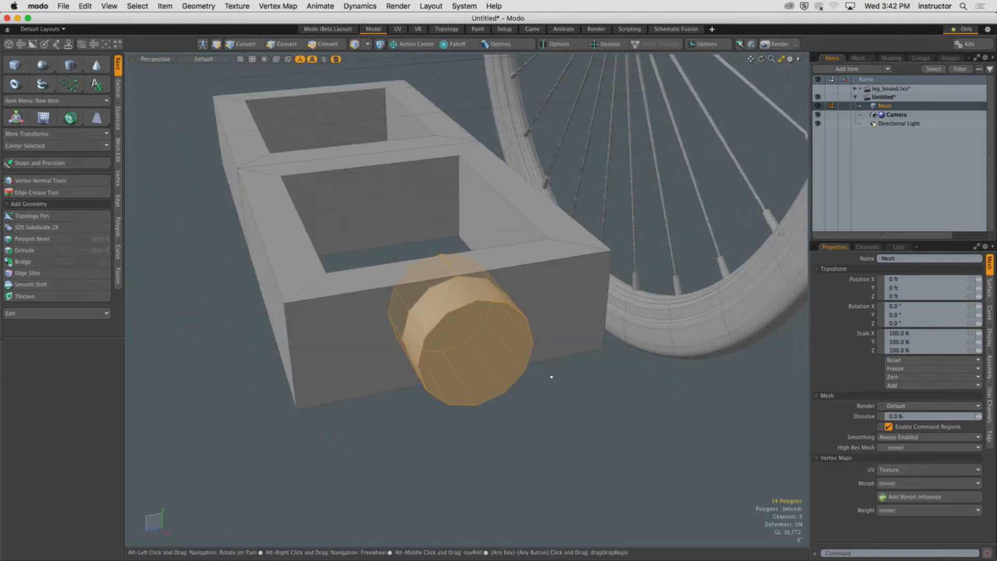
{"action": "left_click", "coordinate": [552, 376]}
{"action": "double_click", "coordinate": [468, 344]}
{"action": "left_click_drag", "start_coordinate": [468, 345], "coordinate": [511, 374], "text": "alt"}
{"action": "key", "text": "y"}
{"action": "key", "text": "space"}
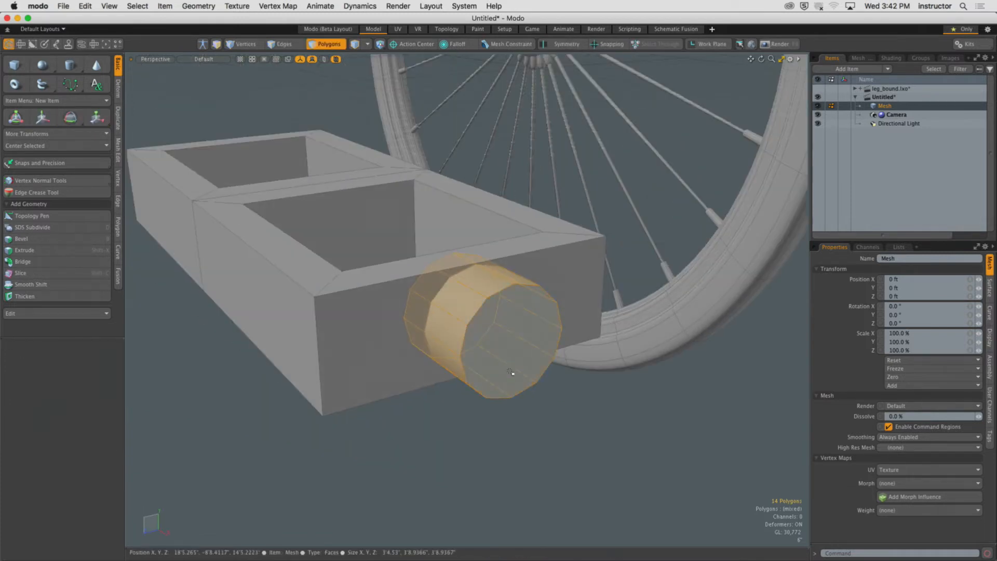
{"action": "key", "text": "y"}
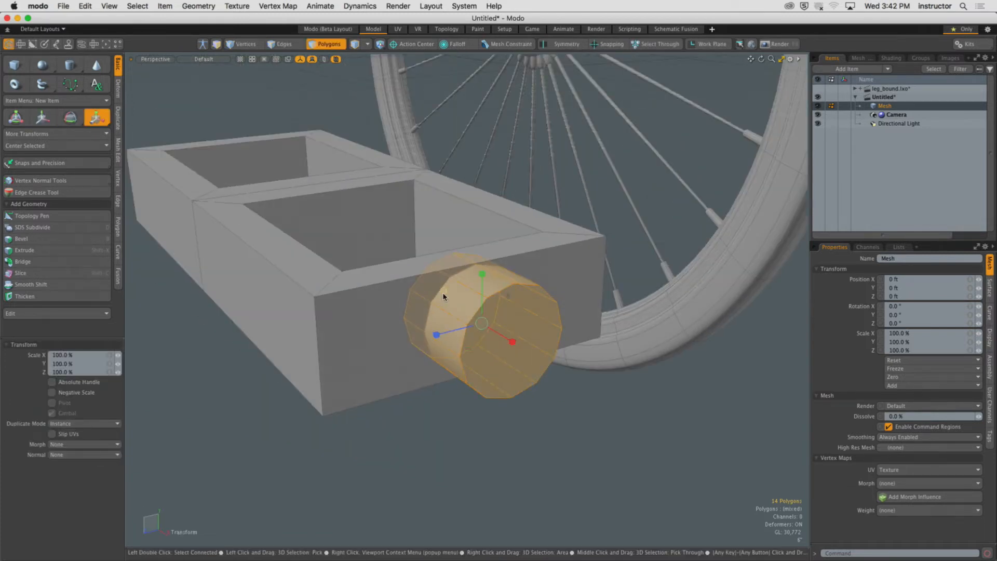
{"action": "left_click_drag", "start_coordinate": [444, 290], "coordinate": [443, 291]}
{"action": "key", "text": "space"}
{"action": "left_click", "coordinate": [431, 423]}
{"action": "left_click_drag", "start_coordinate": [431, 423], "coordinate": [267, 414], "text": "alt"}
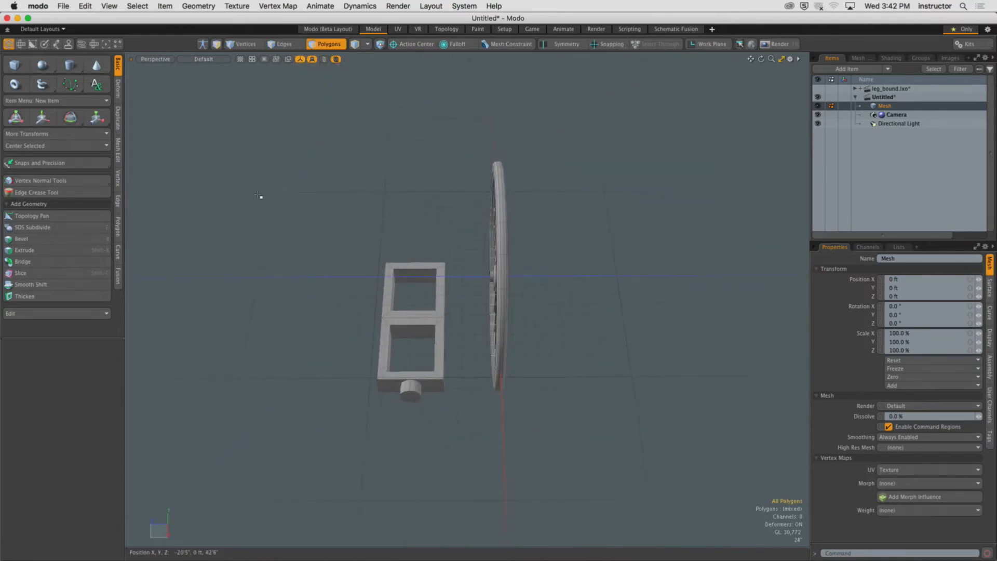
Rotate the box and cylinder to lie flat and move them beside the wheel.
{"action": "right_click_drag", "start_coordinate": [305, 206], "coordinate": [462, 438]}
{"action": "key", "text": "e"}
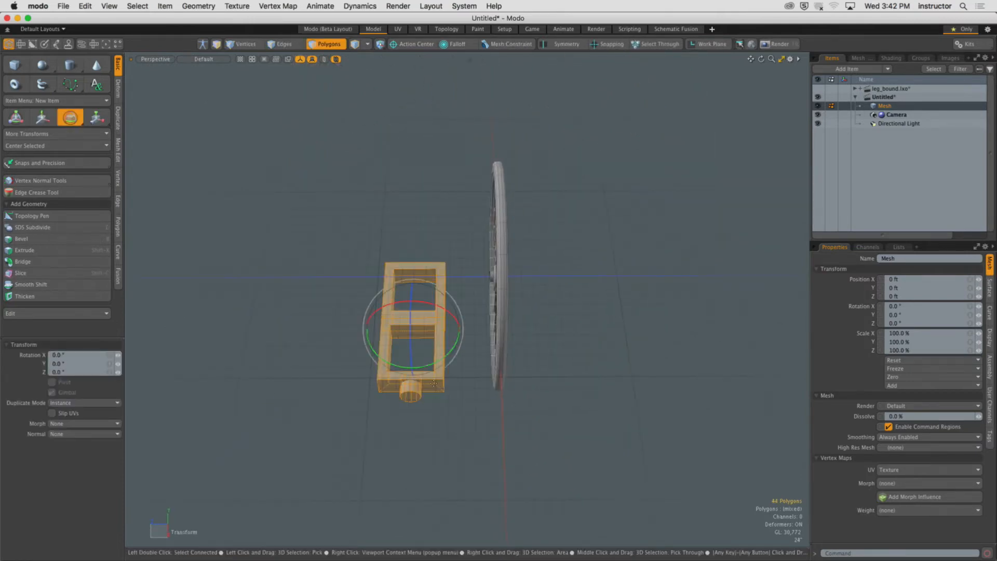
{"action": "left_click_drag", "start_coordinate": [426, 367], "coordinate": [459, 322], "text": "ctrl"}
{"action": "key", "text": "w"}
{"action": "left_click_drag", "start_coordinate": [392, 307], "coordinate": [483, 291], "text": "alt"}
{"action": "left_click_drag", "start_coordinate": [483, 291], "coordinate": [580, 366], "text": "alt+shift"}
{"action": "key", "text": "space"}
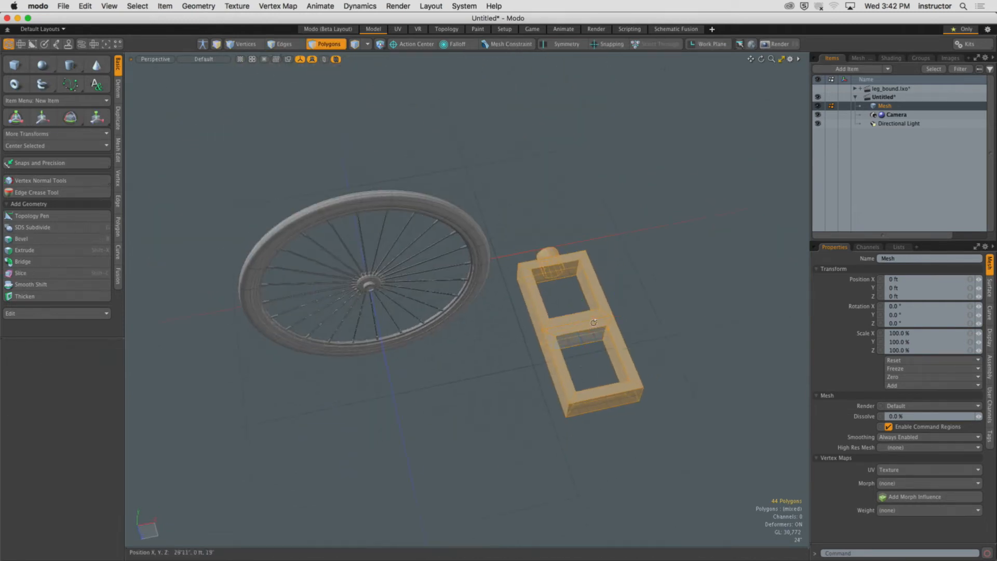
Draw a small cube against the side of the box frame.
{"action": "scroll", "coordinate": [579, 322], "scroll_direction": "up", "scroll_amount": 5}
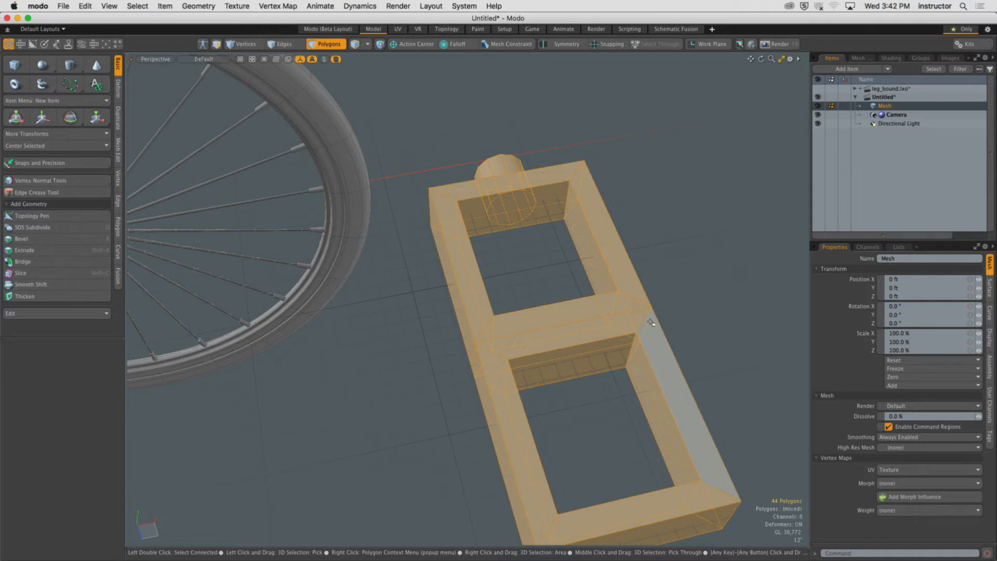
{"action": "key", "text": "Escape"}
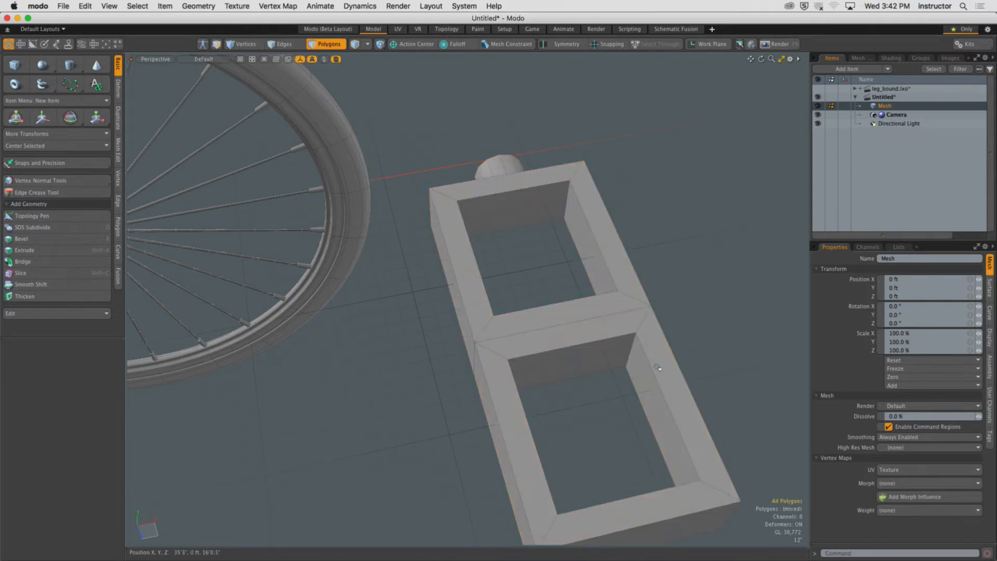
{"action": "left_click_drag", "start_coordinate": [656, 366], "coordinate": [511, 362], "text": "alt"}
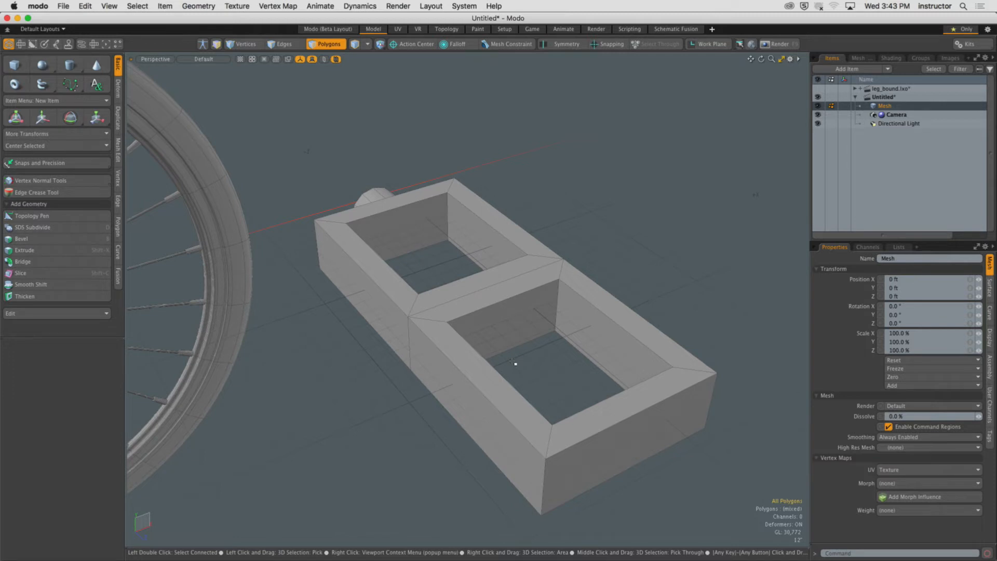
{"action": "left_click_drag", "start_coordinate": [387, 269], "coordinate": [555, 343], "text": "alt"}
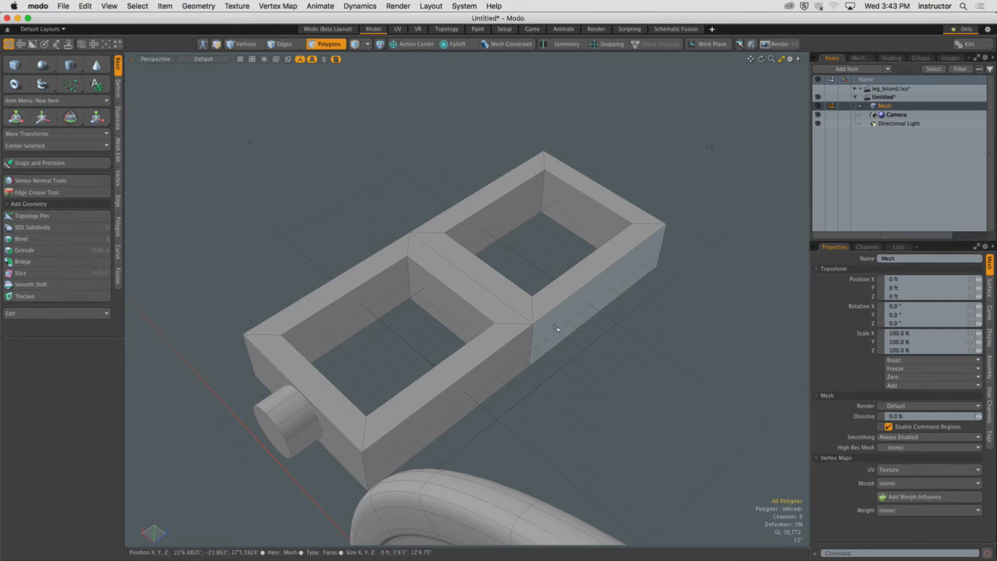
{"action": "left_click_drag", "start_coordinate": [593, 259], "coordinate": [540, 286], "text": "alt"}
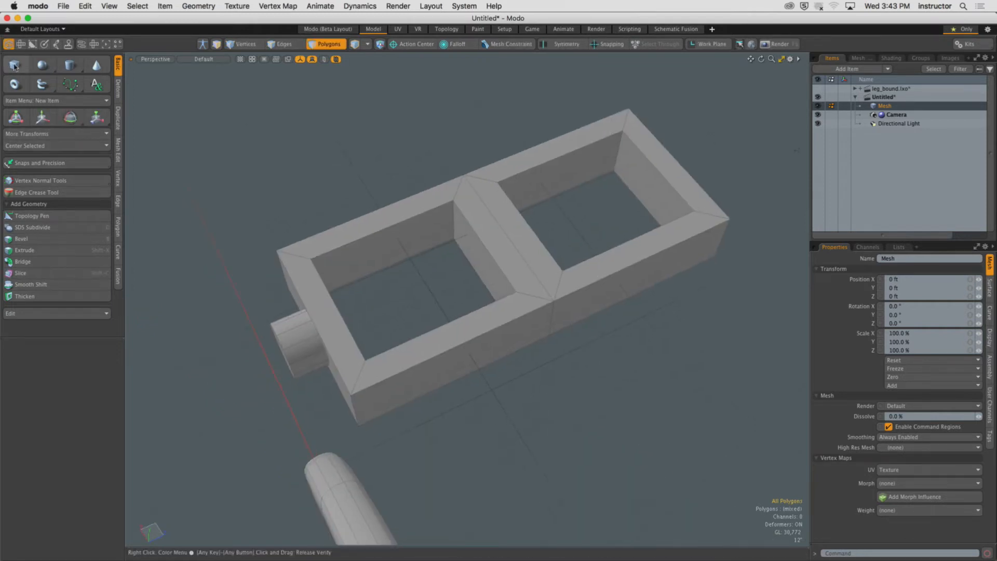
{"action": "left_click", "coordinate": [14, 65]}
{"action": "left_click_drag", "start_coordinate": [480, 375], "coordinate": [388, 325], "text": "alt"}
{"action": "key", "text": "space"}
Select the frame's top rim face and center the small cube on the work plane aligned to it.
{"action": "double_click", "coordinate": [381, 315]}
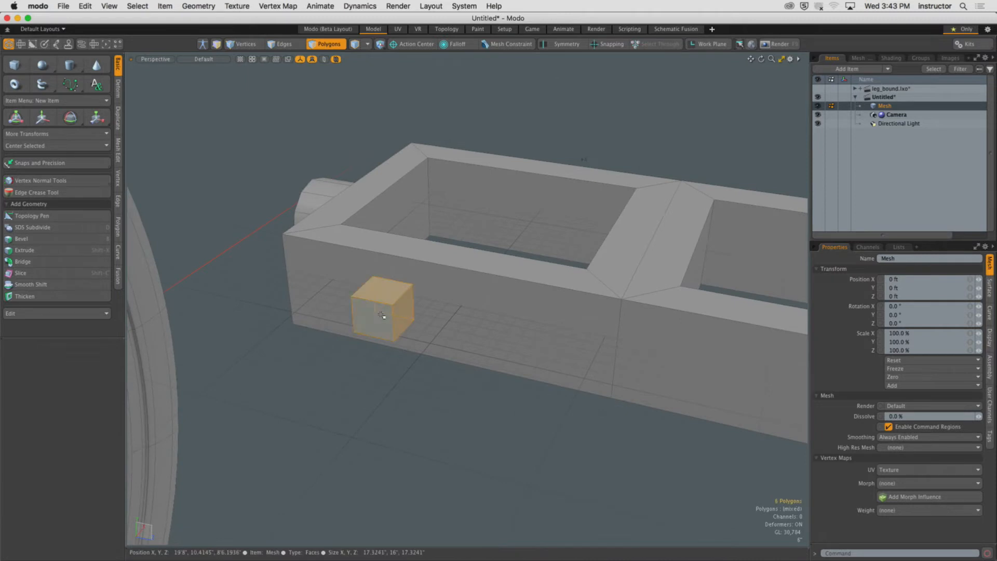
{"action": "left_click", "coordinate": [416, 248]}
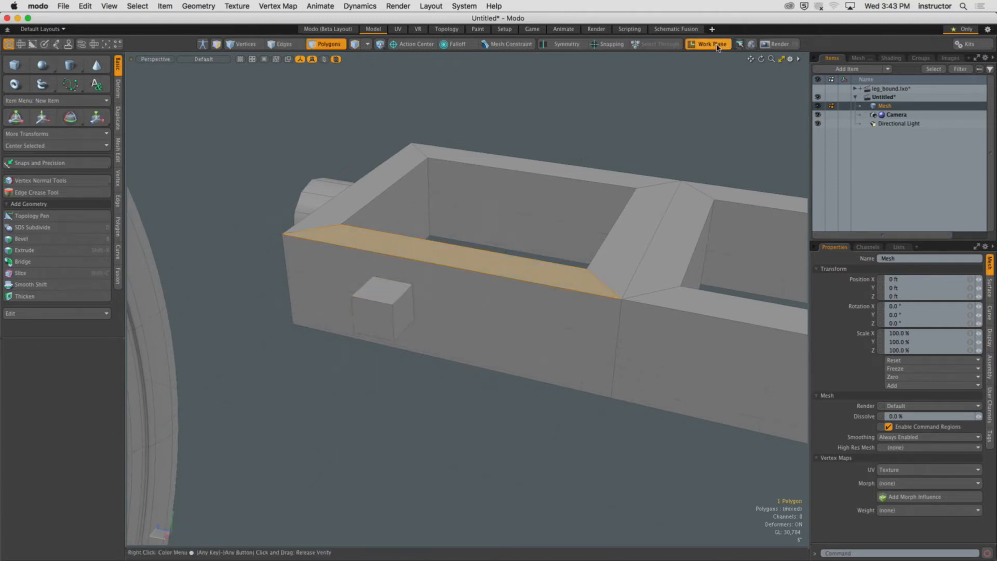
{"action": "double_click", "coordinate": [383, 311]}
{"action": "left_click", "coordinate": [49, 147]}
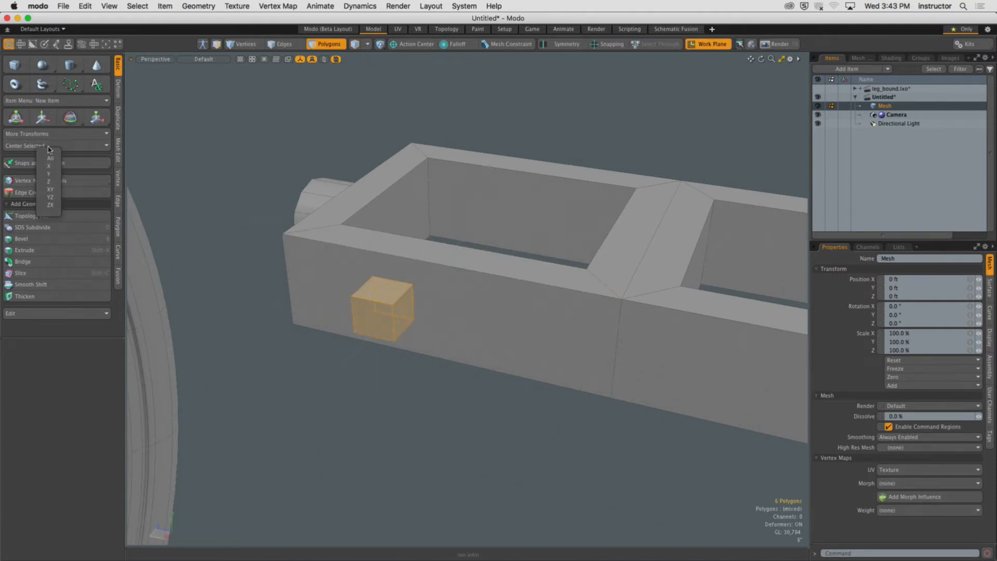
{"action": "left_click", "coordinate": [50, 158]}
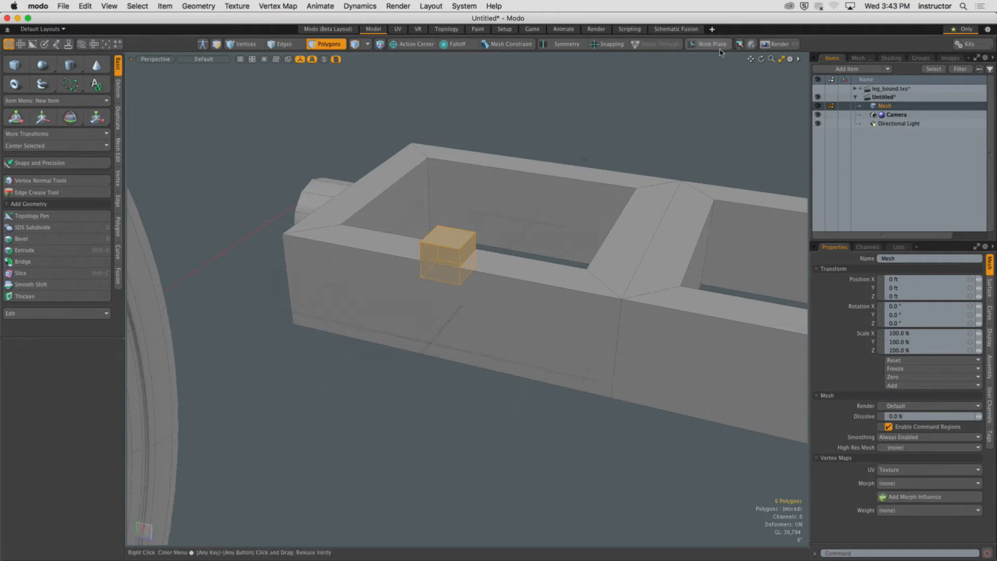
Move the small cube toward the rim's end and scale it to 80% along X.
{"action": "left_click_drag", "start_coordinate": [494, 208], "coordinate": [495, 276], "text": "alt"}
{"action": "key", "text": "w"}
{"action": "scroll", "coordinate": [340, 243], "scroll_direction": "up", "scroll_amount": 4}
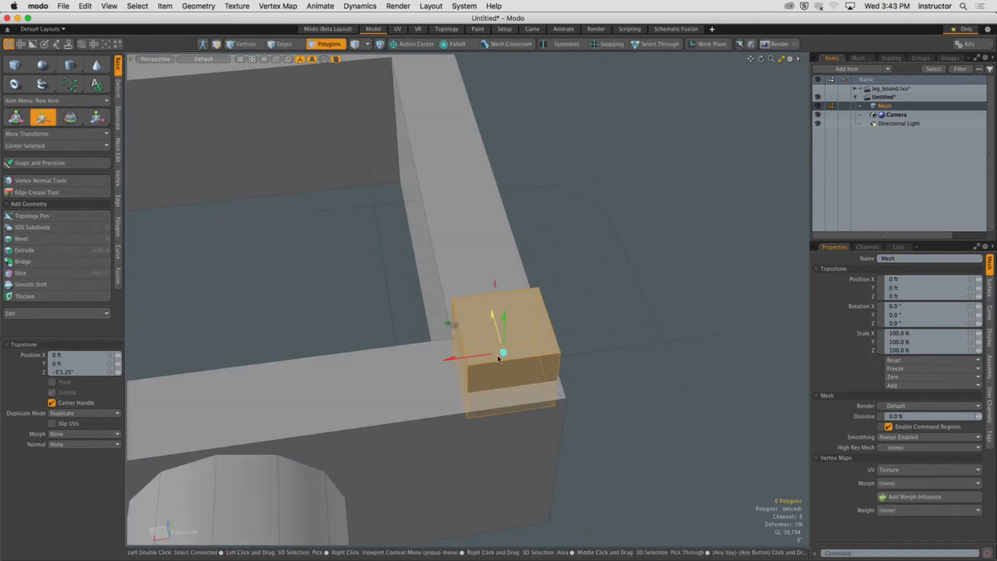
{"action": "key", "text": "r"}
{"action": "left_click_drag", "start_coordinate": [446, 360], "coordinate": [457, 358]}
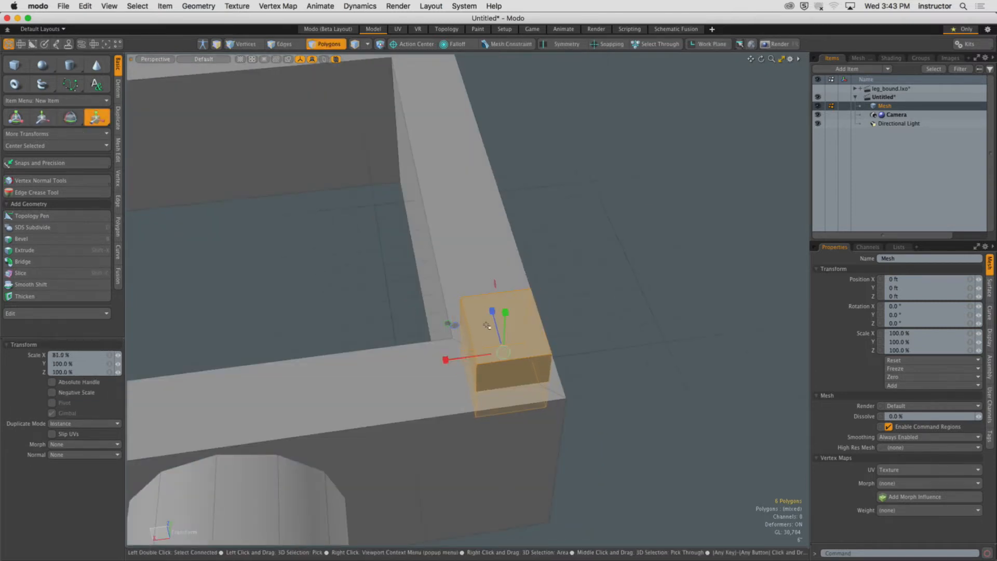
{"action": "key", "text": "q"}
Select the cube's top face and scale it down to taper the block.
{"action": "left_click", "coordinate": [489, 333]}
{"action": "key", "text": "w"}
{"action": "key", "text": "e"}
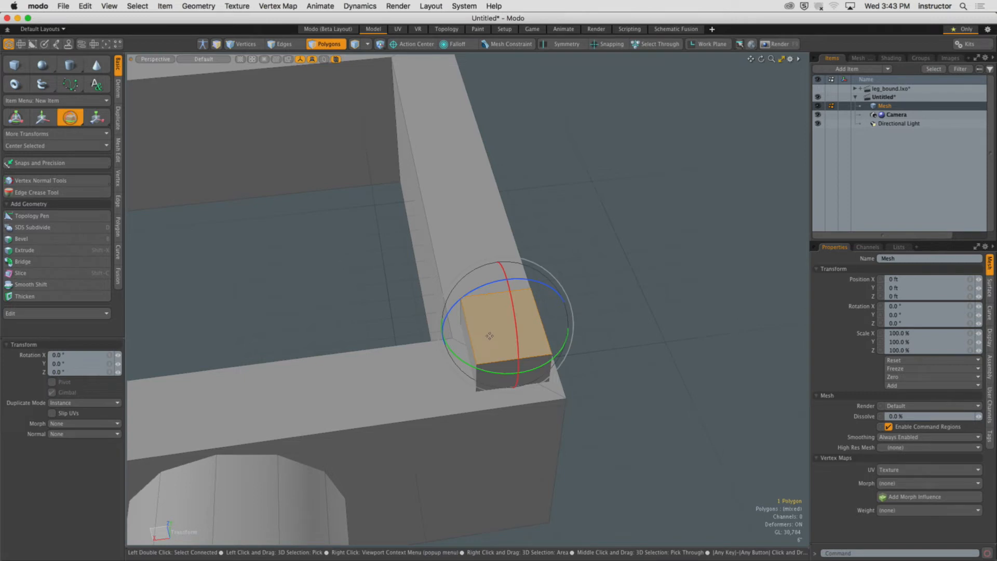
{"action": "key", "text": "r"}
{"action": "left_click_drag", "start_coordinate": [446, 332], "coordinate": [241, 311]}
{"action": "scroll", "coordinate": [461, 353], "scroll_direction": "down", "scroll_amount": 3, "text": "alt"}
{"action": "key", "text": "q"}
{"action": "left_click", "coordinate": [241, 312]}
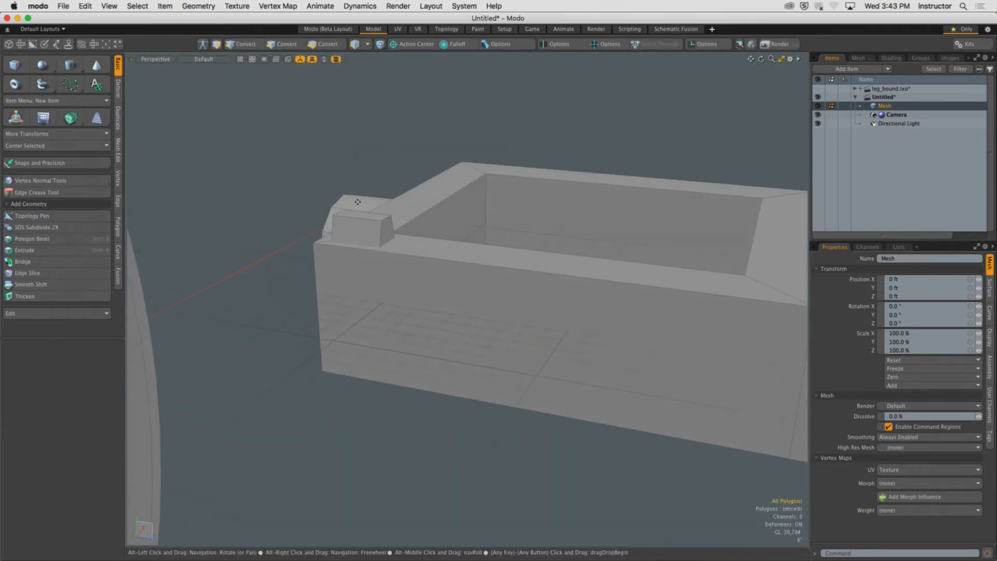
Select the tapered block, copy it and paste a duplicate.
{"action": "left_click_drag", "start_coordinate": [357, 202], "coordinate": [490, 428], "text": "alt"}
{"action": "left_click", "coordinate": [399, 287]}
{"action": "double_click", "coordinate": [398, 287]}
{"action": "scroll", "coordinate": [381, 282], "scroll_direction": "down", "scroll_amount": 3, "text": "alt"}
{"action": "scroll", "coordinate": [435, 321], "scroll_direction": "down", "scroll_amount": 3, "text": "alt"}
{"action": "scroll", "coordinate": [519, 405], "scroll_direction": "down", "scroll_amount": 3}
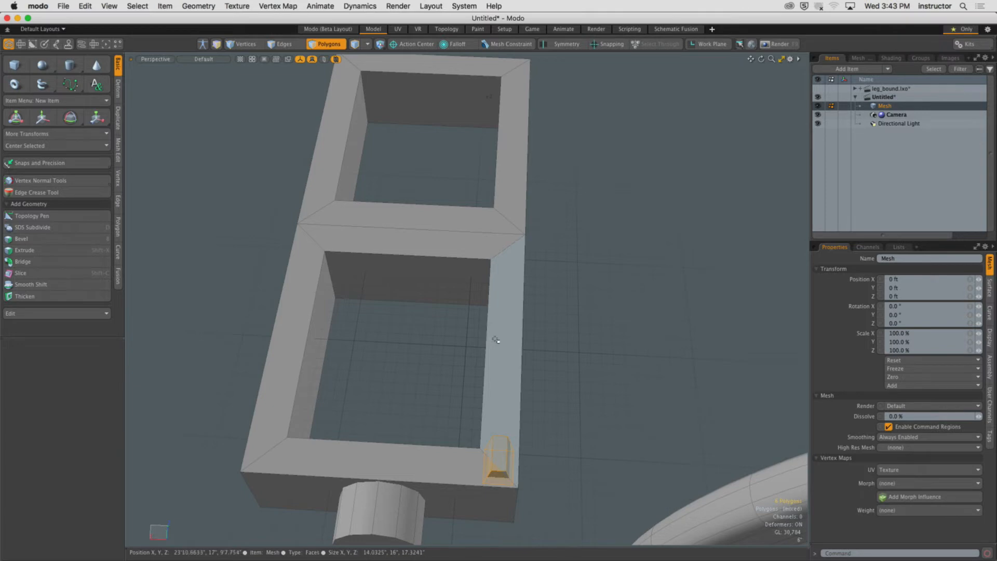
{"action": "left_click_drag", "start_coordinate": [492, 341], "coordinate": [412, 325], "text": "alt"}
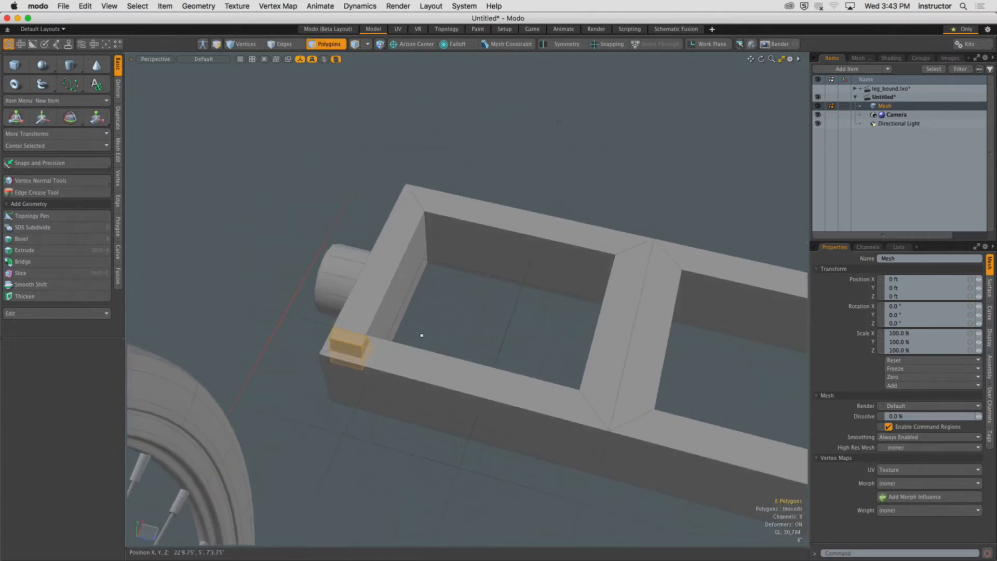
{"action": "left_click", "coordinate": [85, 5]}
{"action": "left_click", "coordinate": [111, 82]}
{"action": "left_click", "coordinate": [85, 5]}
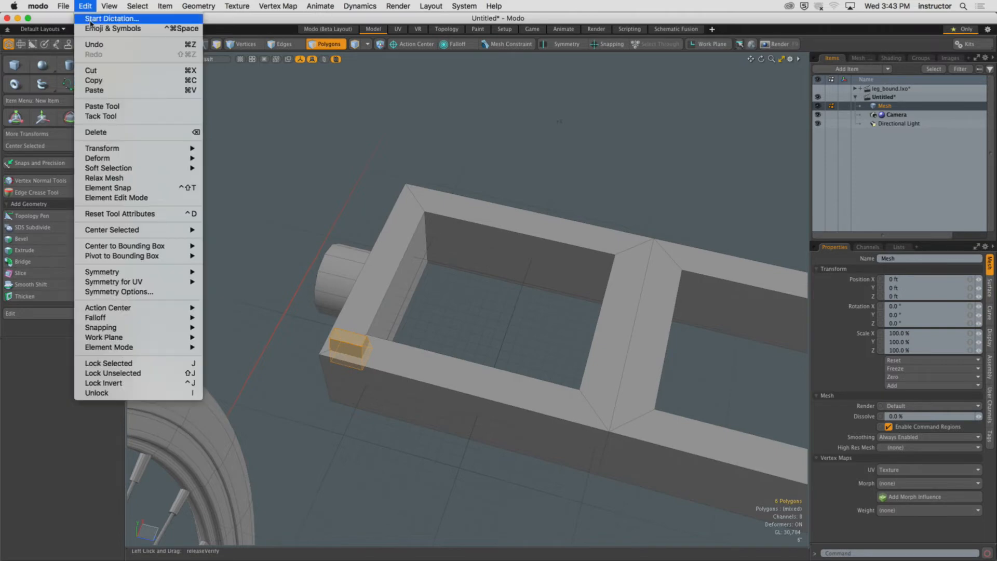
{"action": "left_click", "coordinate": [110, 90]}
Move duplicates of the block along the rim of the frame.
{"action": "key", "text": "w"}
{"action": "left_click_drag", "start_coordinate": [390, 359], "coordinate": [430, 369]}
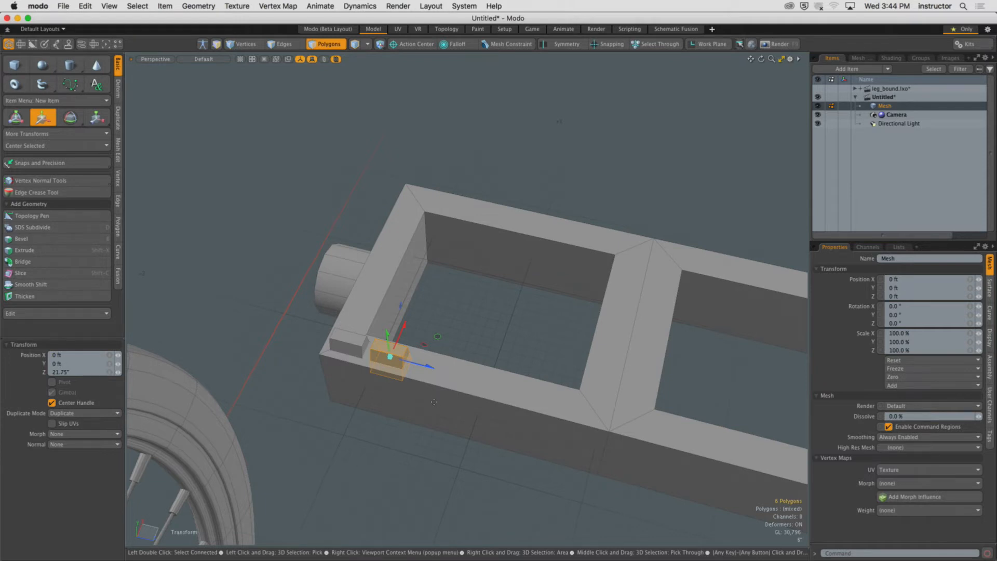
{"action": "mouse_move", "coordinate": [407, 389]}
{"action": "left_mouse_down", "text": "alt"}
{"action": "mouse_move", "coordinate": [488, 371]}
{"action": "mouse_move", "coordinate": [493, 356]}
{"action": "mouse_move", "coordinate": [481, 378]}
{"action": "mouse_move", "coordinate": [457, 368]}
{"action": "mouse_move", "coordinate": [420, 386]}
{"action": "left_mouse_up", "text": "alt"}
{"action": "scroll", "coordinate": [416, 384], "scroll_direction": "up", "scroll_amount": 5}
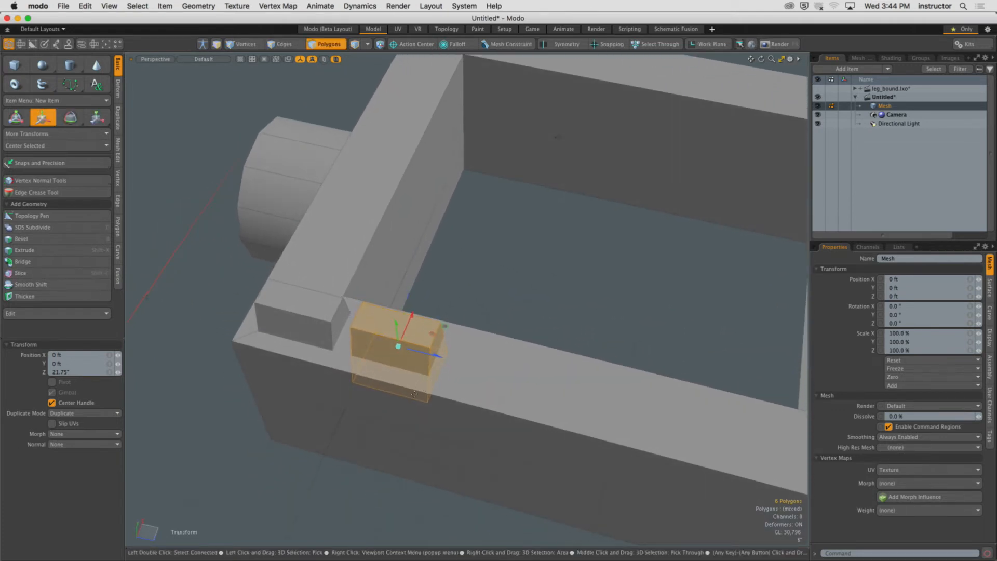
{"action": "left_click_drag", "start_coordinate": [423, 352], "coordinate": [731, 432], "text": "ctrl+shift"}
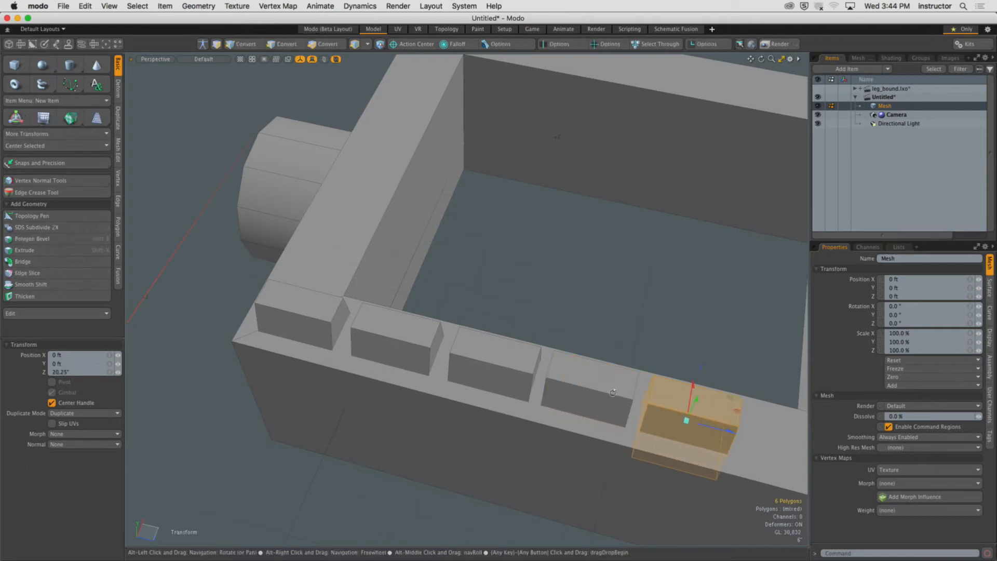
Select four of the duplicate blocks and delete them.
{"action": "scroll", "coordinate": [363, 392], "scroll_direction": "down", "scroll_amount": 5}
{"action": "left_click_drag", "start_coordinate": [363, 392], "coordinate": [469, 358], "text": "alt"}
{"action": "key", "text": "space"}
{"action": "left_click", "coordinate": [469, 358]}
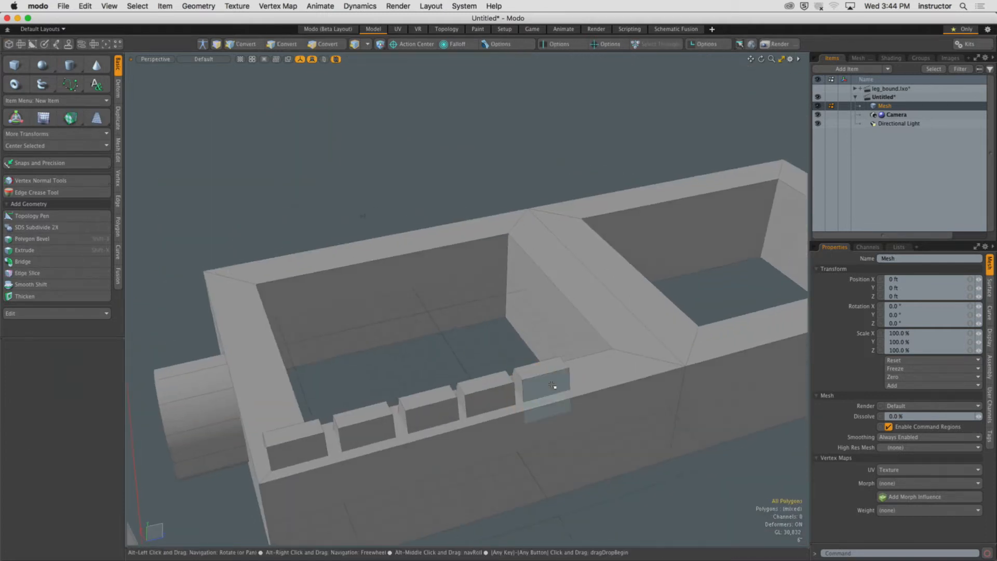
{"action": "double_click", "coordinate": [545, 385]}
{"action": "double_click", "coordinate": [491, 393], "text": "shift"}
{"action": "double_click", "coordinate": [435, 406], "text": "shift"}
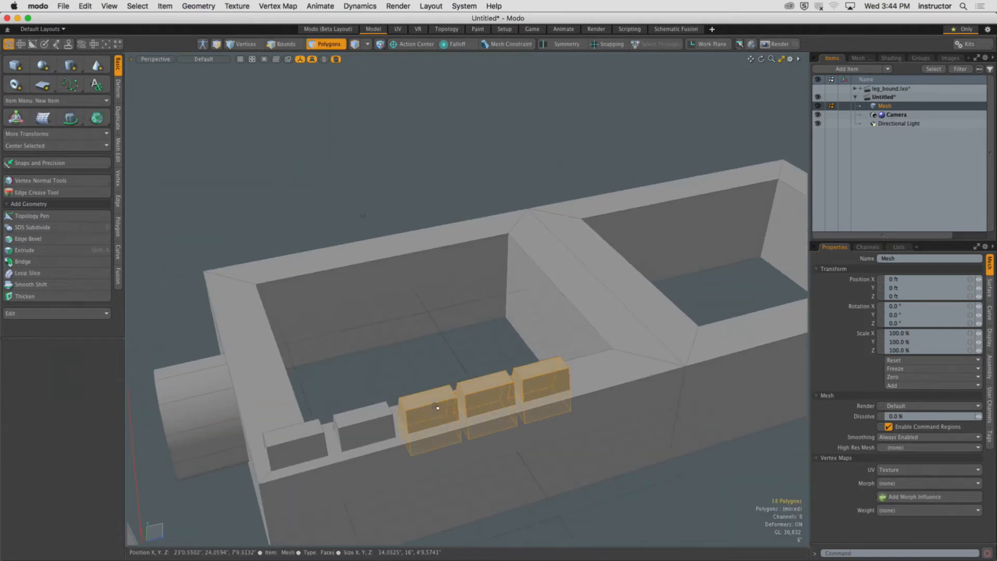
{"action": "double_click", "coordinate": [378, 417], "text": "shift"}
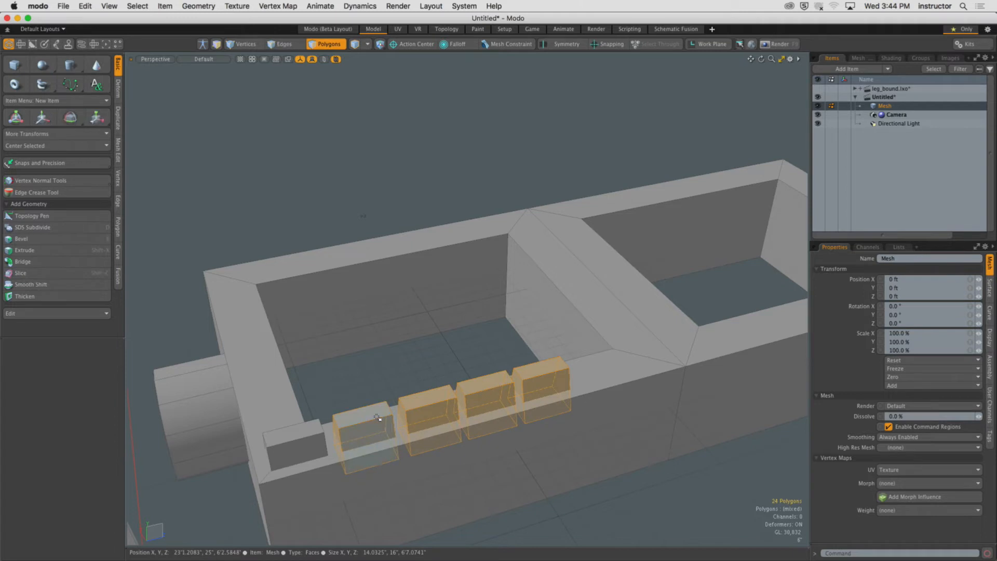
{"action": "key", "text": "Delete"}
Clone the remaining block with the Clone tool, offsetting the copy 29.25" along the rim.
{"action": "double_click", "coordinate": [313, 446]}
{"action": "left_click_drag", "start_coordinate": [314, 446], "coordinate": [304, 453], "text": "alt+shift"}
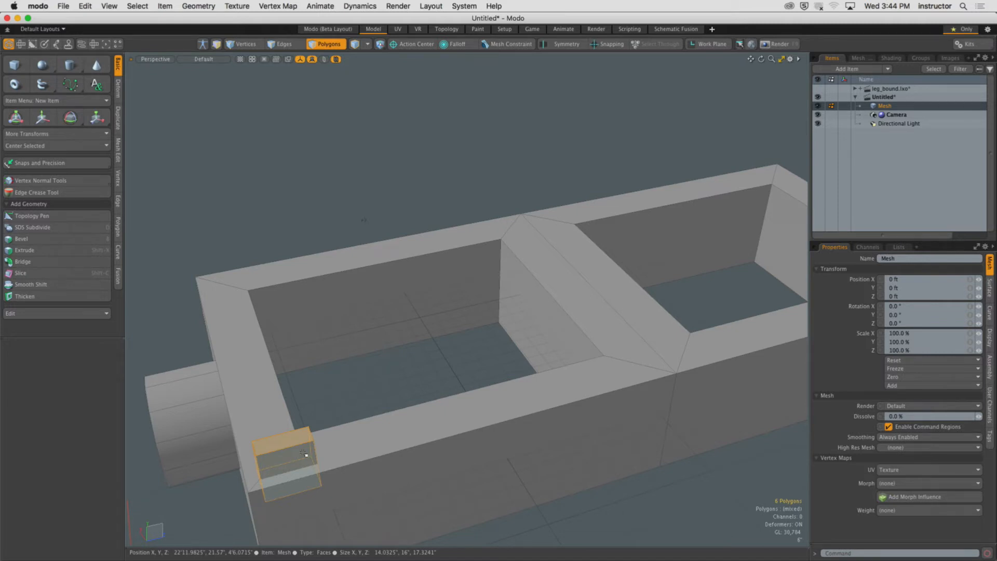
{"action": "left_click", "coordinate": [118, 119]}
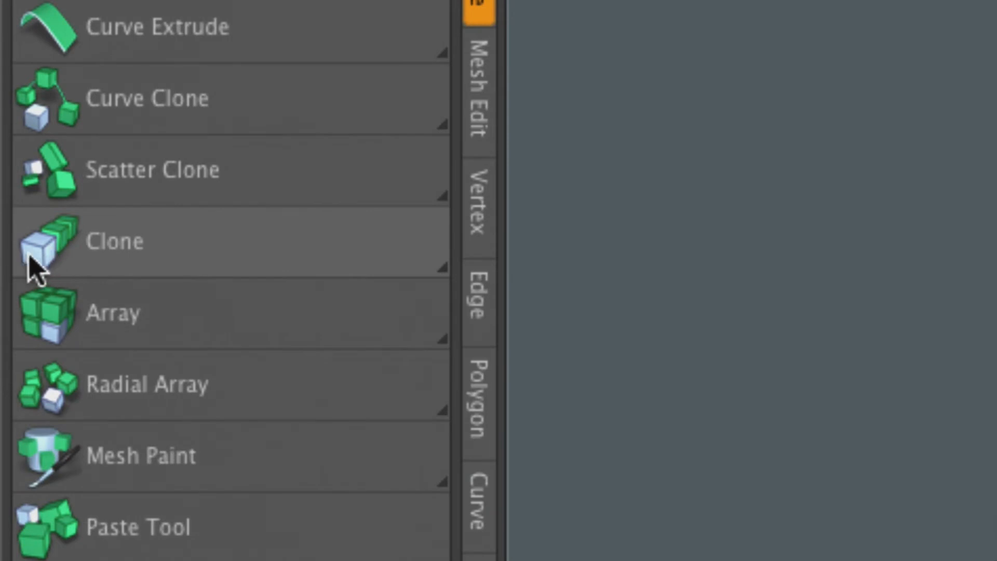
{"action": "left_click", "coordinate": [163, 263]}
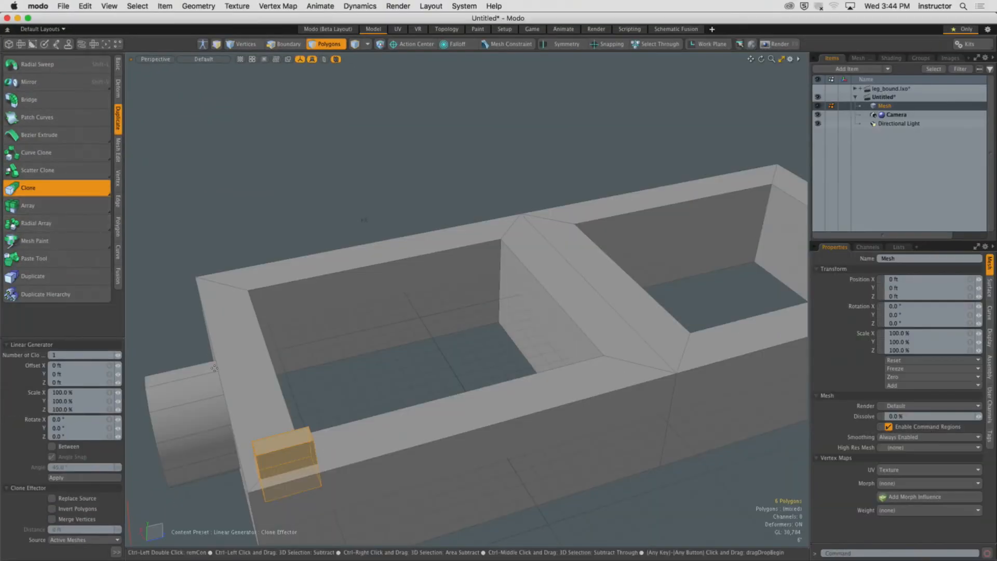
{"action": "mouse_move", "coordinate": [395, 358]}
{"action": "left_mouse_down", "text": "alt"}
{"action": "mouse_move", "coordinate": [353, 404]}
{"action": "mouse_move", "coordinate": [299, 362]}
{"action": "mouse_move", "coordinate": [285, 395]}
{"action": "mouse_move", "coordinate": [294, 382]}
{"action": "left_mouse_up", "text": "alt"}
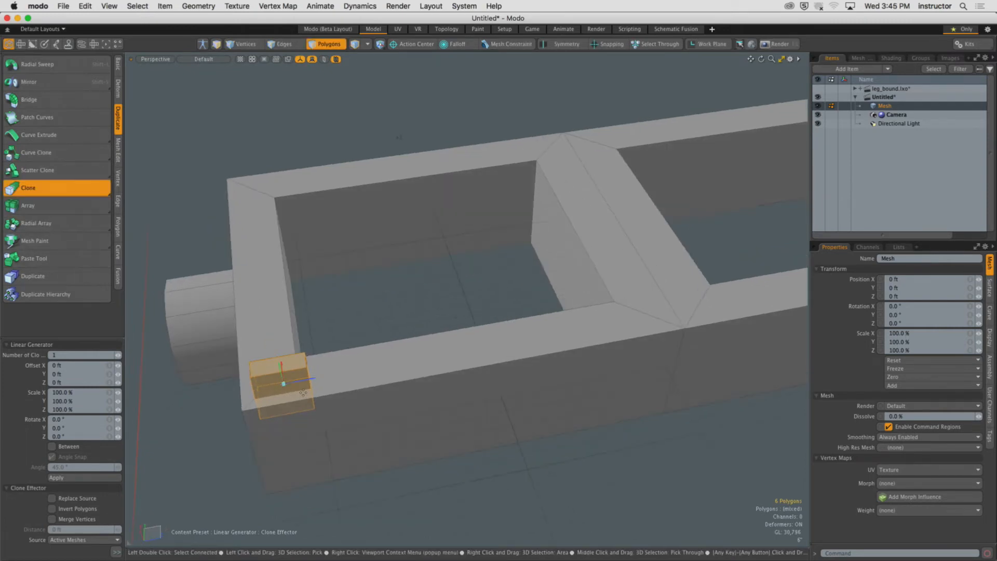
{"action": "left_click_drag", "start_coordinate": [319, 394], "coordinate": [320, 382], "text": "alt"}
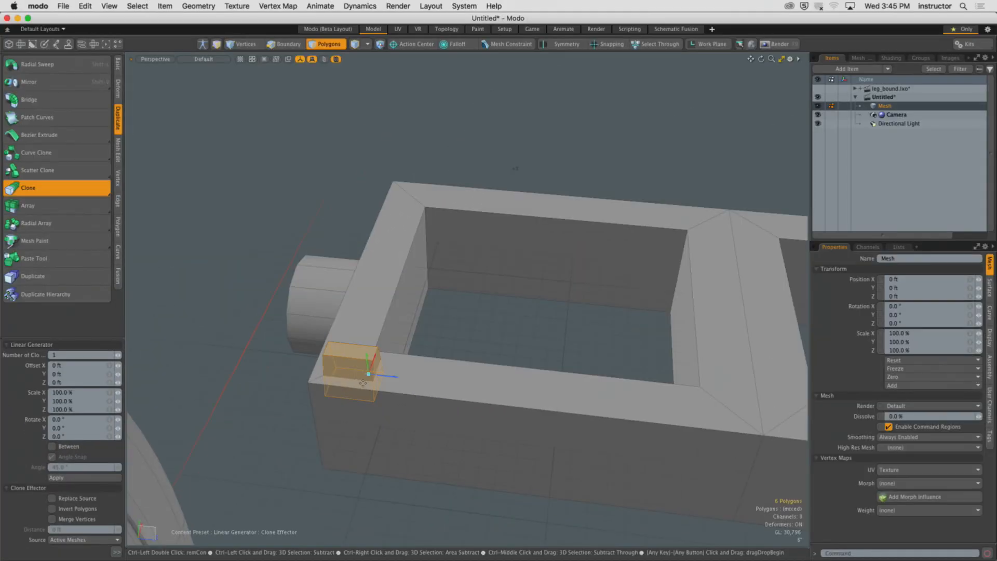
{"action": "left_click_drag", "start_coordinate": [463, 362], "coordinate": [2, 289], "text": "alt+shift"}
{"action": "mouse_move", "coordinate": [162, 351]}
{"action": "left_mouse_down", "text": "alt+shift"}
{"action": "mouse_move", "coordinate": [416, 364]}
{"action": "mouse_move", "coordinate": [331, 362]}
{"action": "mouse_move", "coordinate": [342, 360]}
{"action": "left_mouse_up", "text": "alt+shift"}
{"action": "mouse_move", "coordinate": [281, 364]}
{"action": "left_mouse_down", "text": "alt"}
{"action": "mouse_move", "coordinate": [332, 361]}
{"action": "mouse_move", "coordinate": [358, 381]}
{"action": "left_mouse_up", "text": "alt"}
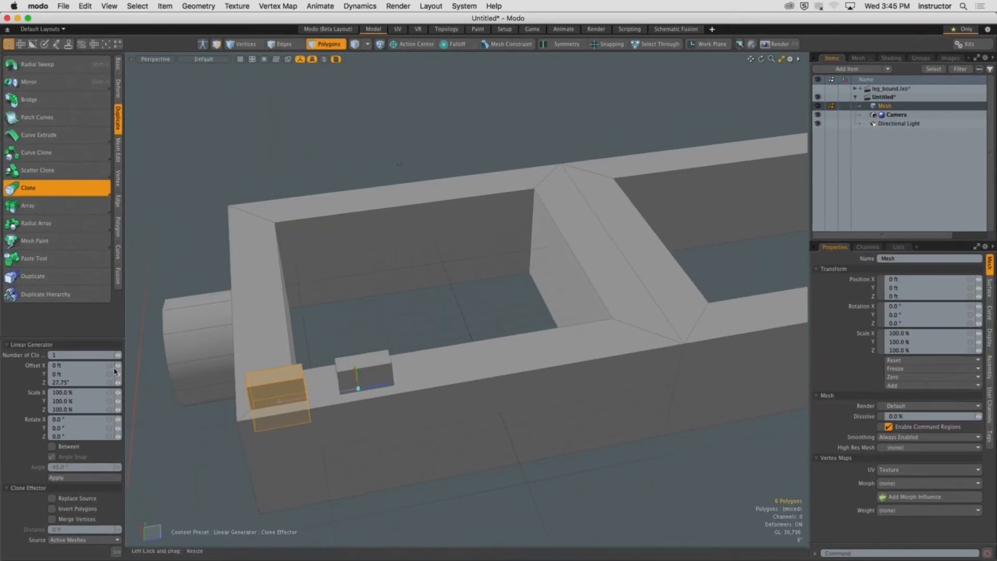
{"action": "left_click_drag", "start_coordinate": [394, 408], "coordinate": [345, 408], "text": "alt"}
{"action": "mouse_move", "coordinate": [387, 374]}
{"action": "left_mouse_down"}
{"action": "mouse_move", "coordinate": [396, 374]}
{"action": "mouse_move", "coordinate": [386, 375]}
{"action": "left_mouse_up"}
{"action": "key", "text": "super+z"}
{"action": "mouse_move", "coordinate": [478, 374]}
{"action": "left_mouse_down"}
{"action": "mouse_move", "coordinate": [342, 344]}
{"action": "mouse_move", "coordinate": [413, 356]}
{"action": "left_mouse_up"}
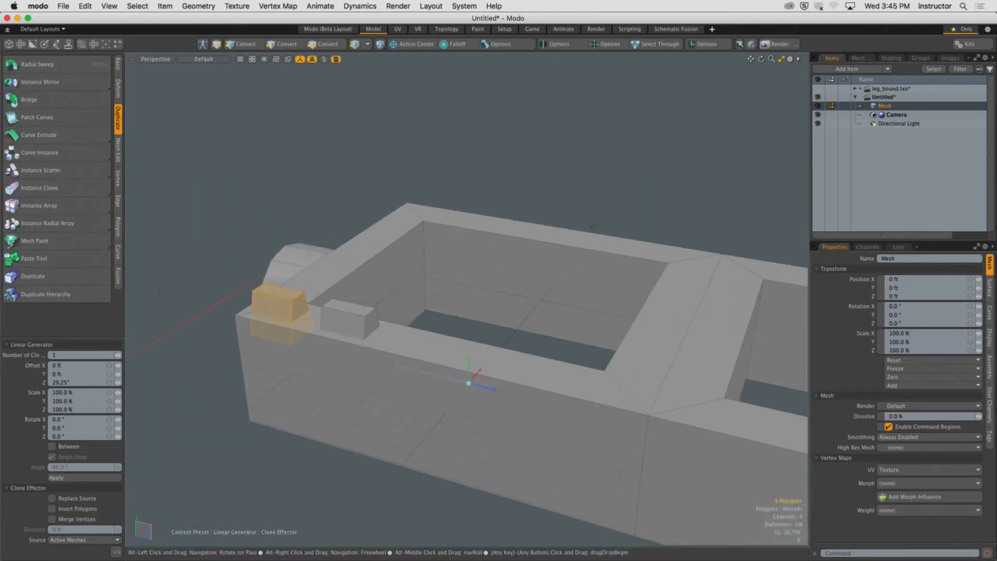
Increase the clone count to 8 to line blocks along the rim.
{"action": "left_click", "coordinate": [119, 356]}
{"action": "left_click", "coordinate": [118, 355]}
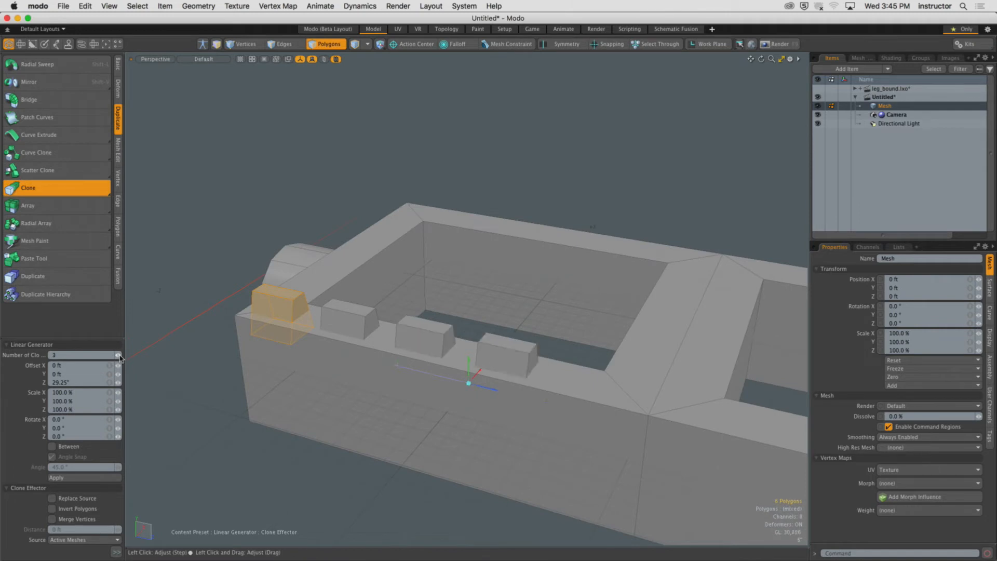
{"action": "left_click", "coordinate": [118, 355]}
{"action": "scroll", "coordinate": [374, 364], "scroll_direction": "down", "scroll_amount": 3}
{"action": "left_click_drag", "start_coordinate": [364, 366], "coordinate": [433, 407], "text": "alt"}
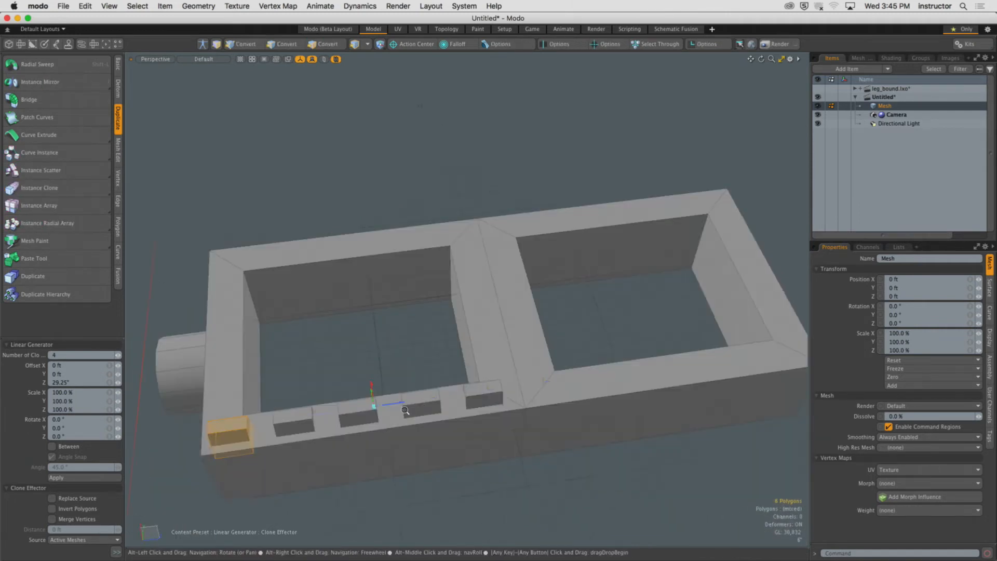
{"action": "scroll", "coordinate": [426, 394], "scroll_direction": "down", "scroll_amount": 3}
{"action": "left_click", "coordinate": [118, 355]}
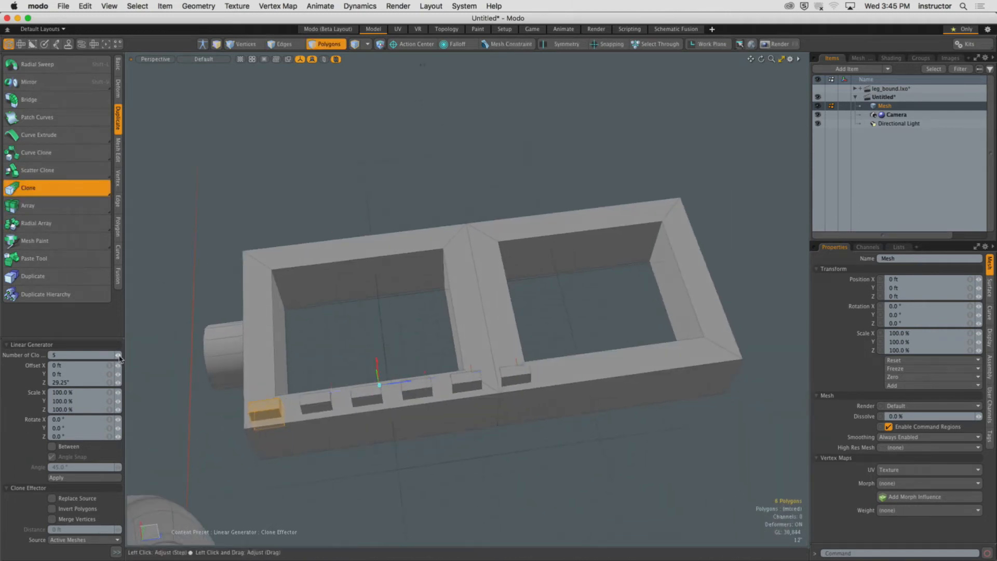
{"action": "left_click", "coordinate": [119, 355]}
{"action": "left_click", "coordinate": [119, 355]}
{"action": "left_click", "coordinate": [118, 355]}
{"action": "left_click", "coordinate": [119, 355]}
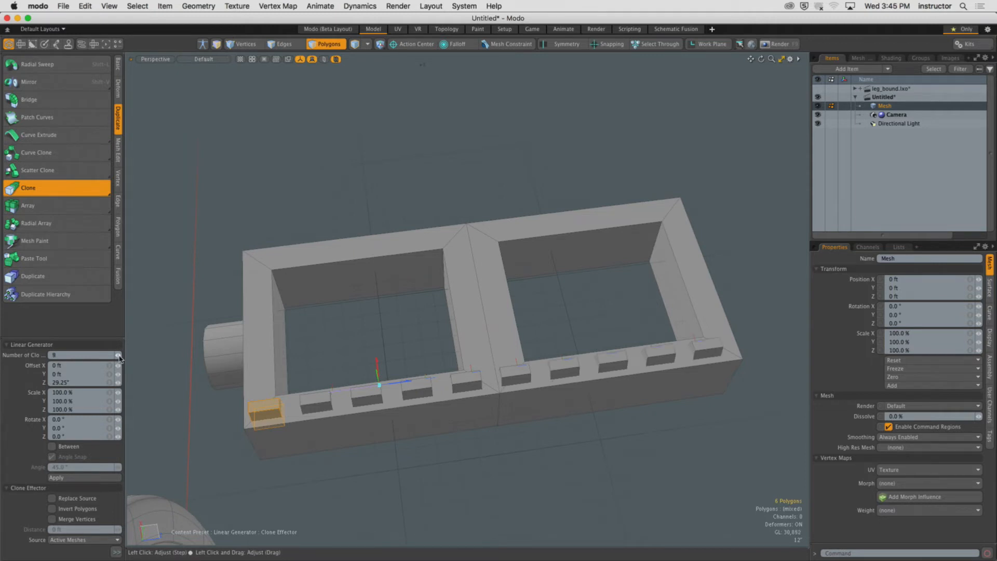
Raise the clone count to 10 and shorten the clone offset along the rim to about 24.75".
{"action": "left_click", "coordinate": [119, 355]}
{"action": "left_click_drag", "start_coordinate": [364, 332], "coordinate": [390, 310], "text": "alt"}
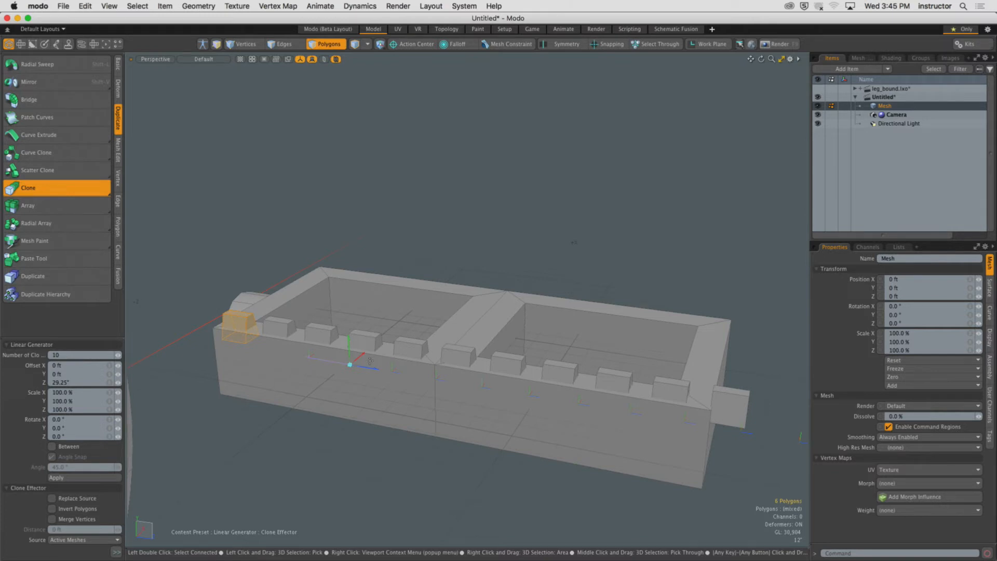
{"action": "mouse_move", "coordinate": [376, 367]}
{"action": "left_mouse_down"}
{"action": "mouse_move", "coordinate": [399, 372]}
{"action": "mouse_move", "coordinate": [379, 367]}
{"action": "left_mouse_up"}
{"action": "left_click_drag", "start_coordinate": [378, 368], "coordinate": [305, 383], "text": "alt"}
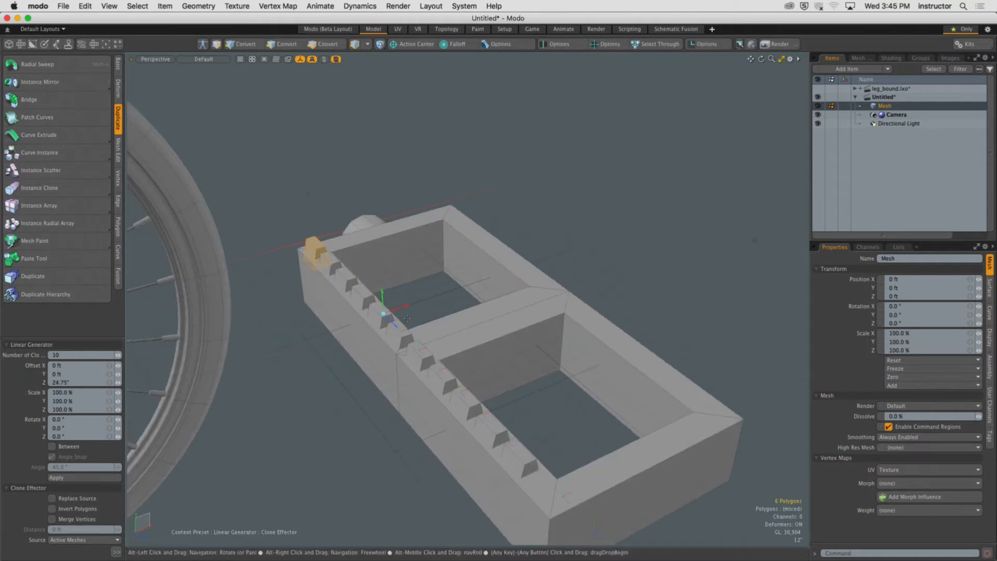
{"action": "mouse_move", "coordinate": [403, 311]}
{"action": "left_mouse_down"}
{"action": "mouse_move", "coordinate": [442, 299]}
{"action": "mouse_move", "coordinate": [375, 322]}
{"action": "mouse_move", "coordinate": [410, 296]}
{"action": "mouse_move", "coordinate": [397, 299]}
{"action": "mouse_move", "coordinate": [388, 272]}
{"action": "mouse_move", "coordinate": [388, 294]}
{"action": "left_mouse_up"}
{"action": "key", "text": "super+z"}
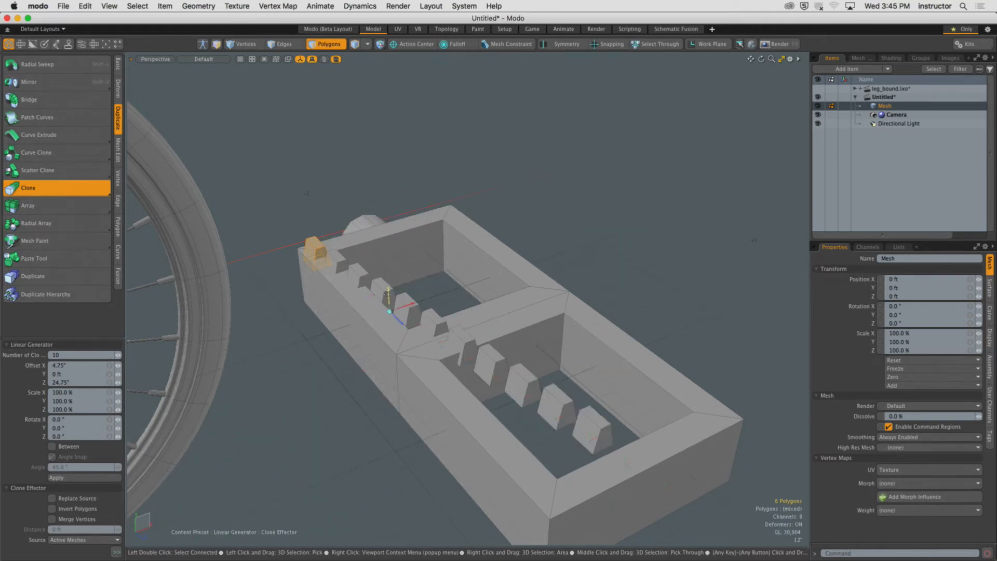
{"action": "left_click_drag", "start_coordinate": [364, 332], "coordinate": [447, 293], "text": "alt"}
{"action": "key", "text": "super+z"}
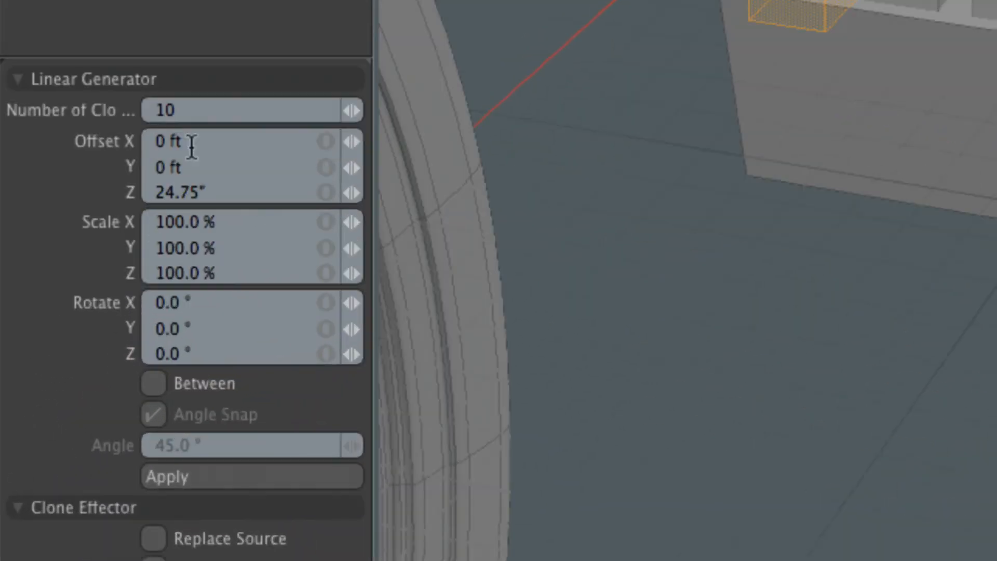
Rotate each successive clone 15° around Y.
{"action": "left_click", "coordinate": [198, 110]}
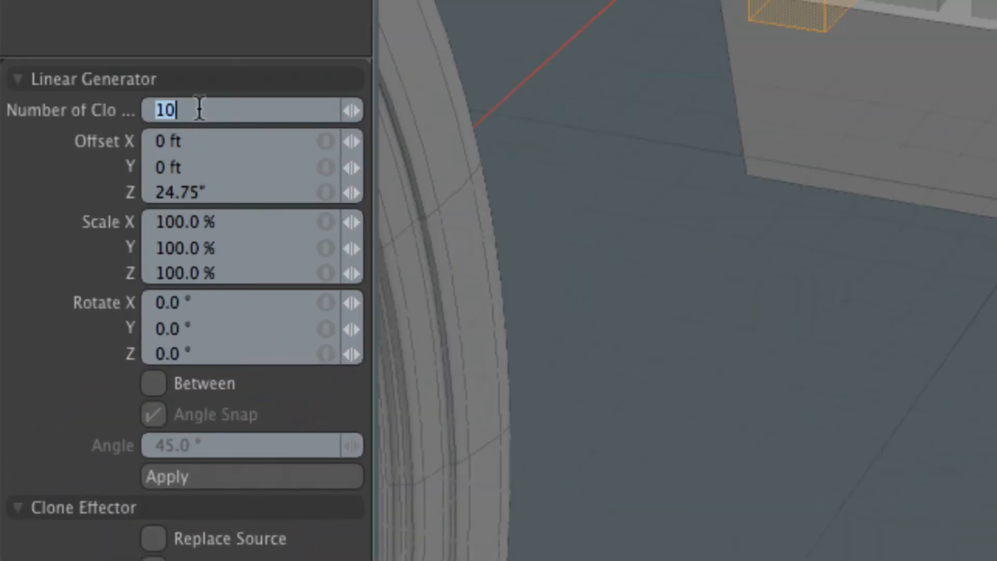
{"action": "left_click", "coordinate": [215, 150]}
{"action": "left_click", "coordinate": [218, 177]}
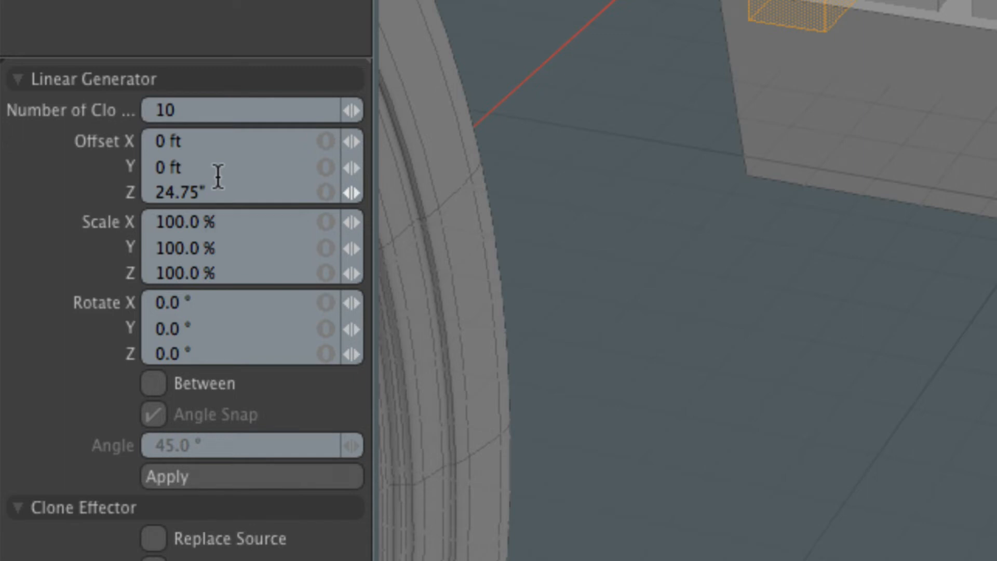
{"action": "left_click", "coordinate": [187, 328]}
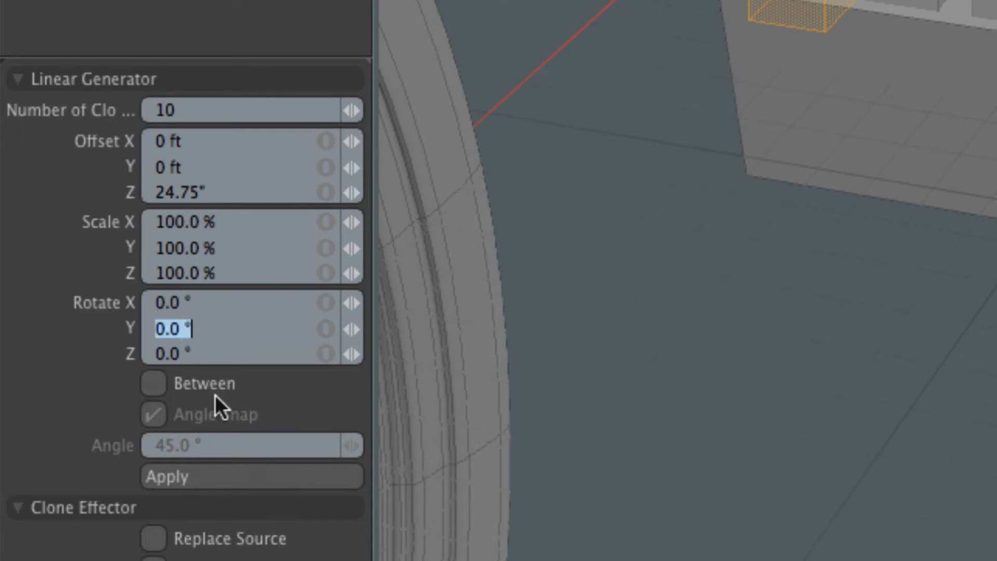
{"action": "type", "text": "15"}
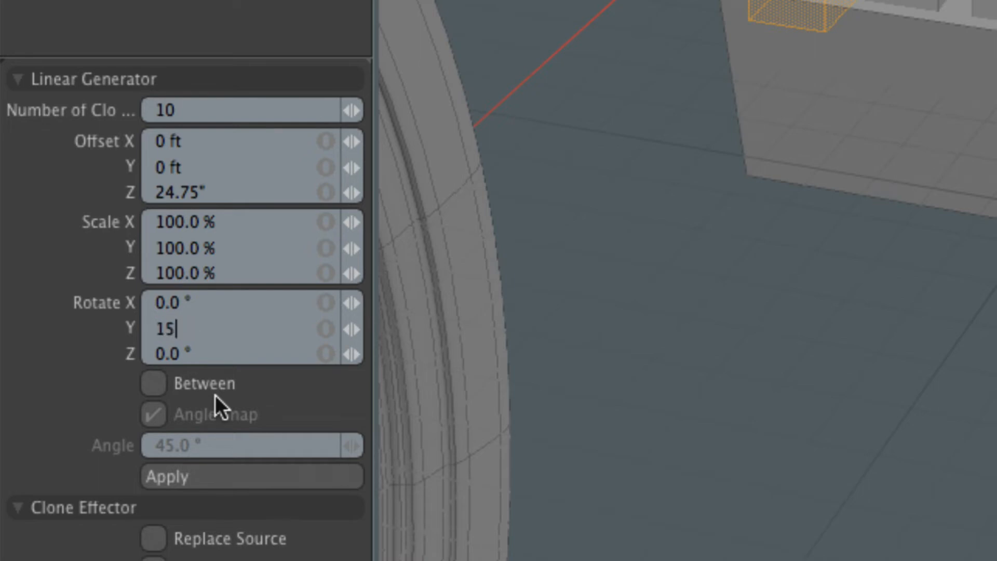
{"action": "key", "text": "Return"}
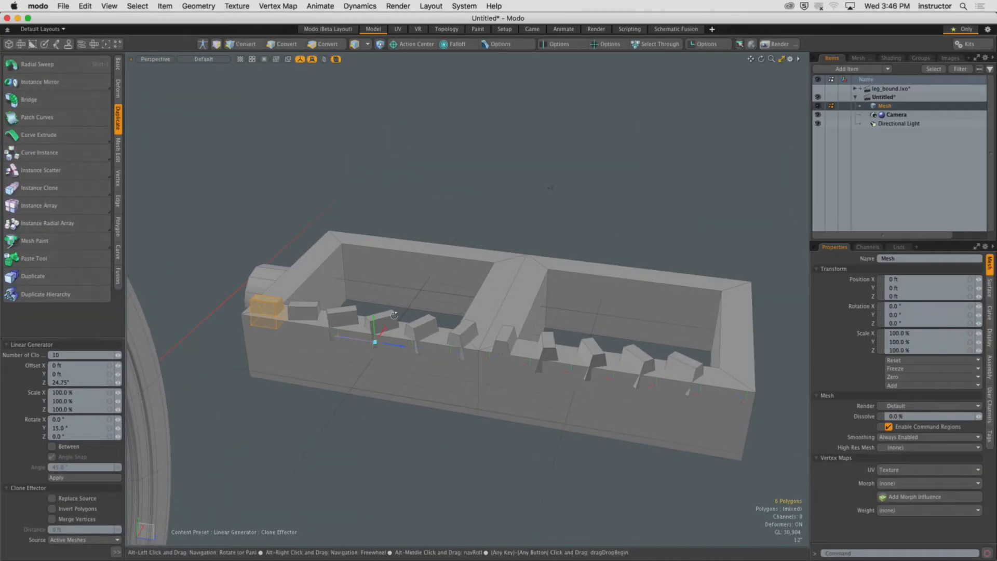
Scale each successive clone uniformly to 90%.
{"action": "left_click_drag", "start_coordinate": [394, 315], "coordinate": [467, 348], "text": "alt"}
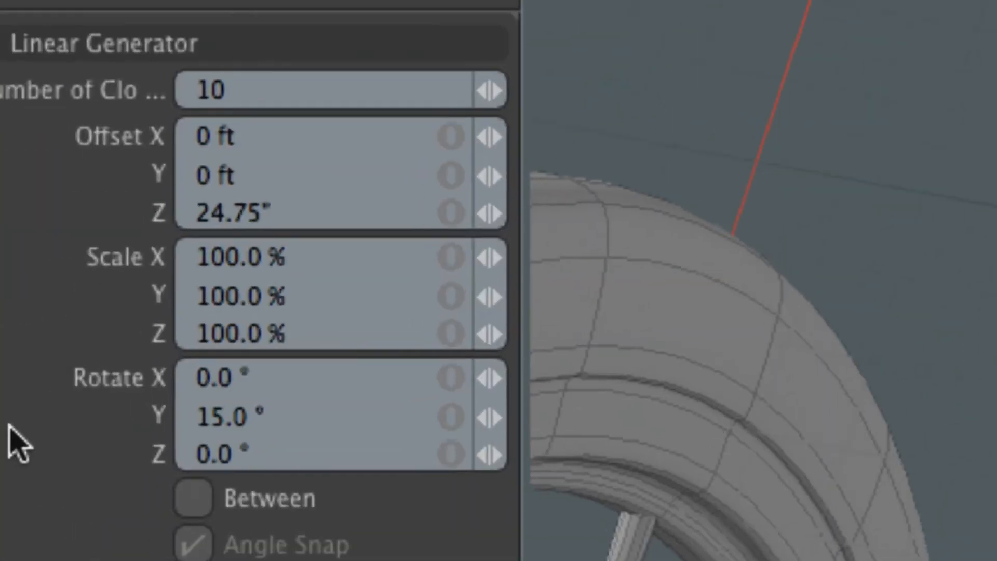
{"action": "left_click", "coordinate": [184, 325]}
{"action": "left_click", "coordinate": [189, 350]}
{"action": "left_click", "coordinate": [306, 325]}
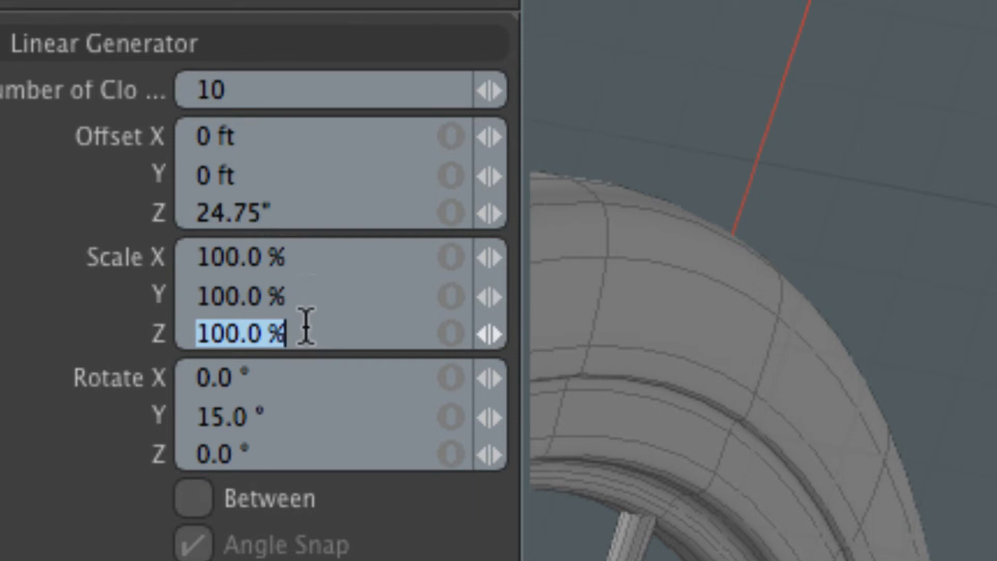
{"action": "key", "text": "Tab"}
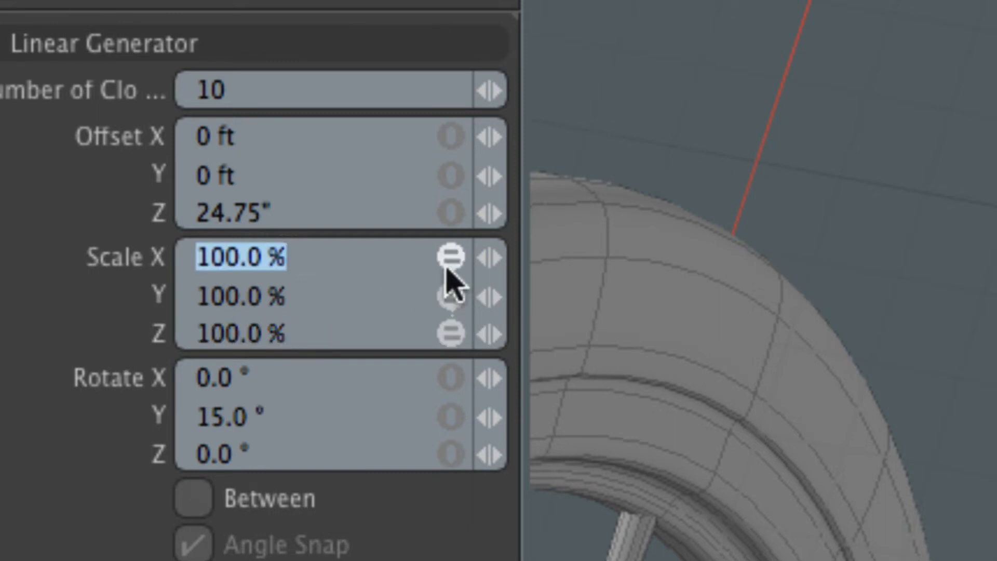
{"action": "type", "text": "90"}
{"action": "key", "text": "Return"}
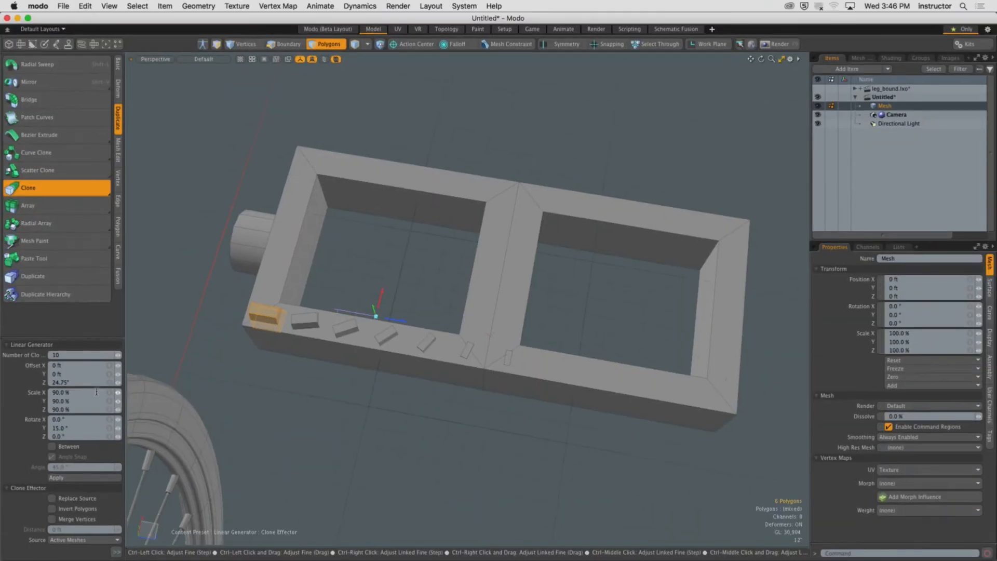
Change the uniform clone scale to 95%.
{"action": "left_click_drag", "start_coordinate": [535, 251], "coordinate": [663, 106], "text": "alt"}
{"action": "mouse_move", "coordinate": [435, 262]}
{"action": "left_mouse_down", "text": "alt"}
{"action": "mouse_move", "coordinate": [453, 271]}
{"action": "mouse_move", "coordinate": [466, 335]}
{"action": "left_mouse_up", "text": "alt"}
{"action": "scroll", "coordinate": [439, 345], "scroll_direction": "up", "scroll_amount": 5}
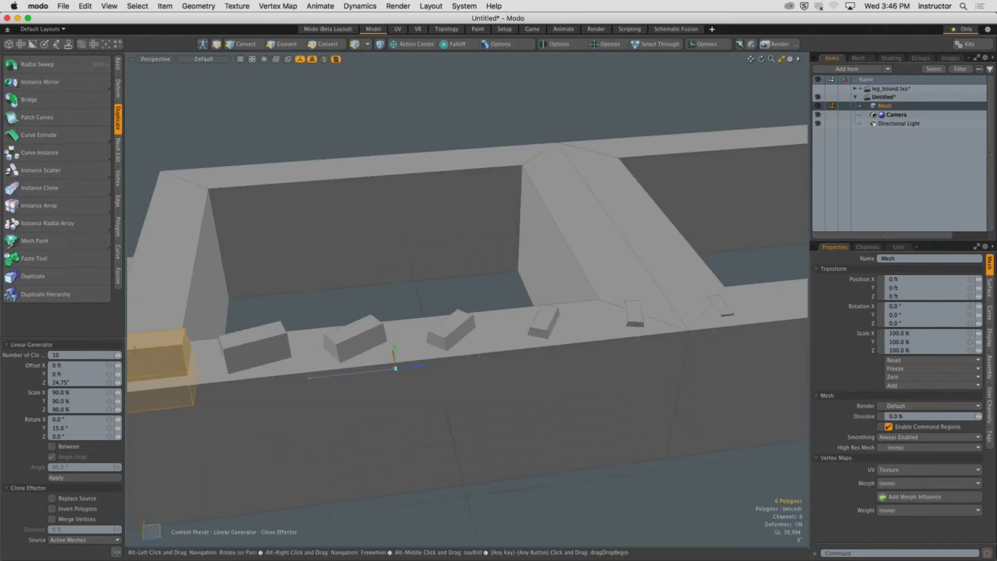
{"action": "left_click", "coordinate": [109, 393]}
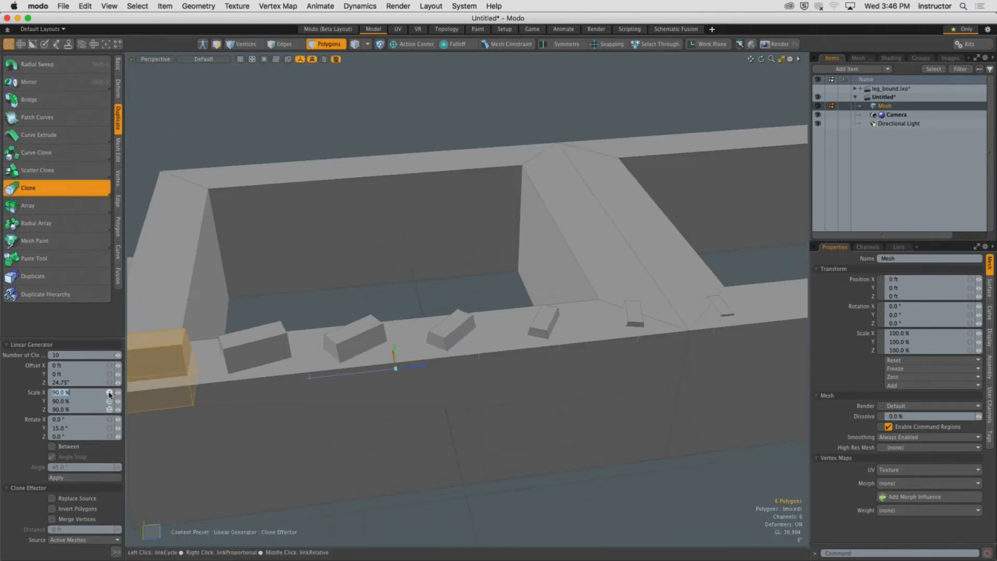
{"action": "type", "text": "95"}
{"action": "key", "text": "Return"}
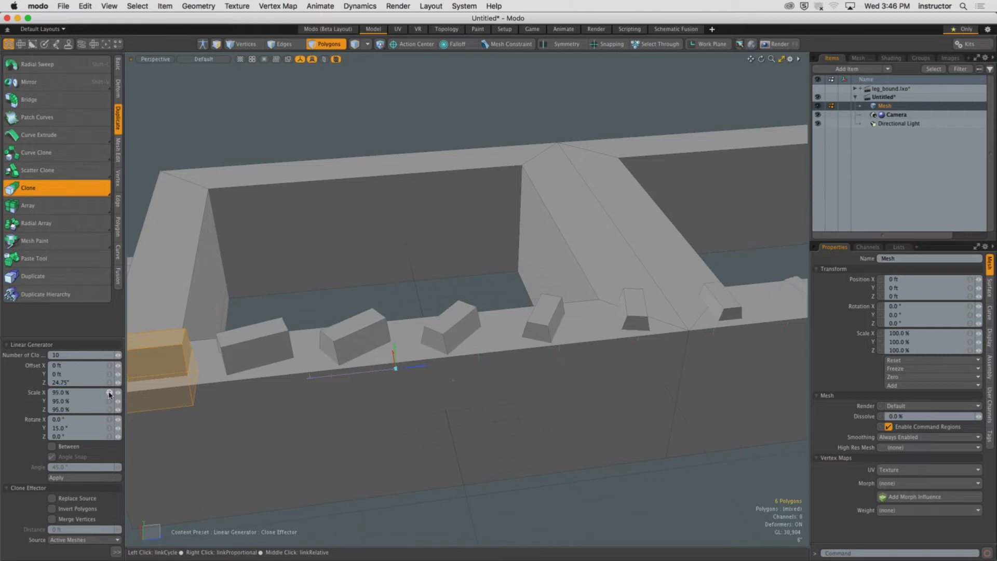
Examine the rotated and scaled clones along the rim from several angles.
{"action": "left_click_drag", "start_coordinate": [359, 343], "coordinate": [455, 320], "text": "alt+shift"}
{"action": "left_click_drag", "start_coordinate": [315, 324], "coordinate": [311, 309], "text": "alt"}
{"action": "left_click_drag", "start_coordinate": [291, 318], "coordinate": [325, 320], "text": "ctrl+alt"}
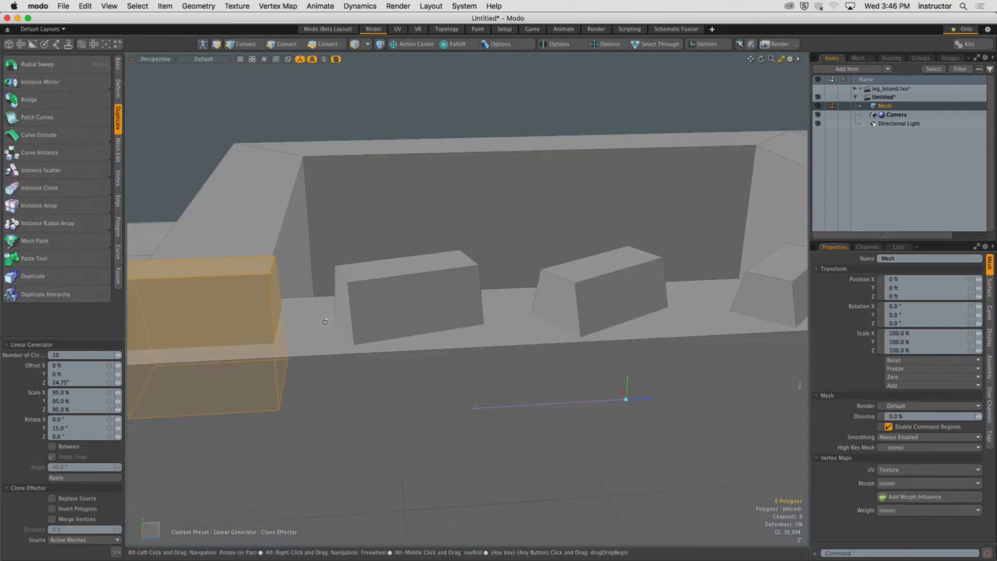
{"action": "left_click_drag", "start_coordinate": [246, 321], "coordinate": [248, 293], "text": "alt"}
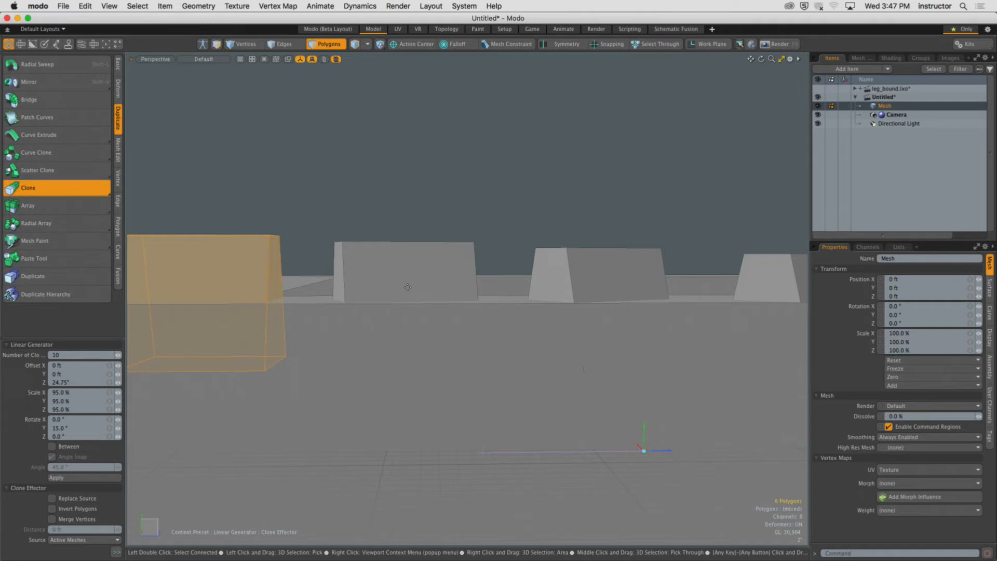
{"action": "mouse_move", "coordinate": [384, 275]}
{"action": "left_mouse_down", "text": "alt"}
{"action": "mouse_move", "coordinate": [410, 324]}
{"action": "mouse_move", "coordinate": [379, 368]}
{"action": "mouse_move", "coordinate": [582, 286]}
{"action": "mouse_move", "coordinate": [592, 382]}
{"action": "mouse_move", "coordinate": [576, 353]}
{"action": "mouse_move", "coordinate": [567, 377]}
{"action": "mouse_move", "coordinate": [578, 354]}
{"action": "mouse_move", "coordinate": [592, 369]}
{"action": "left_mouse_up", "text": "alt"}
{"action": "scroll", "coordinate": [410, 324], "scroll_direction": "down", "scroll_amount": 10}
{"action": "scroll", "coordinate": [591, 385], "scroll_direction": "up", "scroll_amount": 10}
{"action": "scroll", "coordinate": [576, 353], "scroll_direction": "down", "scroll_amount": 5}
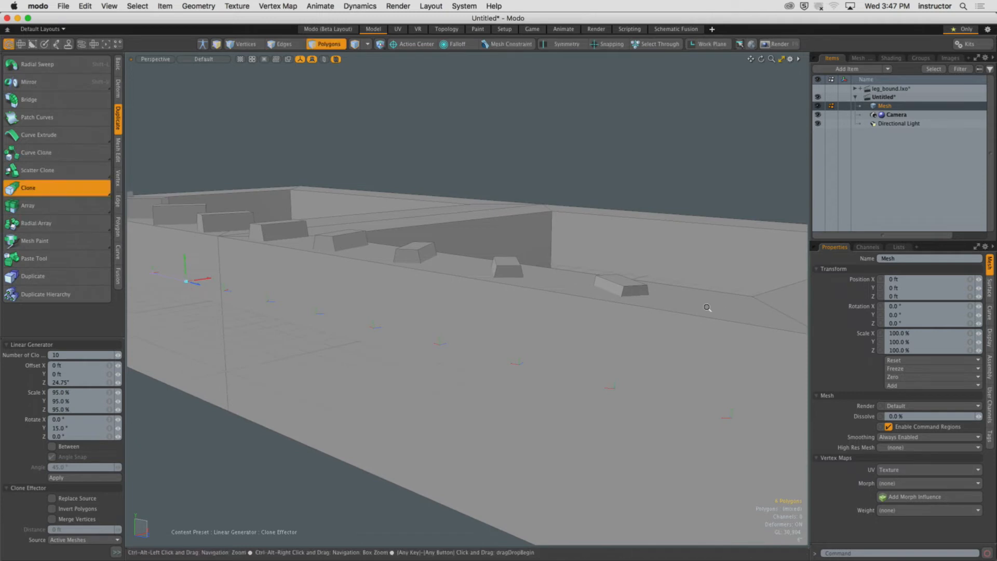
{"action": "scroll", "coordinate": [707, 309], "scroll_direction": "down", "scroll_amount": 5}
{"action": "left_click_drag", "start_coordinate": [708, 310], "coordinate": [447, 325], "text": "alt"}
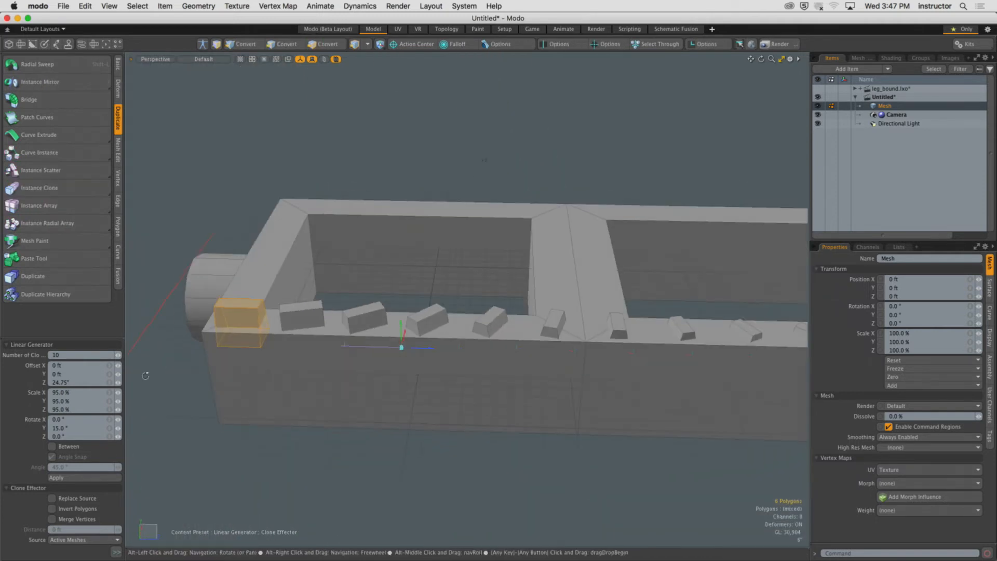
Reset the clone scale to 100% and the Y rotation to 0°.
{"action": "left_click", "coordinate": [109, 394]}
{"action": "type", "text": "100"}
{"action": "key", "text": "Return"}
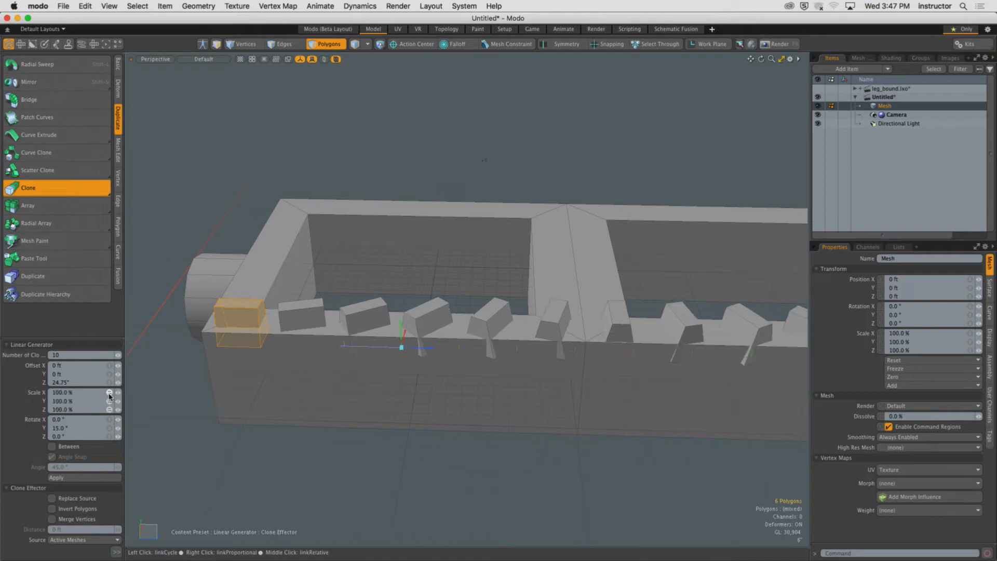
{"action": "left_click", "coordinate": [60, 428]}
{"action": "type", "text": "0"}
{"action": "key", "text": "Return"}
Reduce the clone count to 1 and move the single clone to the far end of the rim, about 22'6.5" away.
{"action": "left_click_drag", "start_coordinate": [519, 393], "coordinate": [393, 376], "text": "alt+shift"}
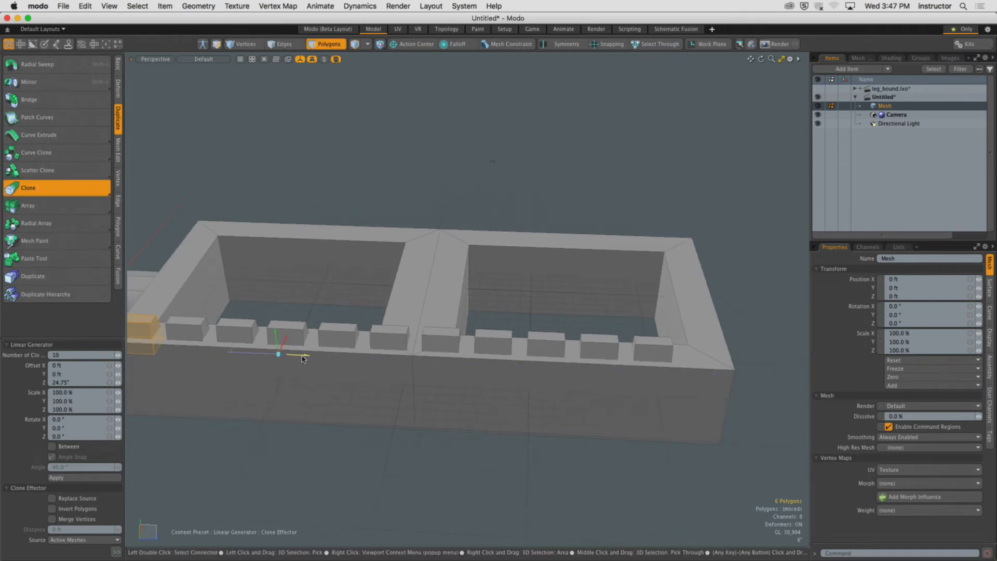
{"action": "mouse_move", "coordinate": [301, 355]}
{"action": "left_mouse_down"}
{"action": "mouse_move", "coordinate": [333, 356]}
{"action": "mouse_move", "coordinate": [311, 355]}
{"action": "mouse_move", "coordinate": [343, 370]}
{"action": "left_mouse_up"}
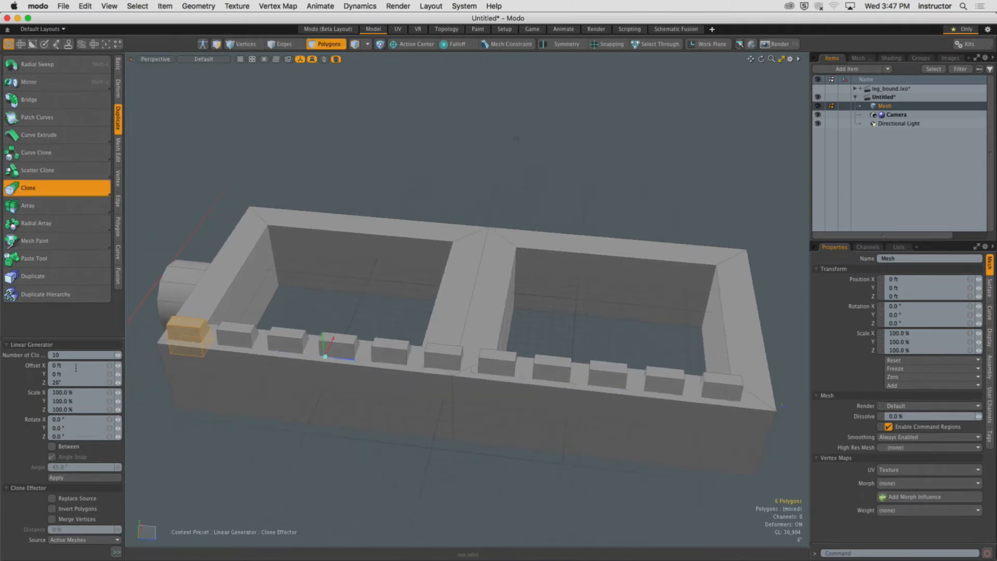
{"action": "left_click_drag", "start_coordinate": [118, 355], "coordinate": [115, 355]}
{"action": "left_click", "coordinate": [119, 355]}
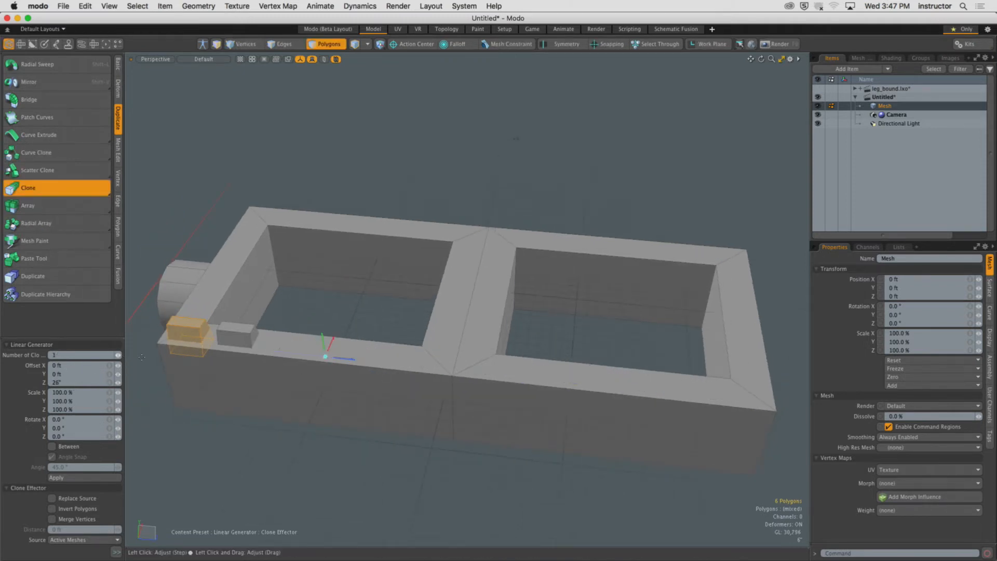
{"action": "mouse_move", "coordinate": [339, 361]}
{"action": "left_mouse_down", "text": "alt+shift"}
{"action": "mouse_move", "coordinate": [431, 357]}
{"action": "mouse_move", "coordinate": [395, 357]}
{"action": "left_mouse_up", "text": "alt+shift"}
{"action": "mouse_move", "coordinate": [394, 357]}
{"action": "left_mouse_down", "text": "alt"}
{"action": "mouse_move", "coordinate": [505, 326]}
{"action": "mouse_move", "coordinate": [519, 335]}
{"action": "mouse_move", "coordinate": [410, 368]}
{"action": "mouse_move", "coordinate": [447, 354]}
{"action": "mouse_move", "coordinate": [698, 328]}
{"action": "left_mouse_up", "text": "alt"}
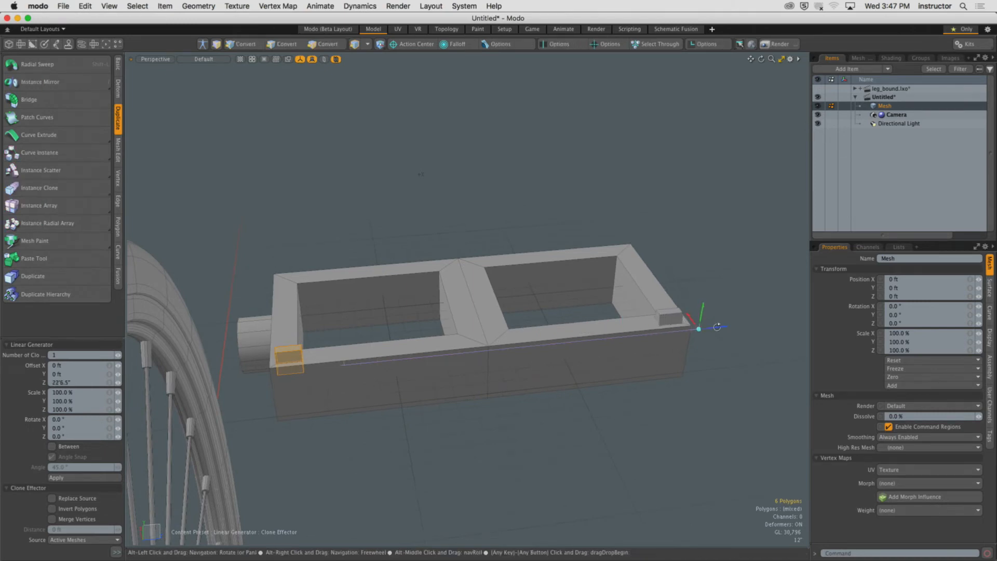
{"action": "scroll", "coordinate": [525, 350], "scroll_direction": "up", "scroll_amount": 5, "text": "alt"}
{"action": "left_click_drag", "start_coordinate": [526, 350], "coordinate": [505, 365], "text": "alt"}
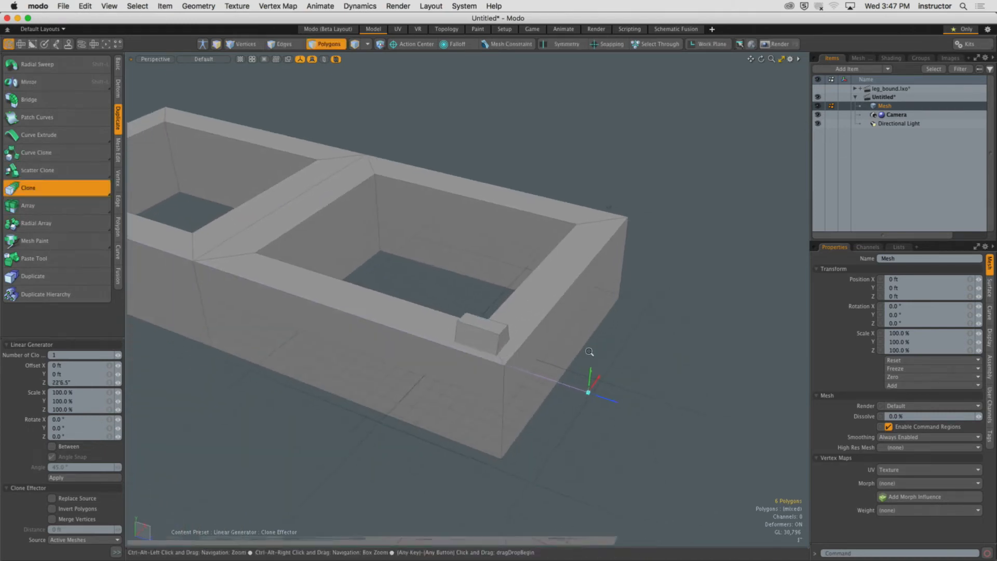
{"action": "scroll", "coordinate": [525, 351], "scroll_direction": "up", "scroll_amount": 5, "text": "alt"}
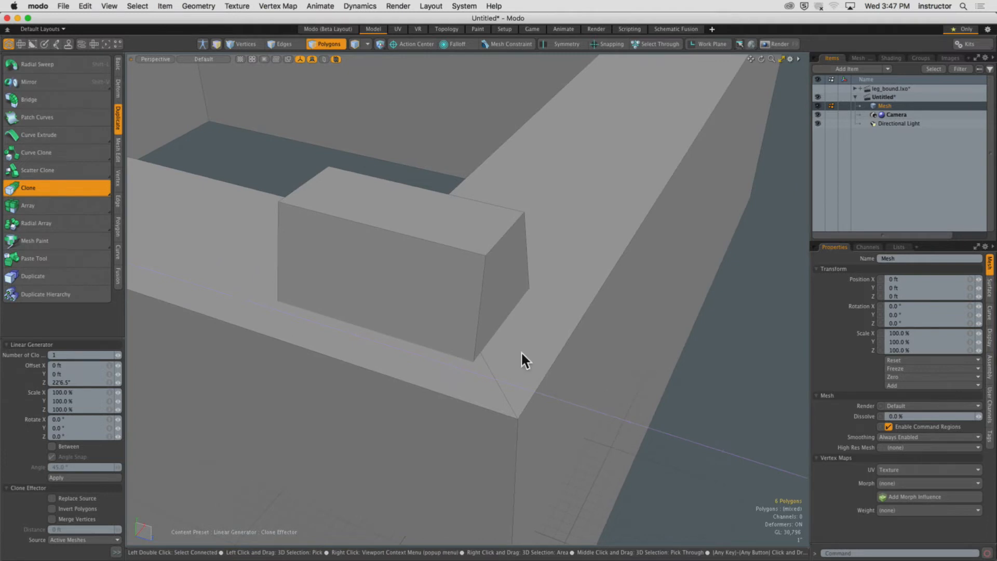
{"action": "scroll", "coordinate": [522, 357], "scroll_direction": "down", "scroll_amount": 6}
{"action": "left_click_drag", "start_coordinate": [397, 355], "coordinate": [412, 372], "text": "alt"}
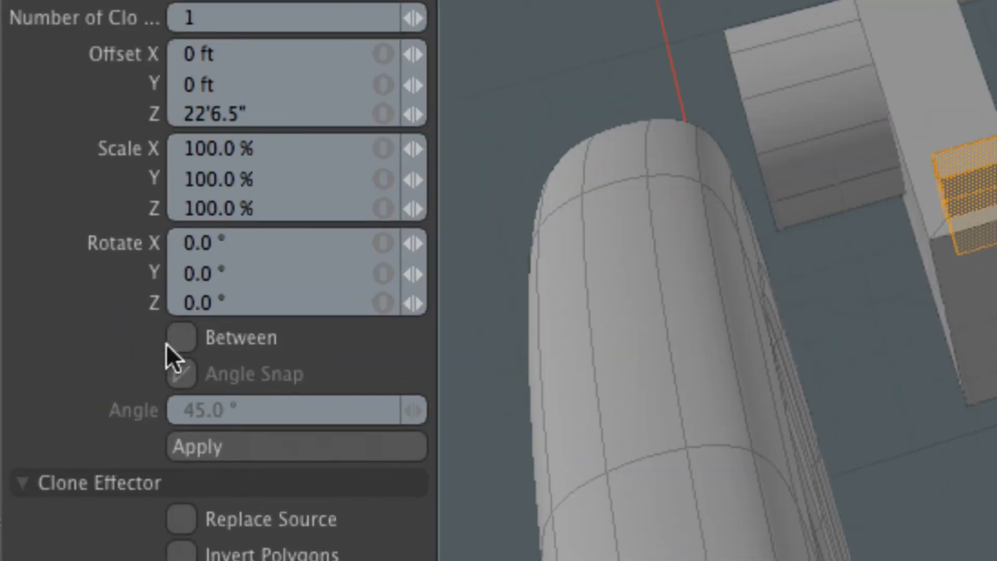
Enable Between and raise the clone count to 10 to space blocks evenly between the two ends.
{"action": "left_click", "coordinate": [237, 340]}
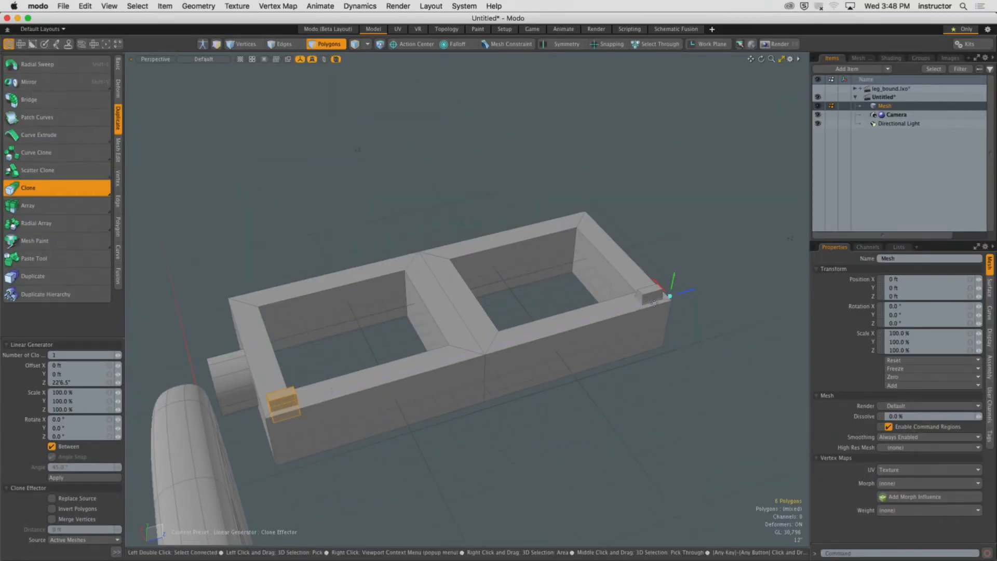
{"action": "left_click", "coordinate": [119, 356]}
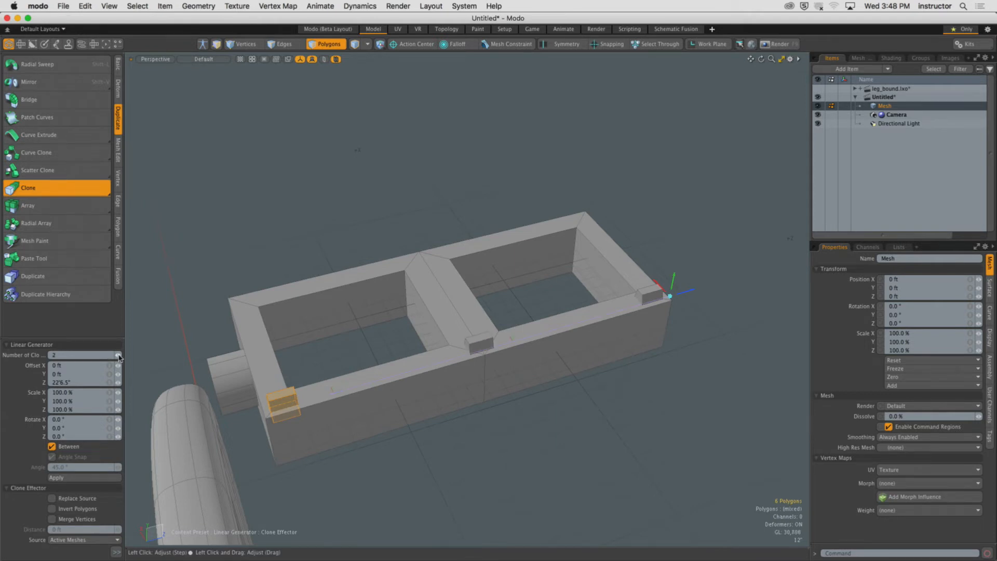
{"action": "left_click", "coordinate": [118, 356]}
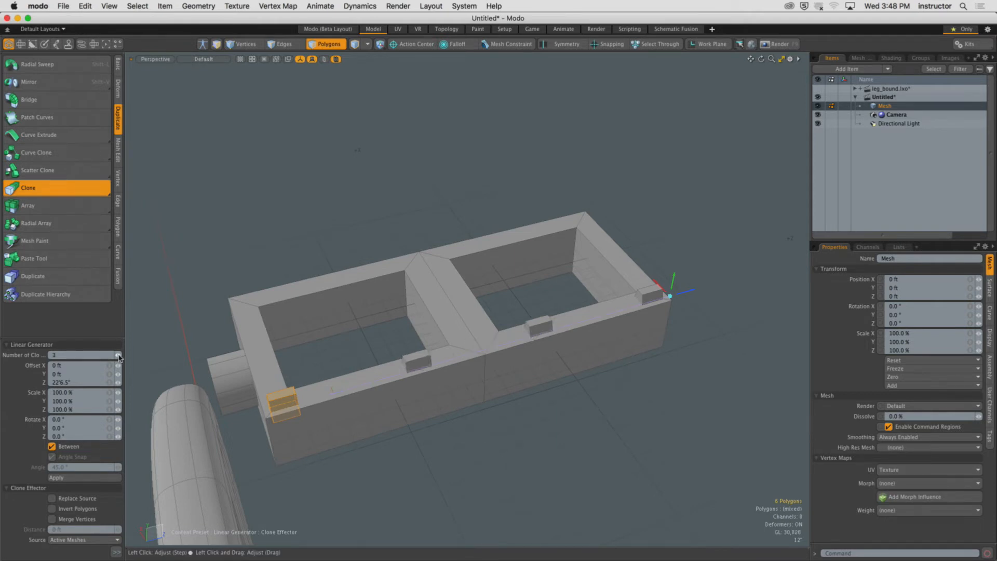
{"action": "left_click", "coordinate": [119, 356]}
{"action": "left_click", "coordinate": [119, 355]}
{"action": "left_click", "coordinate": [118, 355]}
{"action": "left_click", "coordinate": [119, 356]}
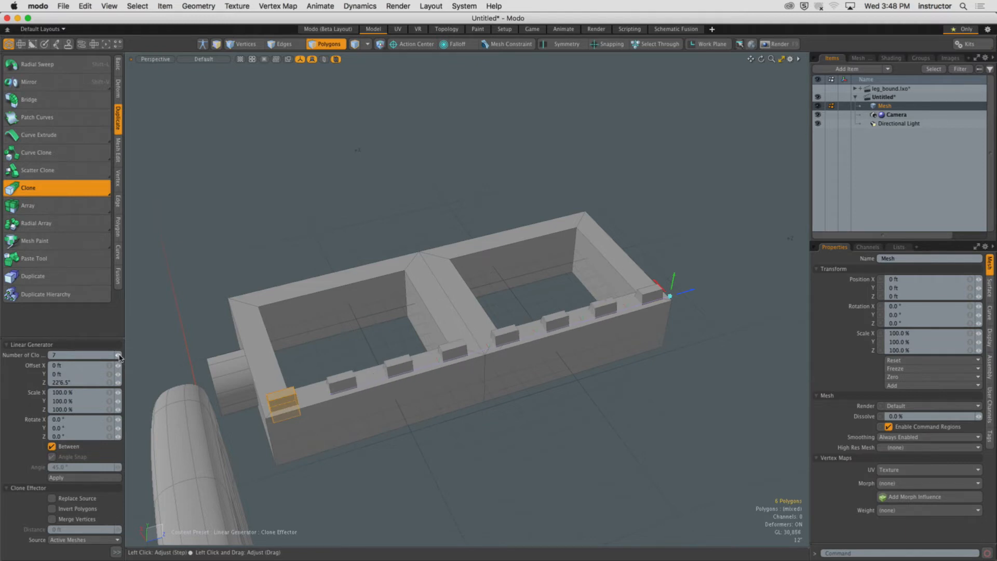
{"action": "left_click", "coordinate": [119, 356]}
{"action": "left_click", "coordinate": [119, 356]}
{"action": "left_click", "coordinate": [119, 355]}
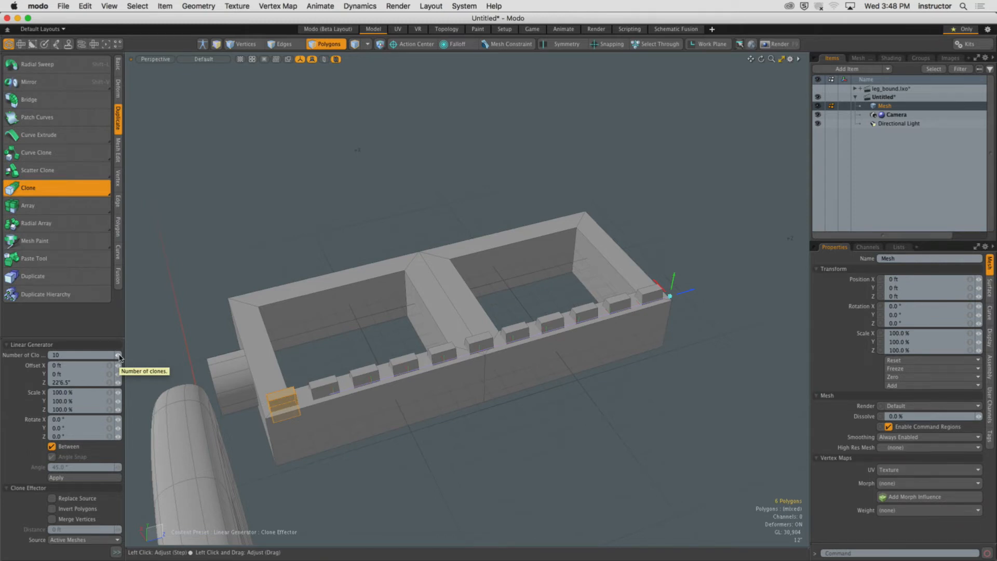
Drop the Clone tool and select the connected polygons of the rim frame.
{"action": "key", "text": "q"}
{"action": "left_click", "coordinate": [583, 384]}
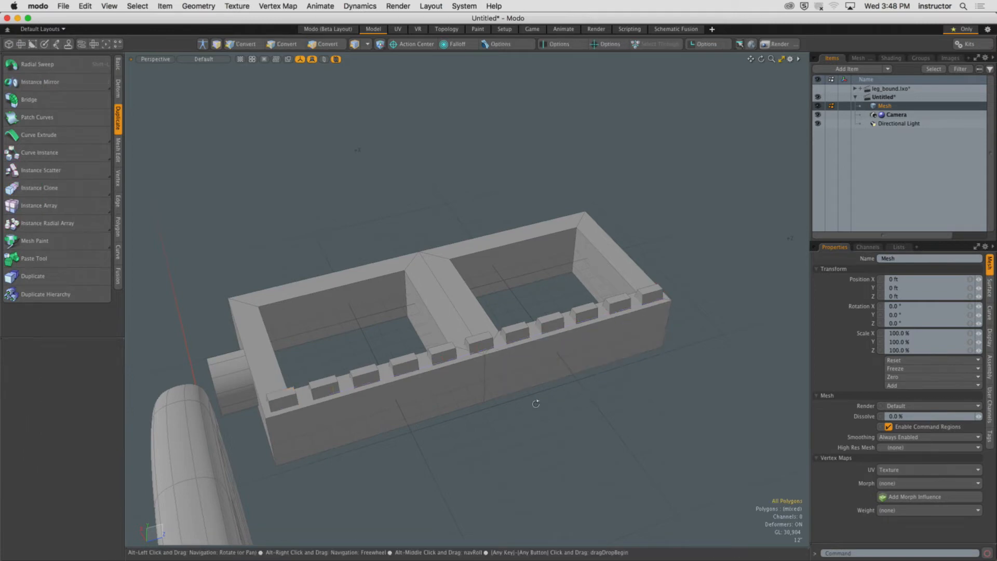
{"action": "mouse_move", "coordinate": [506, 398]}
{"action": "left_mouse_down", "text": "alt"}
{"action": "mouse_move", "coordinate": [286, 397]}
{"action": "mouse_move", "coordinate": [518, 399]}
{"action": "mouse_move", "coordinate": [622, 387]}
{"action": "left_mouse_up", "text": "alt"}
{"action": "double_click", "coordinate": [512, 385]}
{"action": "double_click", "coordinate": [479, 484], "text": "shift"}
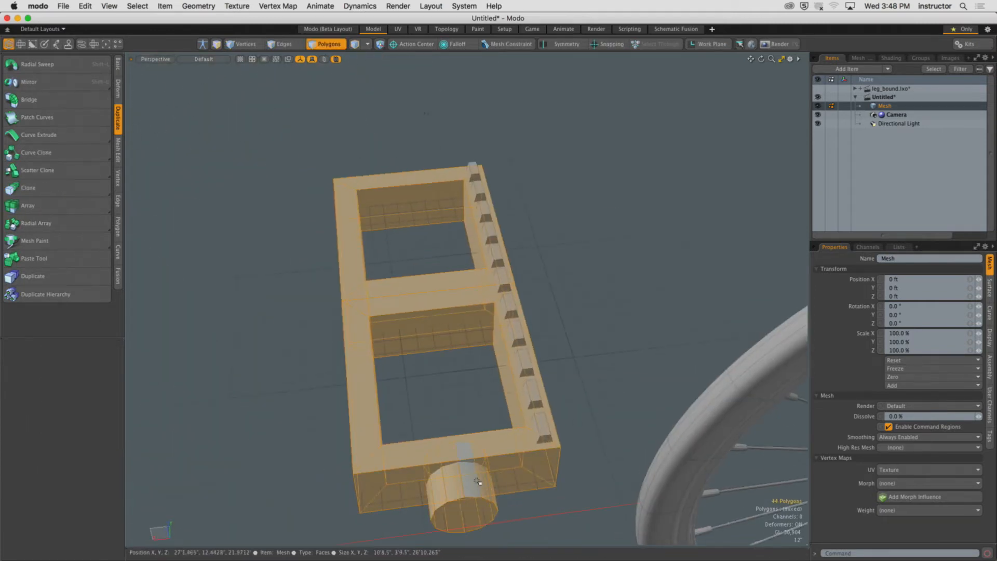
Paste a copy of the block row and move it across to the rim's opposite long side.
{"action": "key", "text": "Delete"}
{"action": "mouse_move", "coordinate": [433, 134]}
{"action": "left_mouse_down"}
{"action": "mouse_move", "coordinate": [545, 358]}
{"action": "mouse_move", "coordinate": [579, 494]}
{"action": "mouse_move", "coordinate": [566, 480]}
{"action": "left_mouse_up"}
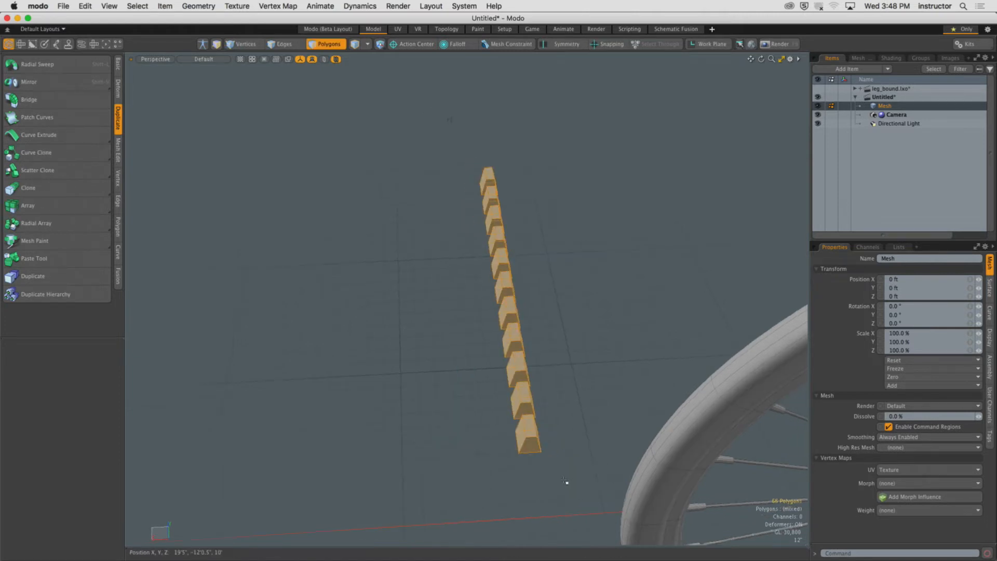
{"action": "key", "text": "super+v"}
{"action": "key", "text": "w"}
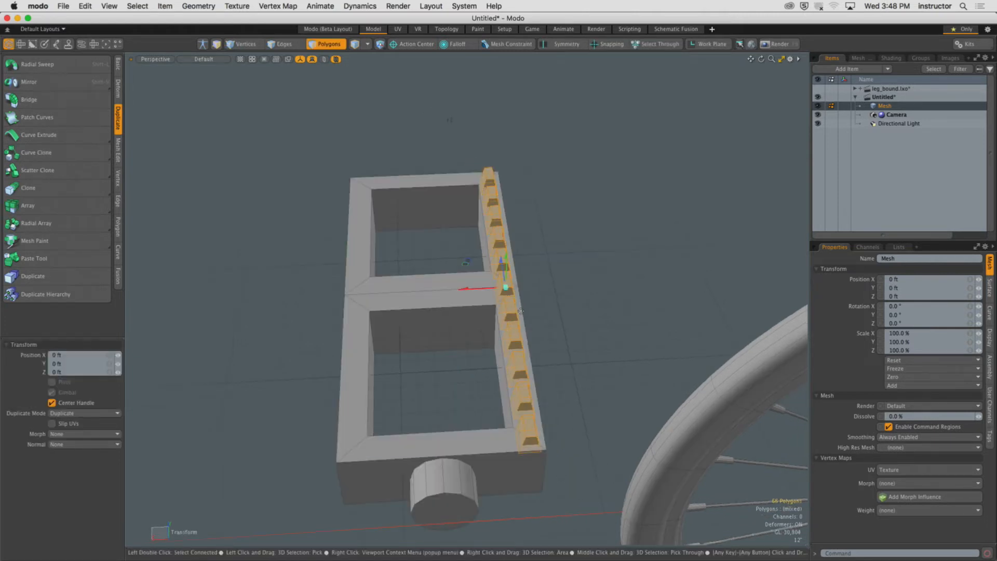
{"action": "left_click_drag", "start_coordinate": [470, 291], "coordinate": [340, 295], "text": "ctrl+shift"}
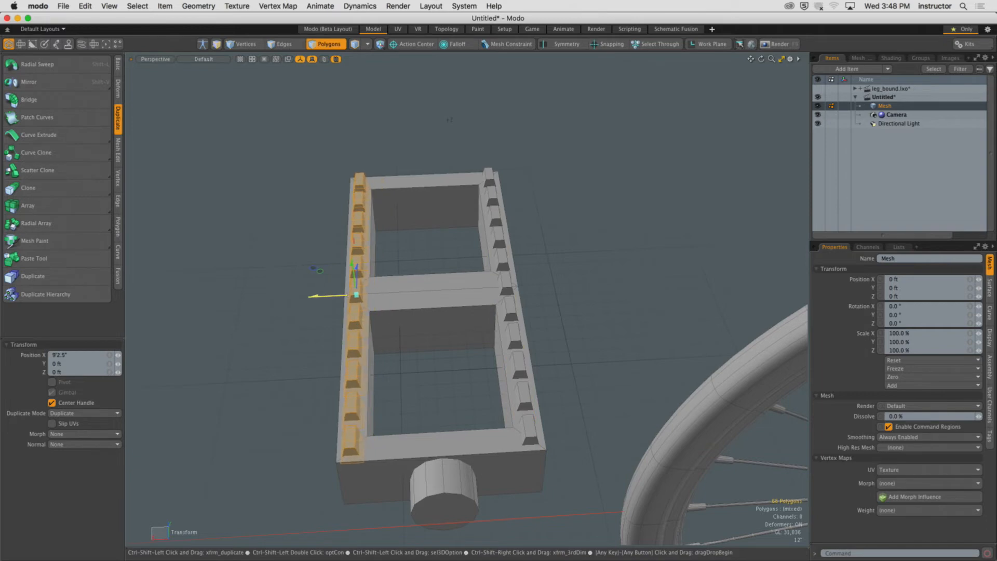
{"action": "left_click", "coordinate": [438, 332]}
{"action": "left_click_drag", "start_coordinate": [439, 332], "coordinate": [476, 335], "text": "alt"}
{"action": "key", "text": "Escape"}
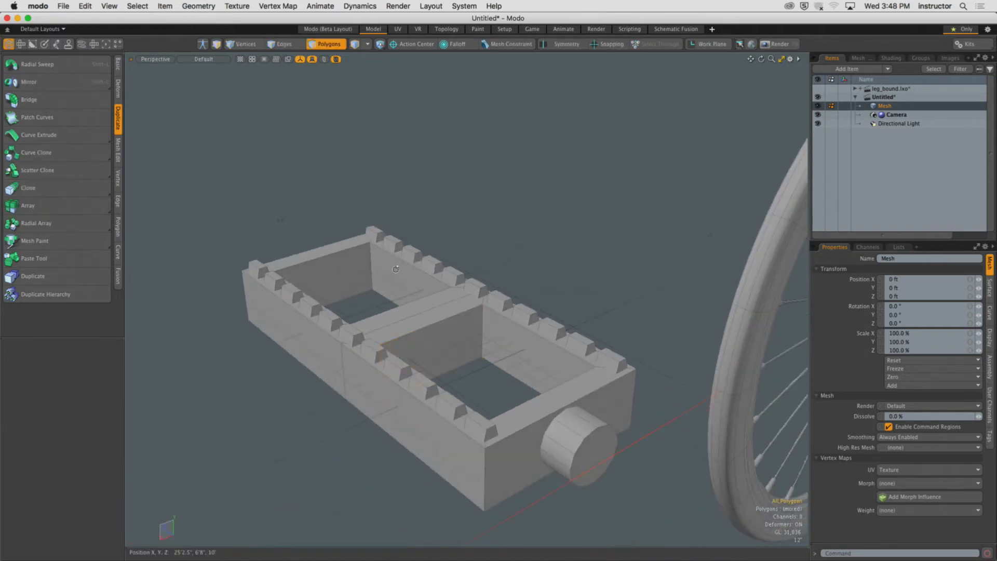
Duplicate a corner block, rotate it and move it into place along the rim's short side.
{"action": "left_click_drag", "start_coordinate": [397, 267], "coordinate": [644, 292], "text": "alt"}
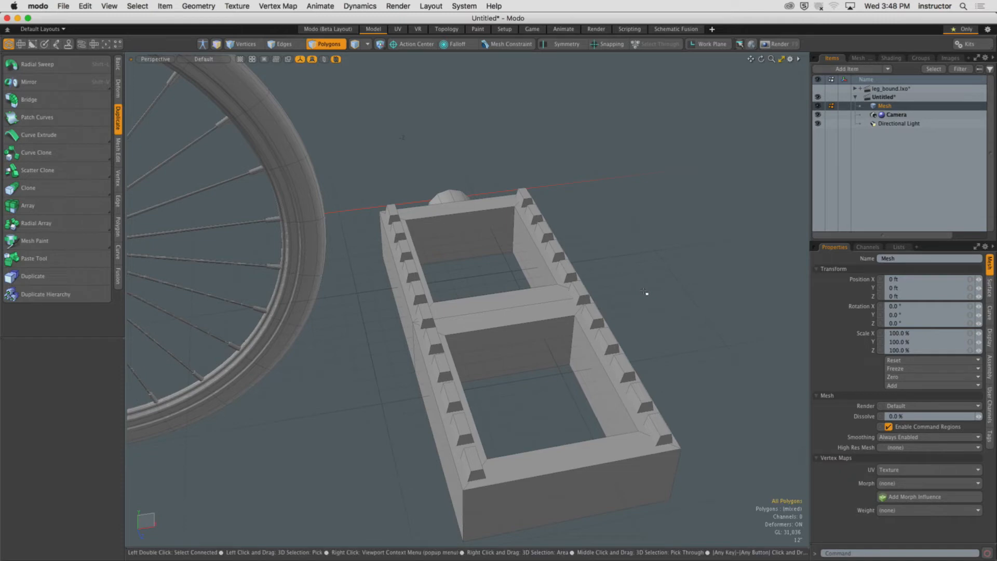
{"action": "double_click", "coordinate": [478, 473]}
{"action": "left_click_drag", "start_coordinate": [479, 473], "coordinate": [414, 440], "text": "alt+shift"}
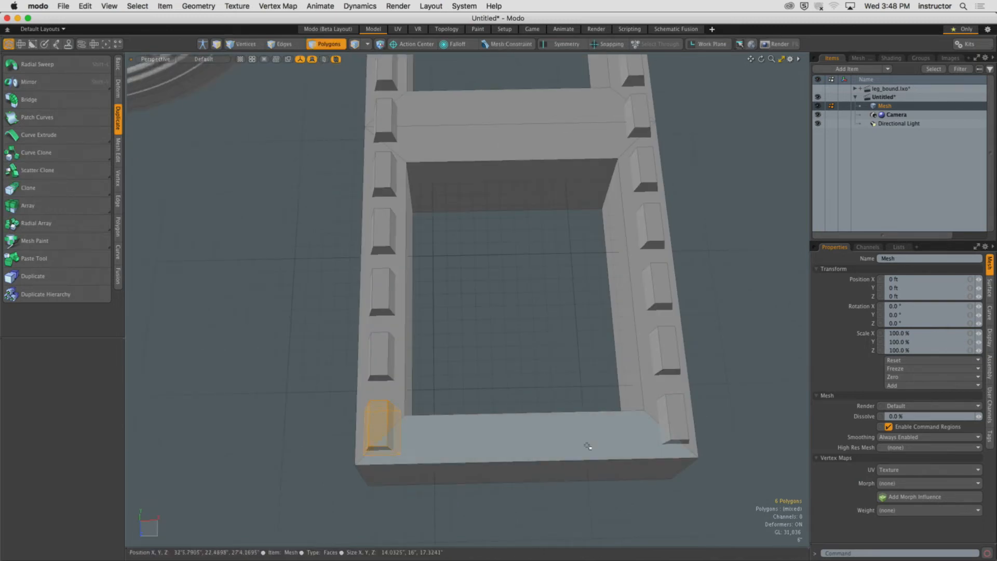
{"action": "key", "text": "w"}
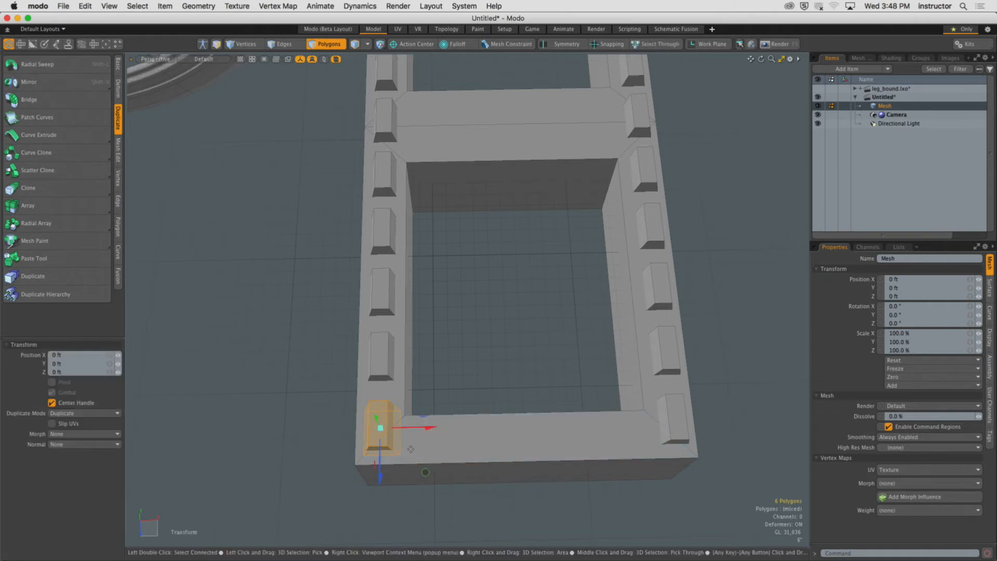
{"action": "left_click_drag", "start_coordinate": [415, 432], "coordinate": [474, 428], "text": "ctrl+shift"}
{"action": "key", "text": "e"}
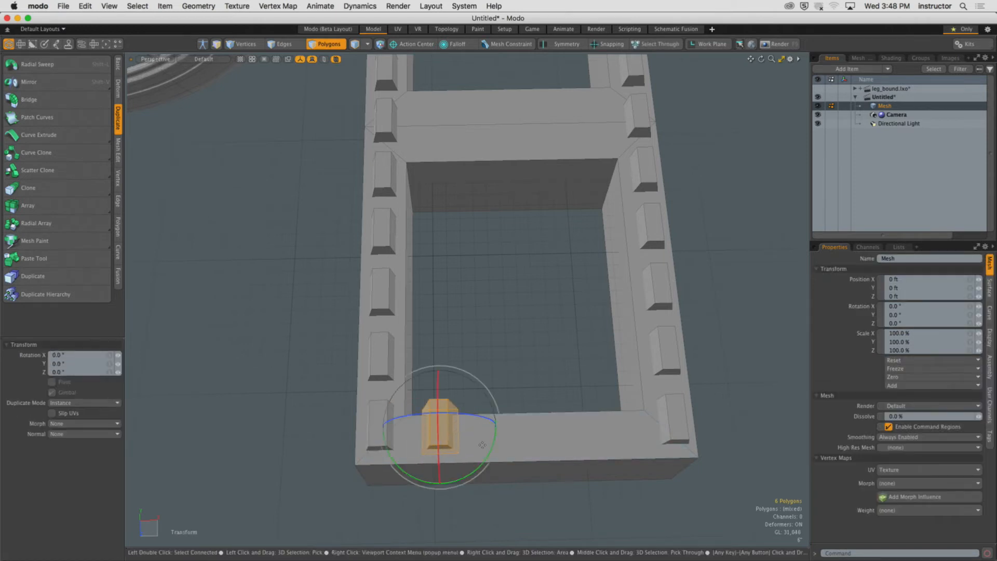
{"action": "left_click_drag", "start_coordinate": [474, 464], "coordinate": [299, 335], "text": "ctrl"}
{"action": "key", "text": "w"}
{"action": "left_click_drag", "start_coordinate": [426, 345], "coordinate": [404, 365], "text": "alt+shift"}
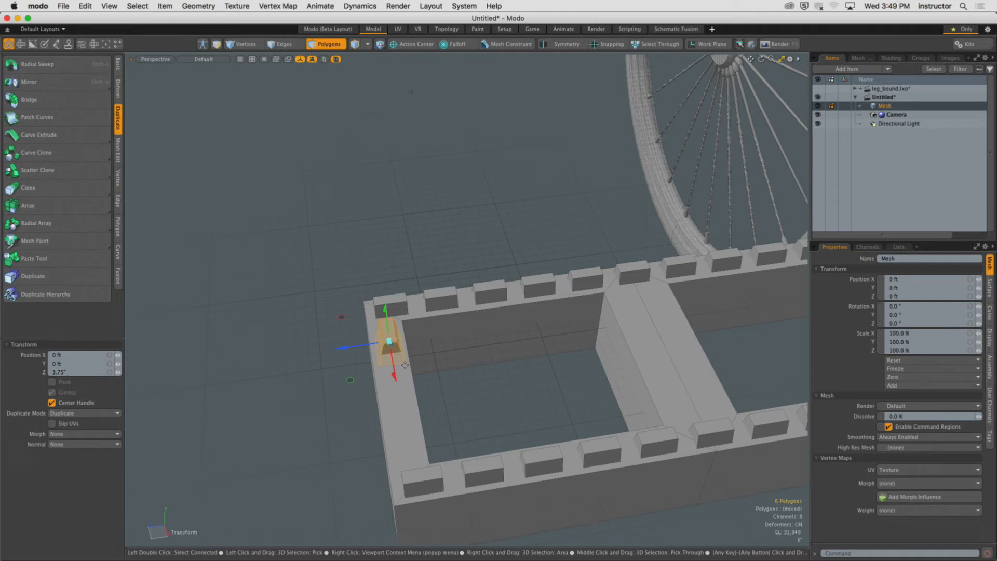
Select the entire block rim model and delete it, then frame the wheel.
{"action": "key", "text": "space"}
{"action": "left_click", "coordinate": [421, 267]}
{"action": "left_click_drag", "start_coordinate": [421, 266], "coordinate": [544, 316], "text": "alt"}
{"action": "left_click_drag", "start_coordinate": [496, 256], "coordinate": [516, 354], "text": "alt"}
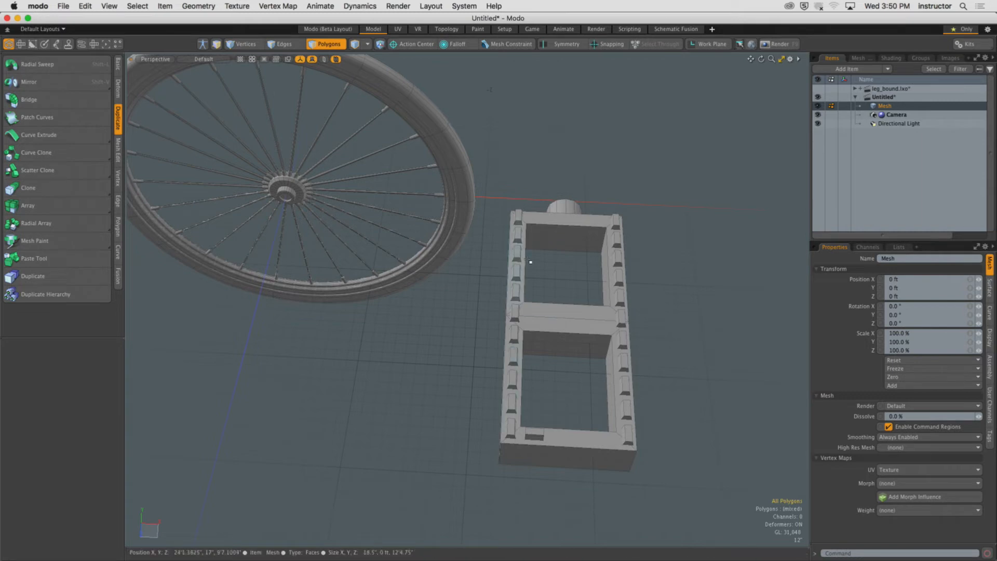
{"action": "right_click_drag", "start_coordinate": [493, 150], "coordinate": [704, 505]}
{"action": "left_click_drag", "start_coordinate": [703, 505], "coordinate": [643, 430], "text": "alt"}
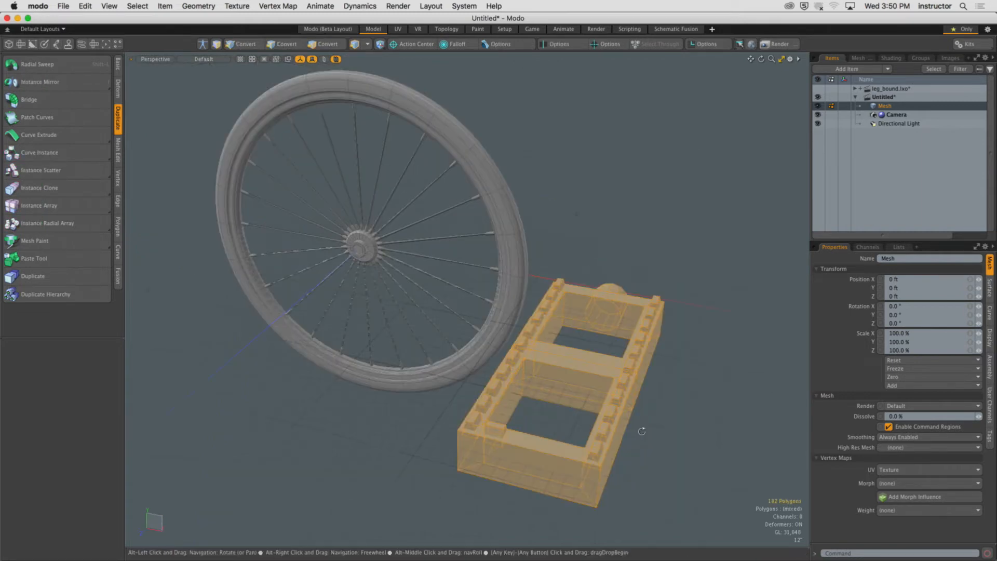
{"action": "key", "text": "Delete"}
{"action": "key", "text": "a"}
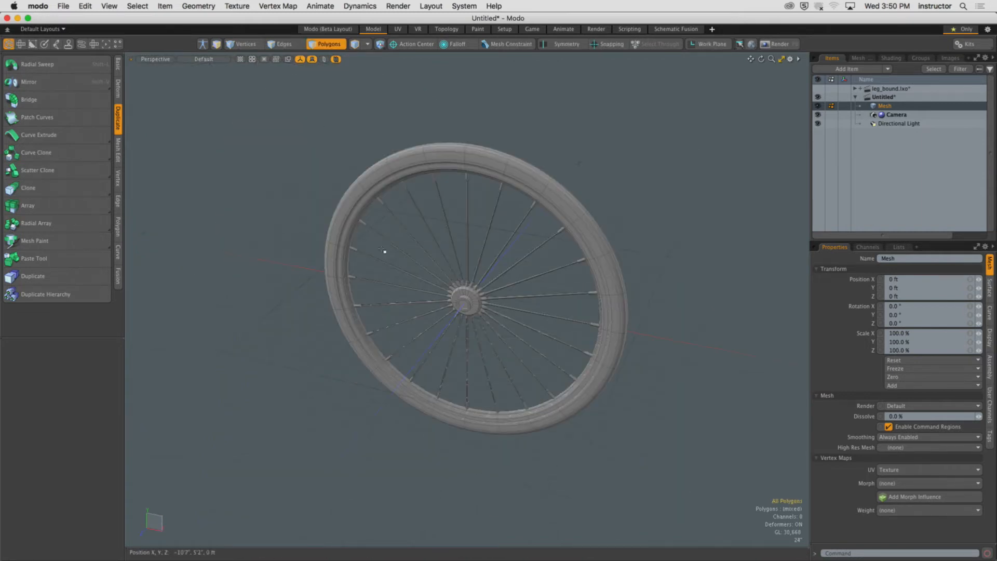
Select the rim, hub and one spoke, invert the selection and delete all the other spokes.
{"action": "left_click_drag", "start_coordinate": [383, 251], "coordinate": [469, 283], "text": "alt"}
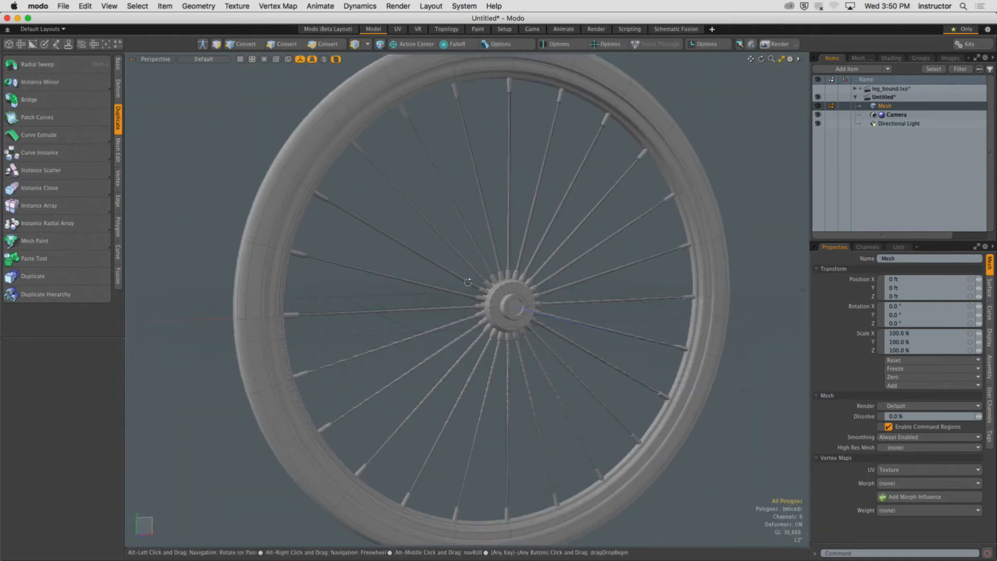
{"action": "key", "text": "3"}
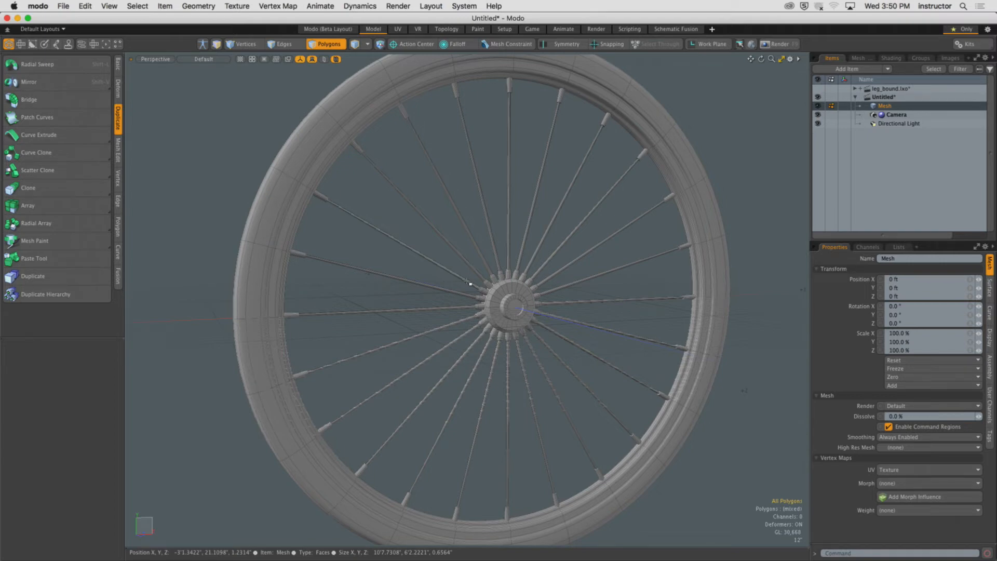
{"action": "double_click", "coordinate": [509, 159]}
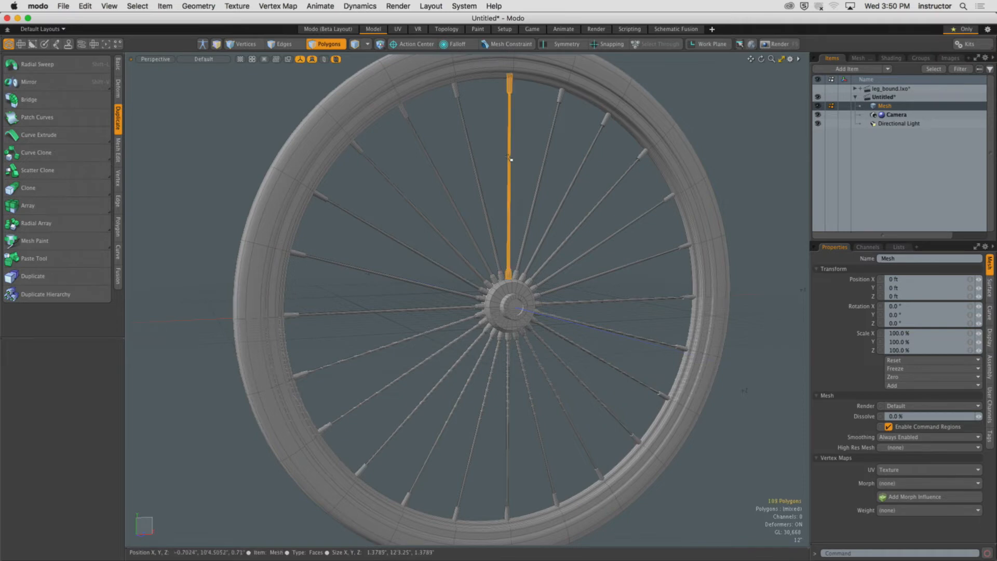
{"action": "left_click_drag", "start_coordinate": [516, 150], "coordinate": [508, 211], "text": "alt+shift"}
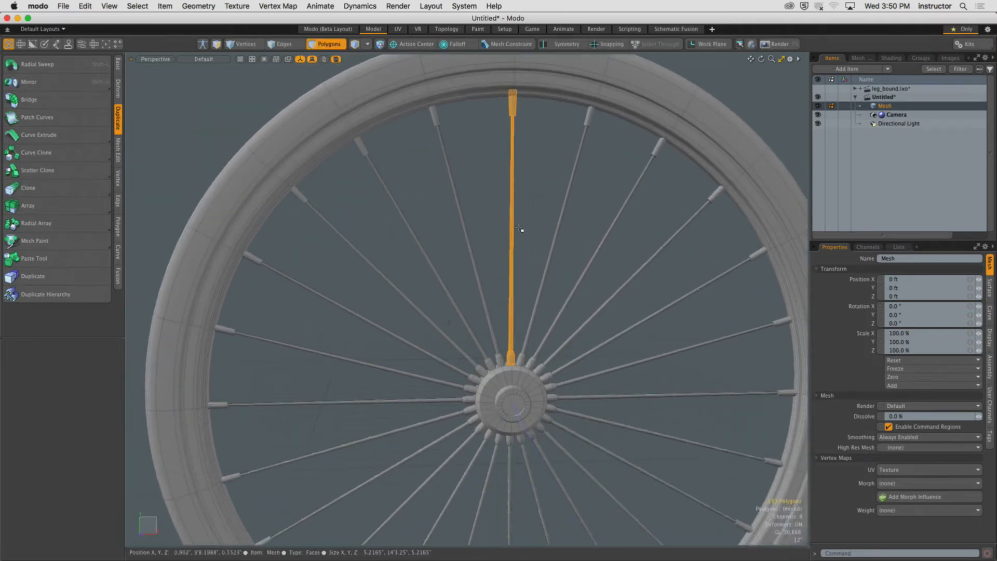
{"action": "left_click_drag", "start_coordinate": [472, 227], "coordinate": [503, 250], "text": "alt"}
{"action": "double_click", "coordinate": [502, 119]}
{"action": "double_click", "coordinate": [514, 156], "text": "shift"}
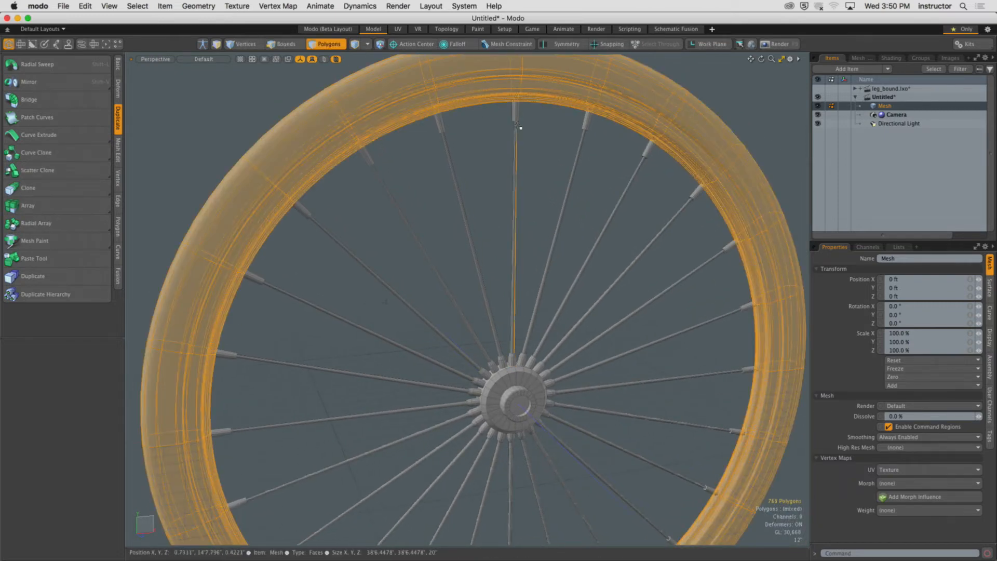
{"action": "double_click", "coordinate": [520, 386], "text": "shift"}
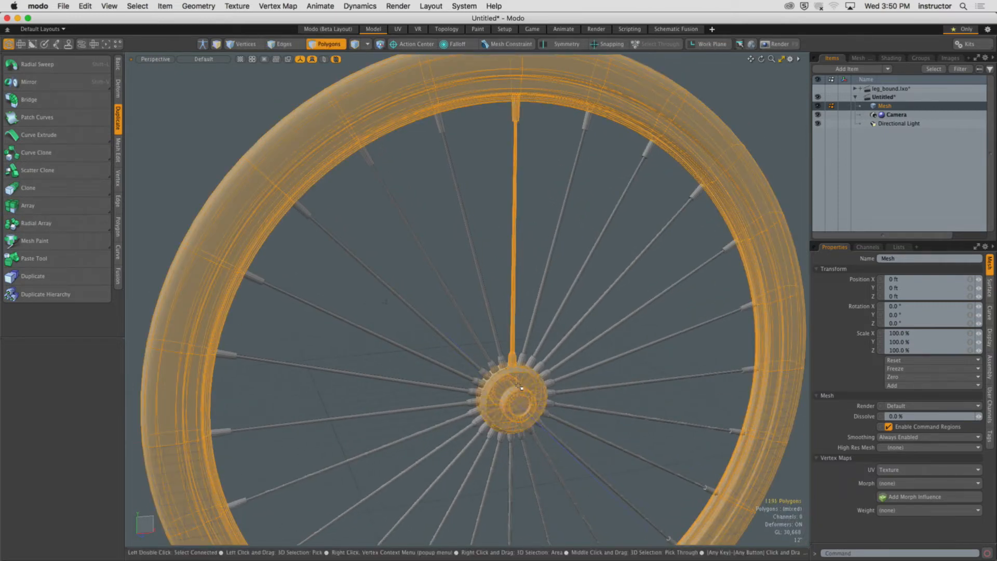
{"action": "key", "text": "bracketleft"}
{"action": "key", "text": "Delete"}
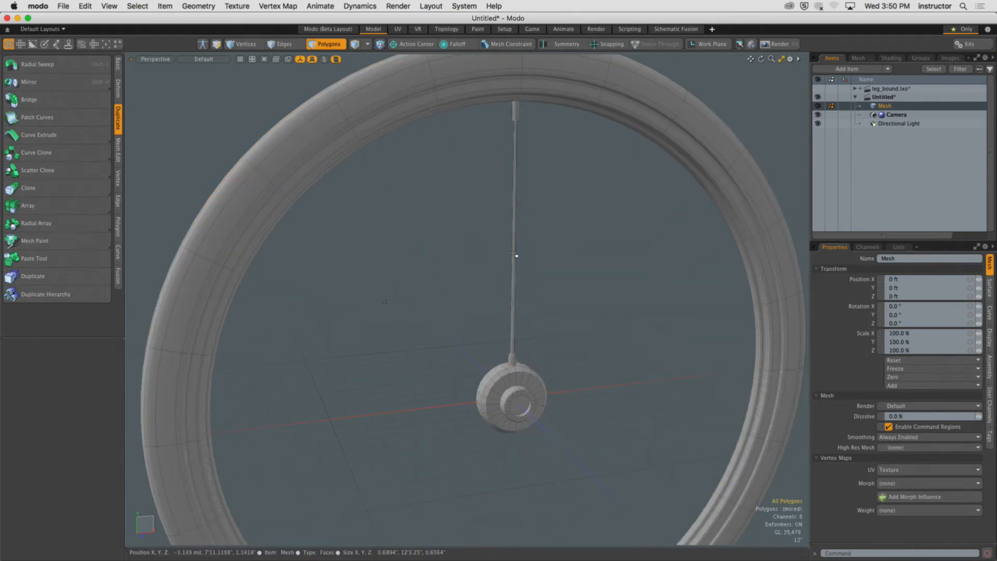
Create a new mesh item and name it Spoke.
{"action": "double_click", "coordinate": [515, 255]}
{"action": "mouse_move", "coordinate": [522, 252]}
{"action": "left_mouse_down", "text": "alt"}
{"action": "mouse_move", "coordinate": [505, 269]}
{"action": "mouse_move", "coordinate": [527, 269]}
{"action": "left_mouse_up", "text": "alt"}
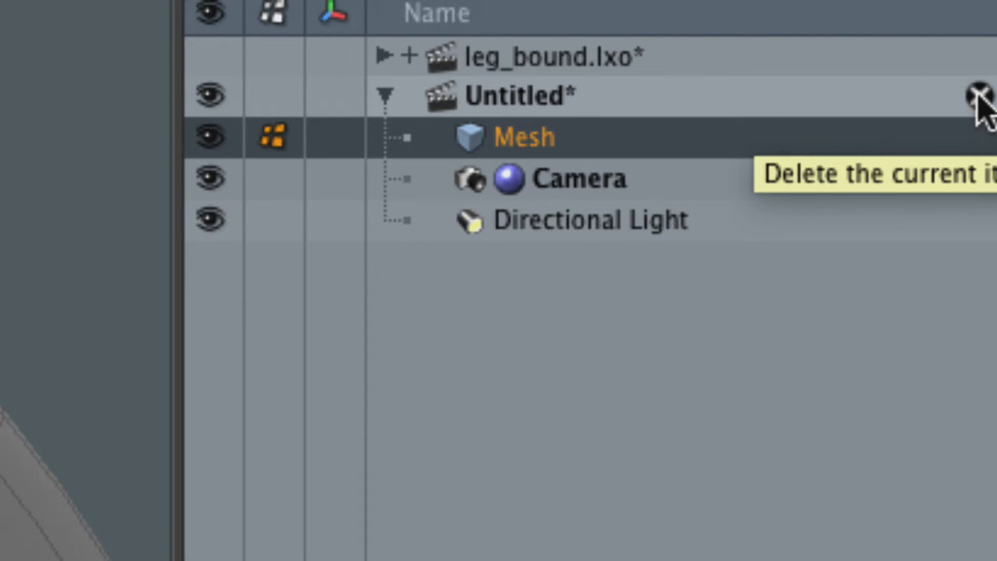
{"action": "key", "text": "n"}
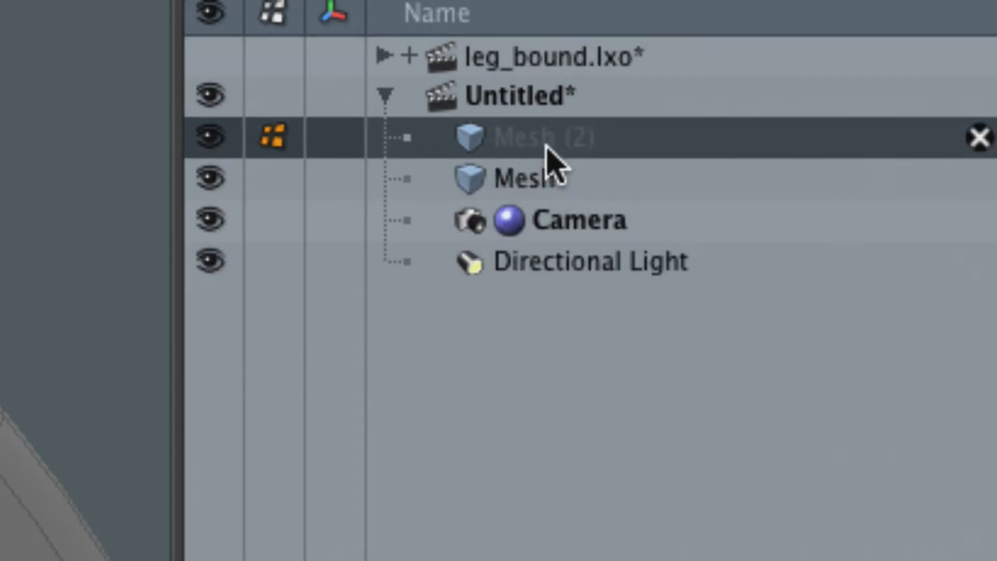
{"action": "double_click", "coordinate": [546, 144]}
{"action": "type", "text": "Spok"}
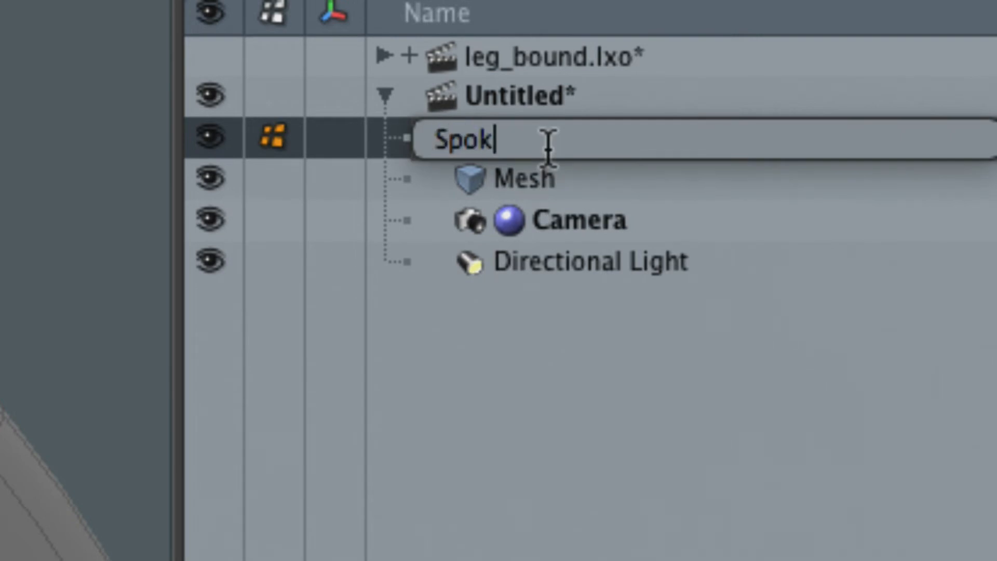
{"action": "type", "text": "e"}
{"action": "key", "text": "Return"}
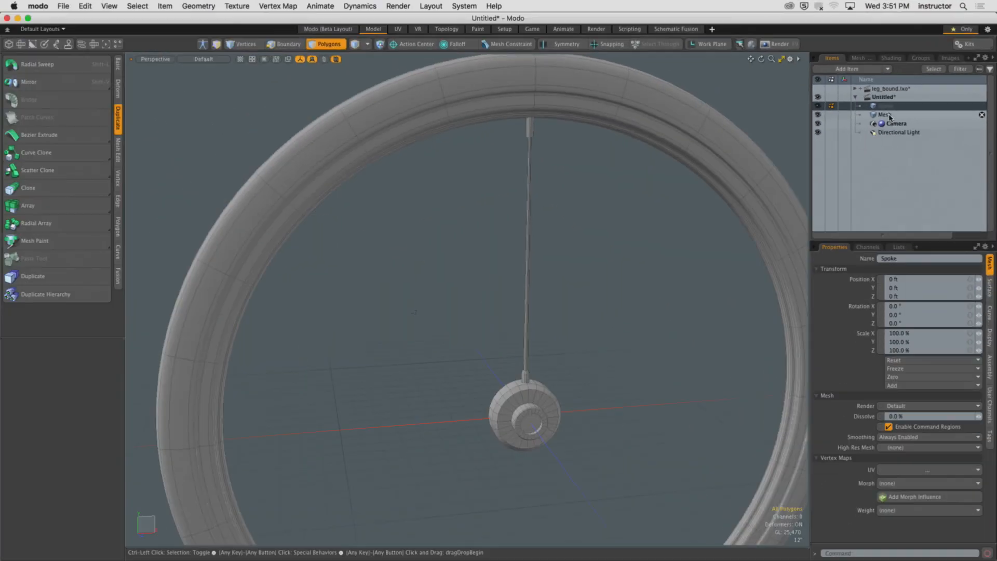
Cut the remaining spoke out of the wheel mesh and paste it into the Spoke item.
{"action": "left_click", "coordinate": [885, 115]}
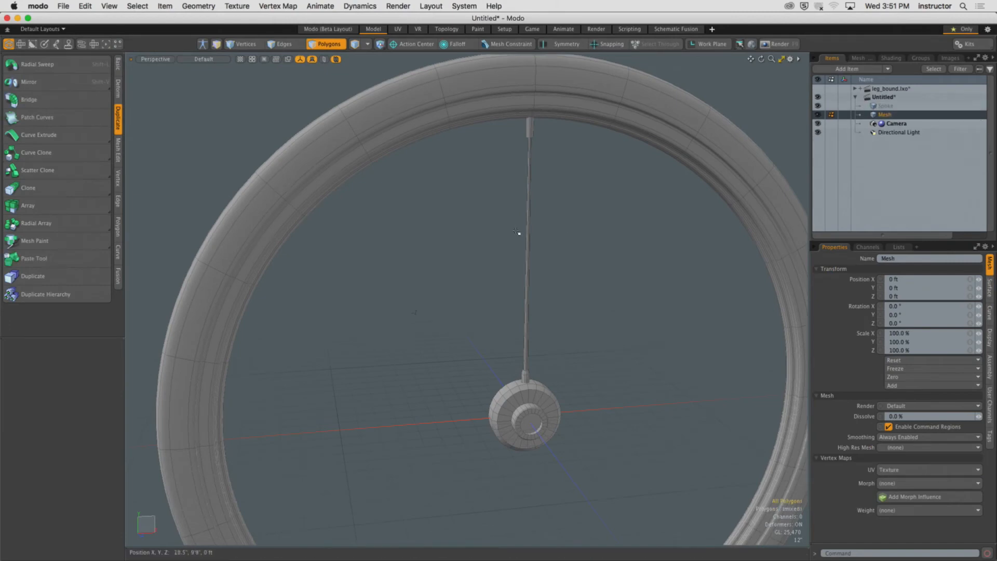
{"action": "double_click", "coordinate": [528, 223]}
{"action": "mouse_move", "coordinate": [527, 222]}
{"action": "left_mouse_down", "text": "alt"}
{"action": "mouse_move", "coordinate": [504, 241]}
{"action": "mouse_move", "coordinate": [518, 222]}
{"action": "mouse_move", "coordinate": [525, 229]}
{"action": "left_mouse_up", "text": "alt"}
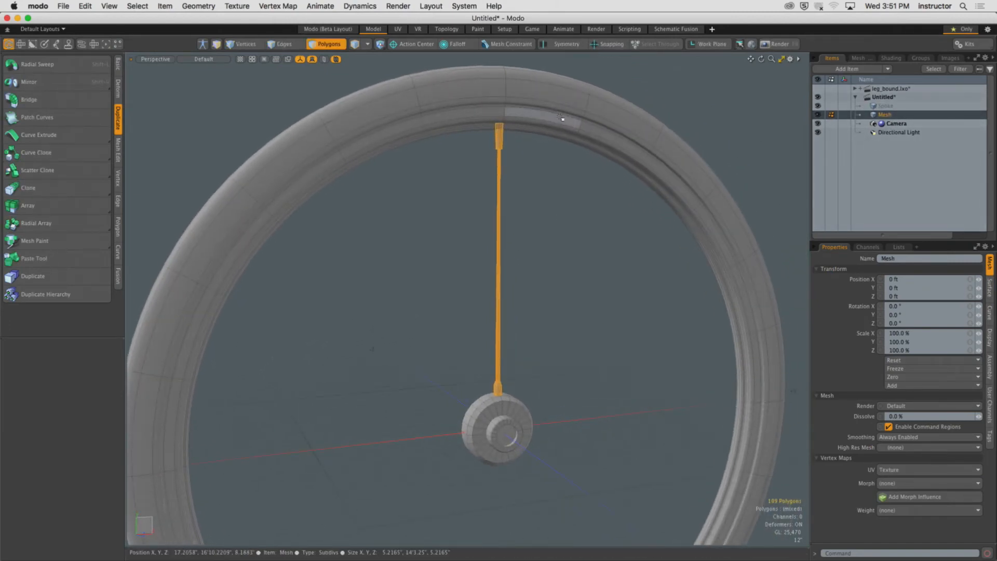
{"action": "key", "text": "super+x"}
{"action": "left_click", "coordinate": [886, 106]}
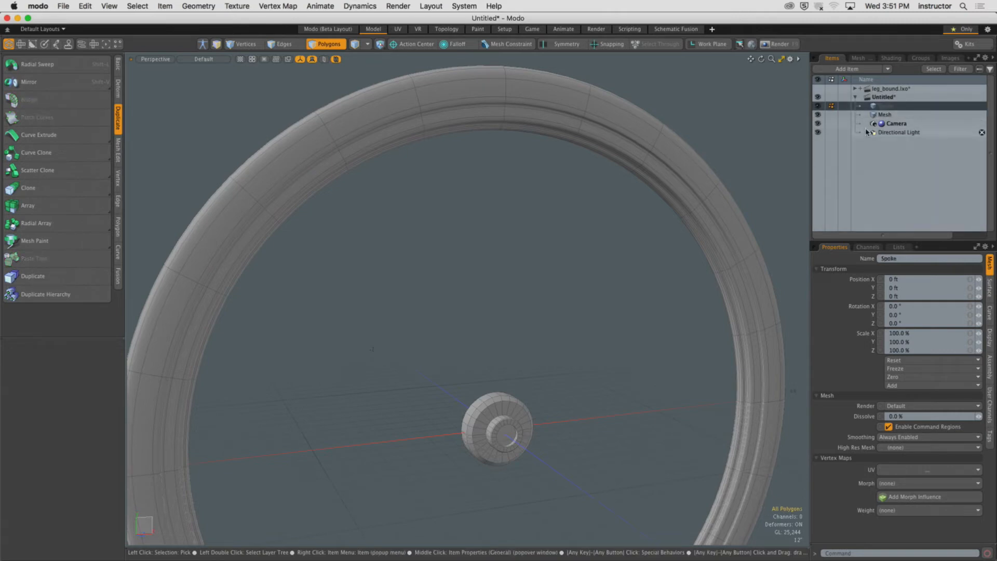
{"action": "key", "text": "super+v"}
Hide the original wheel mesh and rename it Wheel.
{"action": "left_click", "coordinate": [597, 242]}
{"action": "mouse_move", "coordinate": [596, 242]}
{"action": "left_mouse_down", "text": "alt"}
{"action": "mouse_move", "coordinate": [554, 247]}
{"action": "mouse_move", "coordinate": [613, 241]}
{"action": "left_mouse_up", "text": "alt"}
{"action": "left_click", "coordinate": [818, 115]}
{"action": "left_click_drag", "start_coordinate": [577, 212], "coordinate": [585, 194], "text": "alt"}
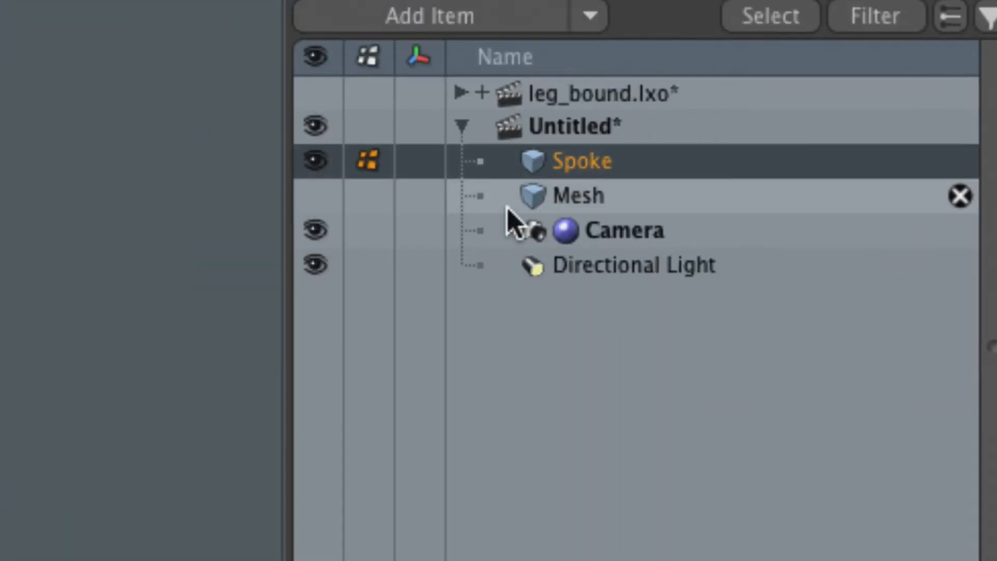
{"action": "left_click", "coordinate": [580, 204]}
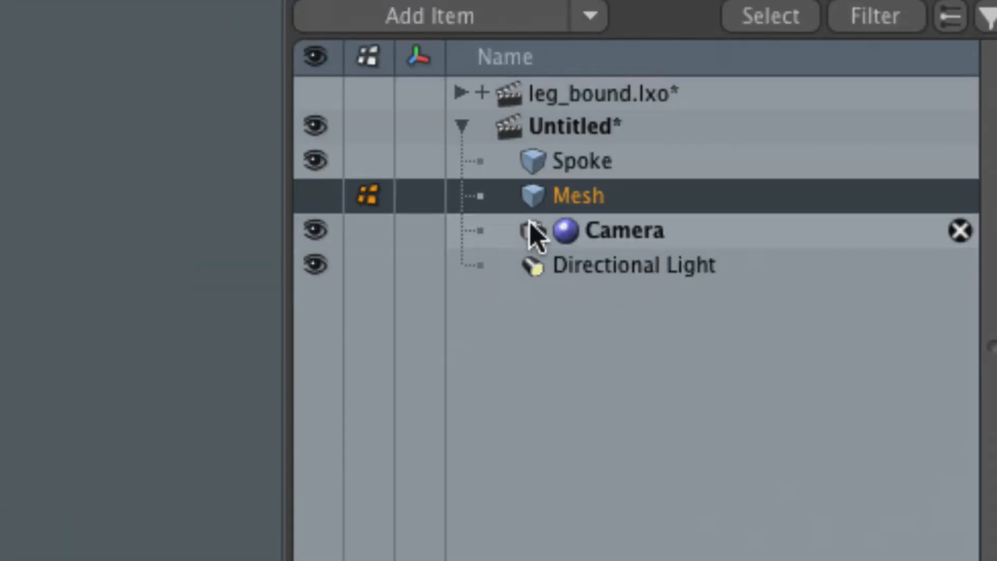
{"action": "double_click", "coordinate": [556, 204]}
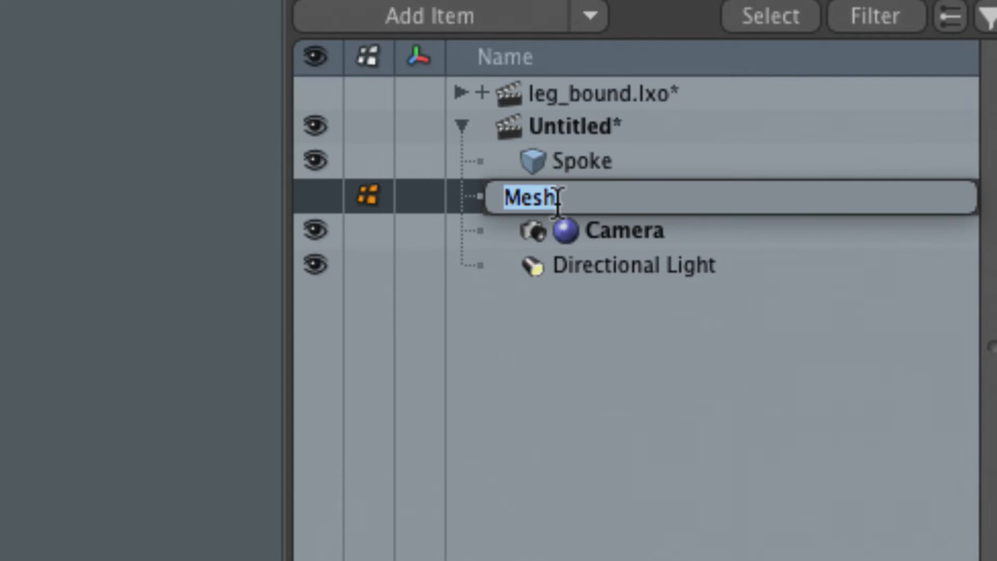
{"action": "type", "text": "Wheel"}
{"action": "key", "text": "Return"}
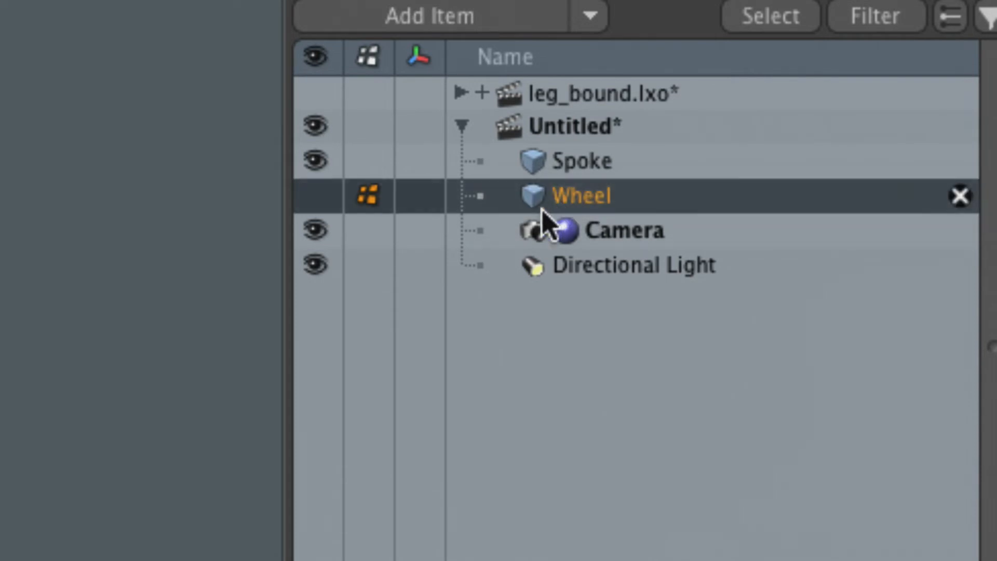
Select the Spoke item and examine where the spoke meets the rim.
{"action": "left_click", "coordinate": [527, 165]}
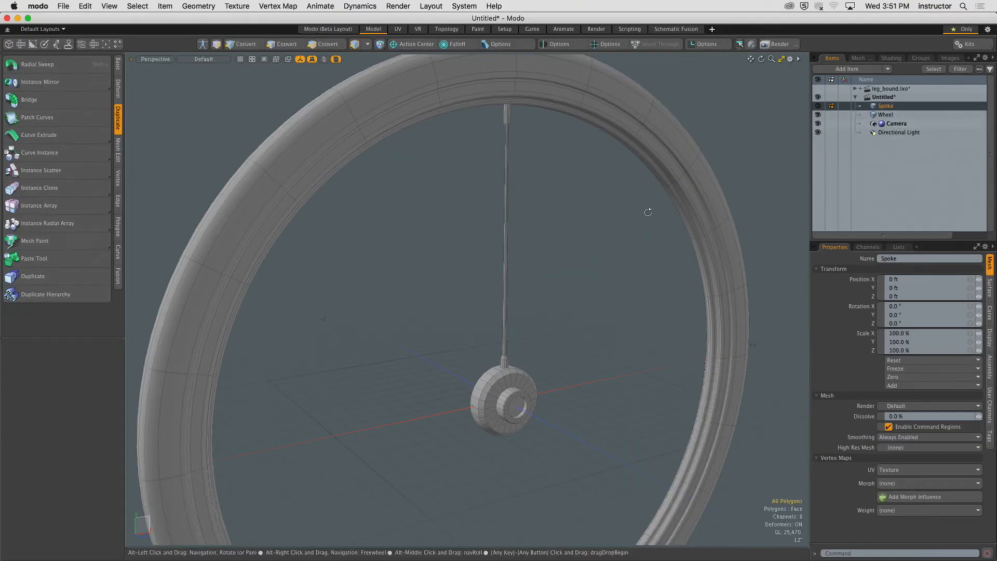
{"action": "scroll", "coordinate": [498, 302], "scroll_direction": "down", "scroll_amount": 4}
{"action": "left_click_drag", "start_coordinate": [498, 302], "coordinate": [373, 318], "text": "alt"}
{"action": "key", "text": "3"}
{"action": "left_click_drag", "start_coordinate": [561, 222], "coordinate": [455, 228], "text": "alt+shift"}
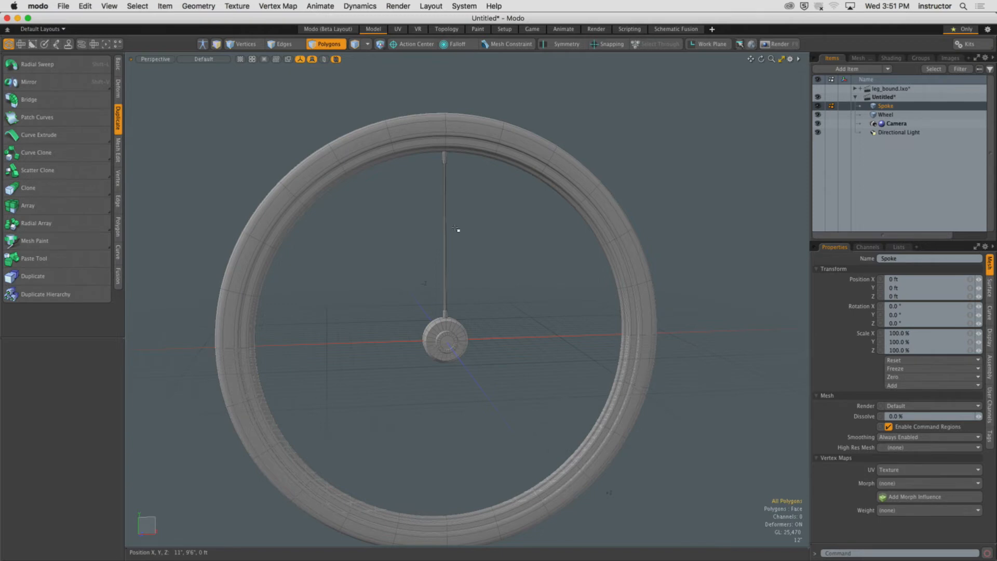
{"action": "left_click_drag", "start_coordinate": [456, 229], "coordinate": [492, 229], "text": "alt"}
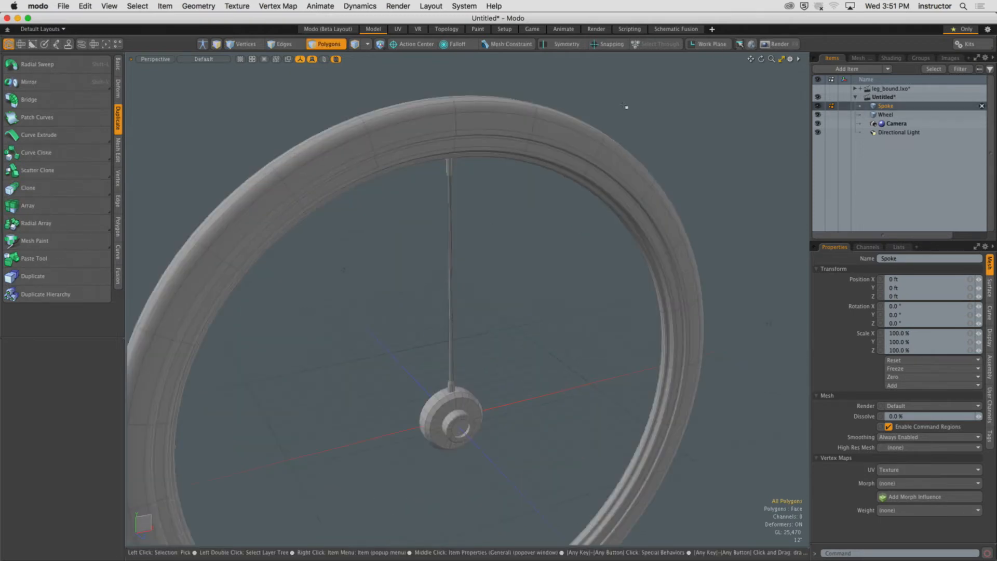
{"action": "left_click", "coordinate": [329, 46]}
{"action": "left_click_drag", "start_coordinate": [480, 226], "coordinate": [508, 205], "text": "alt+shift"}
{"action": "mouse_move", "coordinate": [509, 205]}
{"action": "left_mouse_down", "text": "alt"}
{"action": "mouse_move", "coordinate": [494, 203]}
{"action": "mouse_move", "coordinate": [504, 218]}
{"action": "left_mouse_up", "text": "alt"}
{"action": "left_click", "coordinate": [494, 210]}
{"action": "left_click", "coordinate": [459, 188]}
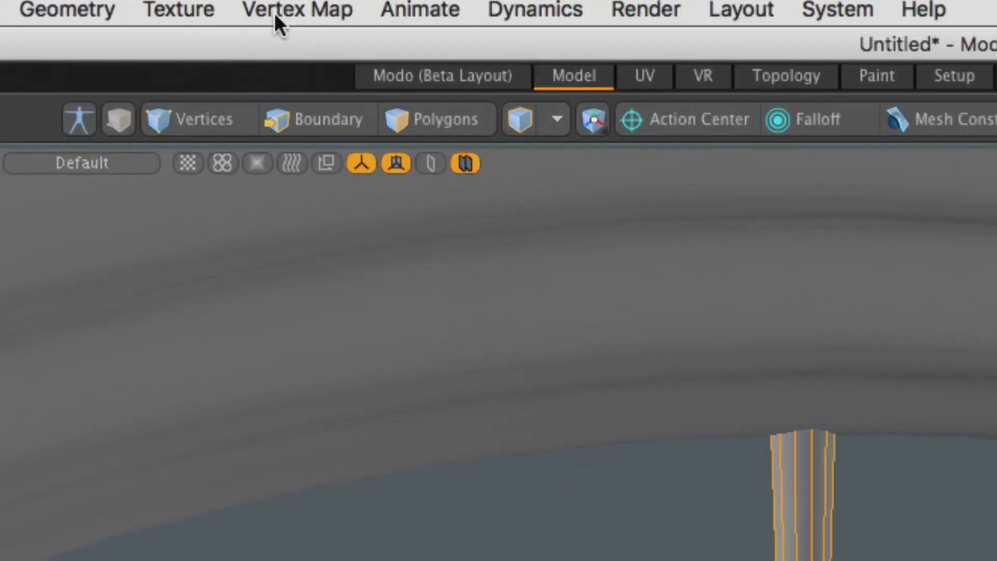
{"action": "left_click", "coordinate": [422, 123]}
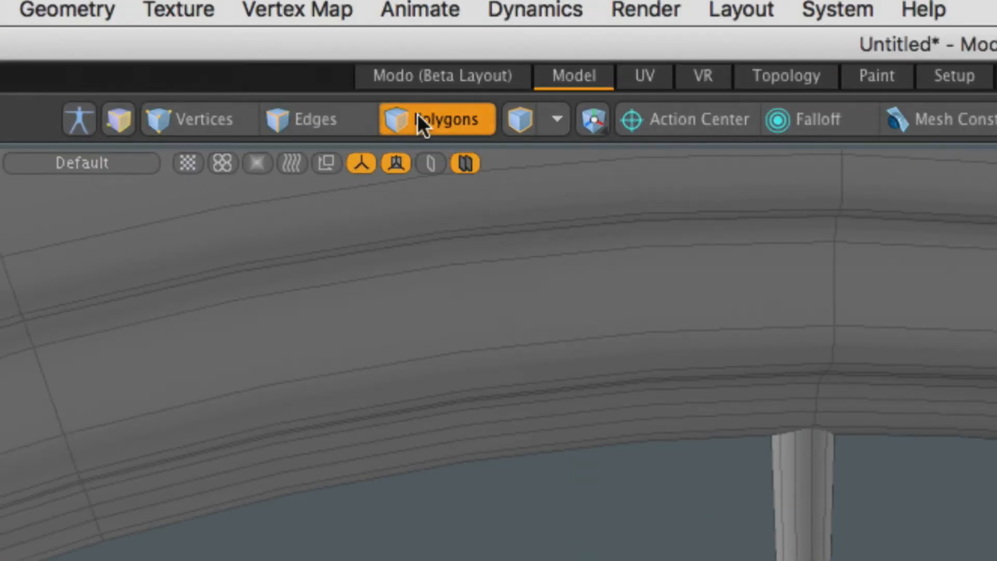
Select the Spoke item in polygon mode and set the action center to Origin.
{"action": "left_click", "coordinate": [419, 123]}
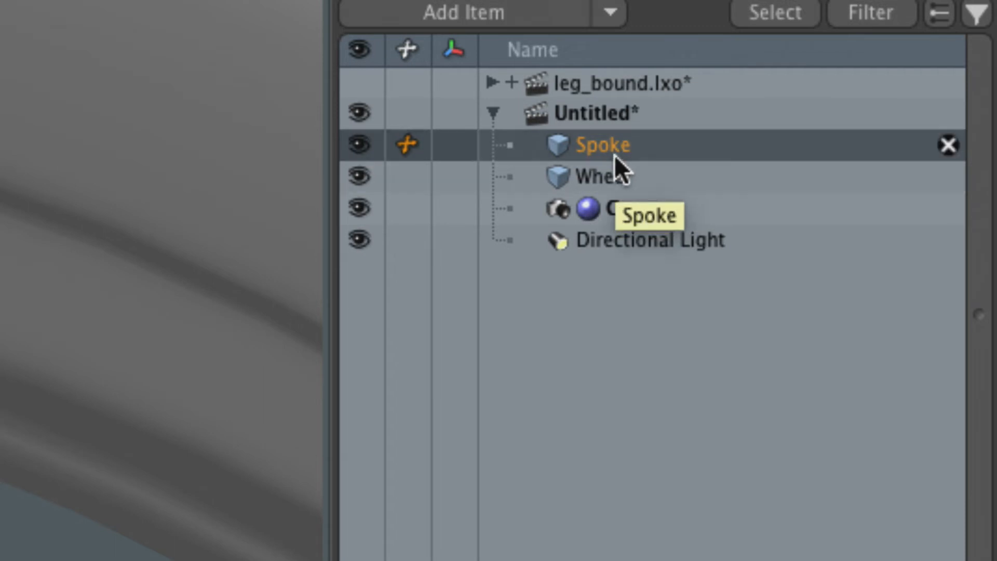
{"action": "left_click", "coordinate": [618, 180]}
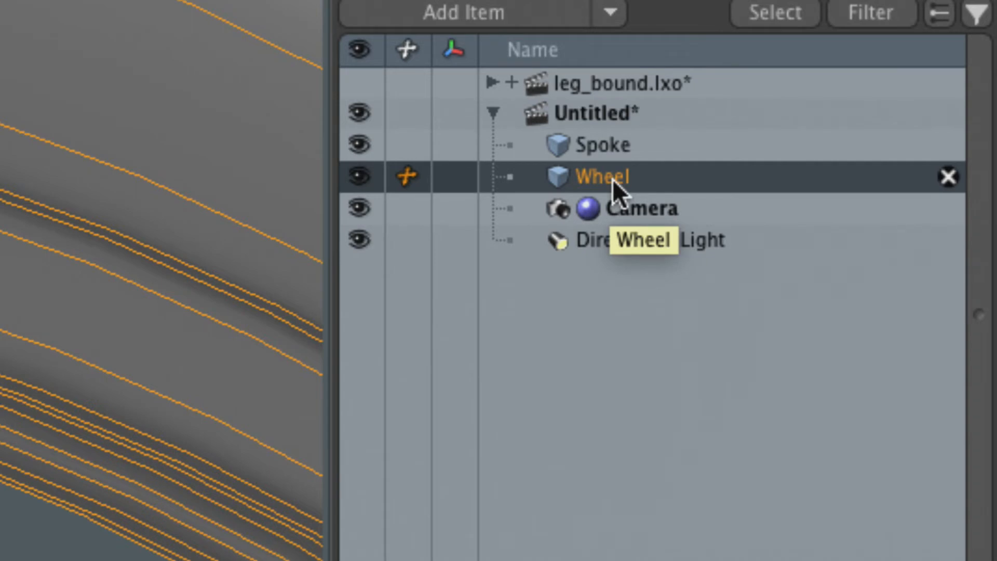
{"action": "left_click", "coordinate": [602, 146]}
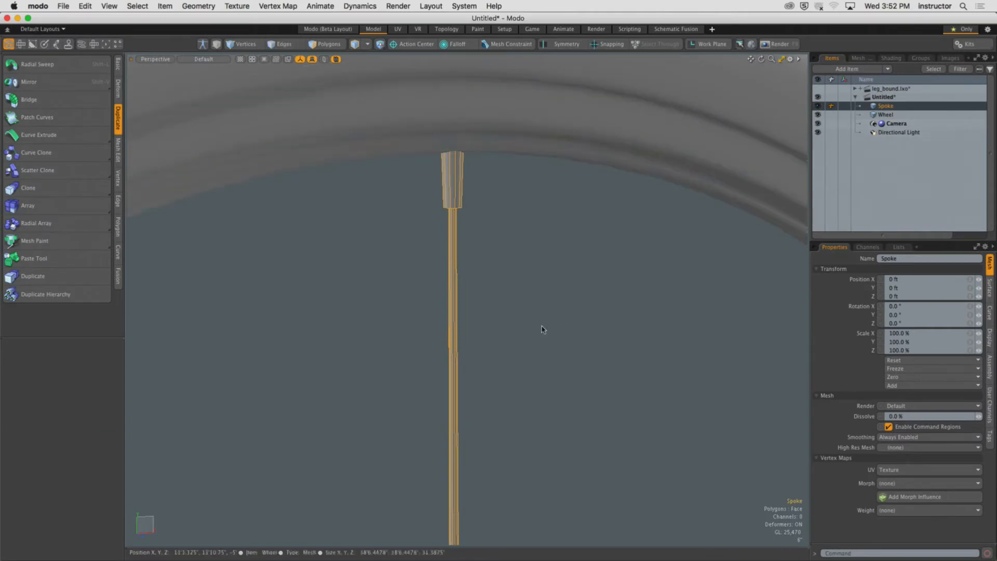
{"action": "scroll", "coordinate": [543, 329], "scroll_direction": "down", "scroll_amount": 10}
{"action": "left_click_drag", "start_coordinate": [519, 330], "coordinate": [443, 189], "text": "alt"}
{"action": "left_click", "coordinate": [410, 44]}
{"action": "left_click", "coordinate": [411, 118]}
Radially array the spoke 24 times around the Z axis and undo the array.
{"action": "scroll", "coordinate": [418, 160], "scroll_direction": "up", "scroll_amount": 4}
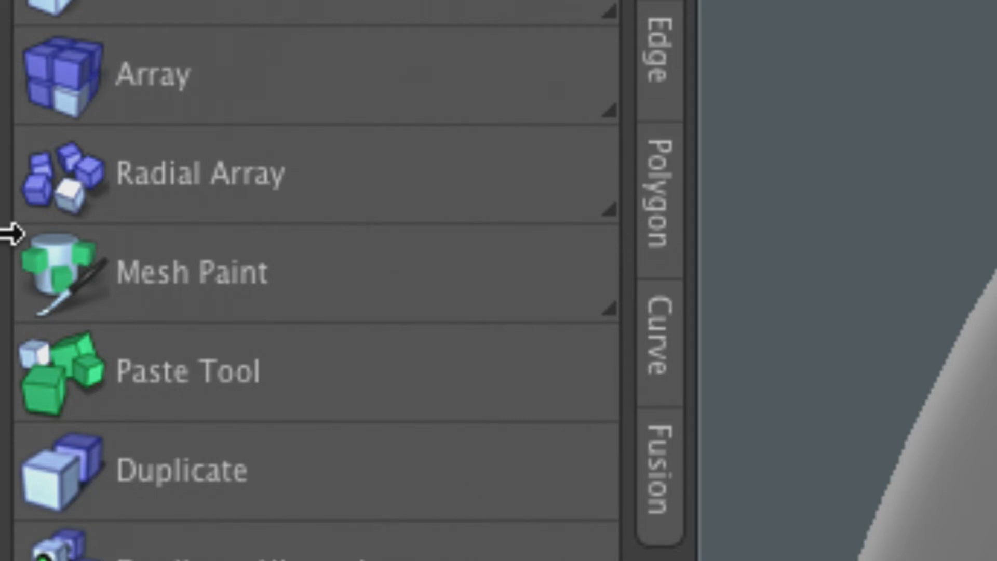
{"action": "left_click", "coordinate": [289, 178]}
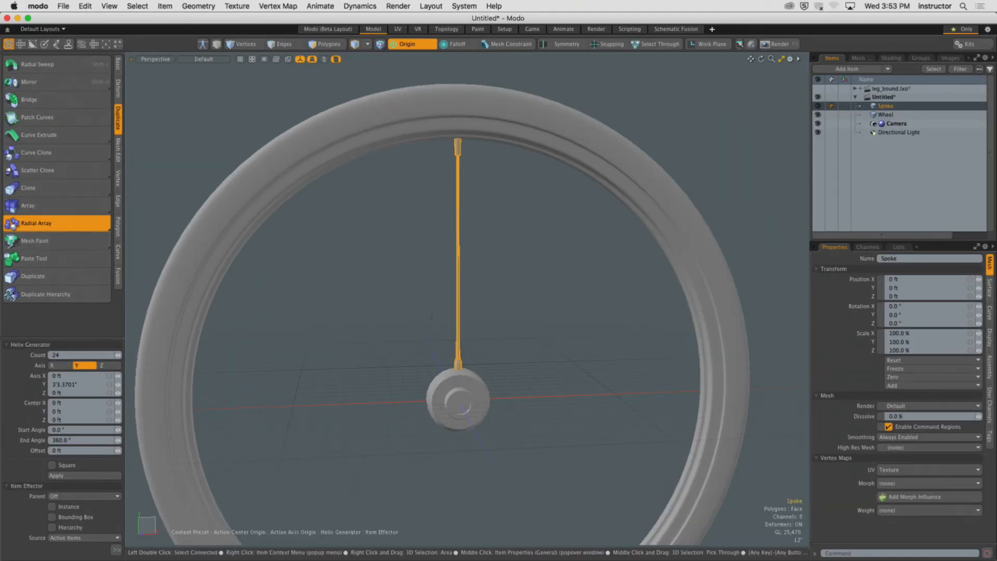
{"action": "left_click", "coordinate": [379, 312]}
{"action": "left_click_drag", "start_coordinate": [379, 311], "coordinate": [368, 288], "text": "alt"}
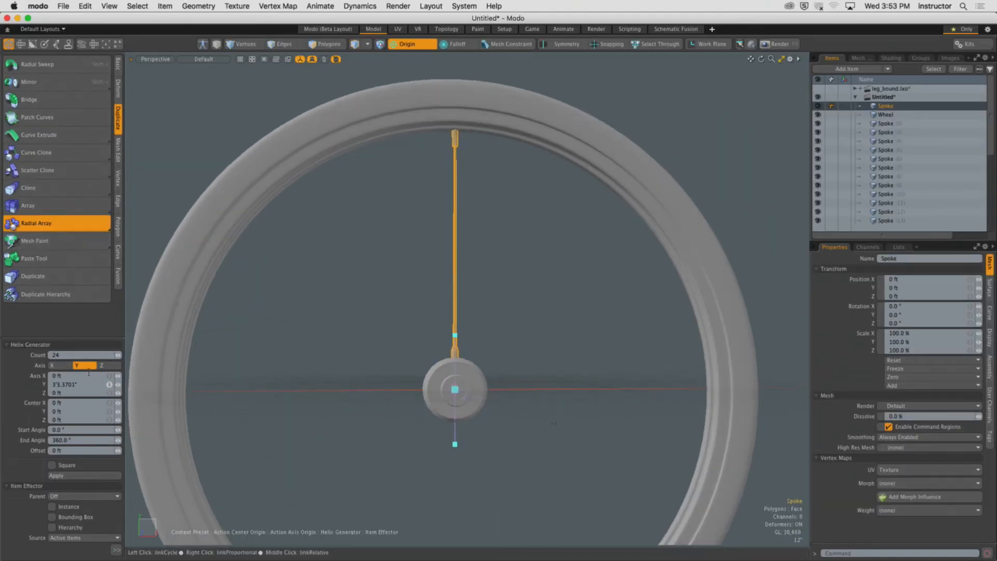
{"action": "left_click", "coordinate": [108, 365]}
{"action": "left_click_drag", "start_coordinate": [401, 403], "coordinate": [403, 380], "text": "alt"}
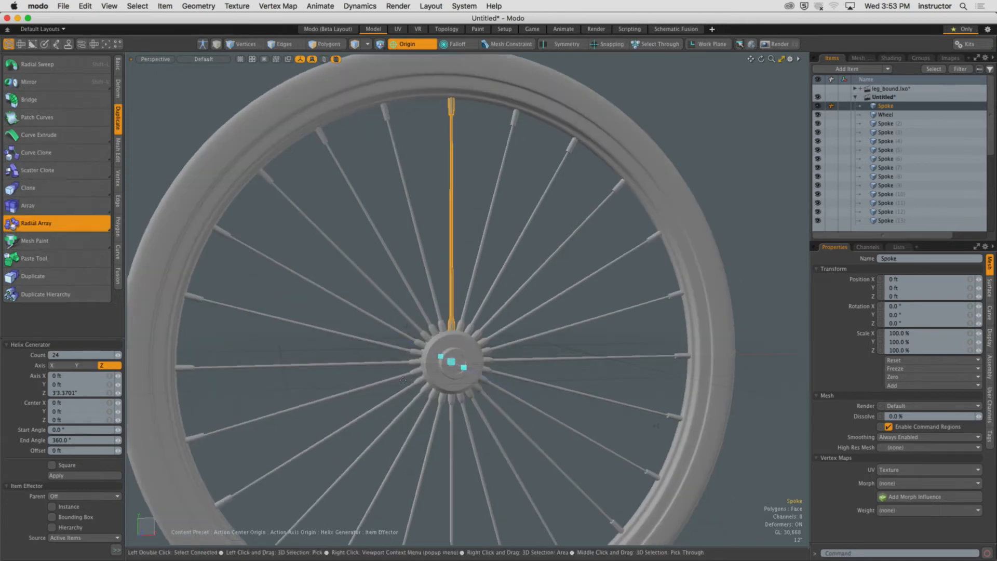
{"action": "key", "text": "space"}
{"action": "left_click", "coordinate": [694, 161]}
{"action": "left_click_drag", "start_coordinate": [694, 160], "coordinate": [700, 167], "text": "alt+shift"}
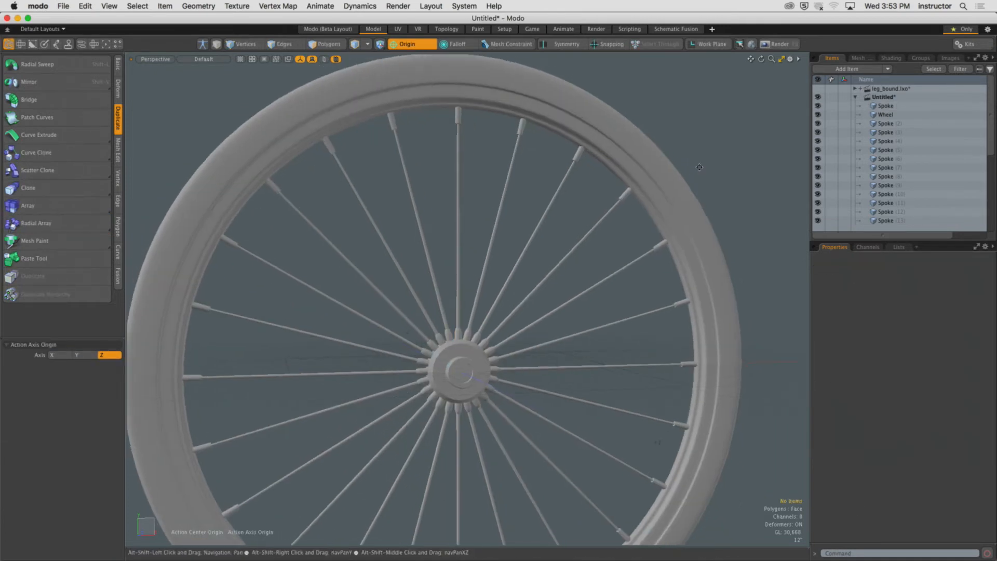
{"action": "left_click_drag", "start_coordinate": [954, 242], "coordinate": [953, 415]}
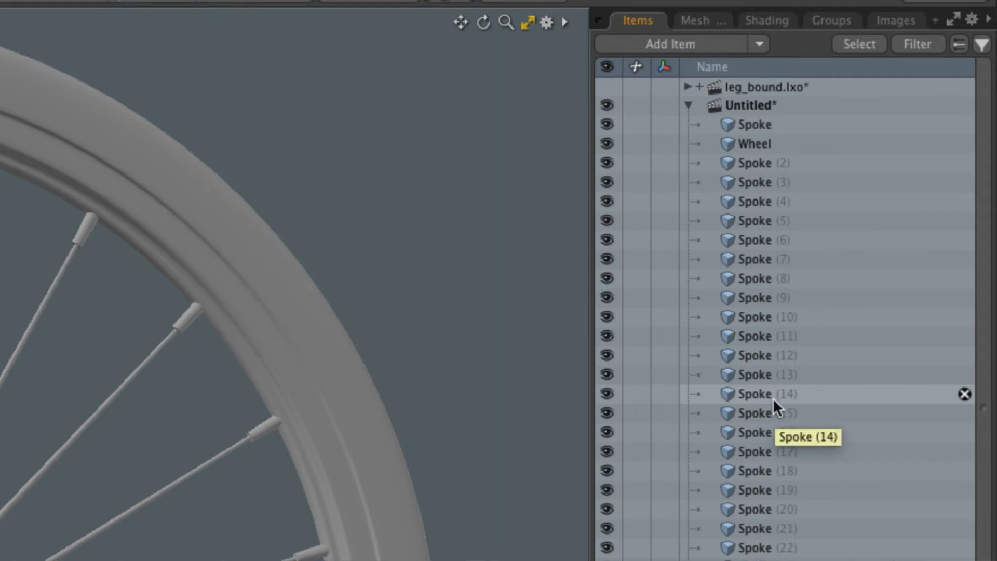
{"action": "key", "text": "Down"}
{"action": "key", "text": "super+z"}
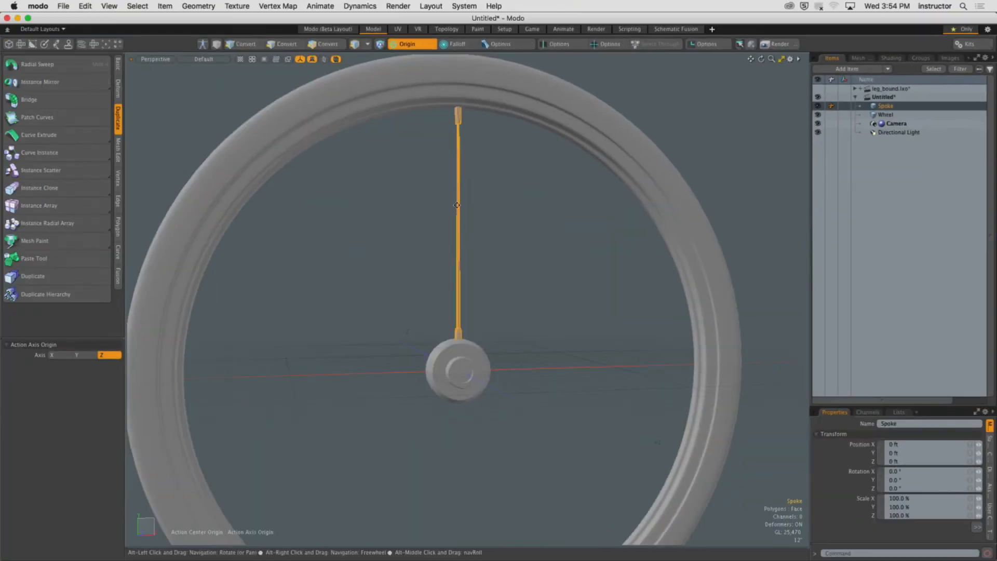
Create an instanced radial array of 24 spokes around the Z axis.
{"action": "mouse_move", "coordinate": [457, 219]}
{"action": "left_mouse_down", "text": "alt+shift"}
{"action": "mouse_move", "coordinate": [498, 231]}
{"action": "mouse_move", "coordinate": [472, 223]}
{"action": "left_mouse_up", "text": "alt+shift"}
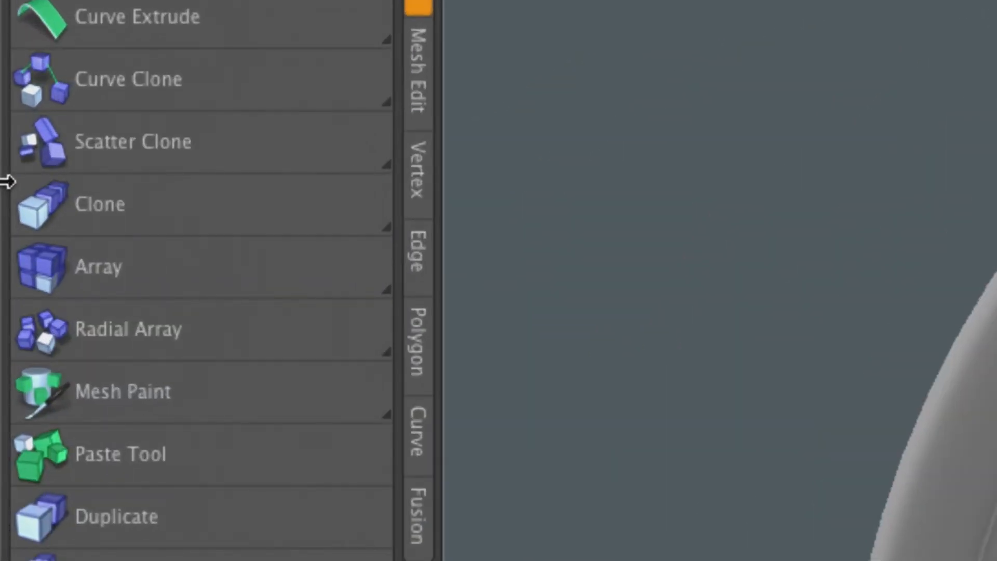
{"action": "key", "text": "shift"}
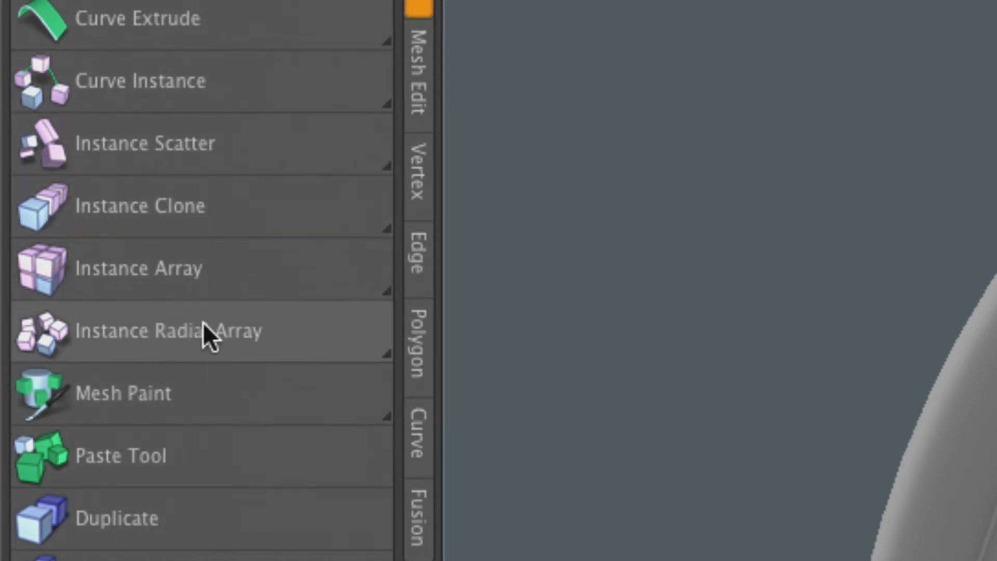
{"action": "key", "text": "shift"}
{"action": "key", "text": "shift"}
{"action": "left_click", "coordinate": [204, 324]}
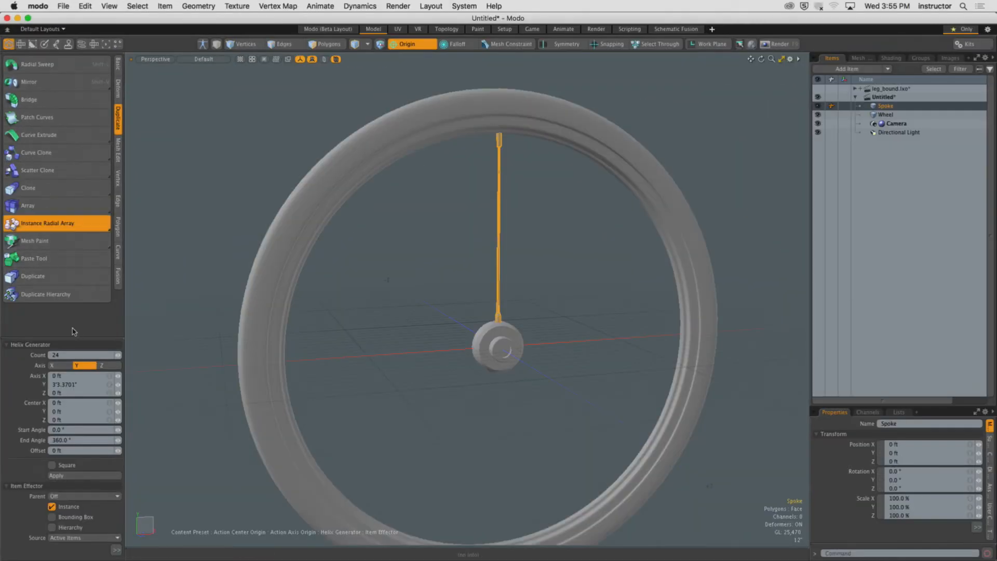
{"action": "left_click", "coordinate": [477, 346]}
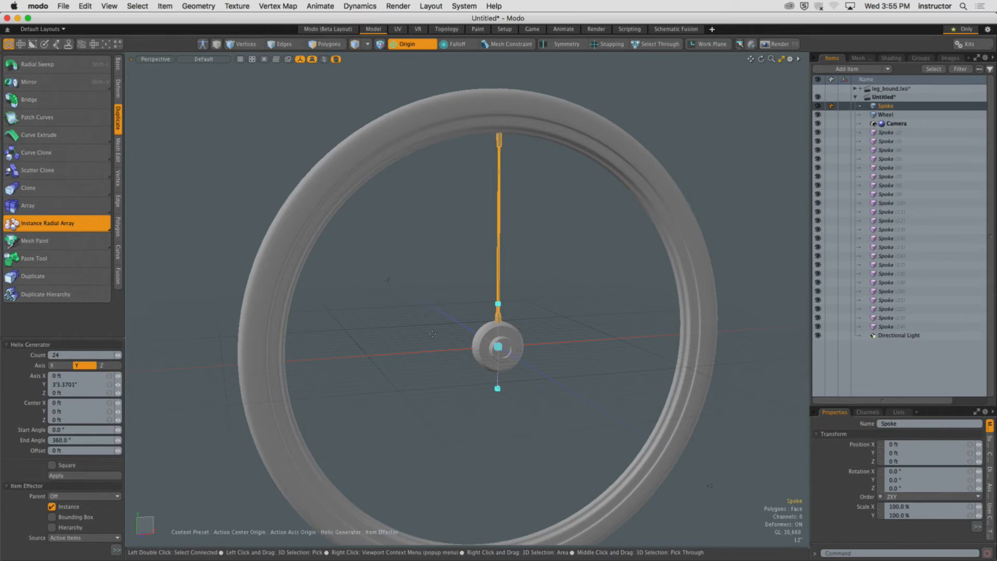
{"action": "left_click", "coordinate": [101, 365]}
{"action": "left_click_drag", "start_coordinate": [550, 291], "coordinate": [577, 280], "text": "alt"}
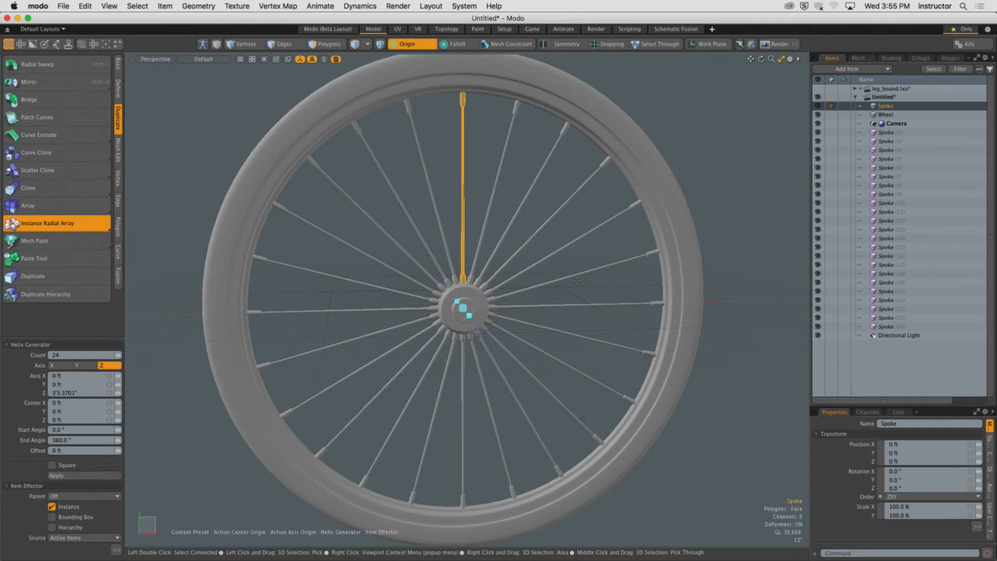
{"action": "key", "text": "space"}
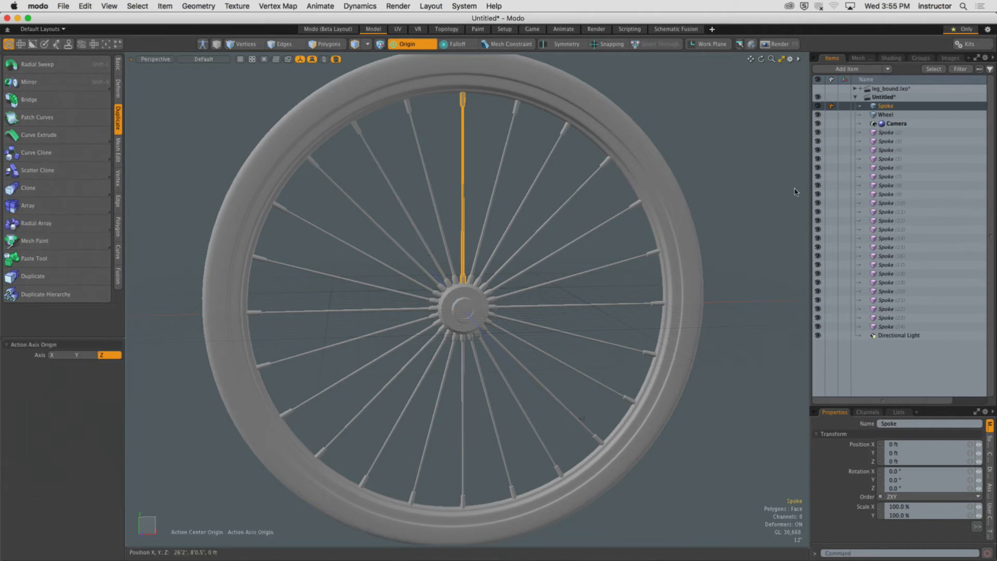
{"action": "left_click", "coordinate": [796, 191]}
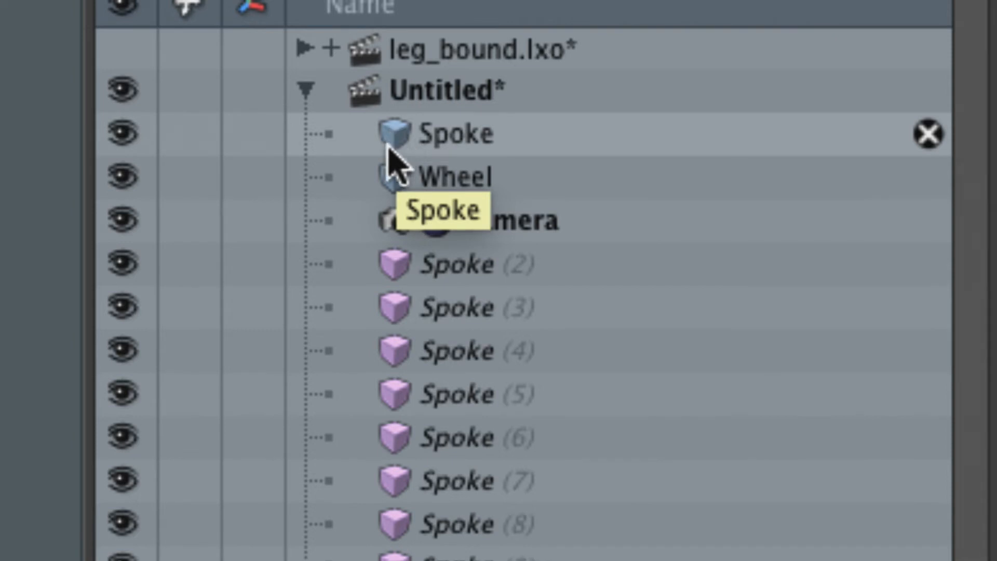
Try rotating the instanced Spoke (2) item and undo the rotation.
{"action": "left_click", "coordinate": [404, 281]}
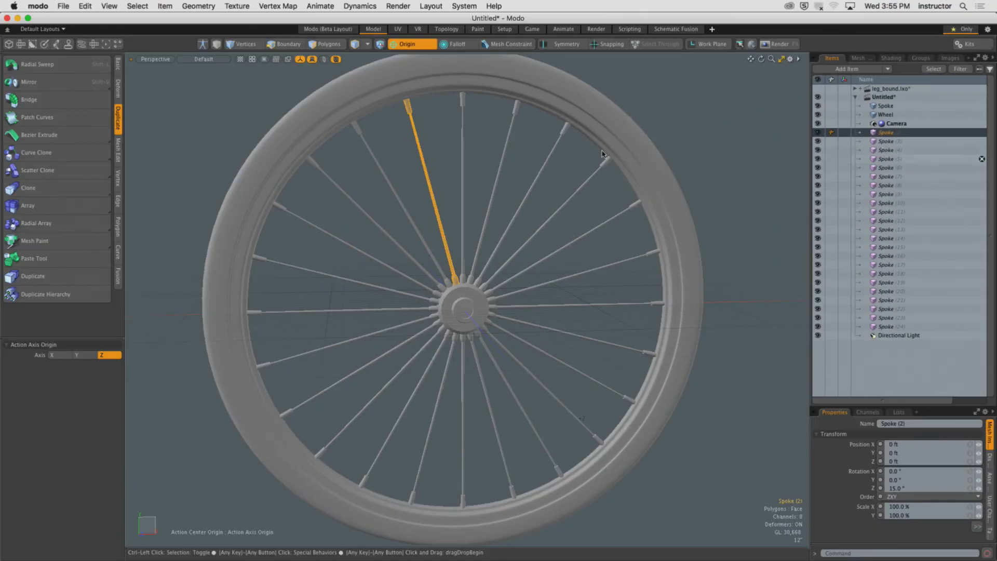
{"action": "left_click_drag", "start_coordinate": [204, 152], "coordinate": [235, 215], "text": "alt+shift"}
{"action": "left_click_drag", "start_coordinate": [445, 155], "coordinate": [461, 171], "text": "alt"}
{"action": "key", "text": "y"}
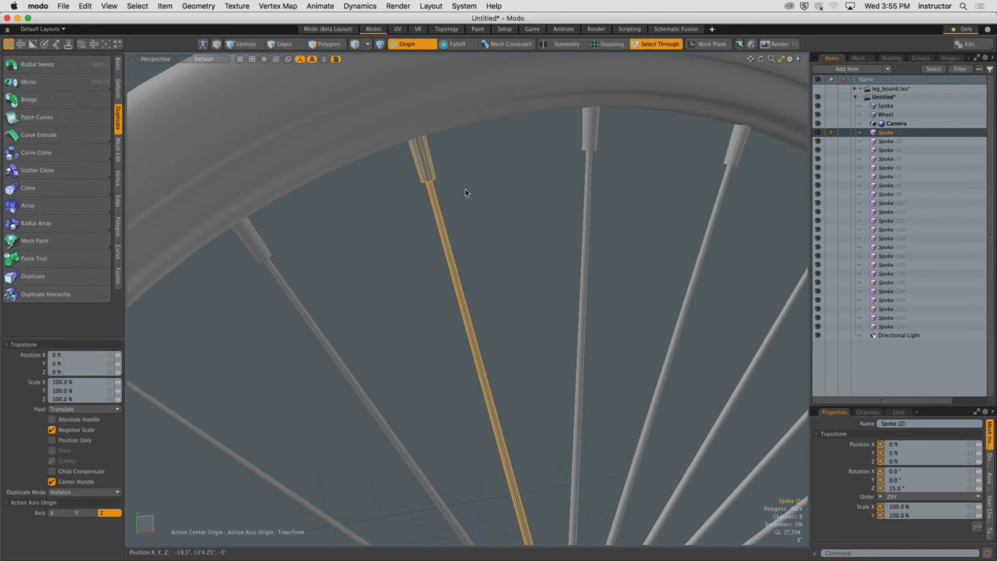
{"action": "left_click_drag", "start_coordinate": [587, 98], "coordinate": [446, 172], "text": "ctrl+alt"}
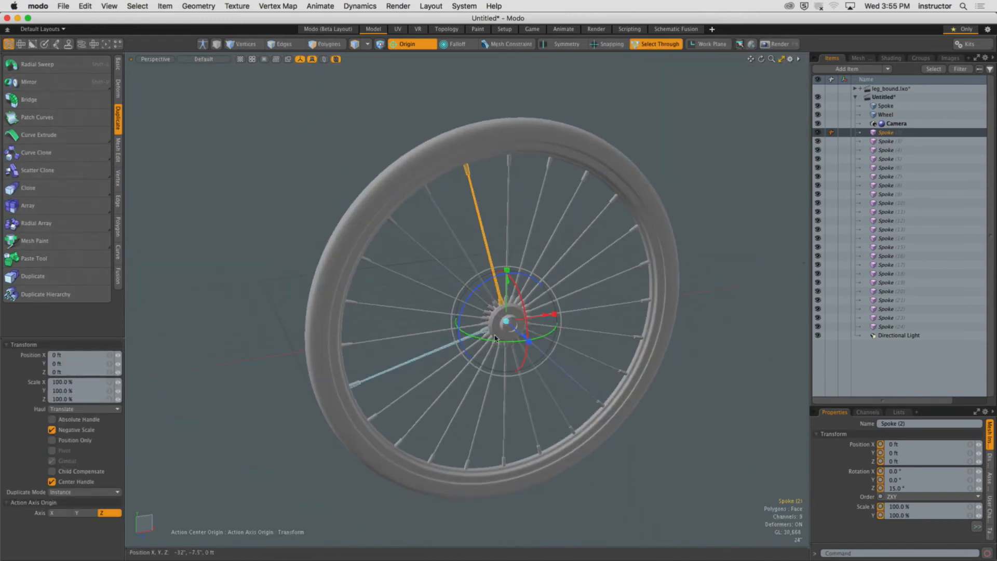
{"action": "left_click_drag", "start_coordinate": [526, 338], "coordinate": [411, 156]}
{"action": "key", "text": "super+z"}
{"action": "key", "text": "super+z"}
Select the polygons of the nipple at the rim end of the original spoke.
{"action": "key", "text": "q"}
{"action": "left_click", "coordinate": [529, 247]}
{"action": "key", "text": "3"}
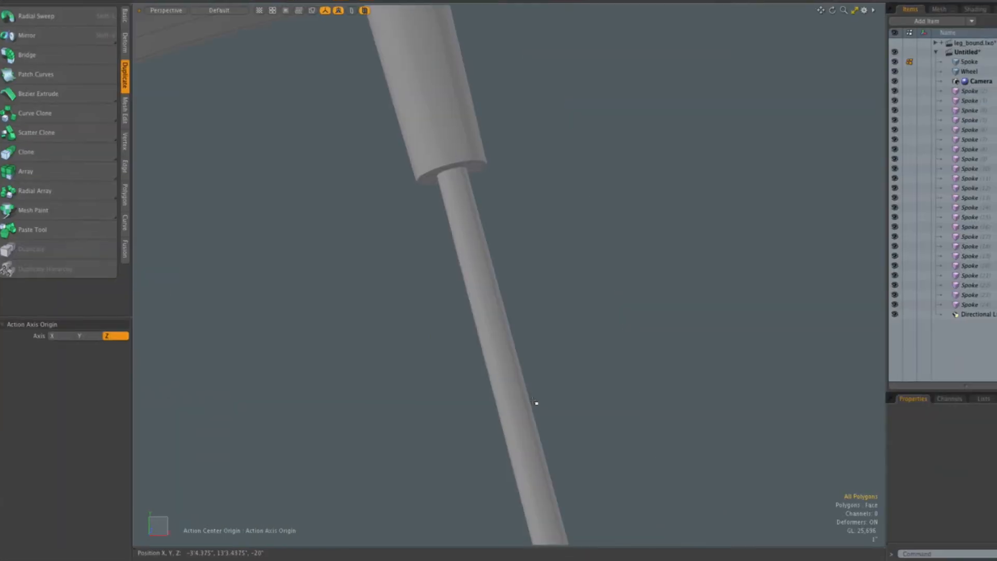
{"action": "left_click_drag", "start_coordinate": [527, 372], "coordinate": [466, 371], "text": "ctrl+alt"}
{"action": "left_click_drag", "start_coordinate": [528, 369], "coordinate": [446, 282], "text": "alt+shift"}
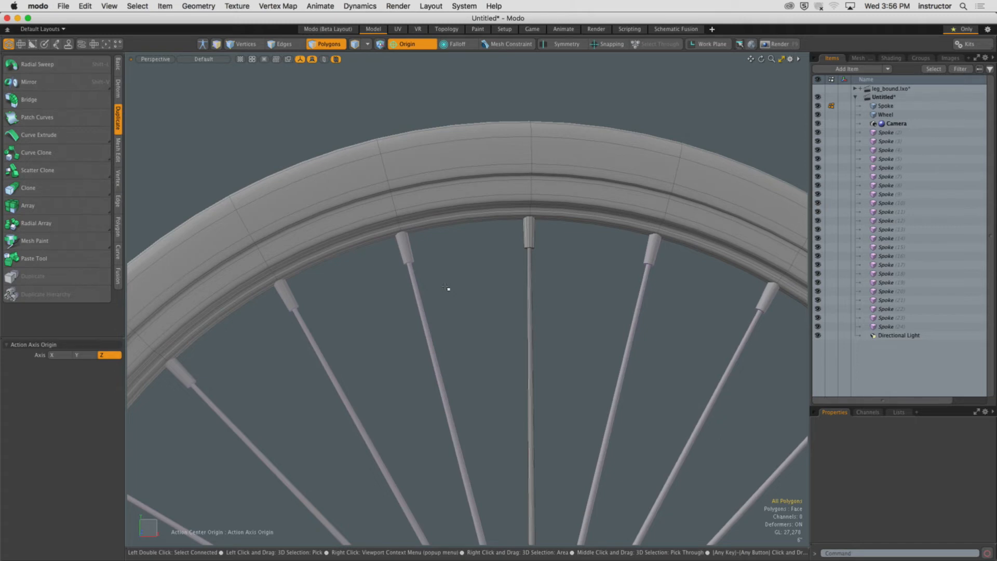
{"action": "left_click_drag", "start_coordinate": [571, 251], "coordinate": [582, 177], "text": "ctrl+alt"}
{"action": "left_click_drag", "start_coordinate": [583, 177], "coordinate": [498, 255], "text": "alt+shift"}
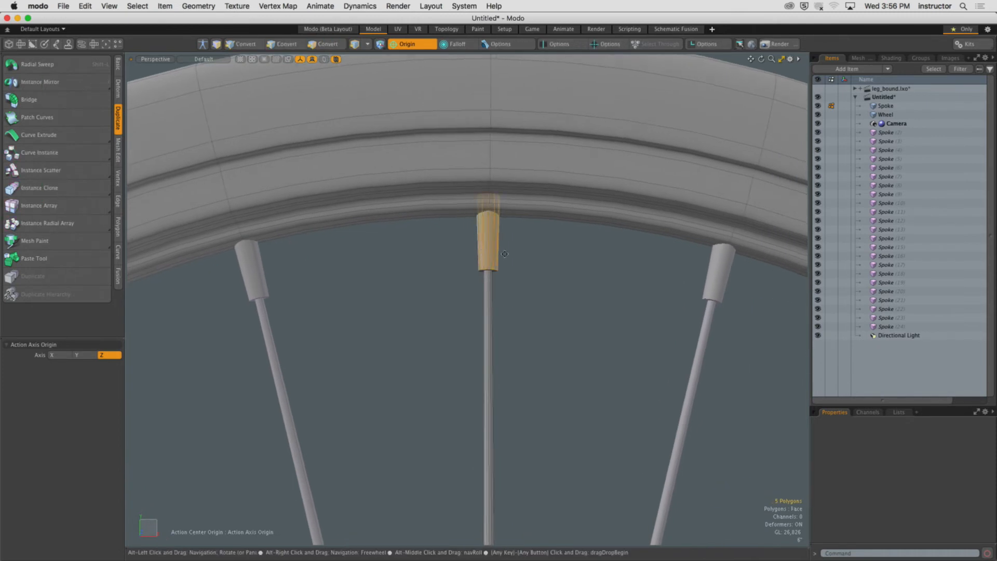
Add two loop slices across the spoke's nipple.
{"action": "key", "text": "alt+c"}
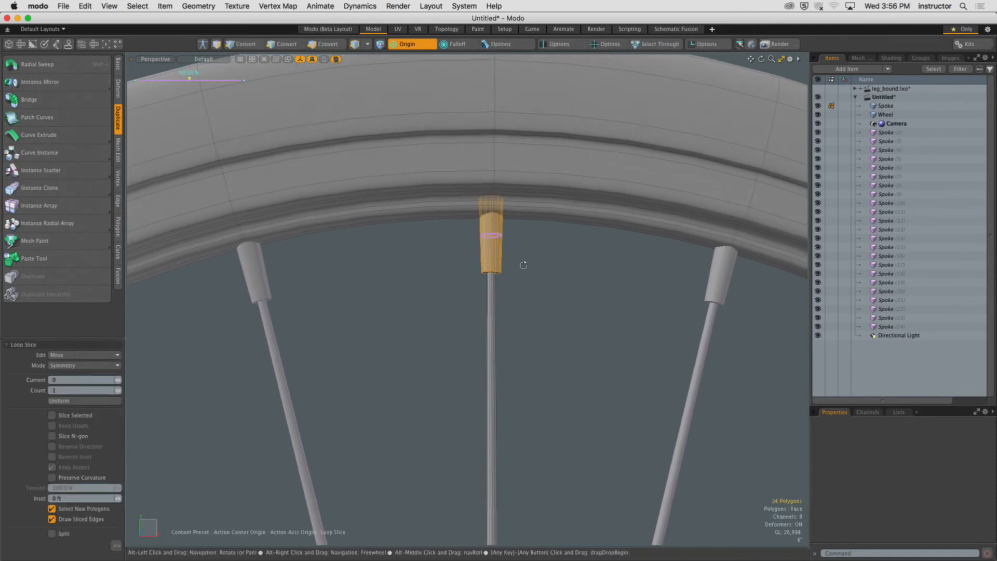
{"action": "key", "text": "space"}
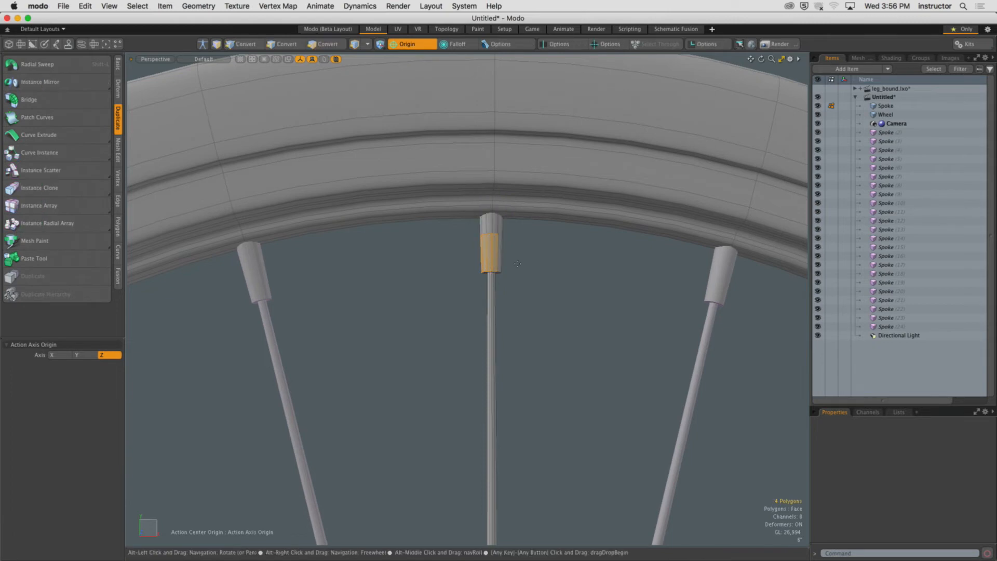
{"action": "key", "text": "alt+c"}
{"action": "key", "text": "space"}
Select a polygon loop on the nipple and bevel it outward with a shift of about 4.5" and Group Polygons on.
{"action": "left_click", "coordinate": [518, 264]}
{"action": "left_click_drag", "start_coordinate": [484, 248], "coordinate": [495, 247]}
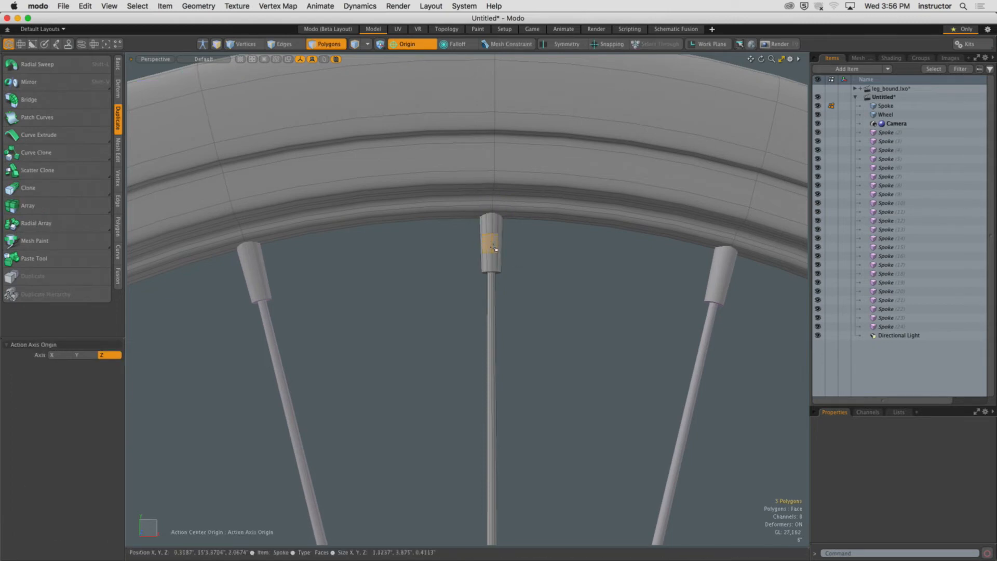
{"action": "key", "text": "l"}
{"action": "key", "text": "b"}
{"action": "left_click", "coordinate": [493, 251]}
{"action": "mouse_move", "coordinate": [492, 294]}
{"action": "left_mouse_down"}
{"action": "mouse_move", "coordinate": [492, 313]}
{"action": "mouse_move", "coordinate": [494, 295]}
{"action": "left_mouse_up"}
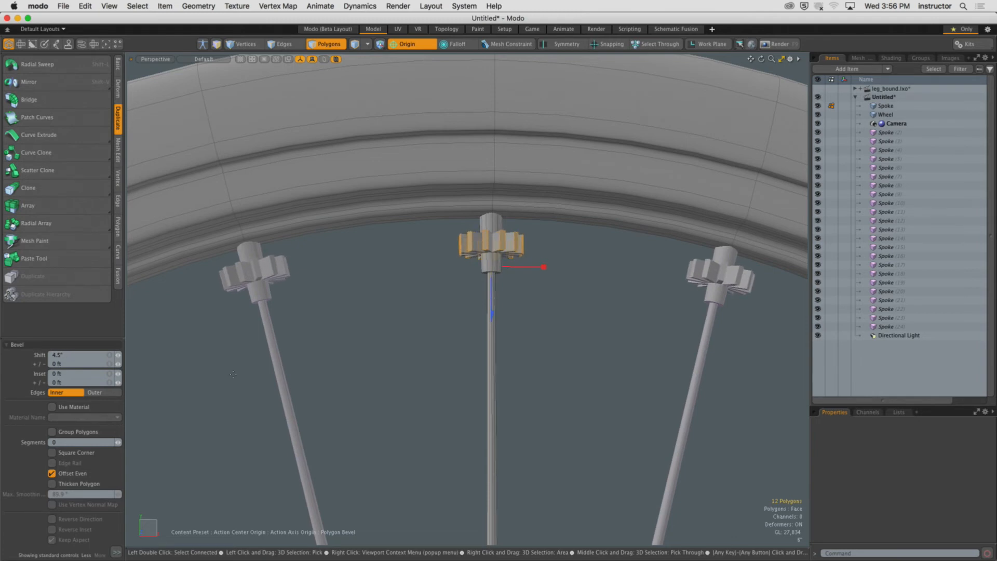
{"action": "left_click", "coordinate": [65, 431]}
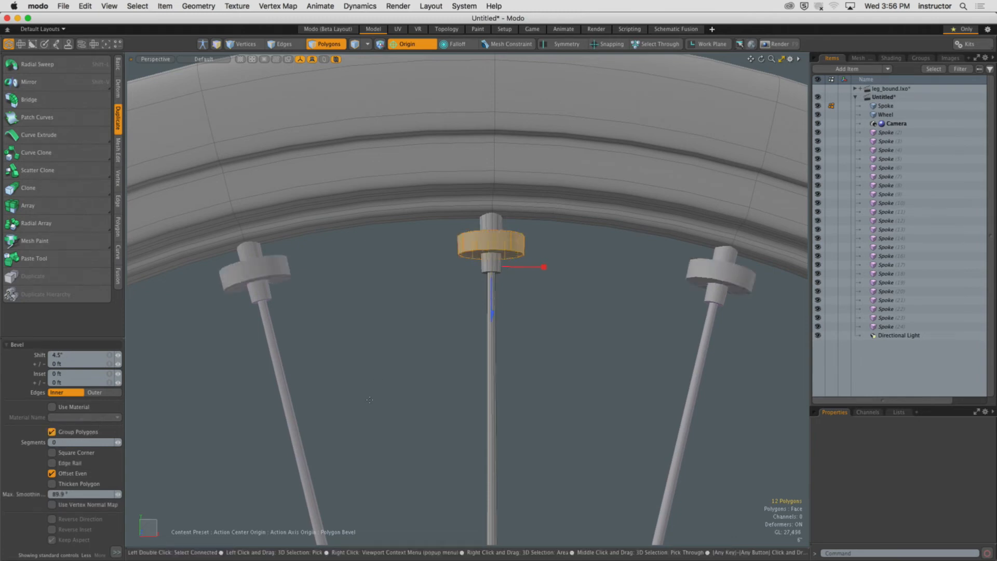
{"action": "key", "text": "space"}
{"action": "left_click", "coordinate": [448, 292]}
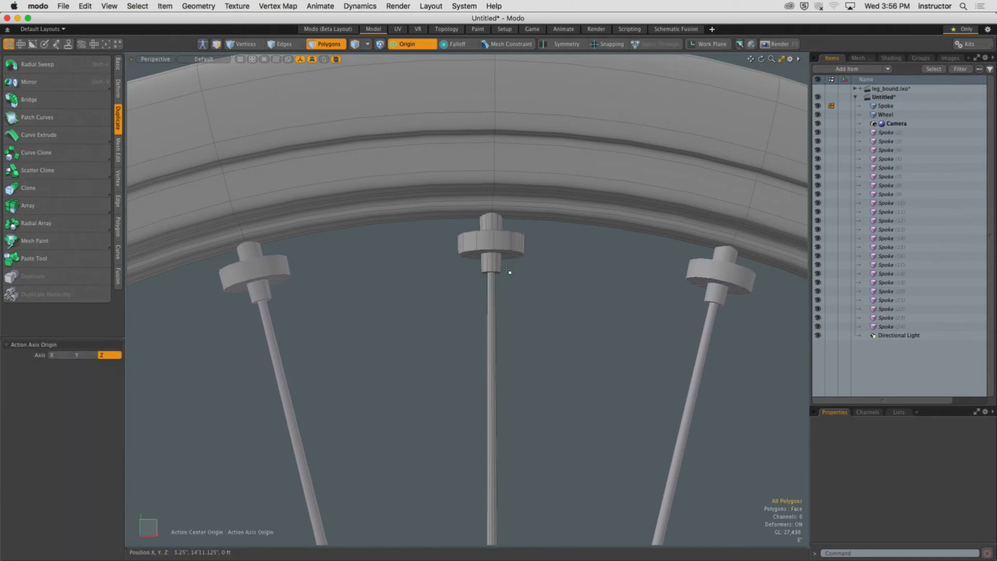
Select the beveled ring's lower edge loop and move it down the spoke to form a taper.
{"action": "left_click_drag", "start_coordinate": [504, 272], "coordinate": [556, 253], "text": "ctrl+alt"}
{"action": "key", "text": "2"}
{"action": "double_click", "coordinate": [489, 238]}
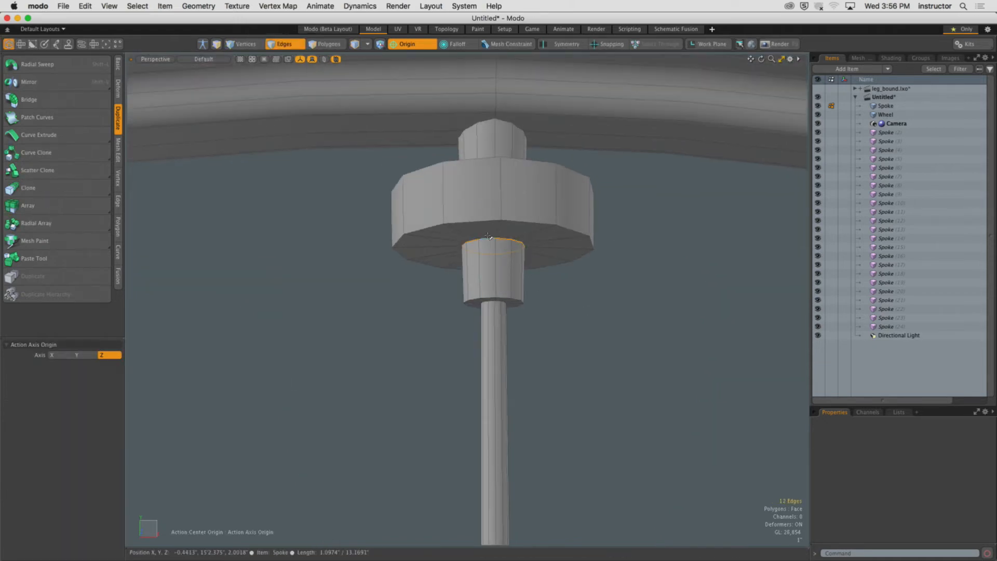
{"action": "key", "text": "w"}
{"action": "left_click_drag", "start_coordinate": [497, 269], "coordinate": [497, 281], "text": "alt"}
{"action": "left_click_drag", "start_coordinate": [498, 281], "coordinate": [468, 273], "text": "ctrl+alt"}
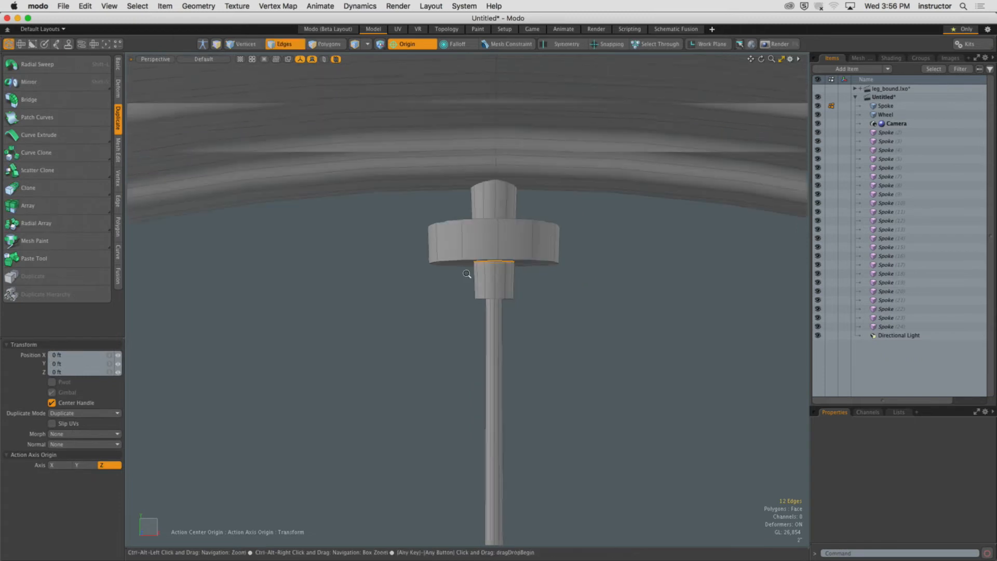
{"action": "left_click", "coordinate": [428, 43]}
{"action": "left_click", "coordinate": [429, 54]}
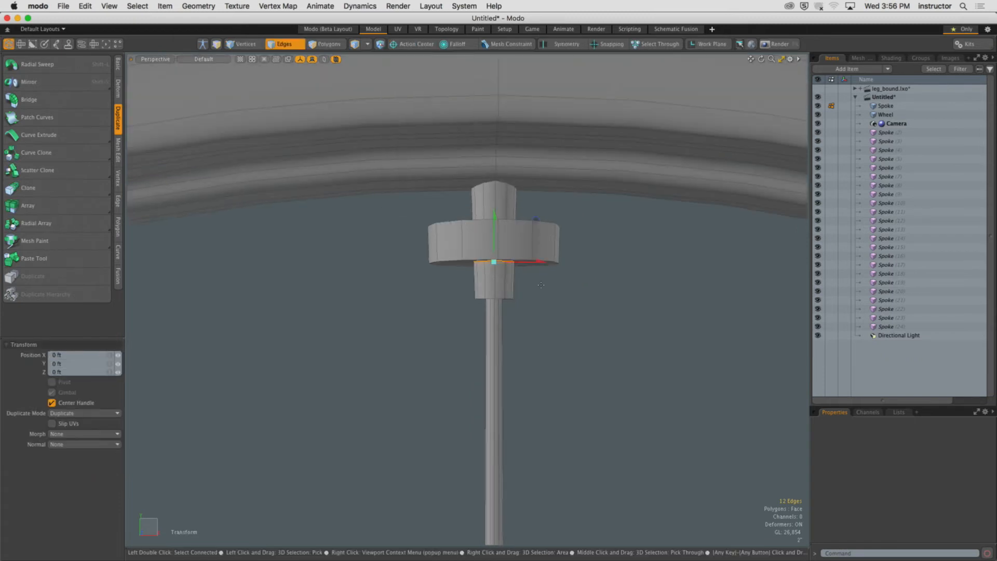
{"action": "left_click_drag", "start_coordinate": [494, 218], "coordinate": [496, 259]}
{"action": "left_click", "coordinate": [489, 245]}
{"action": "key", "text": "space"}
Select the ring's top edge loop and scale it down to a point.
{"action": "left_click", "coordinate": [490, 246]}
{"action": "double_click", "coordinate": [490, 246]}
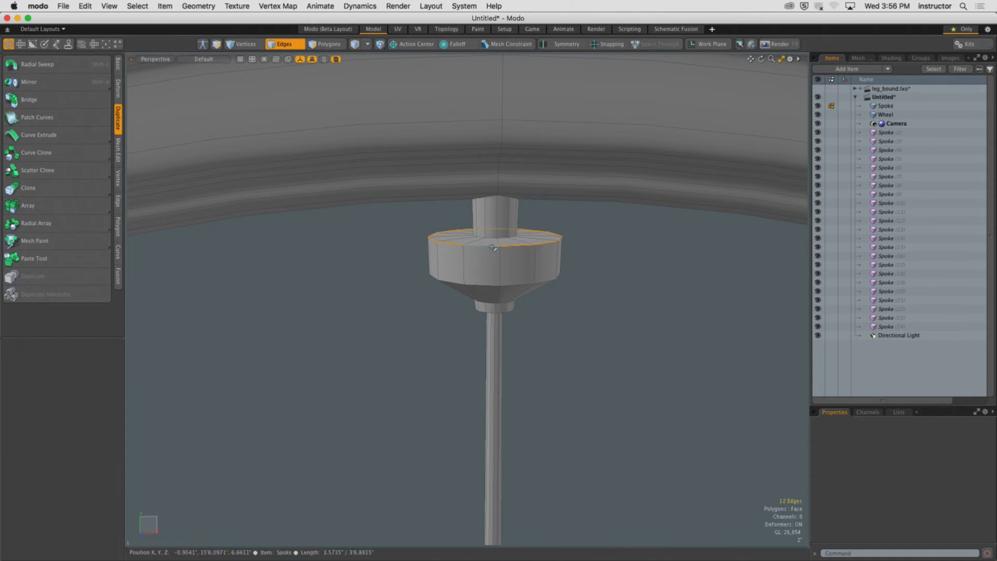
{"action": "key", "text": "r"}
{"action": "left_click_drag", "start_coordinate": [540, 246], "coordinate": [499, 249], "text": "alt"}
{"action": "key", "text": "space"}
{"action": "key", "text": "space"}
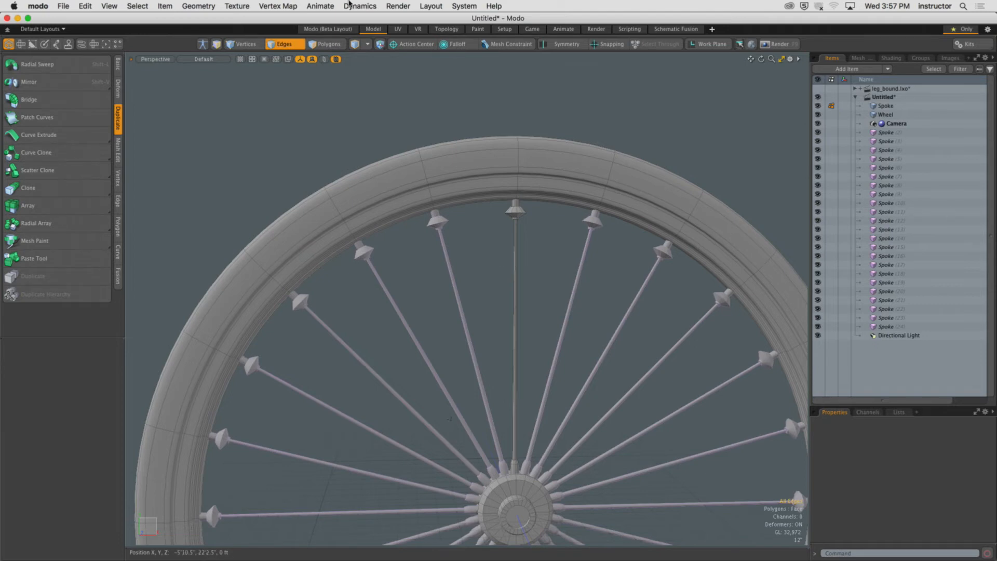
{"action": "scroll", "coordinate": [411, 196], "scroll_direction": "down", "scroll_amount": 5}
{"action": "left_click_drag", "start_coordinate": [412, 197], "coordinate": [409, 199], "text": "alt"}
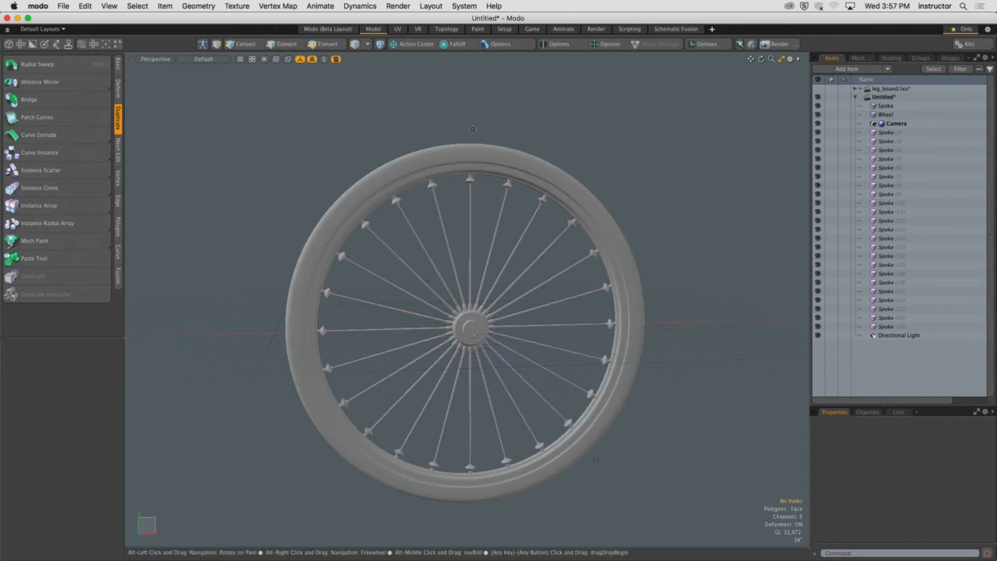
Undo the earlier spoke copies back to the single original spoke with its reshaped nipple.
{"action": "scroll", "coordinate": [473, 179], "scroll_direction": "up", "scroll_amount": 5, "text": "alt"}
{"action": "mouse_move", "coordinate": [472, 179]}
{"action": "left_mouse_down", "text": "alt"}
{"action": "mouse_move", "coordinate": [489, 161]}
{"action": "mouse_move", "coordinate": [487, 172]}
{"action": "left_mouse_up", "text": "alt"}
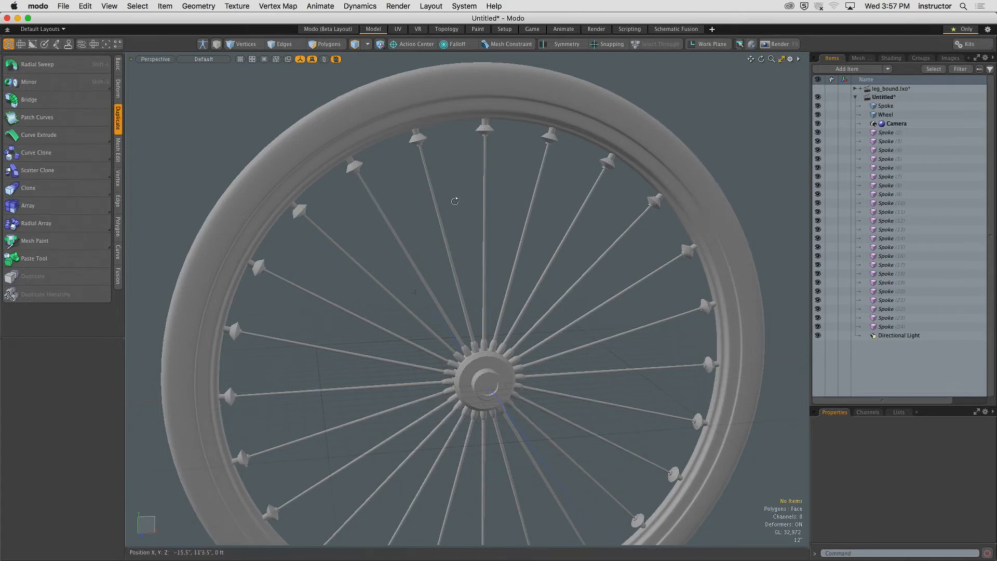
{"action": "left_click_drag", "start_coordinate": [457, 196], "coordinate": [468, 201], "text": "alt"}
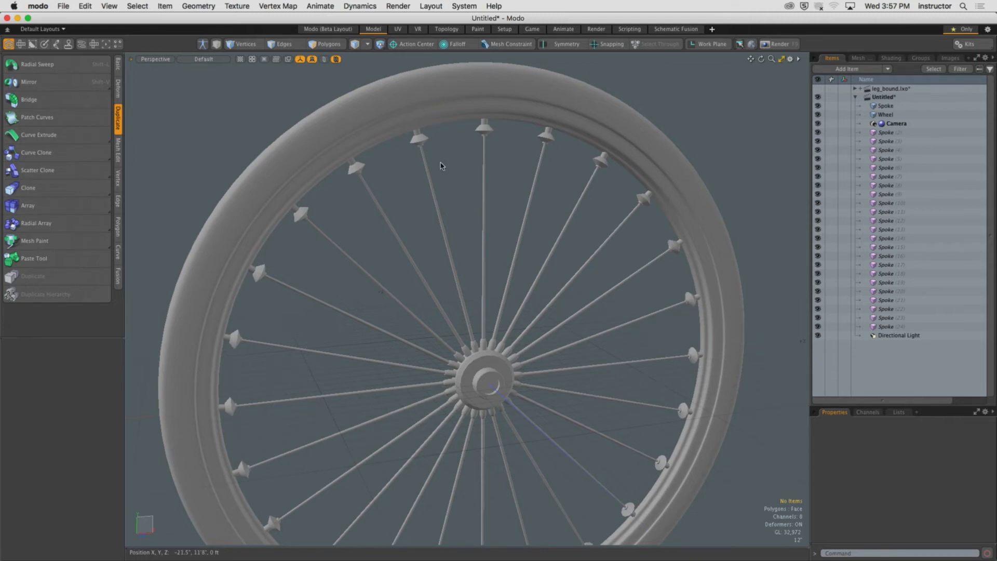
{"action": "scroll", "coordinate": [500, 224], "scroll_direction": "down", "scroll_amount": 5}
{"action": "mouse_move", "coordinate": [498, 223]}
{"action": "left_mouse_down", "text": "alt"}
{"action": "mouse_move", "coordinate": [384, 202]}
{"action": "mouse_move", "coordinate": [389, 216]}
{"action": "mouse_move", "coordinate": [696, 231]}
{"action": "mouse_move", "coordinate": [480, 220]}
{"action": "left_mouse_up", "text": "alt"}
{"action": "scroll", "coordinate": [478, 227], "scroll_direction": "up", "scroll_amount": 4}
{"action": "scroll", "coordinate": [514, 267], "scroll_direction": "up", "scroll_amount": 5}
{"action": "scroll", "coordinate": [514, 267], "scroll_direction": "down", "scroll_amount": 3}
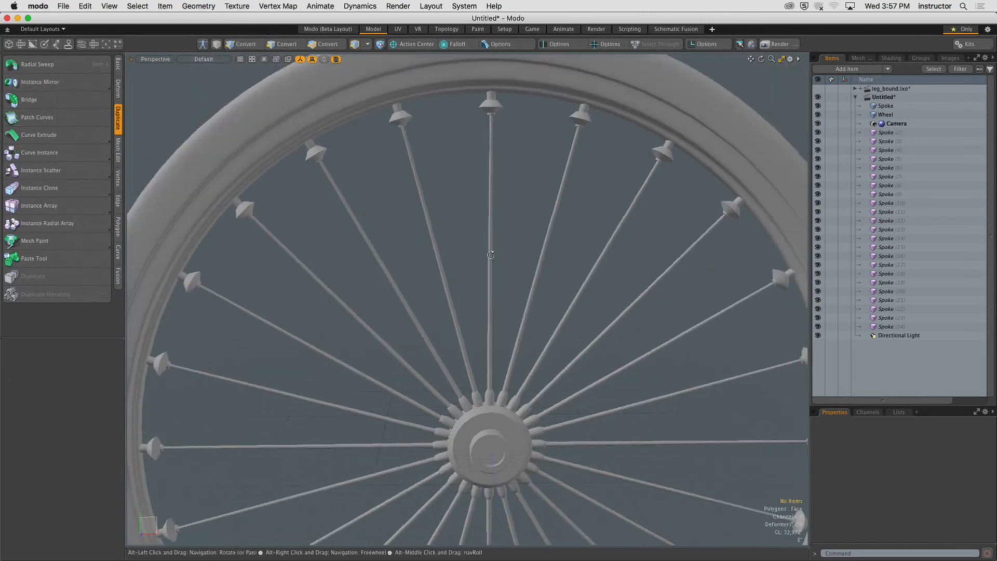
{"action": "scroll", "coordinate": [505, 247], "scroll_direction": "up", "scroll_amount": 1}
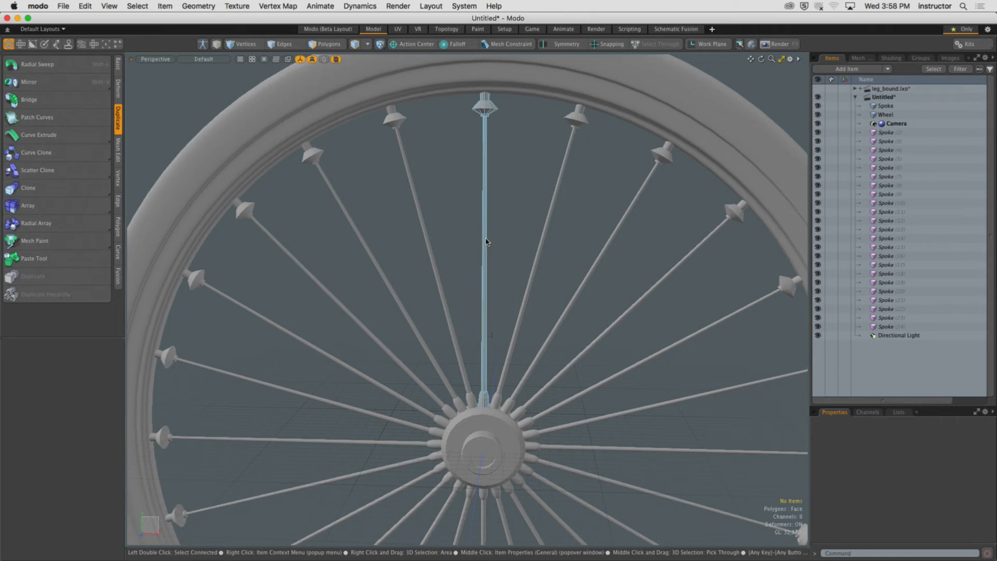
{"action": "left_click", "coordinate": [499, 244]}
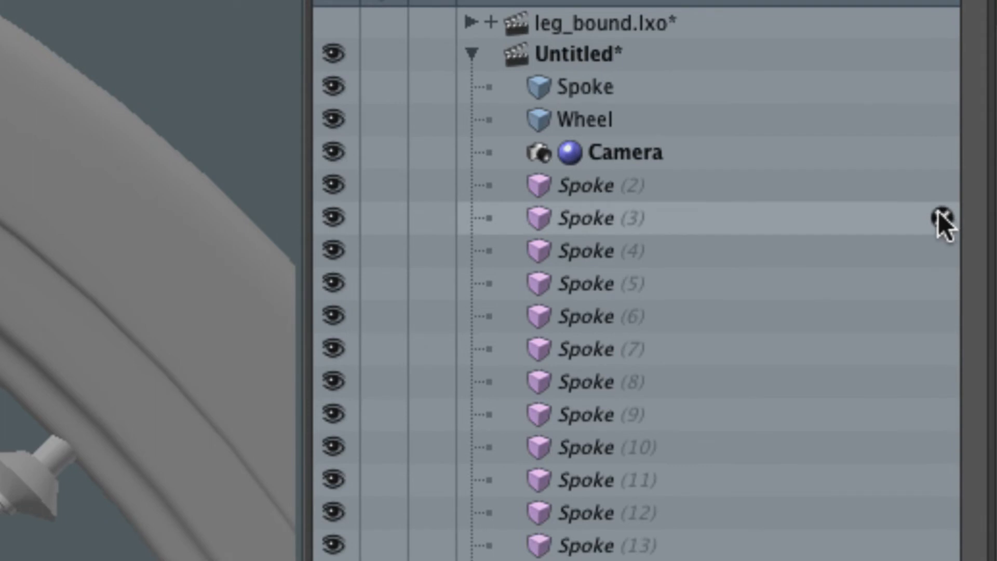
{"action": "key", "text": "space"}
{"action": "key", "text": "Tab"}
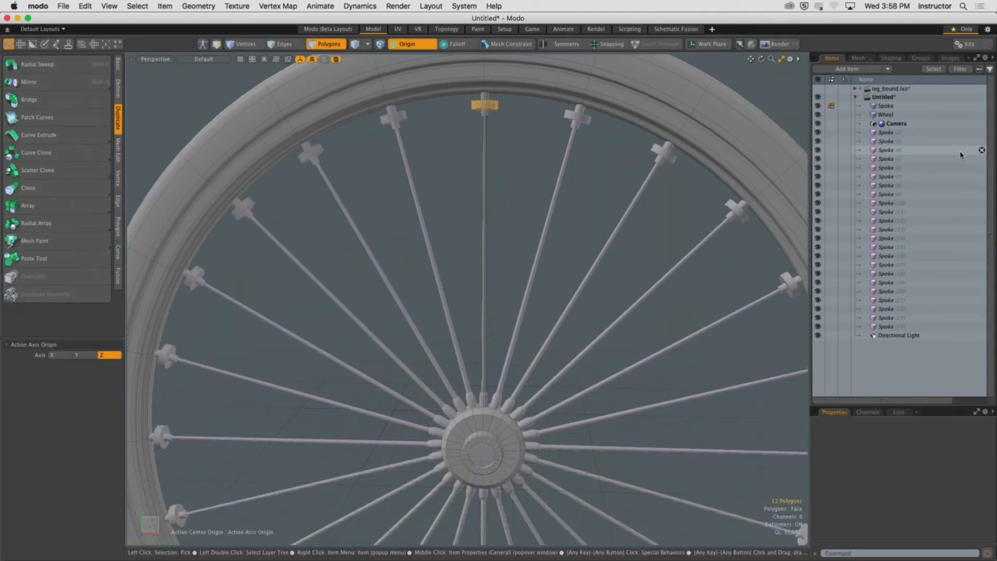
{"action": "key", "text": "super+z"}
{"action": "key", "text": "super+z"}
{"action": "key", "text": "super+z"}
{"action": "key", "text": "super+z"}
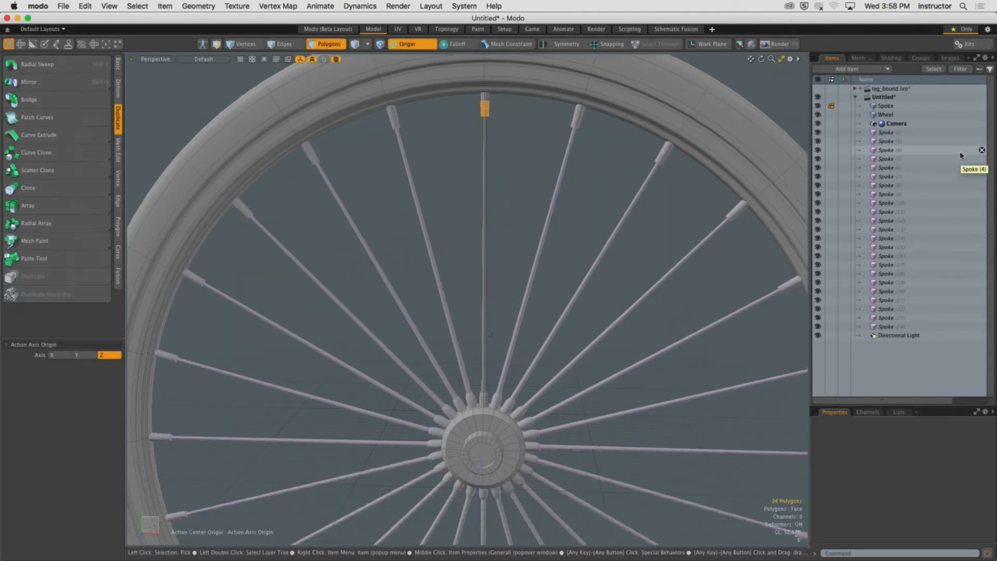
{"action": "key", "text": "super+z"}
{"action": "key", "text": "super+z"}
{"action": "key", "text": "super+z"}
{"action": "key", "text": "super+z"}
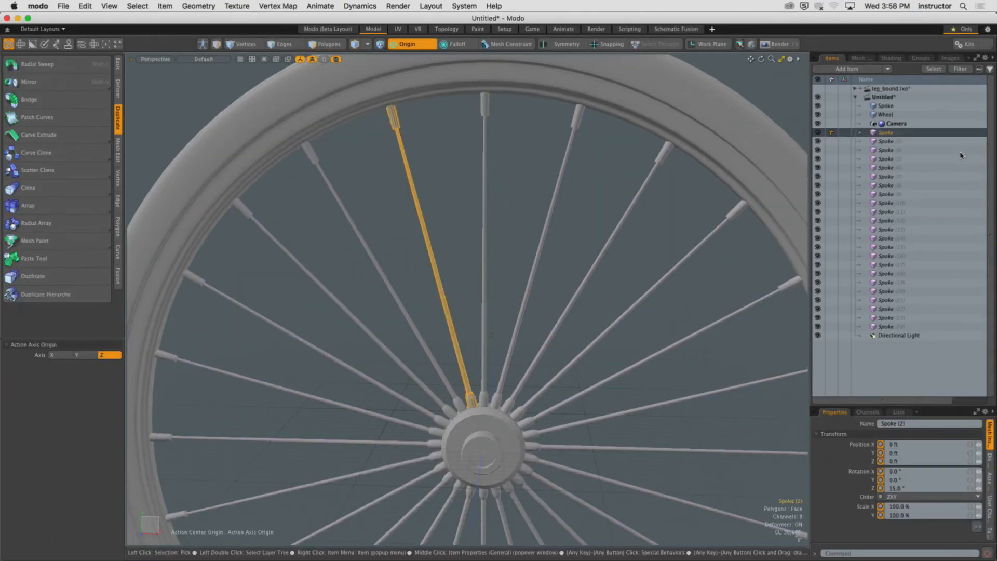
{"action": "key", "text": "super+z"}
{"action": "key", "text": "super+z"}
{"action": "key", "text": "super+z"}
{"action": "key", "text": "super+z"}
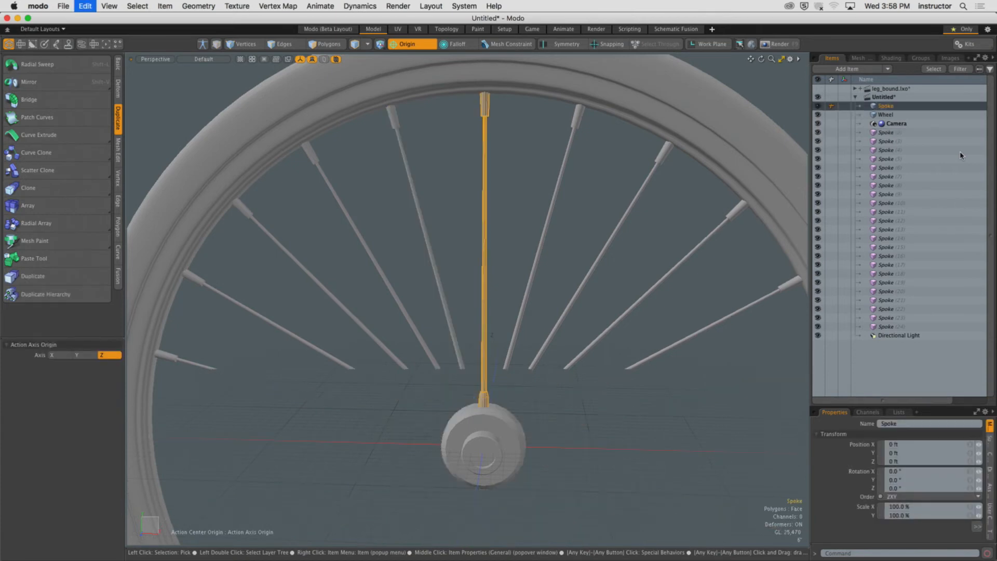
{"action": "left_click", "coordinate": [530, 189]}
{"action": "left_click_drag", "start_coordinate": [529, 189], "coordinate": [549, 156], "text": "alt"}
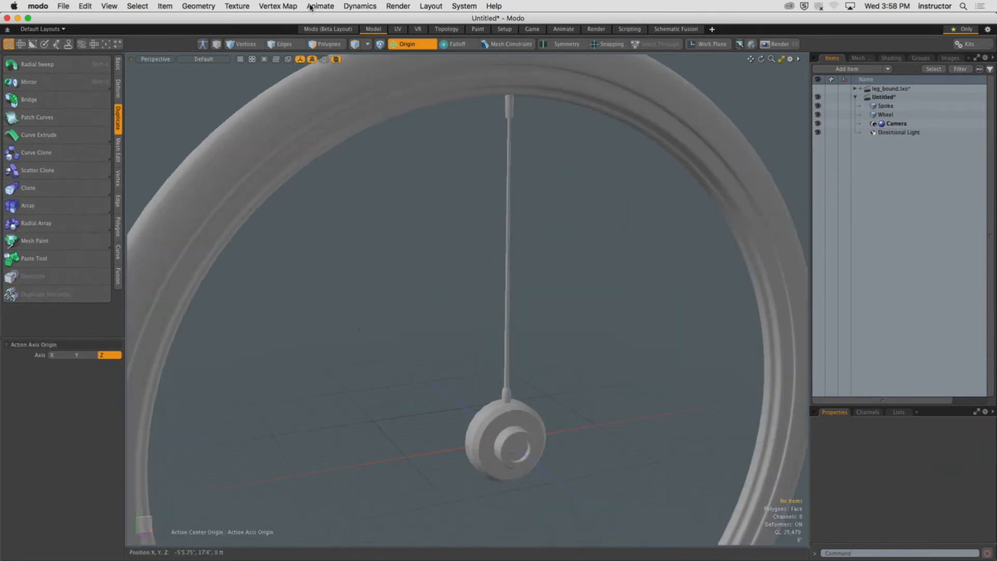
Create an instanced radial array of 24 spokes around the hub, with the item effector's Parent set to Root.
{"action": "left_click", "coordinate": [509, 173]}
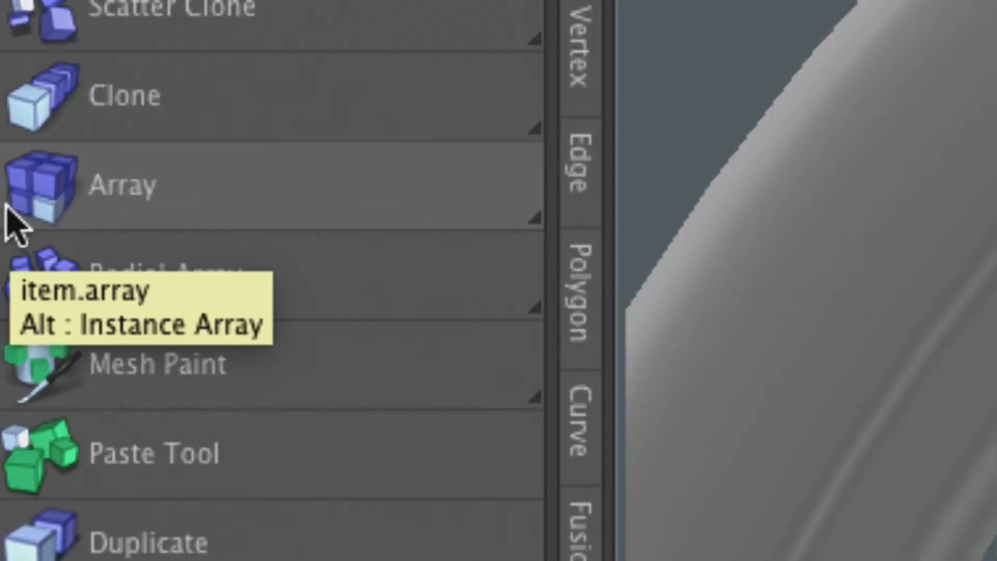
{"action": "key", "text": "alt"}
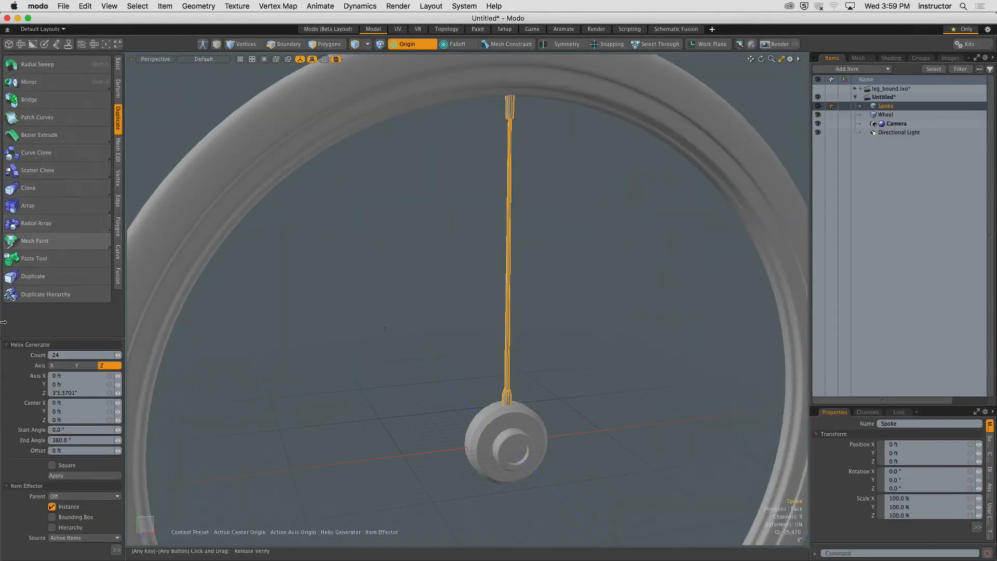
{"action": "left_click_drag", "start_coordinate": [44, 441], "coordinate": [44, 146]}
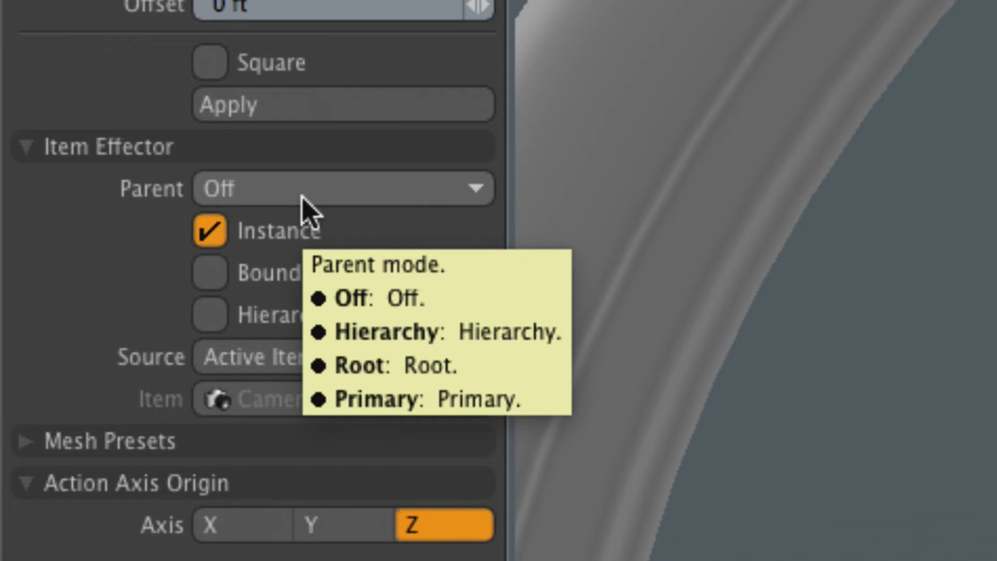
{"action": "left_click", "coordinate": [311, 196]}
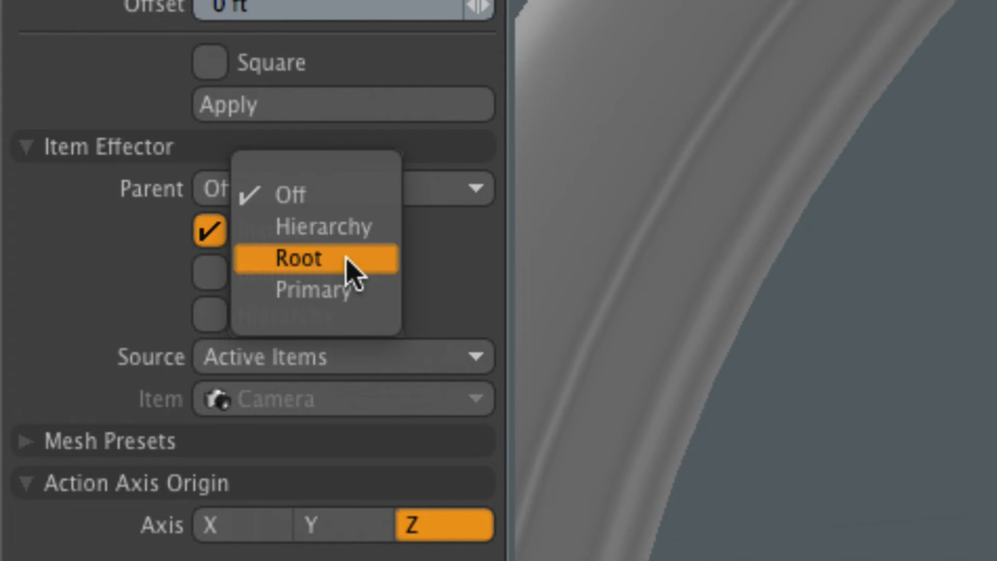
{"action": "left_click", "coordinate": [353, 270]}
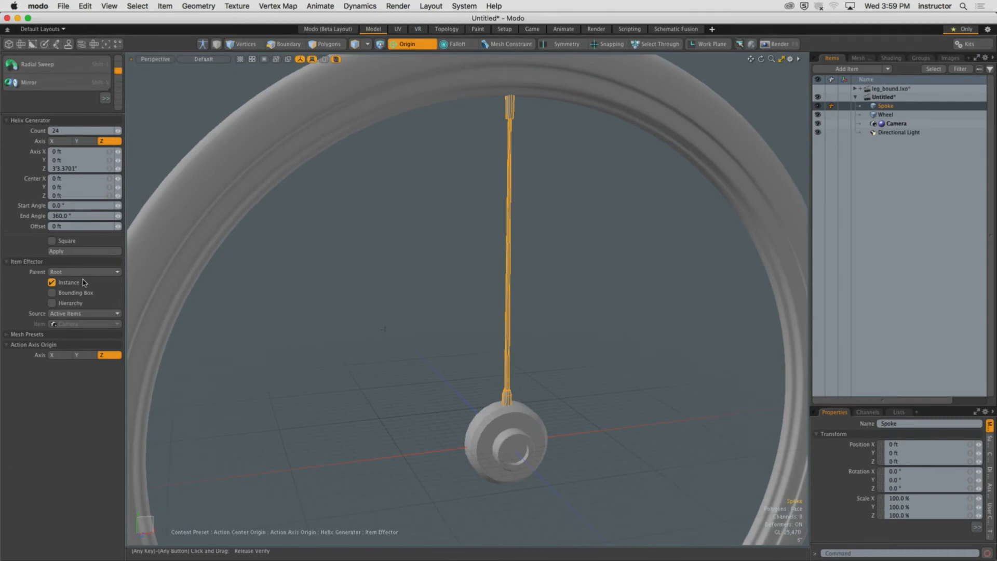
{"action": "left_click", "coordinate": [548, 306]}
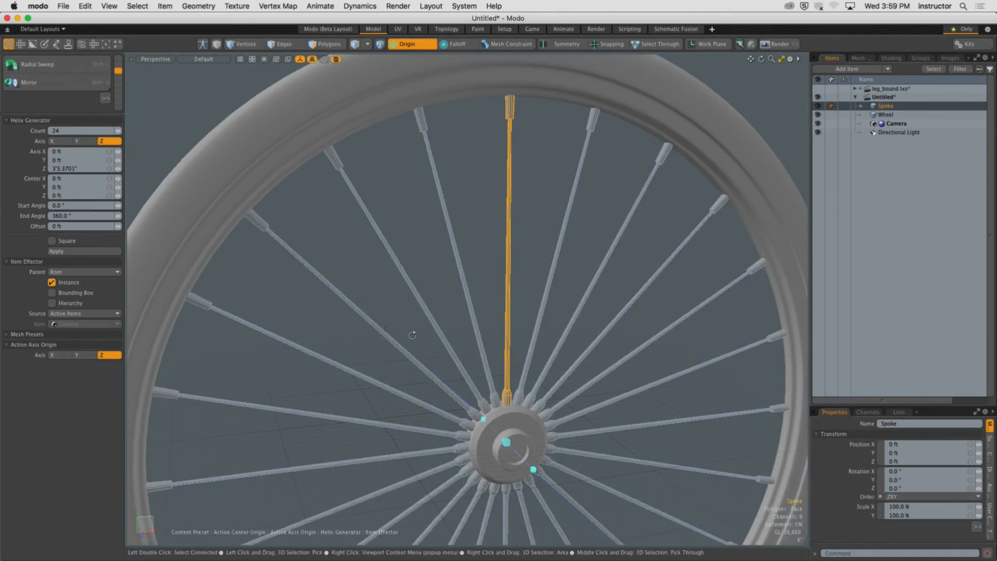
{"action": "left_click_drag", "start_coordinate": [548, 307], "coordinate": [532, 282], "text": "alt+shift"}
{"action": "left_click_drag", "start_coordinate": [652, 313], "coordinate": [575, 267], "text": "alt"}
{"action": "key", "text": "Escape"}
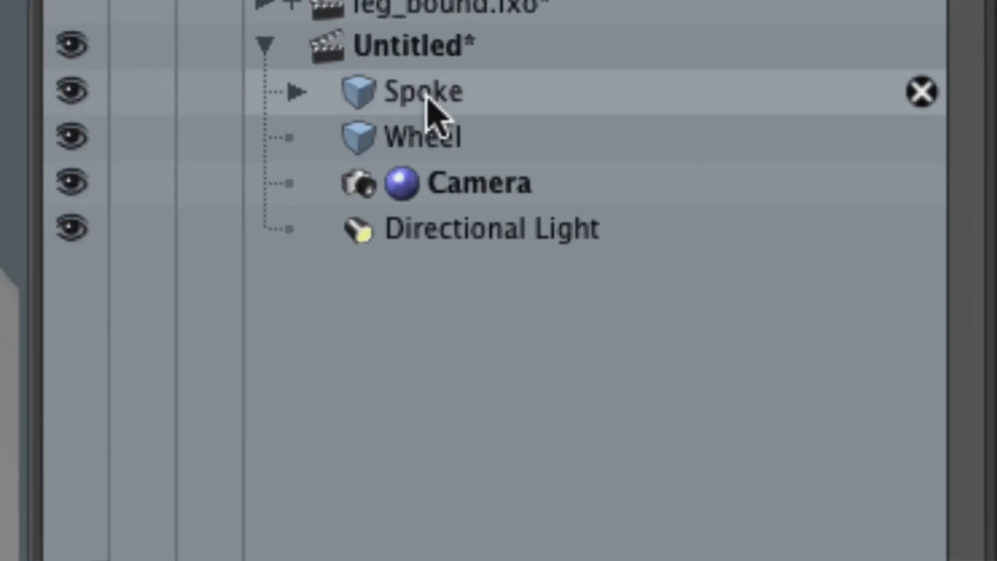
Inspect the Spoke item's child instances in the item list and look over the finished wheel.
{"action": "left_click", "coordinate": [427, 99]}
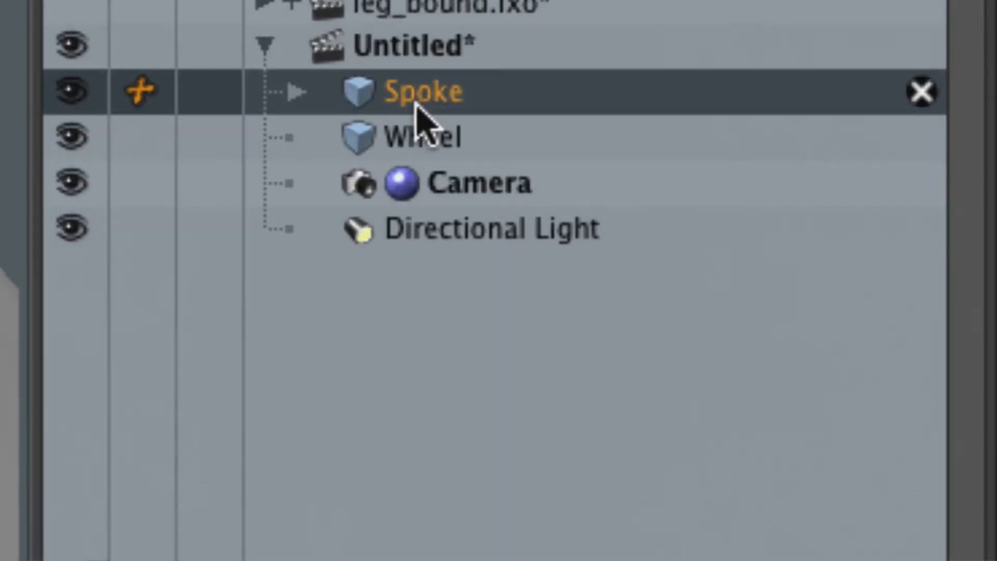
{"action": "left_click", "coordinate": [297, 93]}
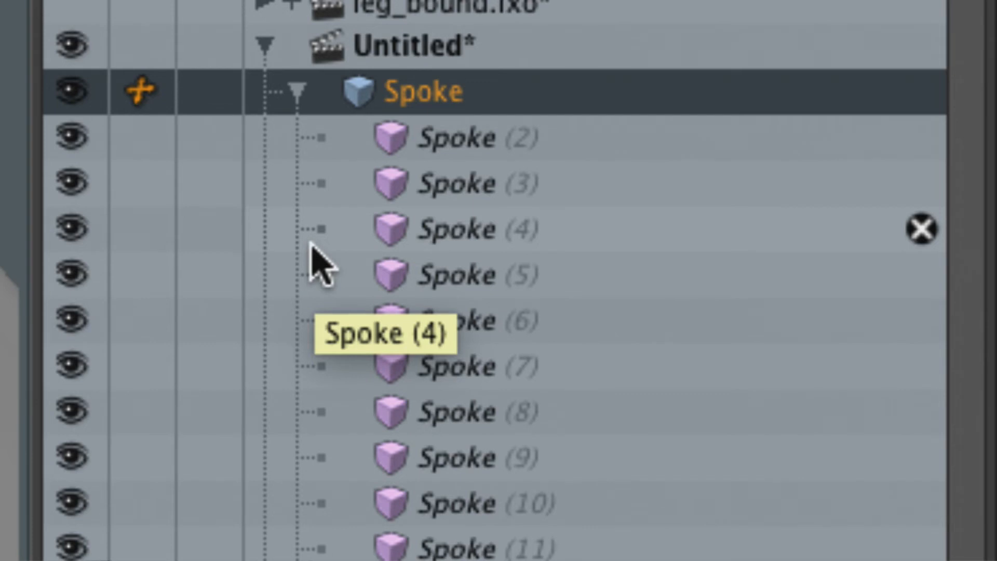
{"action": "left_click", "coordinate": [297, 93]}
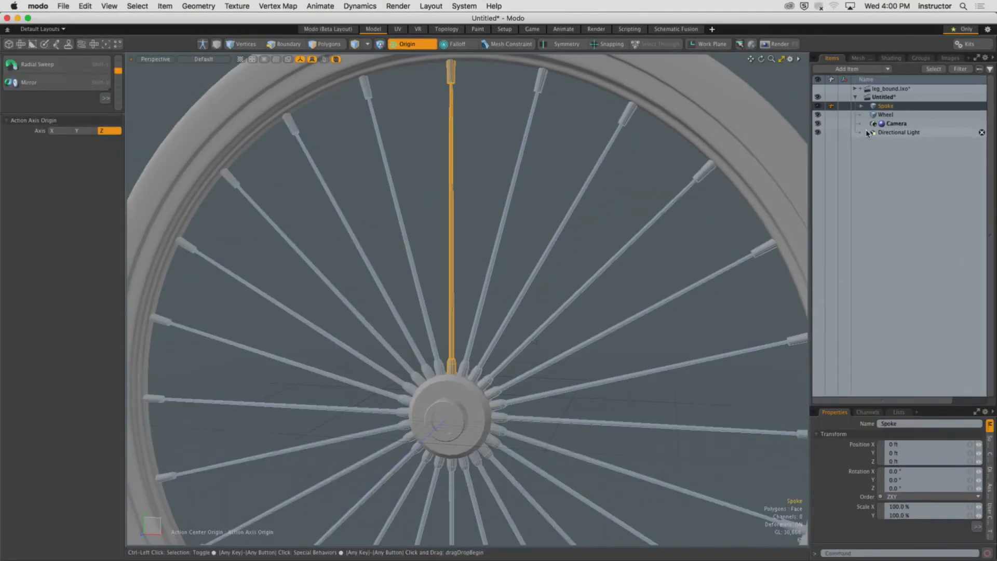
{"action": "left_click", "coordinate": [581, 147]}
{"action": "left_click_drag", "start_coordinate": [581, 147], "coordinate": [522, 200], "text": "alt"}
{"action": "left_click_drag", "start_coordinate": [522, 200], "coordinate": [583, 161], "text": "alt+shift"}
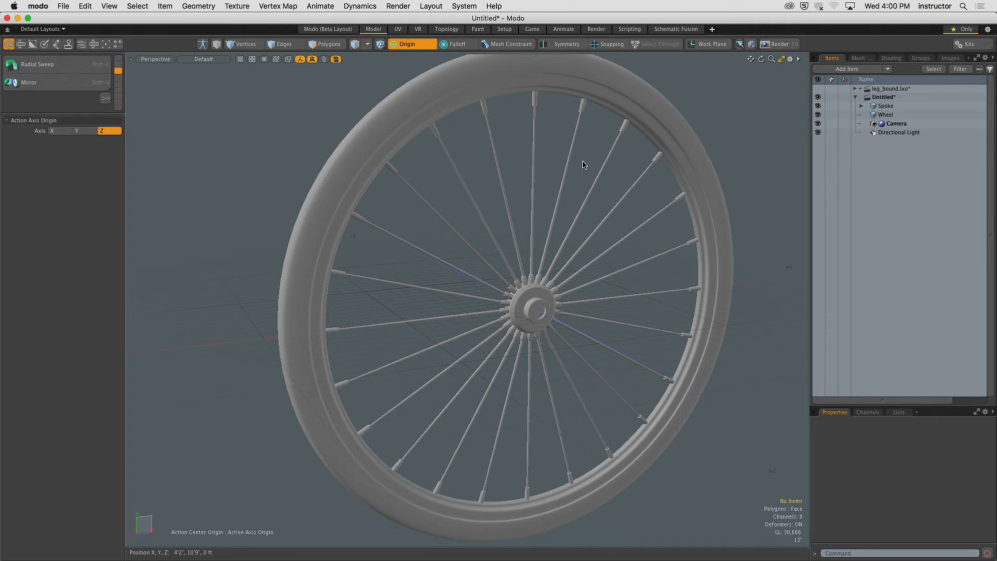
{"action": "left_click_drag", "start_coordinate": [584, 164], "coordinate": [410, 256], "text": "alt"}
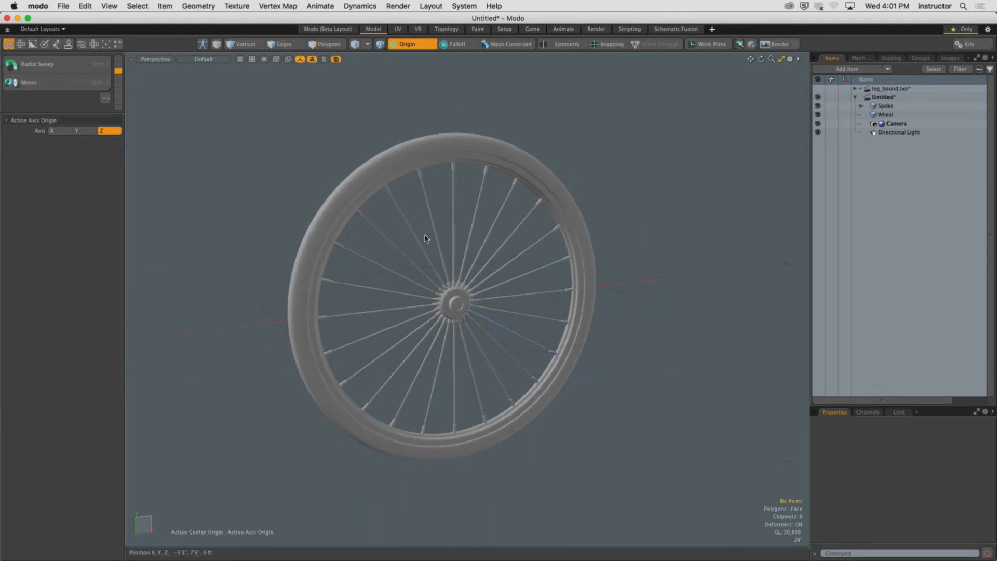
Add the Alfa Romeo 01 mesh preset from Meshes > Vehicles > Automotive to the scene.
{"action": "key", "text": "F6"}
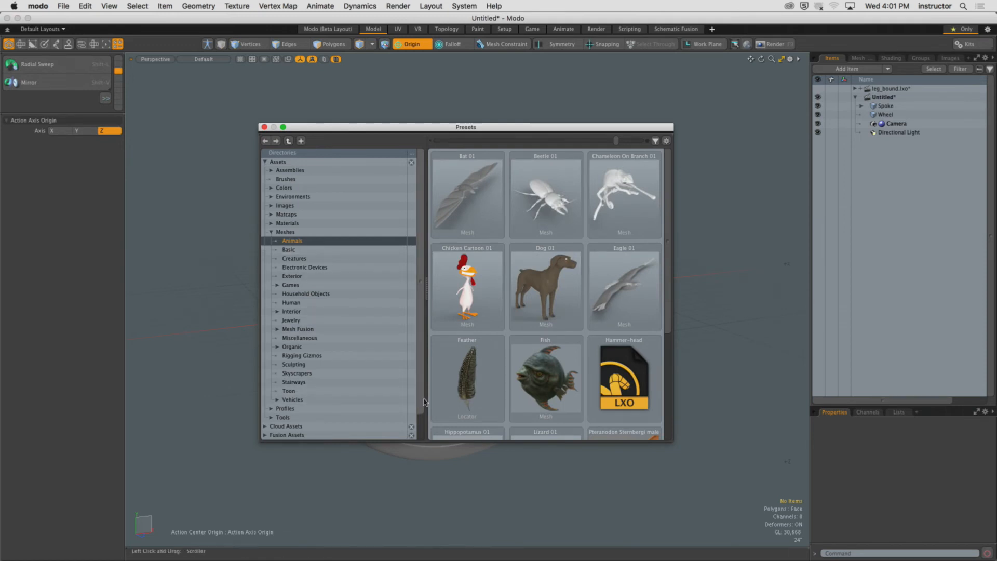
{"action": "scroll", "coordinate": [283, 397], "scroll_direction": "down", "scroll_amount": 2}
{"action": "left_click", "coordinate": [293, 381]}
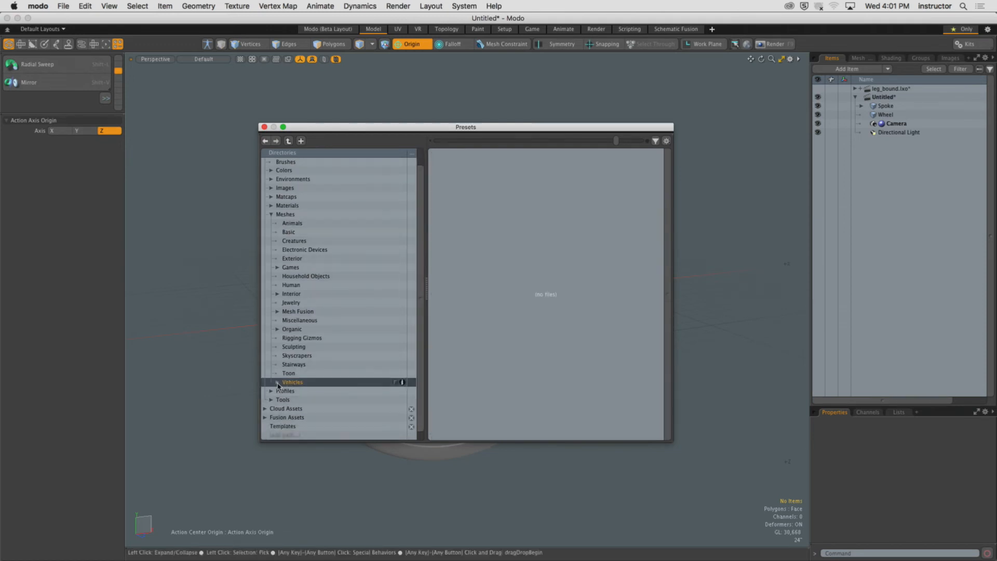
{"action": "left_click", "coordinate": [278, 382]}
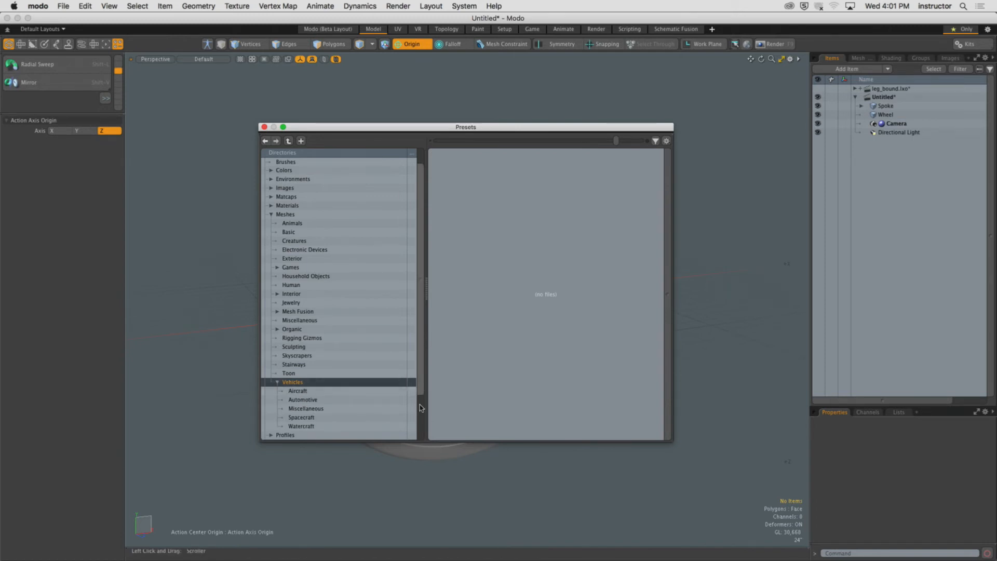
{"action": "scroll", "coordinate": [420, 408], "scroll_direction": "down", "scroll_amount": 4}
{"action": "left_click", "coordinate": [337, 356]}
{"action": "left_click", "coordinate": [304, 364]}
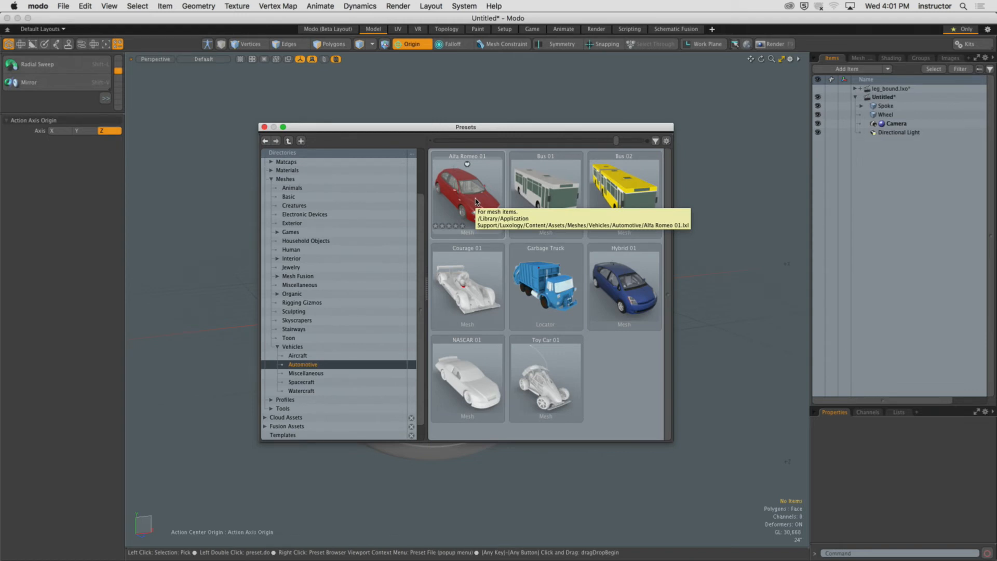
{"action": "left_click", "coordinate": [476, 202]}
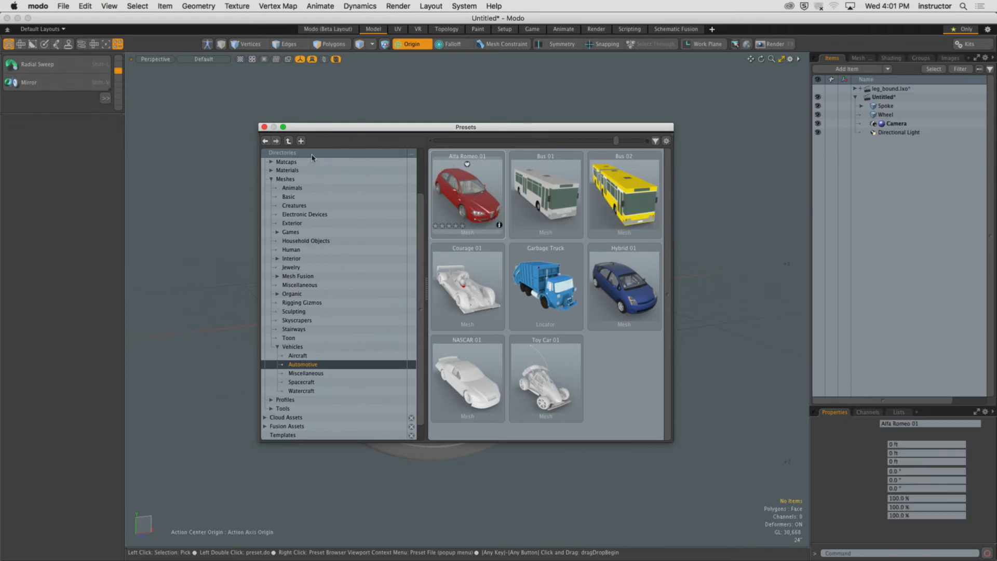
{"action": "left_click_drag", "start_coordinate": [550, 179], "coordinate": [501, 182], "text": "alt"}
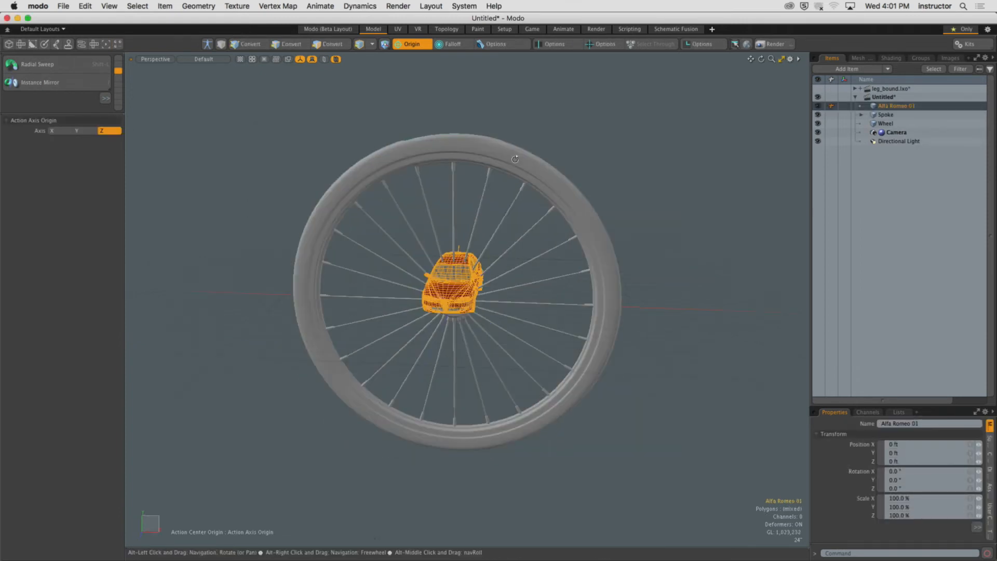
Hide the Spoke and Wheel items so the car is shown on its own.
{"action": "left_click", "coordinate": [607, 163]}
{"action": "left_click", "coordinate": [817, 115]}
{"action": "left_click", "coordinate": [817, 123]}
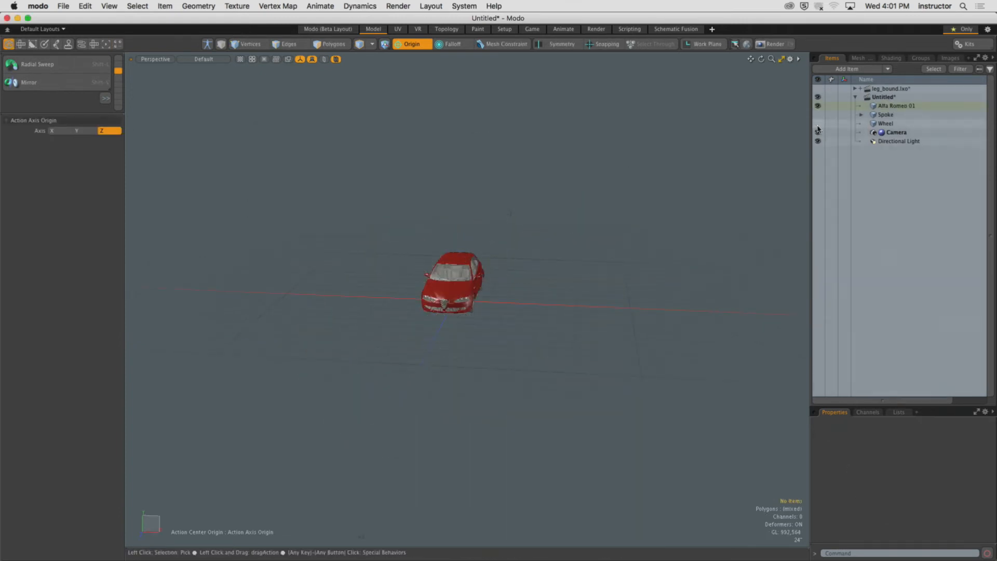
{"action": "left_click_drag", "start_coordinate": [447, 259], "coordinate": [497, 261], "text": "ctrl+alt"}
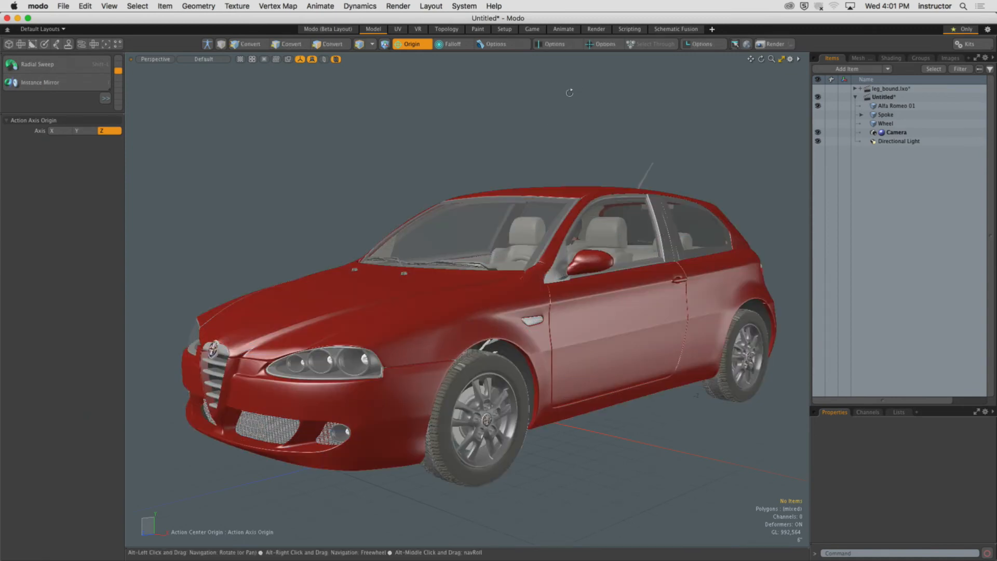
{"action": "left_click_drag", "start_coordinate": [570, 94], "coordinate": [623, 127], "text": "alt"}
{"action": "left_click_drag", "start_coordinate": [623, 127], "coordinate": [474, 186], "text": "ctrl+alt"}
{"action": "left_click_drag", "start_coordinate": [474, 186], "coordinate": [499, 287], "text": "alt+shift"}
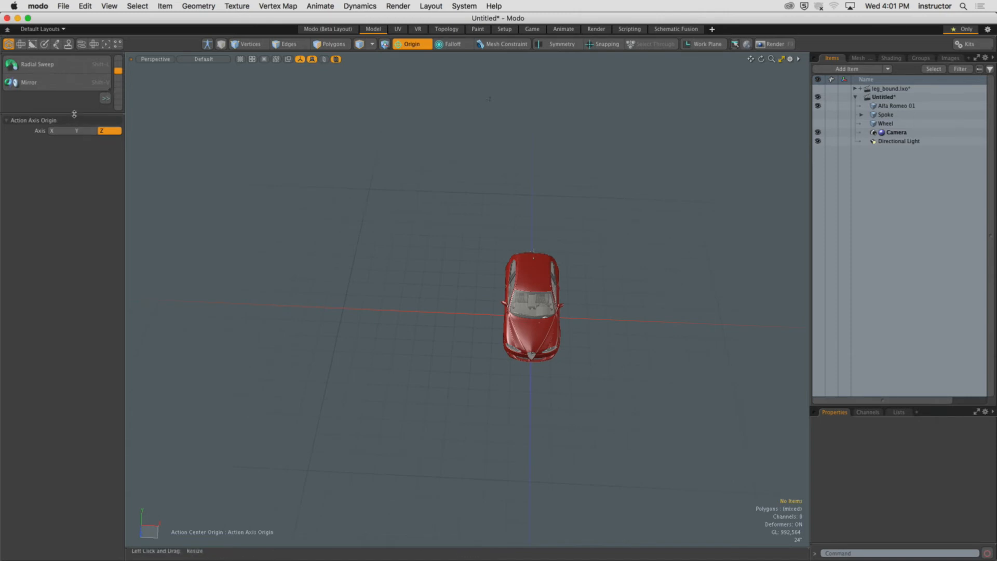
Draw a flat box with the Cube tool, about 670' by 353', as a ground plane under the car.
{"action": "left_click_drag", "start_coordinate": [77, 112], "coordinate": [76, 300]}
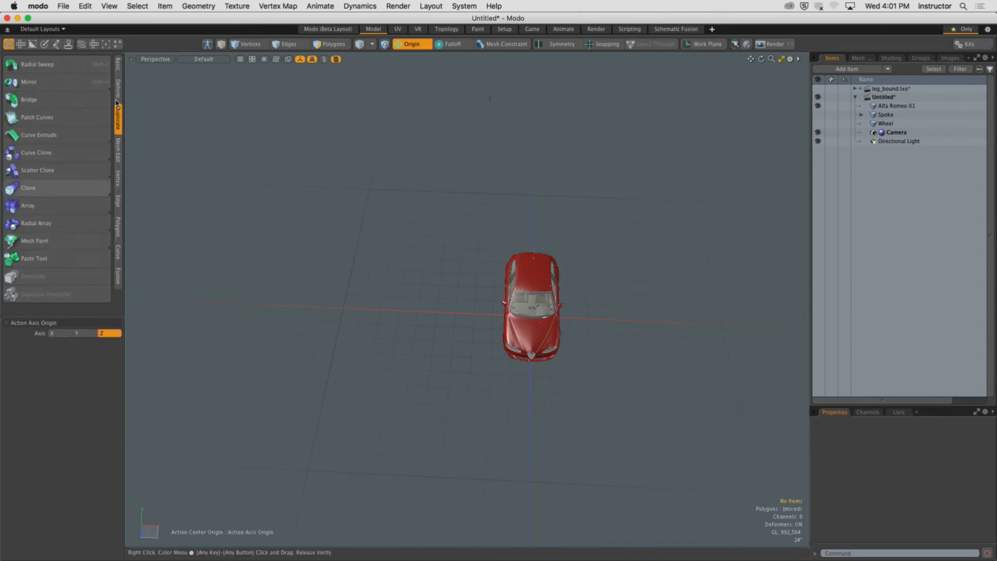
{"action": "left_click", "coordinate": [118, 65]}
{"action": "left_click", "coordinate": [15, 65]}
{"action": "left_click_drag", "start_coordinate": [270, 244], "coordinate": [836, 555], "text": "alt"}
{"action": "scroll", "coordinate": [234, 267], "scroll_direction": "down", "scroll_amount": 5}
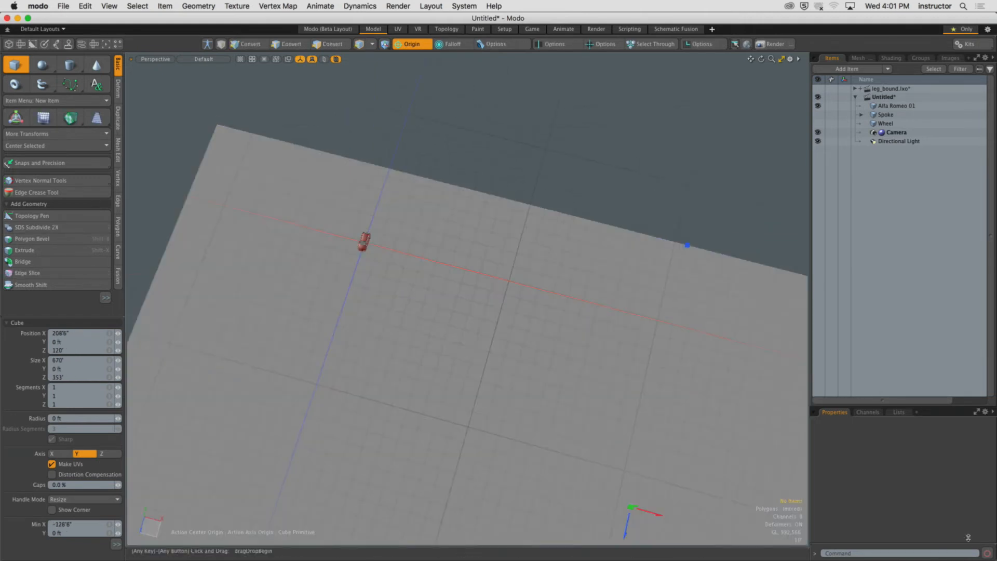
{"action": "scroll", "coordinate": [734, 362], "scroll_direction": "down", "scroll_amount": 5}
{"action": "left_click_drag", "start_coordinate": [672, 378], "coordinate": [661, 330], "text": "alt"}
Select the ground plane polygon, center it, and shift it so it sits beneath the car.
{"action": "key", "text": "space"}
{"action": "left_click", "coordinate": [672, 347]}
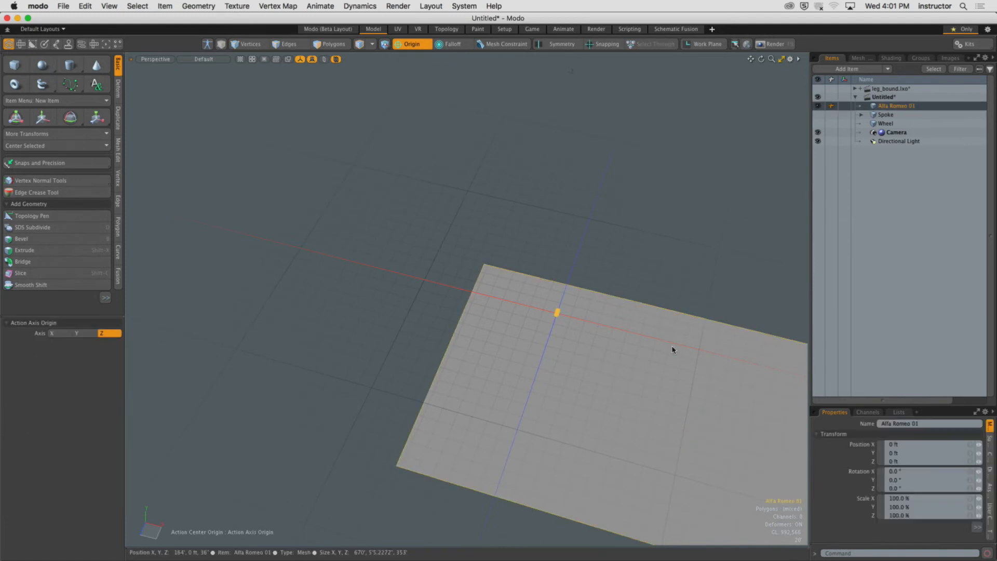
{"action": "key", "text": "3"}
{"action": "left_click", "coordinate": [658, 355]}
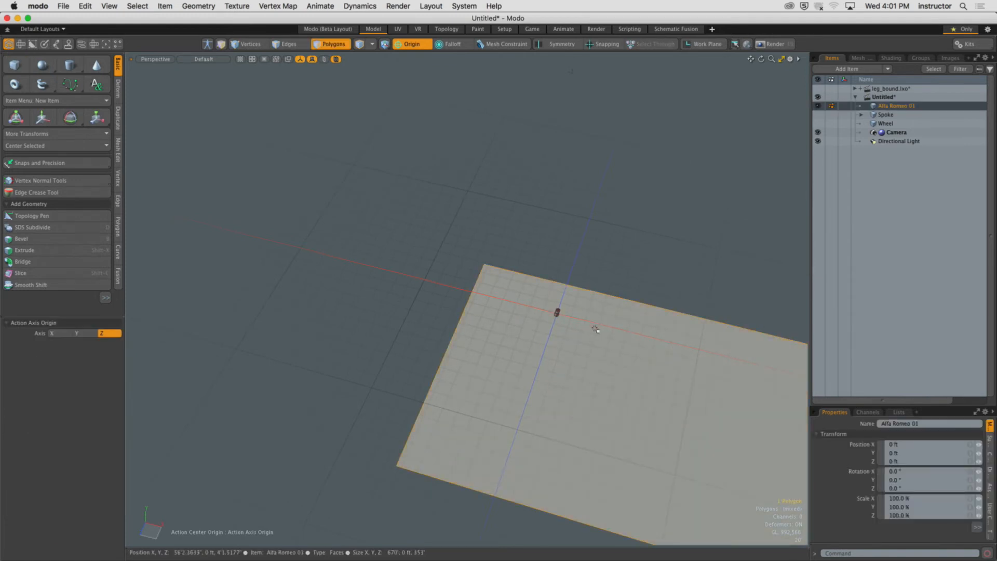
{"action": "left_click", "coordinate": [78, 146]}
{"action": "left_click", "coordinate": [80, 159]}
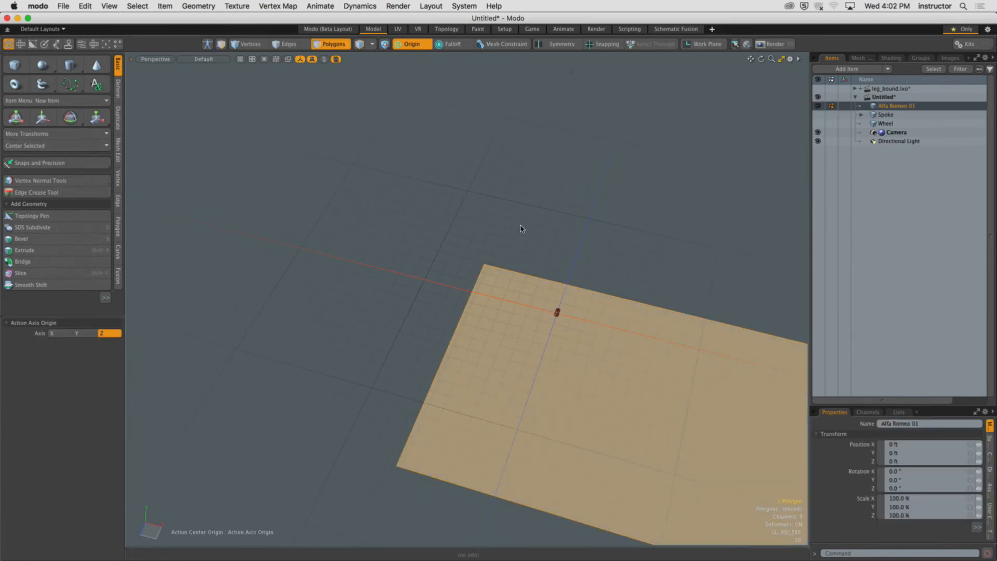
{"action": "left_click_drag", "start_coordinate": [581, 216], "coordinate": [541, 298], "text": "alt"}
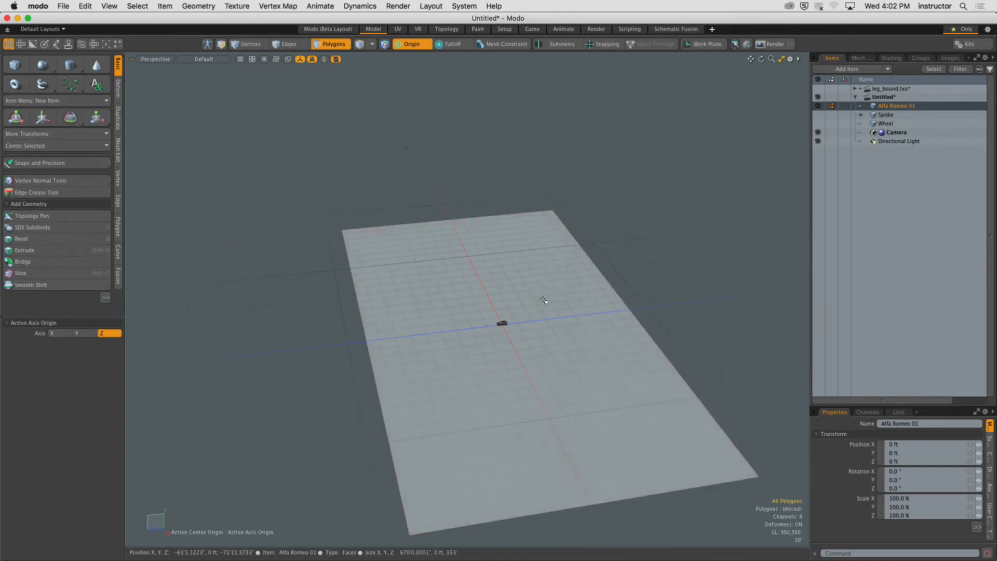
{"action": "key", "text": "y"}
{"action": "left_click_drag", "start_coordinate": [450, 332], "coordinate": [354, 342]}
{"action": "key", "text": "space"}
{"action": "left_click_drag", "start_coordinate": [447, 312], "coordinate": [543, 287], "text": "alt"}
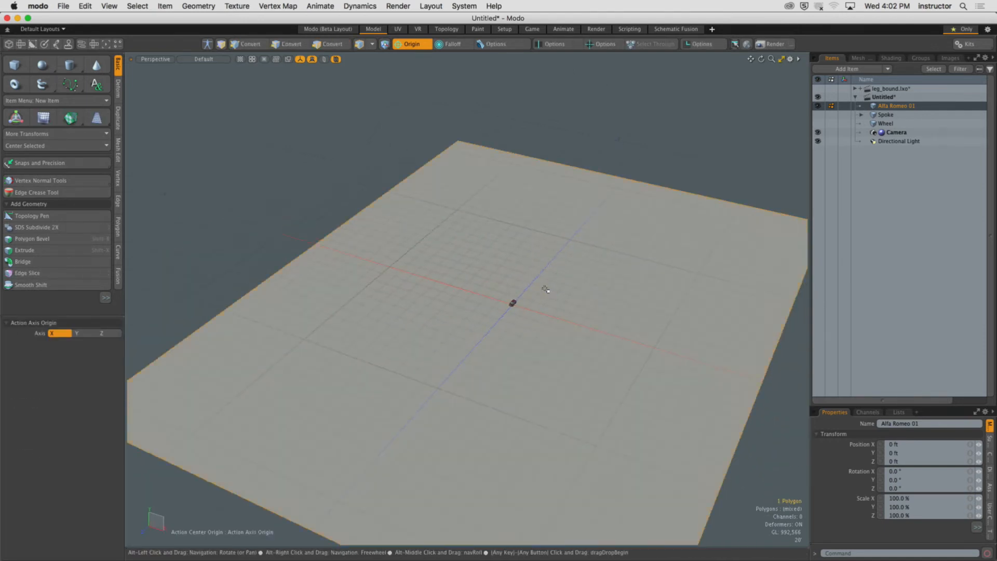
Cut the ground plane out of the car mesh and paste it into a new Mesh item.
{"action": "key", "text": "super+x"}
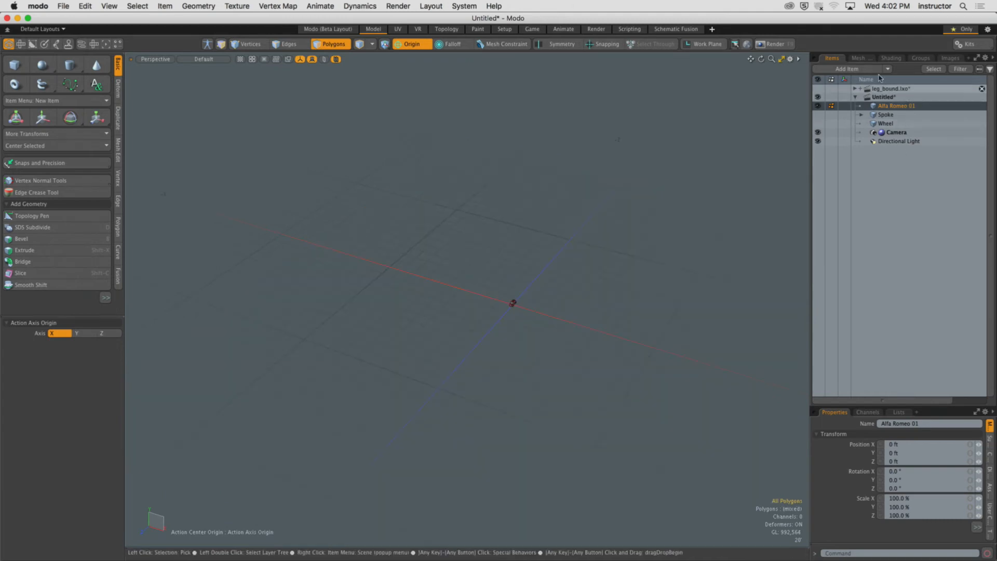
{"action": "key", "text": "n"}
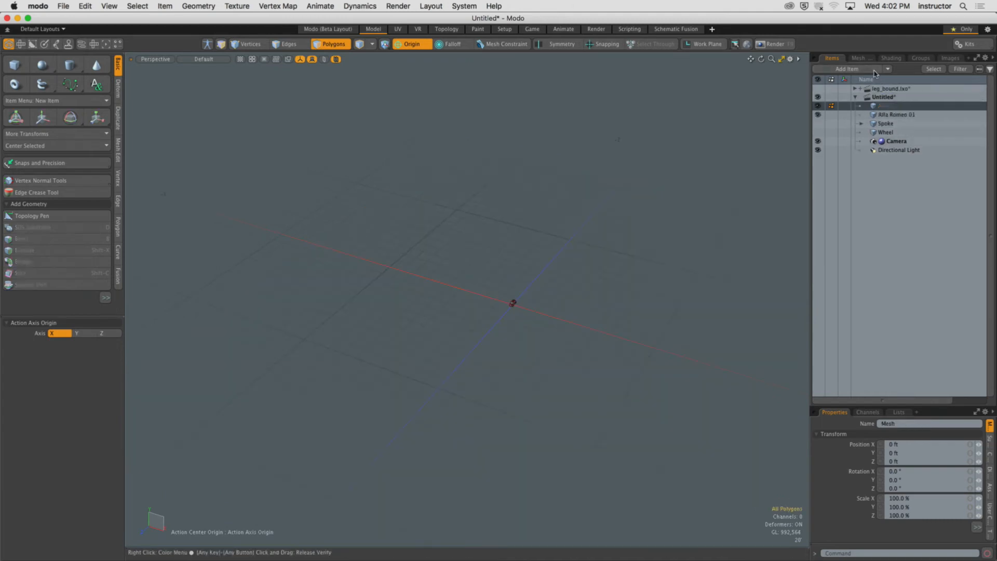
{"action": "key", "text": "super+v"}
Frame the car from the camera view, render it, and review the render statistics before closing the Render window.
{"action": "left_click", "coordinate": [895, 115]}
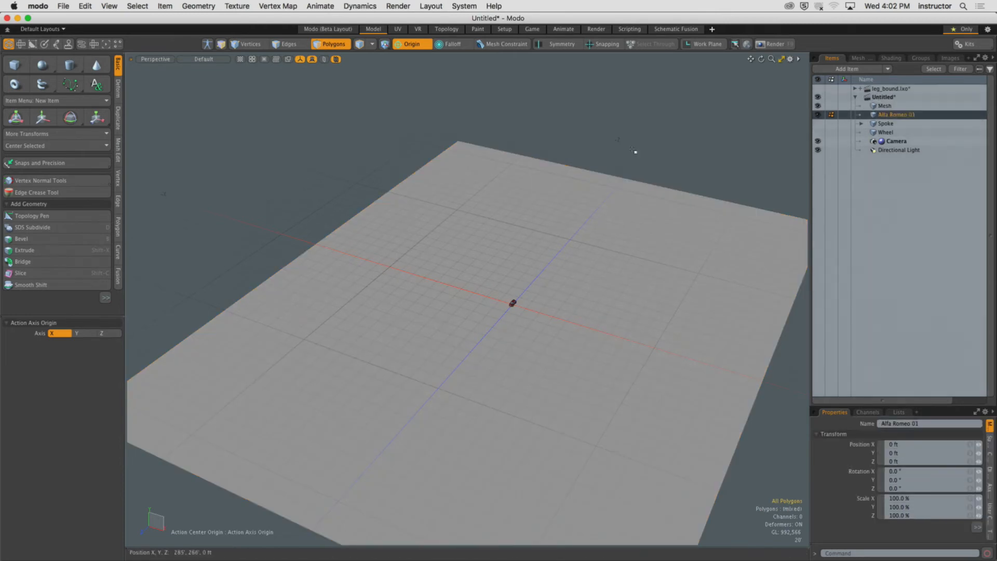
{"action": "left_click_drag", "start_coordinate": [566, 171], "coordinate": [566, 358], "text": "alt+shift"}
{"action": "scroll", "coordinate": [581, 163], "scroll_direction": "up", "scroll_amount": 5}
{"action": "left_click_drag", "start_coordinate": [566, 358], "coordinate": [579, 273], "text": "alt+shift"}
{"action": "key", "text": "shift+a"}
{"action": "scroll", "coordinate": [519, 272], "scroll_direction": "up", "scroll_amount": 4}
{"action": "left_click_drag", "start_coordinate": [516, 274], "coordinate": [522, 274], "text": "alt"}
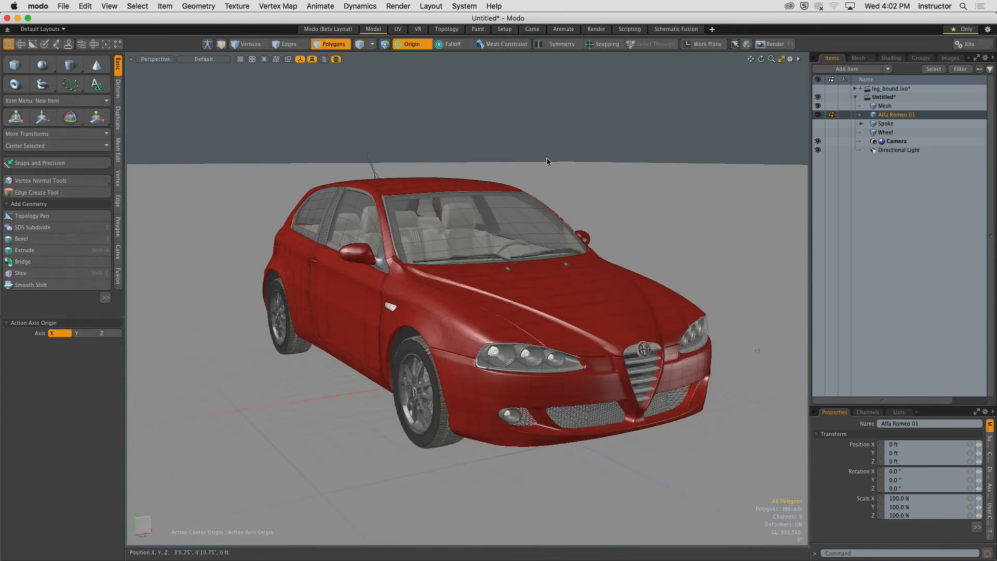
{"action": "key", "text": "KP_Decimal"}
{"action": "left_click_drag", "start_coordinate": [608, 301], "coordinate": [582, 287], "text": "ctrl+alt"}
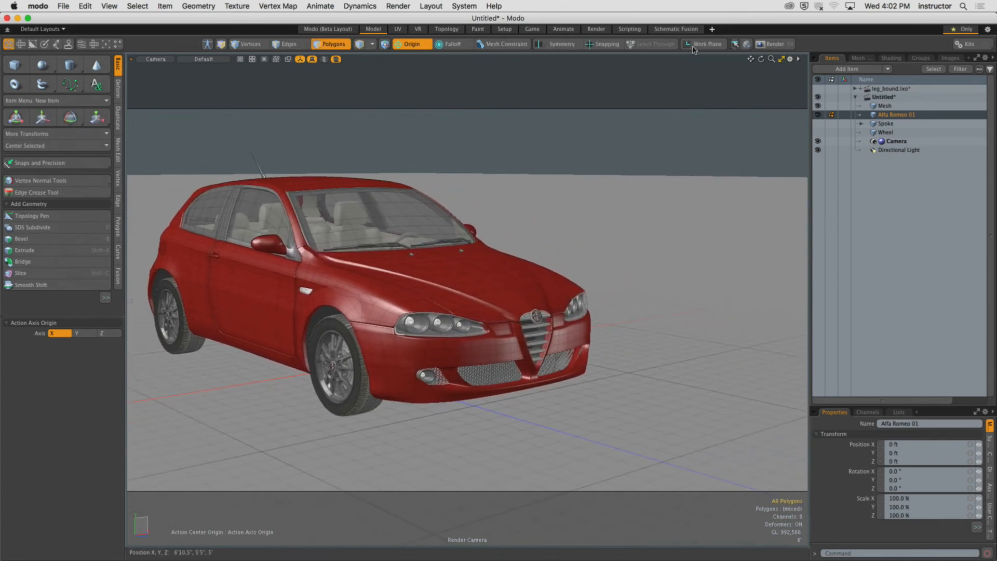
{"action": "left_click", "coordinate": [786, 45]}
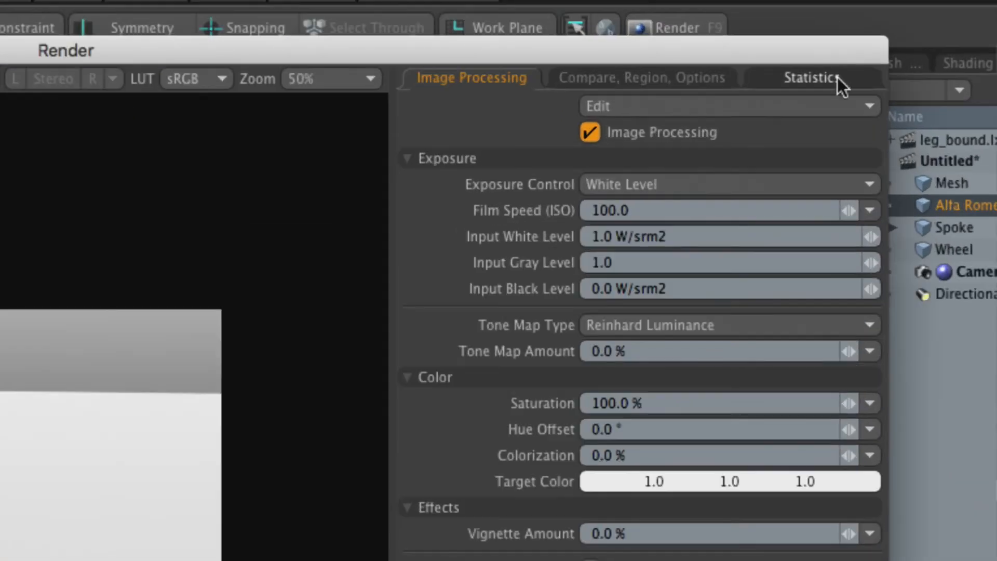
{"action": "left_click", "coordinate": [836, 64]}
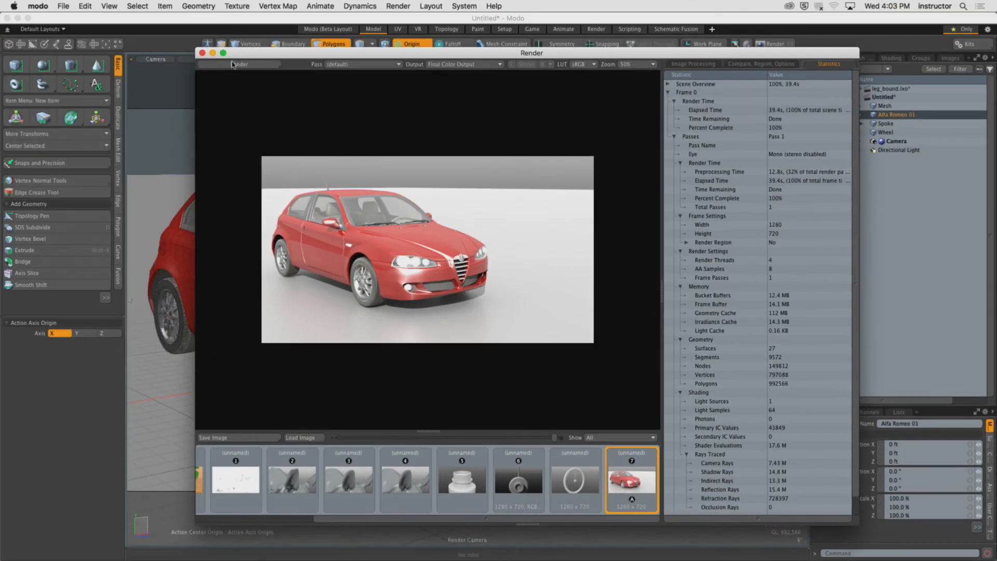
{"action": "left_click", "coordinate": [203, 54]}
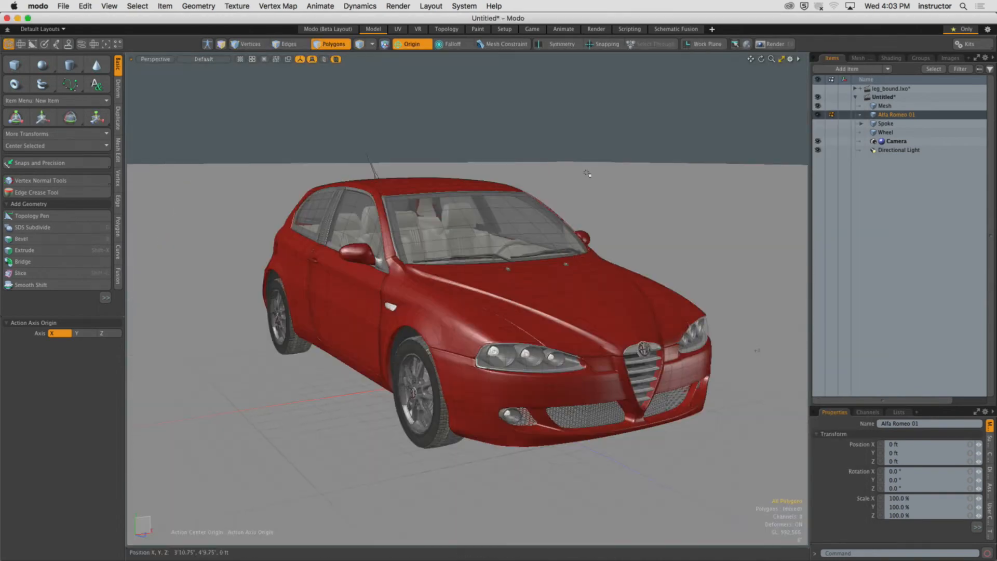
Duplicate the Alfa Romeo 01 item and move the copy sideways next to the original car.
{"action": "left_click_drag", "start_coordinate": [587, 173], "coordinate": [483, 223], "text": "alt"}
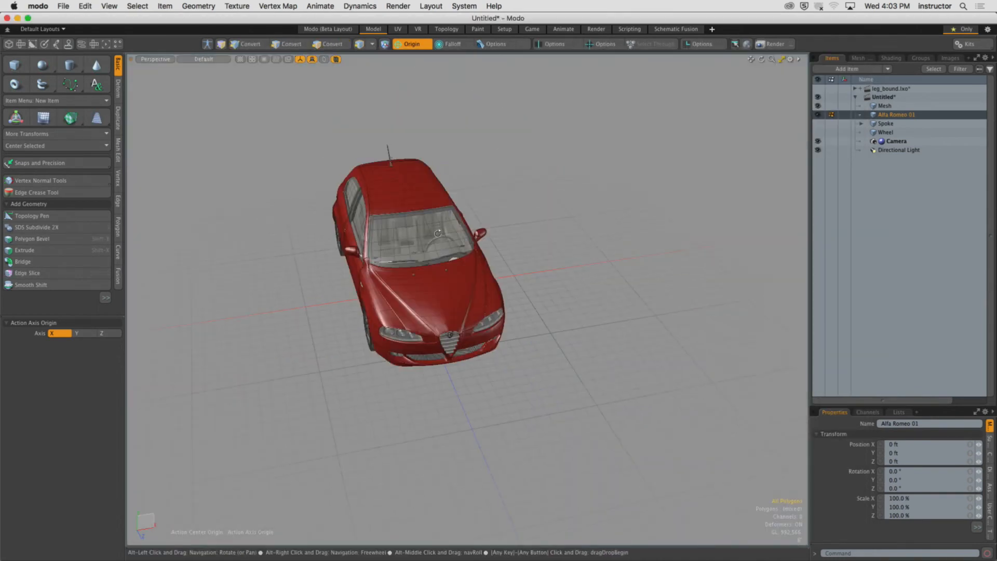
{"action": "left_click", "coordinate": [889, 116]}
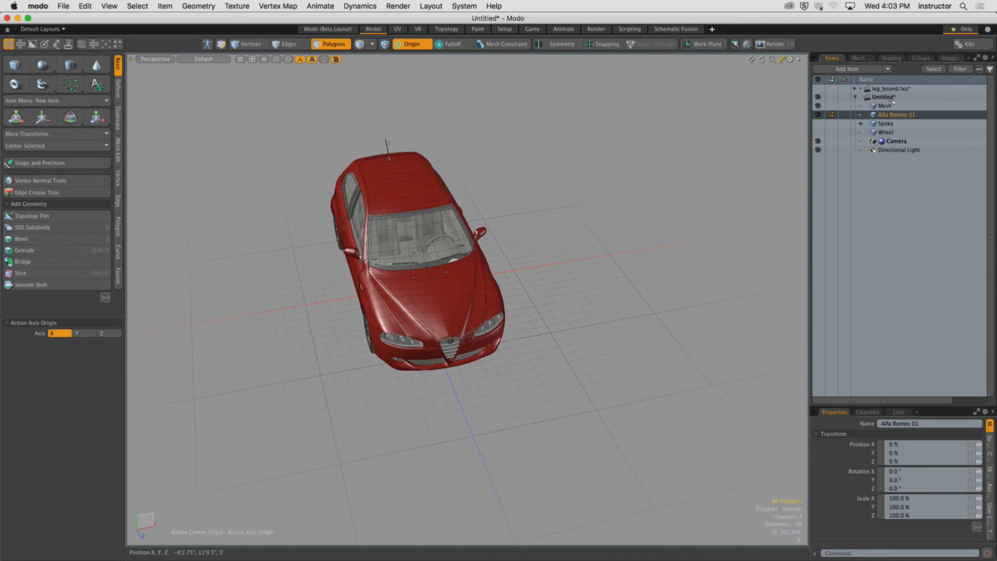
{"action": "right_click", "coordinate": [863, 116]}
{"action": "mouse_move", "coordinate": [888, 251]}
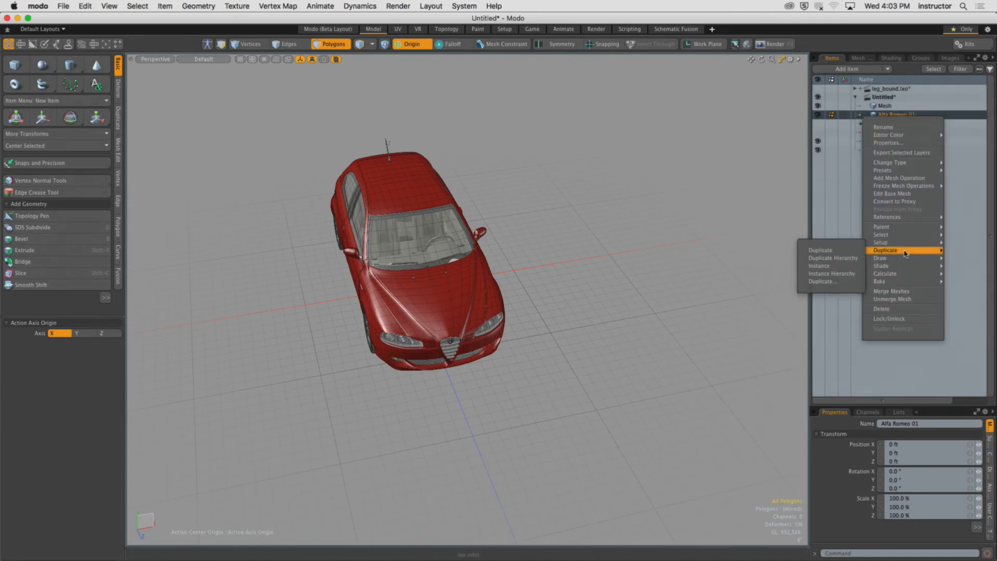
{"action": "left_click", "coordinate": [851, 253]}
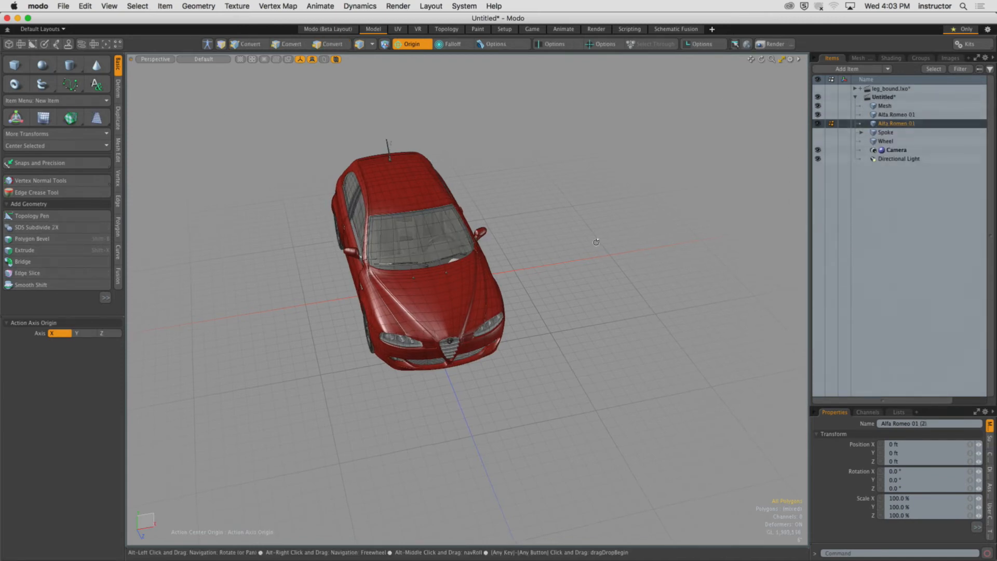
{"action": "left_click_drag", "start_coordinate": [623, 239], "coordinate": [571, 232], "text": "alt"}
{"action": "key", "text": "y"}
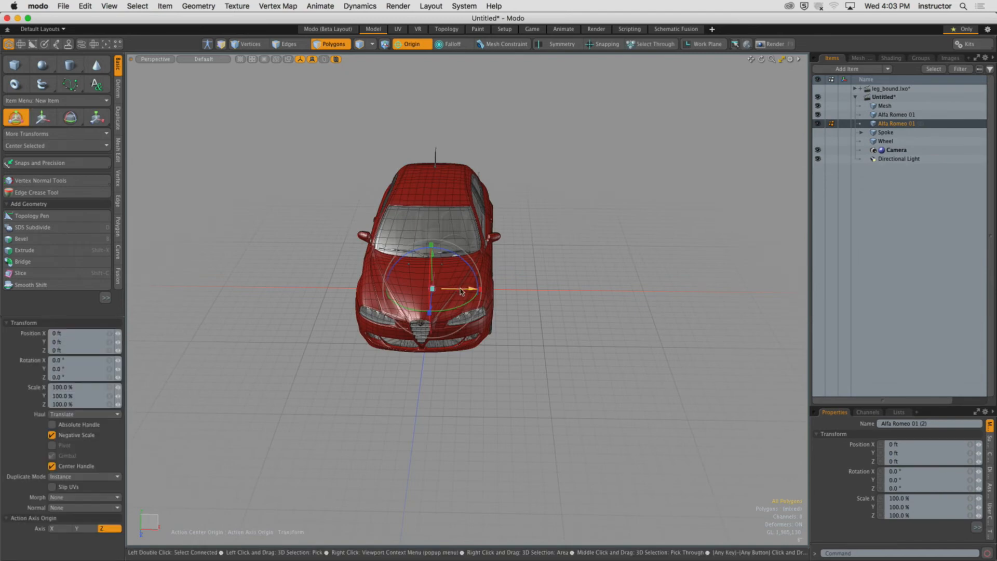
{"action": "left_click_drag", "start_coordinate": [473, 288], "coordinate": [648, 291]}
{"action": "mouse_move", "coordinate": [602, 289]}
{"action": "left_mouse_down", "text": "alt+shift"}
{"action": "mouse_move", "coordinate": [552, 311]}
{"action": "mouse_move", "coordinate": [613, 283]}
{"action": "left_mouse_up", "text": "alt+shift"}
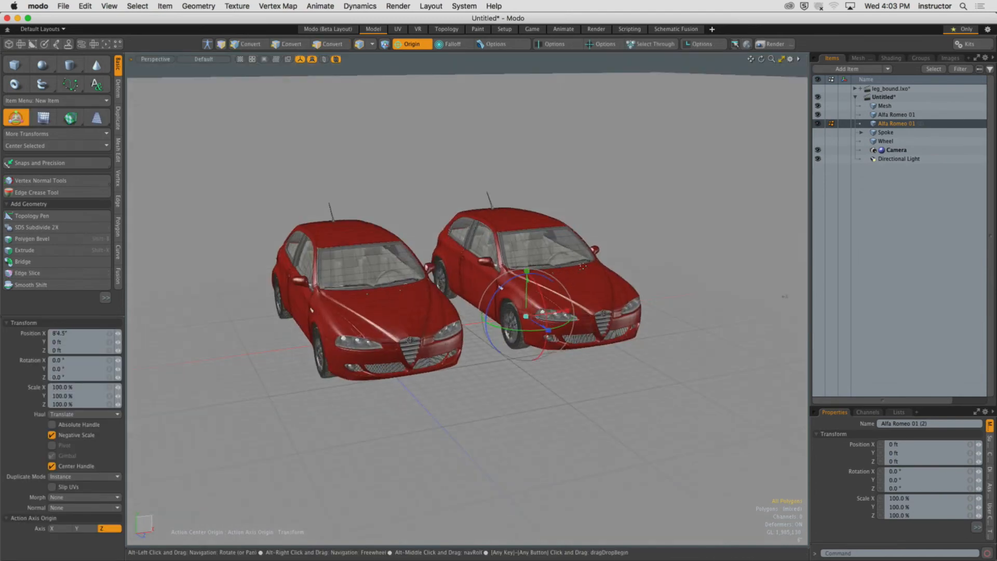
{"action": "key", "text": "space"}
Duplicate the second car again and move the new copy further sideways to make a row of three.
{"action": "left_click_drag", "start_coordinate": [592, 184], "coordinate": [546, 212], "text": "alt"}
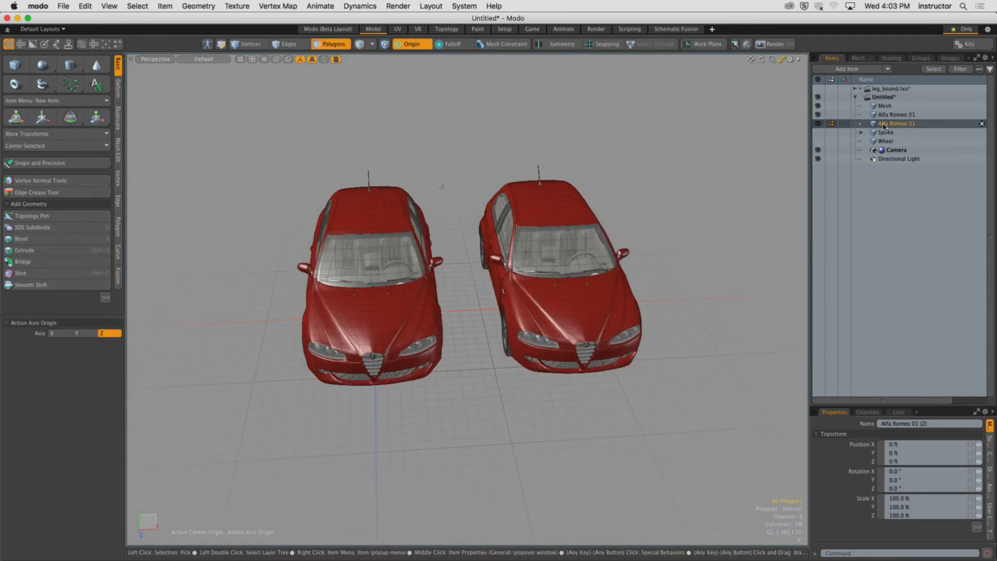
{"action": "right_click", "coordinate": [876, 126]}
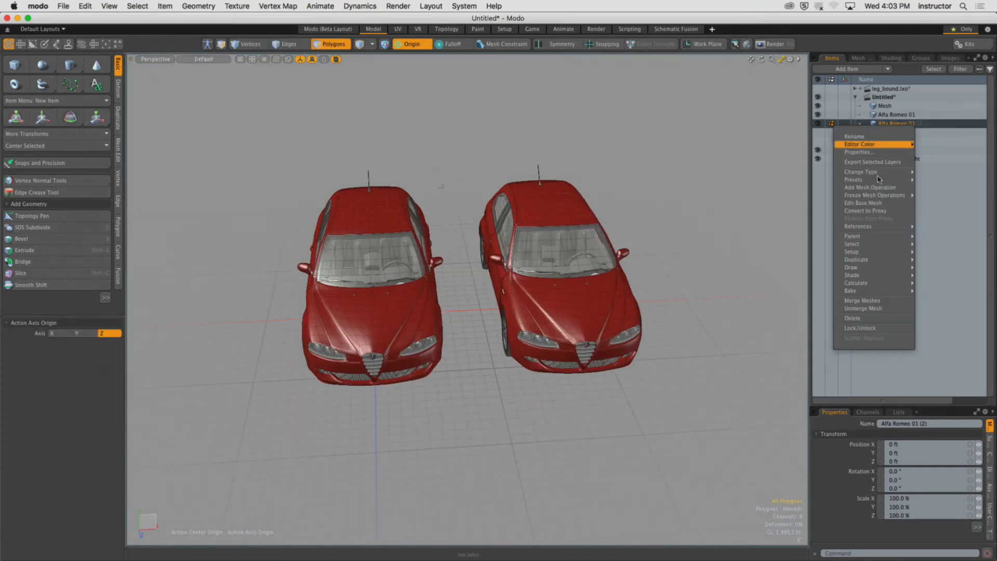
{"action": "mouse_move", "coordinate": [872, 259]}
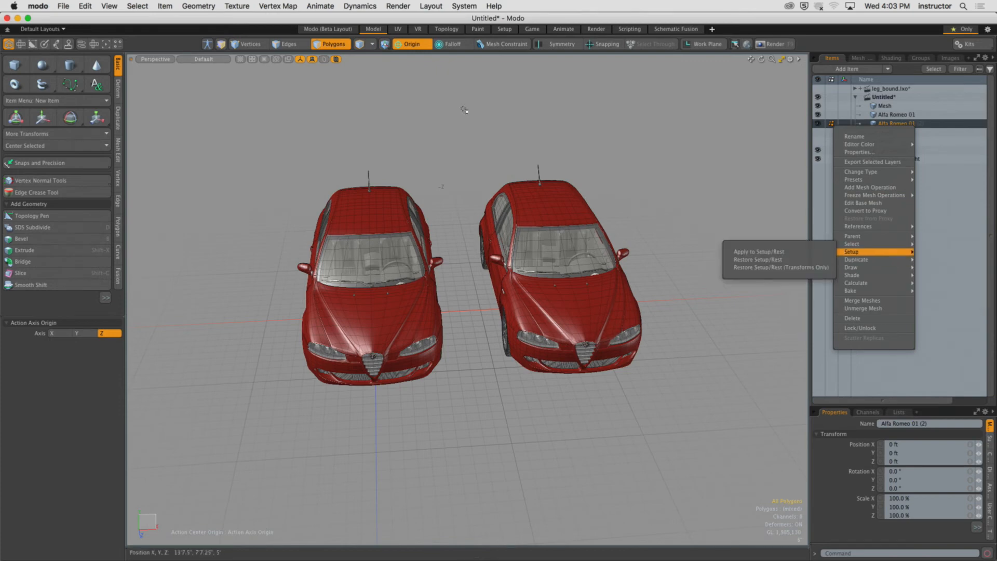
{"action": "left_click", "coordinate": [929, 259]}
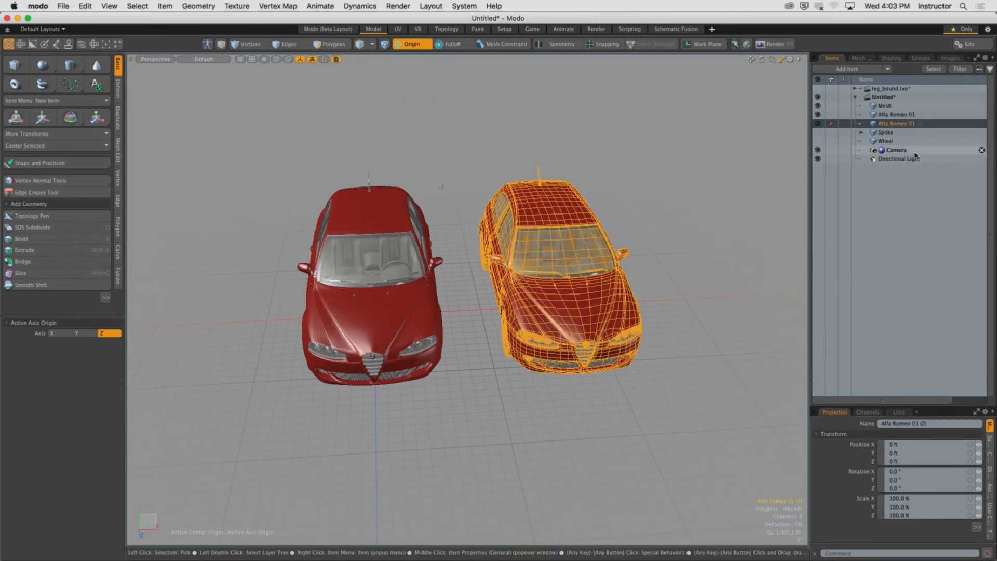
{"action": "right_click", "coordinate": [878, 126]}
{"action": "mouse_move", "coordinate": [902, 260]}
{"action": "left_click", "coordinate": [932, 260]}
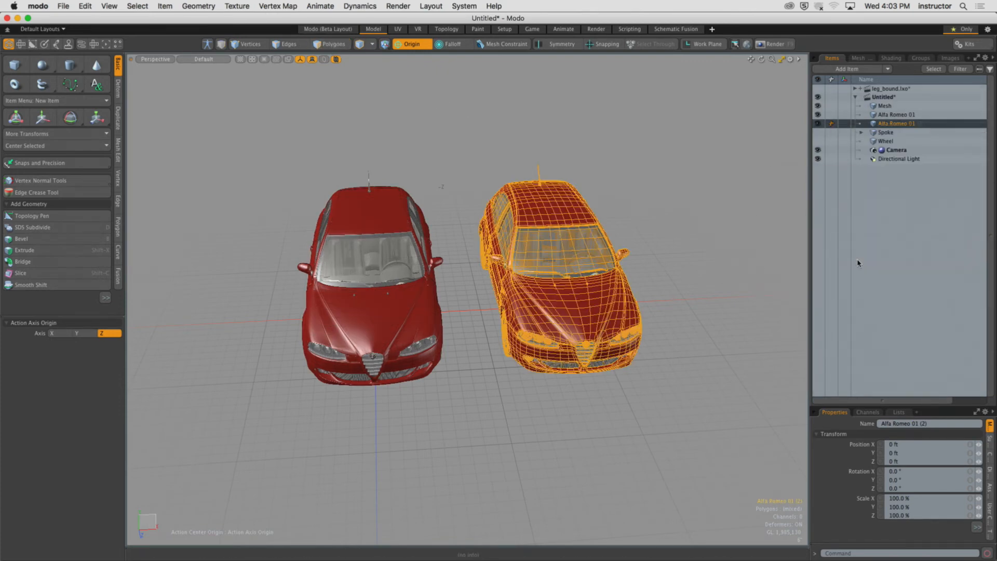
{"action": "left_click_drag", "start_coordinate": [656, 253], "coordinate": [494, 250], "text": "alt+shift"}
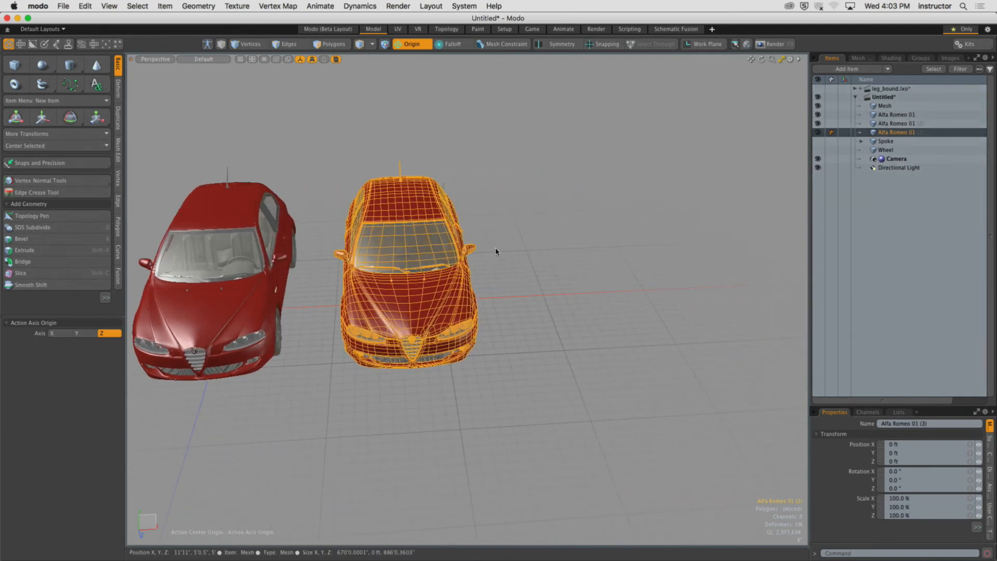
{"action": "key", "text": "y"}
{"action": "left_click_drag", "start_coordinate": [286, 313], "coordinate": [472, 302]}
{"action": "key", "text": "q"}
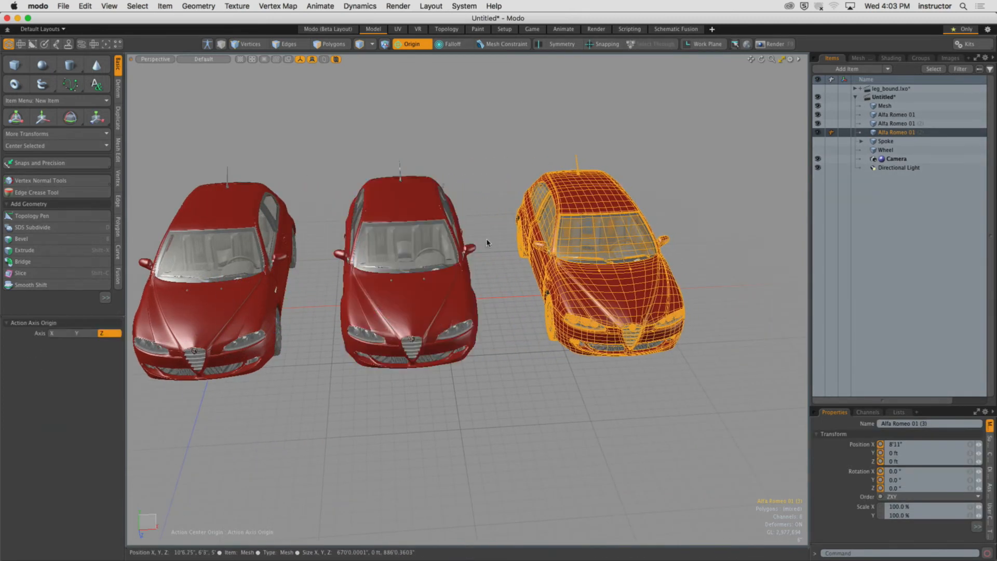
Move the two copied cars back in depth so they stagger behind the original in the camera view.
{"action": "key", "text": "ctrl+space"}
{"action": "left_click", "coordinate": [417, 188]}
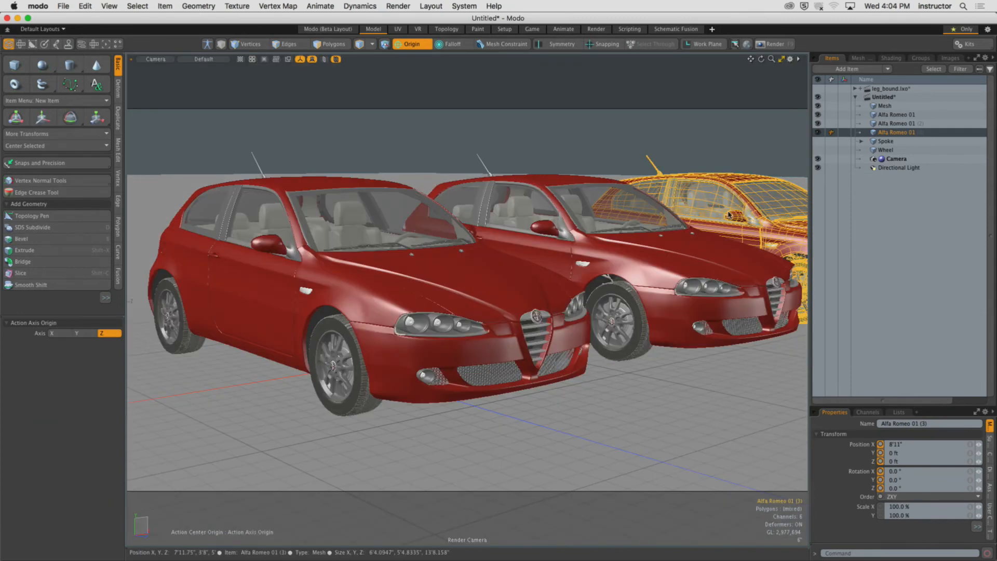
{"action": "key", "text": "y"}
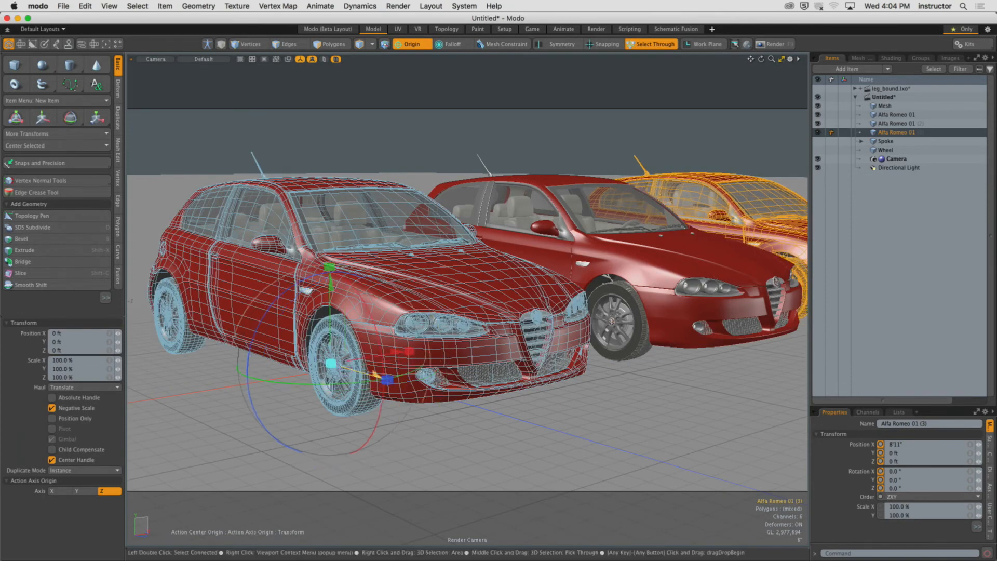
{"action": "left_click_drag", "start_coordinate": [387, 380], "coordinate": [270, 345]}
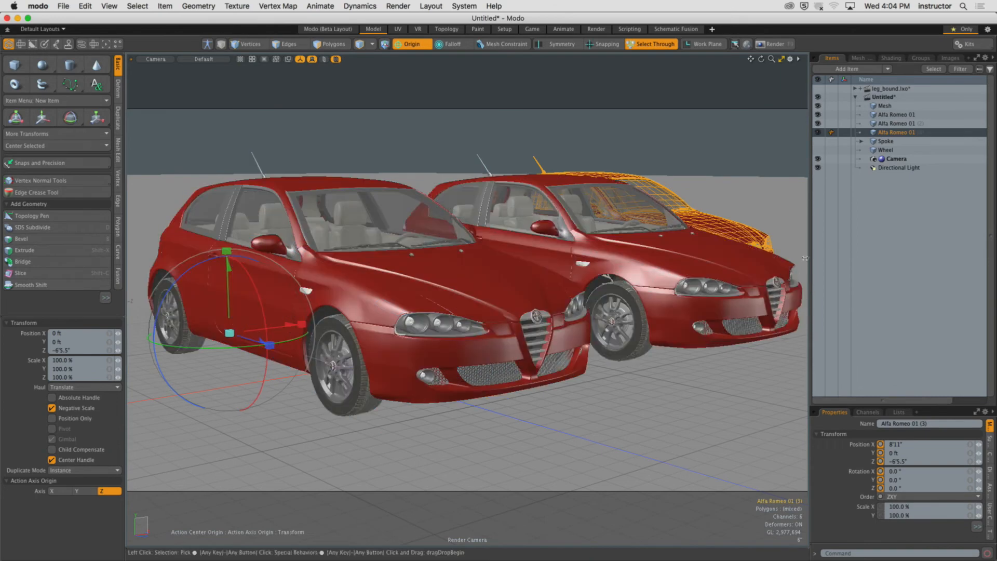
{"action": "left_click", "coordinate": [597, 255]}
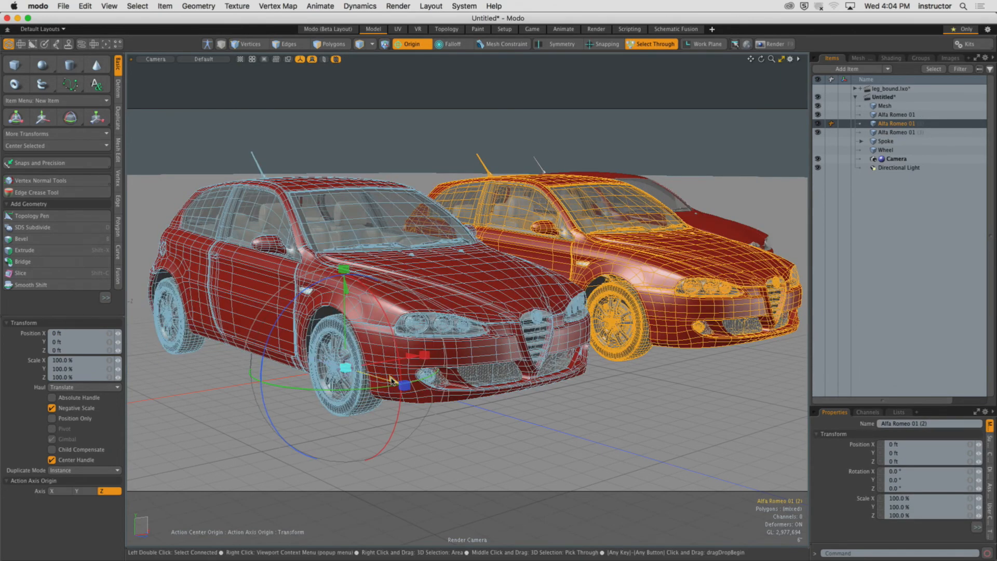
{"action": "left_click_drag", "start_coordinate": [396, 394], "coordinate": [352, 370]}
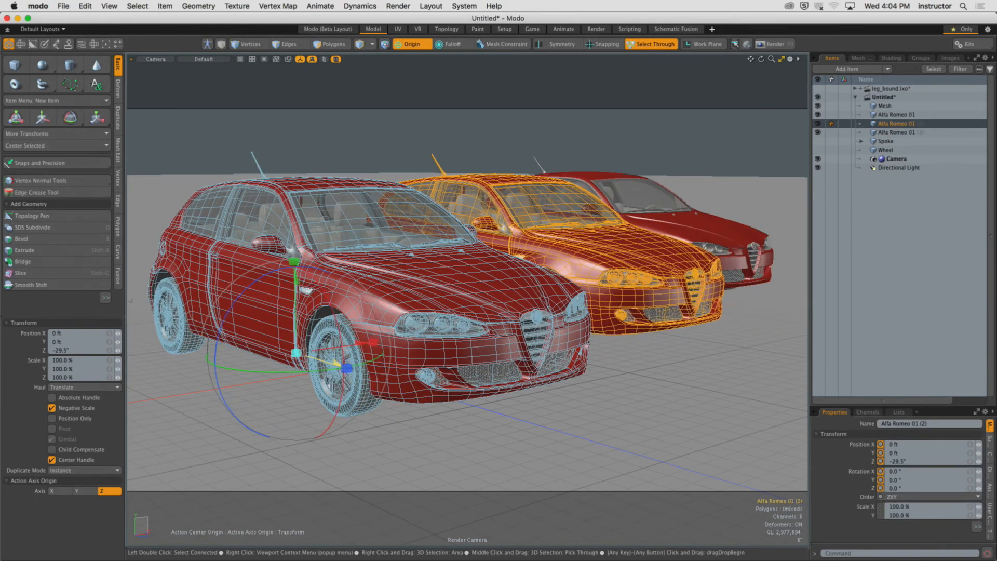
{"action": "left_click", "coordinate": [705, 250]}
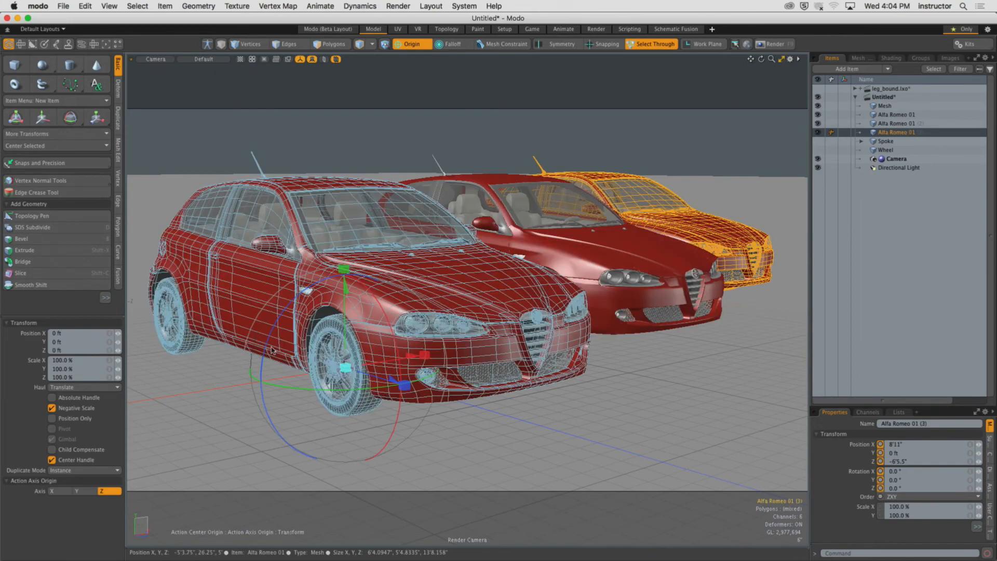
{"action": "left_click_drag", "start_coordinate": [410, 359], "coordinate": [451, 351]}
Deselect everything and render the staggered row of cars from the camera.
{"action": "left_click", "coordinate": [605, 294]}
{"action": "left_click", "coordinate": [765, 230]}
{"action": "left_click", "coordinate": [596, 137]}
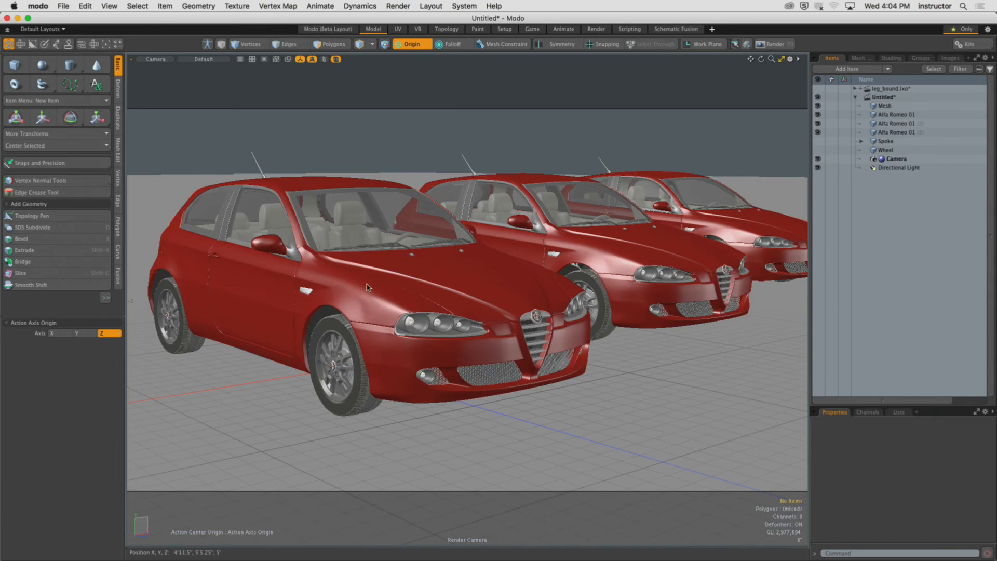
{"action": "left_click_drag", "start_coordinate": [578, 231], "coordinate": [564, 232], "text": "alt+shift"}
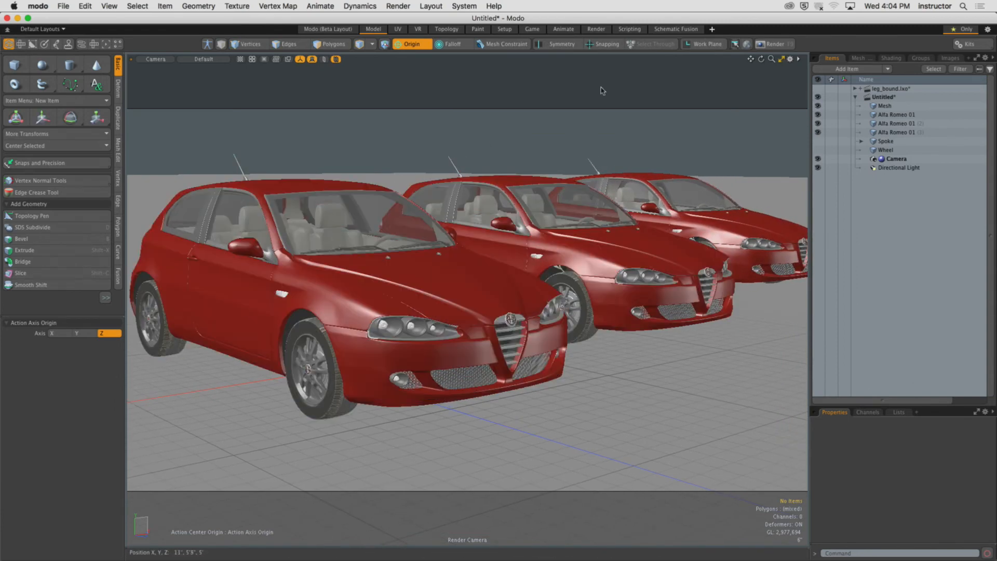
{"action": "left_click", "coordinate": [774, 45]}
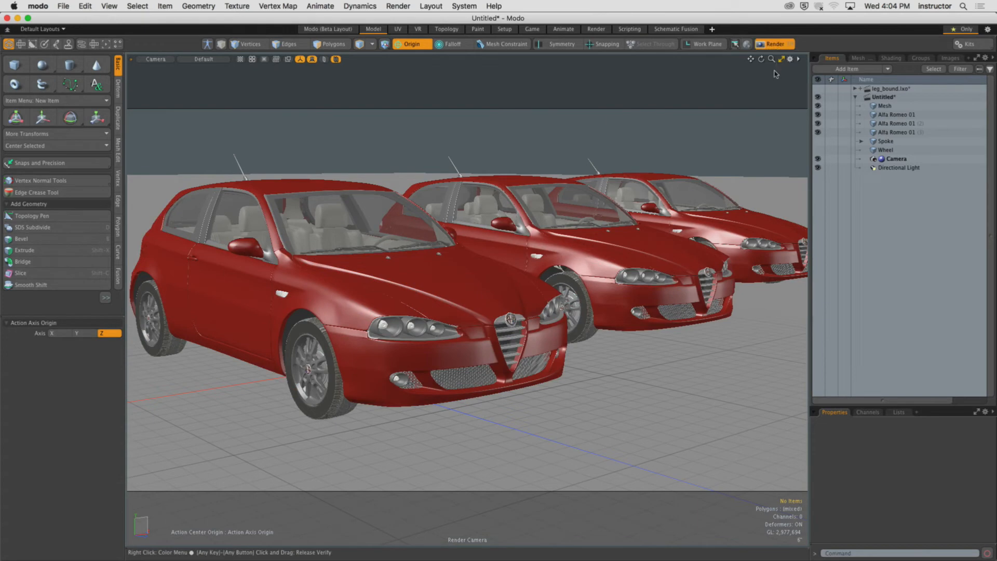
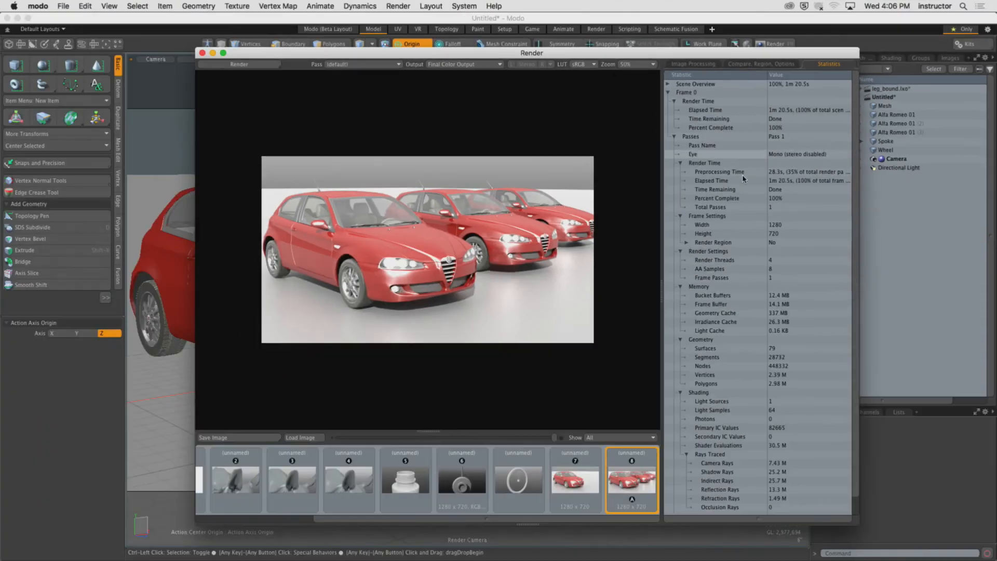
Close the render window and delete both copied Alfa Romeo cars, leaving only the original.
{"action": "left_click", "coordinate": [202, 53]}
{"action": "key", "text": "shift+space"}
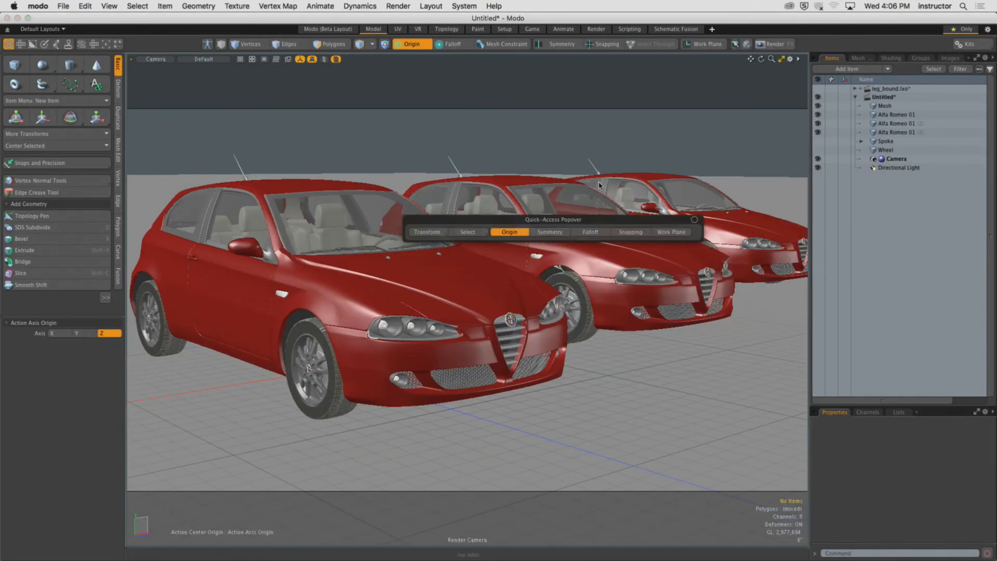
{"action": "key", "text": "KP_Decimal"}
{"action": "left_click_drag", "start_coordinate": [575, 177], "coordinate": [679, 207], "text": "alt"}
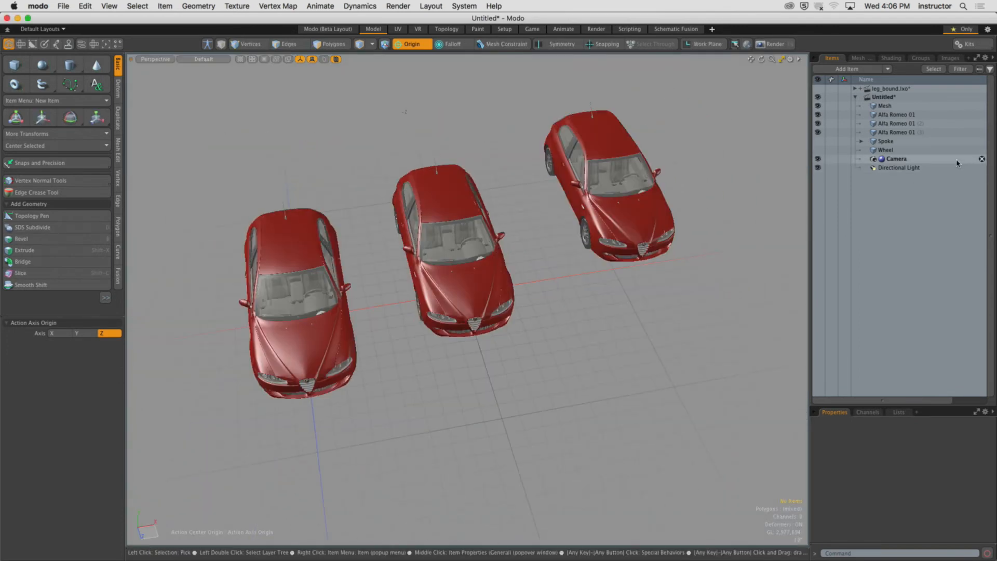
{"action": "left_click", "coordinate": [904, 123]}
{"action": "left_click", "coordinate": [908, 132], "text": "shift"}
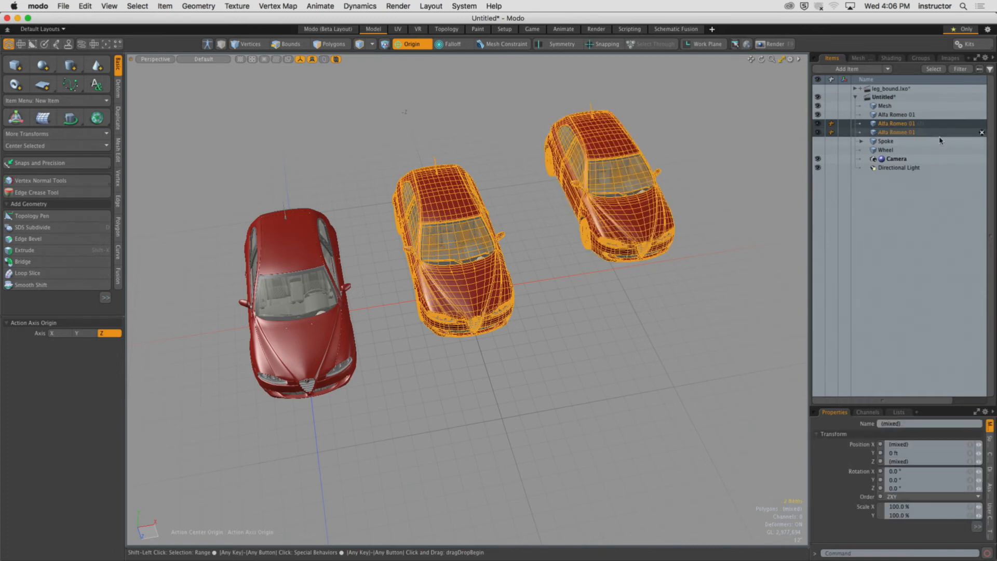
{"action": "left_click", "coordinate": [982, 133]}
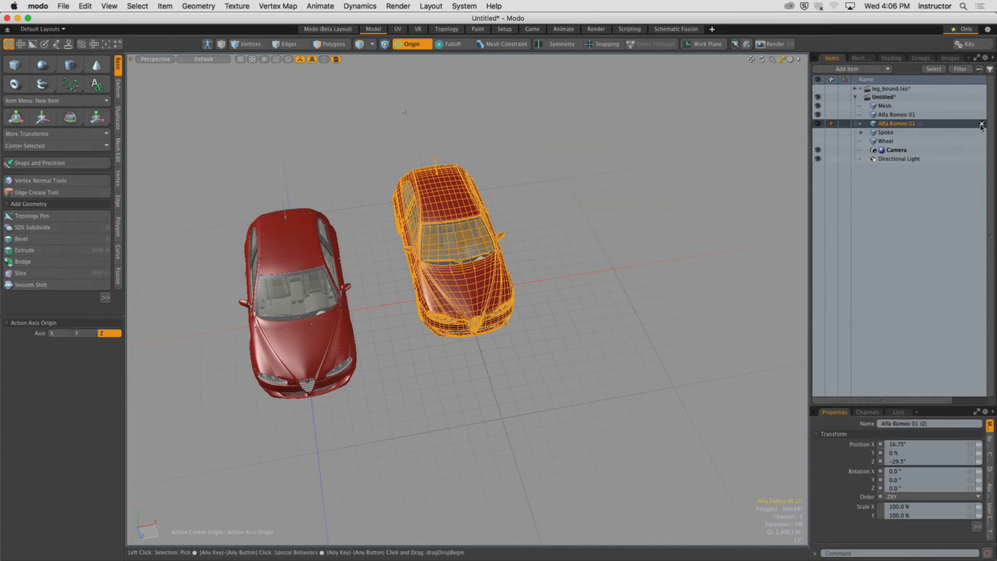
{"action": "left_click", "coordinate": [981, 123]}
Create an instance of Alfa Romeo 01 and move it sideways and slightly back beside the original.
{"action": "left_click", "coordinate": [903, 114]}
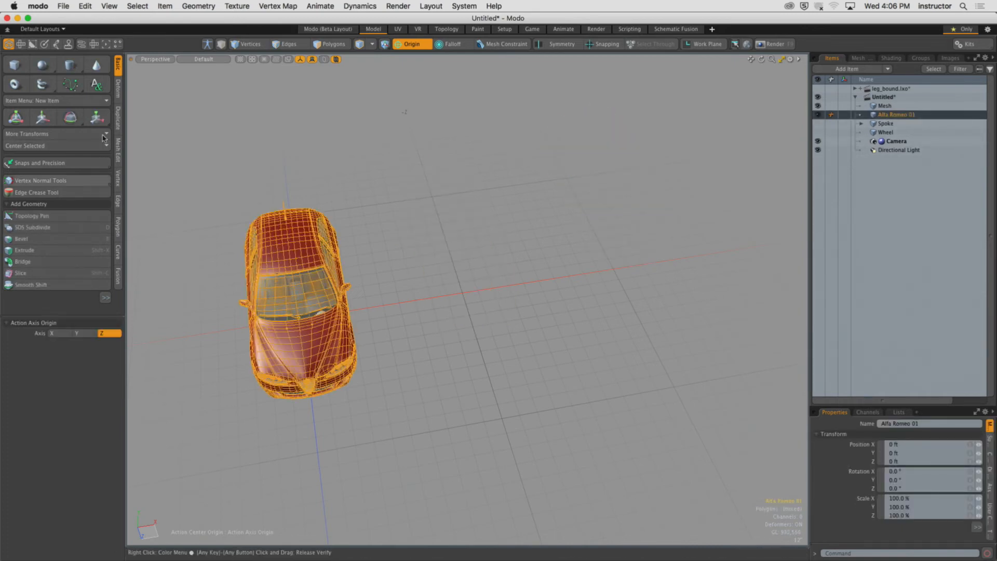
{"action": "left_click", "coordinate": [119, 118]}
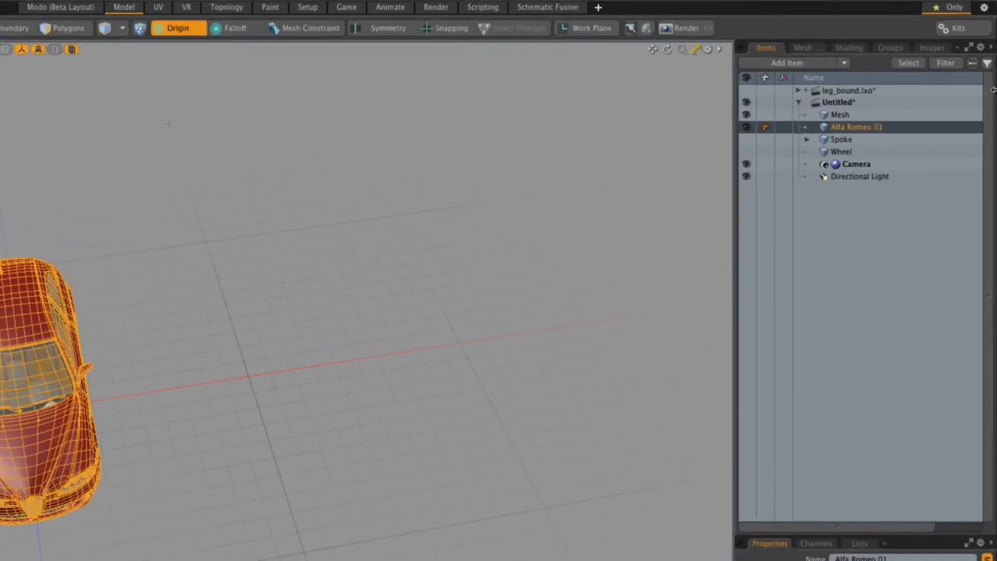
{"action": "right_click", "coordinate": [710, 175]}
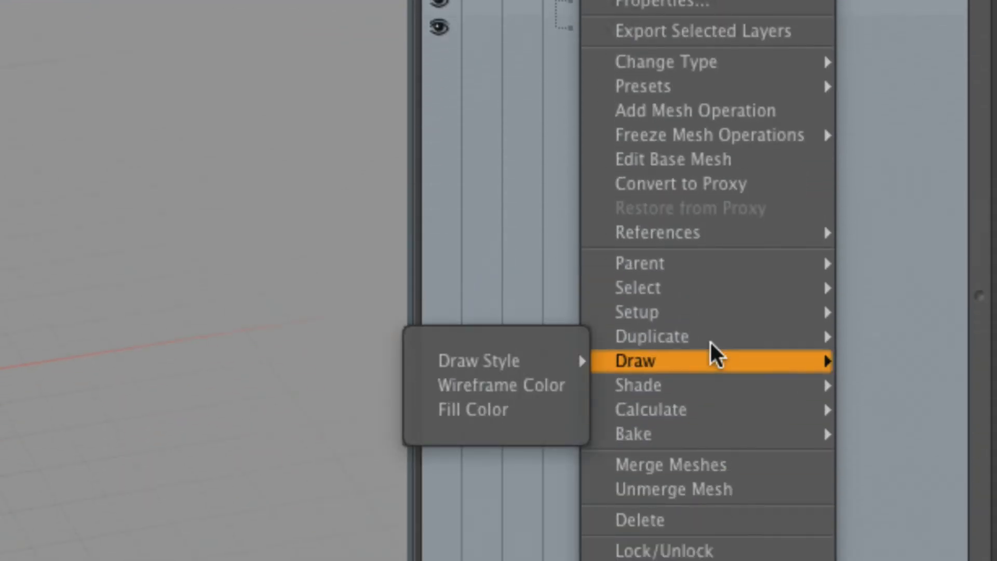
{"action": "mouse_move", "coordinate": [708, 341]}
{"action": "left_click", "coordinate": [504, 393]}
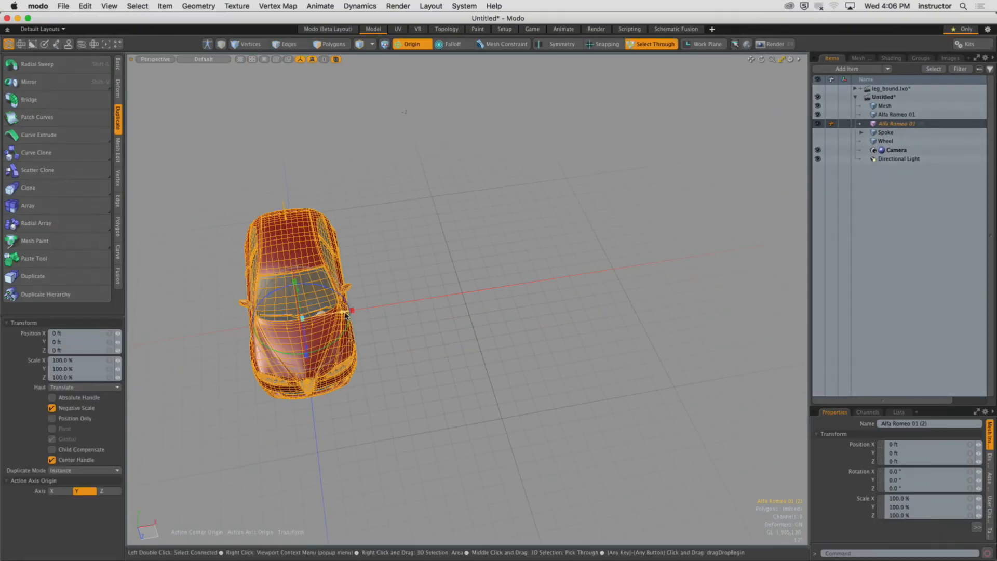
{"action": "left_click_drag", "start_coordinate": [353, 318], "coordinate": [501, 295]}
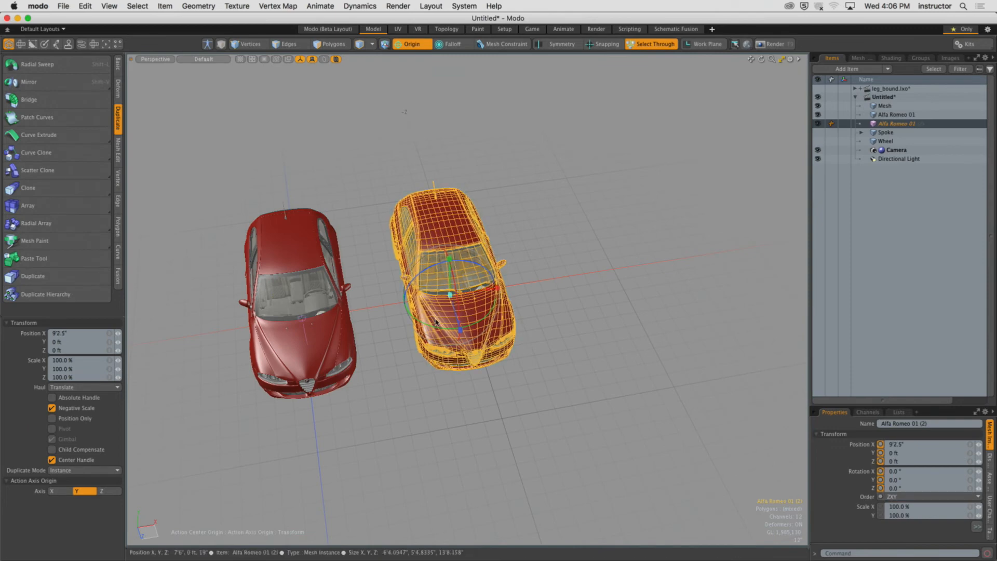
{"action": "left_click_drag", "start_coordinate": [460, 330], "coordinate": [453, 307]}
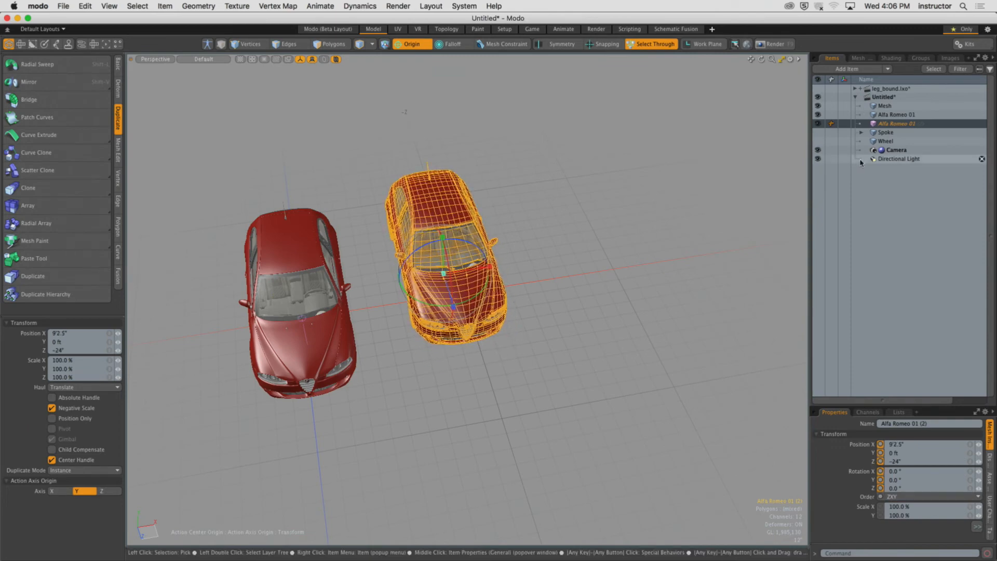
Instance the second car again and move the new instance further sideways and back to complete the row.
{"action": "right_click", "coordinate": [882, 124]}
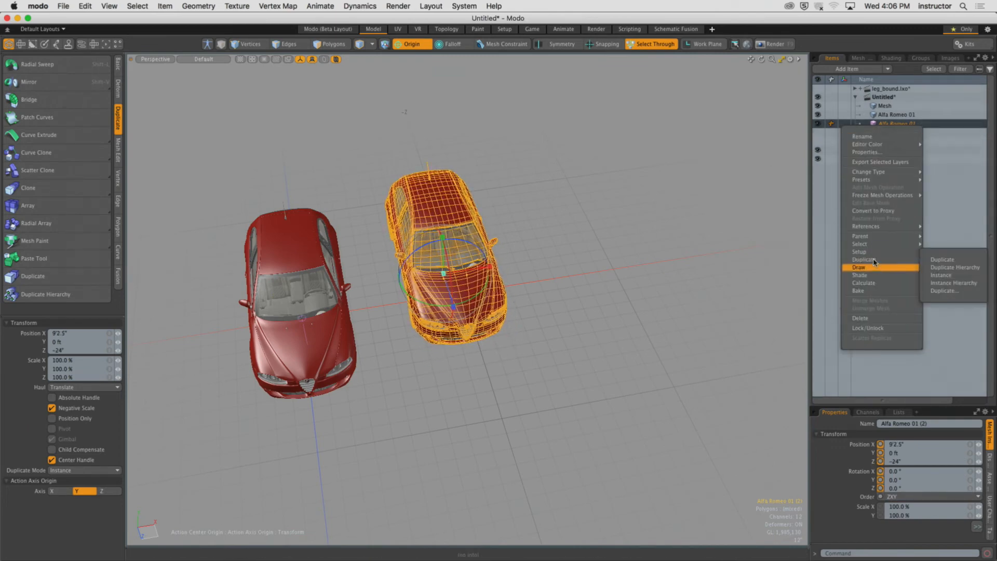
{"action": "mouse_move", "coordinate": [865, 259]}
{"action": "left_click", "coordinate": [940, 260]}
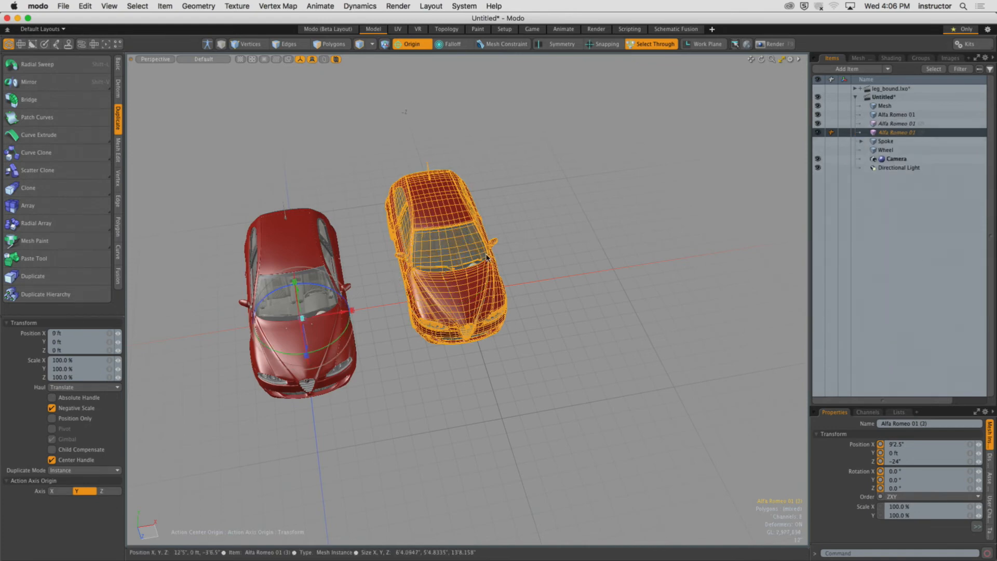
{"action": "left_click_drag", "start_coordinate": [351, 311], "coordinate": [507, 286]}
{"action": "left_click_drag", "start_coordinate": [465, 313], "coordinate": [459, 294]}
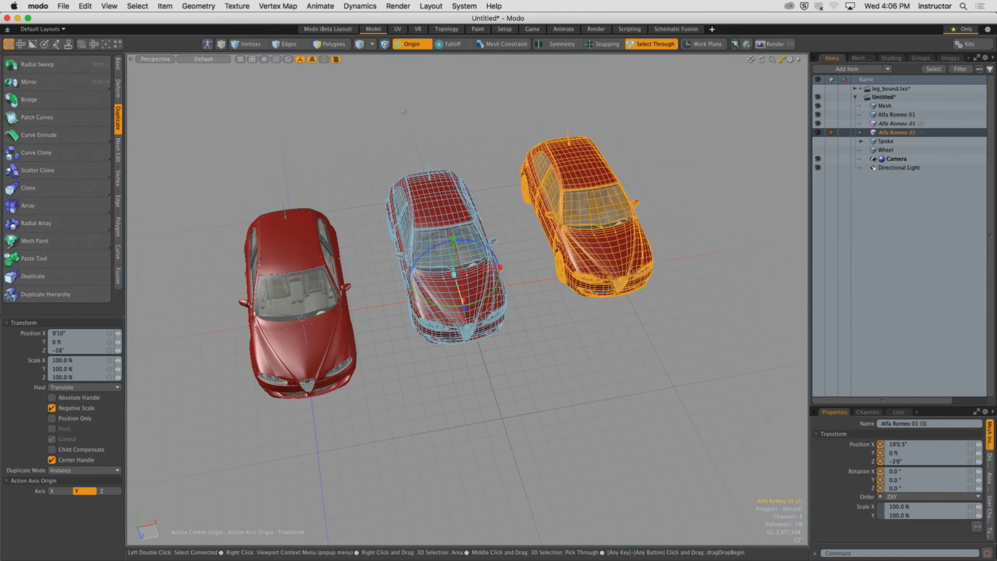
Deselect everything and render the row of instanced cars from the camera view.
{"action": "key", "text": "ctrl+space"}
{"action": "left_click", "coordinate": [546, 263]}
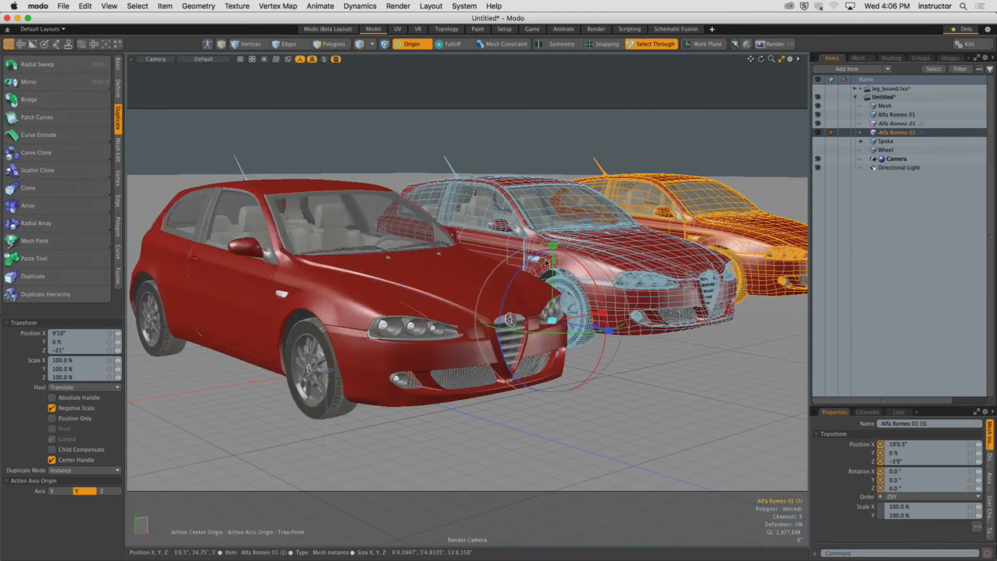
{"action": "left_click", "coordinate": [676, 146]}
{"action": "key", "text": "space"}
{"action": "left_click", "coordinate": [625, 149]}
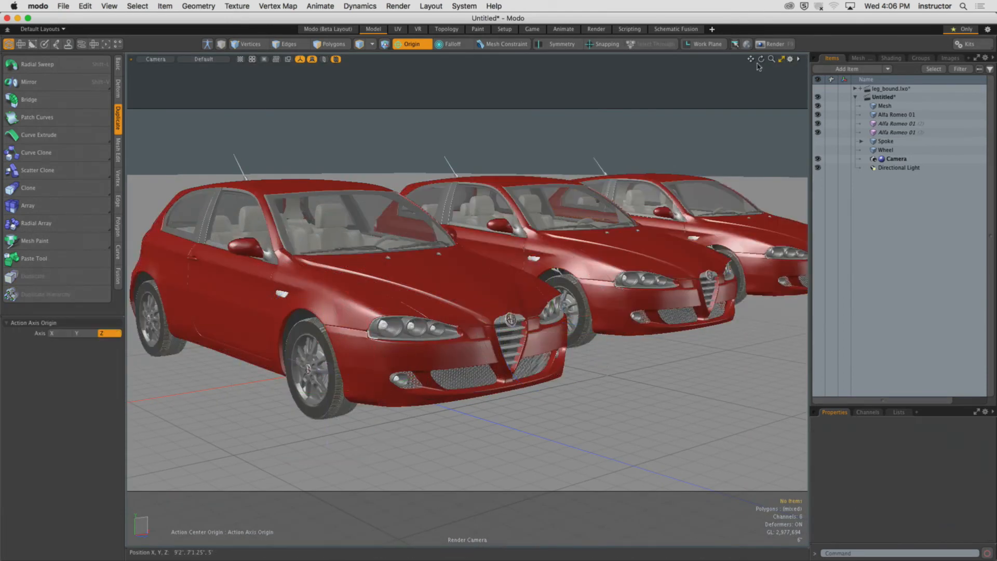
{"action": "left_click", "coordinate": [772, 45]}
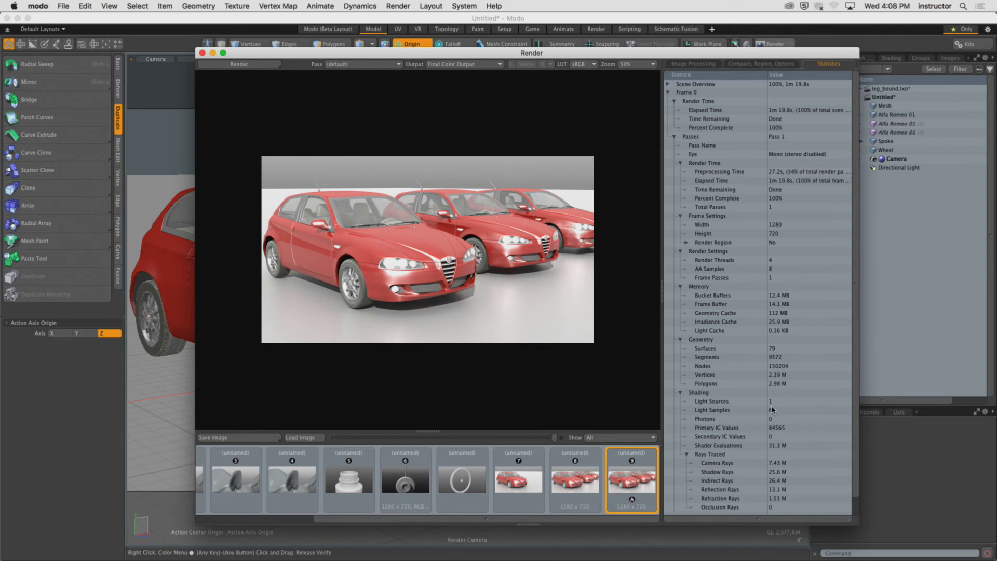
Compare the instanced-car render with the earlier copied-car render and its statistics, then close the render window.
{"action": "left_click", "coordinate": [576, 481]}
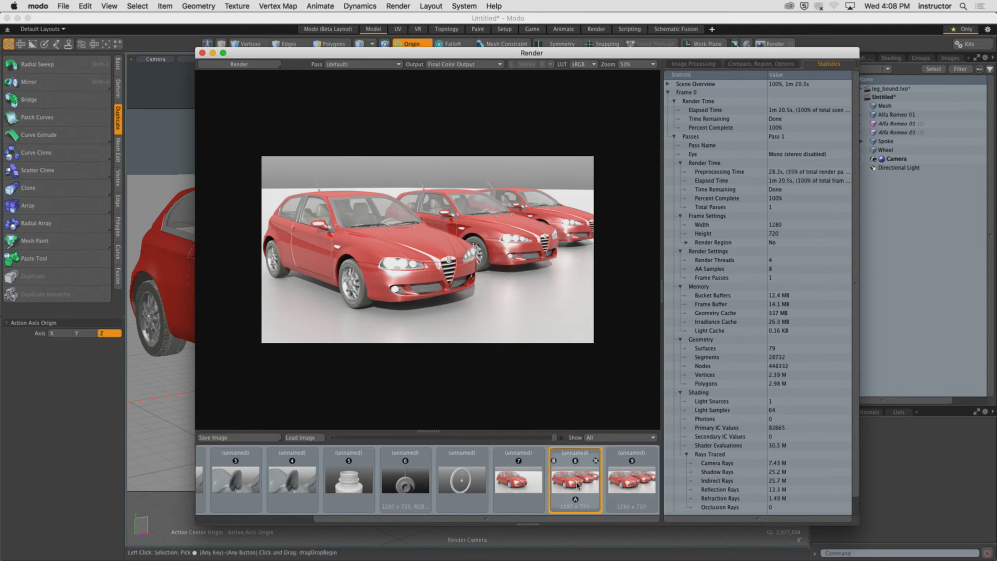
{"action": "left_click", "coordinate": [632, 484]}
{"action": "left_click", "coordinate": [588, 484]}
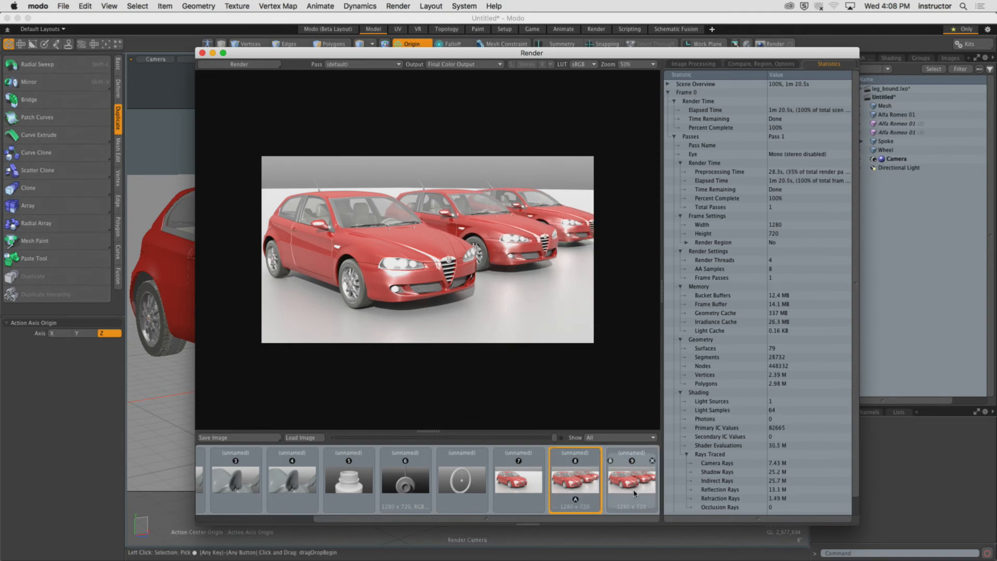
{"action": "left_click", "coordinate": [634, 493]}
{"action": "left_click", "coordinate": [579, 491]}
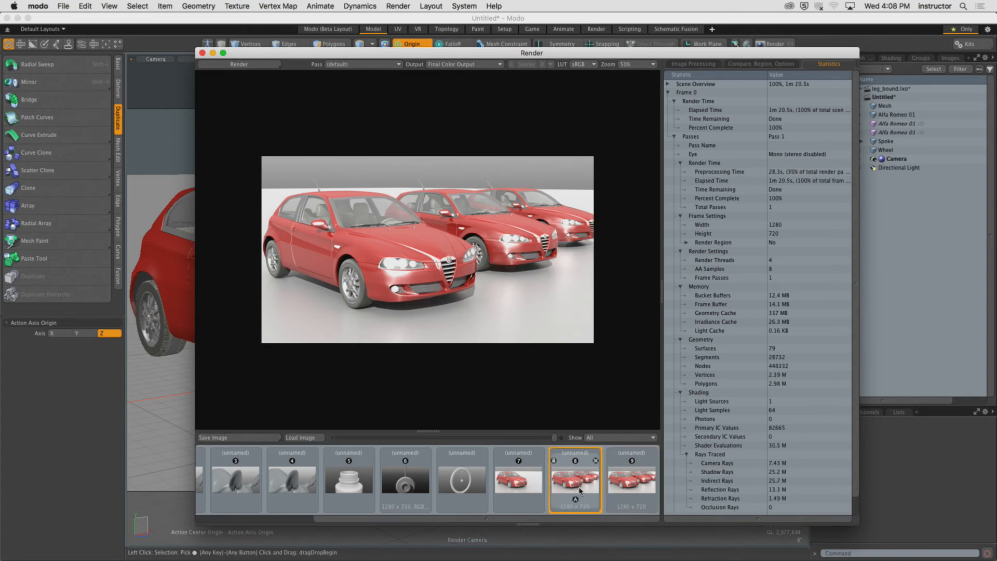
{"action": "left_click", "coordinate": [610, 494]}
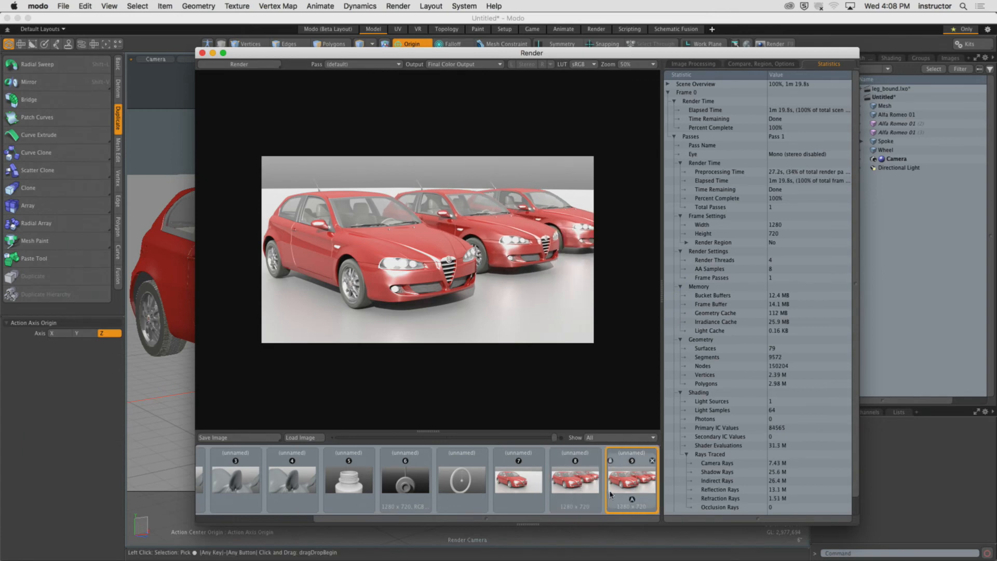
{"action": "left_click", "coordinate": [577, 488]}
{"action": "left_click", "coordinate": [632, 490]}
{"action": "left_click", "coordinate": [577, 491]}
{"action": "left_click", "coordinate": [632, 491]}
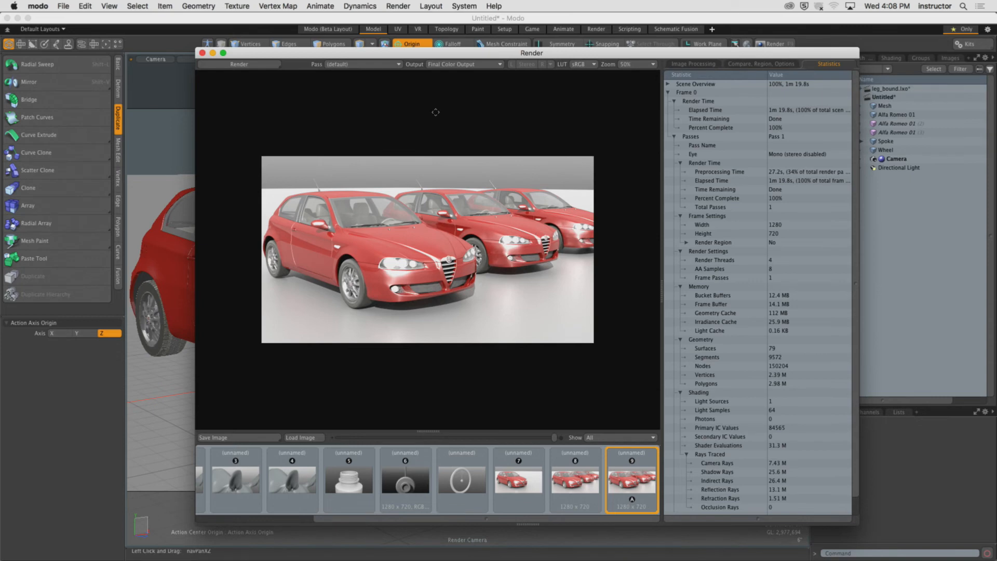
{"action": "left_click_drag", "start_coordinate": [370, 53], "coordinate": [385, 54]}
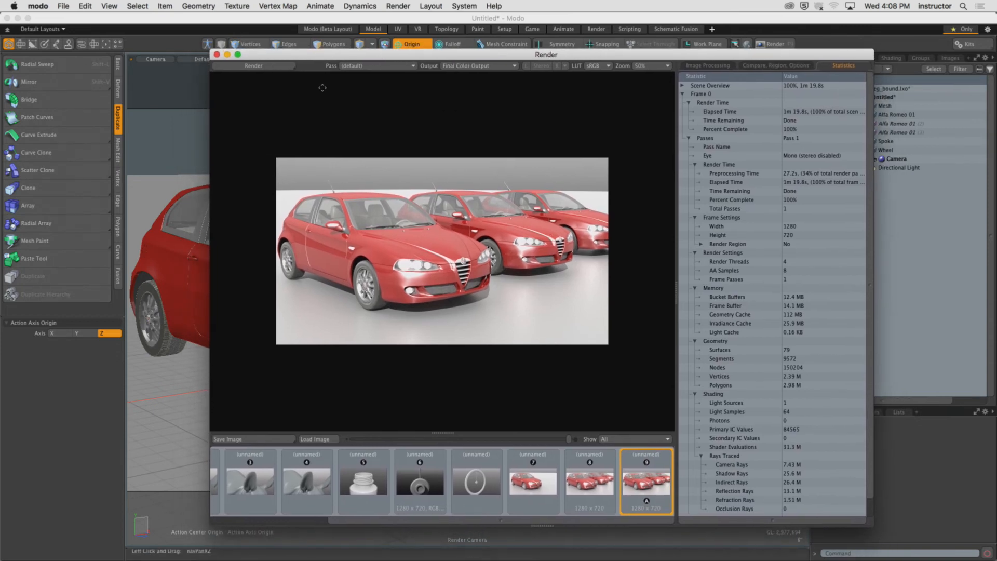
{"action": "left_click", "coordinate": [217, 54]}
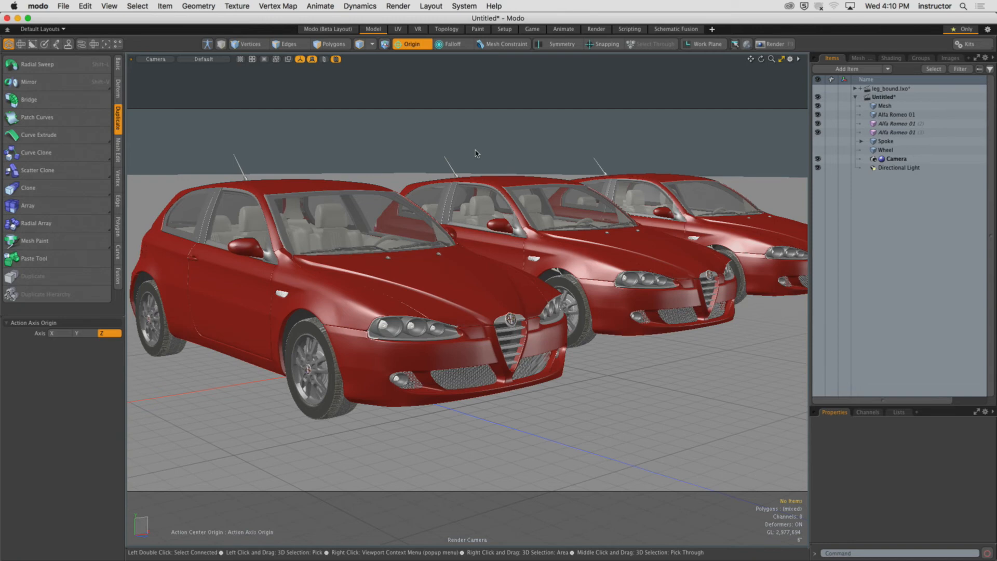
Select and delete both instanced cars, leaving only the original Alfa Romeo 01.
{"action": "key", "text": "period"}
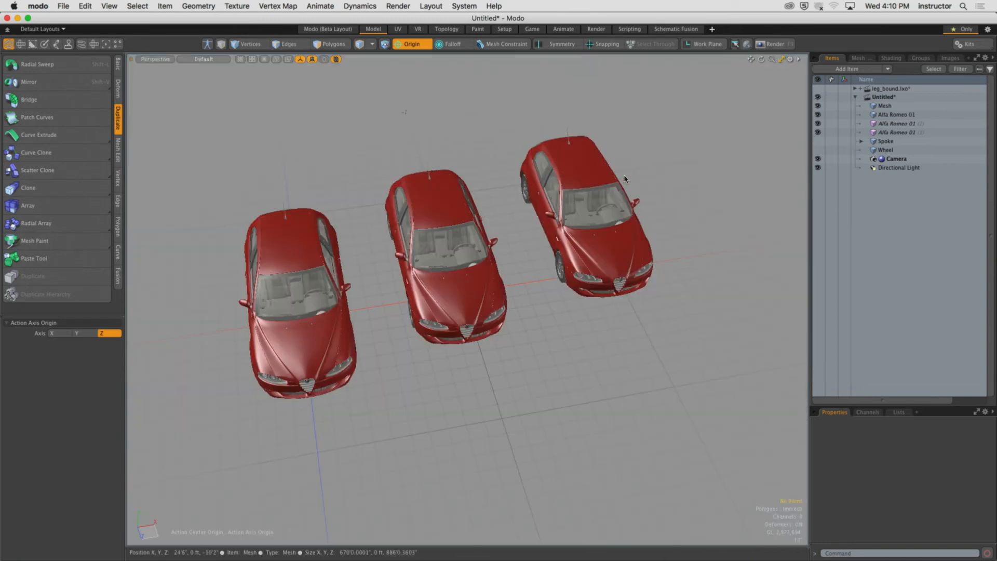
{"action": "left_click_drag", "start_coordinate": [606, 205], "coordinate": [593, 215], "text": "ctrl+alt"}
{"action": "left_click", "coordinate": [926, 123]}
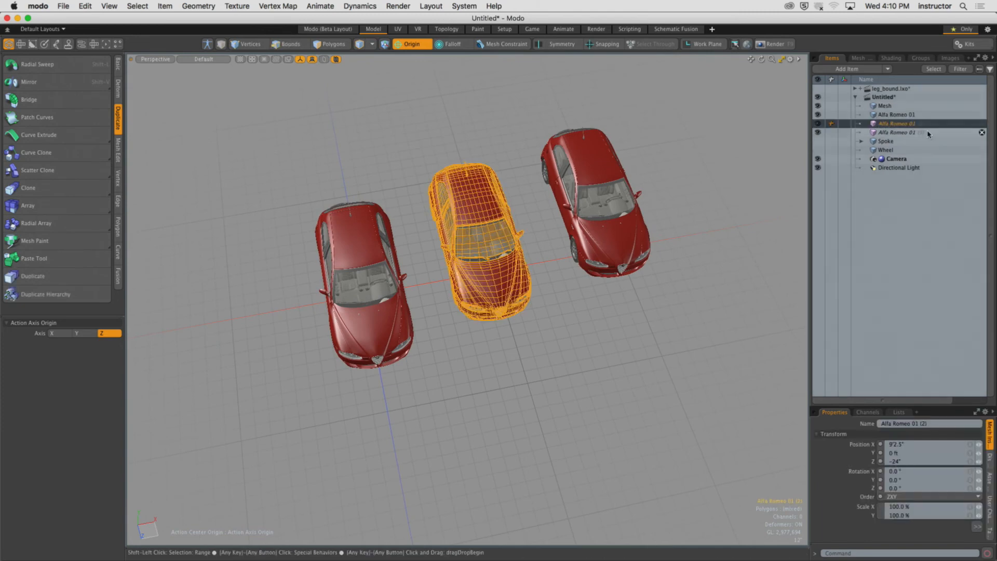
{"action": "left_click", "coordinate": [973, 131], "text": "shift"}
{"action": "left_click", "coordinate": [981, 131]}
{"action": "left_click", "coordinate": [981, 123]}
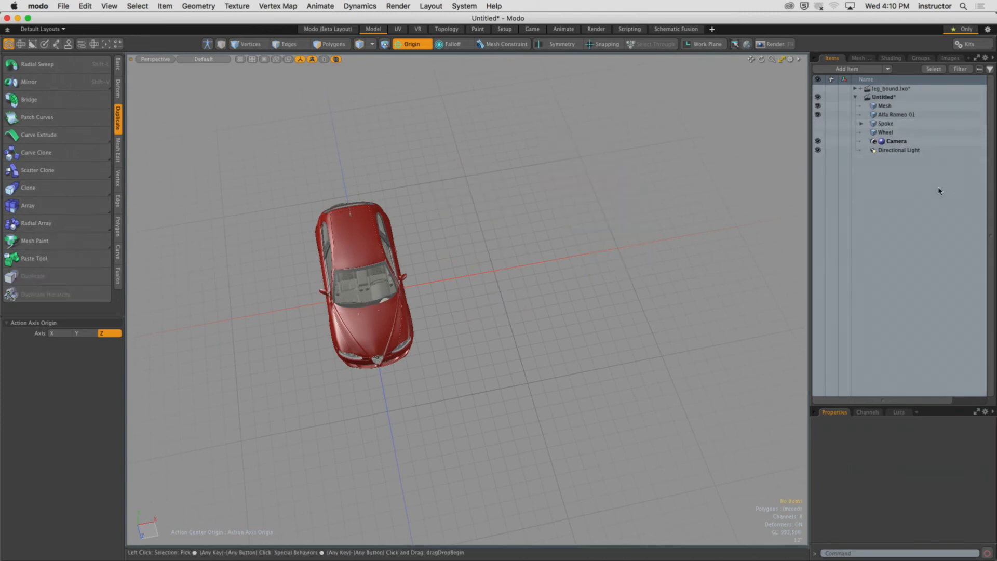
Hide the viewport grid by setting Show Grid to Never in the 3D viewport properties.
{"action": "left_click_drag", "start_coordinate": [577, 198], "coordinate": [468, 212], "text": "alt"}
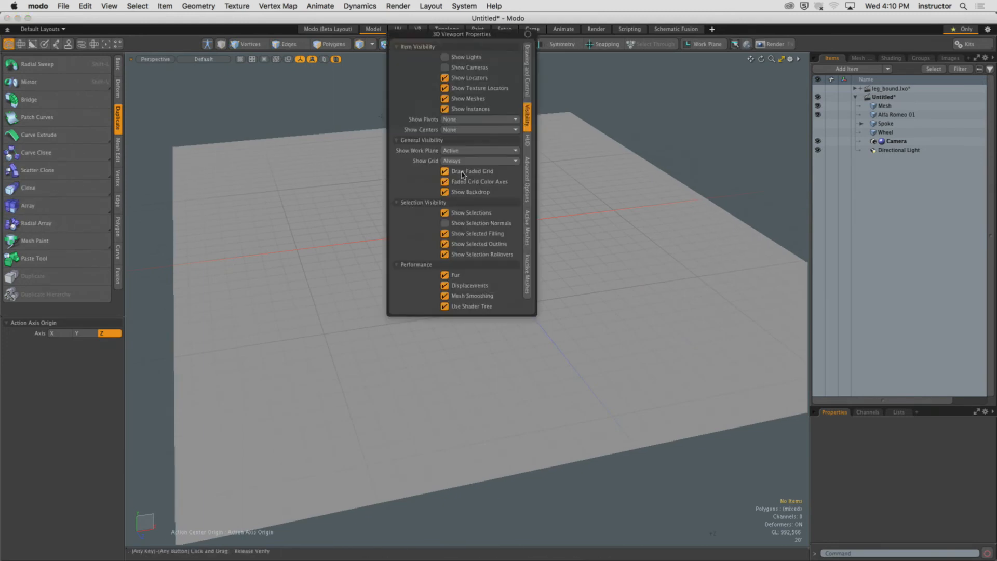
{"action": "key", "text": "o"}
{"action": "left_click", "coordinate": [487, 161]}
{"action": "left_click", "coordinate": [480, 151]}
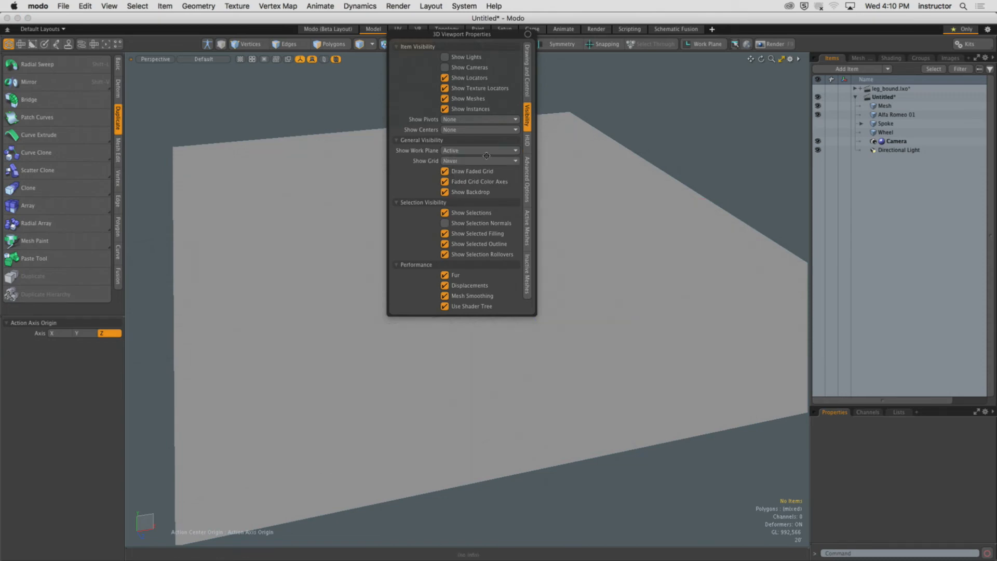
{"action": "left_click", "coordinate": [480, 150]}
{"action": "left_click", "coordinate": [480, 136]}
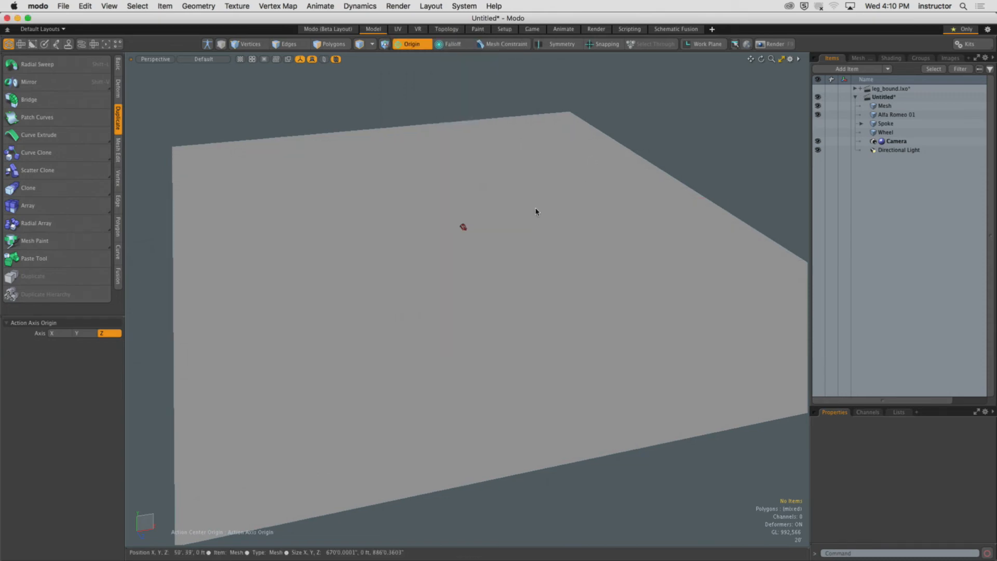
Select the ground plane polygon and subdivide it five times with the Faceted method.
{"action": "key", "text": "3"}
{"action": "left_click", "coordinate": [884, 106]}
{"action": "left_click_drag", "start_coordinate": [506, 223], "coordinate": [548, 239], "text": "alt"}
{"action": "scroll", "coordinate": [551, 239], "scroll_direction": "down", "scroll_amount": 3}
{"action": "left_click", "coordinate": [540, 242]}
{"action": "key", "text": "shift+d"}
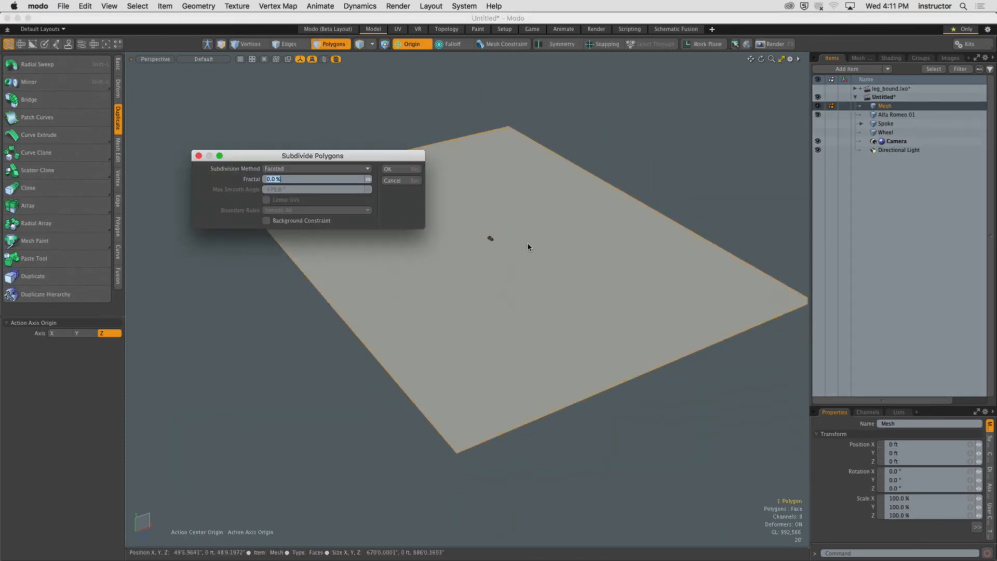
{"action": "key", "text": "Return"}
{"action": "key", "text": "shift+d"}
{"action": "key", "text": "Return"}
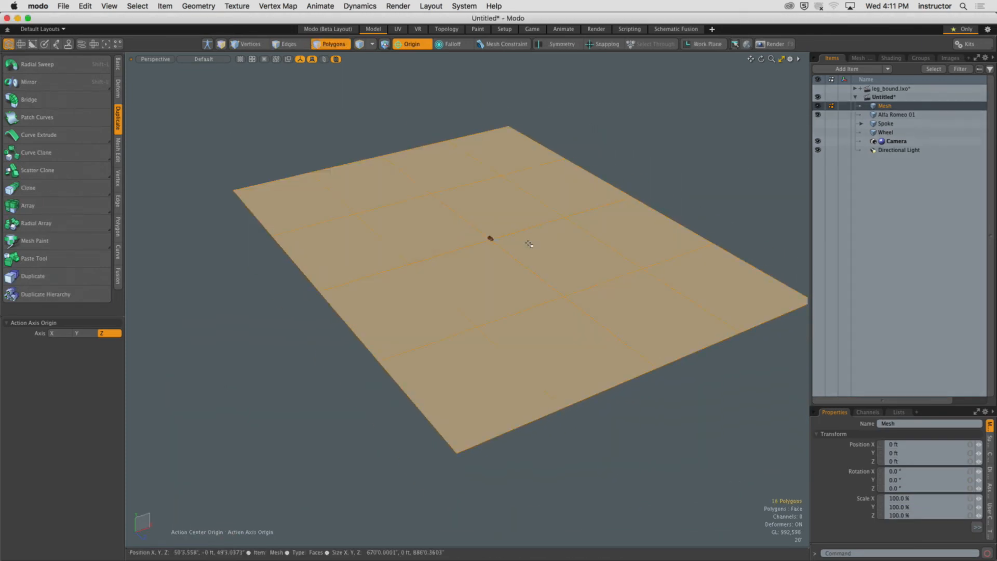
{"action": "key", "text": "shift+d"}
{"action": "key", "text": "Return"}
{"action": "key", "text": "shift+d"}
{"action": "key", "text": "Return"}
{"action": "key", "text": "shift+d"}
{"action": "key", "text": "Return"}
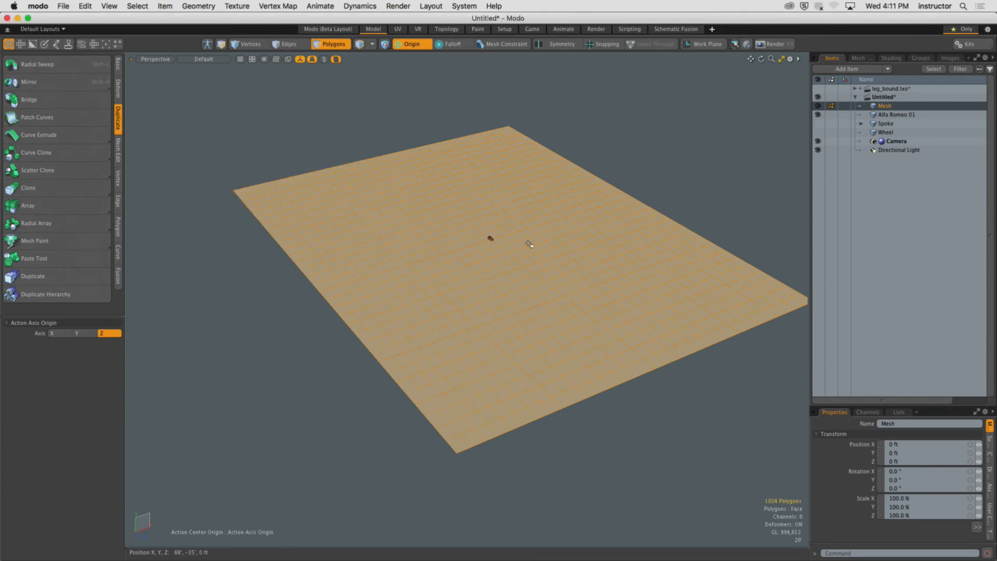
Drop the polygon selection and make the Spoke item visible in the viewport.
{"action": "left_click", "coordinate": [592, 163]}
{"action": "left_click_drag", "start_coordinate": [592, 162], "coordinate": [629, 153], "text": "alt"}
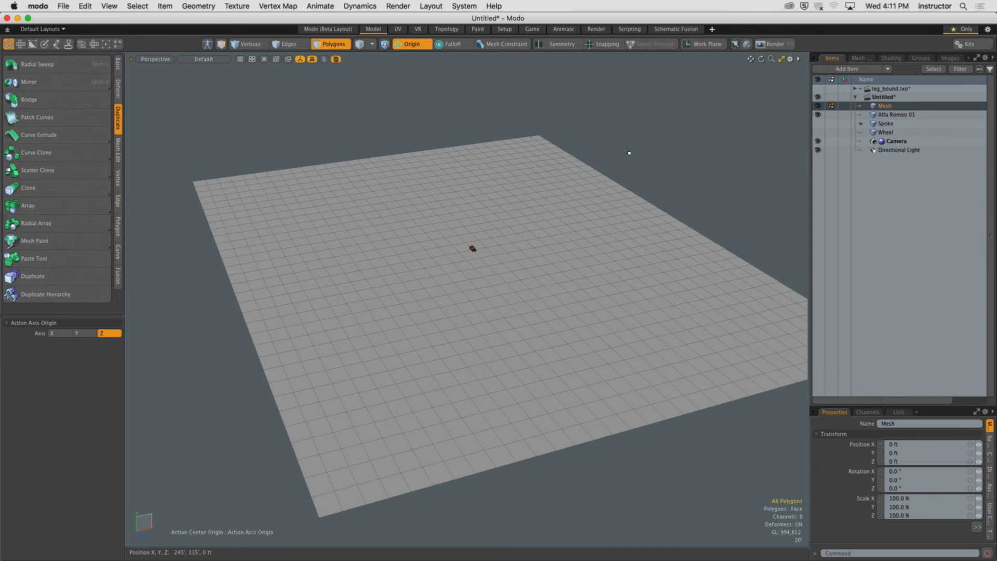
{"action": "scroll", "coordinate": [472, 246], "scroll_direction": "up", "scroll_amount": 3}
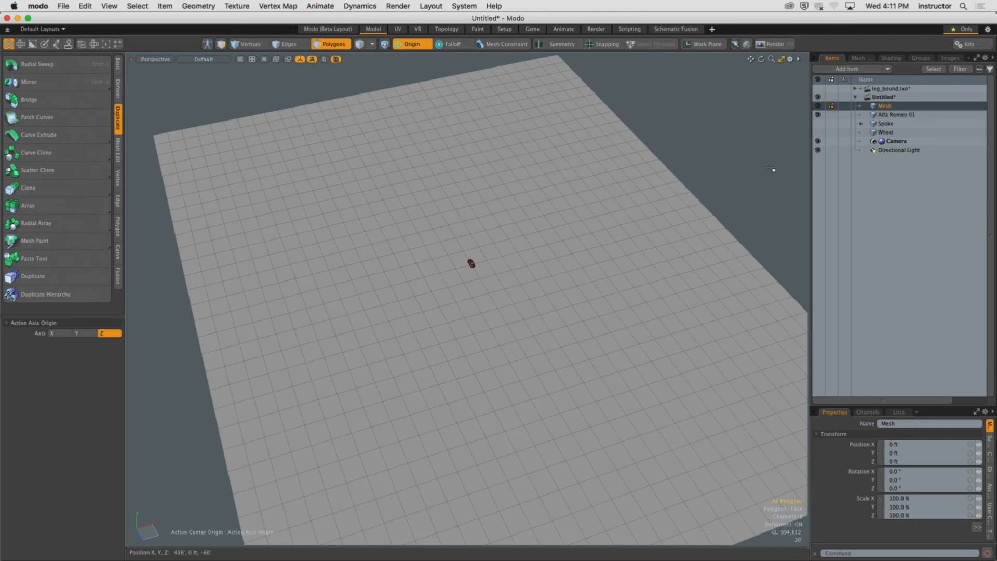
{"action": "left_click", "coordinate": [817, 123]}
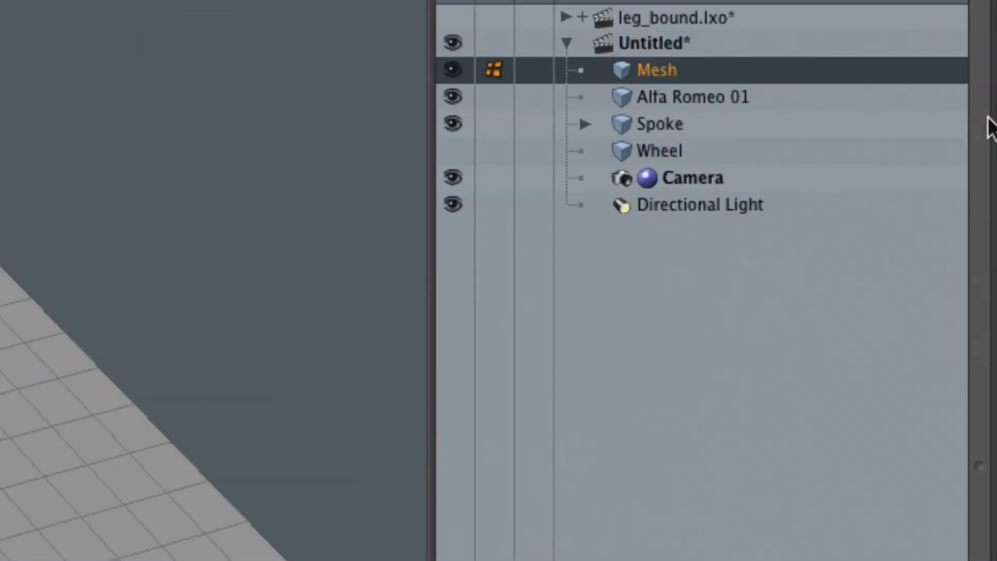
Add a Replicator item to the scene.
{"action": "left_click", "coordinate": [675, 115]}
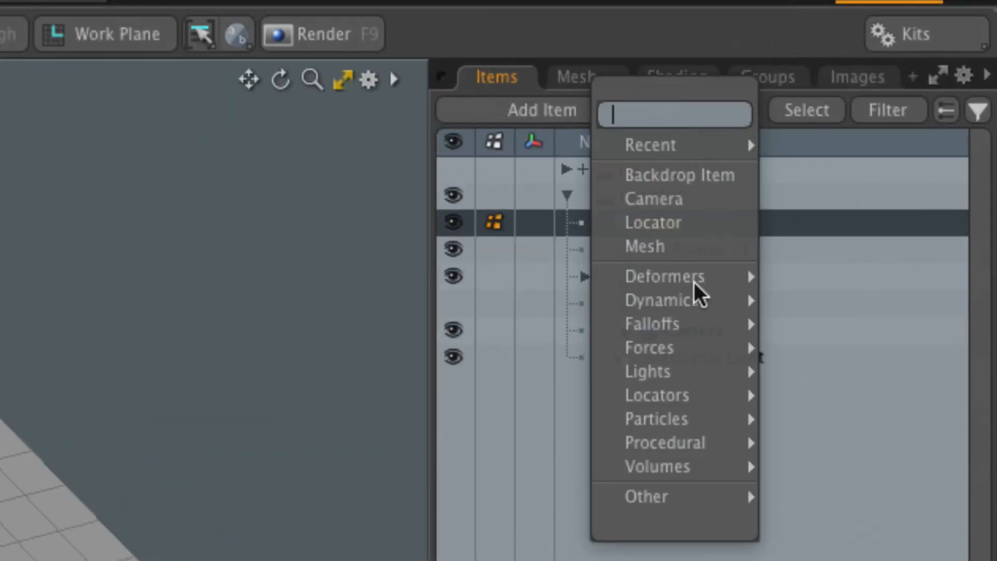
{"action": "mouse_move", "coordinate": [727, 419]}
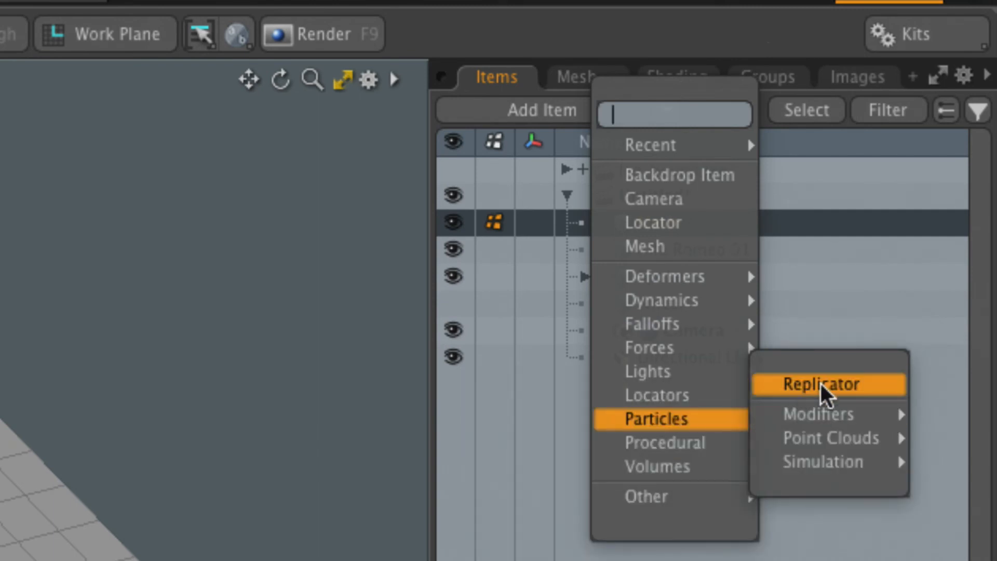
{"action": "left_click", "coordinate": [888, 395]}
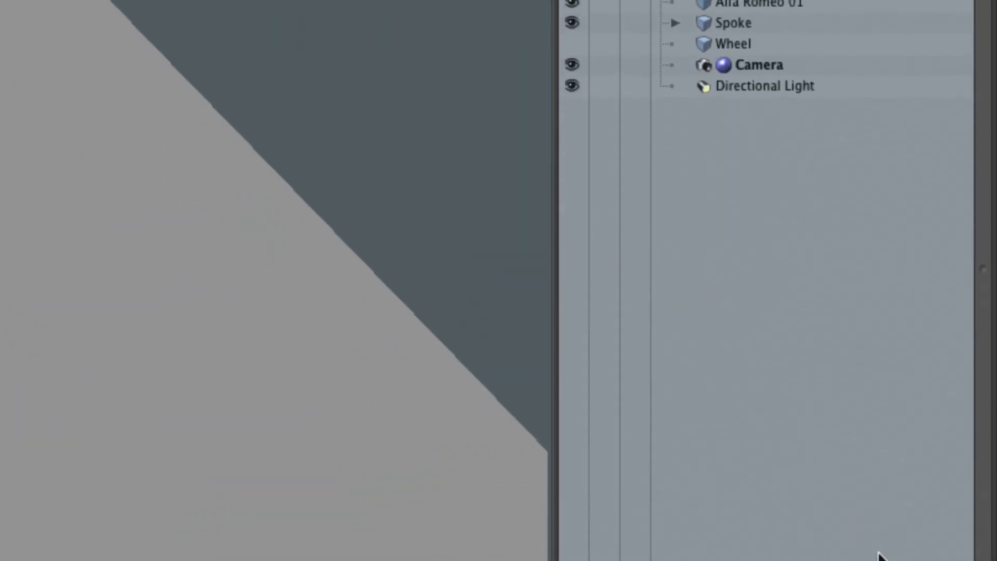
Set the Replicator's Prototype to Alfa Romeo 01 and its Point Source to Mesh.
{"action": "left_click_drag", "start_coordinate": [868, 517], "coordinate": [834, 107]}
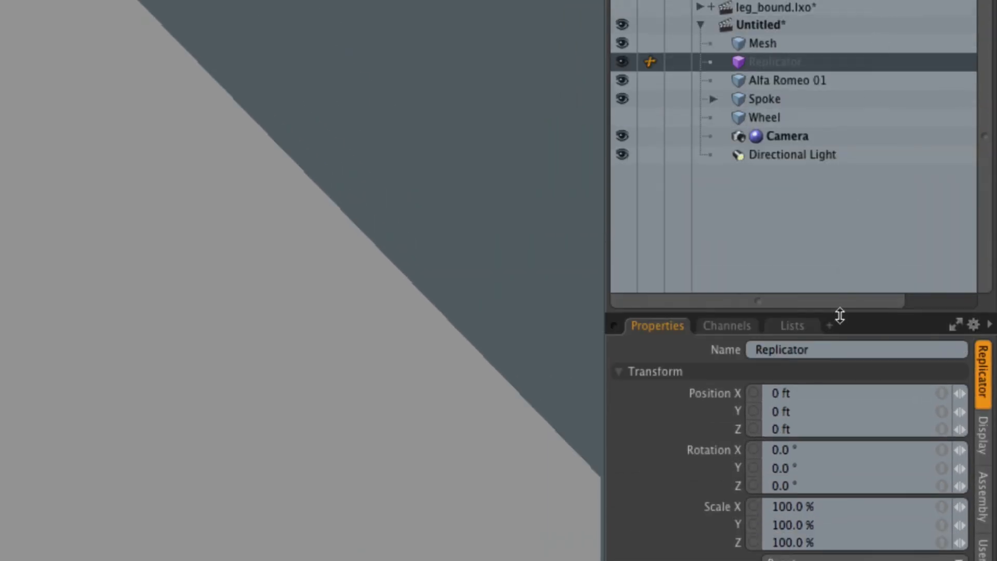
{"action": "left_click_drag", "start_coordinate": [839, 316], "coordinate": [839, 214]}
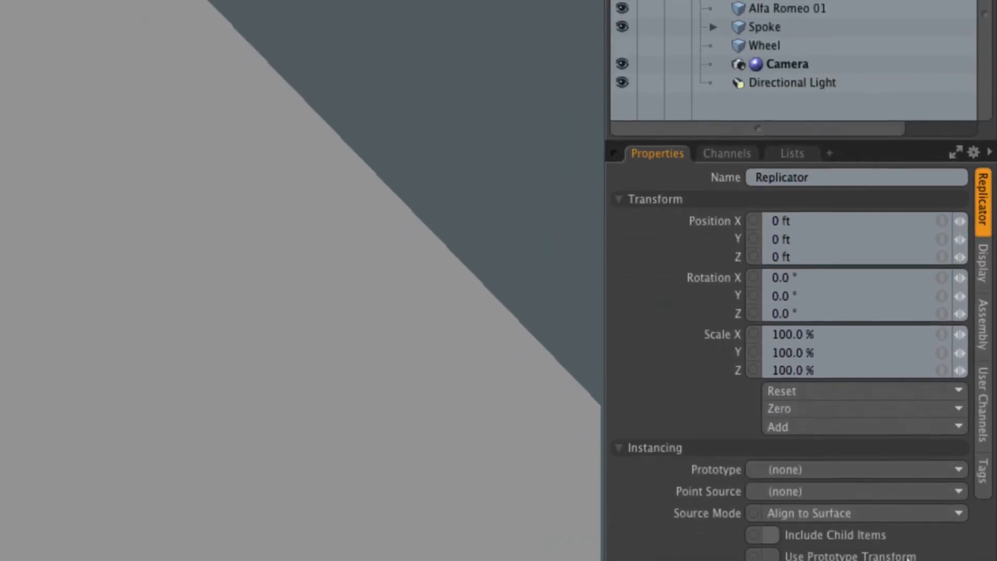
{"action": "left_click", "coordinate": [813, 469]}
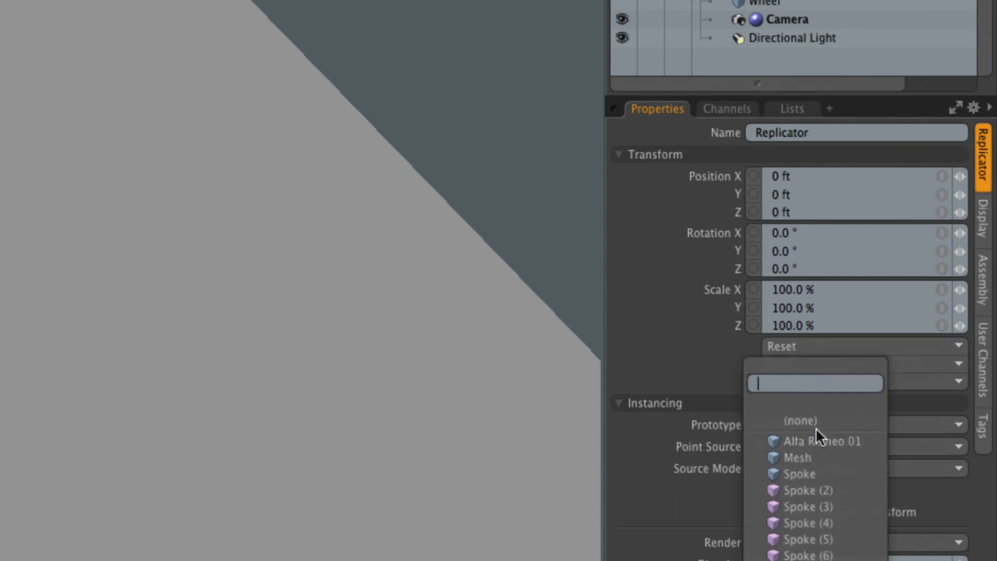
{"action": "left_click", "coordinate": [817, 440]}
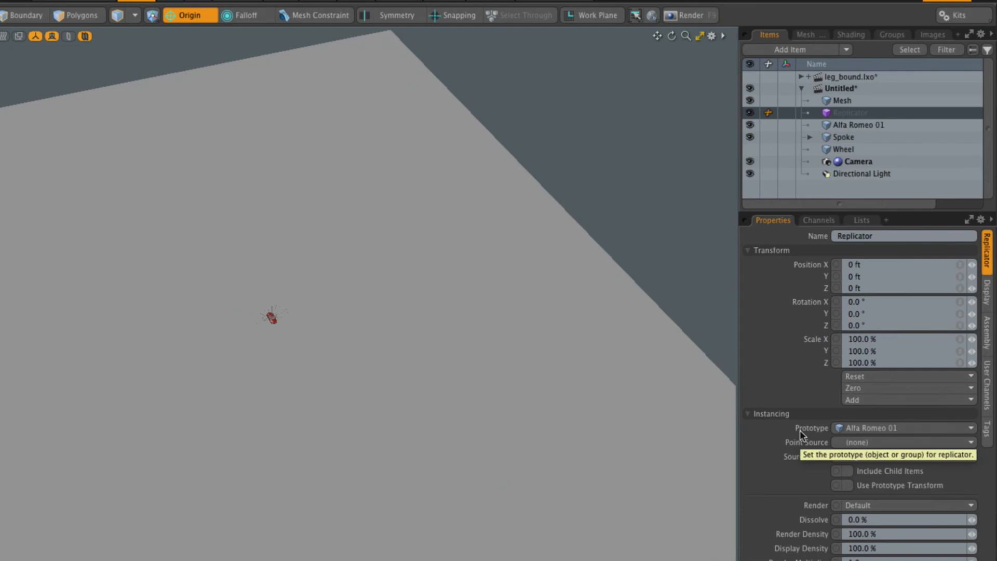
{"action": "left_click", "coordinate": [912, 442]}
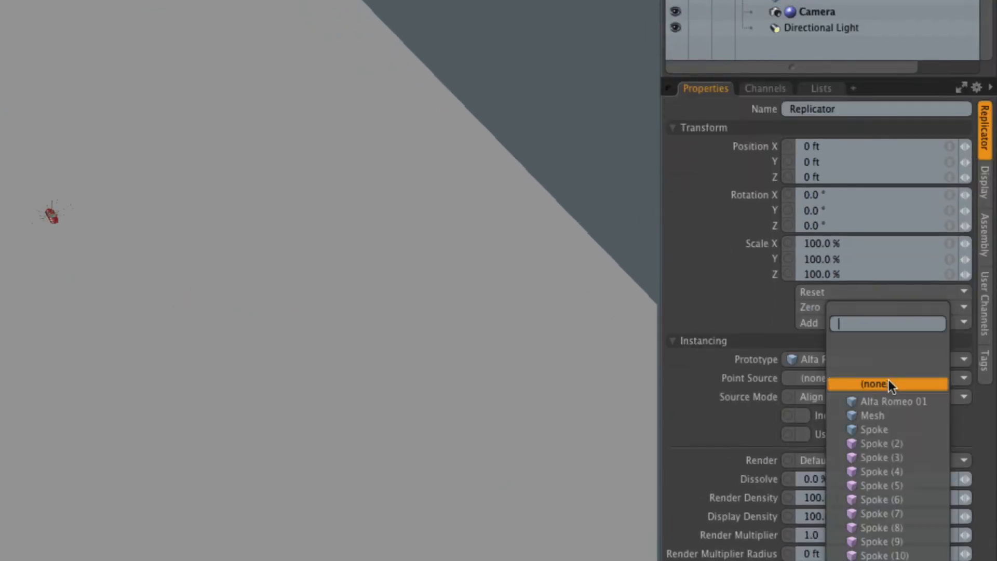
{"action": "left_click", "coordinate": [891, 415]}
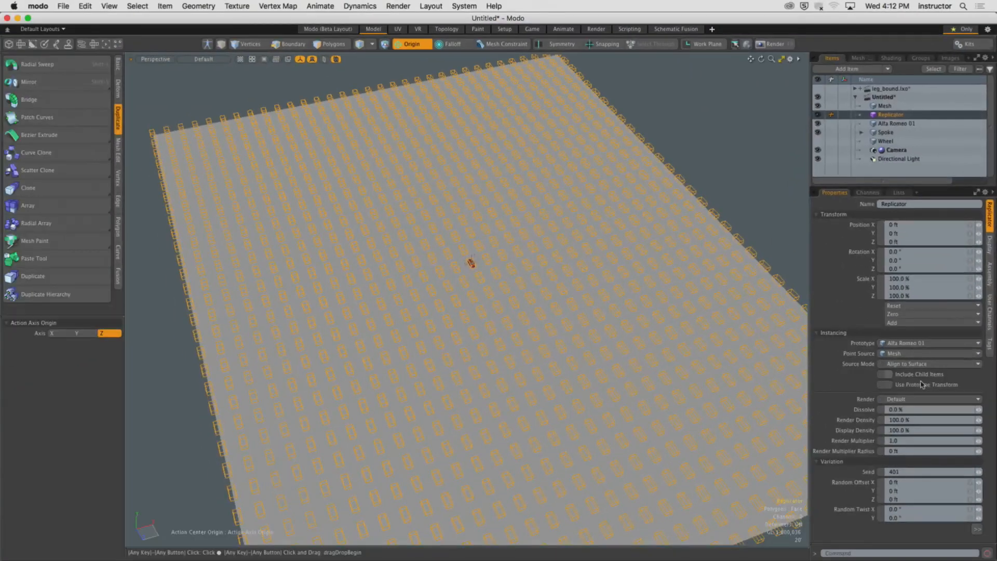
Switch the viewport to the camera view and hide the Spoke item.
{"action": "left_click_drag", "start_coordinate": [631, 381], "coordinate": [610, 372], "text": "alt"}
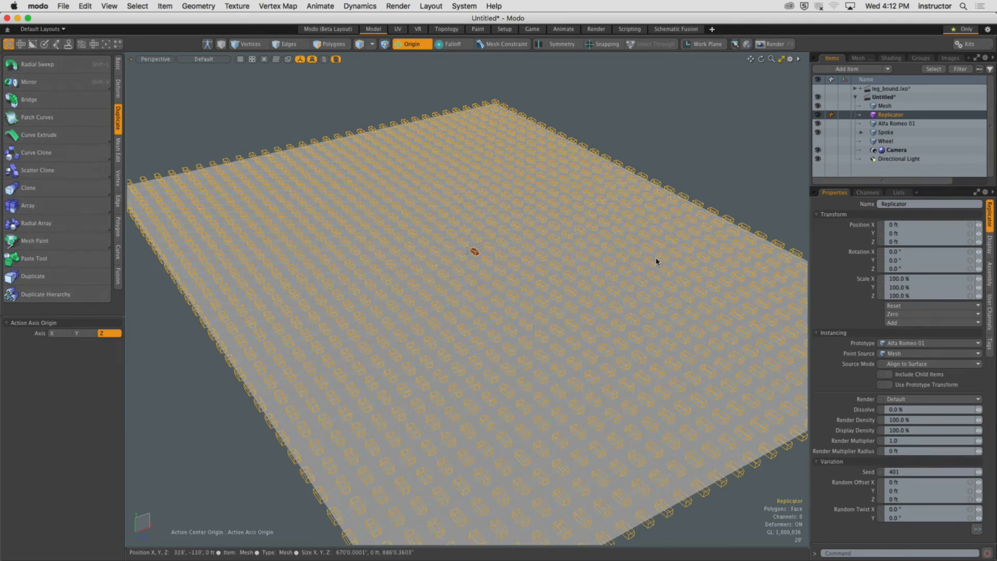
{"action": "key", "text": "KP_Decimal"}
{"action": "left_click_drag", "start_coordinate": [789, 130], "coordinate": [771, 129], "text": "ctrl+alt"}
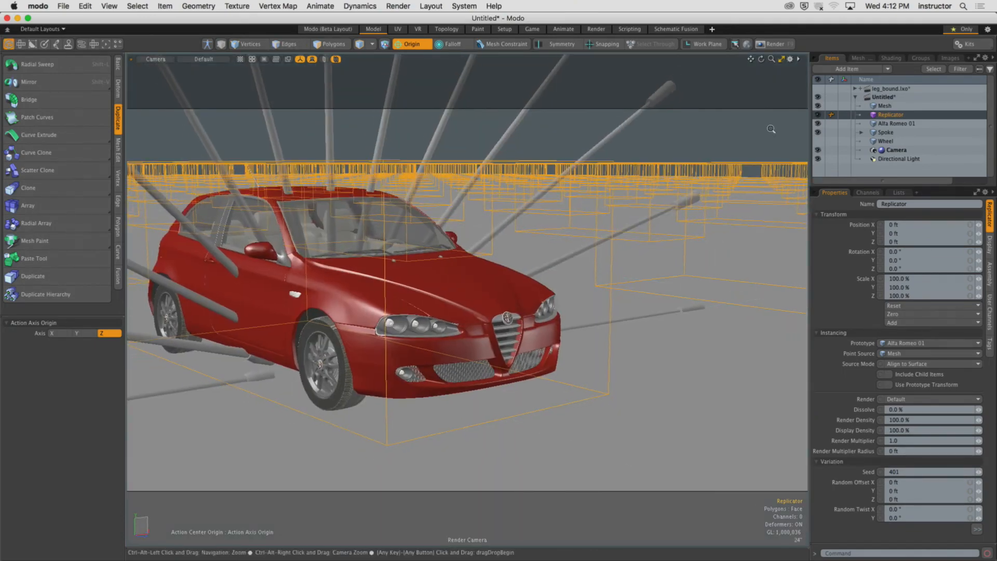
{"action": "left_click", "coordinate": [817, 132]}
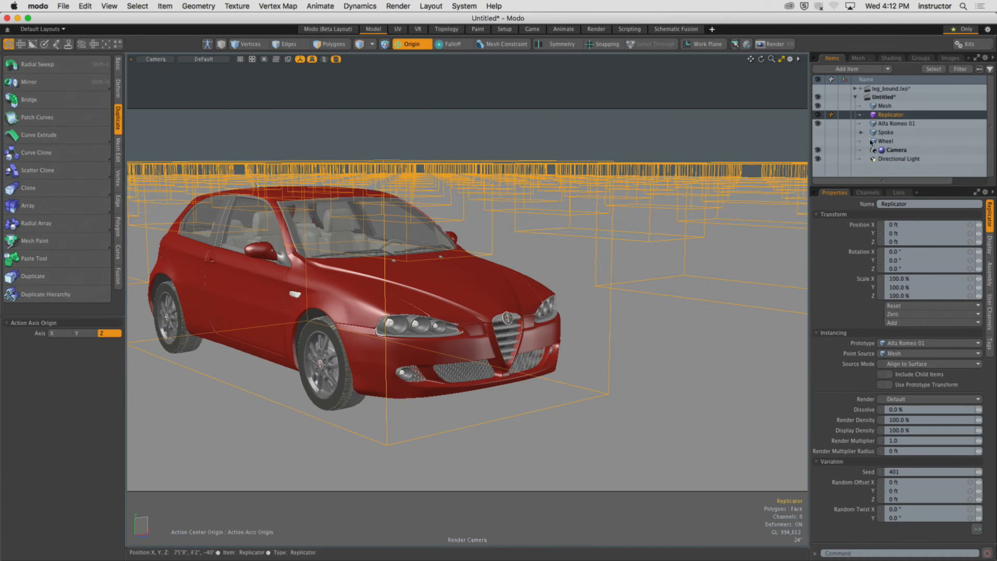
{"action": "left_click", "coordinate": [818, 132]}
{"action": "left_click_drag", "start_coordinate": [525, 229], "coordinate": [632, 204], "text": "ctrl+alt"}
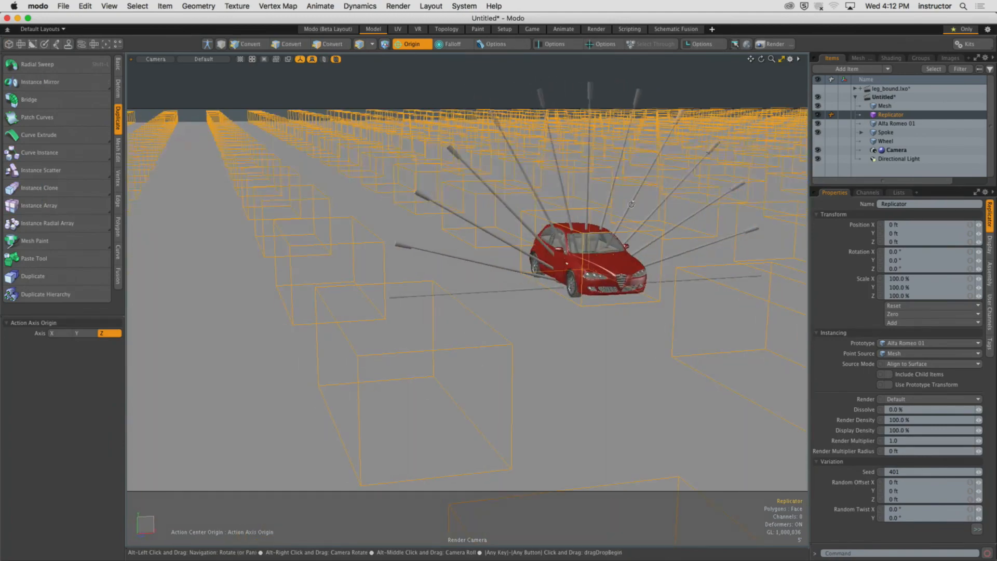
{"action": "left_click", "coordinate": [818, 132]}
{"action": "left_click_drag", "start_coordinate": [643, 169], "coordinate": [411, 215], "text": "alt"}
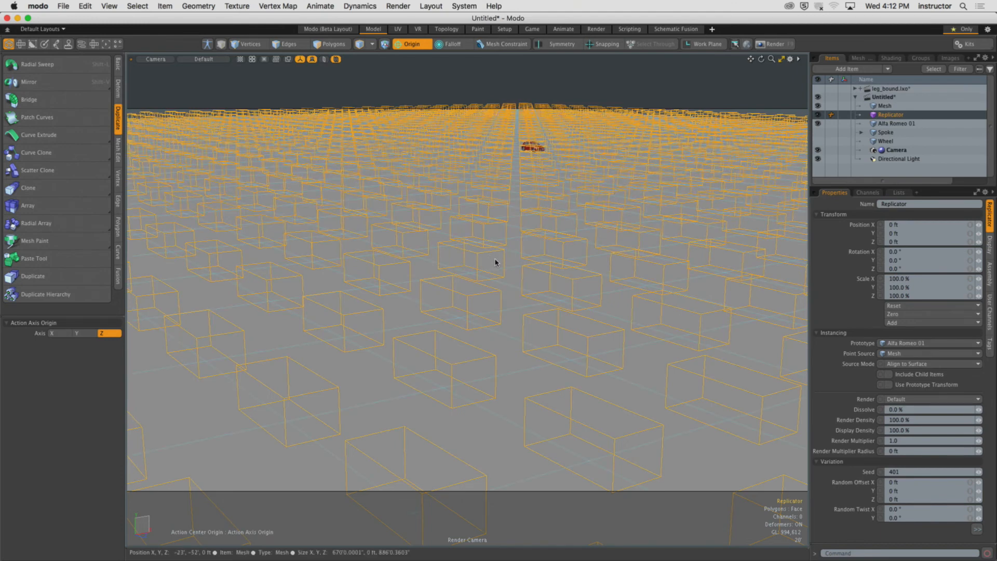
Run a preview render of the replicated cars, enlarging the preview window, then close it.
{"action": "key", "text": "F8"}
{"action": "left_click_drag", "start_coordinate": [597, 105], "coordinate": [326, 73]}
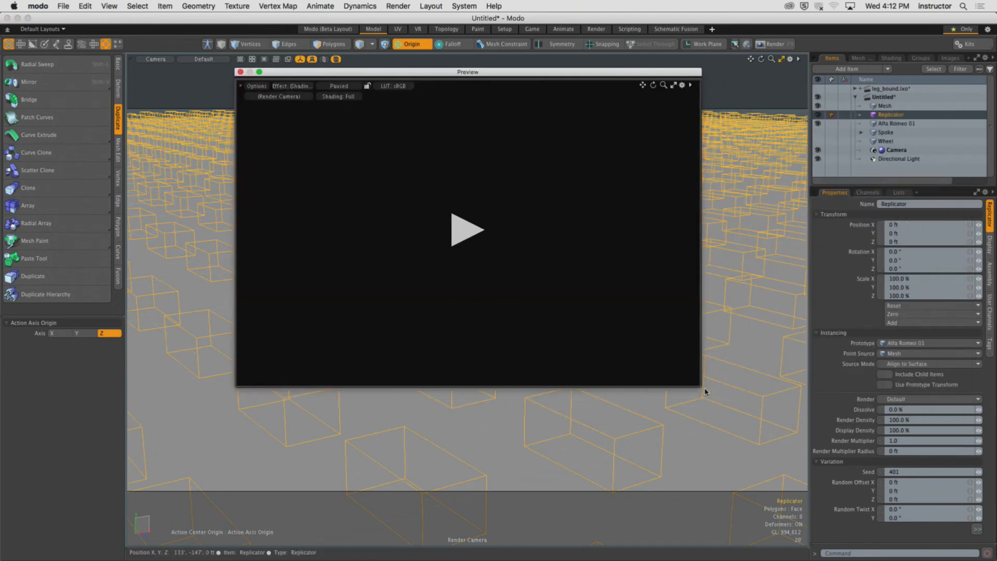
{"action": "left_click_drag", "start_coordinate": [702, 387], "coordinate": [883, 481]}
{"action": "left_click", "coordinate": [558, 278]}
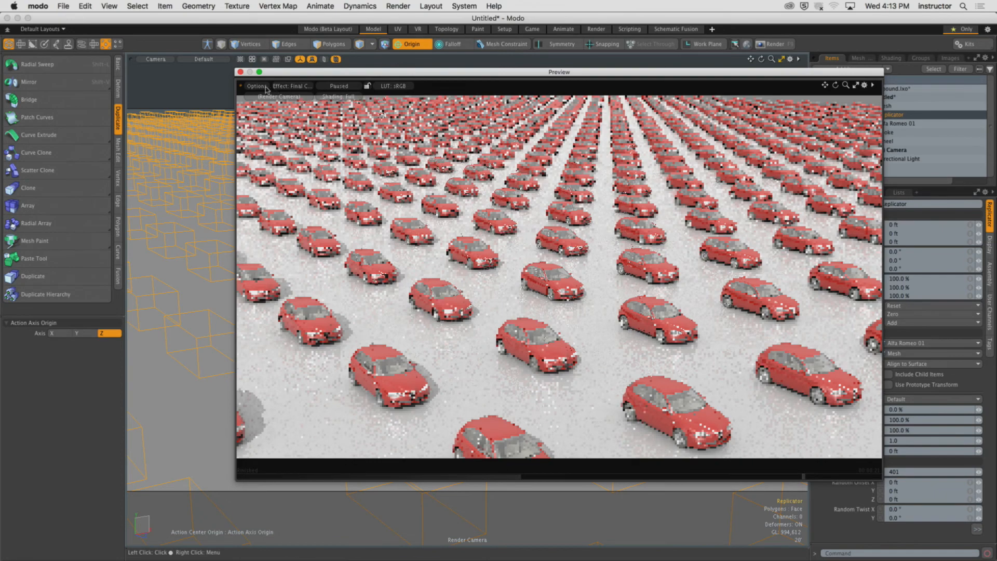
{"action": "left_click", "coordinate": [240, 72]}
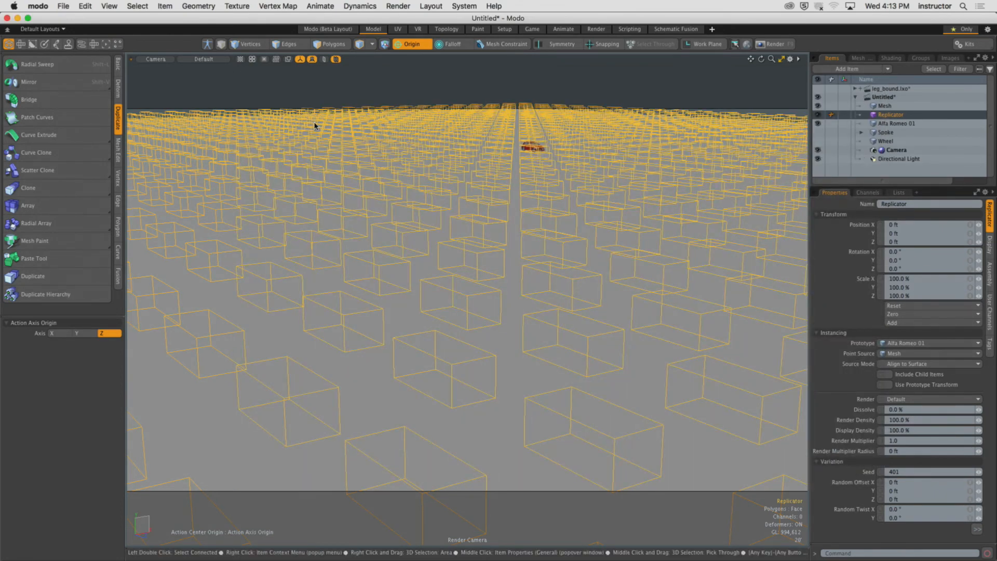
Start a final render, abort it, and close the render window.
{"action": "key", "text": "F9"}
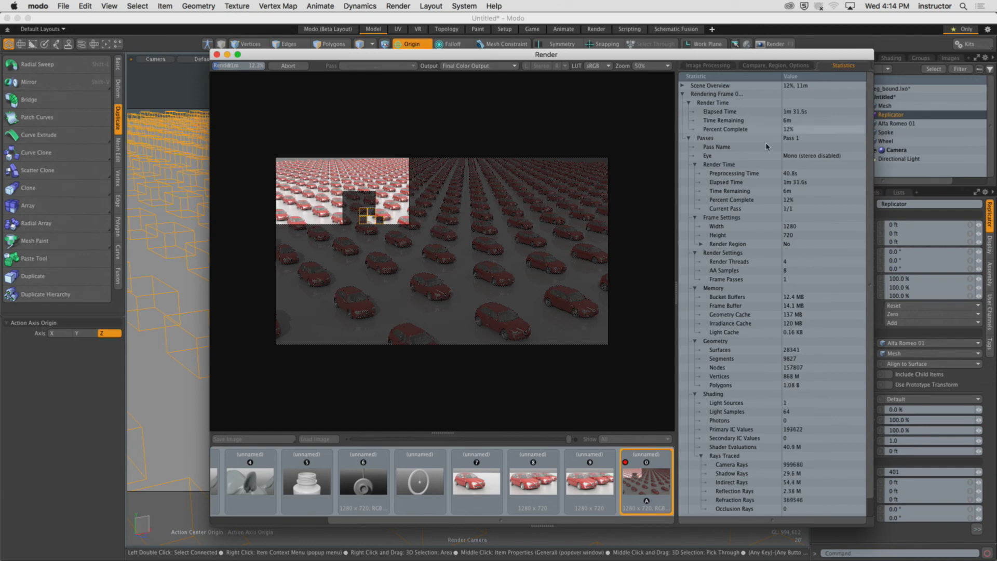
{"action": "left_click", "coordinate": [294, 68]}
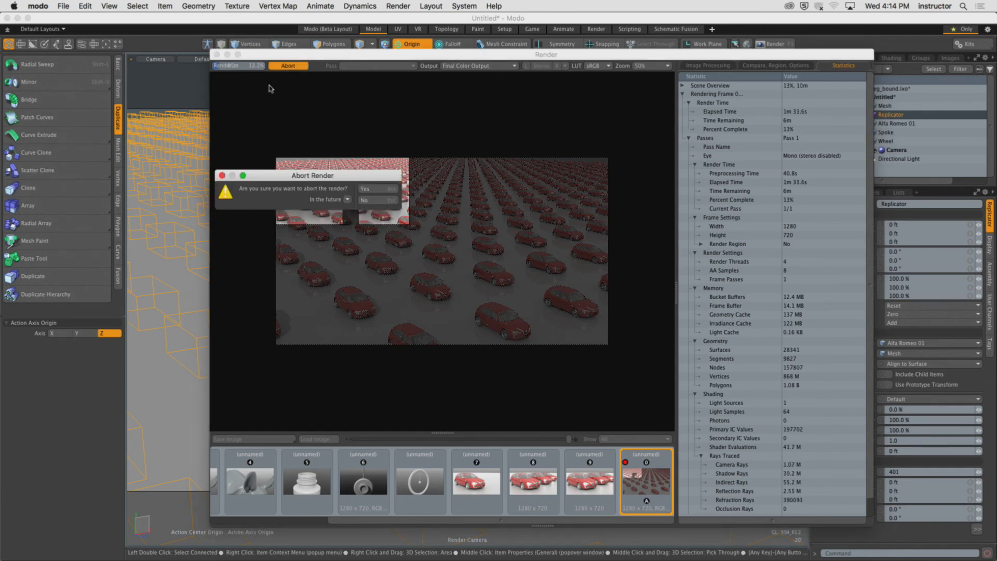
{"action": "left_click", "coordinate": [380, 200]}
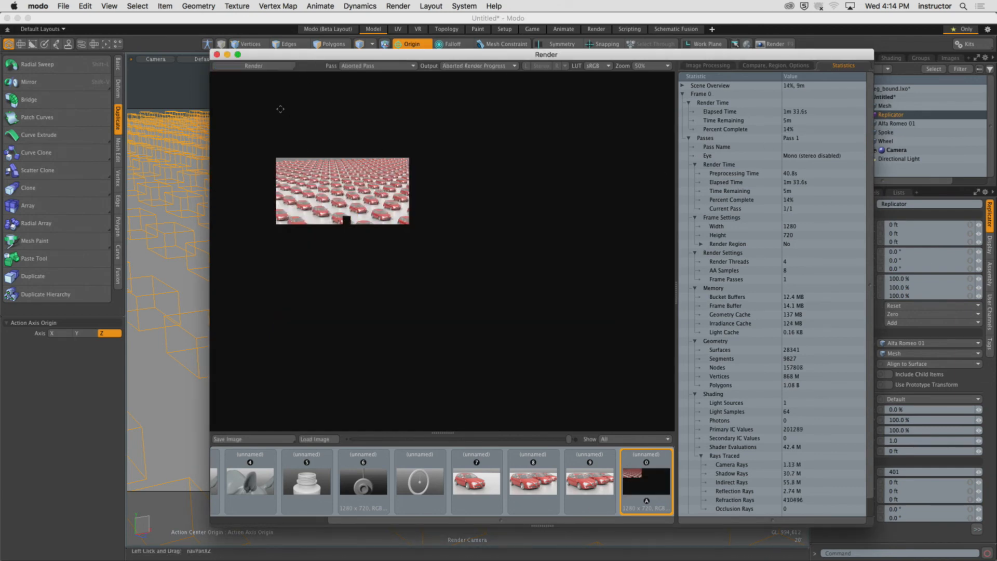
{"action": "left_click", "coordinate": [217, 55]}
Select the Replicator and set its Random Scale to 20% and Random Twist Y to 15°.
{"action": "left_click", "coordinate": [589, 89]}
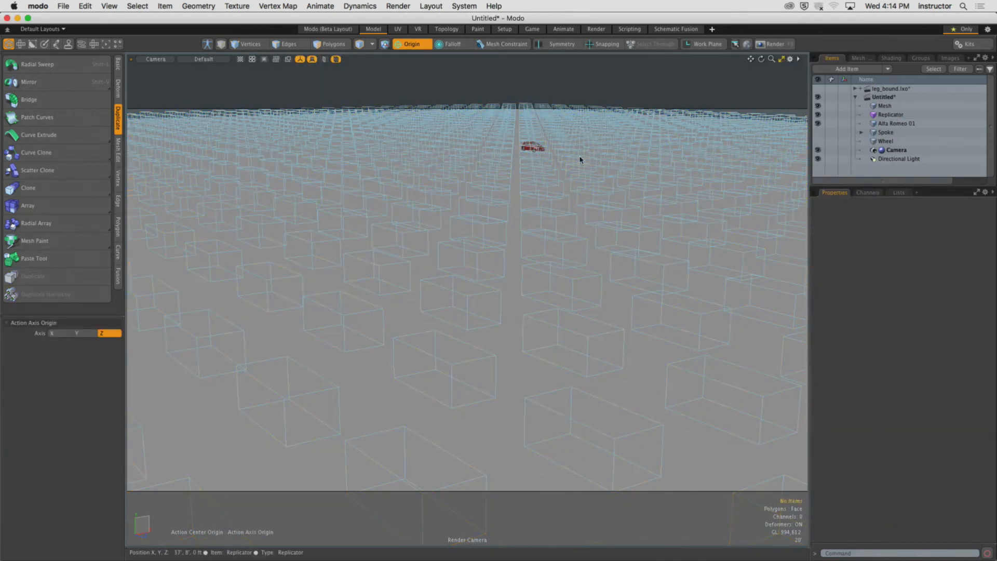
{"action": "left_click_drag", "start_coordinate": [570, 173], "coordinate": [545, 182], "text": "alt"}
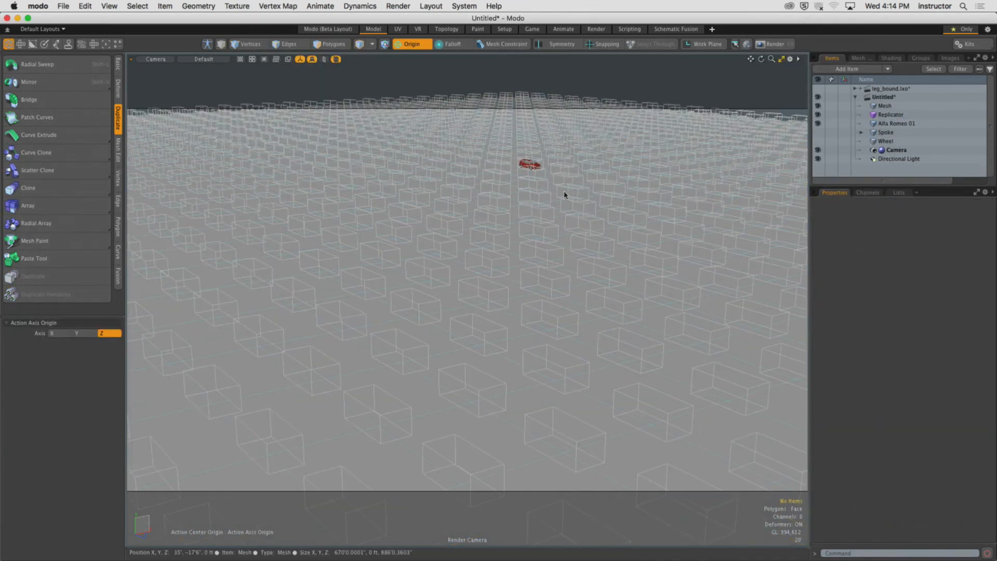
{"action": "left_click", "coordinate": [891, 115]}
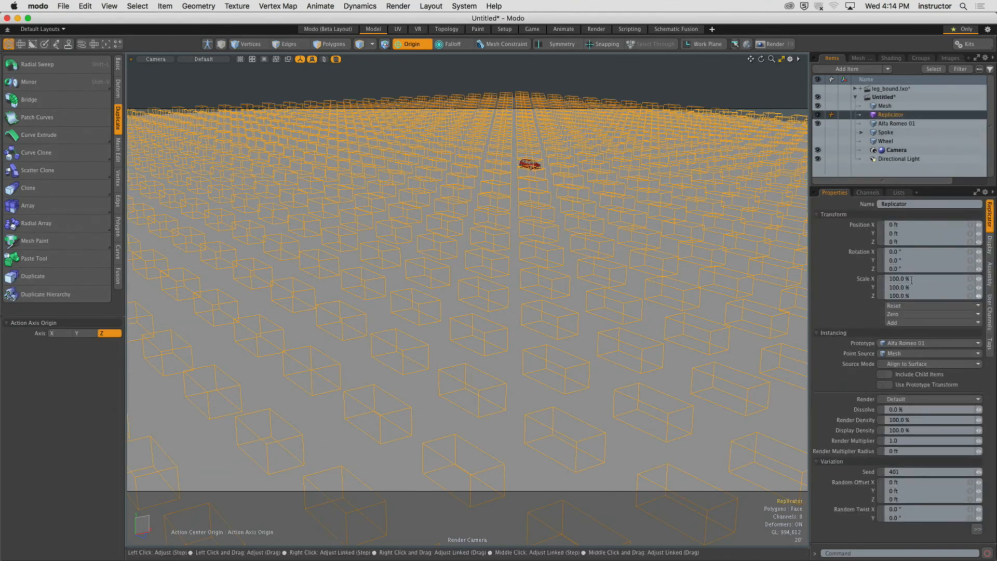
{"action": "left_click_drag", "start_coordinate": [910, 188], "coordinate": [908, 135]}
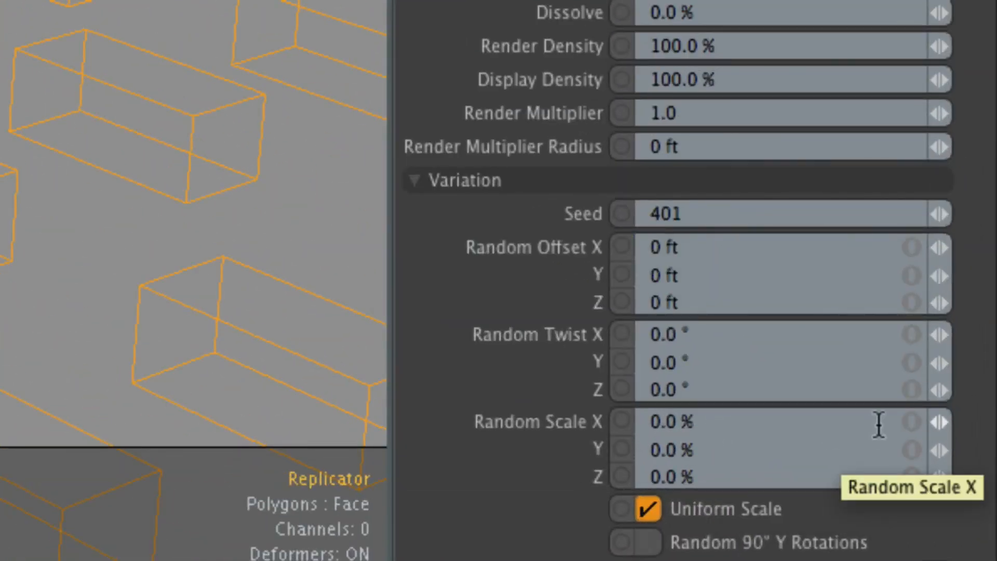
{"action": "left_click", "coordinate": [907, 422]}
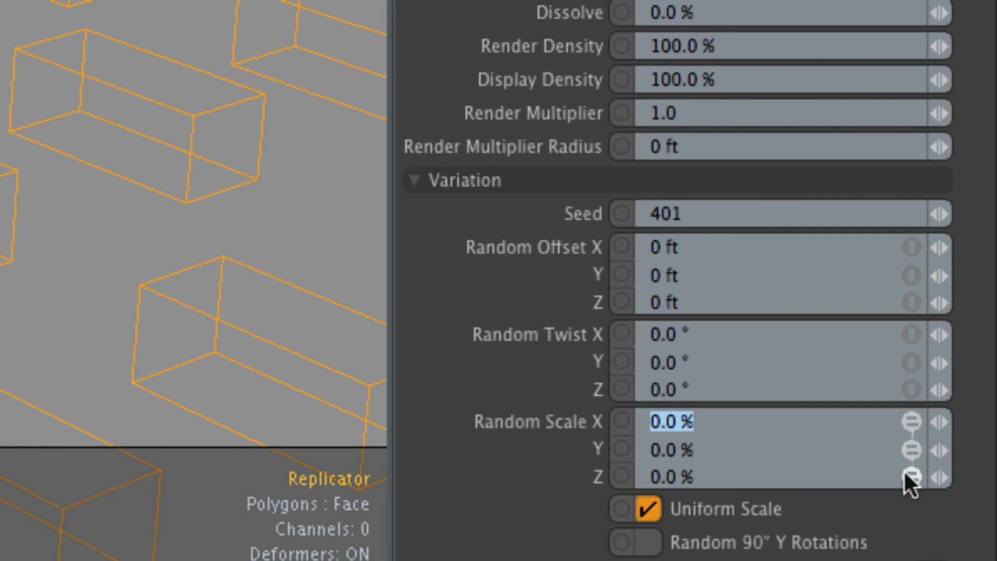
{"action": "type", "text": "20"}
{"action": "key", "text": "Return"}
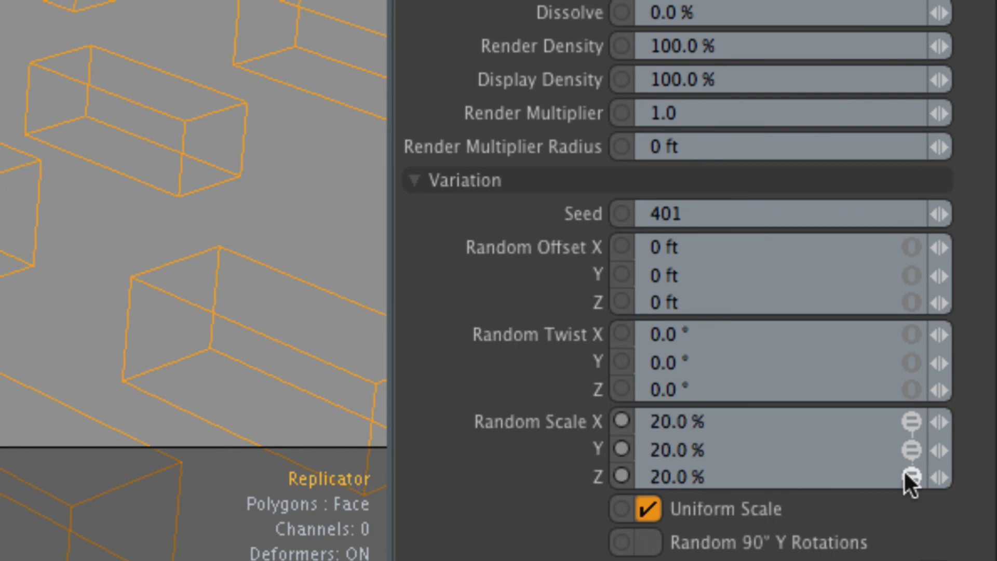
{"action": "left_click", "coordinate": [704, 363]}
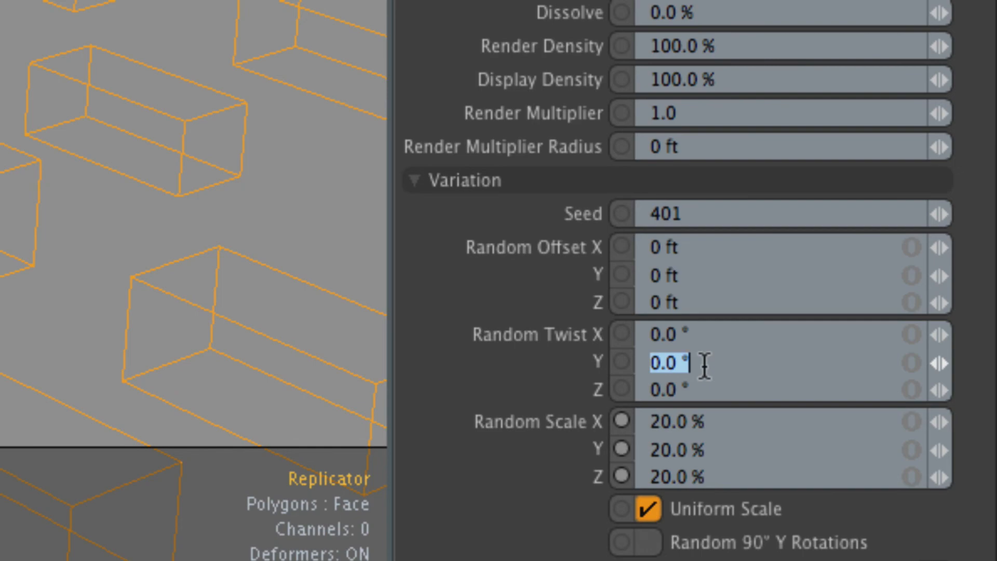
{"action": "type", "text": "15"}
{"action": "key", "text": "Return"}
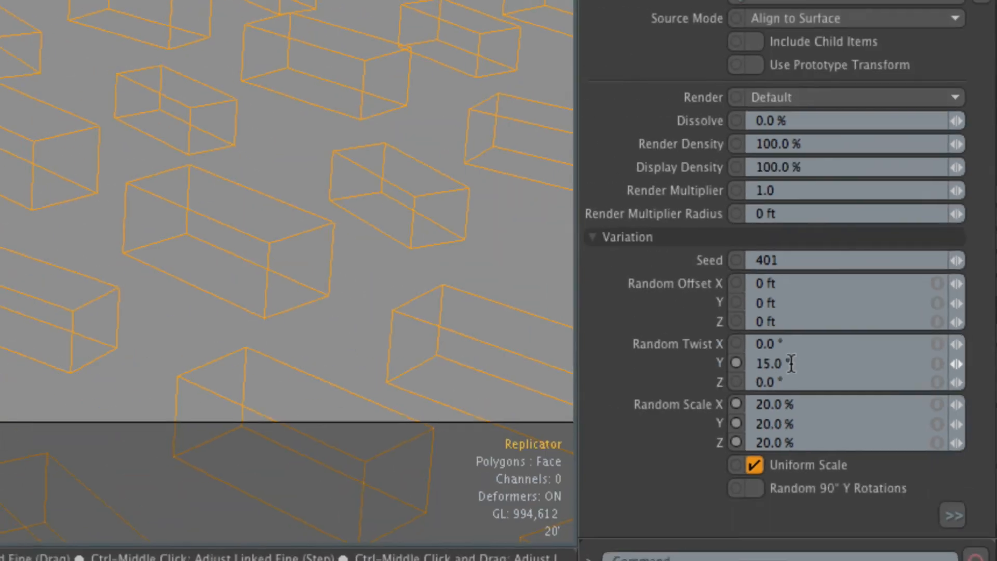
Set the Replicator's Random Scale to 50%.
{"action": "mouse_move", "coordinate": [333, 266]}
{"action": "left_mouse_down", "text": "alt"}
{"action": "mouse_move", "coordinate": [326, 250]}
{"action": "mouse_move", "coordinate": [336, 282]}
{"action": "left_mouse_up", "text": "alt"}
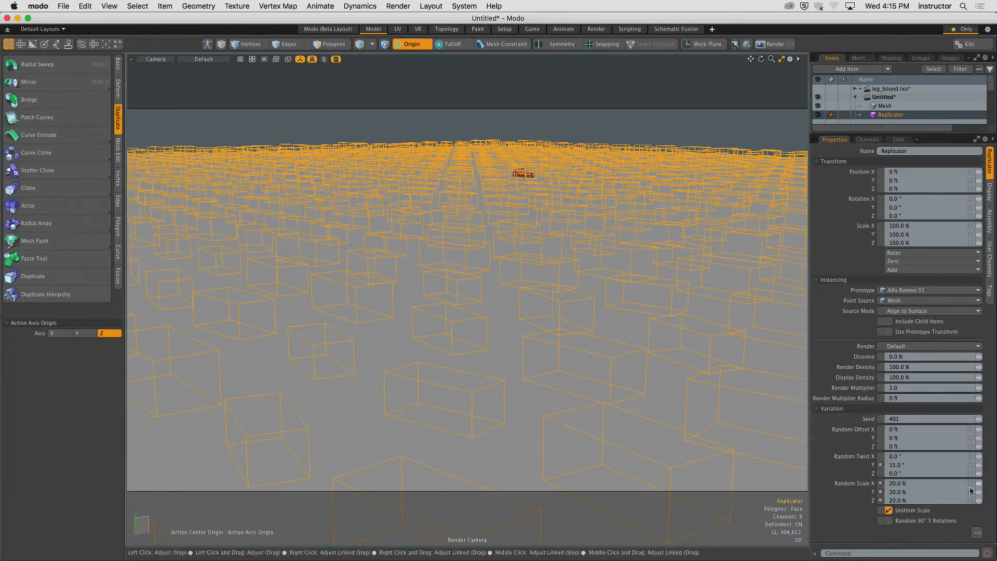
{"action": "key", "text": "Return"}
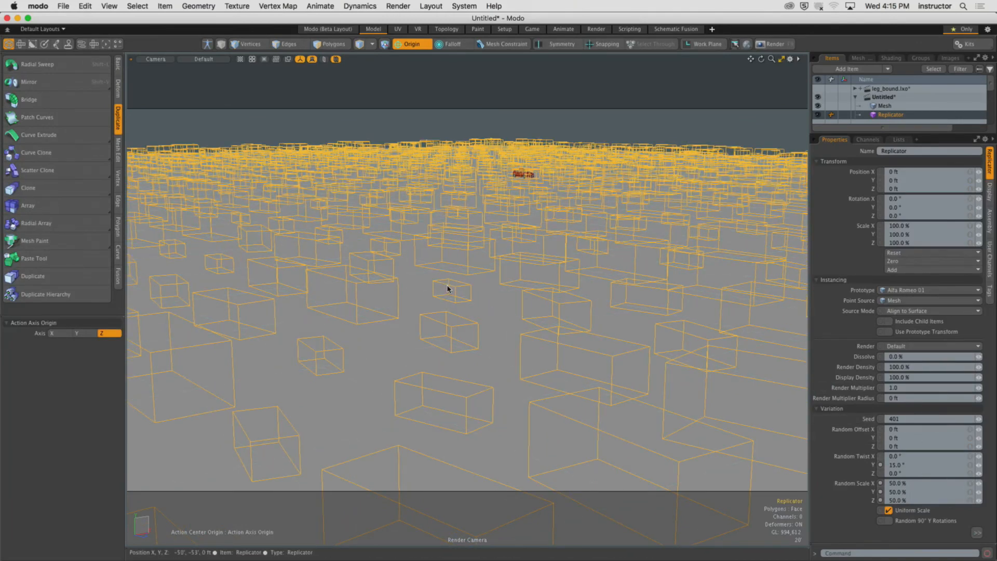
Run a preview render of the varied cars, then close the preview window.
{"action": "key", "text": "F8"}
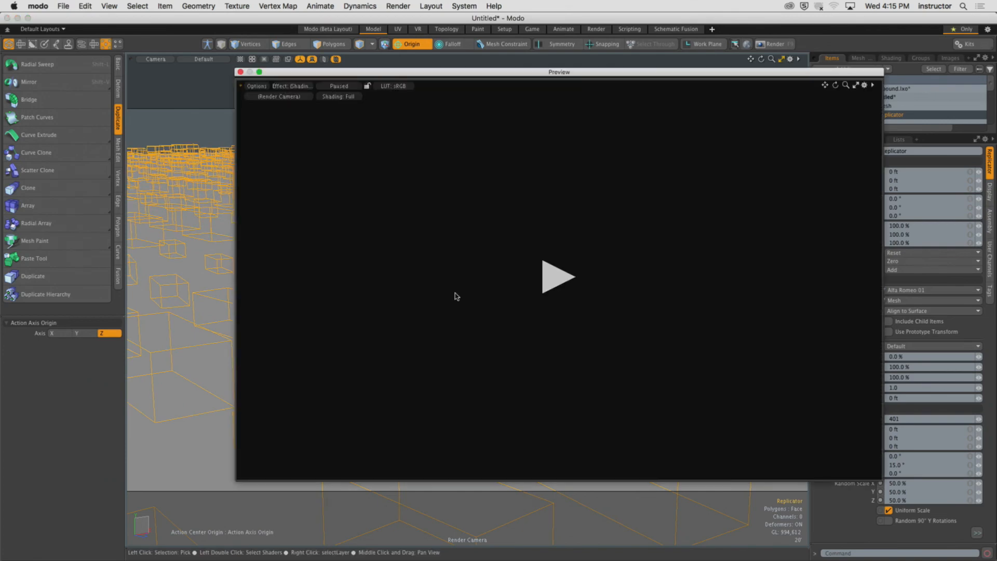
{"action": "left_click", "coordinate": [558, 287]}
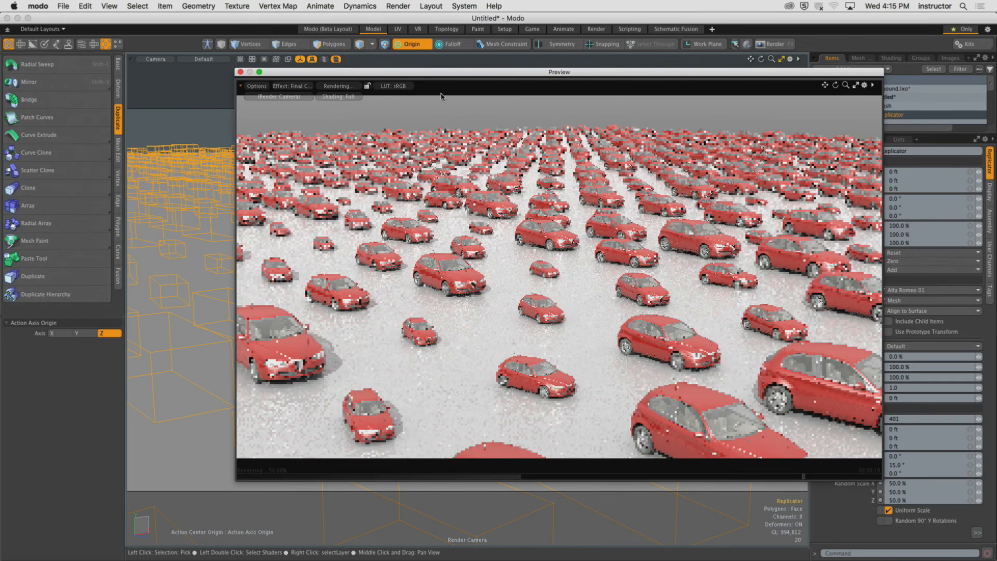
{"action": "left_click", "coordinate": [240, 72]}
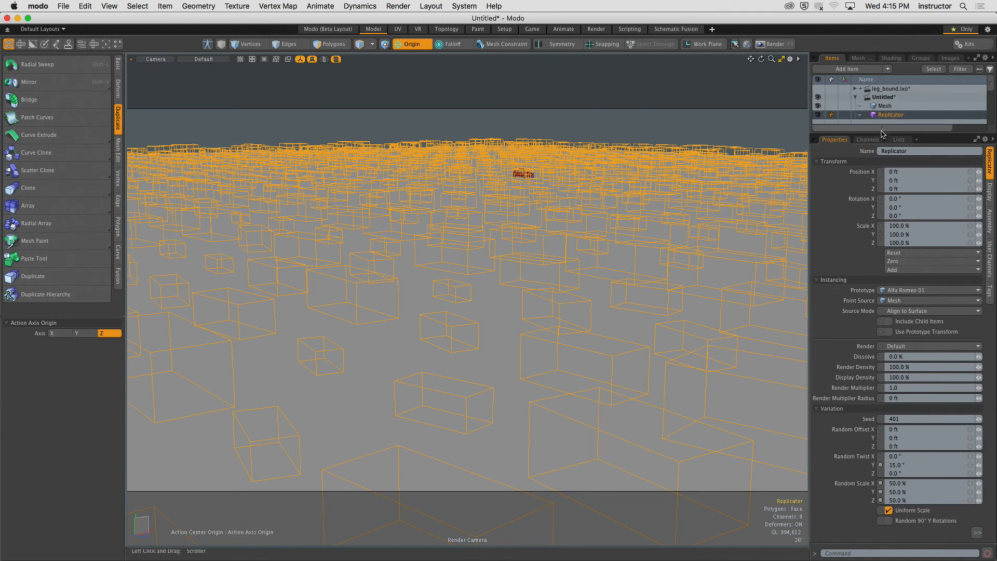
Load the Bus 01, Bus 02, Garbage Truck, Hybrid 01, Toy Car 01 and Chicken Cartoon 01 presets into the scene.
{"action": "left_click_drag", "start_coordinate": [881, 134], "coordinate": [881, 278]}
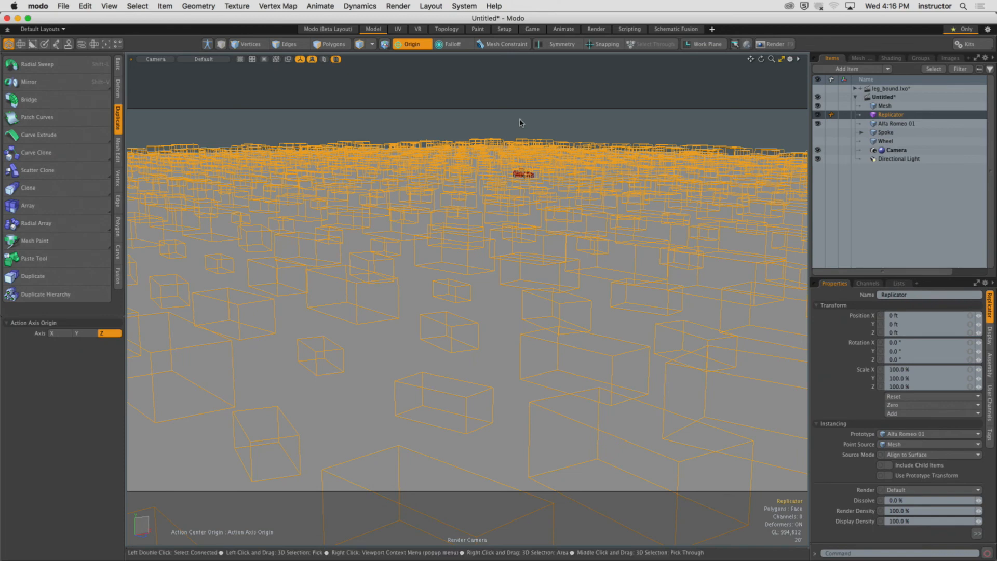
{"action": "key", "text": "F6"}
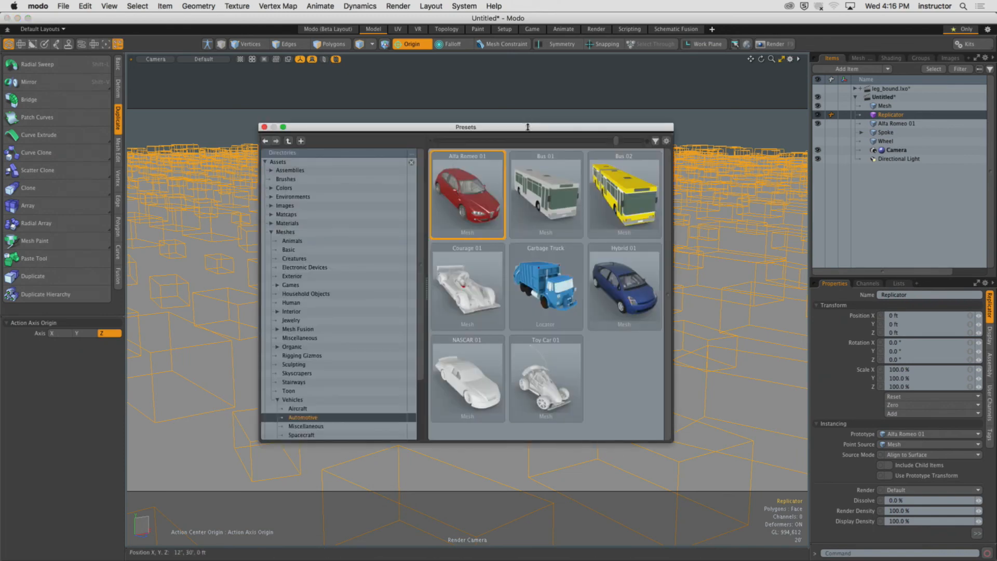
{"action": "double_click", "coordinate": [542, 383]}
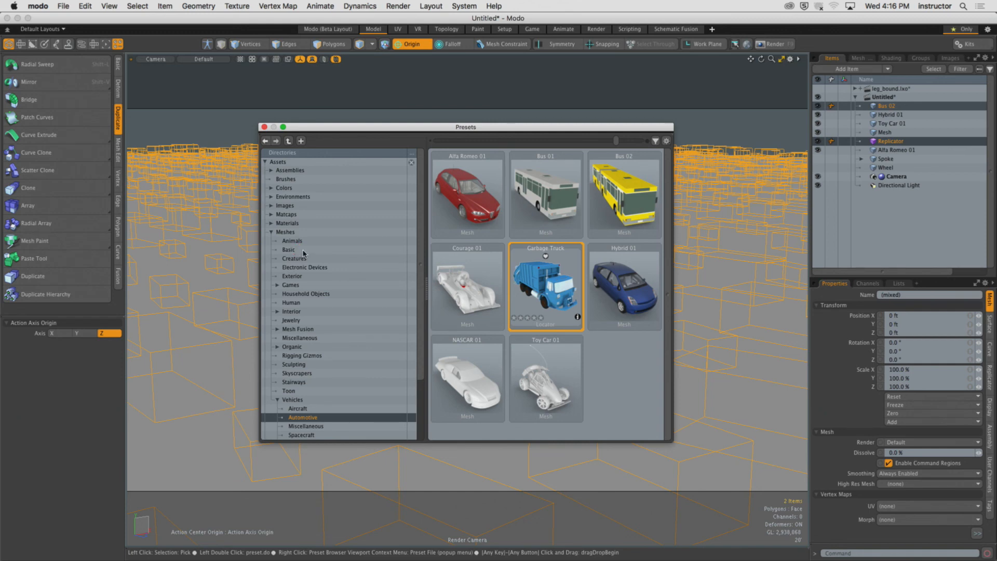
{"action": "left_click", "coordinate": [288, 250]}
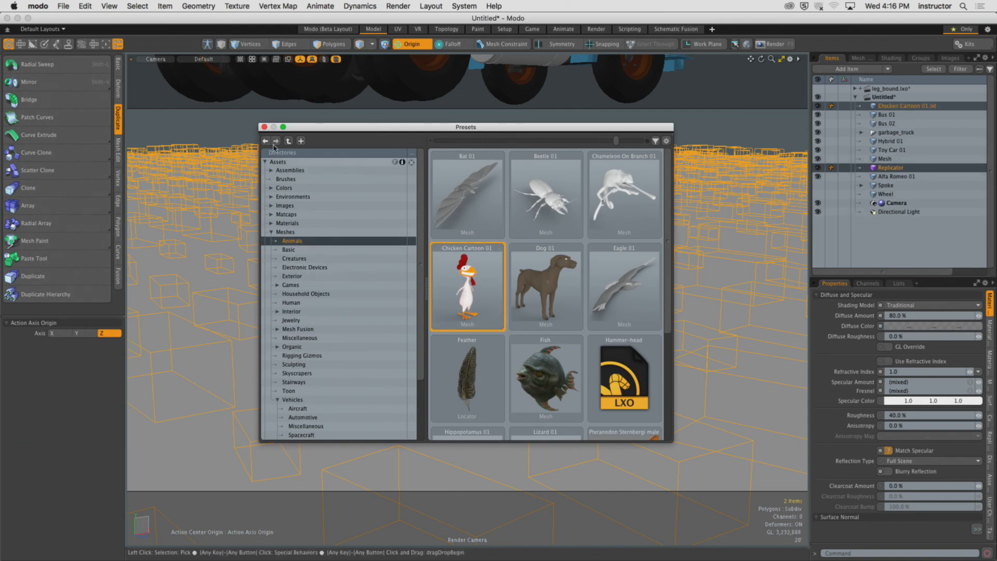
{"action": "left_click", "coordinate": [264, 127]}
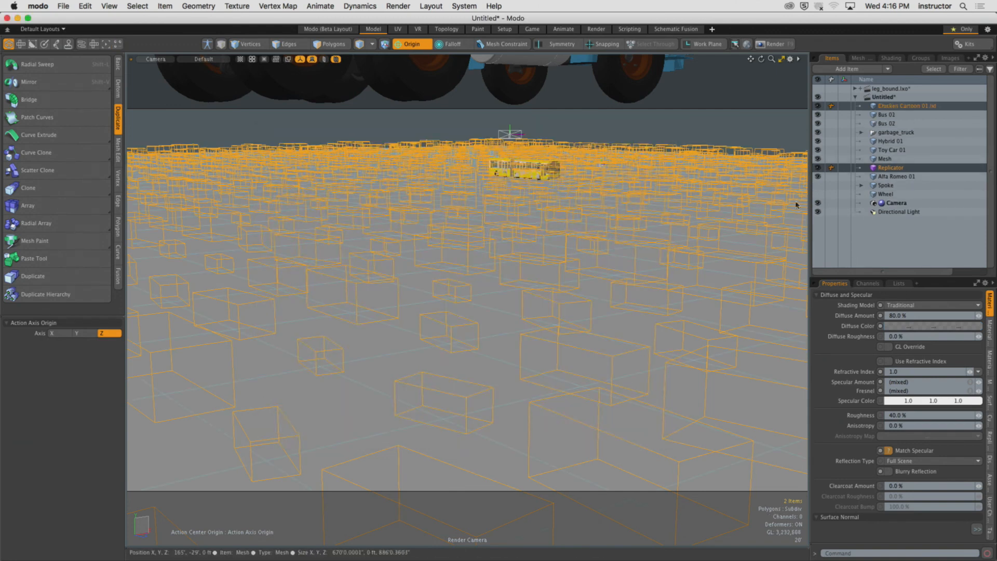
Hide the replicated instances and delete the garbage truck item together with its child items.
{"action": "key", "text": "h"}
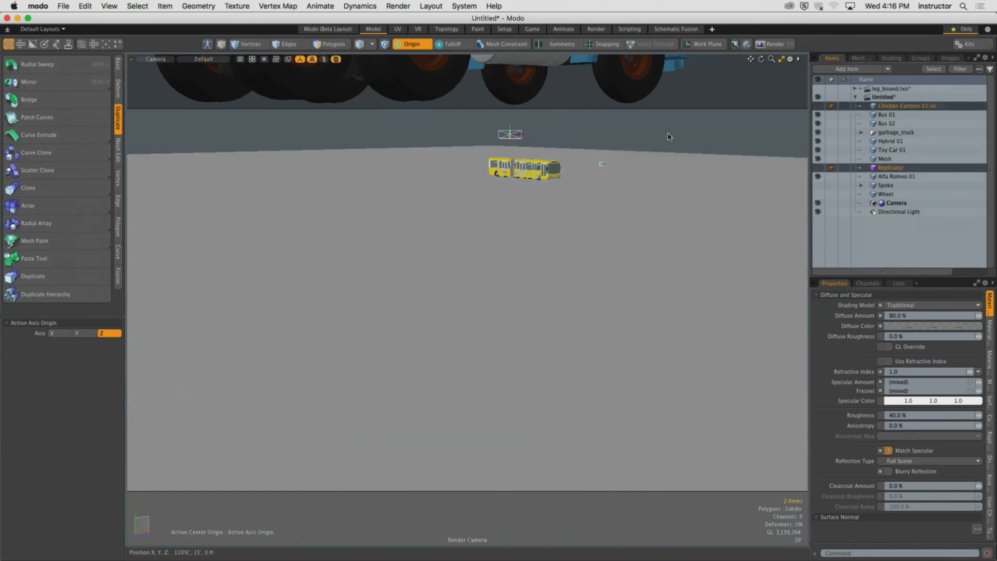
{"action": "key", "text": "KP_Decimal"}
{"action": "scroll", "coordinate": [636, 189], "scroll_direction": "down", "scroll_amount": 5}
{"action": "left_click_drag", "start_coordinate": [623, 217], "coordinate": [436, 179], "text": "alt+shift"}
{"action": "scroll", "coordinate": [513, 211], "scroll_direction": "up", "scroll_amount": 6}
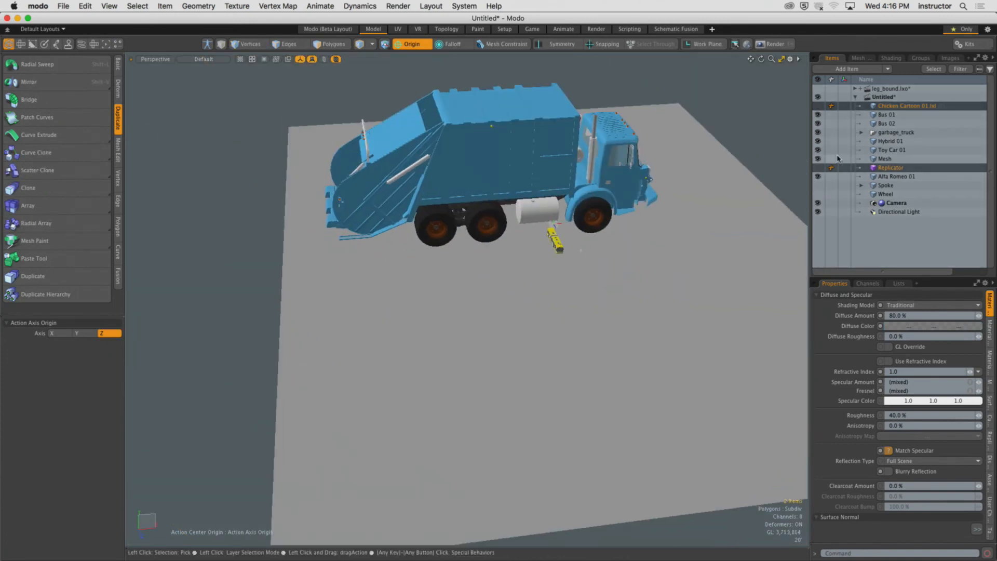
{"action": "left_click", "coordinate": [901, 132]}
{"action": "left_click", "coordinate": [982, 133]}
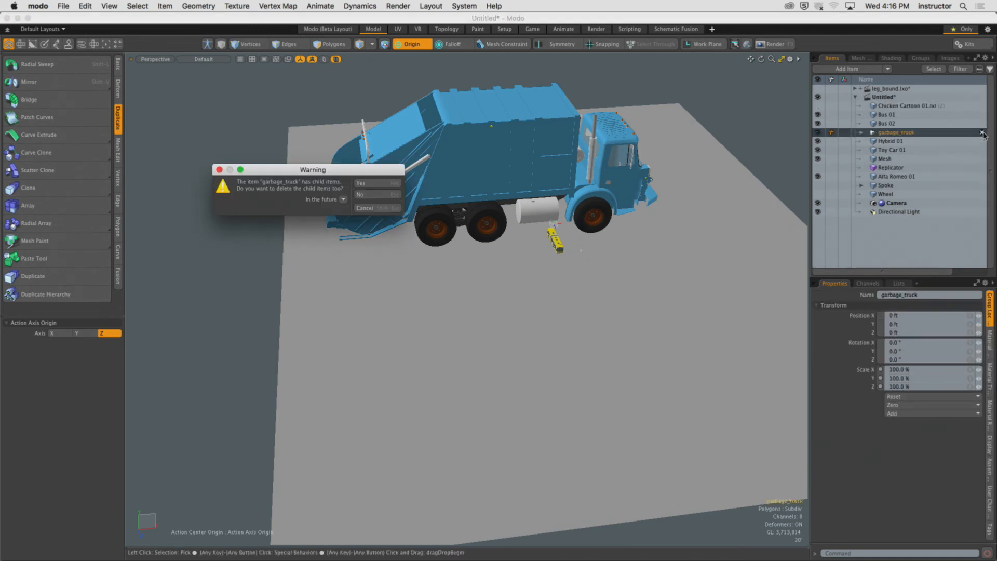
{"action": "left_click", "coordinate": [396, 182]}
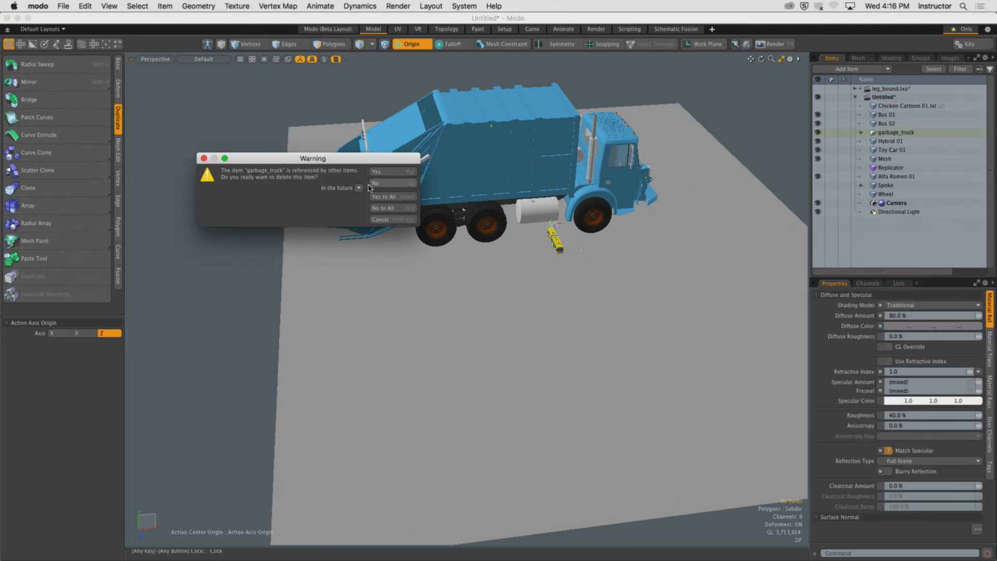
{"action": "left_click", "coordinate": [385, 198]}
Hide the chicken, Bus 01, Hybrid 01, Toy Car 01 and ground mesh so only the Alfa Romeo shows.
{"action": "left_click_drag", "start_coordinate": [574, 227], "coordinate": [655, 277], "text": "alt"}
{"action": "left_click_drag", "start_coordinate": [655, 277], "coordinate": [547, 251], "text": "alt"}
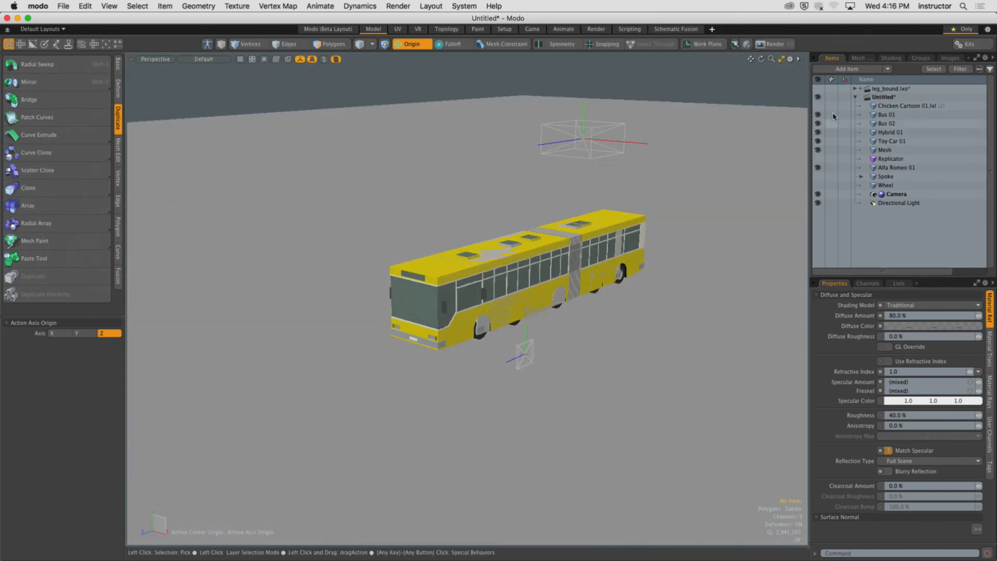
{"action": "left_click", "coordinate": [818, 106]}
{"action": "left_click", "coordinate": [898, 105]}
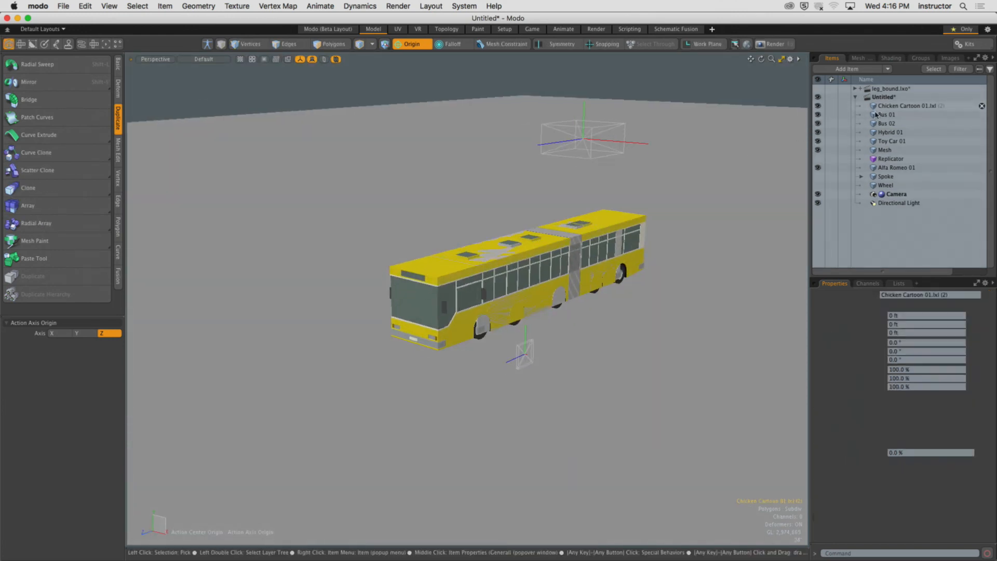
{"action": "left_click", "coordinate": [818, 115]}
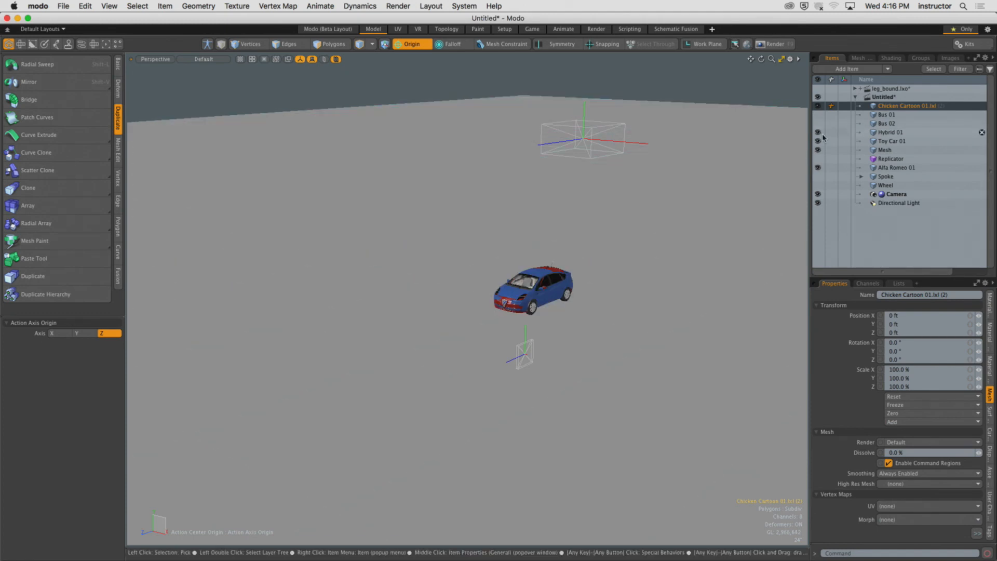
{"action": "left_click", "coordinate": [817, 133]}
{"action": "left_click", "coordinate": [818, 142]}
{"action": "left_click", "coordinate": [818, 150]}
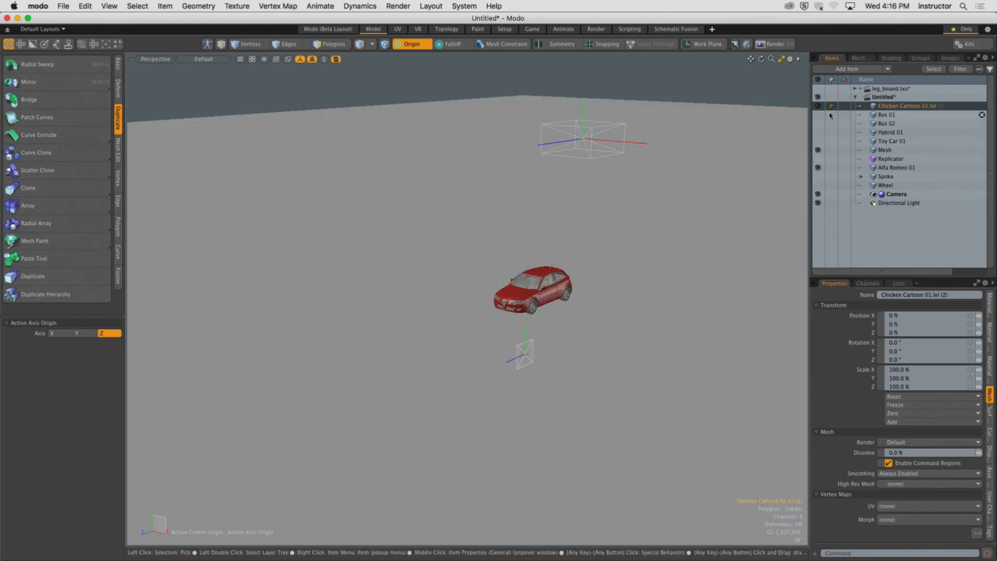
Scale the chicken up so it stands inside the Alfa Romeo with its head above the roof.
{"action": "key", "text": "shift+a"}
{"action": "left_click_drag", "start_coordinate": [663, 296], "coordinate": [523, 288], "text": "ctrl+alt"}
{"action": "key", "text": "3"}
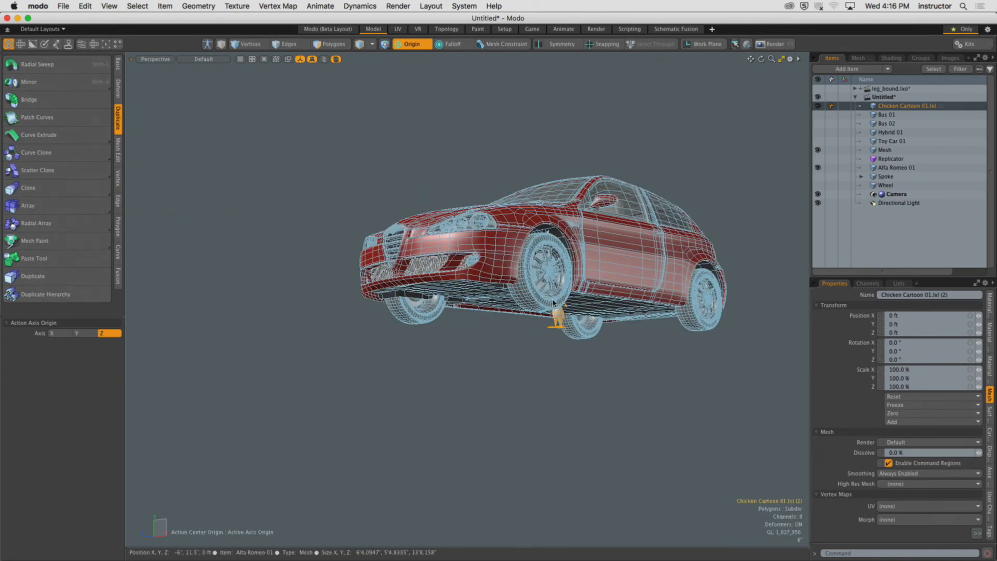
{"action": "key", "text": "r"}
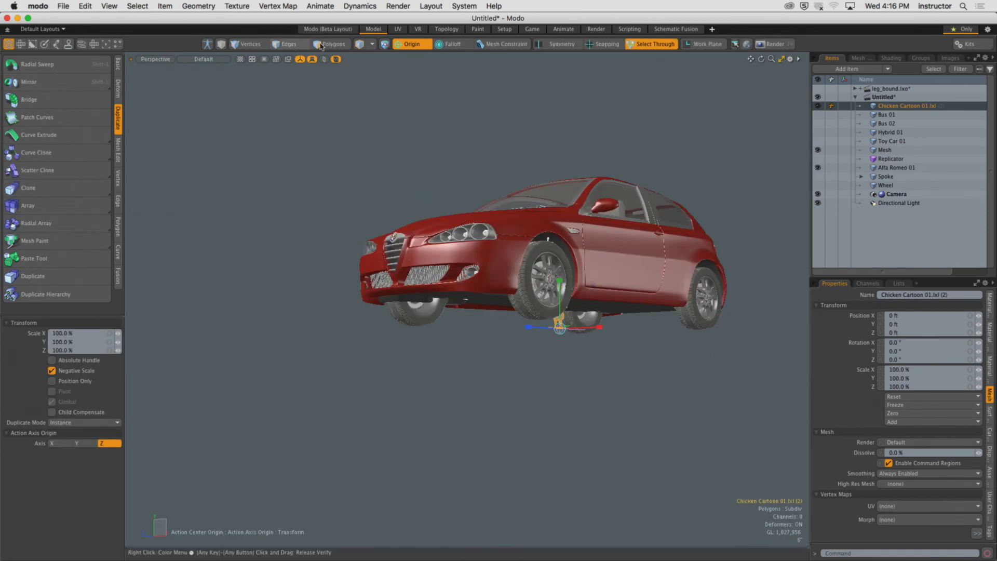
{"action": "left_click", "coordinate": [321, 45]}
{"action": "left_click_drag", "start_coordinate": [447, 138], "coordinate": [450, 186], "text": "alt"}
{"action": "middle_click_drag", "start_coordinate": [459, 188], "coordinate": [637, 422]}
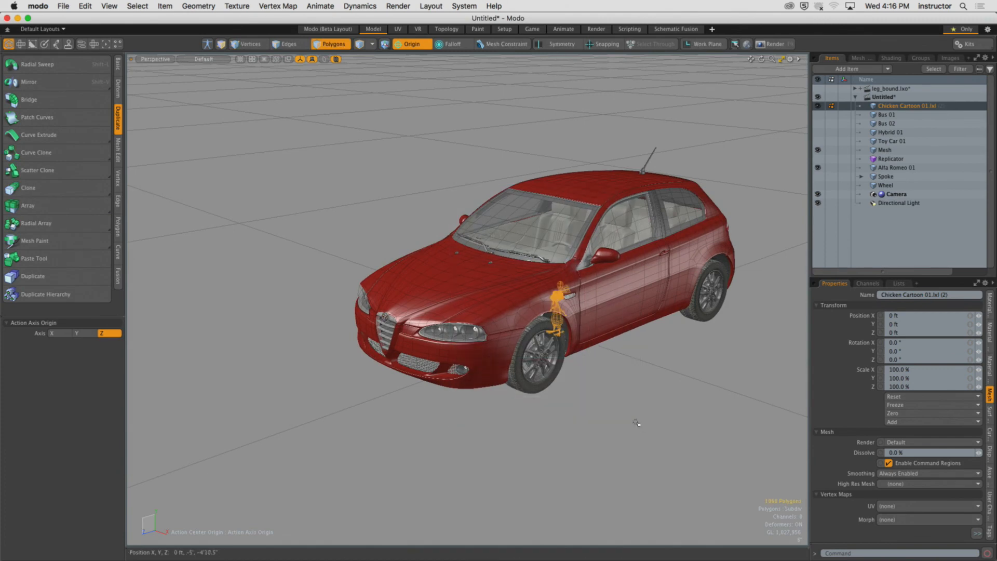
{"action": "left_click_drag", "start_coordinate": [637, 423], "coordinate": [616, 384], "text": "alt"}
{"action": "key", "text": "r"}
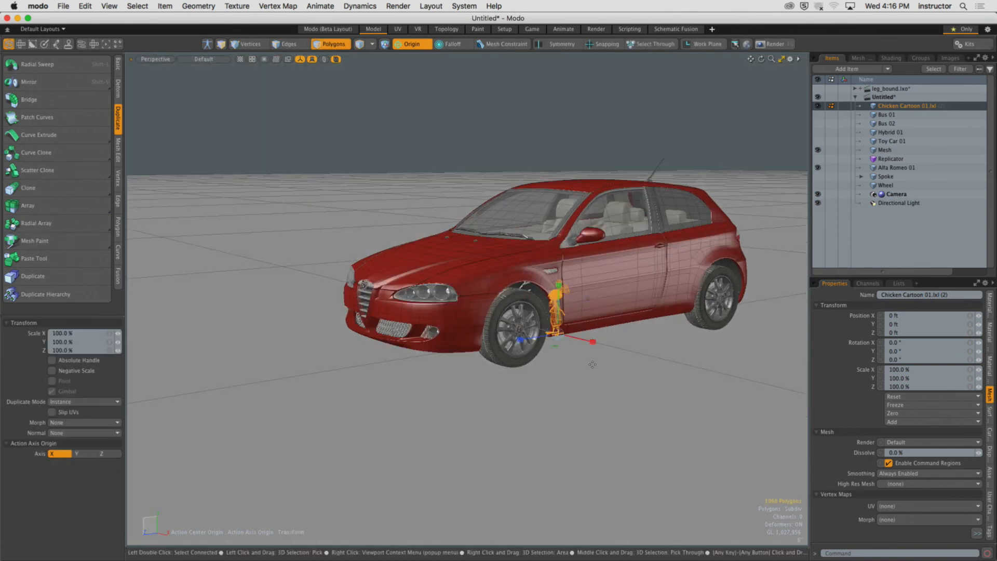
{"action": "left_click_drag", "start_coordinate": [561, 340], "coordinate": [636, 324]}
{"action": "key", "text": "space"}
{"action": "left_click", "coordinate": [405, 113]}
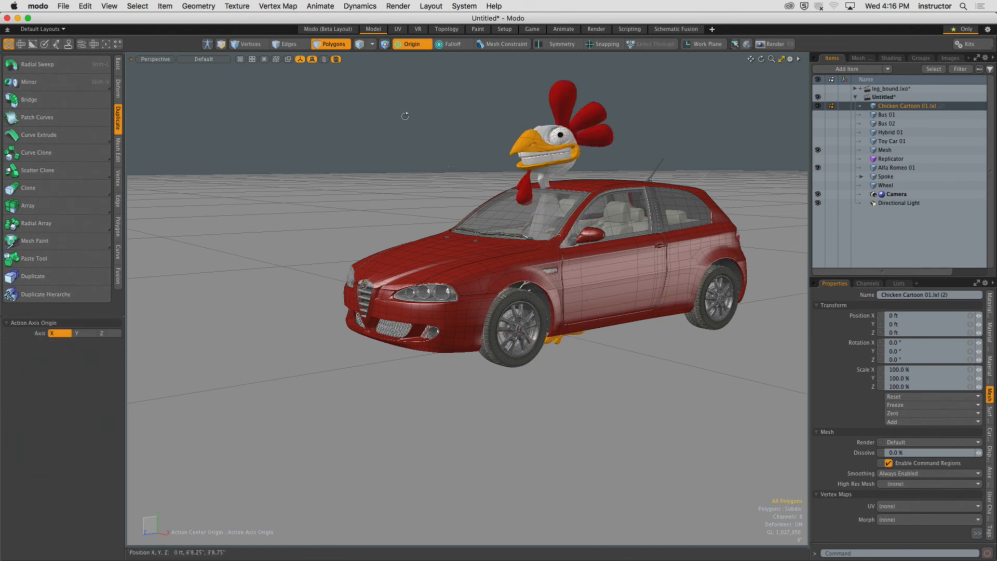
{"action": "mouse_move", "coordinate": [405, 113]}
{"action": "left_mouse_down", "text": "alt"}
{"action": "mouse_move", "coordinate": [685, 151]}
{"action": "mouse_move", "coordinate": [659, 139]}
{"action": "mouse_move", "coordinate": [317, 143]}
{"action": "mouse_move", "coordinate": [296, 119]}
{"action": "mouse_move", "coordinate": [415, 130]}
{"action": "left_mouse_up", "text": "alt"}
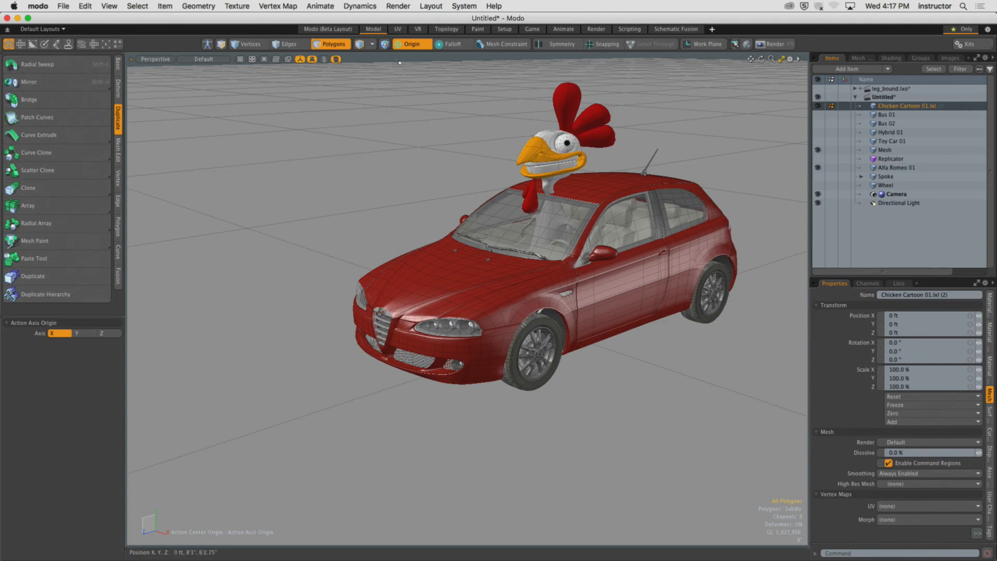
Select the chicken, both buses, Hybrid 01, Toy Car 01 and Alfa Romeo 01 and group them as Cars and Chicken.
{"action": "left_click", "coordinate": [359, 45]}
{"action": "scroll", "coordinate": [614, 200], "scroll_direction": "down", "scroll_amount": 4}
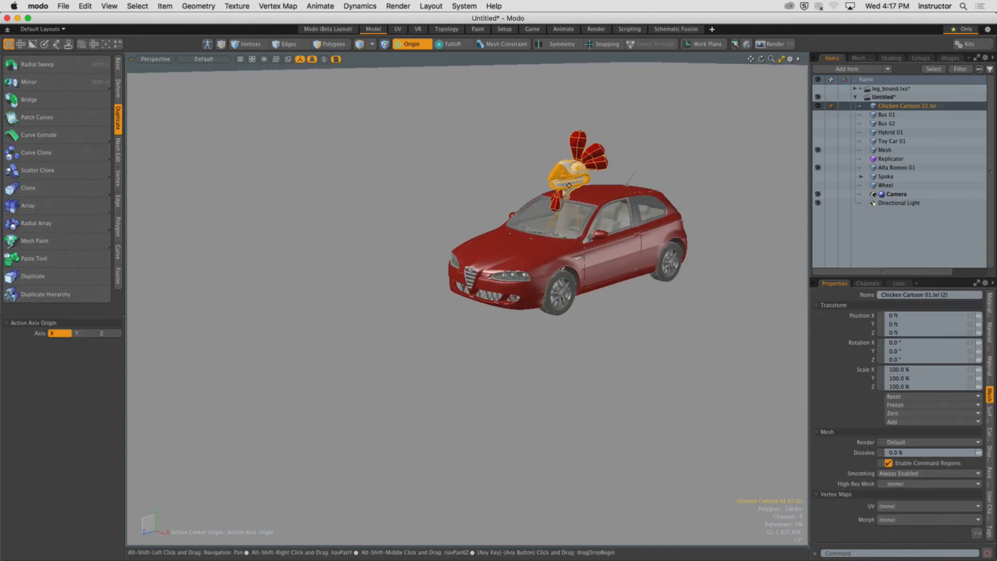
{"action": "left_click_drag", "start_coordinate": [614, 200], "coordinate": [639, 179], "text": "alt"}
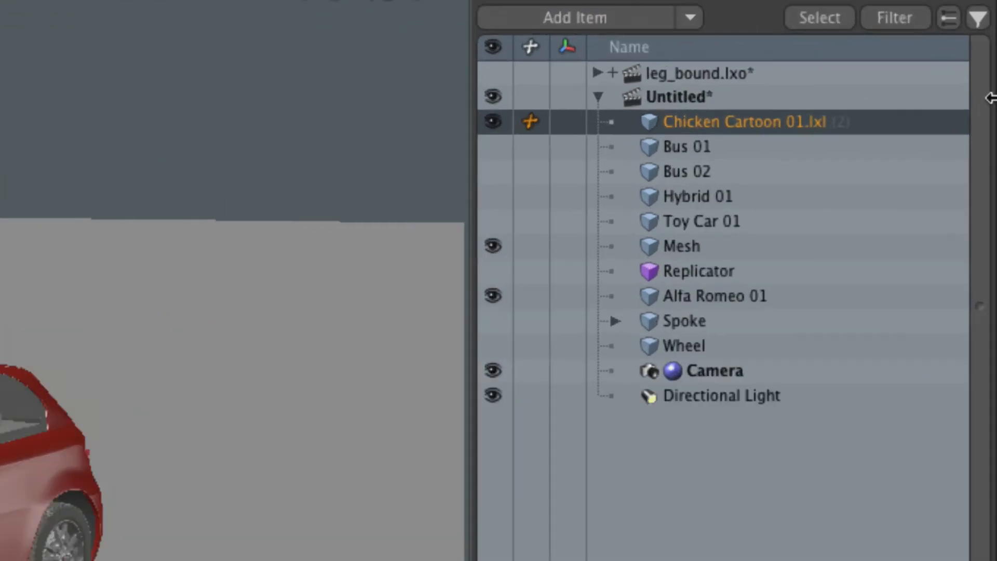
{"action": "left_click", "coordinate": [719, 146], "text": "shift"}
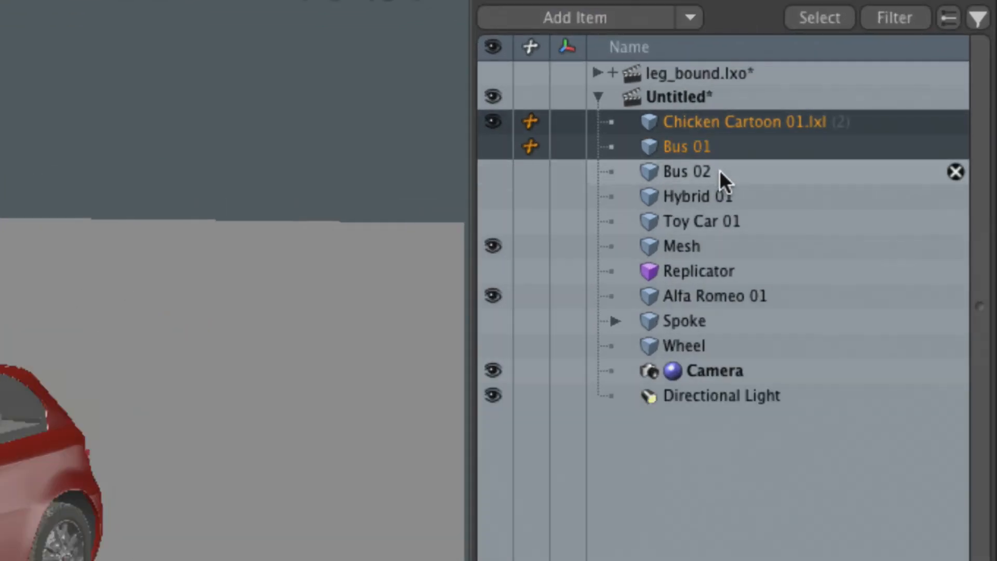
{"action": "left_click", "coordinate": [718, 171], "text": "shift"}
{"action": "left_click", "coordinate": [726, 198], "text": "shift"}
{"action": "left_click", "coordinate": [728, 221], "text": "shift"}
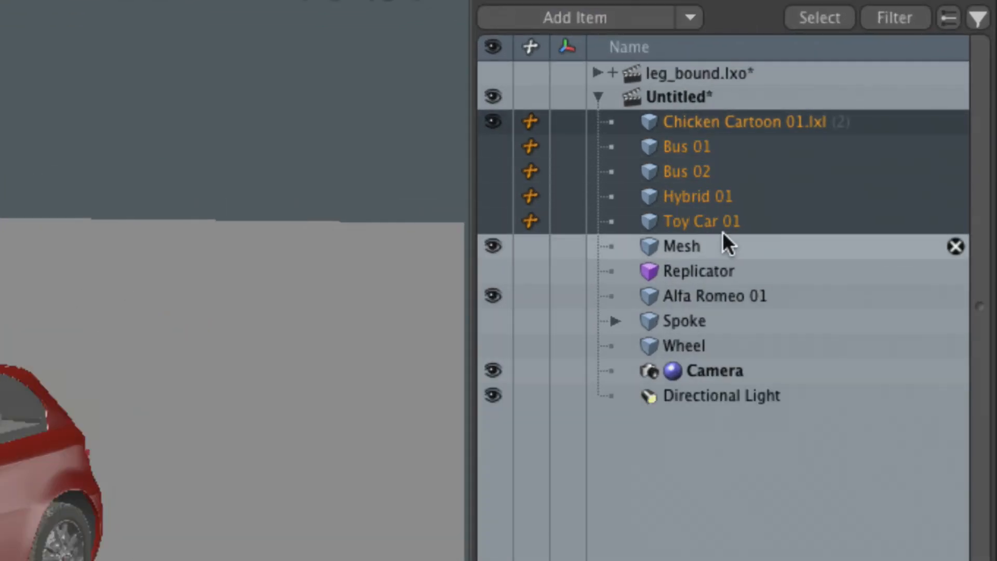
{"action": "left_click", "coordinate": [703, 297], "text": "shift"}
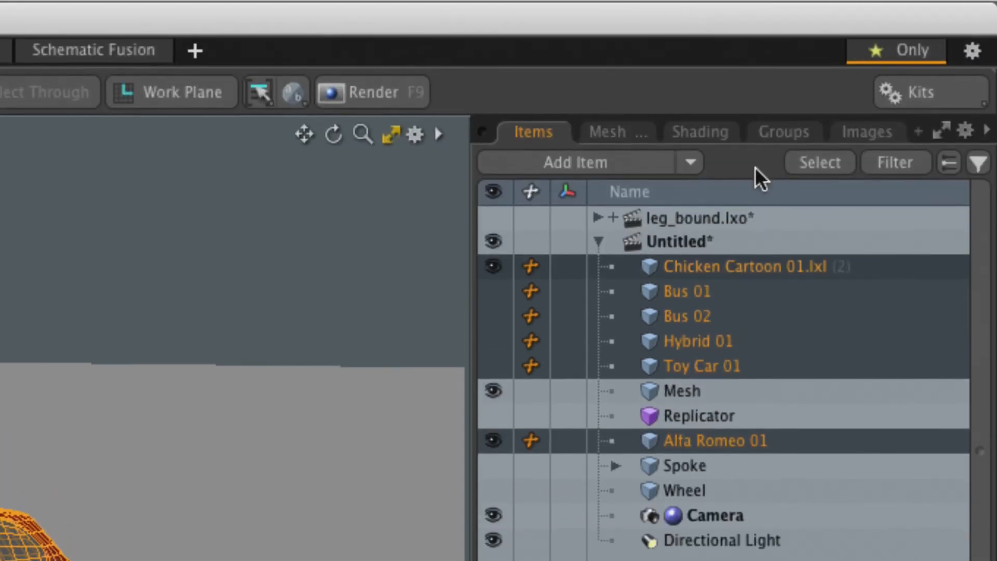
{"action": "left_click", "coordinate": [779, 135]}
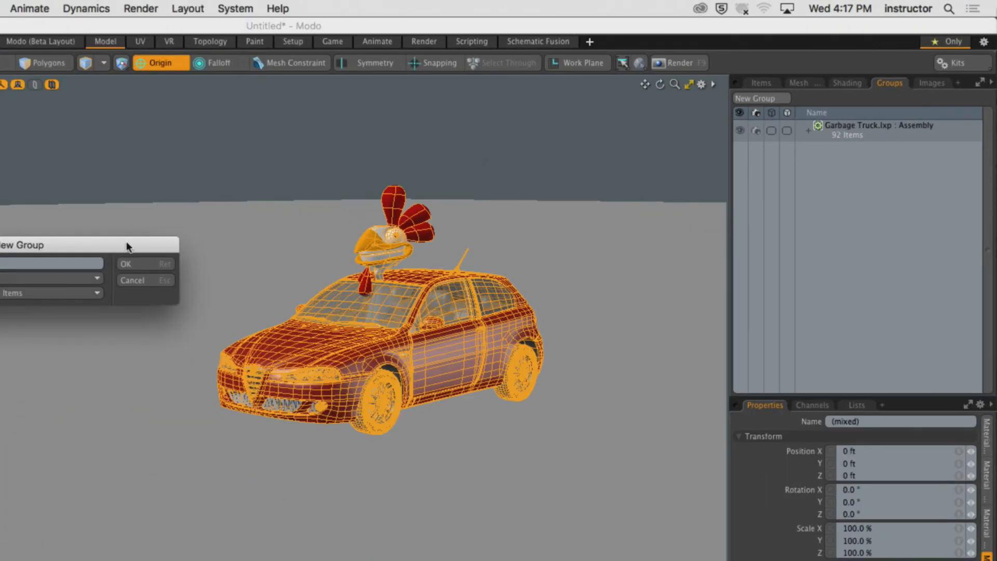
{"action": "left_click_drag", "start_coordinate": [126, 241], "coordinate": [779, 179]}
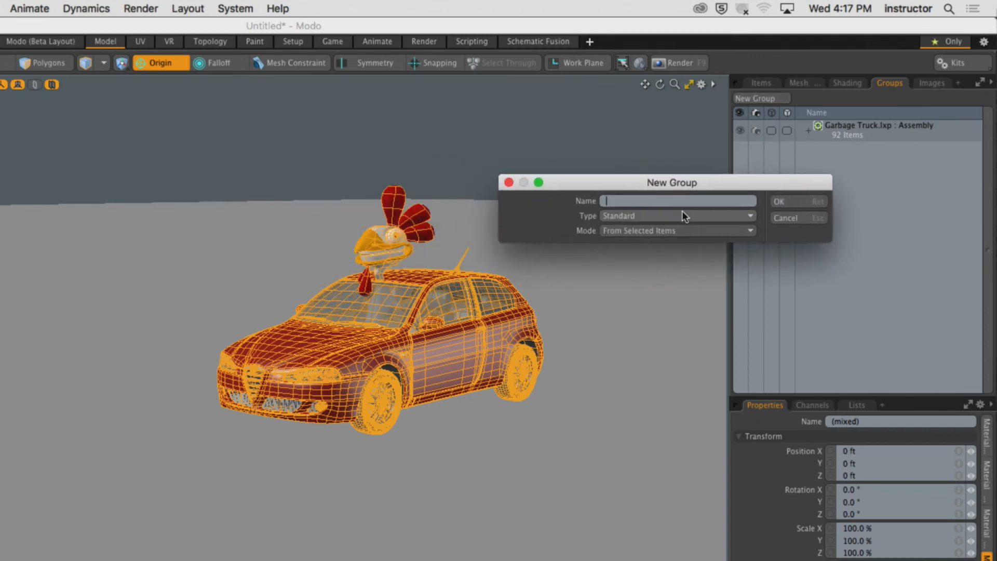
{"action": "type", "text": "Cars and Chci"}
{"action": "left_click", "coordinate": [796, 200]}
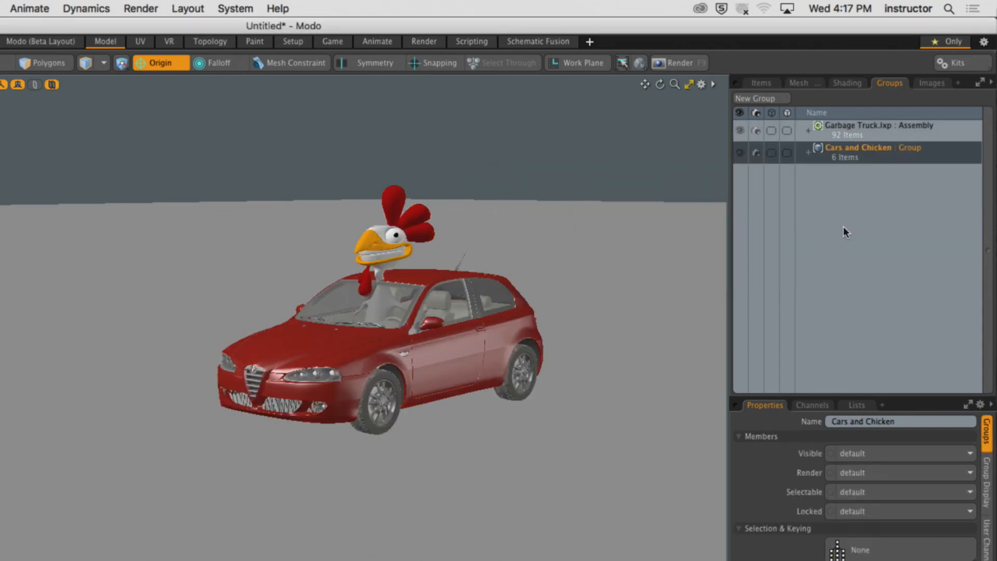
Hide the Alfa Romeo and chicken source items in the viewport.
{"action": "left_click", "coordinate": [760, 83]}
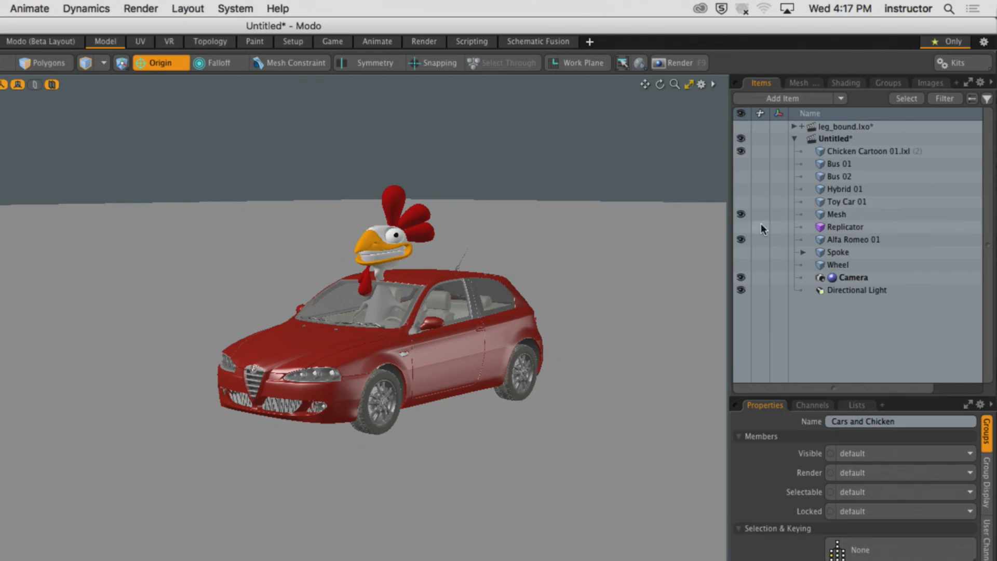
{"action": "left_click", "coordinate": [742, 239]}
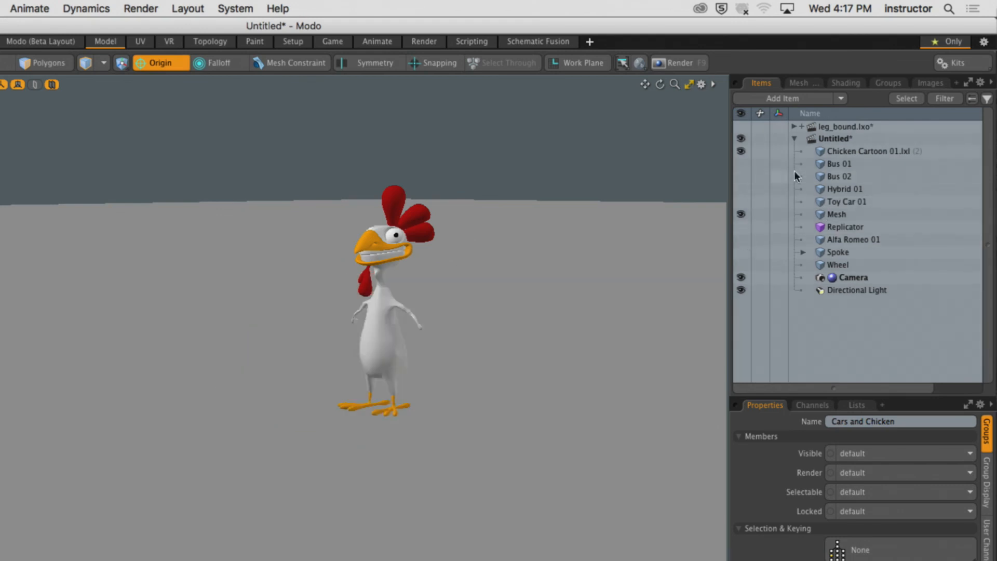
{"action": "left_click", "coordinate": [740, 151]}
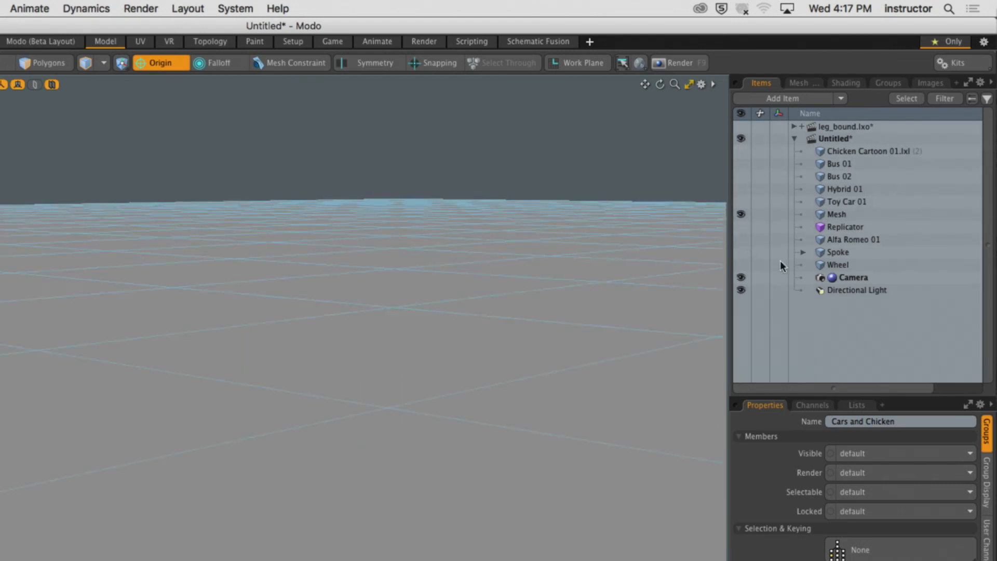
Set the Replicator's Prototype to Cars and Chicken with Source Mode Use Particles, and make the Replicator visible.
{"action": "left_click", "coordinate": [843, 228]}
{"action": "left_click_drag", "start_coordinate": [881, 399], "coordinate": [889, 190]}
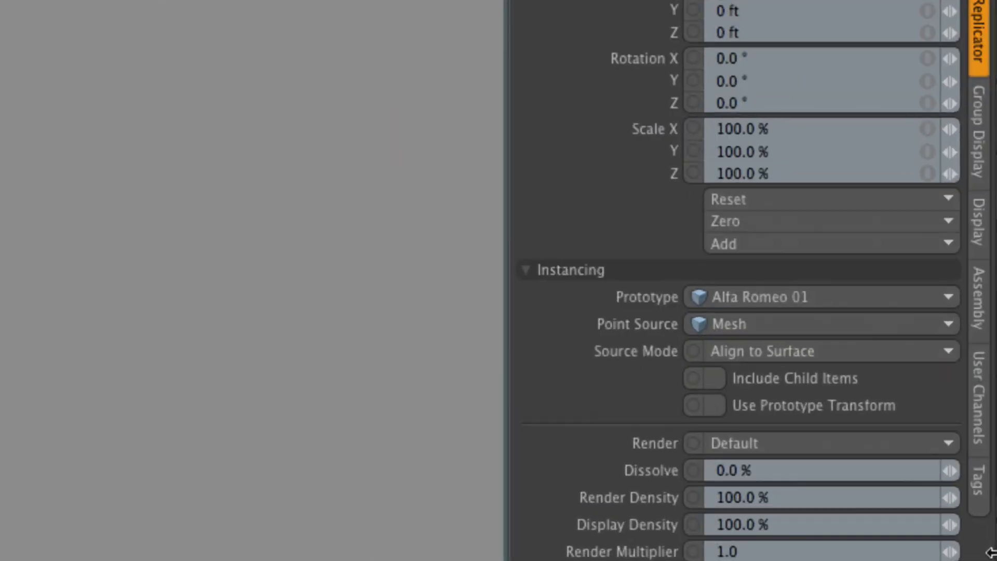
{"action": "left_click", "coordinate": [811, 299]}
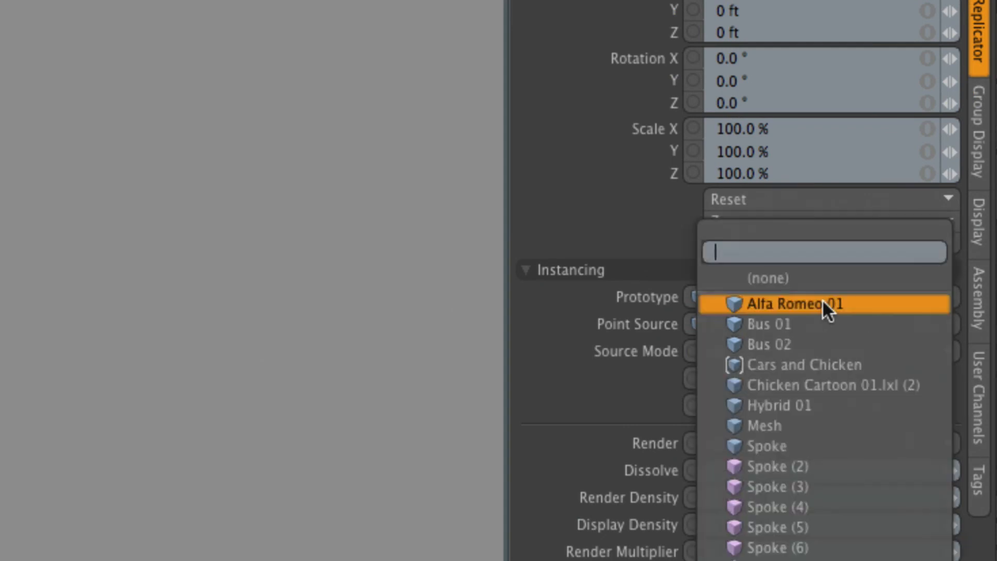
{"action": "left_click", "coordinate": [870, 365]}
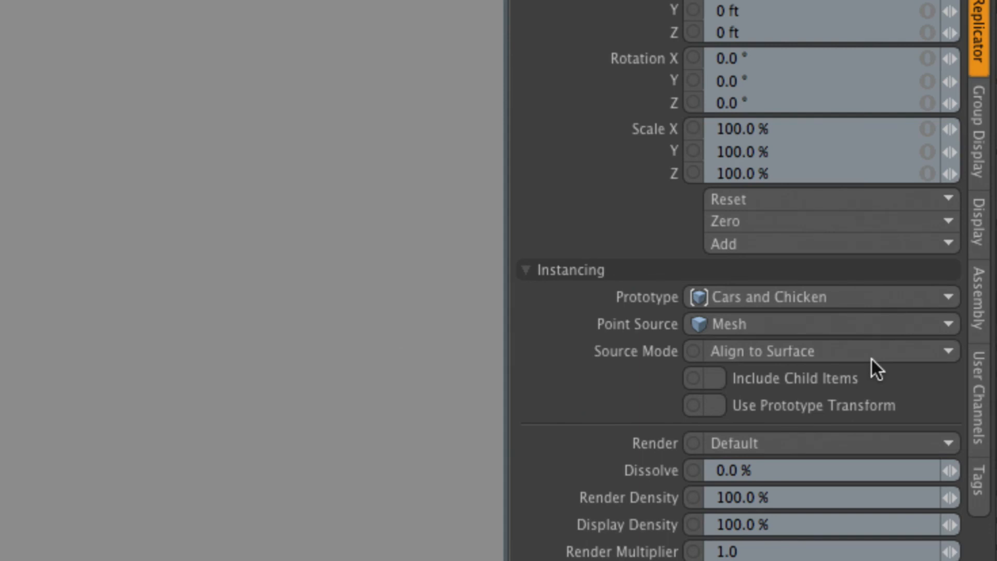
{"action": "left_click", "coordinate": [870, 357]}
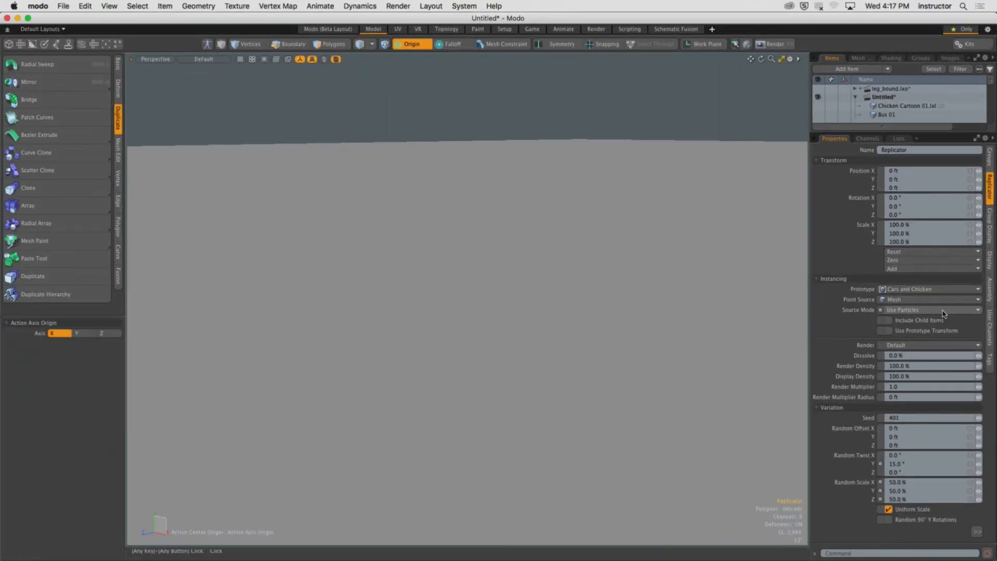
{"action": "left_click_drag", "start_coordinate": [910, 133], "coordinate": [908, 310]}
{"action": "left_click", "coordinate": [820, 160]}
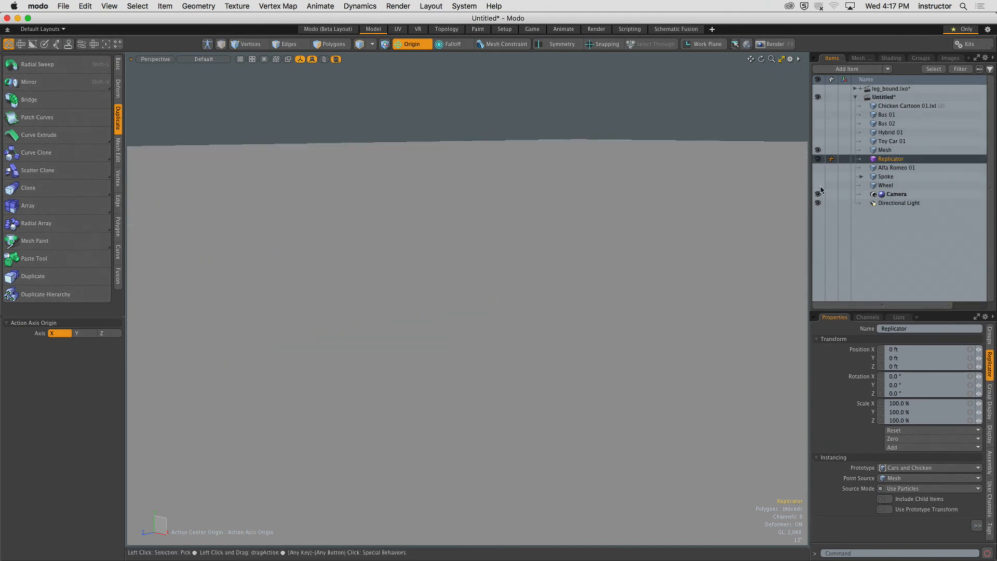
Make the chicken, both buses, Hybrid 01, Toy Car 01 and Alfa Romeo 01 source items visible in the viewport.
{"action": "left_click_drag", "start_coordinate": [721, 189], "coordinate": [582, 218], "text": "ctrl+alt"}
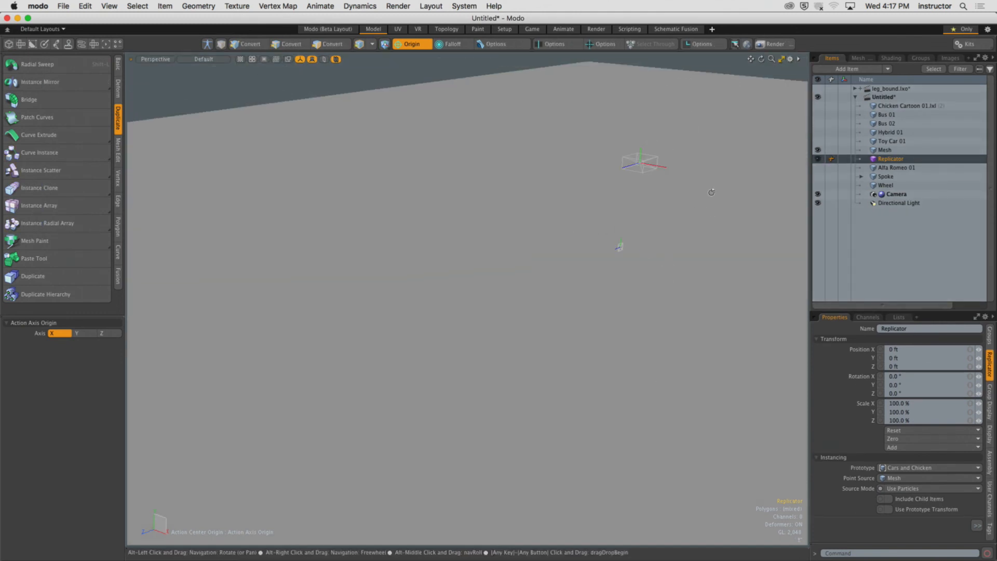
{"action": "left_click_drag", "start_coordinate": [743, 186], "coordinate": [707, 107], "text": "alt+shift"}
{"action": "left_click", "coordinate": [719, 110]}
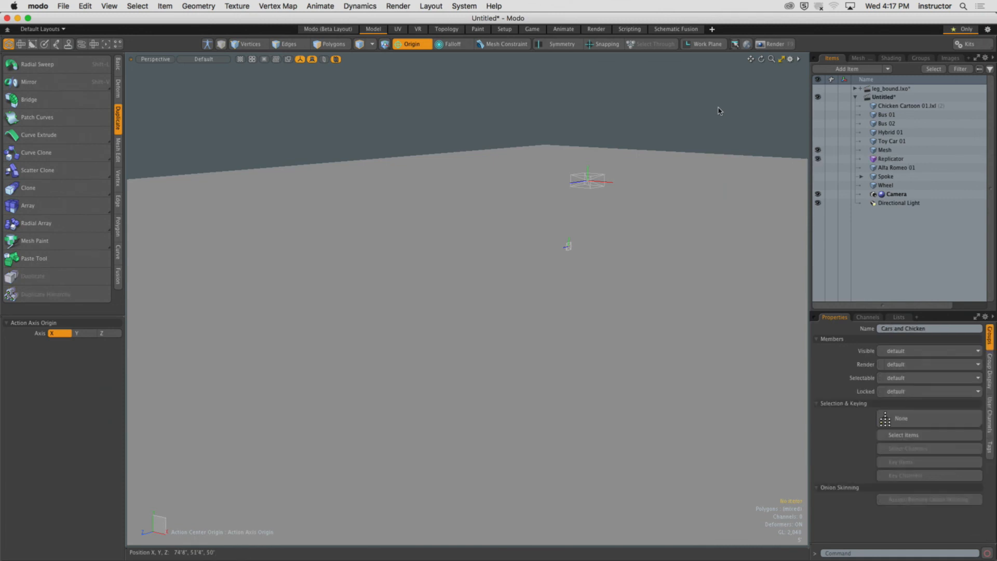
{"action": "left_click", "coordinate": [886, 158]}
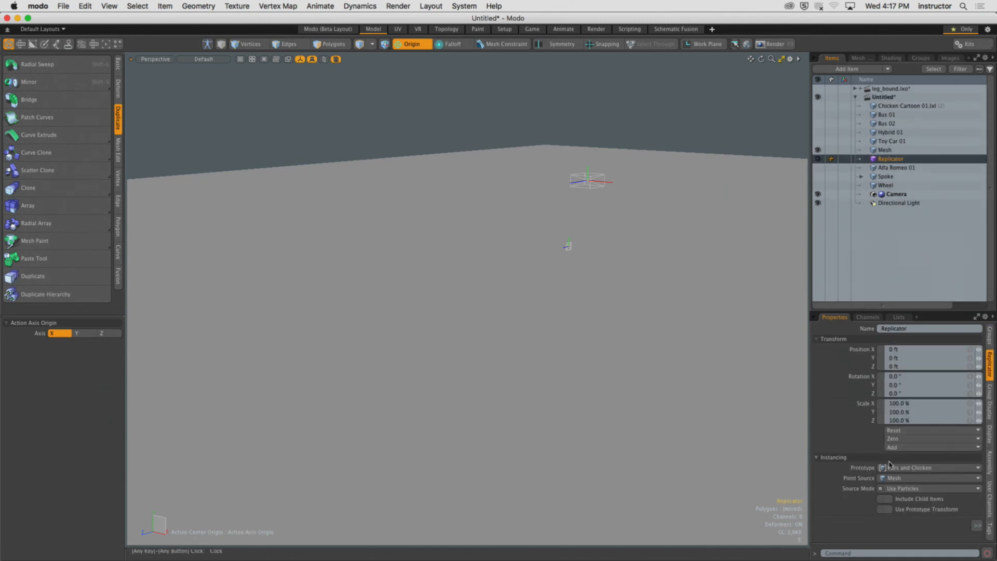
{"action": "left_click", "coordinate": [632, 121]}
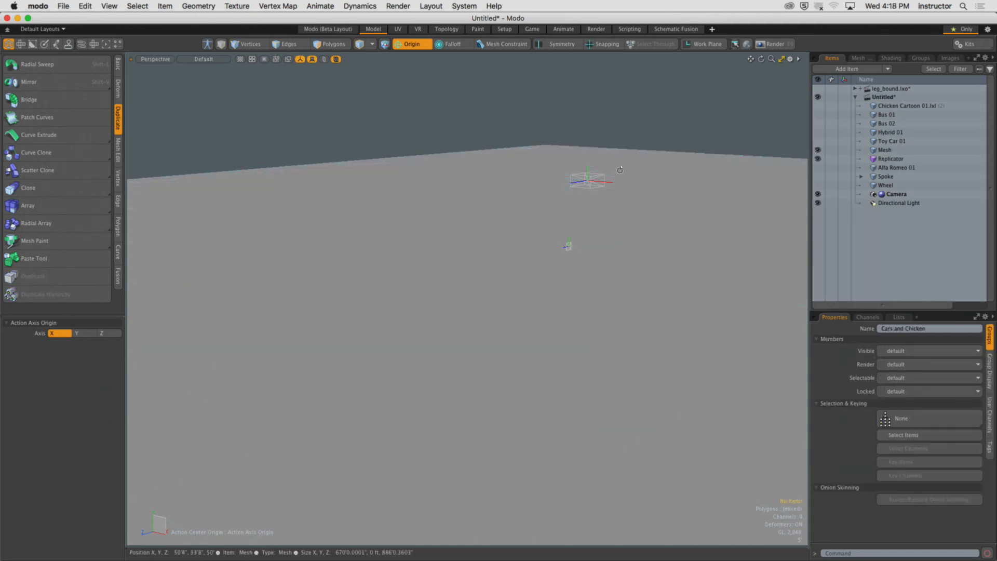
{"action": "mouse_move", "coordinate": [620, 169]}
{"action": "left_mouse_down", "text": "alt"}
{"action": "mouse_move", "coordinate": [656, 176]}
{"action": "mouse_move", "coordinate": [623, 150]}
{"action": "mouse_move", "coordinate": [626, 166]}
{"action": "left_mouse_up", "text": "alt"}
{"action": "left_click", "coordinate": [880, 159]}
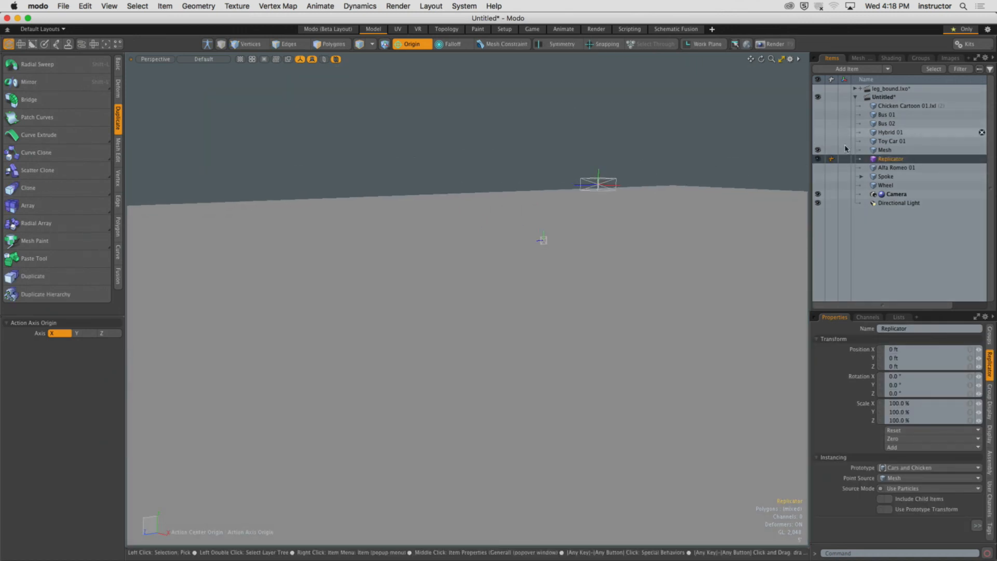
{"action": "left_click", "coordinate": [818, 141]}
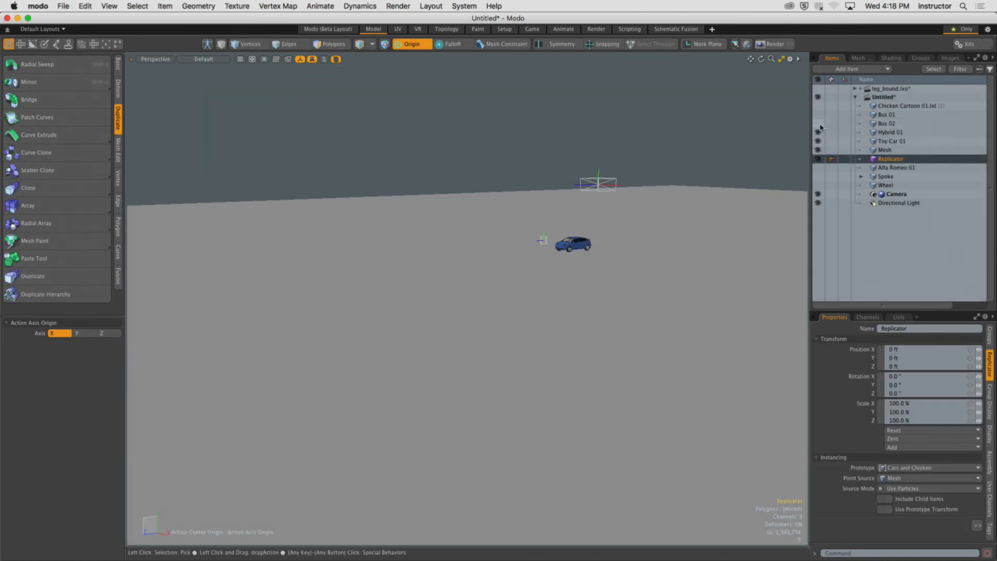
{"action": "left_click", "coordinate": [818, 123]}
{"action": "left_click", "coordinate": [818, 105]}
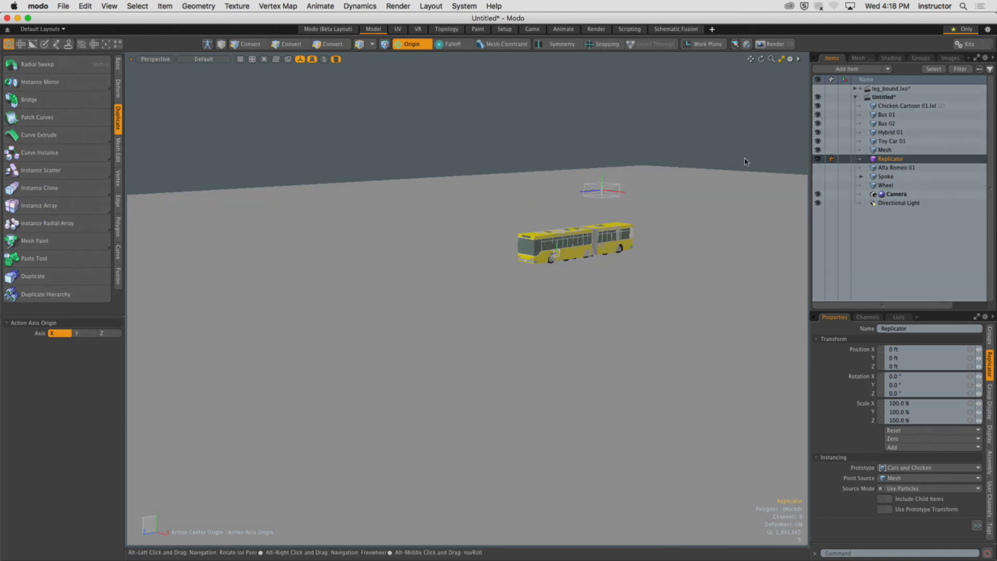
{"action": "left_click", "coordinate": [818, 168]}
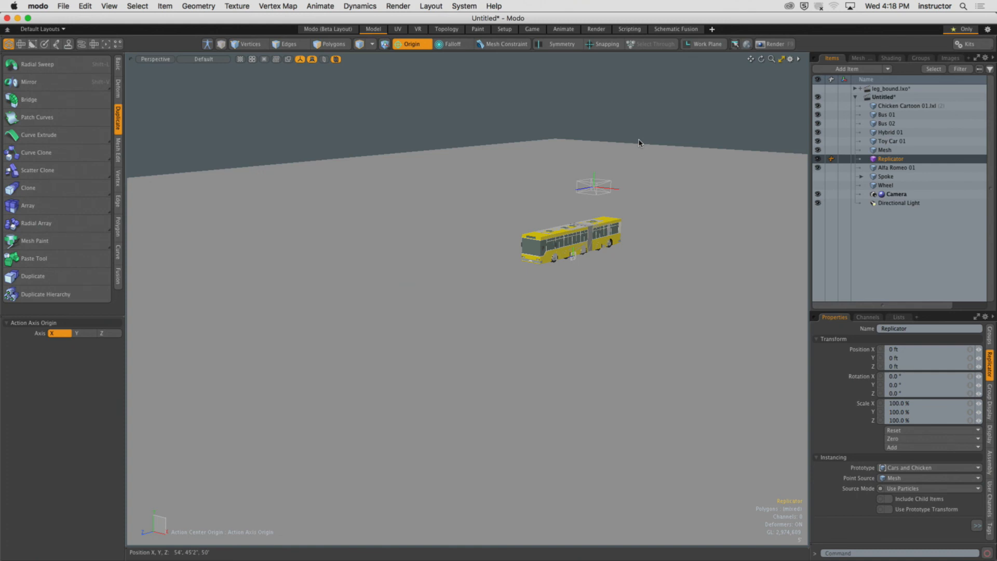
Render a preview of the scene and close the preview window.
{"action": "key", "text": "F8"}
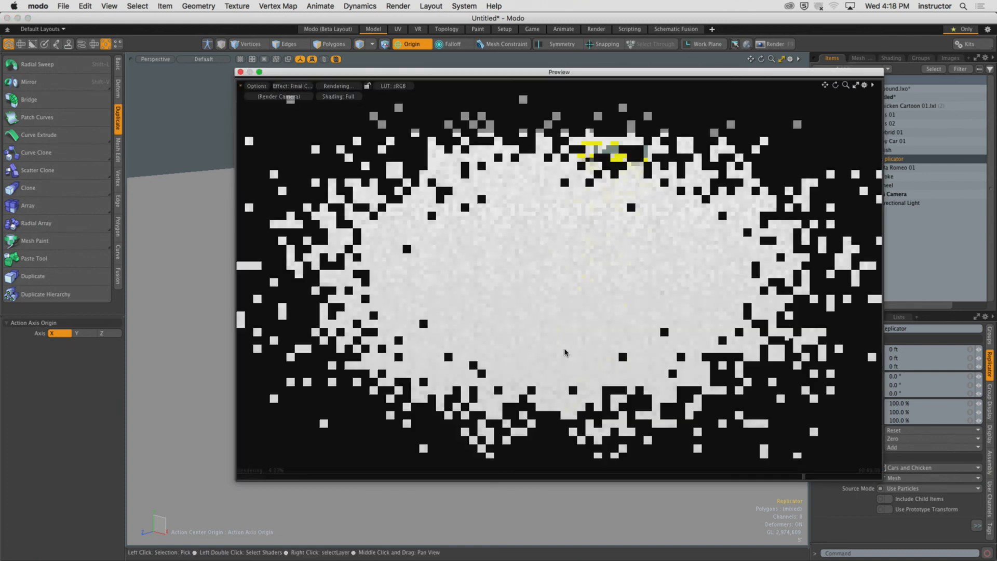
{"action": "left_click", "coordinate": [240, 72]}
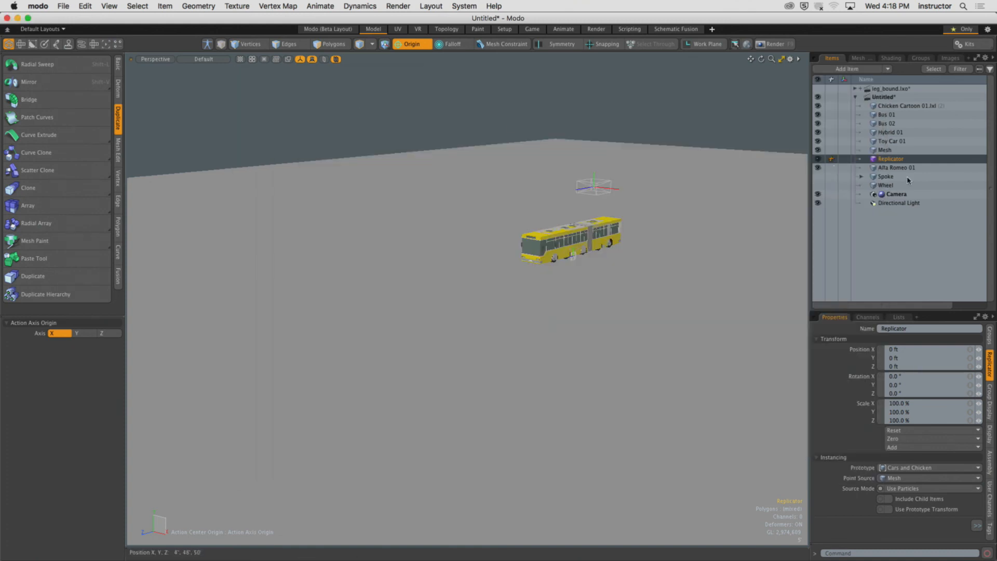
Delete the Garbage Truck assembly from the scene's groups, declining to delete its contents.
{"action": "left_click_drag", "start_coordinate": [898, 310], "coordinate": [898, 257]}
{"action": "left_click", "coordinate": [892, 150]}
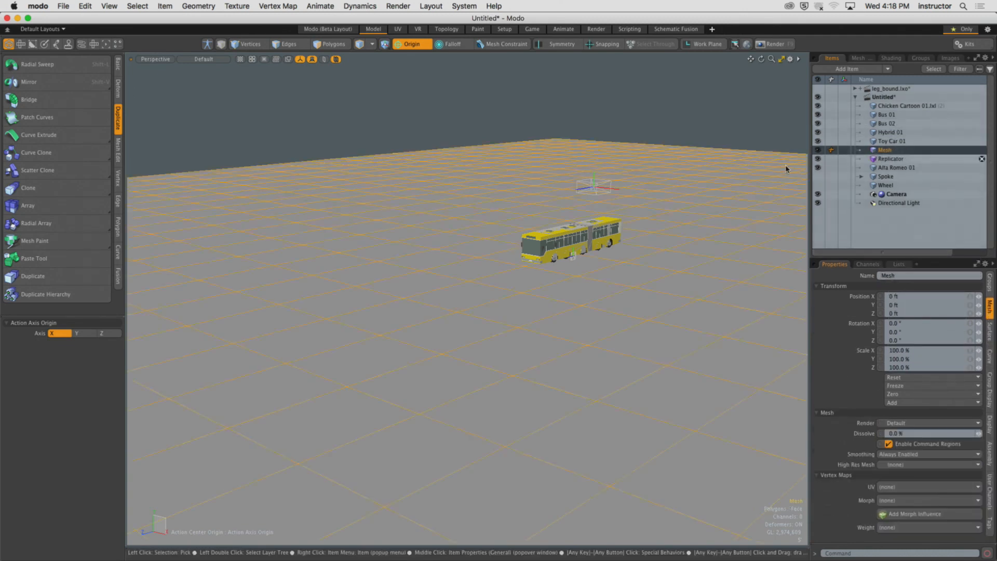
{"action": "left_click", "coordinate": [889, 159]}
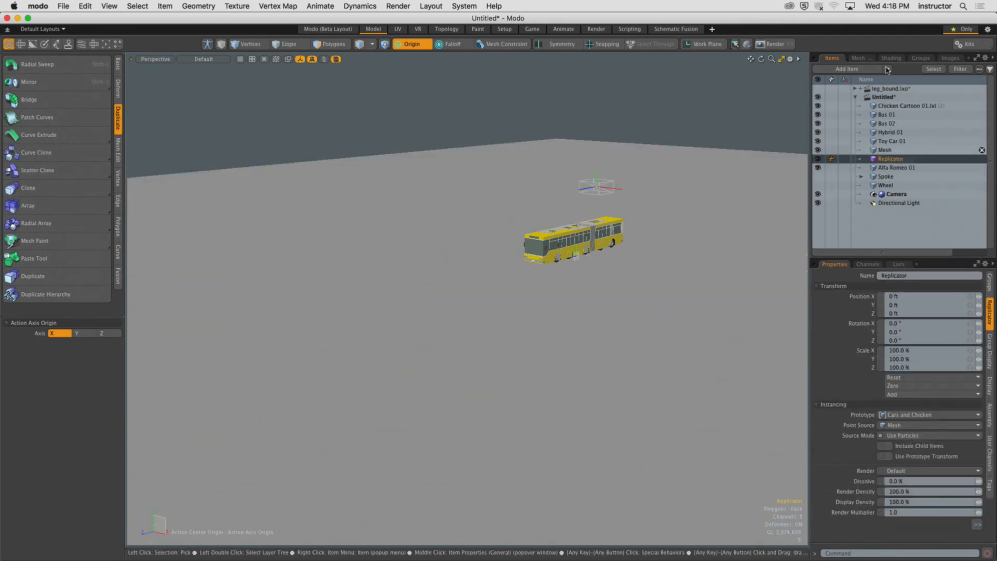
{"action": "left_click", "coordinate": [920, 58]}
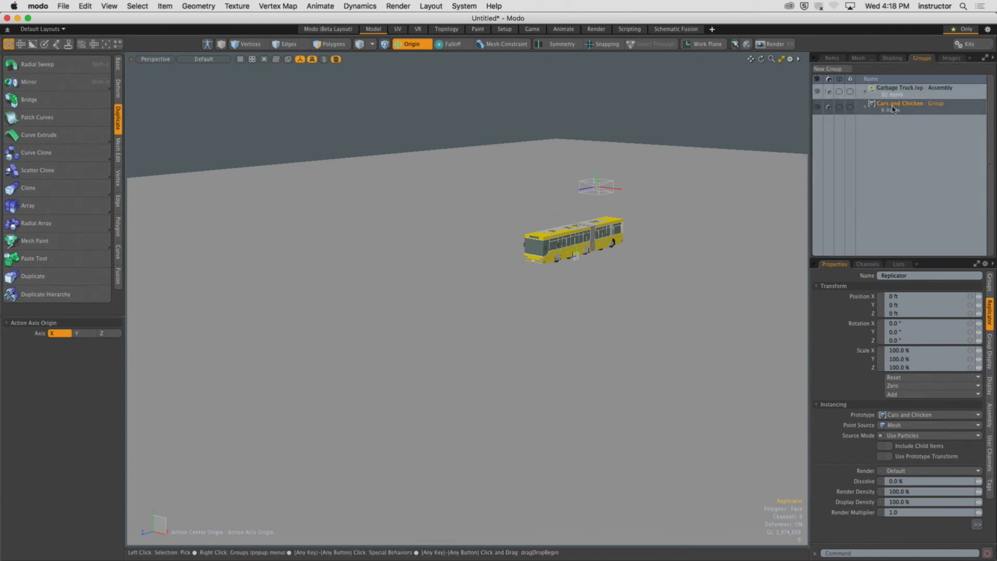
{"action": "double_click", "coordinate": [892, 104]}
{"action": "key", "text": "Return"}
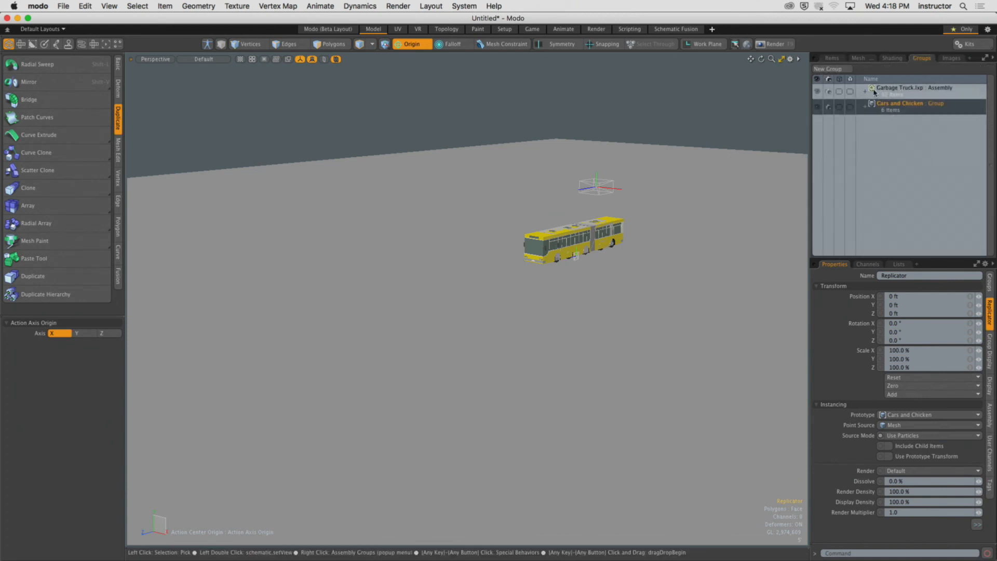
{"action": "right_click", "coordinate": [922, 94]}
{"action": "left_click", "coordinate": [904, 244]}
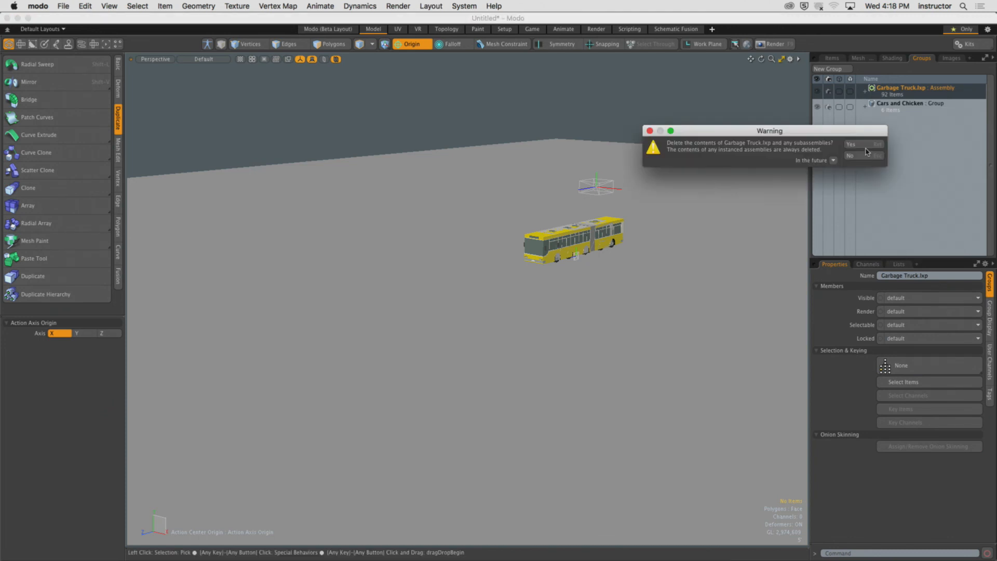
{"action": "left_click", "coordinate": [868, 147]}
{"action": "left_click", "coordinate": [866, 155]}
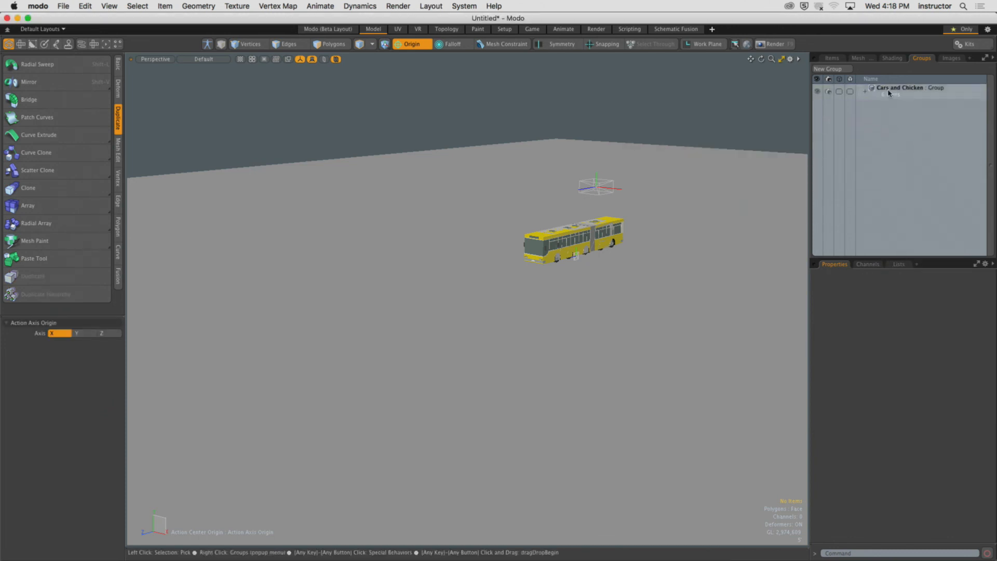
Expand the Cars and Chicken group to review its members, then delete the existing Replicator item.
{"action": "left_click", "coordinate": [888, 92]}
{"action": "left_click", "coordinate": [865, 92]}
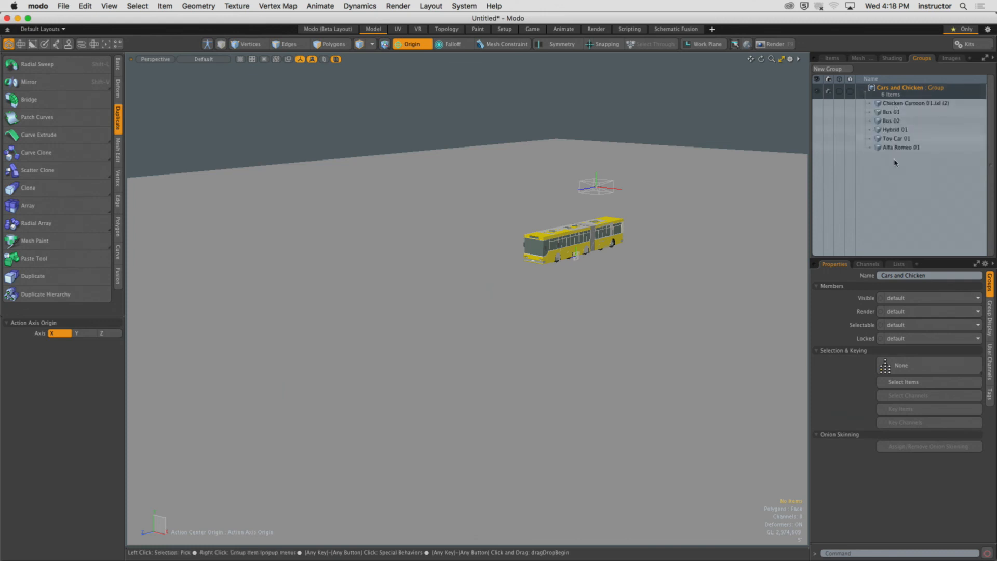
{"action": "left_click", "coordinate": [831, 58]}
{"action": "left_click", "coordinate": [890, 159]}
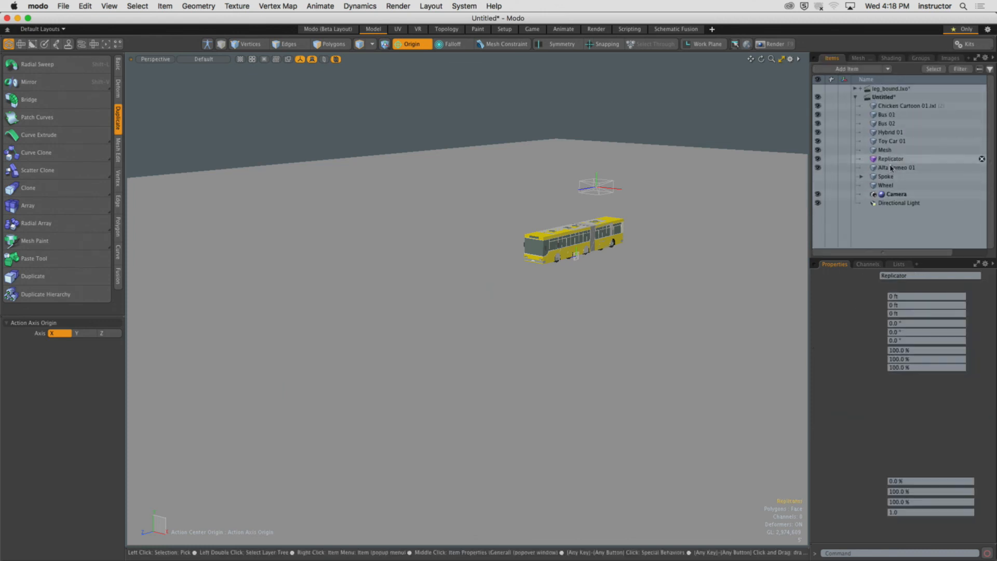
{"action": "left_click", "coordinate": [982, 159]}
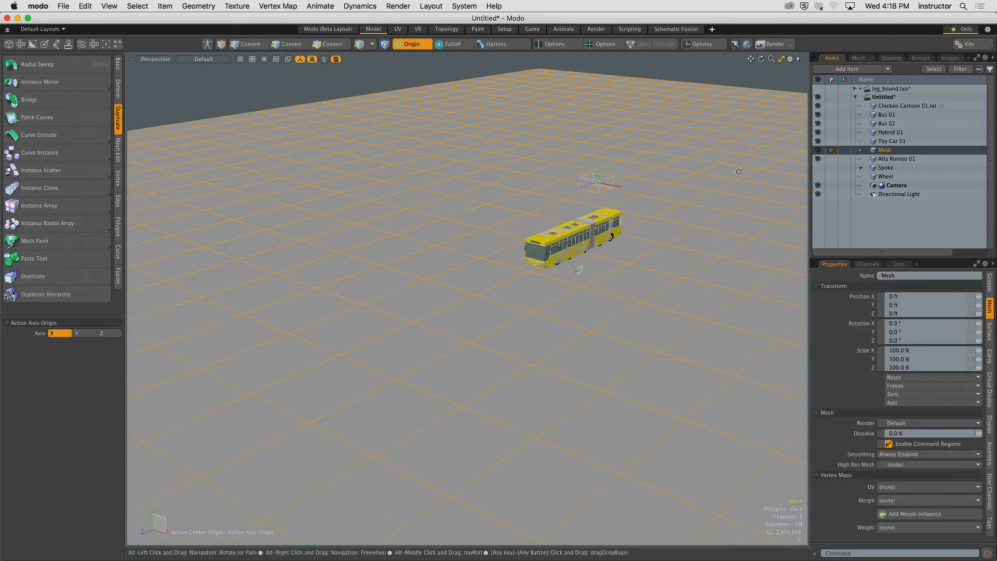
Add a new Replicator item with Prototype set to Cars and Chicken and Point Source set to Mesh.
{"action": "left_click", "coordinate": [846, 68]}
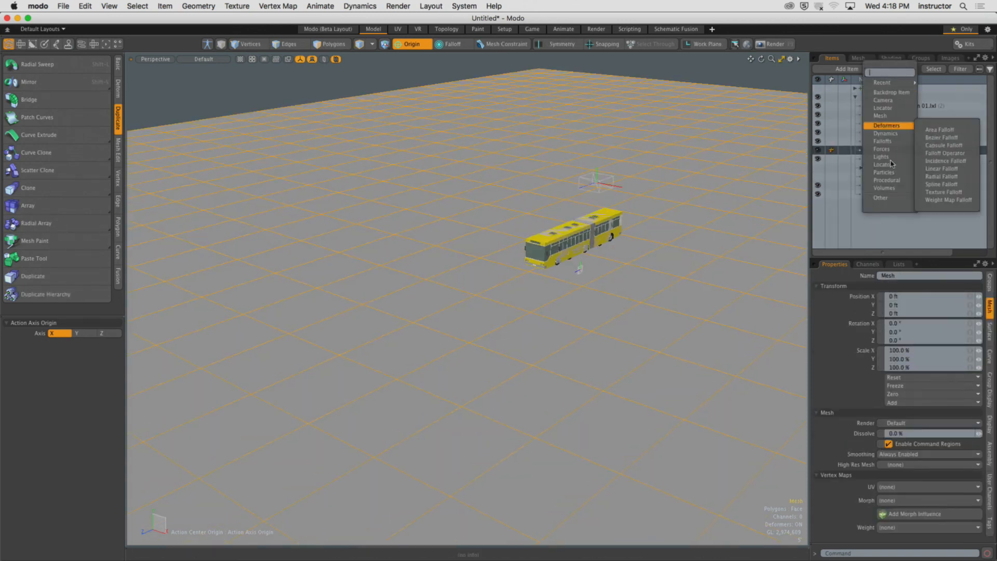
{"action": "mouse_move", "coordinate": [892, 164]}
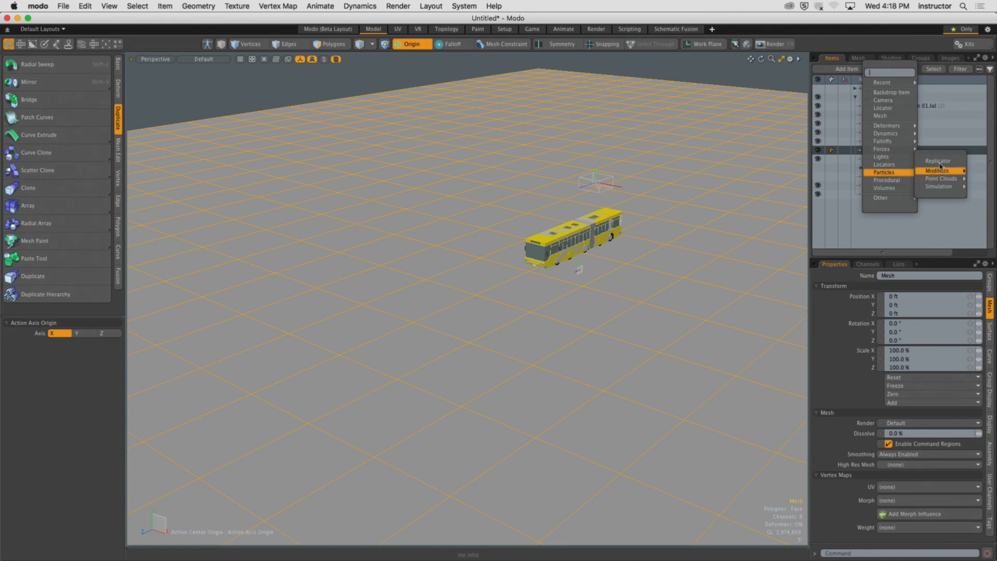
{"action": "left_click", "coordinate": [937, 161]}
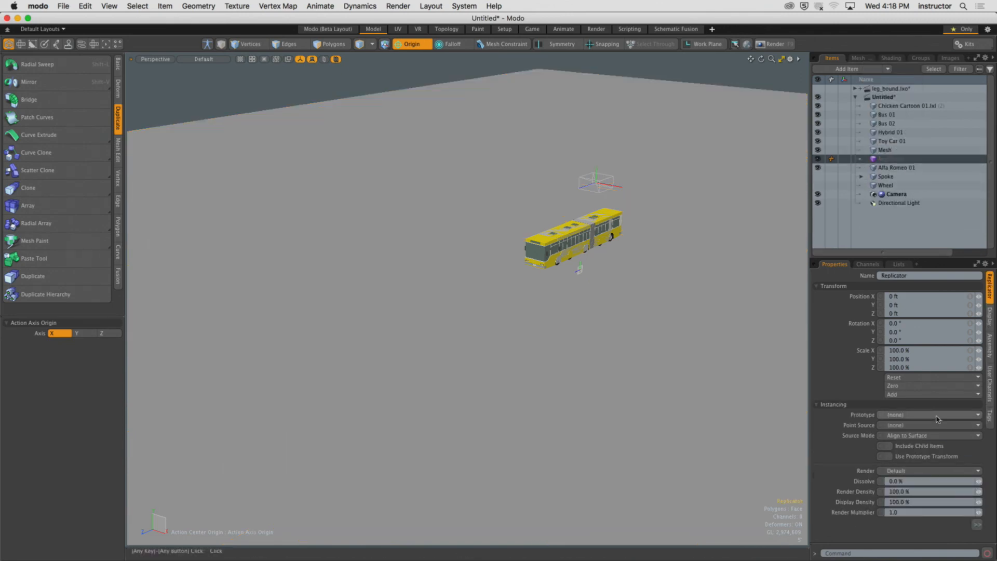
{"action": "left_click", "coordinate": [937, 415]}
{"action": "left_click", "coordinate": [933, 453]}
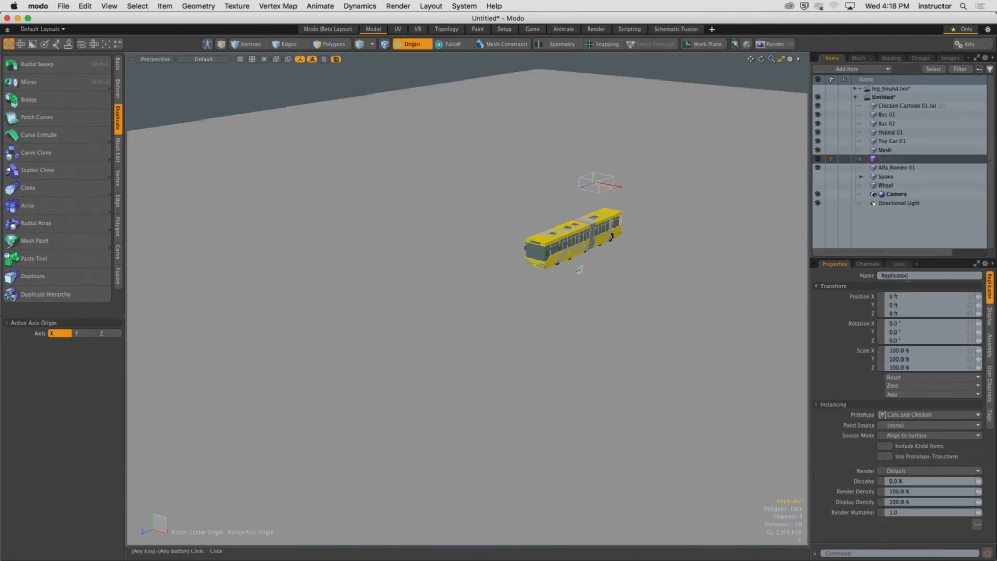
{"action": "left_click", "coordinate": [898, 426]}
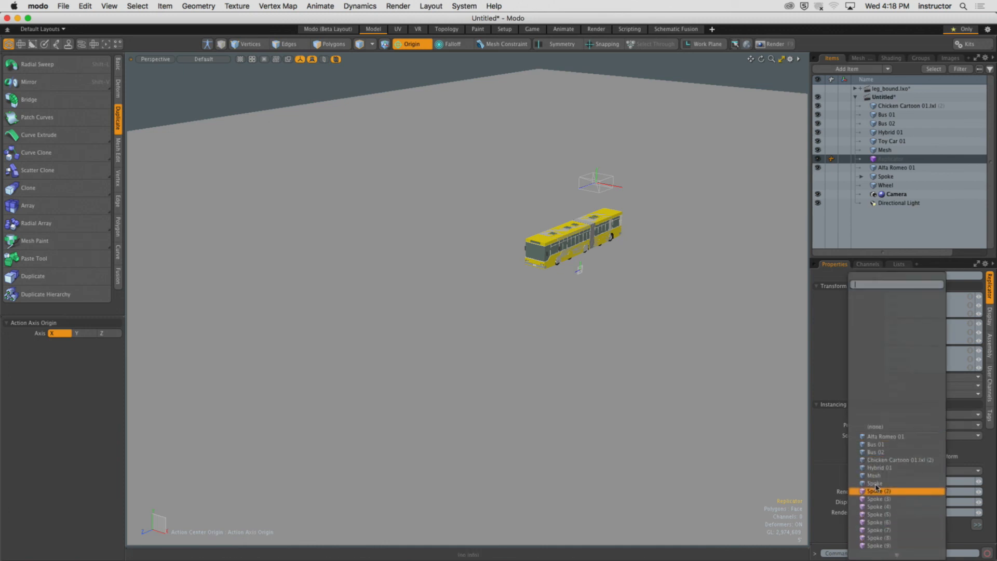
{"action": "scroll", "coordinate": [897, 474], "scroll_direction": "down", "scroll_amount": 5}
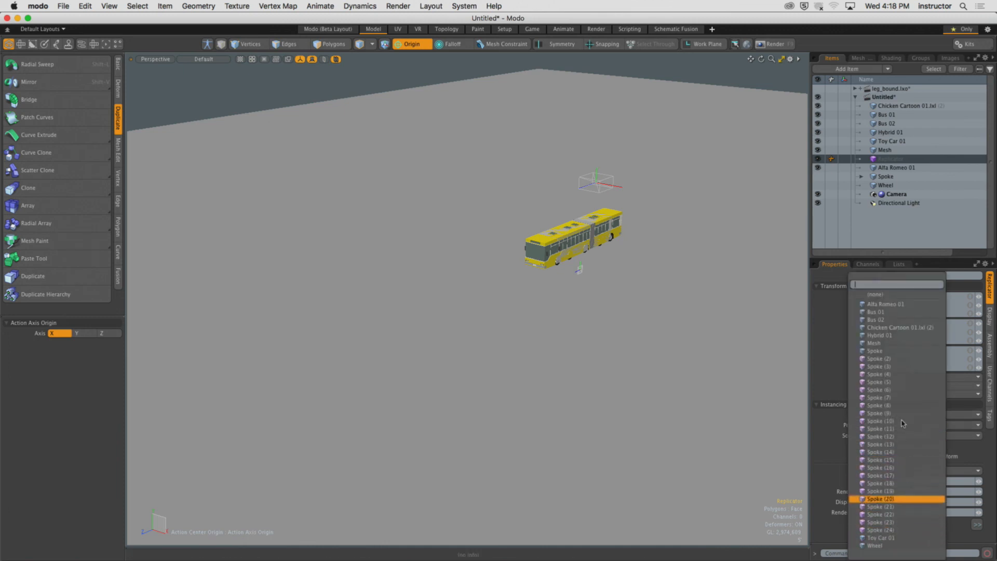
{"action": "left_click", "coordinate": [889, 345]}
Hide the chicken, buses, Hybrid 01, Toy Car 01 and Alfa Romeo 01 source items in the viewport.
{"action": "left_click_drag", "start_coordinate": [632, 300], "coordinate": [757, 278], "text": "alt"}
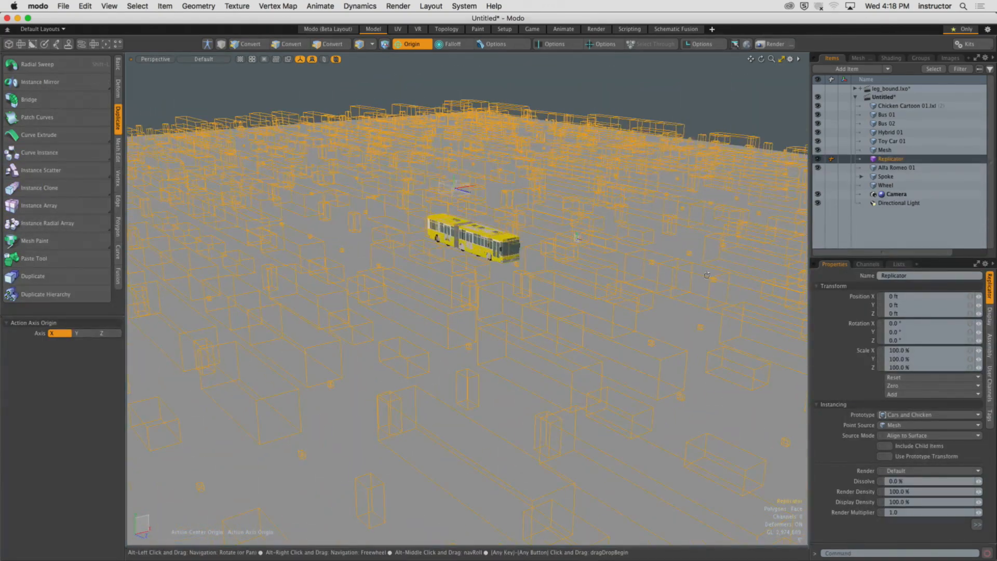
{"action": "left_click", "coordinate": [885, 140]}
{"action": "left_click", "coordinate": [884, 107], "text": "shift"}
{"action": "left_click", "coordinate": [818, 106]}
{"action": "left_click", "coordinate": [841, 153]}
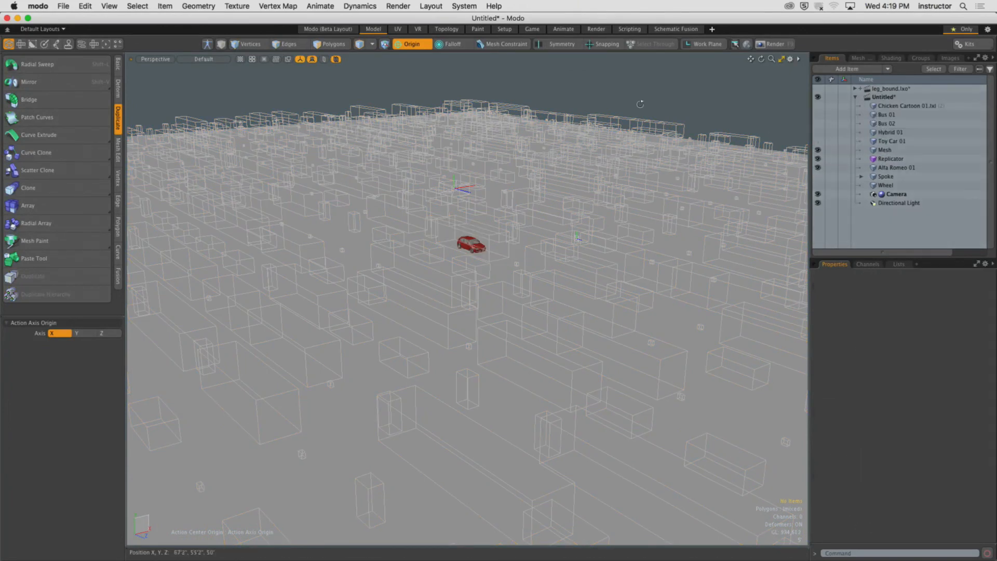
{"action": "left_click", "coordinate": [819, 168]}
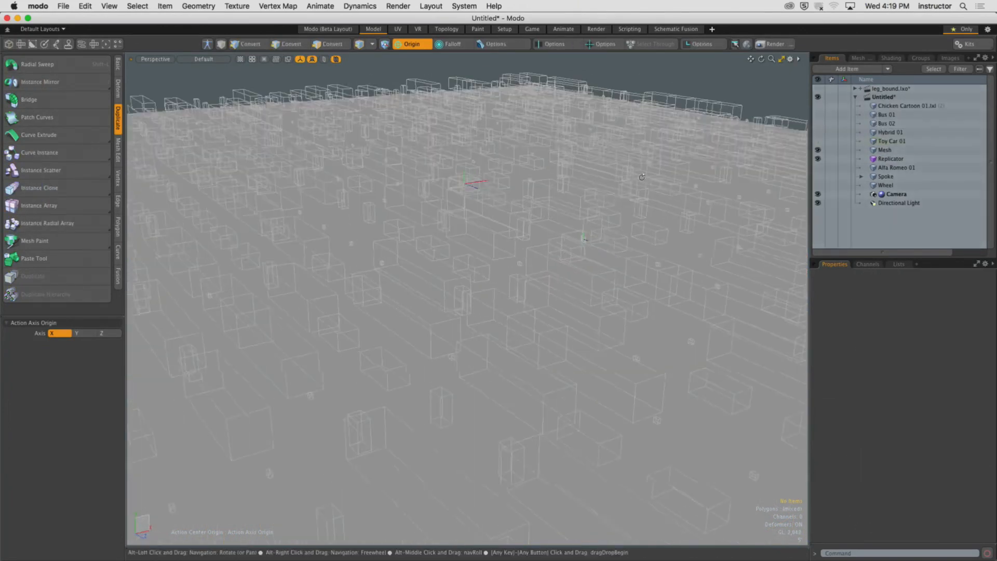
Switch the viewport to the render camera and render a preview of the replicated scene.
{"action": "key", "text": "ctrl+space"}
{"action": "left_click", "coordinate": [603, 191]}
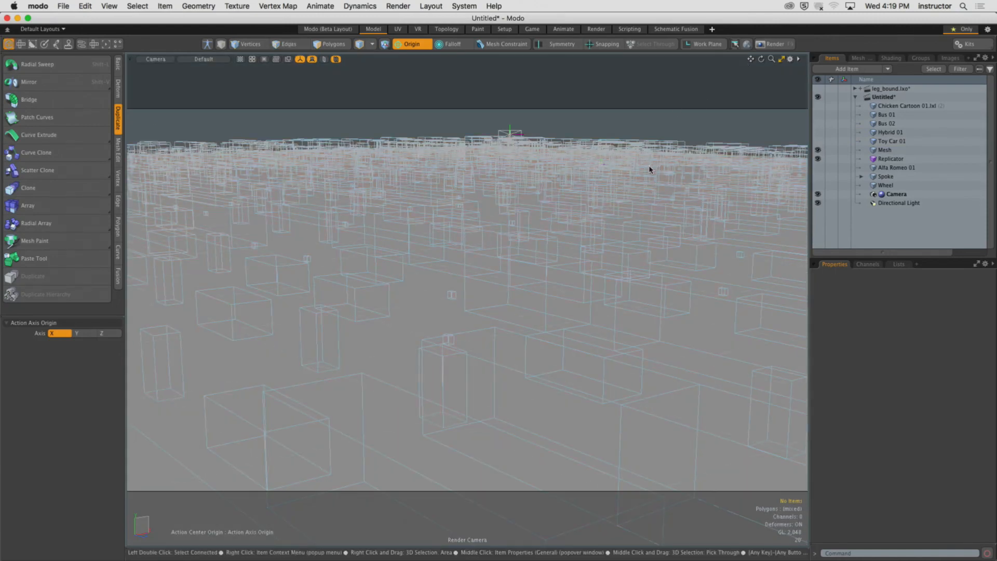
{"action": "key", "text": "F8"}
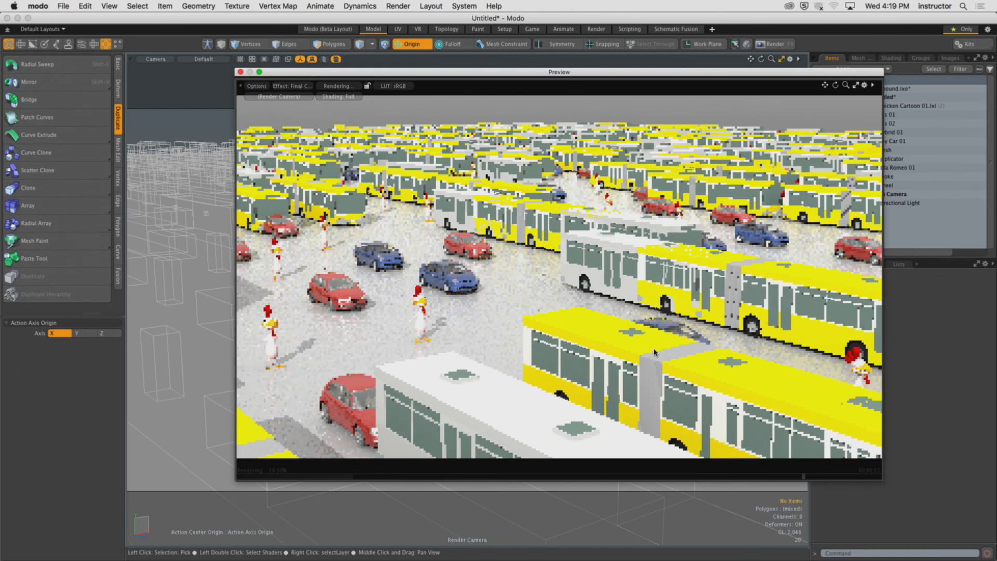
{"action": "left_click_drag", "start_coordinate": [699, 79], "coordinate": [565, 68]}
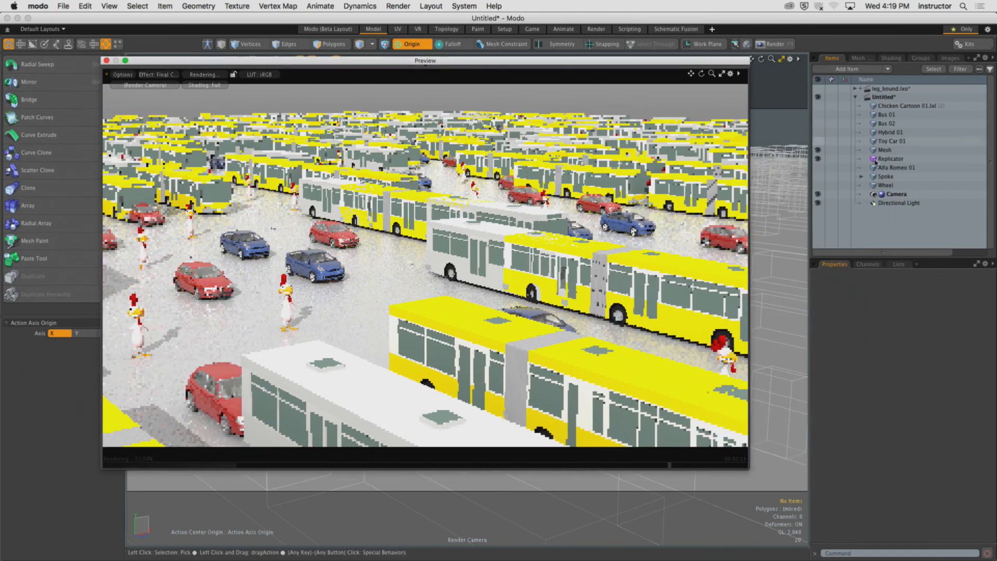
Change the Replicator's variation Seed, first to 402 and then to 200.
{"action": "left_click", "coordinate": [890, 158]}
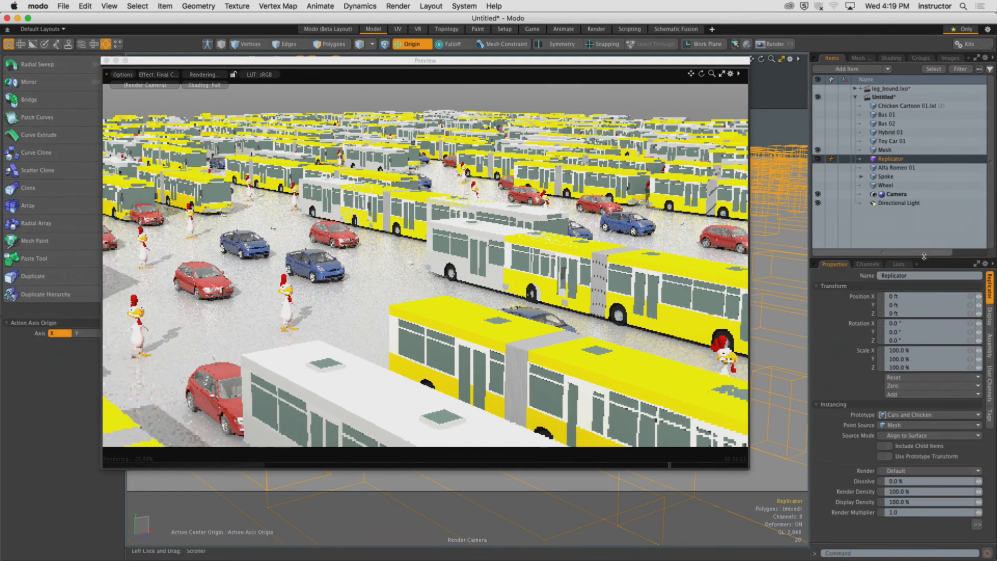
{"action": "left_click_drag", "start_coordinate": [923, 258], "coordinate": [923, 125]}
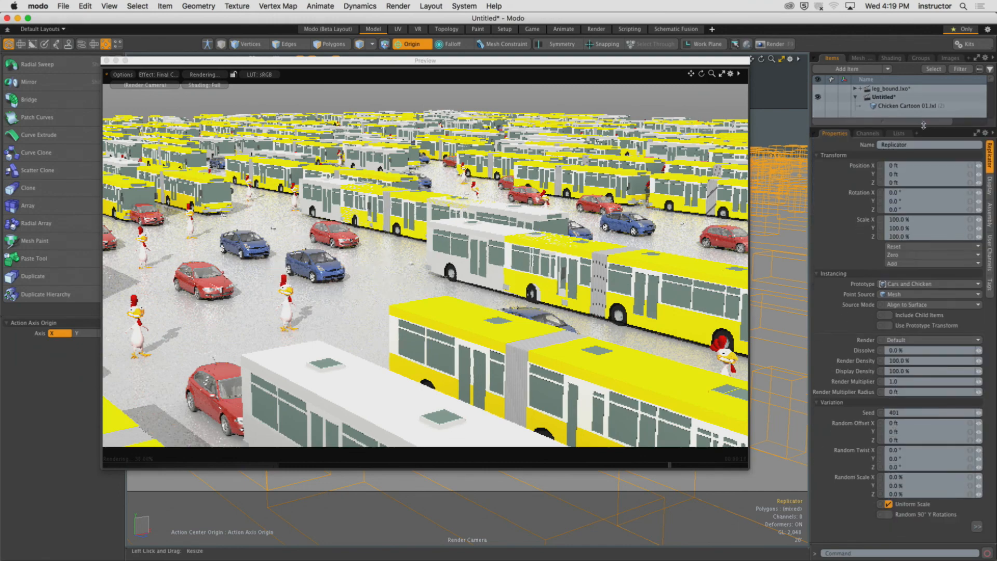
{"action": "left_click", "coordinate": [979, 413]}
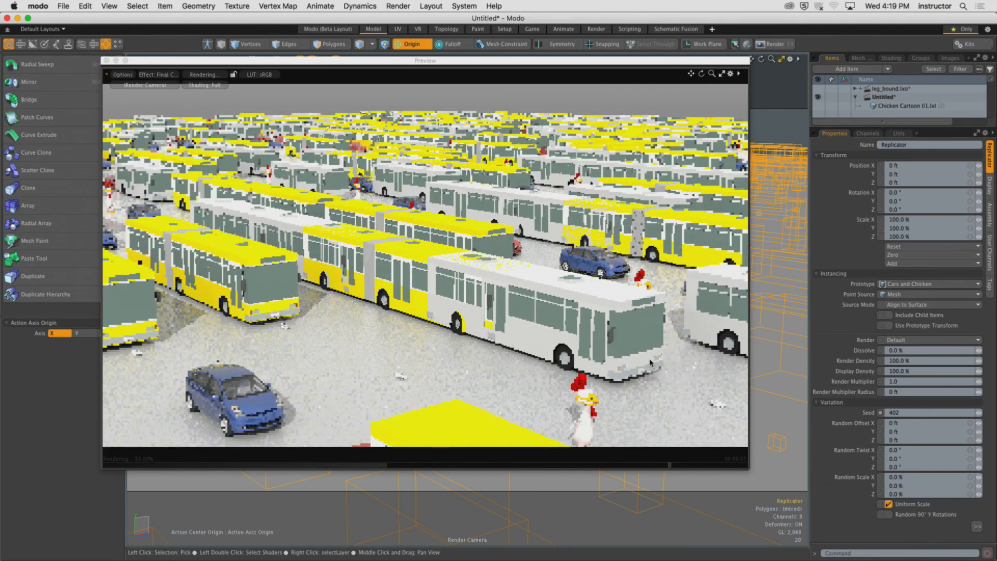
{"action": "left_click", "coordinate": [924, 413]}
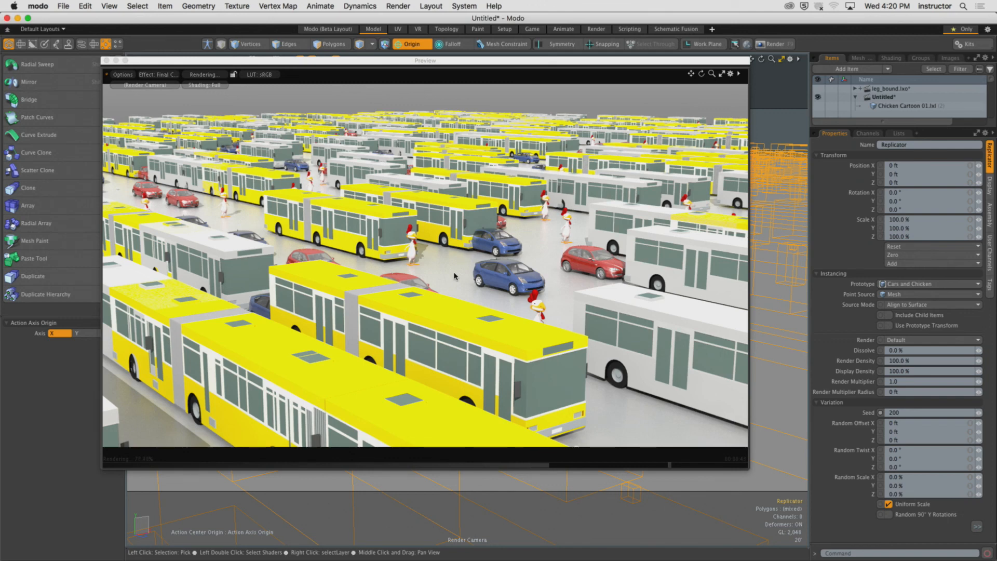
Move the render preview window aside and close it.
{"action": "left_click_drag", "start_coordinate": [228, 59], "coordinate": [329, 94]}
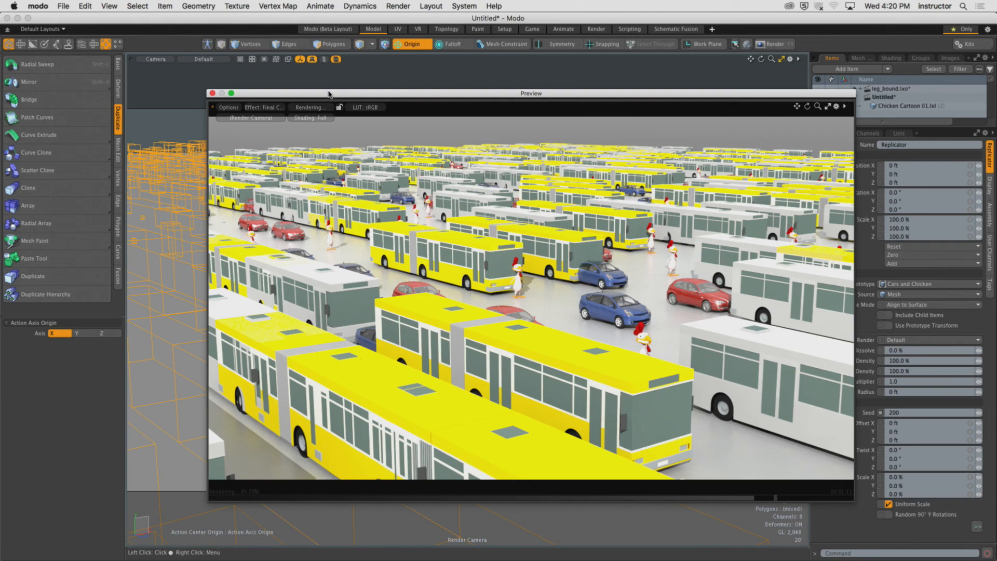
{"action": "left_click", "coordinate": [213, 93]}
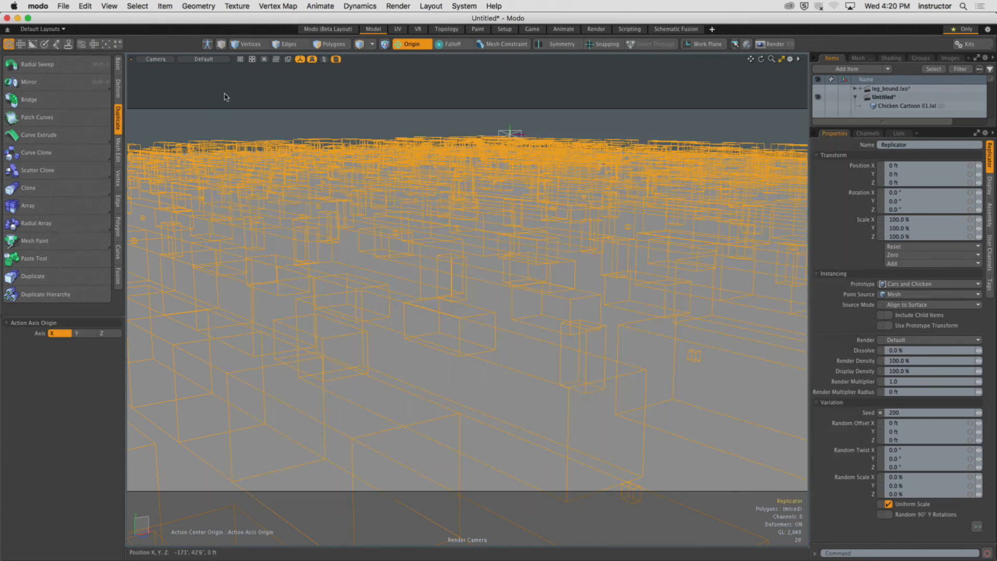
Deselect the Replicator and enlarge the item list panel to show all scene items.
{"action": "left_click", "coordinate": [587, 136]}
{"action": "left_click_drag", "start_coordinate": [886, 128], "coordinate": [885, 313]}
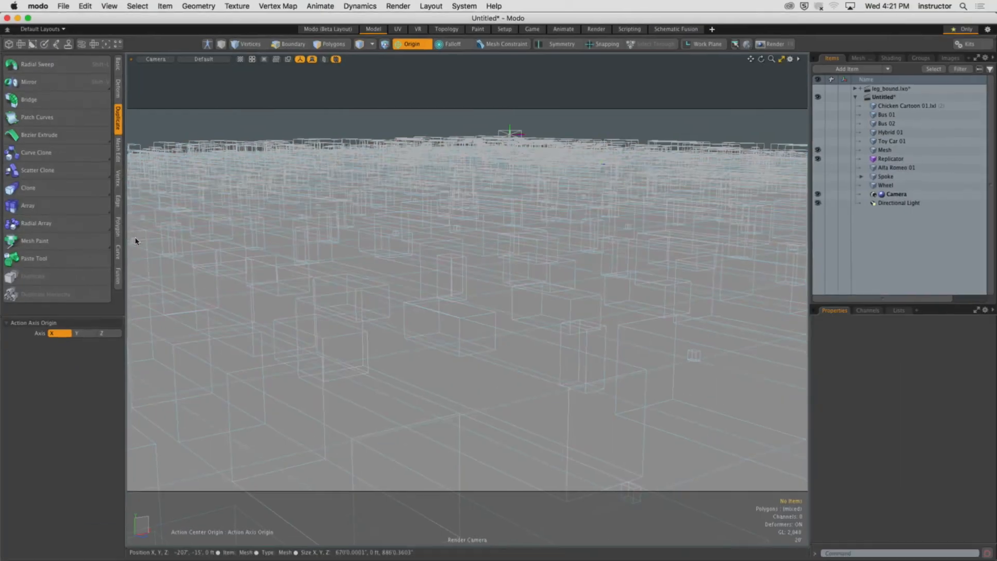
Switch to Google Chrome and review the Bicycle assignment page from its top.
{"action": "mouse_move", "coordinate": [205, 550]}
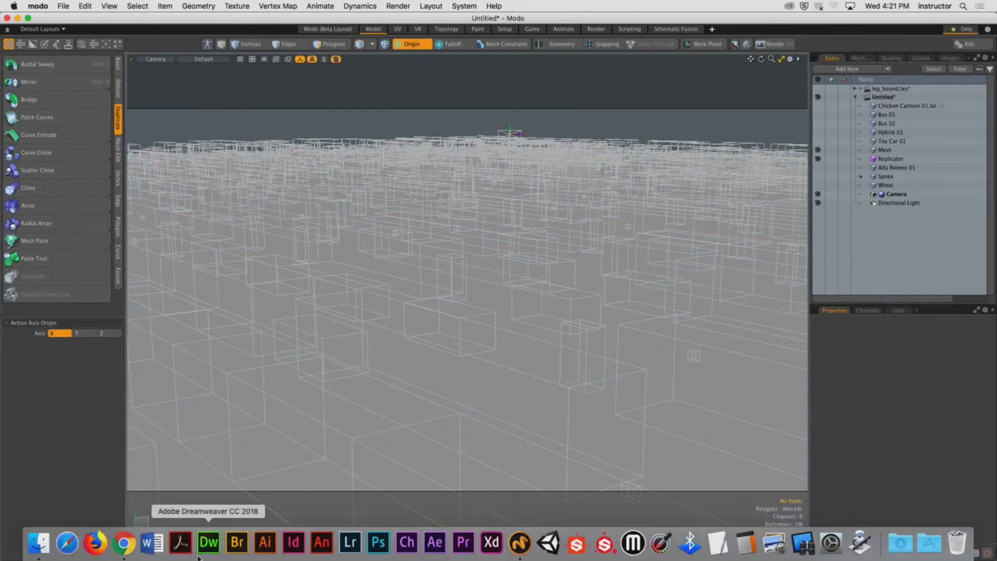
{"action": "left_click", "coordinate": [122, 544]}
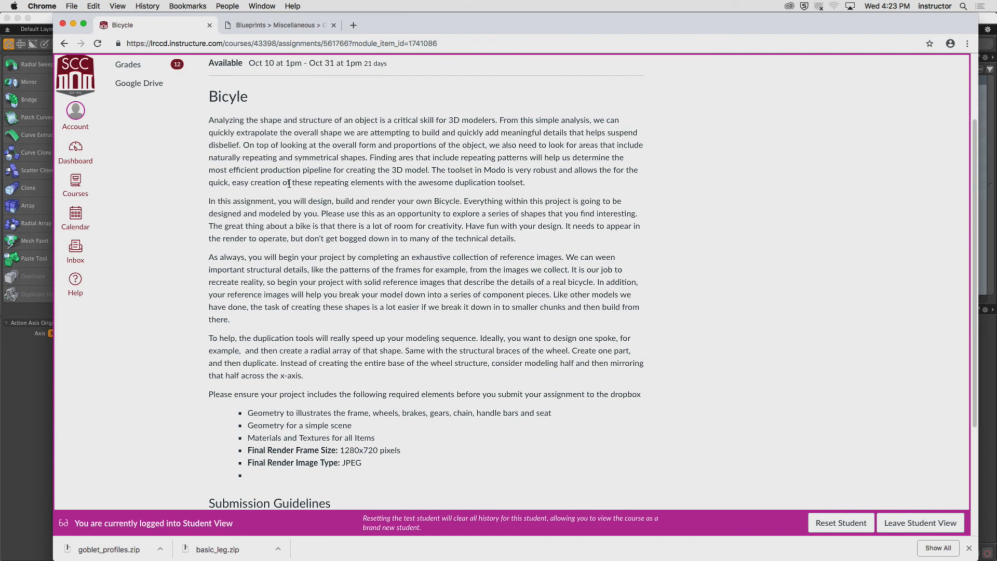
{"action": "scroll", "coordinate": [335, 197], "scroll_direction": "up", "scroll_amount": 3}
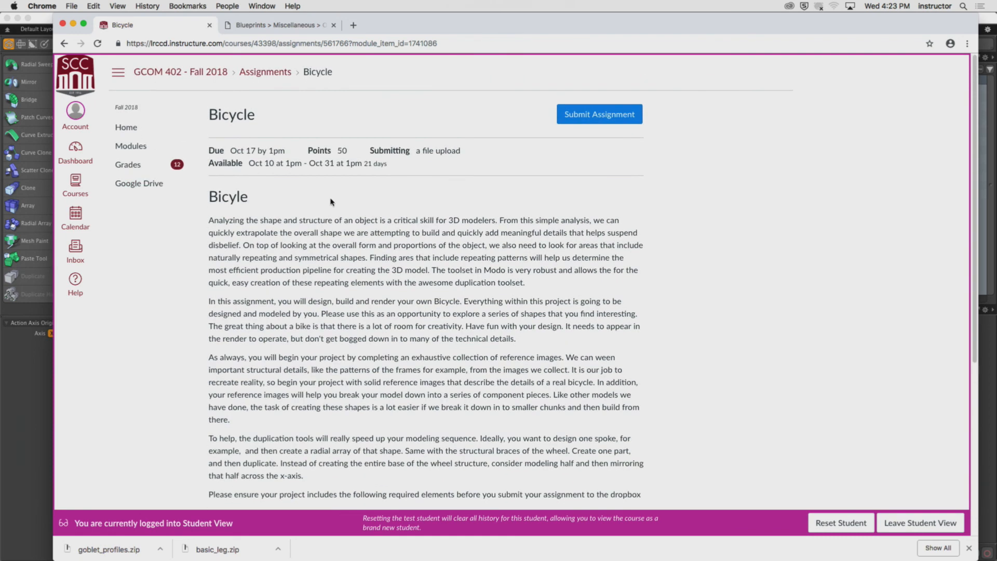